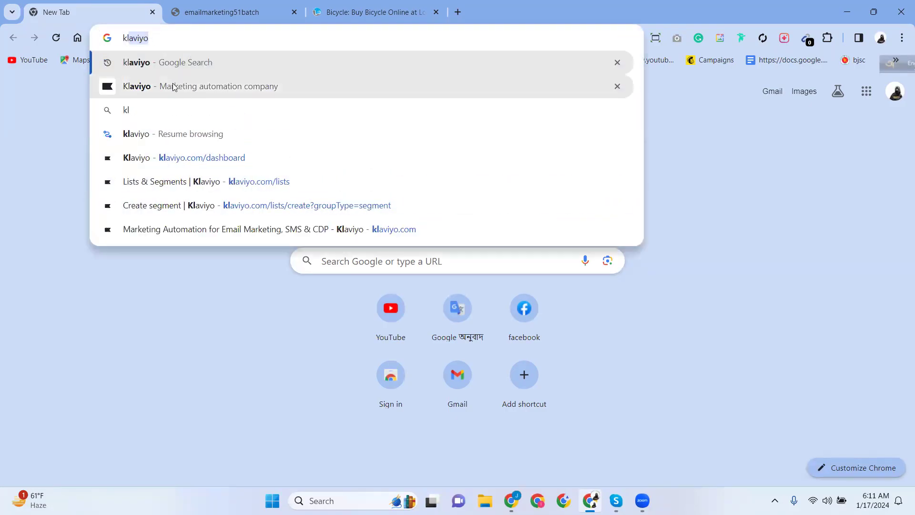
Search Google for 'klaviyo' and open the official klaviyo.com homepage from the results.
{"action": "left_click", "coordinate": [173, 84]}
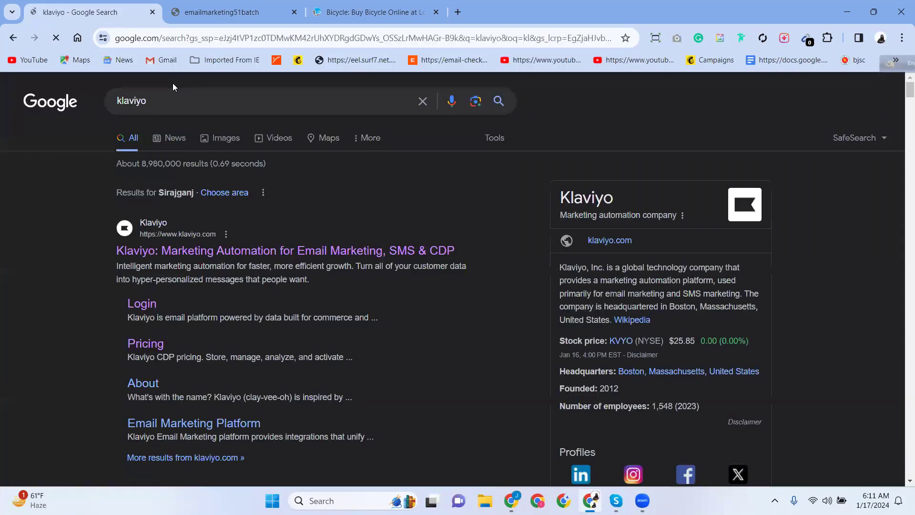
{"action": "left_click", "coordinate": [214, 249]}
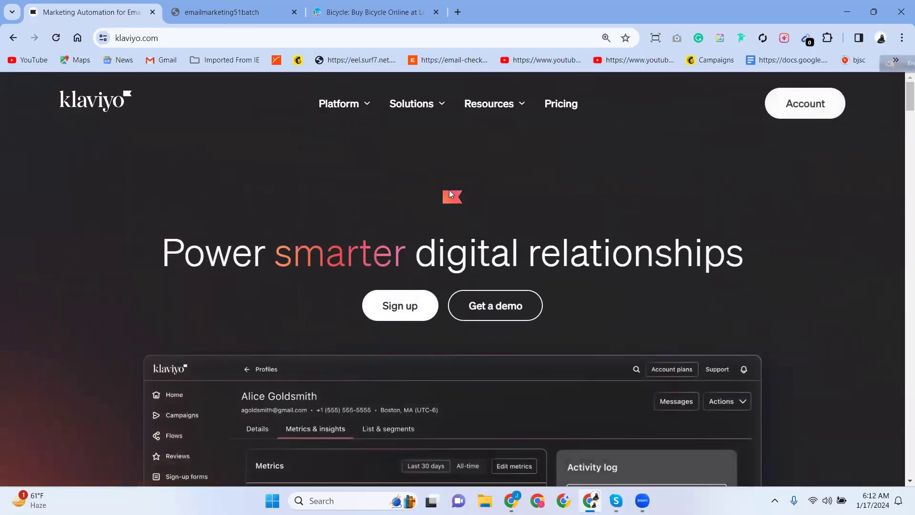
Reload klaviyo.com to reach the Home dashboard and scroll through its performance summary.
{"action": "key", "text": "F5"}
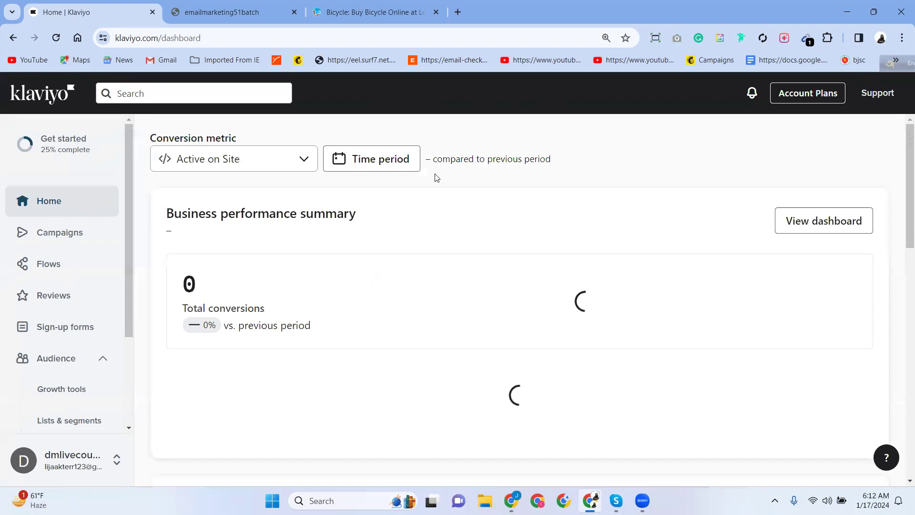
{"action": "scroll", "coordinate": [435, 178], "scroll_direction": "down", "scroll_amount": 3}
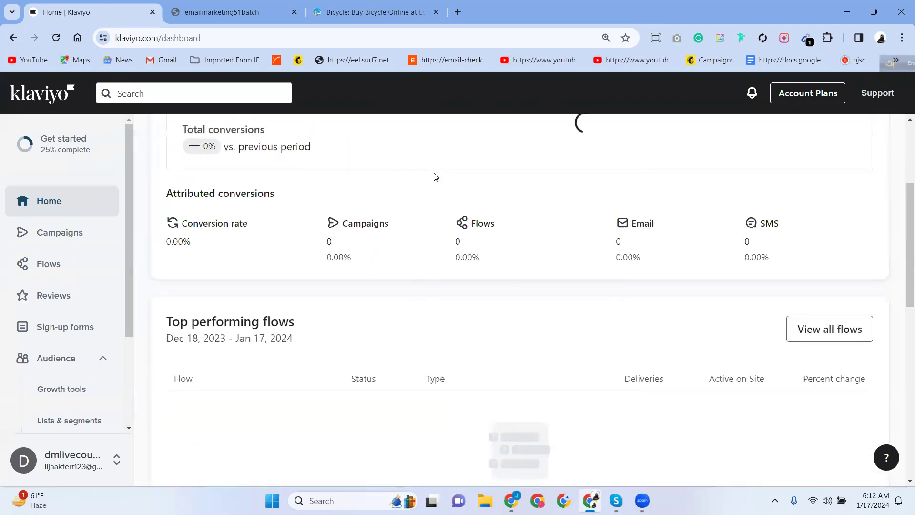
{"action": "scroll", "coordinate": [435, 178], "scroll_direction": "up", "scroll_amount": 3}
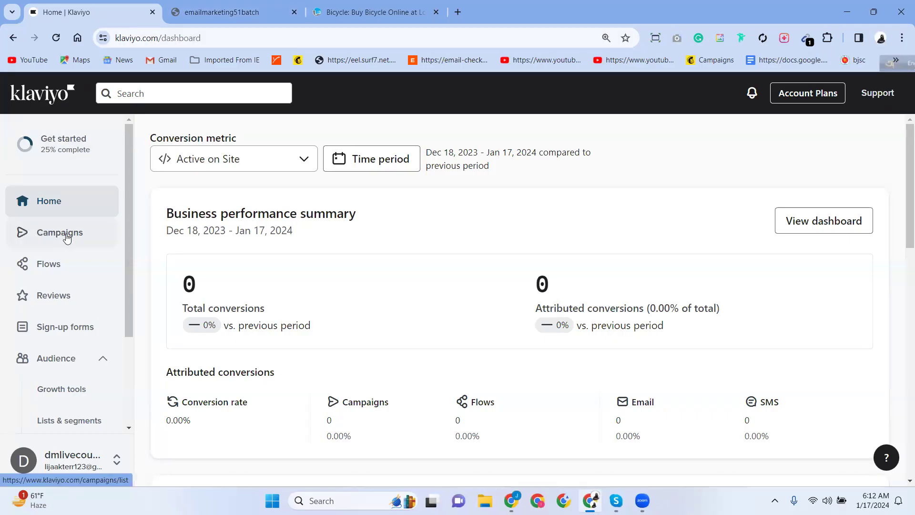
Open fiverr.com in a new browser tab.
{"action": "left_click", "coordinate": [457, 12]}
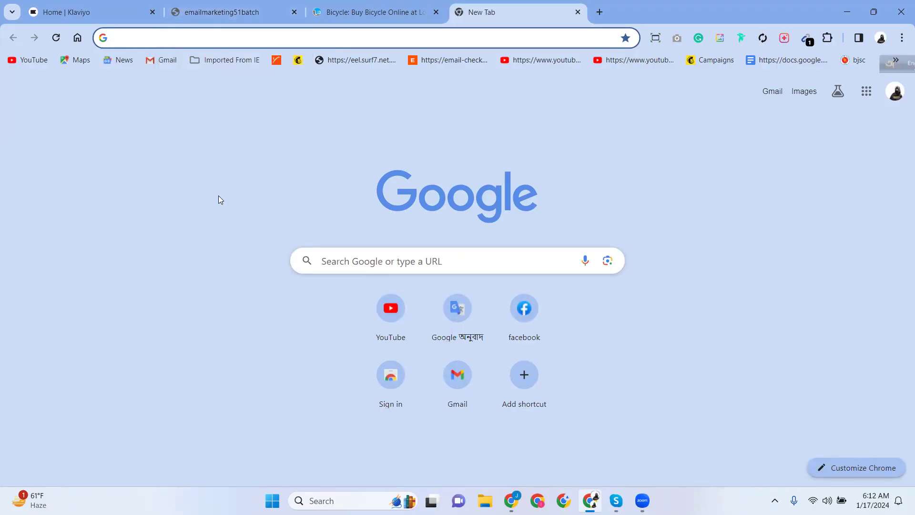
{"action": "type", "text": "fiverr.com"}
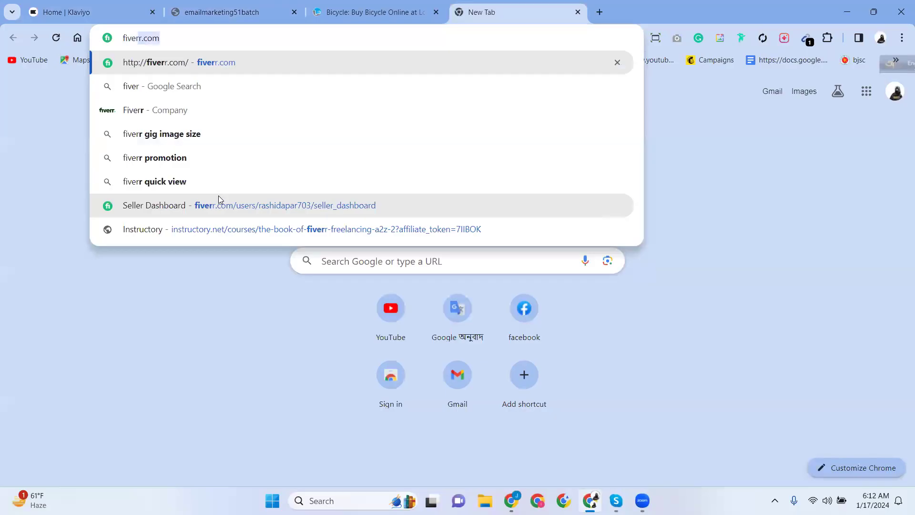
{"action": "left_click", "coordinate": [175, 62]}
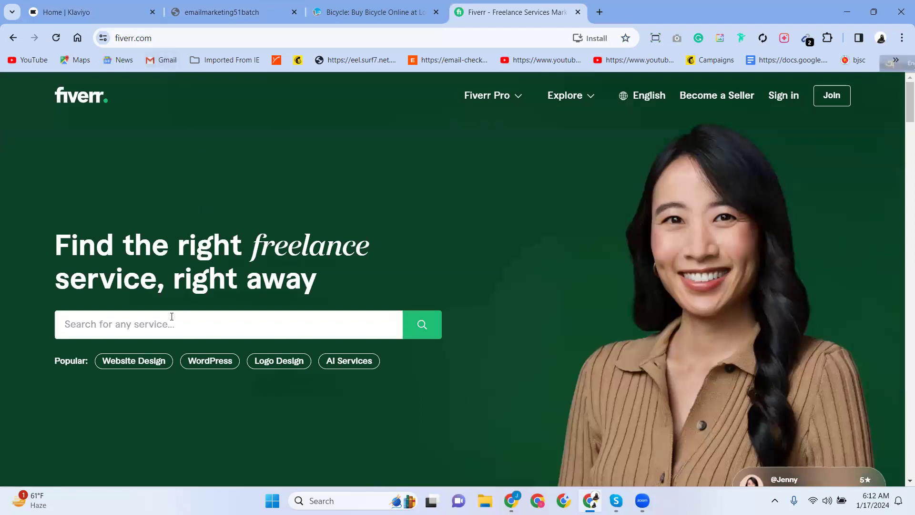
Dismiss the Google sign-in prompt and search Fiverr for 'signup form klaviyo'.
{"action": "left_click", "coordinate": [145, 329]}
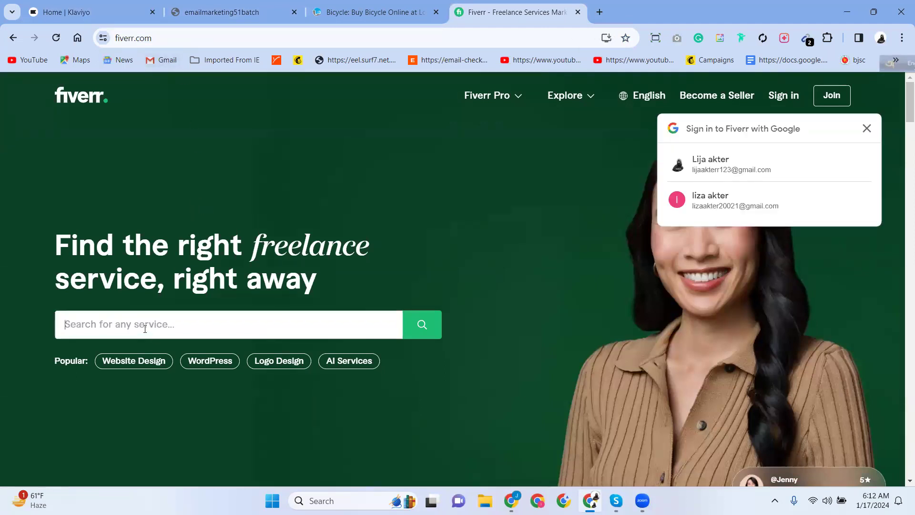
{"action": "left_click", "coordinate": [867, 129]}
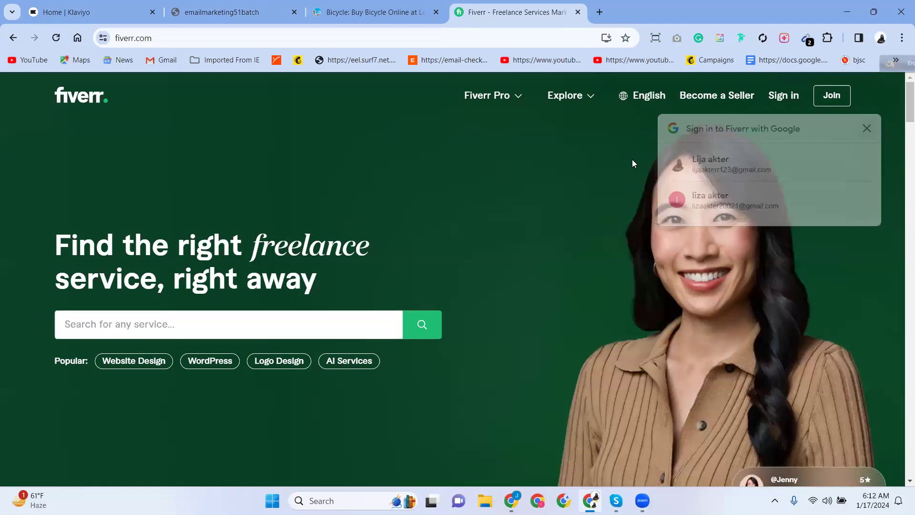
{"action": "left_click", "coordinate": [162, 324]}
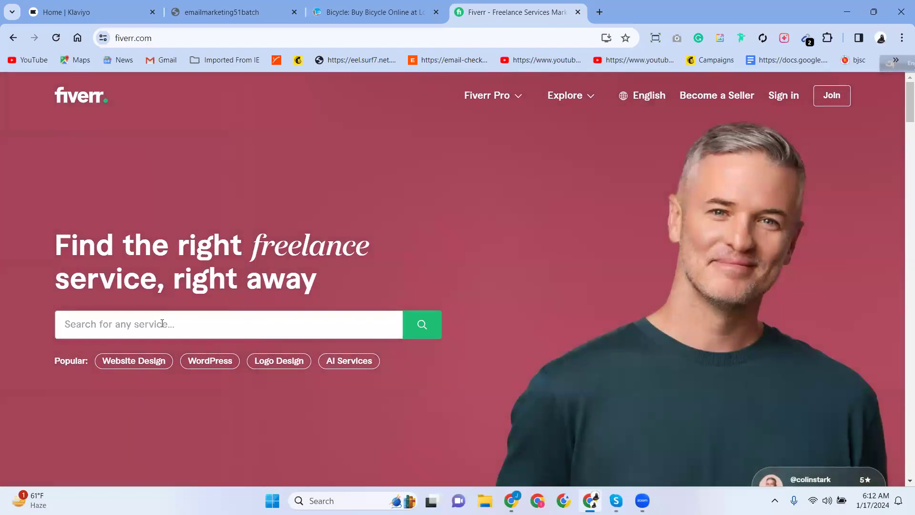
{"action": "type", "text": "sign"}
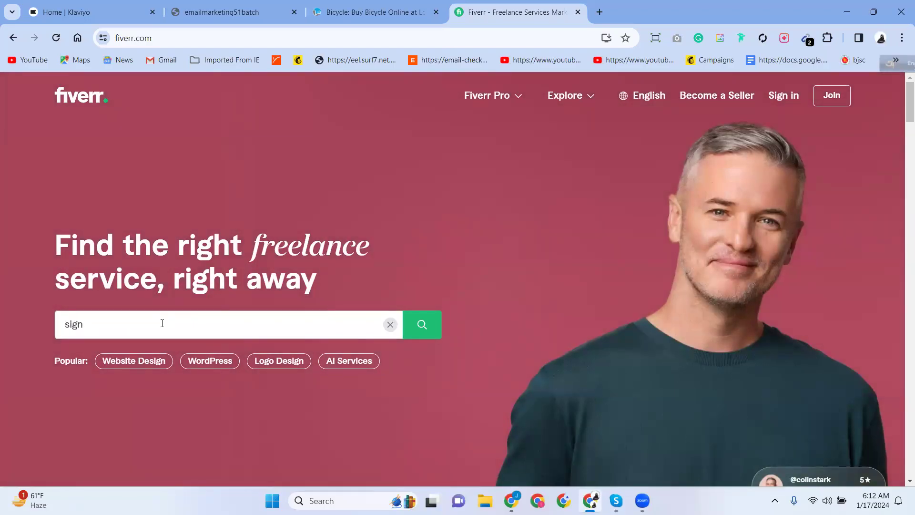
{"action": "type", "text": "up"}
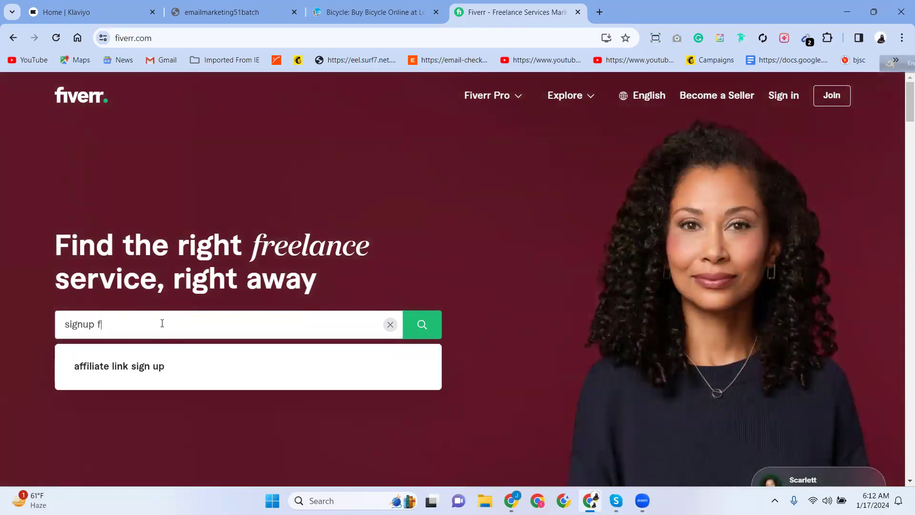
{"action": "type", "text": " form klyvi"}
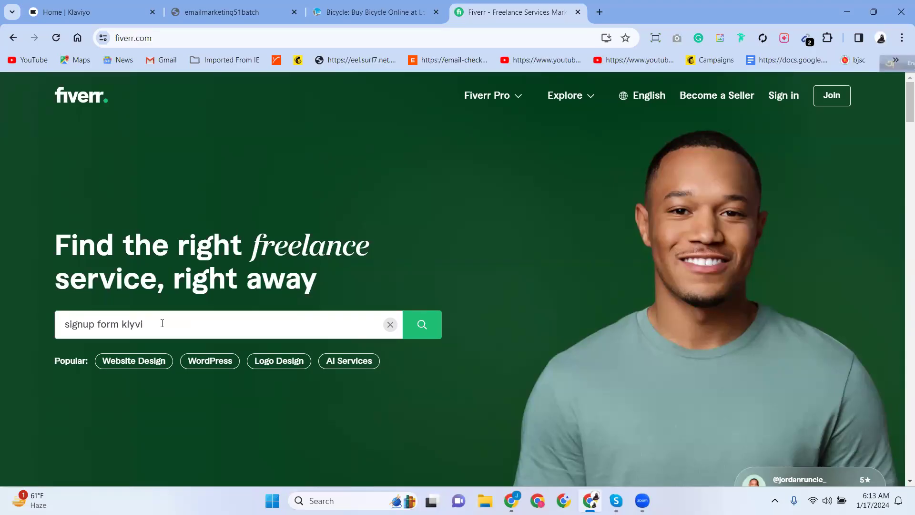
{"action": "key", "text": "BackSpace"}
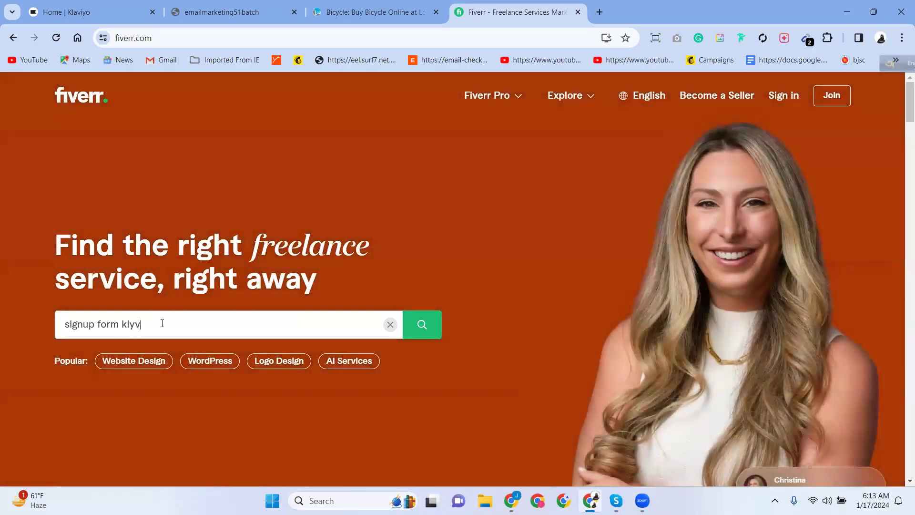
{"action": "type", "text": "iy"}
{"action": "key", "text": "Return"}
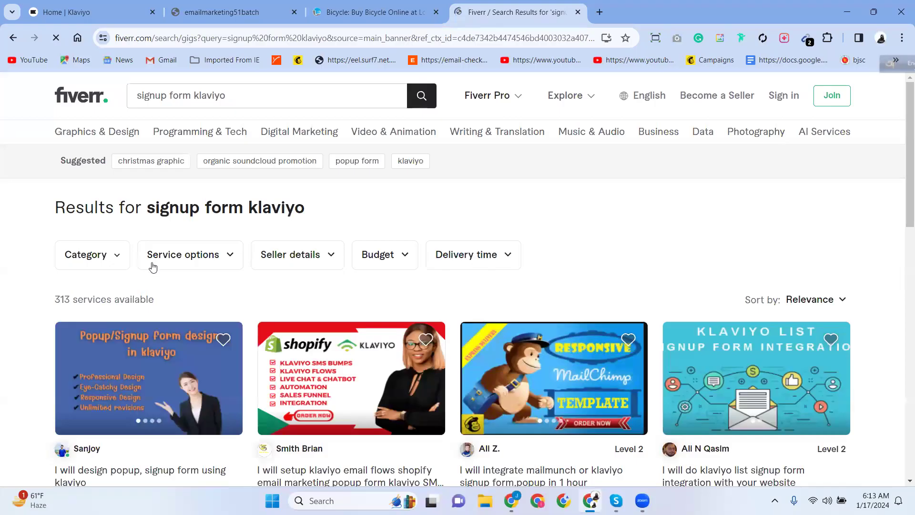
{"action": "scroll", "coordinate": [152, 266], "scroll_direction": "down", "scroll_amount": 5}
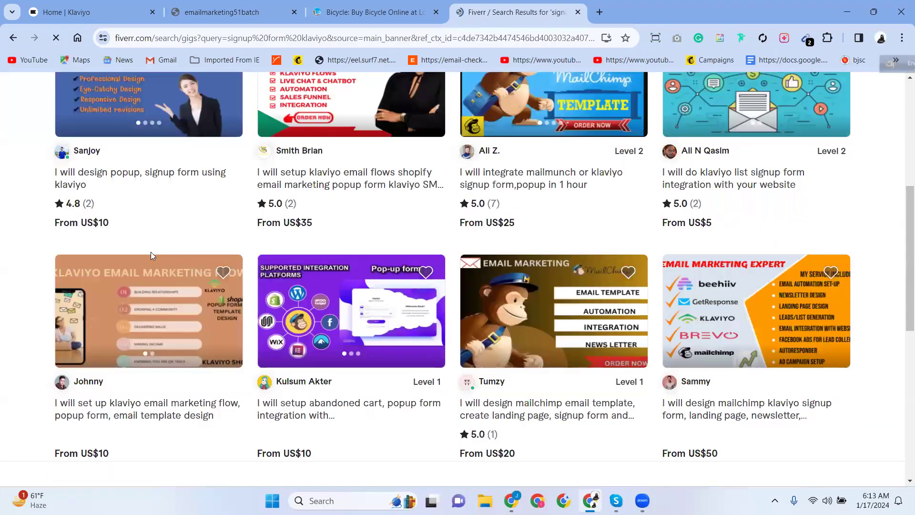
{"action": "scroll", "coordinate": [150, 253], "scroll_direction": "up", "scroll_amount": 5}
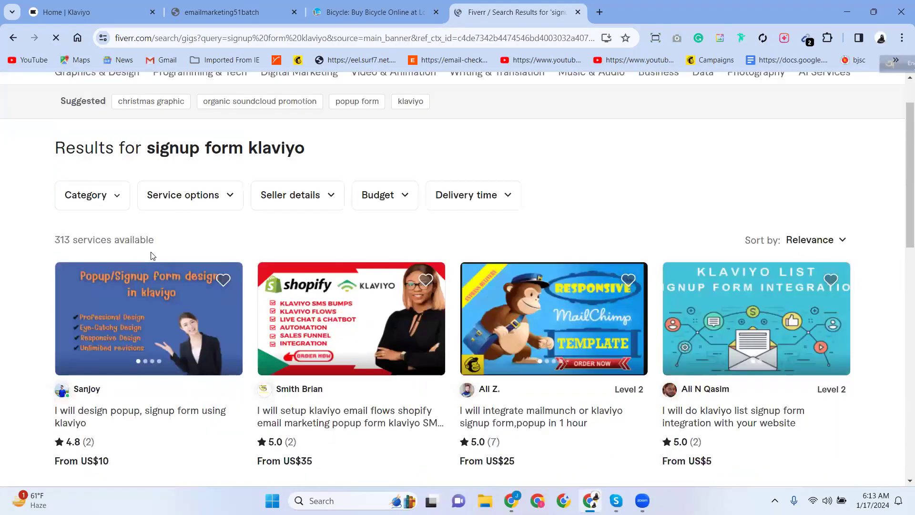
{"action": "scroll", "coordinate": [150, 252], "scroll_direction": "down", "scroll_amount": 3}
{"action": "scroll", "coordinate": [152, 256], "scroll_direction": "up", "scroll_amount": 4}
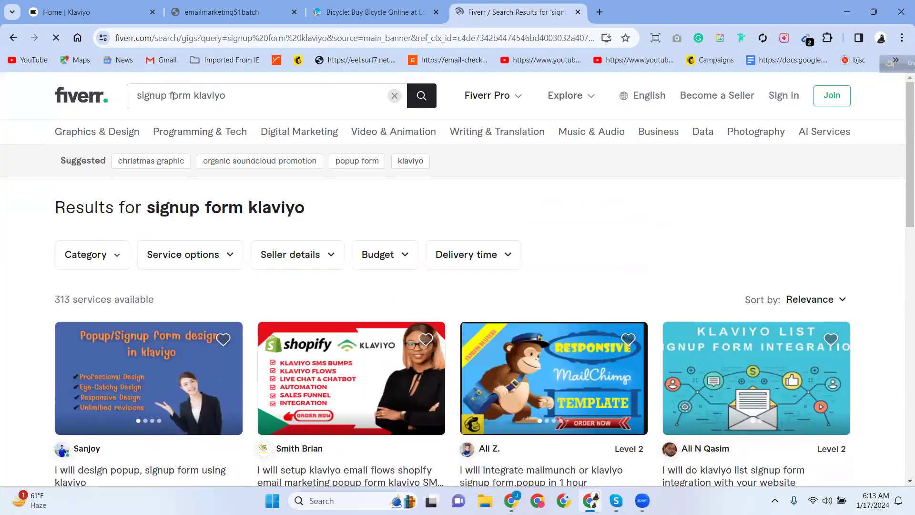
{"action": "left_click", "coordinate": [192, 97]}
{"action": "type", "text": "design"}
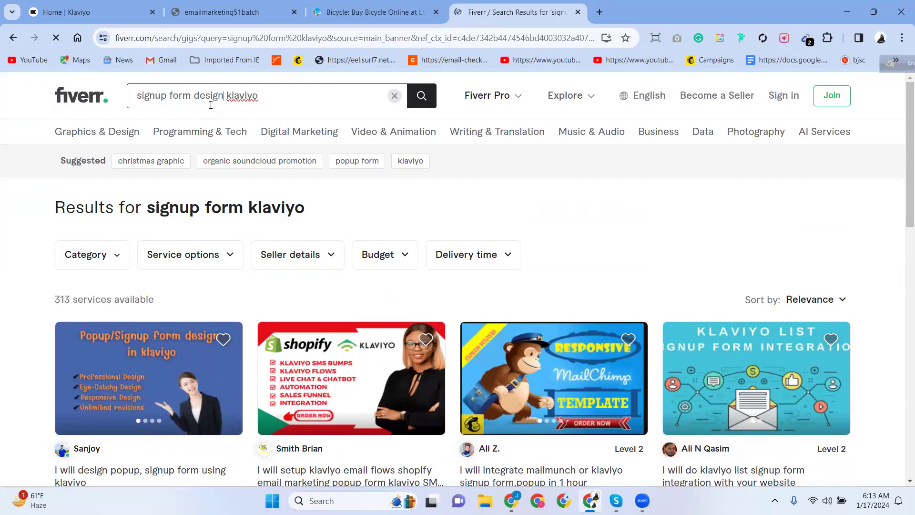
{"action": "key", "text": "Return"}
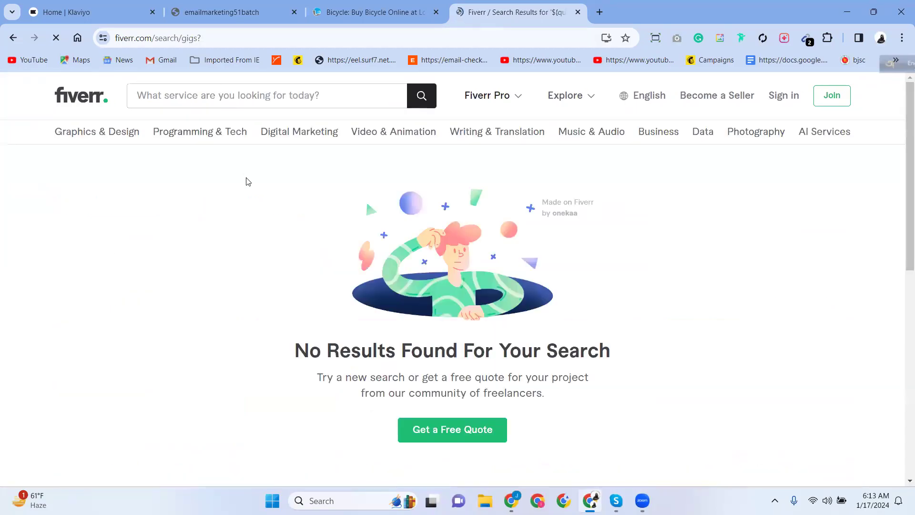
{"action": "left_click", "coordinate": [13, 38]}
{"action": "scroll", "coordinate": [233, 231], "scroll_direction": "down", "scroll_amount": 10}
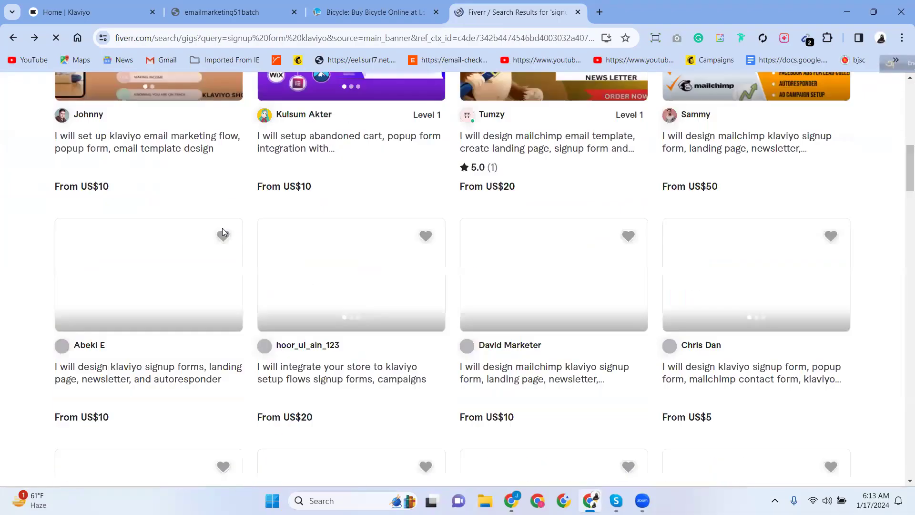
{"action": "scroll", "coordinate": [219, 247], "scroll_direction": "up", "scroll_amount": 5}
{"action": "scroll", "coordinate": [219, 246], "scroll_direction": "down", "scroll_amount": 2}
{"action": "scroll", "coordinate": [218, 246], "scroll_direction": "down", "scroll_amount": 2}
{"action": "scroll", "coordinate": [217, 249], "scroll_direction": "down", "scroll_amount": 4}
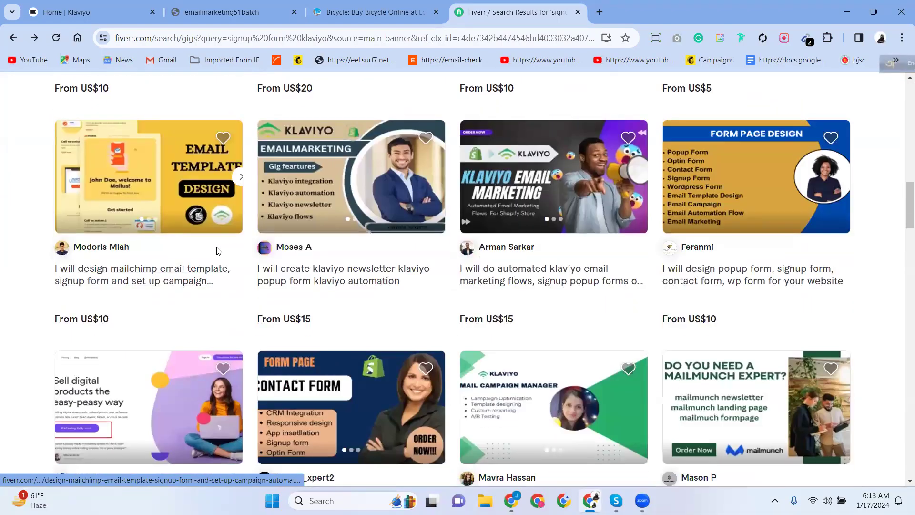
{"action": "scroll", "coordinate": [218, 250], "scroll_direction": "down", "scroll_amount": 7}
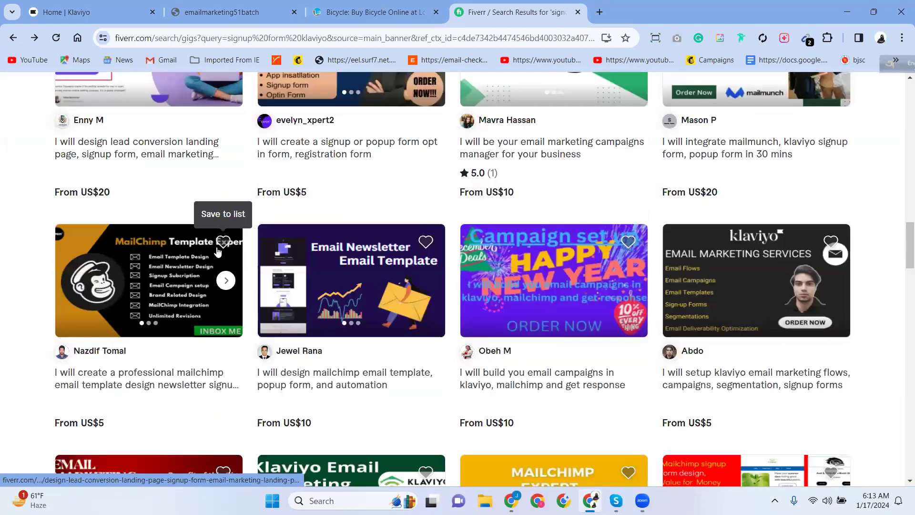
{"action": "scroll", "coordinate": [217, 249], "scroll_direction": "up", "scroll_amount": 3}
{"action": "scroll", "coordinate": [218, 250], "scroll_direction": "down", "scroll_amount": 10}
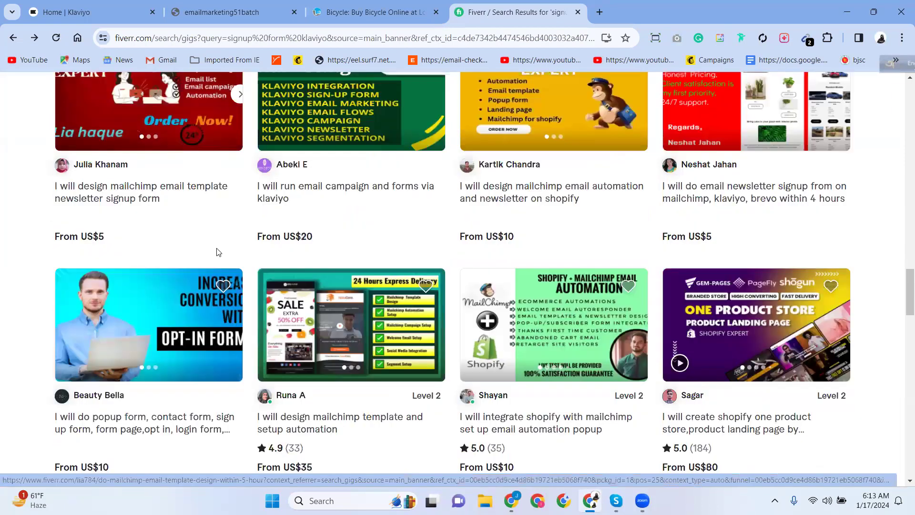
{"action": "scroll", "coordinate": [181, 252], "scroll_direction": "down", "scroll_amount": 5}
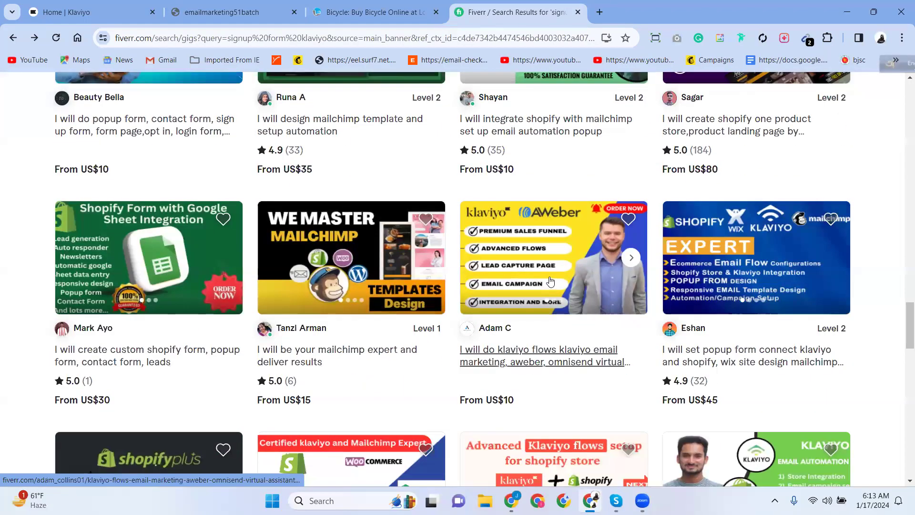
{"action": "scroll", "coordinate": [550, 283], "scroll_direction": "down", "scroll_amount": 5}
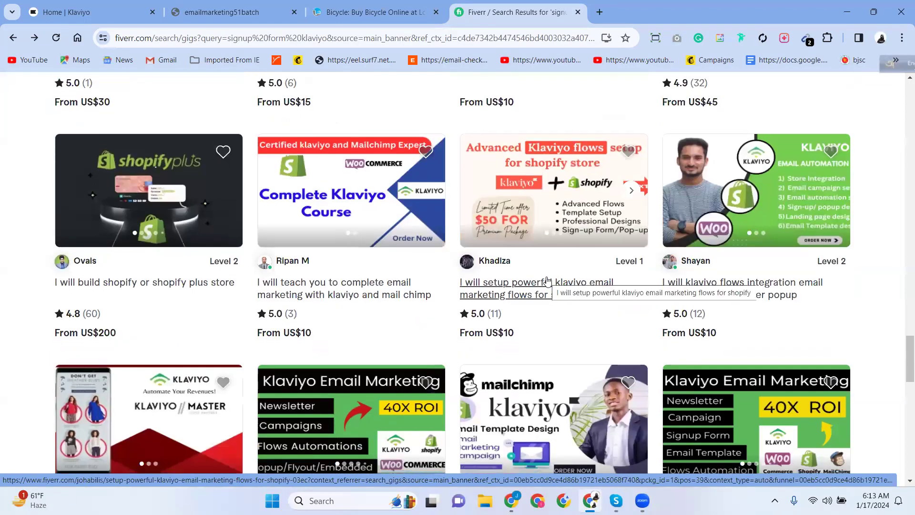
{"action": "scroll", "coordinate": [547, 281], "scroll_direction": "down", "scroll_amount": 3}
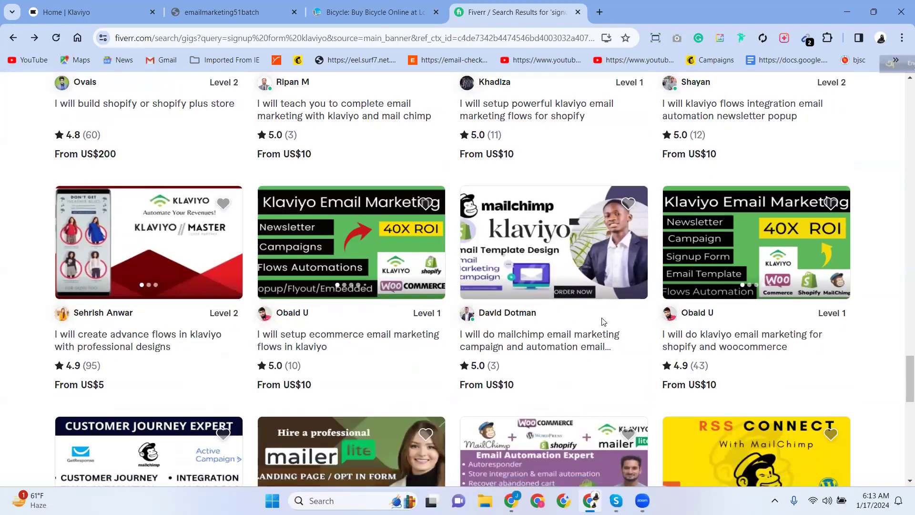
{"action": "left_click_drag", "start_coordinate": [902, 400], "coordinate": [903, 70]}
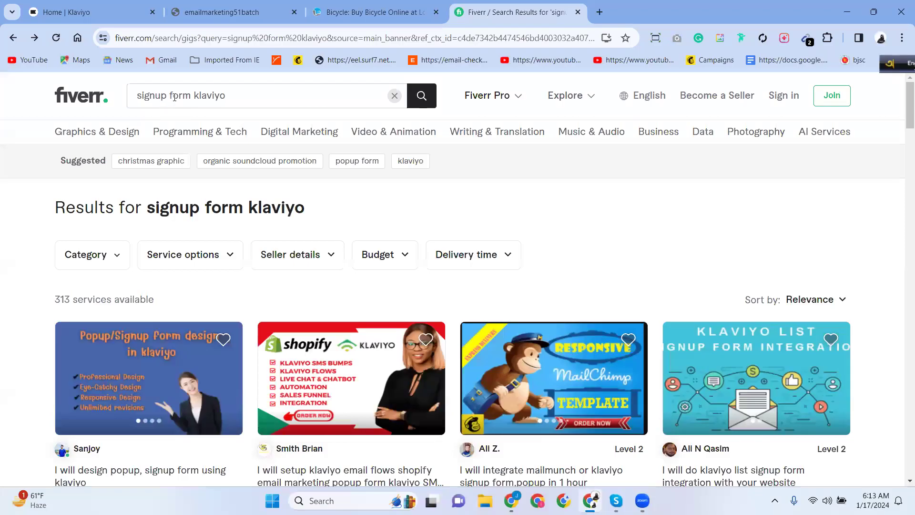
{"action": "left_click_drag", "start_coordinate": [195, 95], "coordinate": [273, 94]}
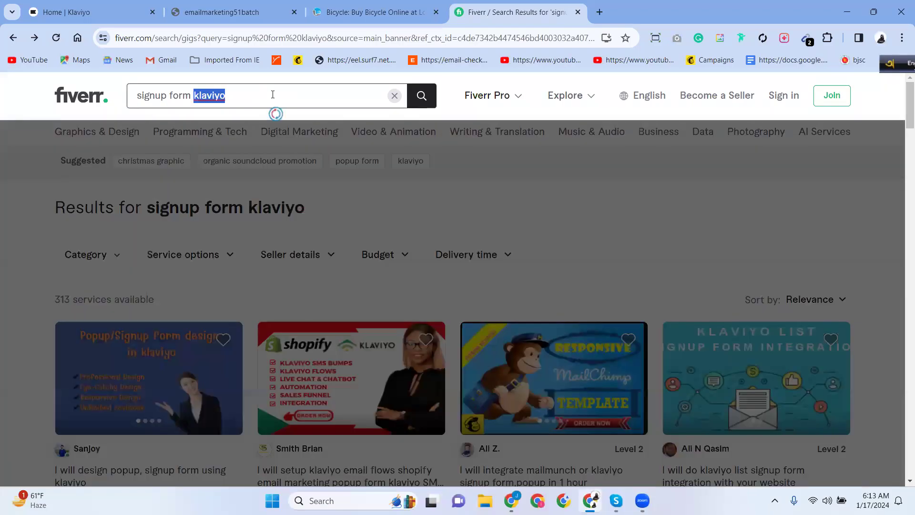
{"action": "key", "text": "BackSpace"}
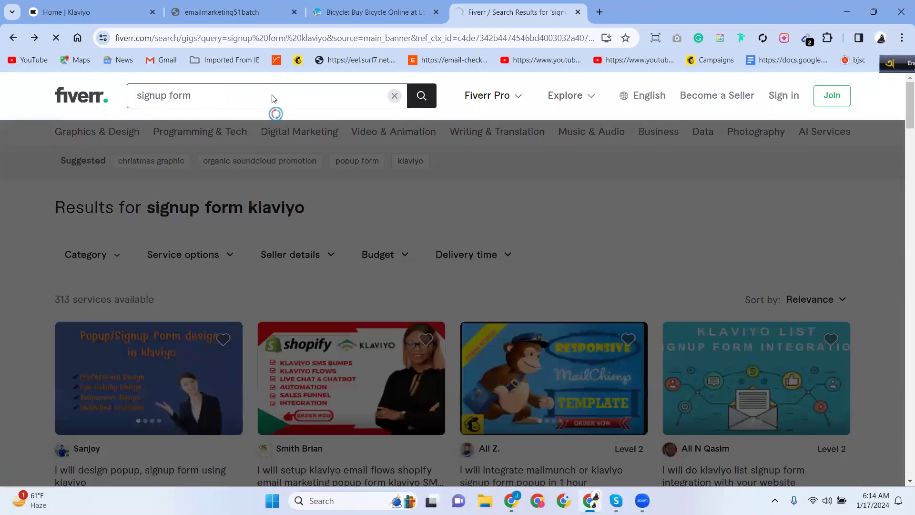
{"action": "key", "text": "Return"}
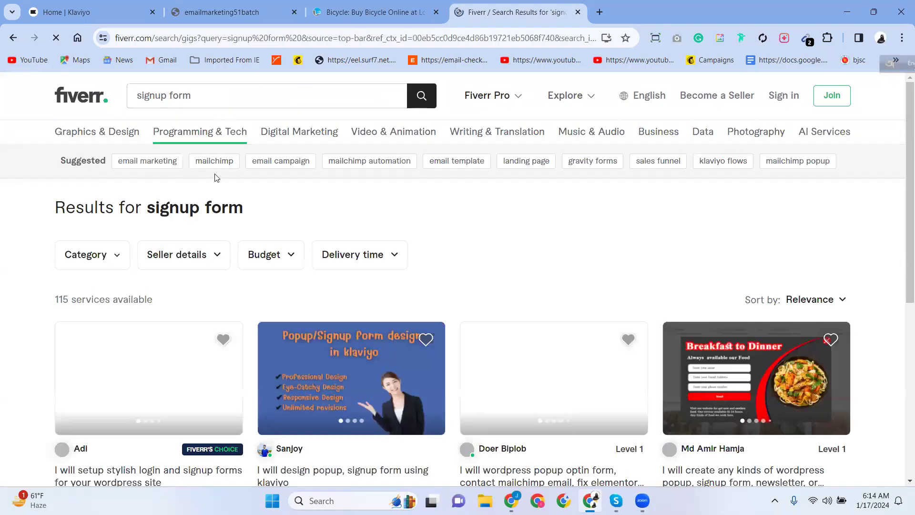
{"action": "scroll", "coordinate": [220, 283], "scroll_direction": "down", "scroll_amount": 1}
{"action": "scroll", "coordinate": [221, 283], "scroll_direction": "down", "scroll_amount": 4}
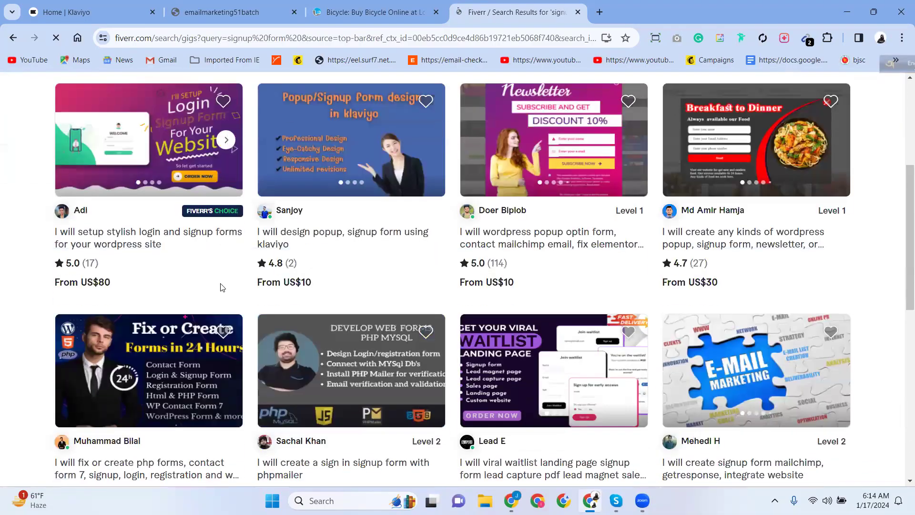
{"action": "scroll", "coordinate": [573, 334], "scroll_direction": "up", "scroll_amount": 3}
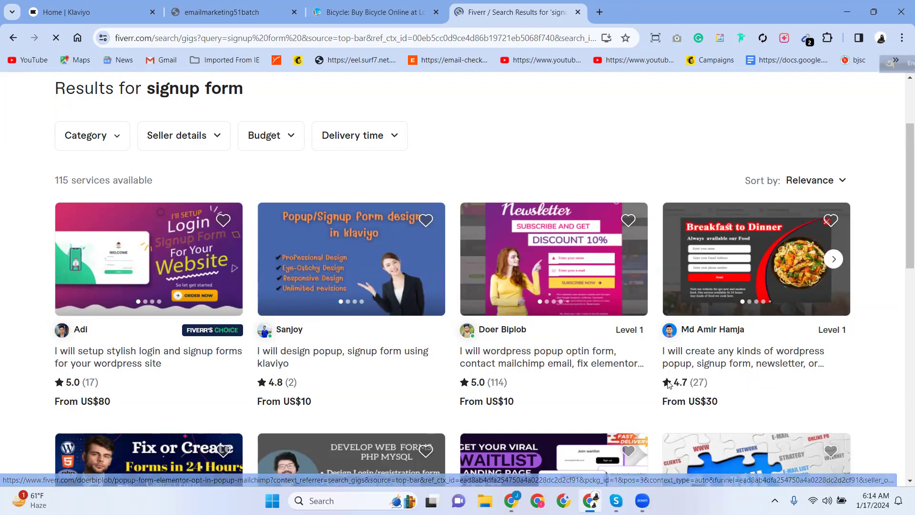
{"action": "scroll", "coordinate": [572, 339], "scroll_direction": "down", "scroll_amount": 2}
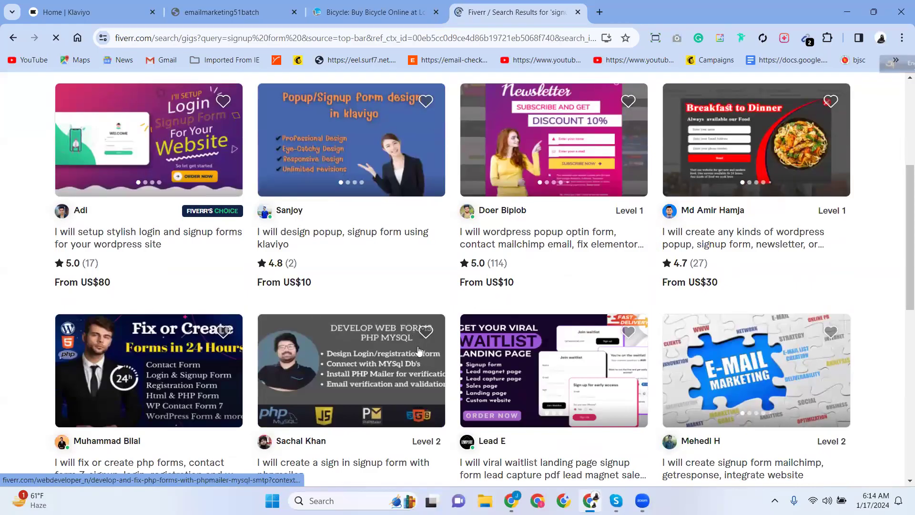
{"action": "scroll", "coordinate": [420, 353], "scroll_direction": "down", "scroll_amount": 5}
{"action": "scroll", "coordinate": [466, 334], "scroll_direction": "up", "scroll_amount": 10}
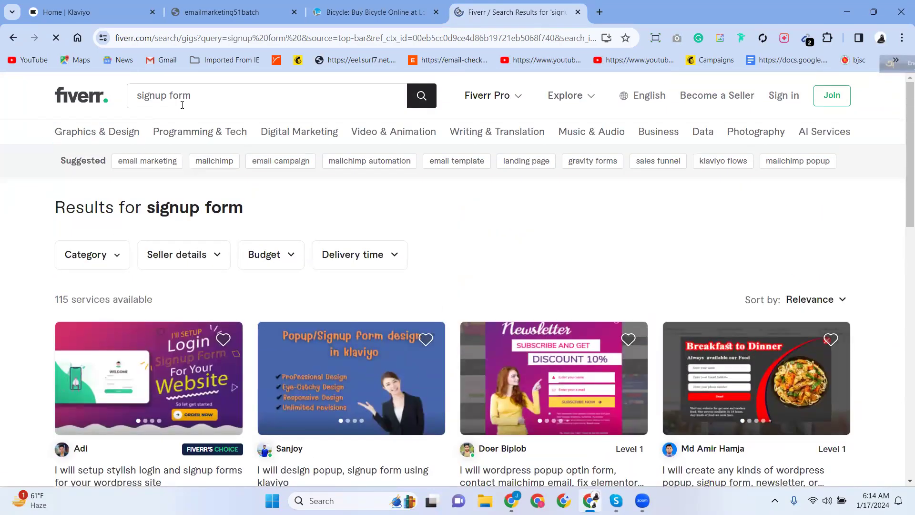
Change the Fiverr search to 'signup form design' and scroll through the 2,900+ results.
{"action": "left_click", "coordinate": [217, 94]}
{"action": "type", "text": "de"}
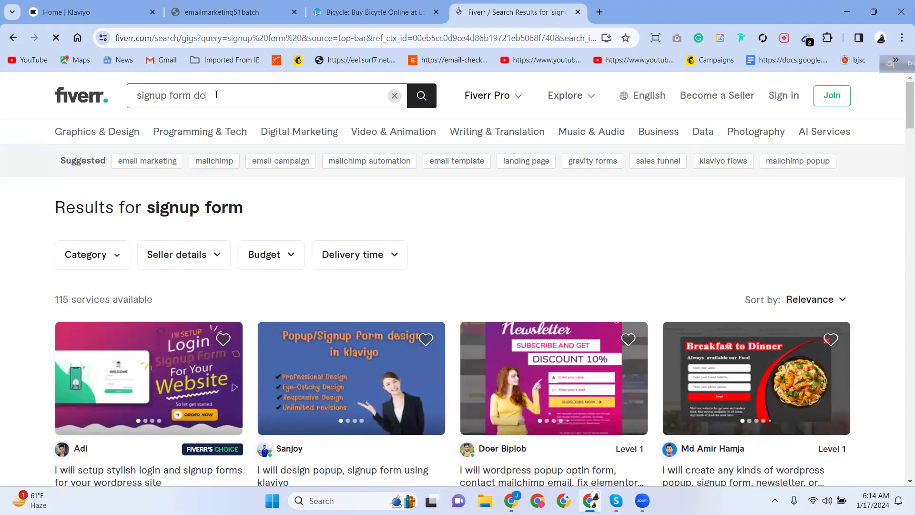
{"action": "type", "text": "sign"}
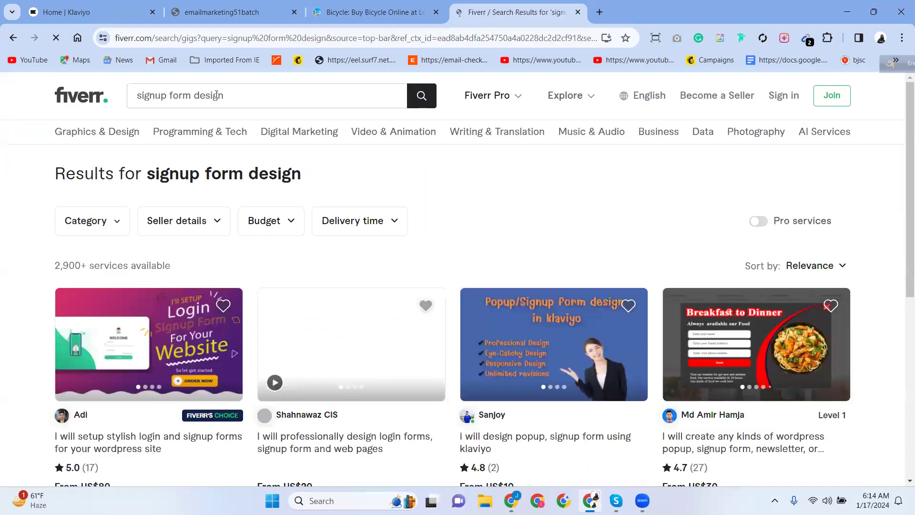
{"action": "scroll", "coordinate": [426, 290], "scroll_direction": "down", "scroll_amount": 12}
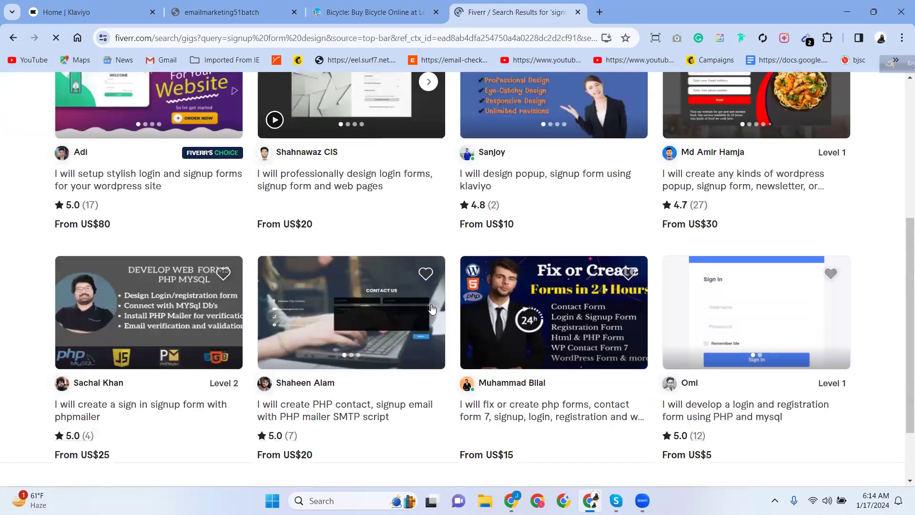
{"action": "scroll", "coordinate": [432, 308], "scroll_direction": "up", "scroll_amount": 5}
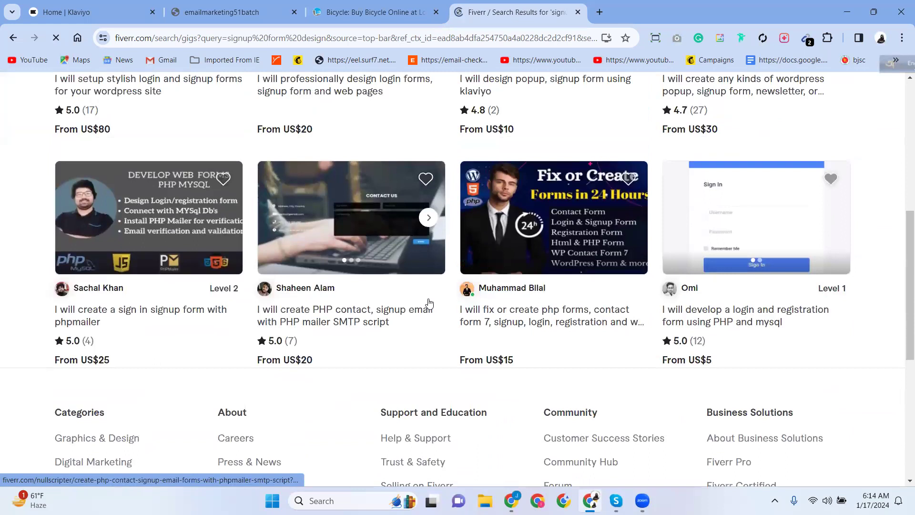
{"action": "scroll", "coordinate": [217, 133], "scroll_direction": "up", "scroll_amount": 7}
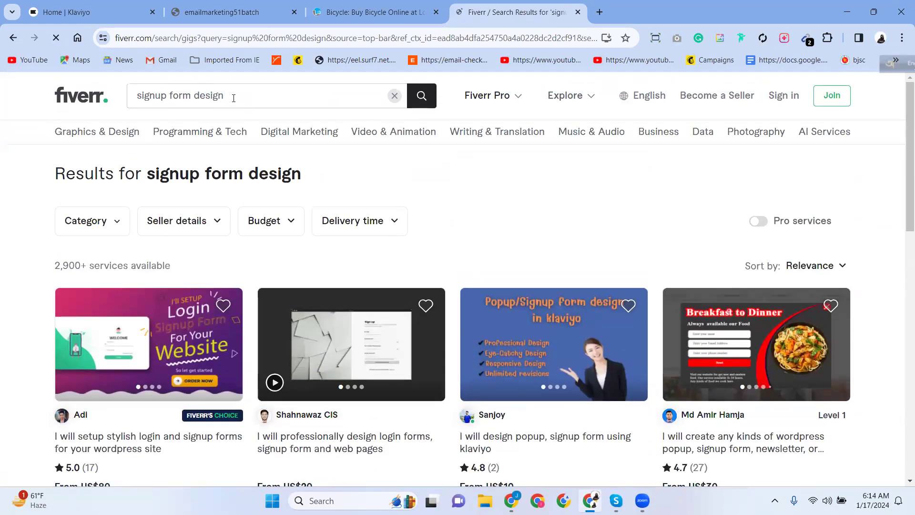
{"action": "left_click_drag", "start_coordinate": [231, 96], "coordinate": [137, 96]}
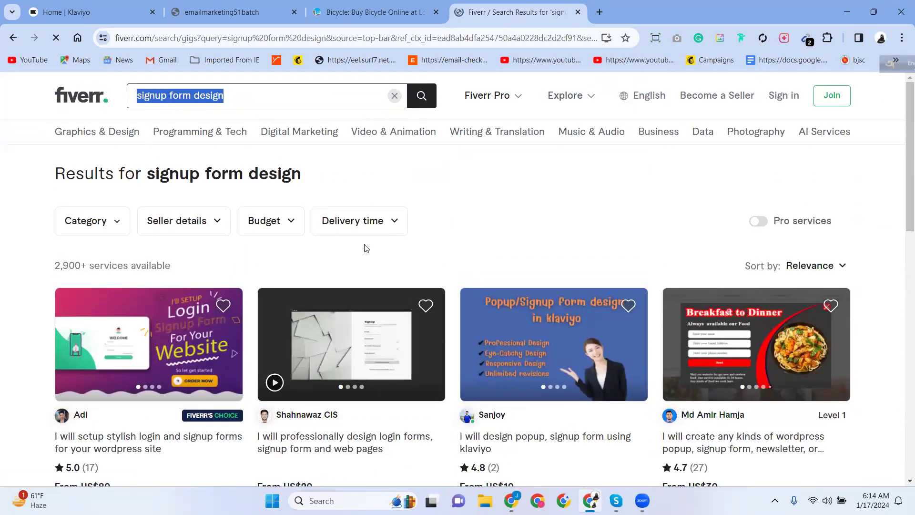
{"action": "scroll", "coordinate": [378, 280], "scroll_direction": "down", "scroll_amount": 5}
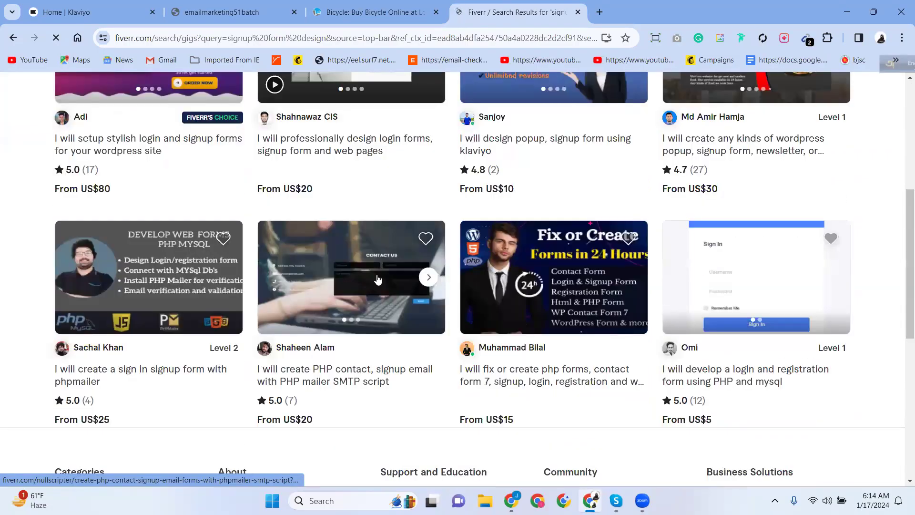
{"action": "scroll", "coordinate": [378, 280], "scroll_direction": "up", "scroll_amount": 5}
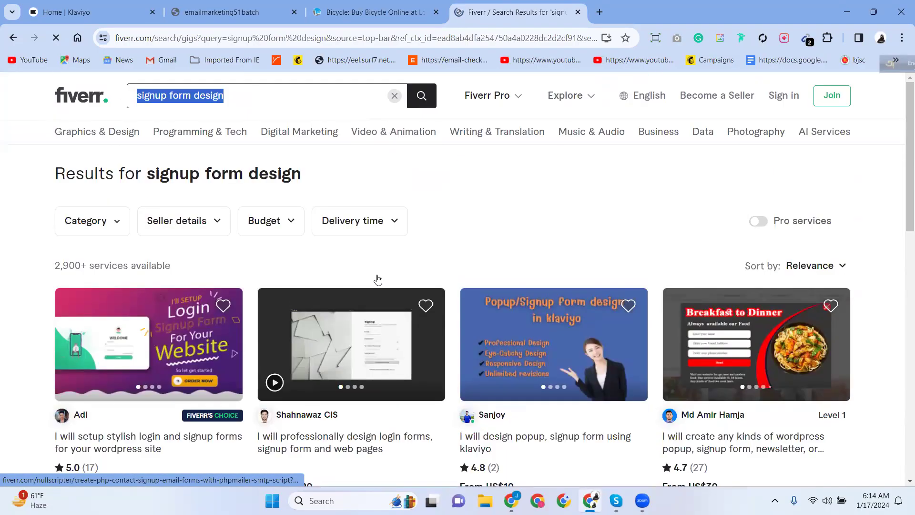
Close the Fiverr tab to land back on the Home | Klaviyo tab.
{"action": "left_click", "coordinate": [578, 13]}
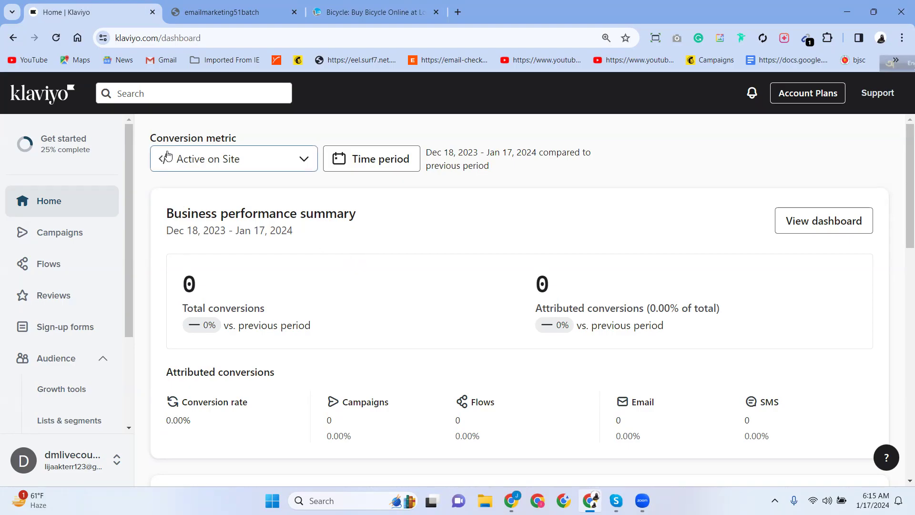
Glance at the Shopify store's home page, then return to the Klaviyo dashboard.
{"action": "scroll", "coordinate": [173, 206], "scroll_direction": "down", "scroll_amount": 4}
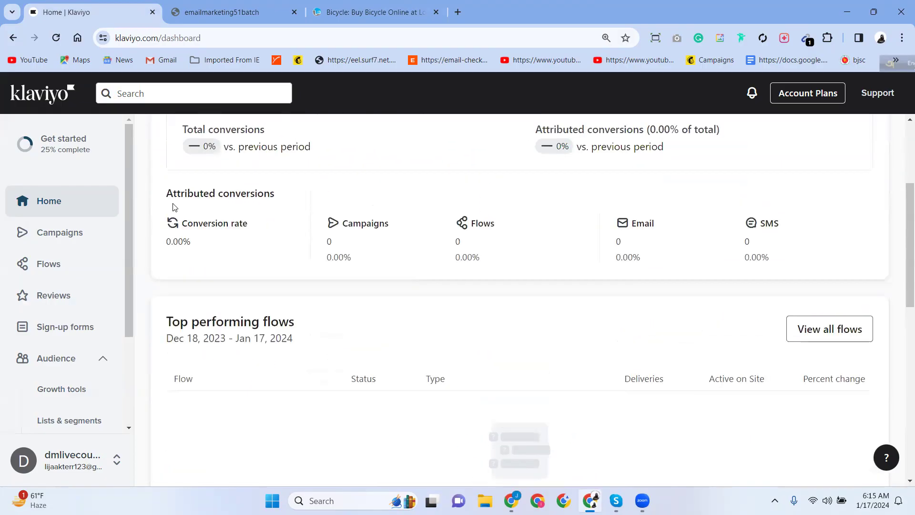
{"action": "scroll", "coordinate": [173, 206], "scroll_direction": "up", "scroll_amount": 4}
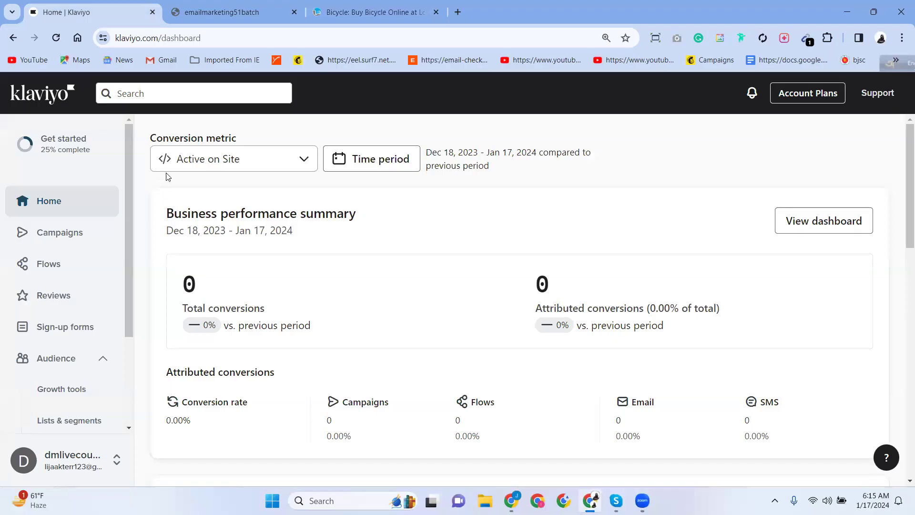
{"action": "left_click", "coordinate": [249, 11]}
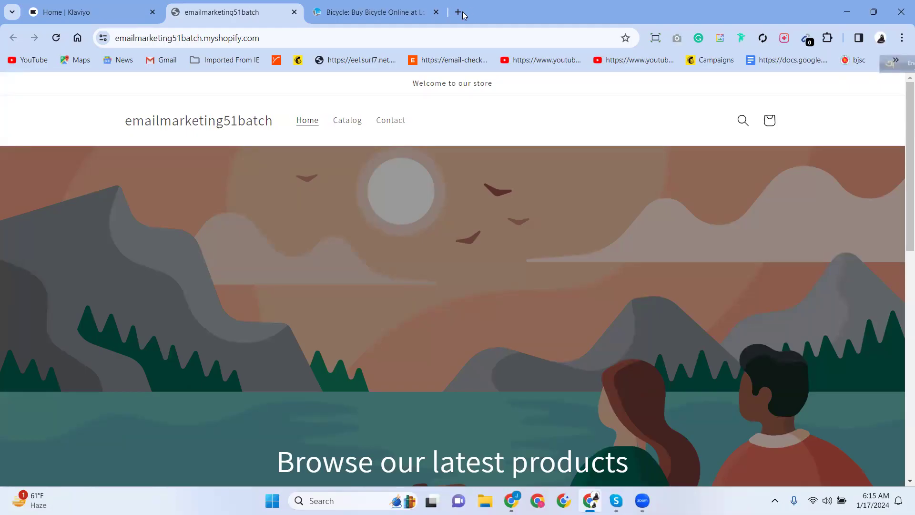
{"action": "left_click", "coordinate": [131, 10]}
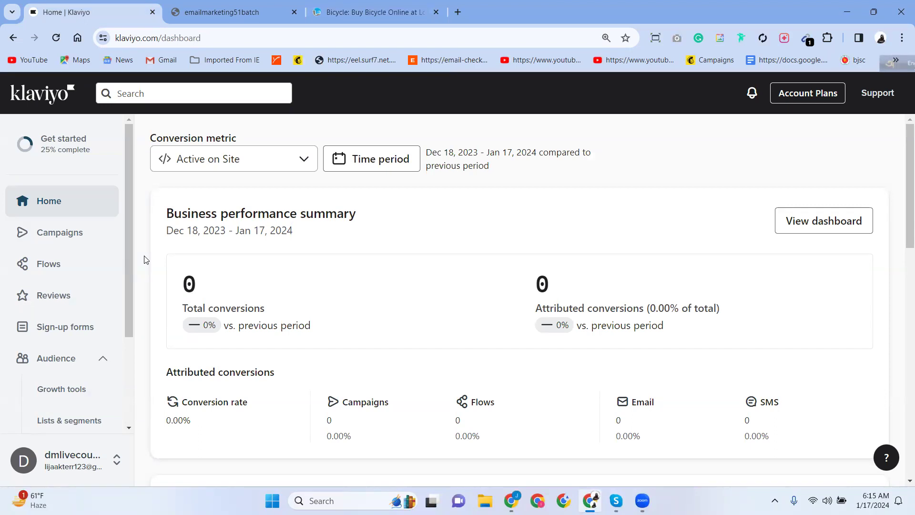
Open the Sign-up forms page from the Klaviyo left sidebar.
{"action": "scroll", "coordinate": [146, 260], "scroll_direction": "down", "scroll_amount": 5}
{"action": "scroll", "coordinate": [146, 256], "scroll_direction": "up", "scroll_amount": 5}
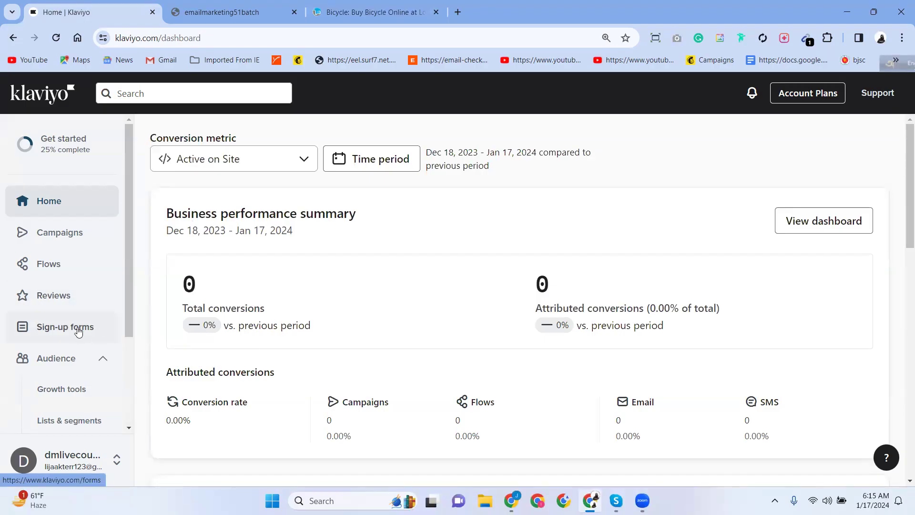
{"action": "scroll", "coordinate": [73, 327], "scroll_direction": "down", "scroll_amount": 3}
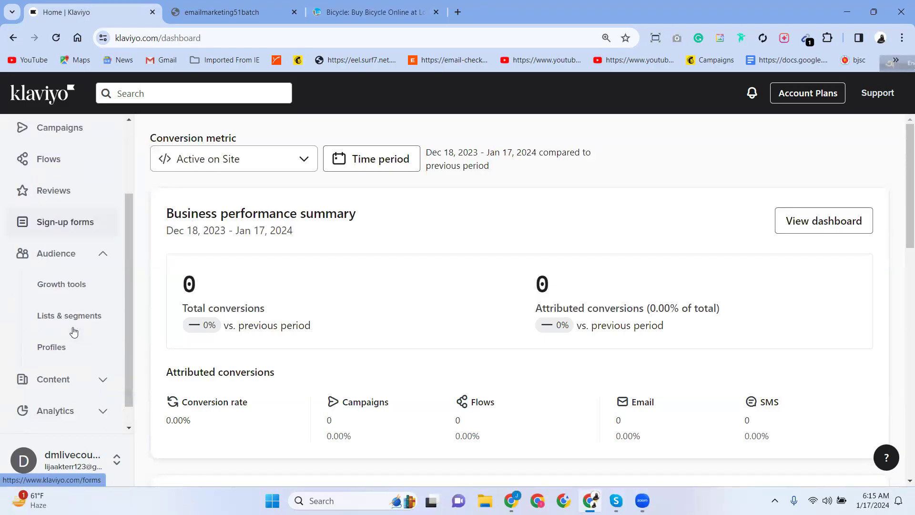
{"action": "left_click", "coordinate": [70, 213]}
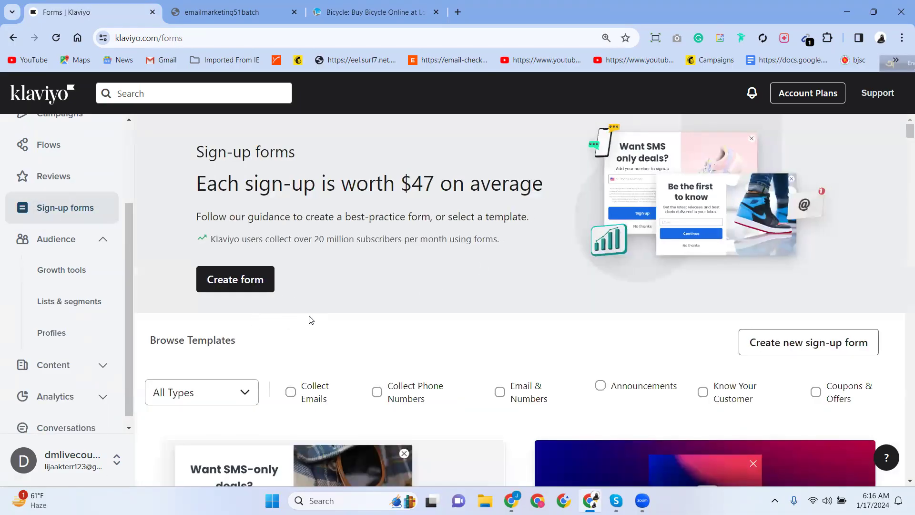
{"action": "scroll", "coordinate": [312, 320], "scroll_direction": "down", "scroll_amount": 5}
{"action": "scroll", "coordinate": [313, 319], "scroll_direction": "up", "scroll_amount": 5}
{"action": "scroll", "coordinate": [314, 319], "scroll_direction": "down", "scroll_amount": 4}
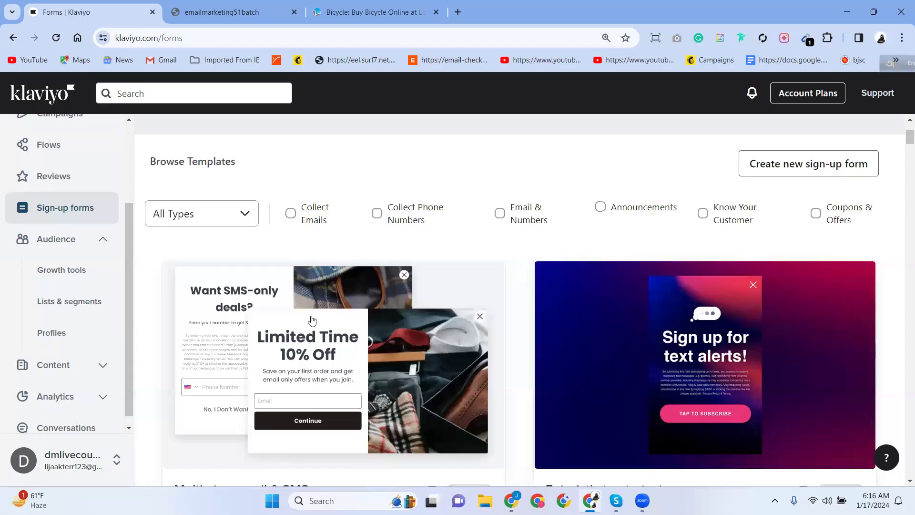
{"action": "scroll", "coordinate": [312, 319], "scroll_direction": "down", "scroll_amount": 2}
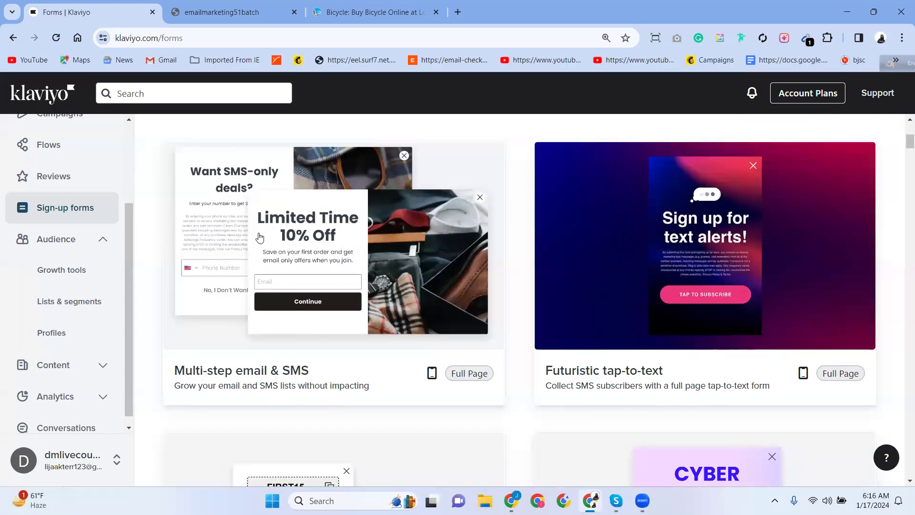
{"action": "scroll", "coordinate": [332, 305], "scroll_direction": "down", "scroll_amount": 5}
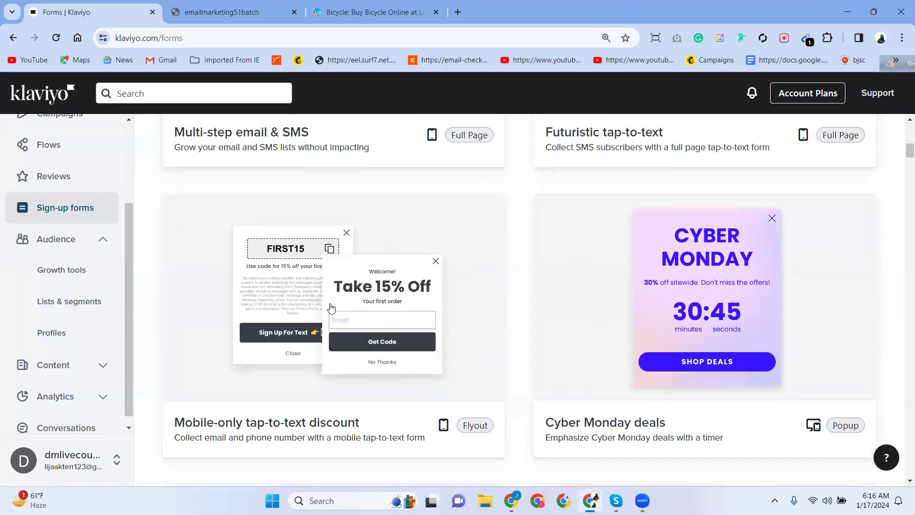
{"action": "scroll", "coordinate": [332, 308], "scroll_direction": "down", "scroll_amount": 4}
{"action": "scroll", "coordinate": [333, 308], "scroll_direction": "down", "scroll_amount": 6}
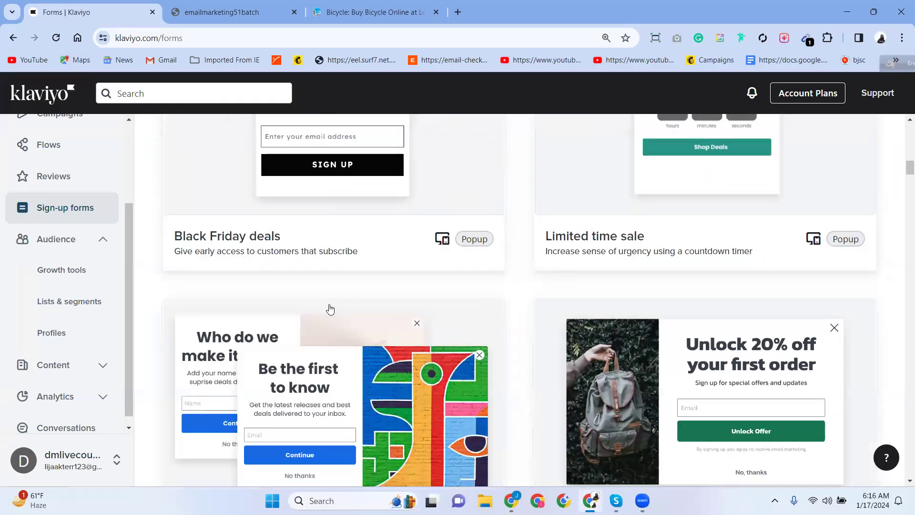
{"action": "scroll", "coordinate": [330, 310], "scroll_direction": "down", "scroll_amount": 5}
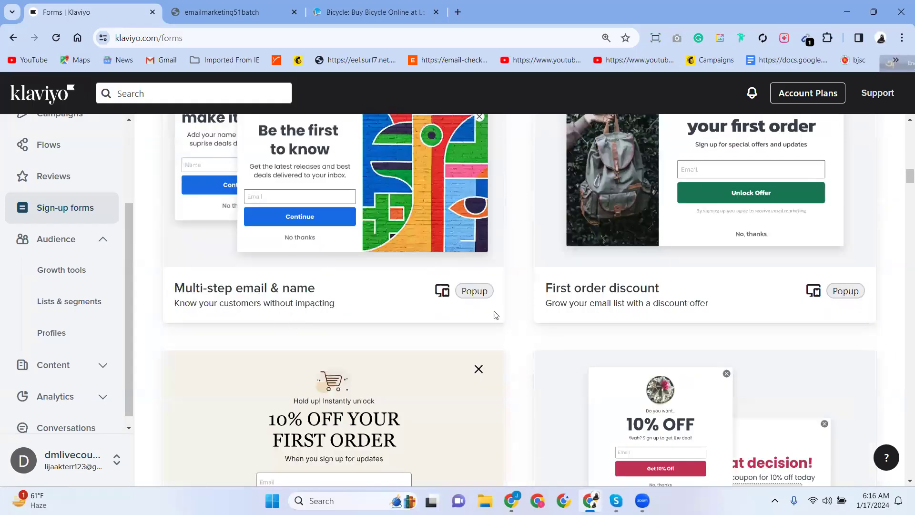
{"action": "scroll", "coordinate": [495, 315], "scroll_direction": "down", "scroll_amount": 8}
{"action": "scroll", "coordinate": [359, 370], "scroll_direction": "up", "scroll_amount": 3}
{"action": "scroll", "coordinate": [381, 371], "scroll_direction": "down", "scroll_amount": 12}
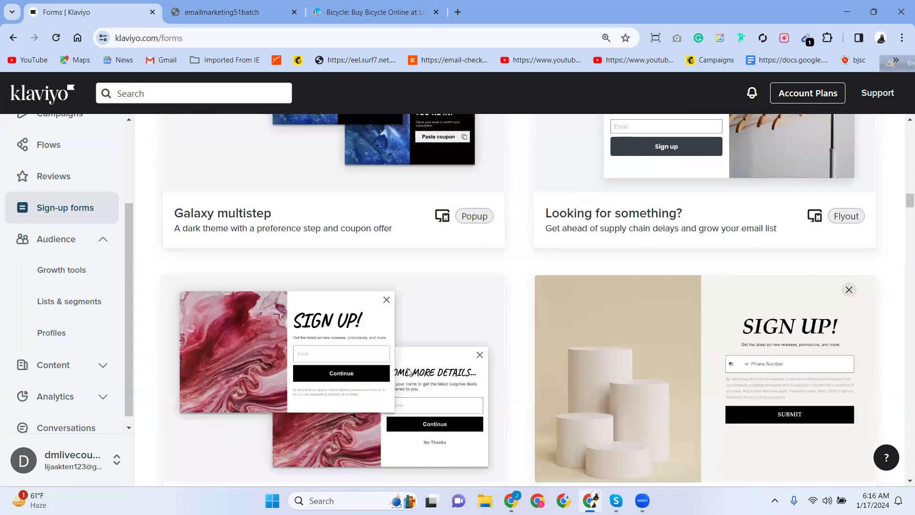
{"action": "scroll", "coordinate": [497, 315], "scroll_direction": "down", "scroll_amount": 20}
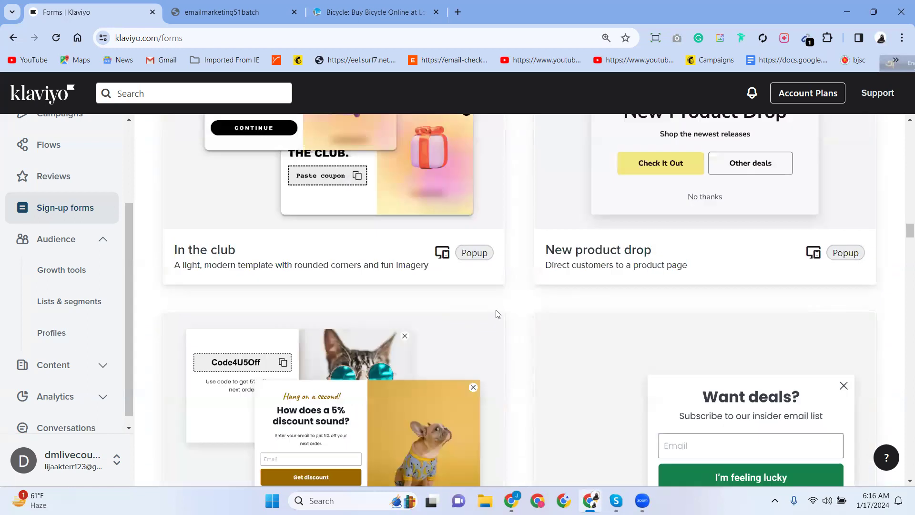
{"action": "scroll", "coordinate": [494, 315], "scroll_direction": "down", "scroll_amount": 18}
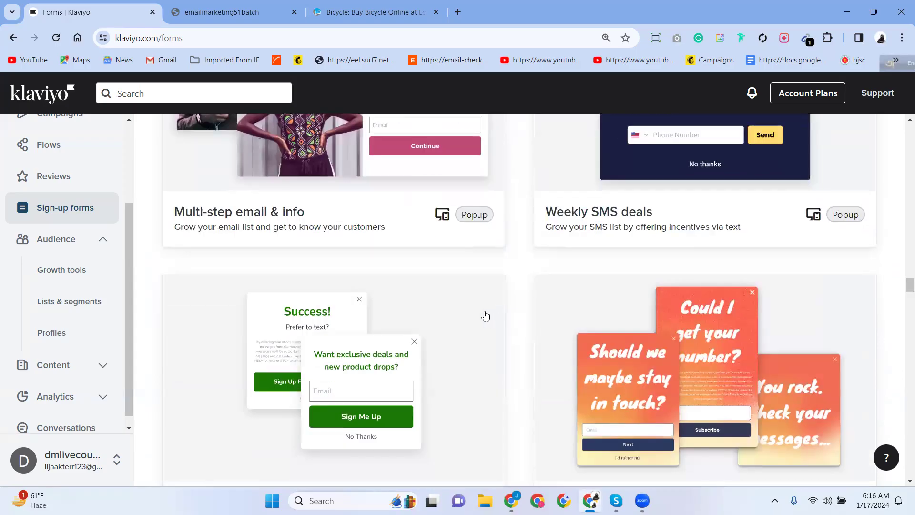
{"action": "scroll", "coordinate": [484, 317], "scroll_direction": "up", "scroll_amount": 18}
{"action": "scroll", "coordinate": [503, 315], "scroll_direction": "up", "scroll_amount": 20}
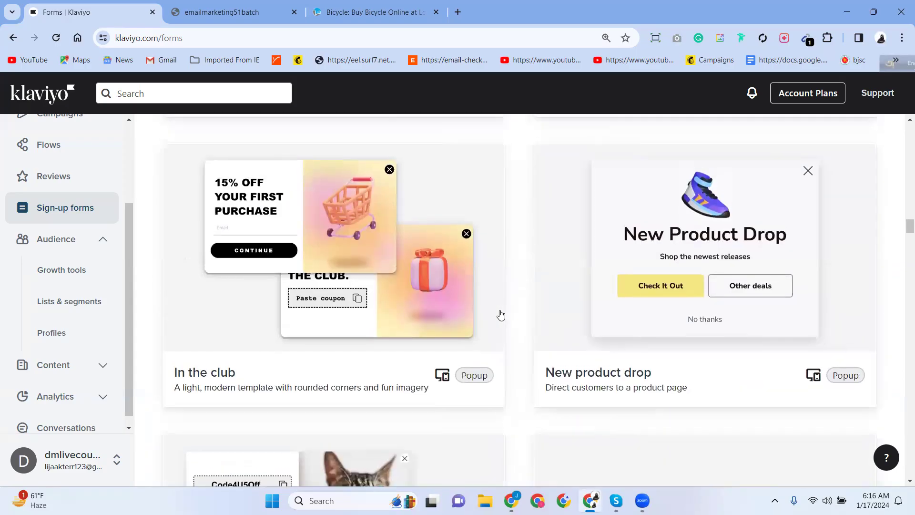
{"action": "scroll", "coordinate": [500, 315], "scroll_direction": "up", "scroll_amount": 20}
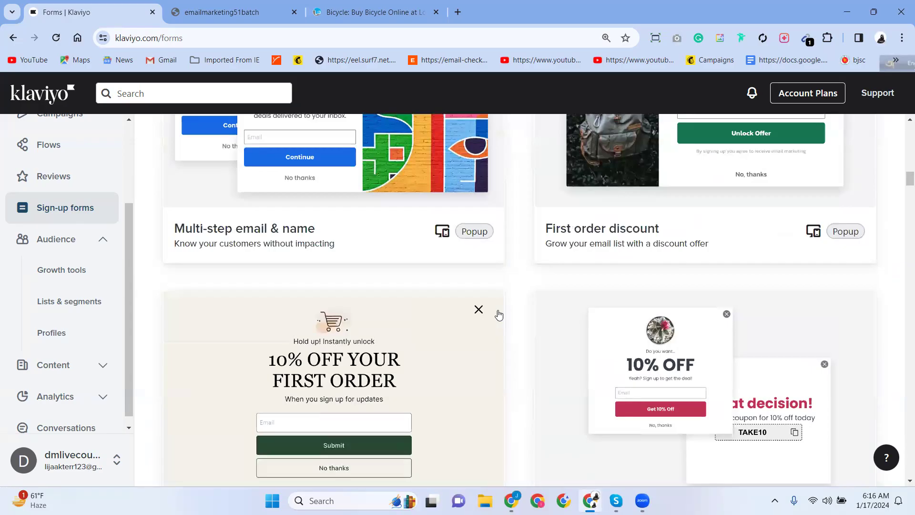
{"action": "scroll", "coordinate": [499, 313], "scroll_direction": "up", "scroll_amount": 4}
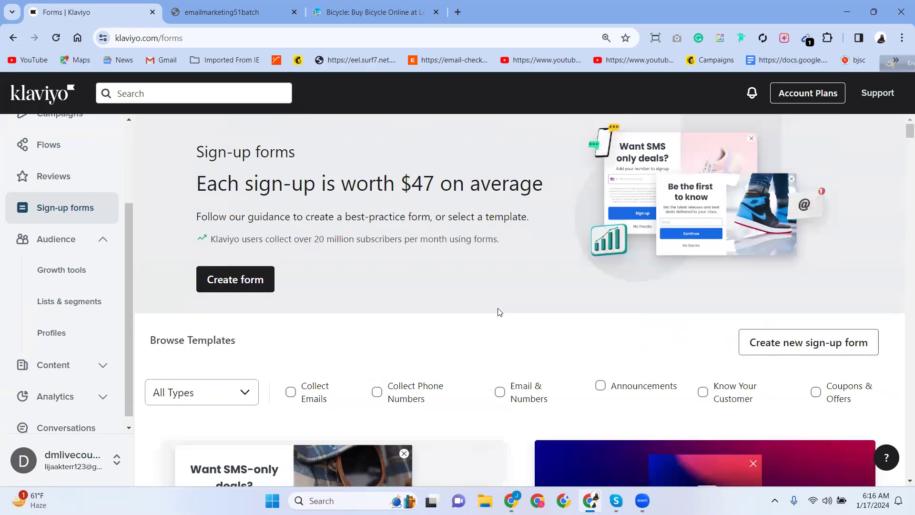
{"action": "scroll", "coordinate": [499, 313], "scroll_direction": "down", "scroll_amount": 3}
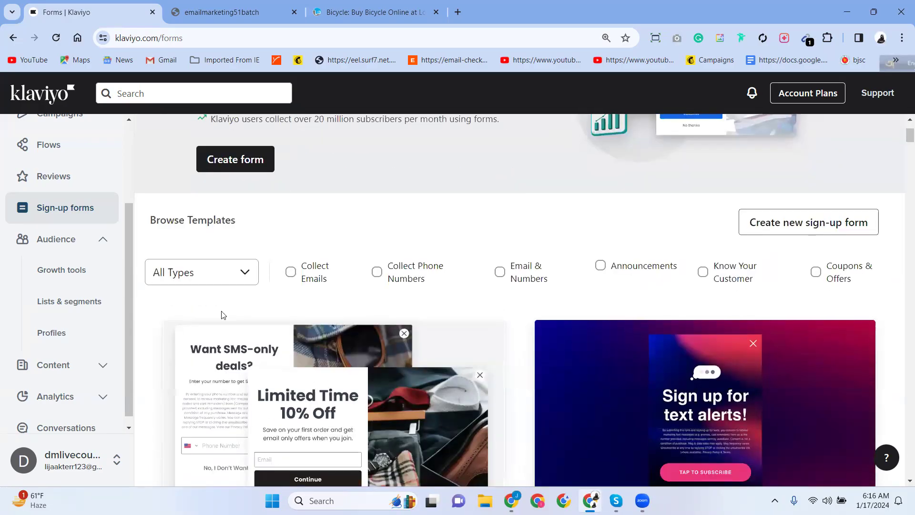
{"action": "scroll", "coordinate": [229, 286], "scroll_direction": "down", "scroll_amount": 5}
{"action": "scroll", "coordinate": [224, 256], "scroll_direction": "up", "scroll_amount": 1}
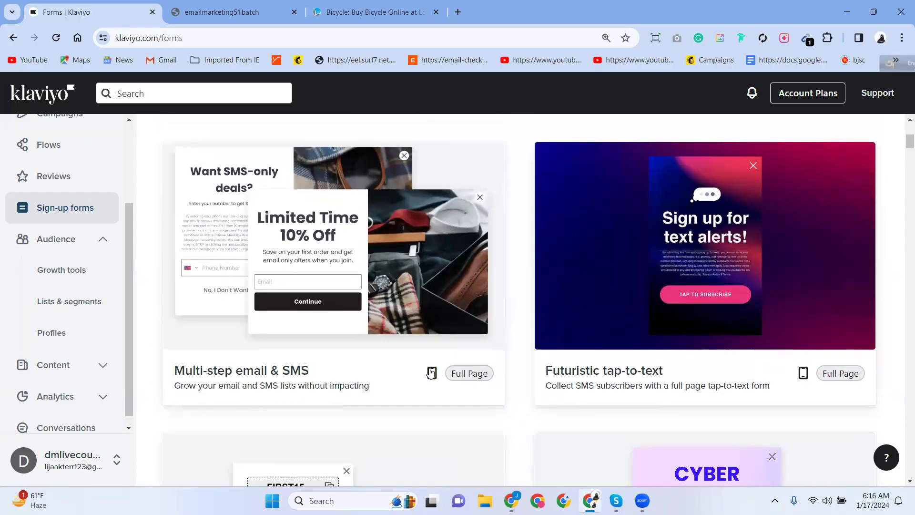
{"action": "scroll", "coordinate": [431, 372], "scroll_direction": "down", "scroll_amount": 3}
{"action": "scroll", "coordinate": [429, 373], "scroll_direction": "down", "scroll_amount": 3}
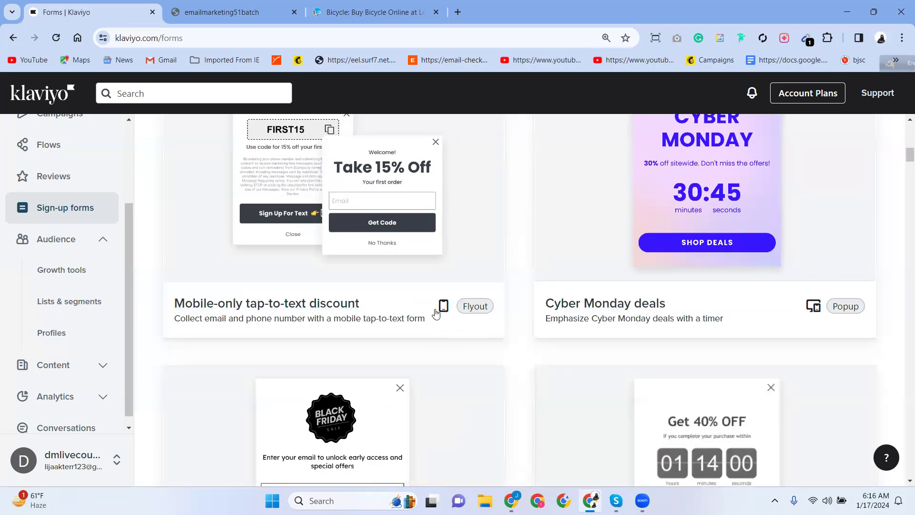
{"action": "scroll", "coordinate": [432, 320], "scroll_direction": "up", "scroll_amount": 12}
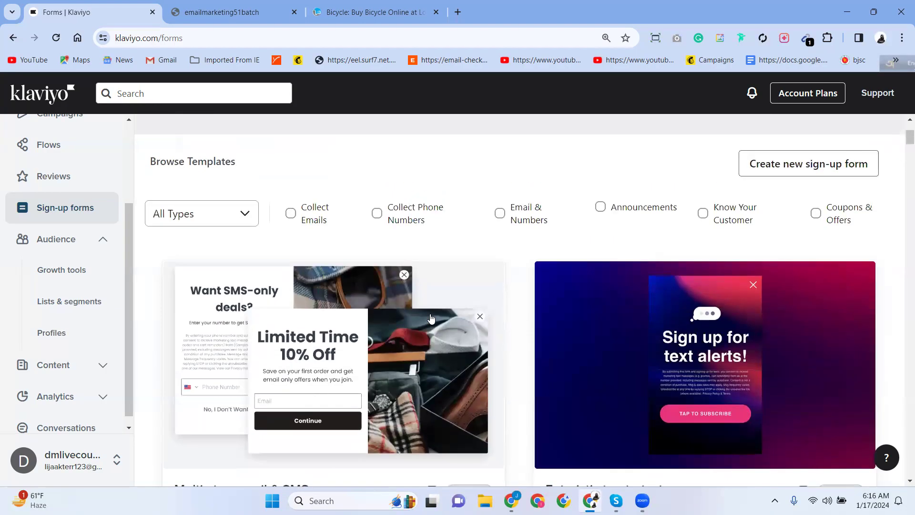
{"action": "scroll", "coordinate": [430, 317], "scroll_direction": "down", "scroll_amount": 5}
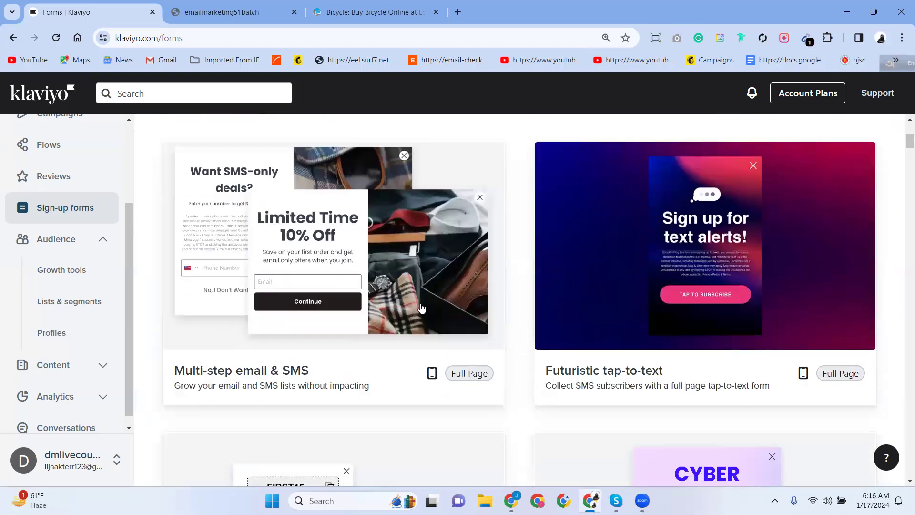
In a new tab, show Google Images results for 'signup form design'.
{"action": "left_click", "coordinate": [458, 12]}
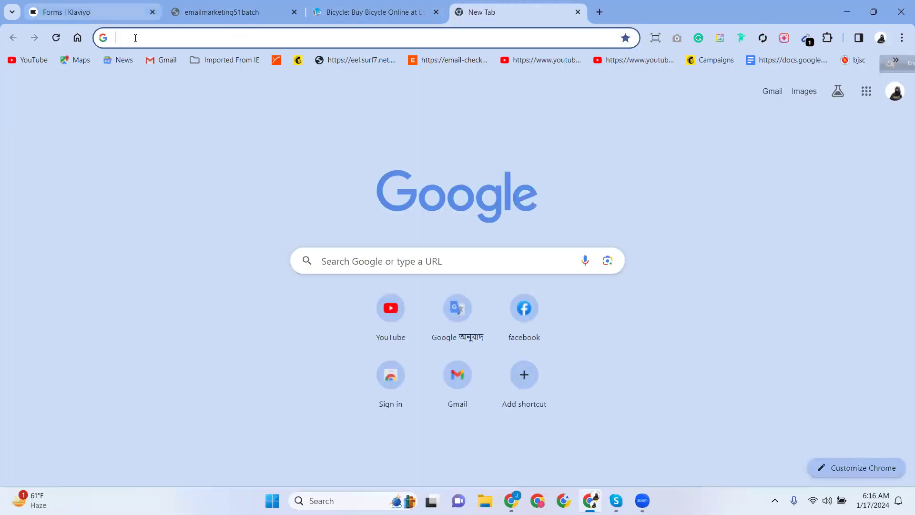
{"action": "type", "text": "Sign"}
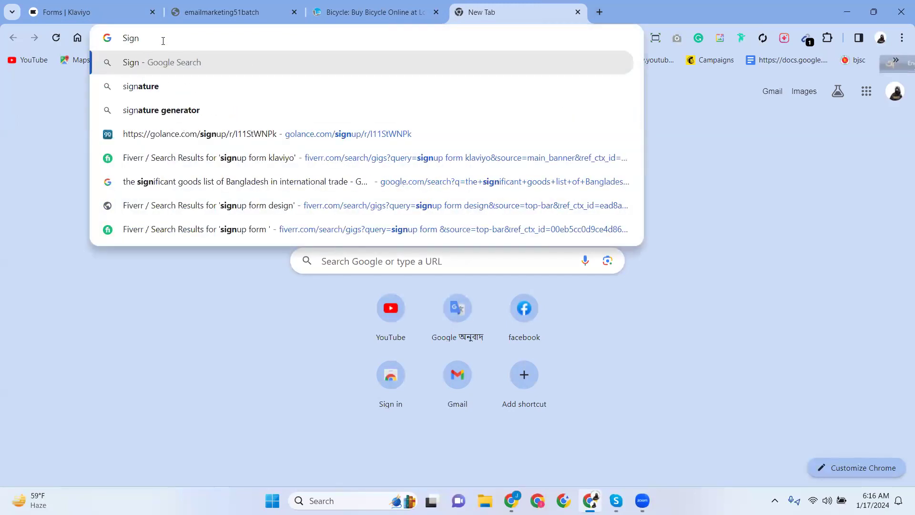
{"action": "type", "text": "up f"}
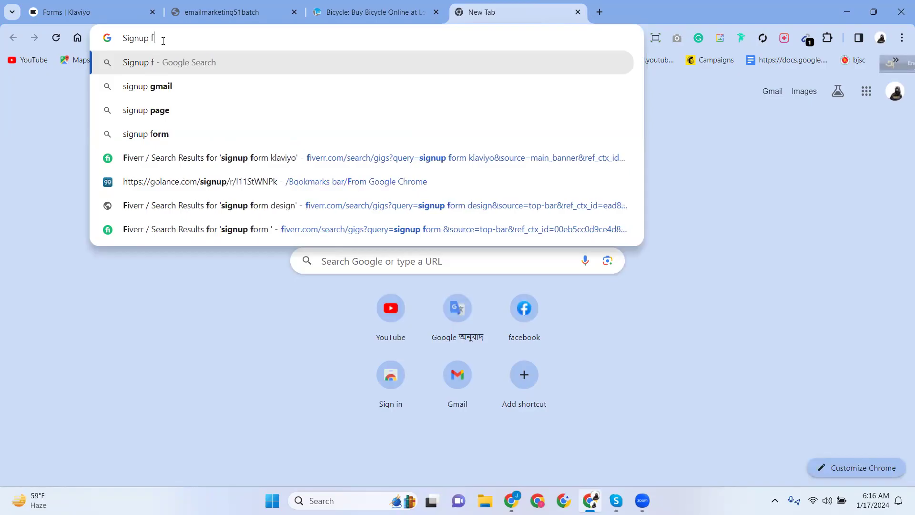
{"action": "type", "text": "orm"}
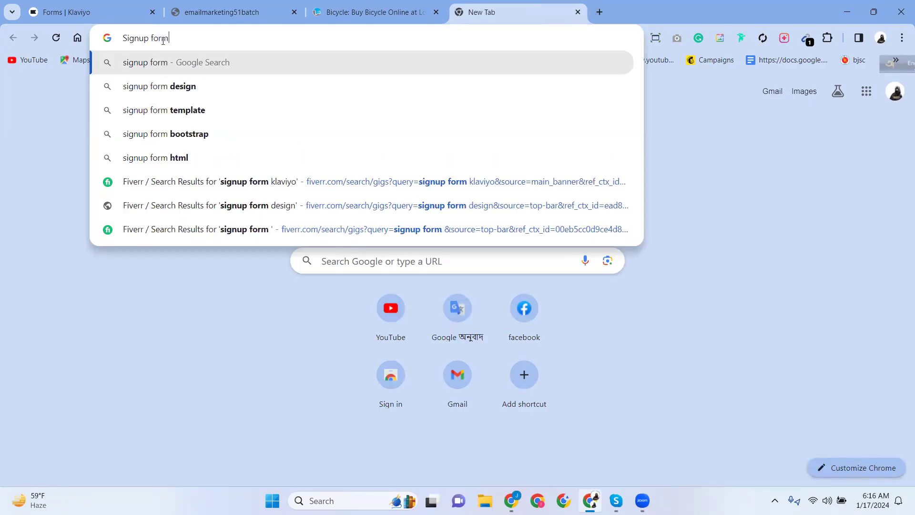
{"action": "left_click", "coordinate": [157, 94]}
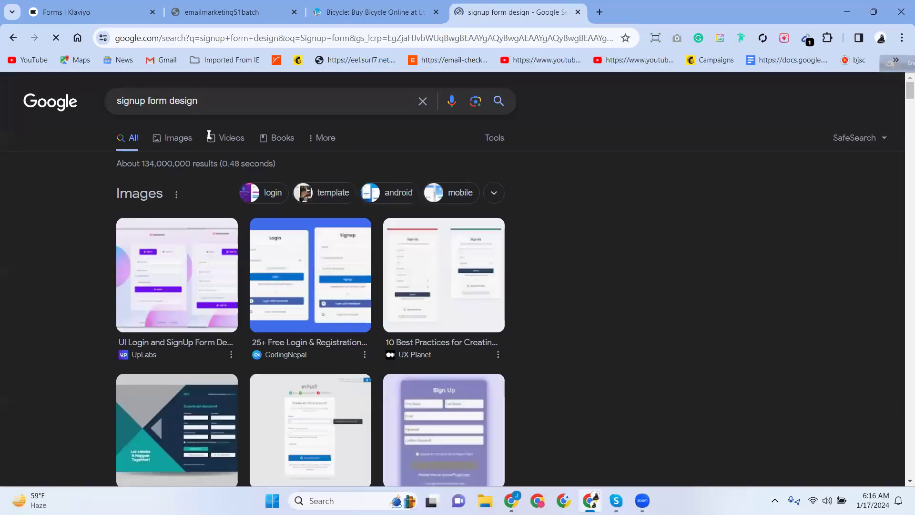
{"action": "left_click", "coordinate": [175, 143]}
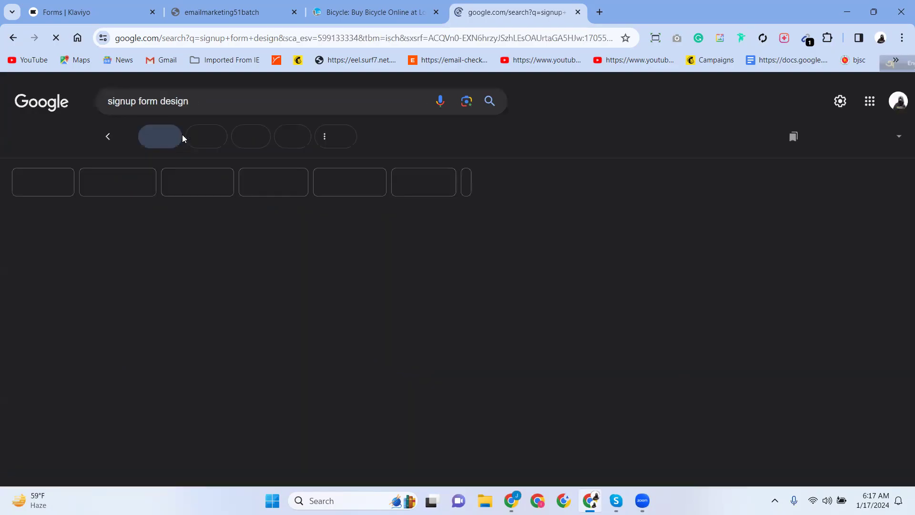
Scroll the signup form design image results and preview the Wix Sign Up form example.
{"action": "scroll", "coordinate": [417, 319], "scroll_direction": "down", "scroll_amount": 2}
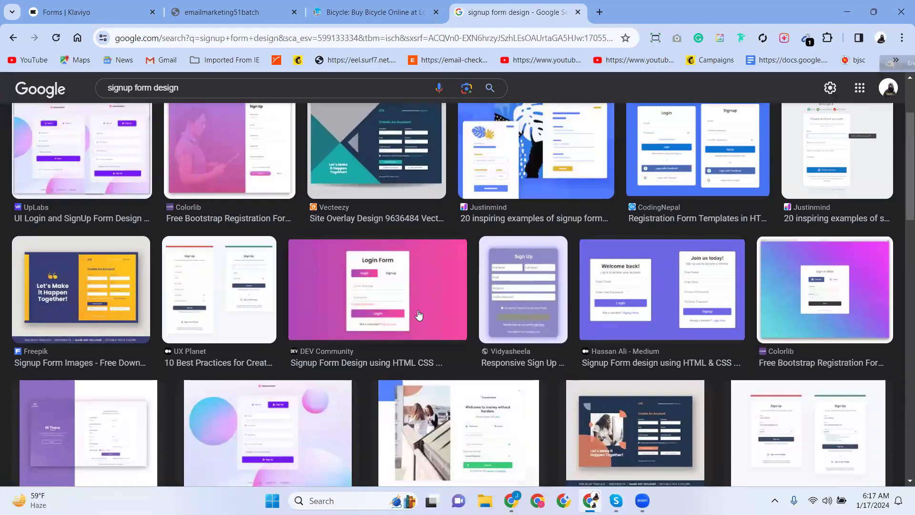
{"action": "scroll", "coordinate": [630, 296], "scroll_direction": "up", "scroll_amount": 2}
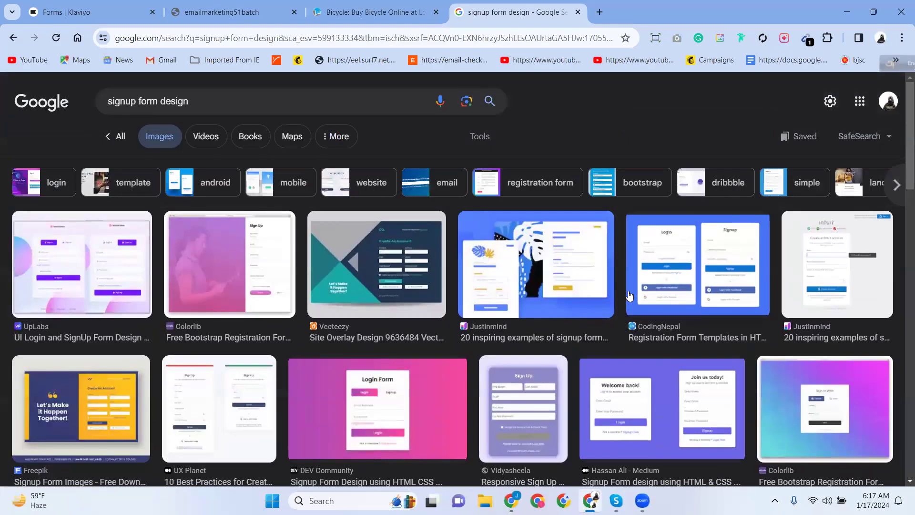
{"action": "scroll", "coordinate": [275, 249], "scroll_direction": "down", "scroll_amount": 3}
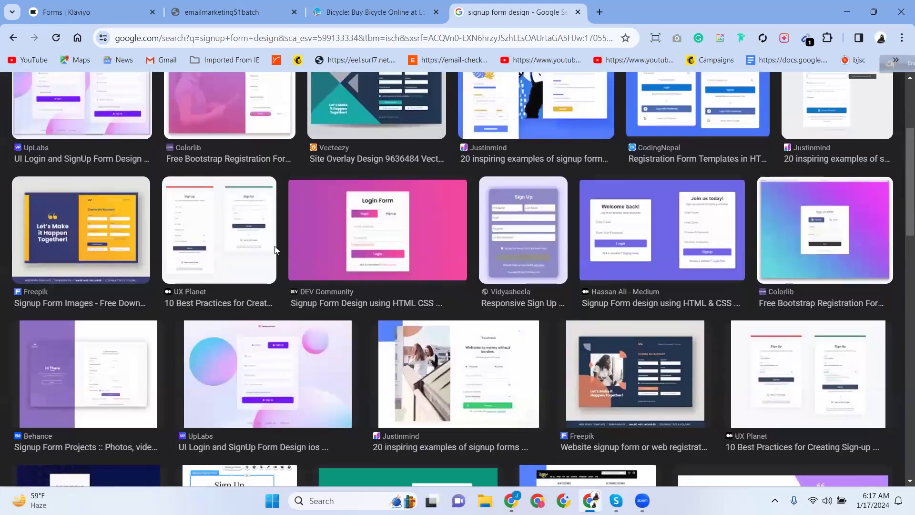
{"action": "scroll", "coordinate": [212, 267], "scroll_direction": "up", "scroll_amount": 1}
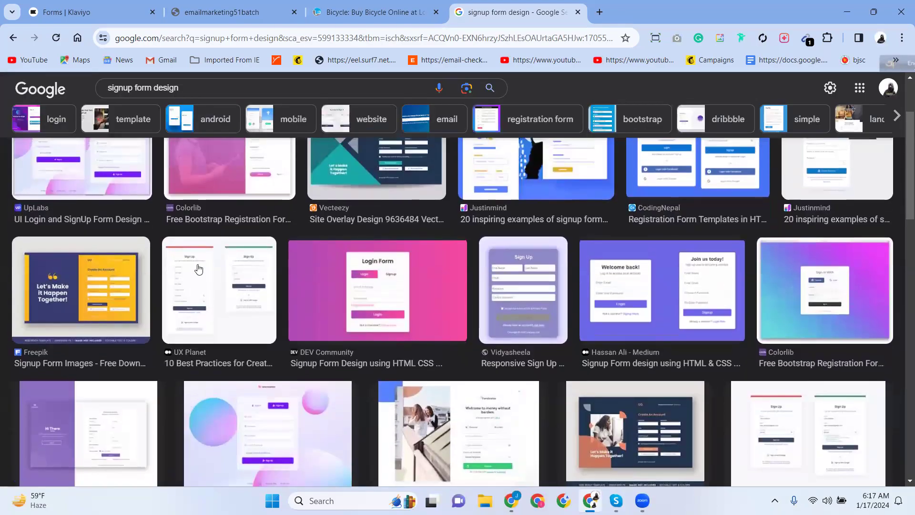
{"action": "scroll", "coordinate": [110, 245], "scroll_direction": "up", "scroll_amount": 2}
{"action": "scroll", "coordinate": [184, 286], "scroll_direction": "down", "scroll_amount": 4}
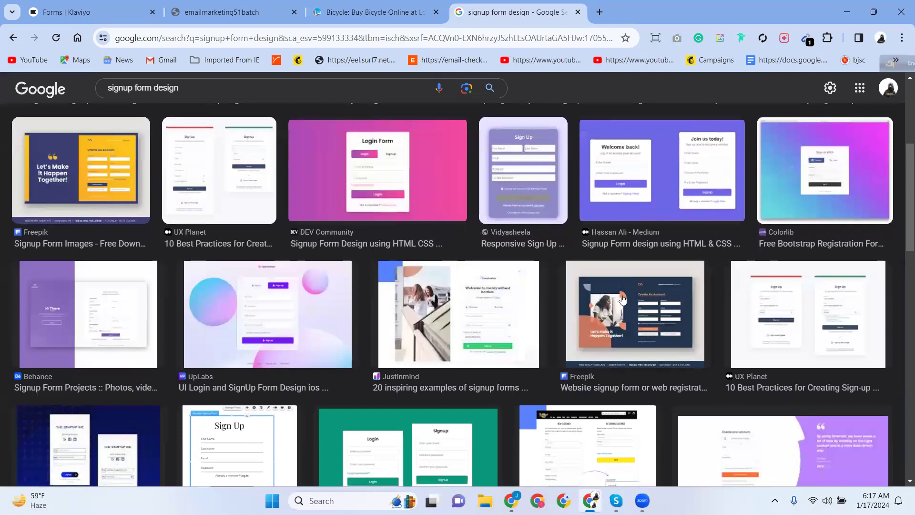
{"action": "scroll", "coordinate": [620, 297], "scroll_direction": "down", "scroll_amount": 5}
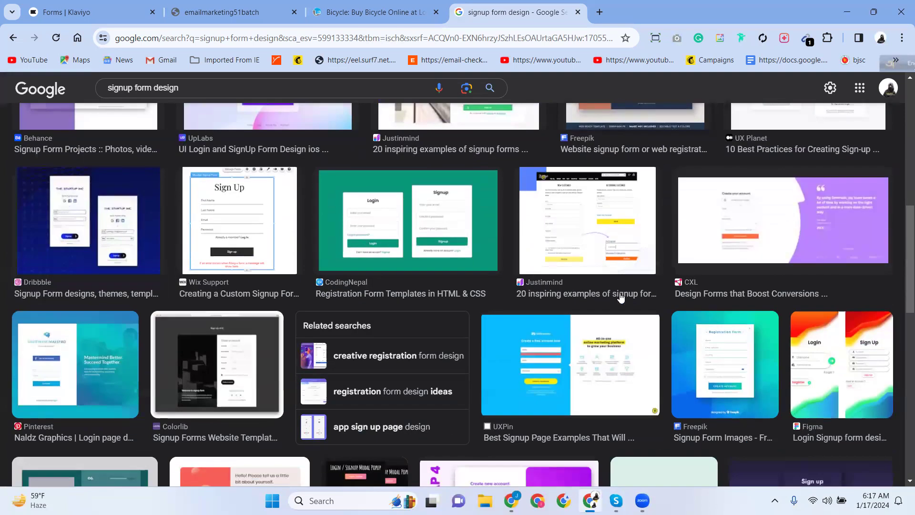
{"action": "left_click", "coordinate": [215, 200]}
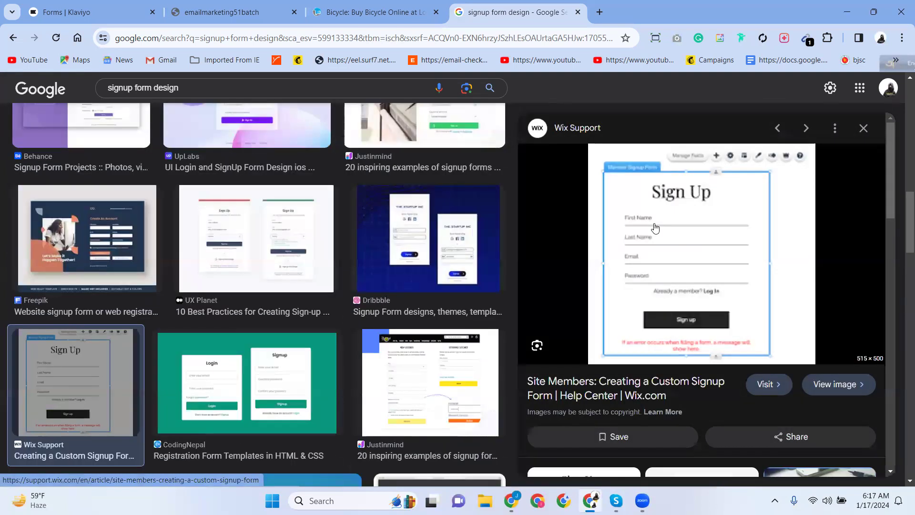
{"action": "scroll", "coordinate": [519, 215], "scroll_direction": "down", "scroll_amount": 10}
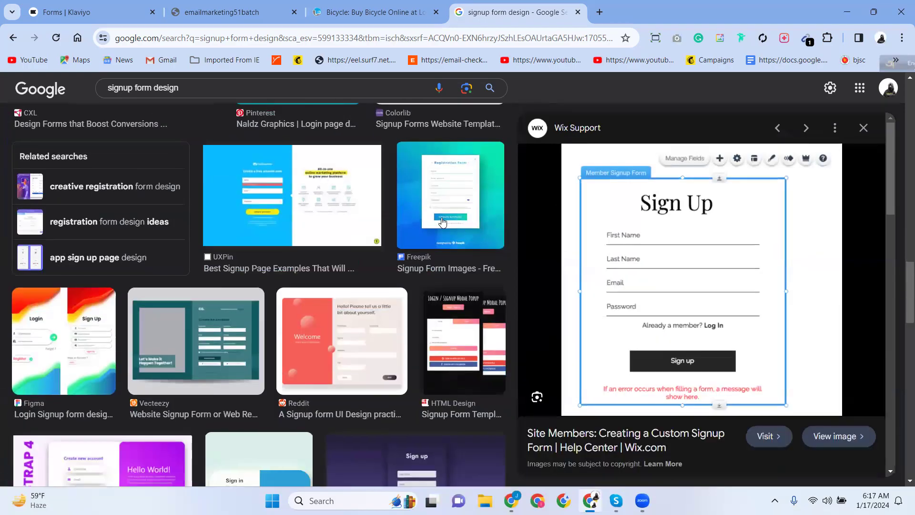
{"action": "scroll", "coordinate": [314, 226], "scroll_direction": "up", "scroll_amount": 5}
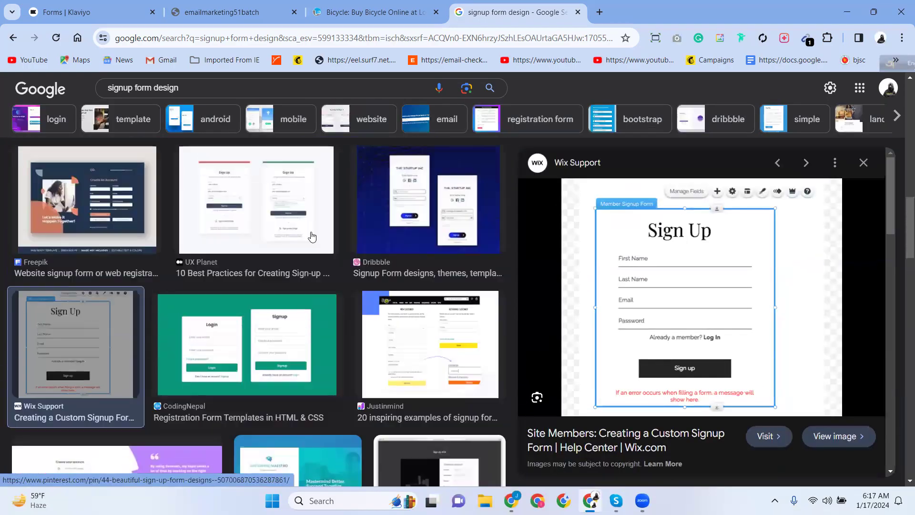
{"action": "scroll", "coordinate": [309, 236], "scroll_direction": "up", "scroll_amount": 7}
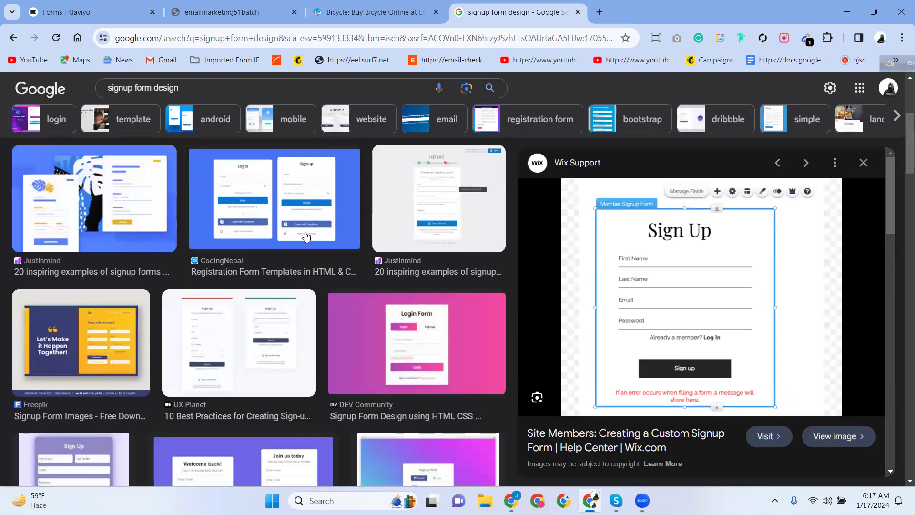
{"action": "scroll", "coordinate": [310, 262], "scroll_direction": "up", "scroll_amount": 3}
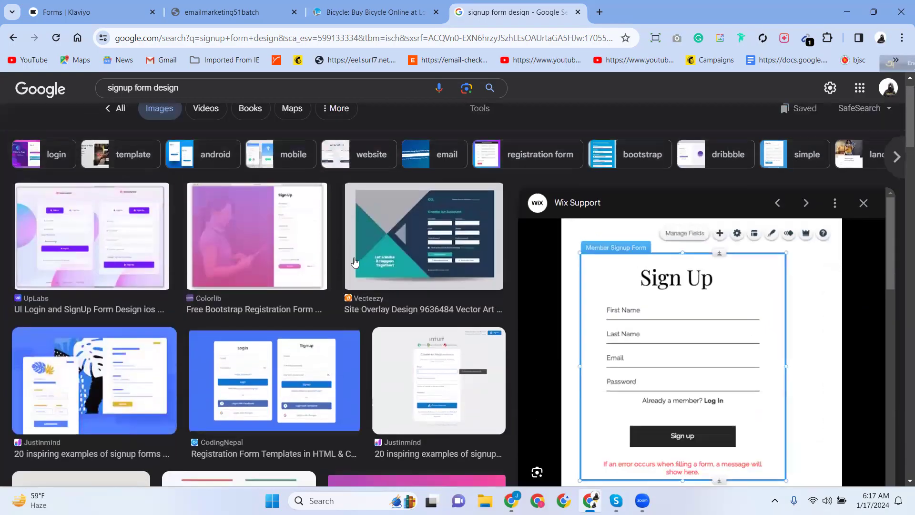
Preview the UpLabs login and signup design and the DEV Community Login Form example.
{"action": "left_click", "coordinate": [137, 251]}
{"action": "scroll", "coordinate": [605, 311], "scroll_direction": "down", "scroll_amount": 4}
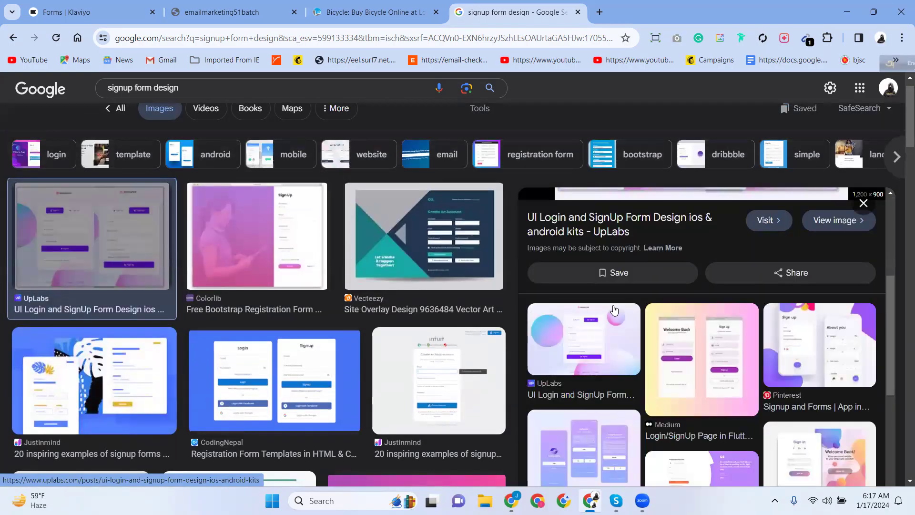
{"action": "scroll", "coordinate": [642, 365], "scroll_direction": "down", "scroll_amount": 5}
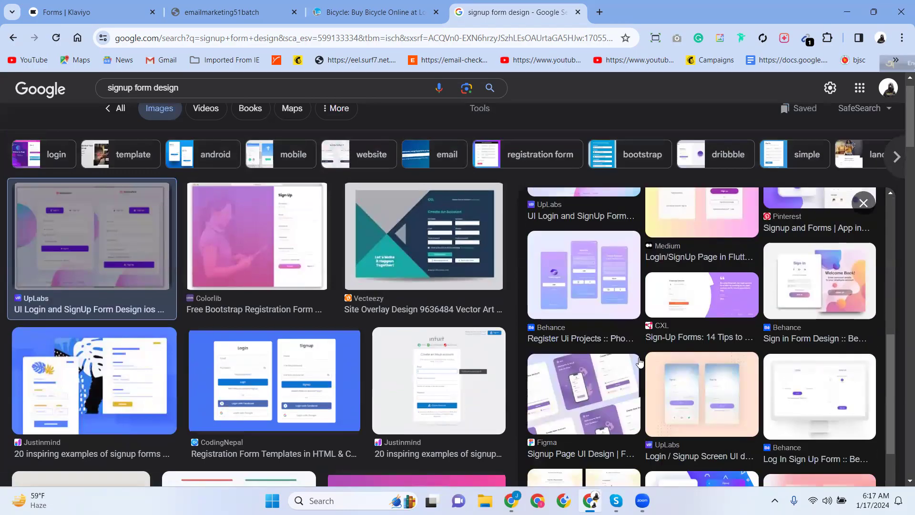
{"action": "scroll", "coordinate": [640, 363], "scroll_direction": "down", "scroll_amount": 4}
{"action": "scroll", "coordinate": [355, 339], "scroll_direction": "down", "scroll_amount": 5}
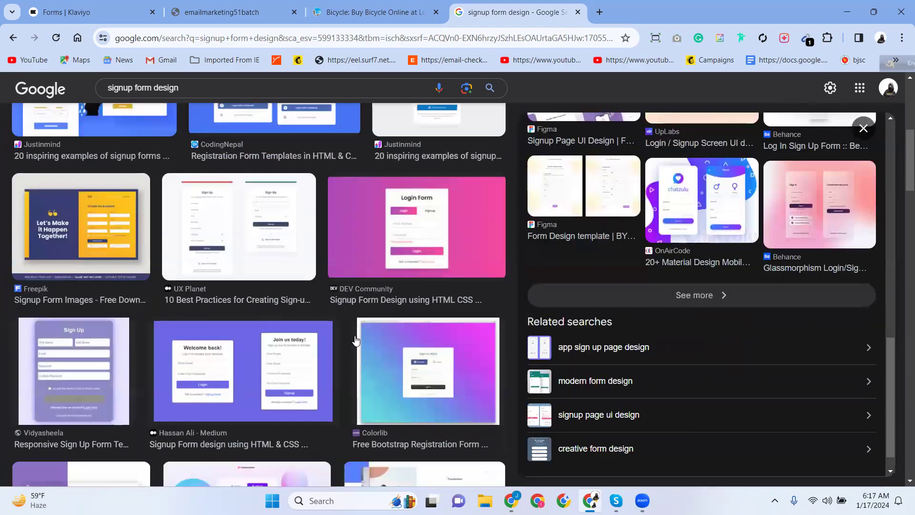
{"action": "left_click", "coordinate": [410, 242]}
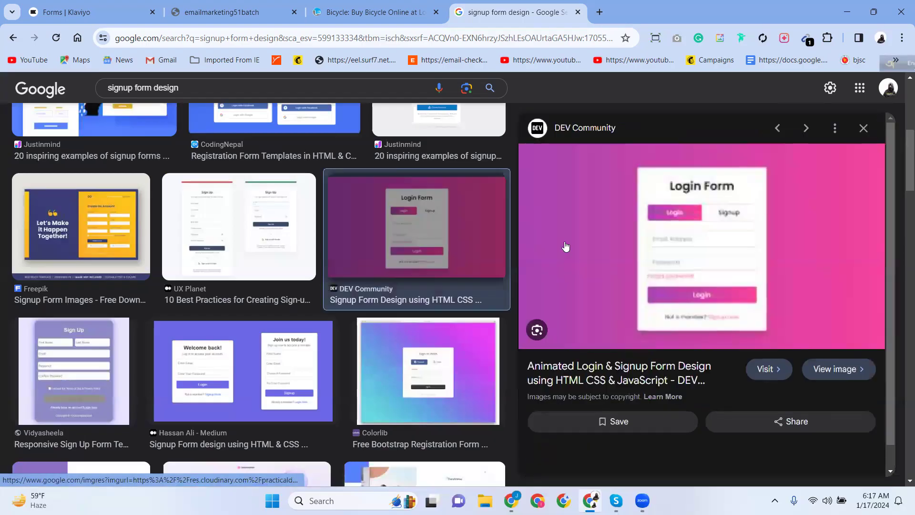
{"action": "scroll", "coordinate": [646, 258], "scroll_direction": "down", "scroll_amount": 1}
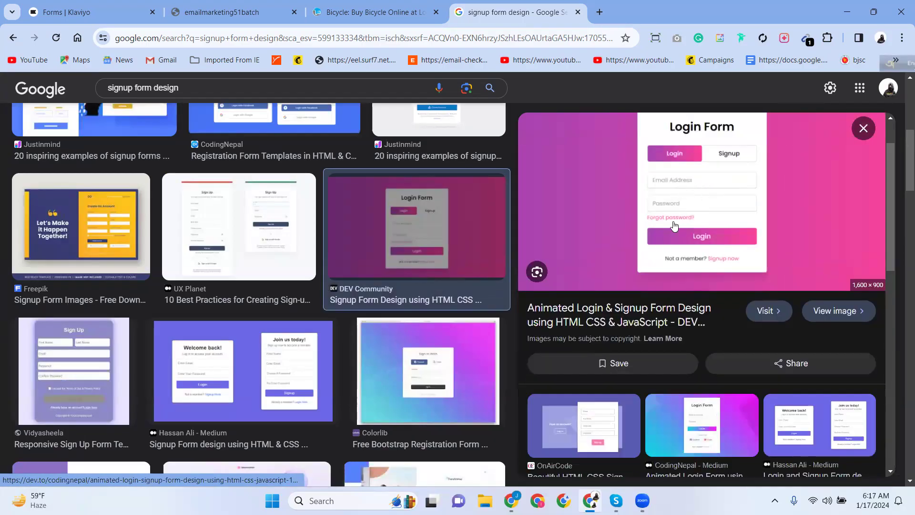
{"action": "scroll", "coordinate": [644, 214], "scroll_direction": "up", "scroll_amount": 1}
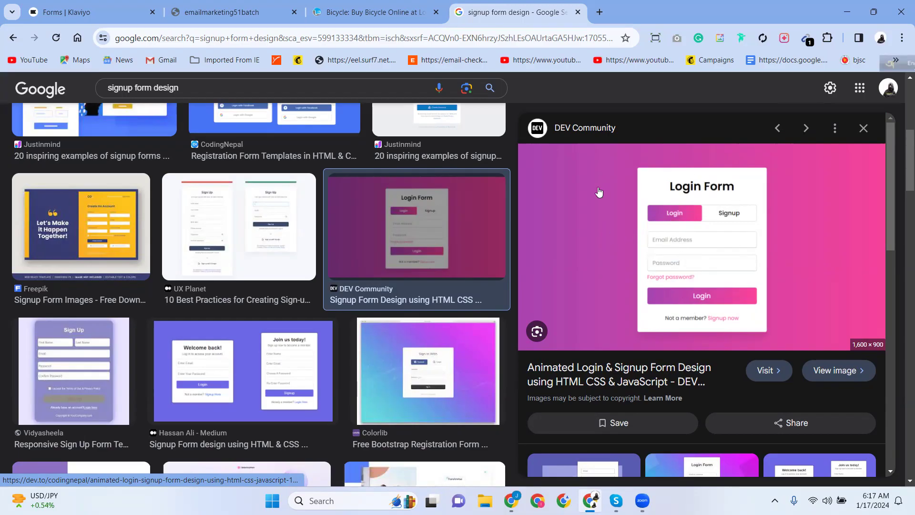
Compare with the Klaviyo sign-up forms tab, then keep scrolling the image results.
{"action": "left_click", "coordinate": [52, 9]}
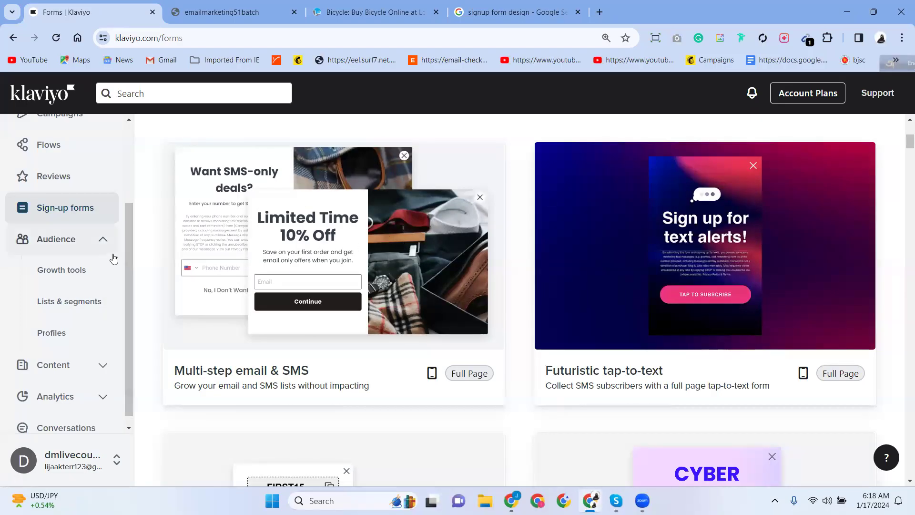
{"action": "left_click", "coordinate": [506, 7]}
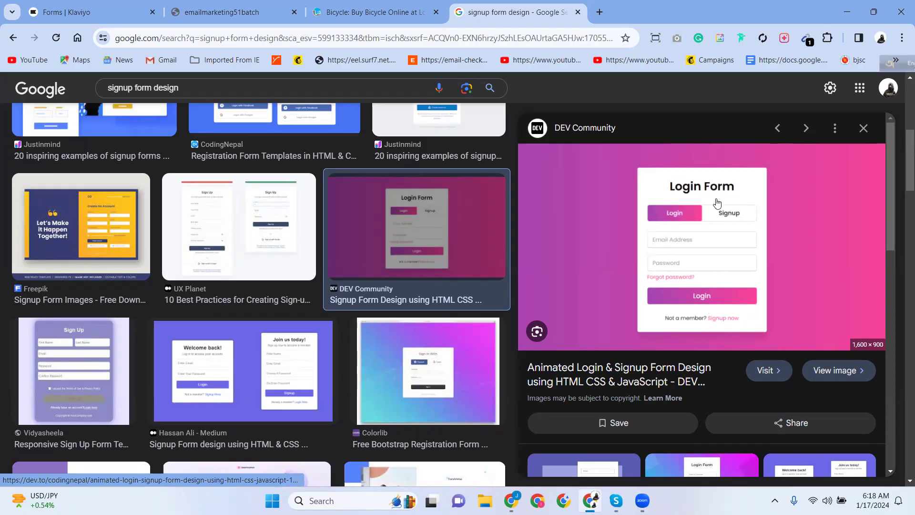
{"action": "left_click", "coordinate": [95, 12]}
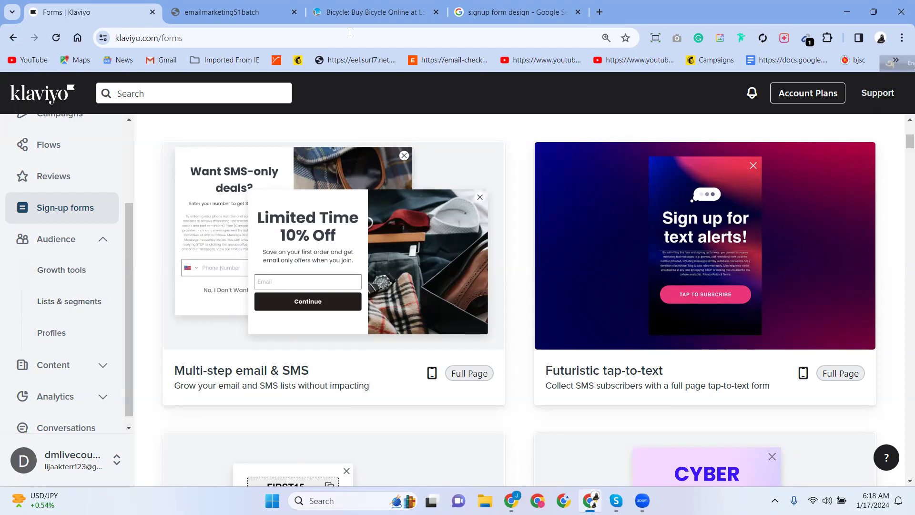
{"action": "left_click", "coordinate": [479, 4]}
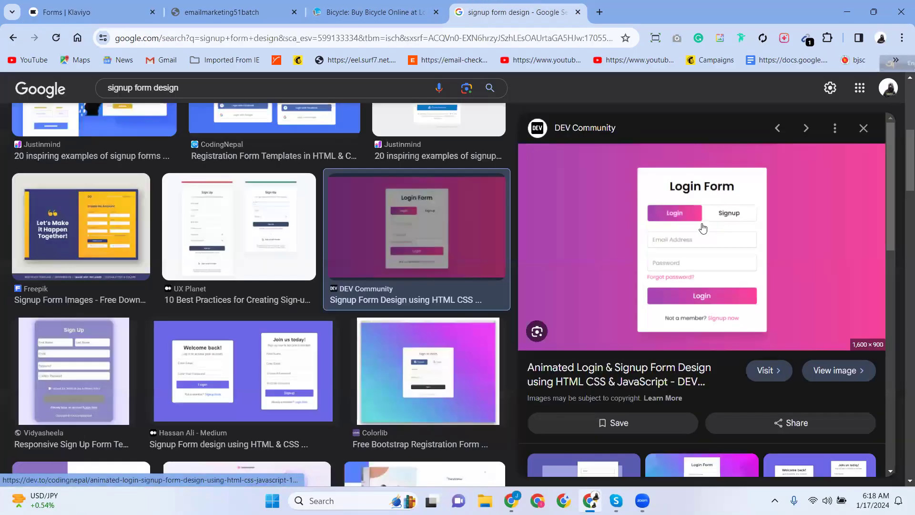
{"action": "scroll", "coordinate": [682, 251], "scroll_direction": "down", "scroll_amount": 6}
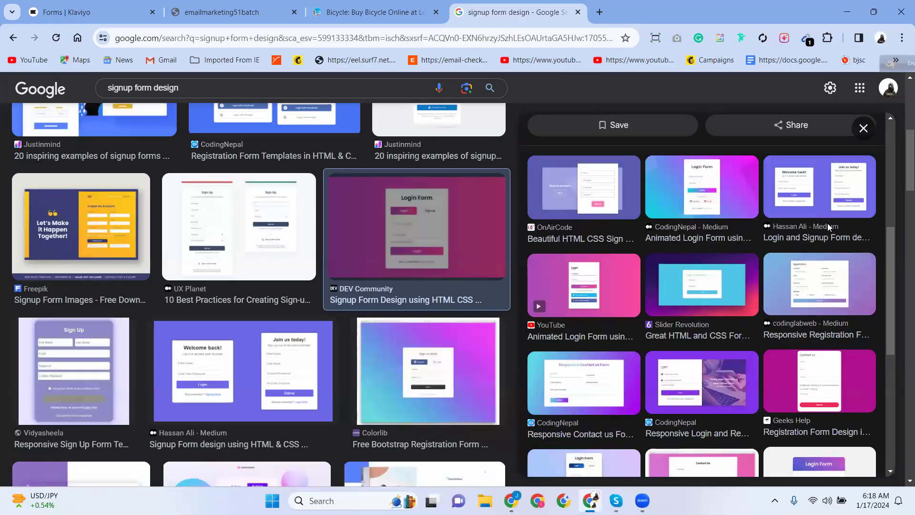
{"action": "scroll", "coordinate": [762, 275], "scroll_direction": "down", "scroll_amount": 4}
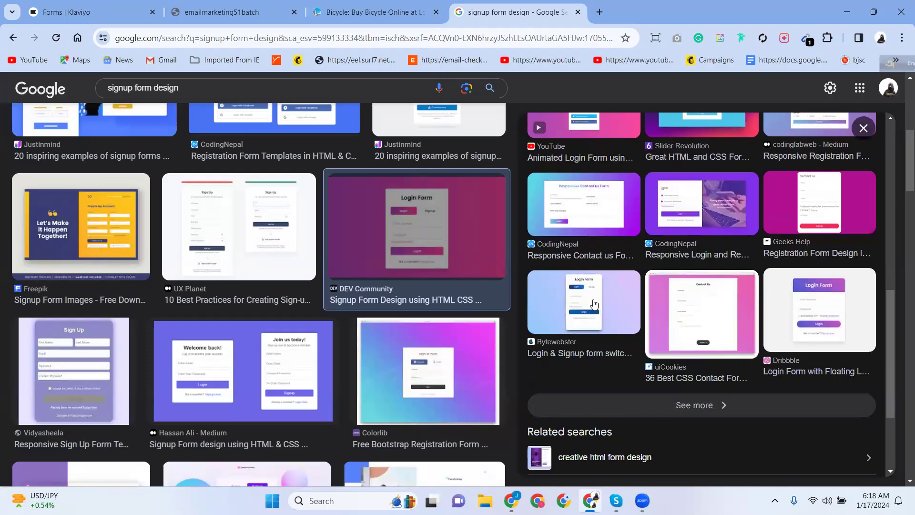
{"action": "scroll", "coordinate": [362, 313], "scroll_direction": "down", "scroll_amount": 5}
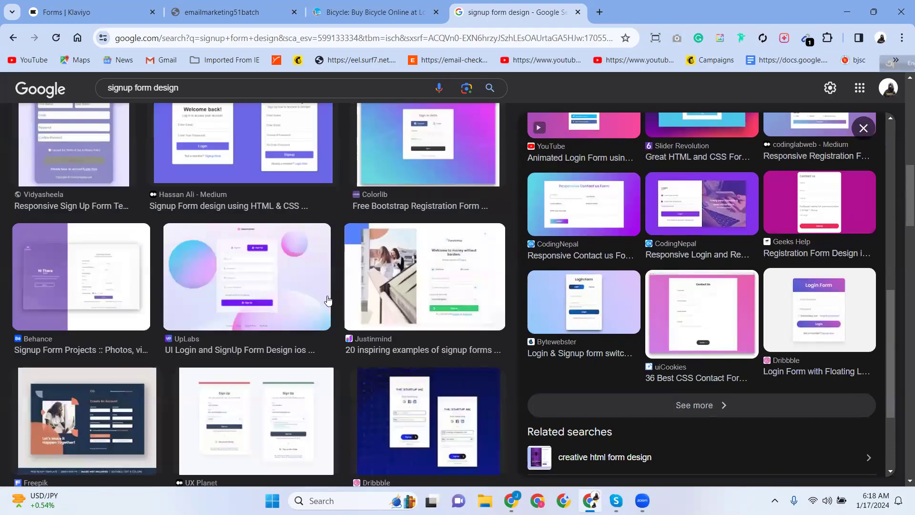
{"action": "scroll", "coordinate": [221, 256], "scroll_direction": "up", "scroll_amount": 3}
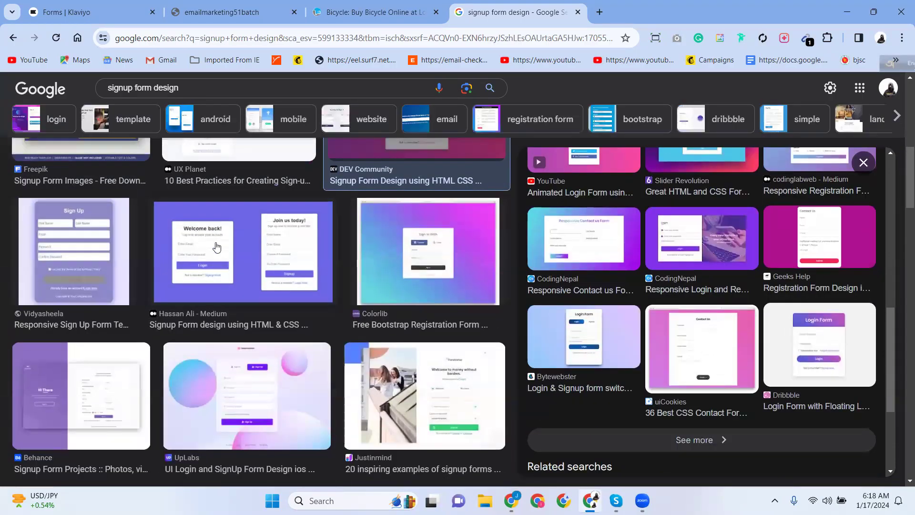
Preview the Hassan Ali, Colorlib, Reddit and Browsee signup form examples in turn.
{"action": "left_click", "coordinate": [217, 247]}
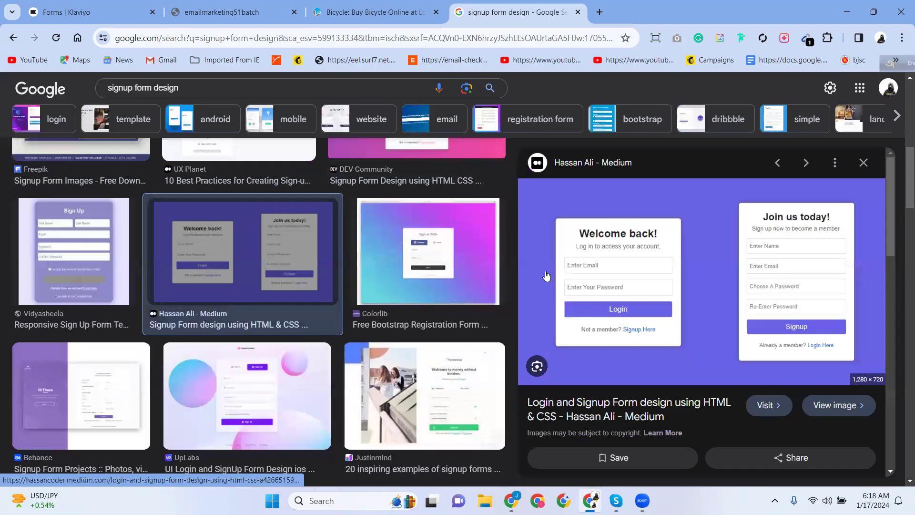
{"action": "scroll", "coordinate": [276, 304], "scroll_direction": "down", "scroll_amount": 5}
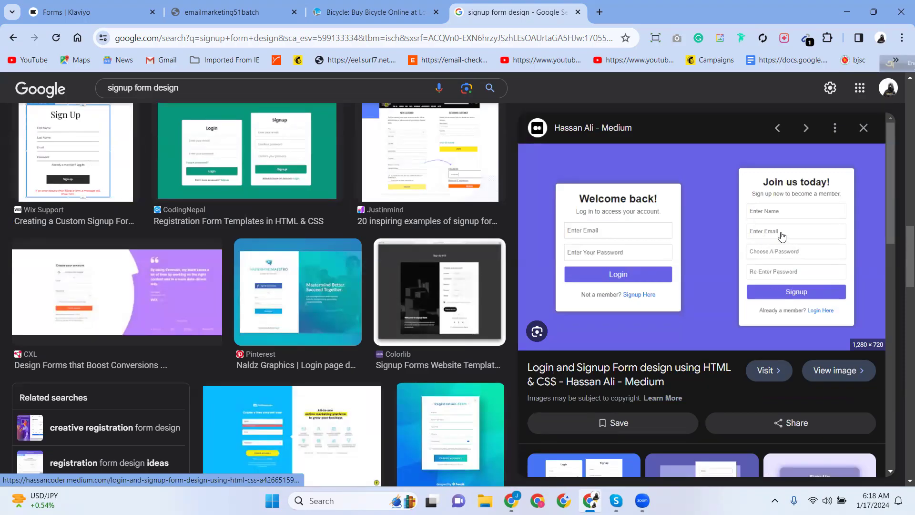
{"action": "left_click", "coordinate": [433, 278]}
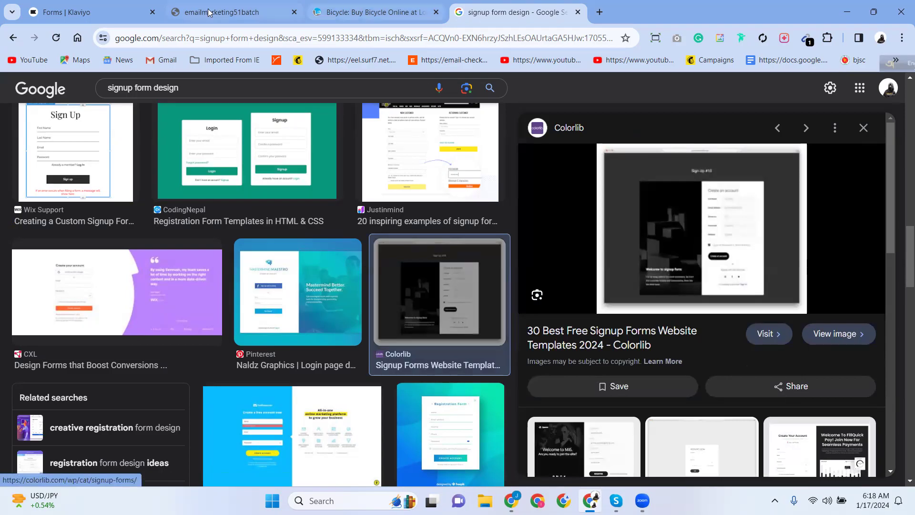
{"action": "scroll", "coordinate": [374, 415], "scroll_direction": "down", "scroll_amount": 5}
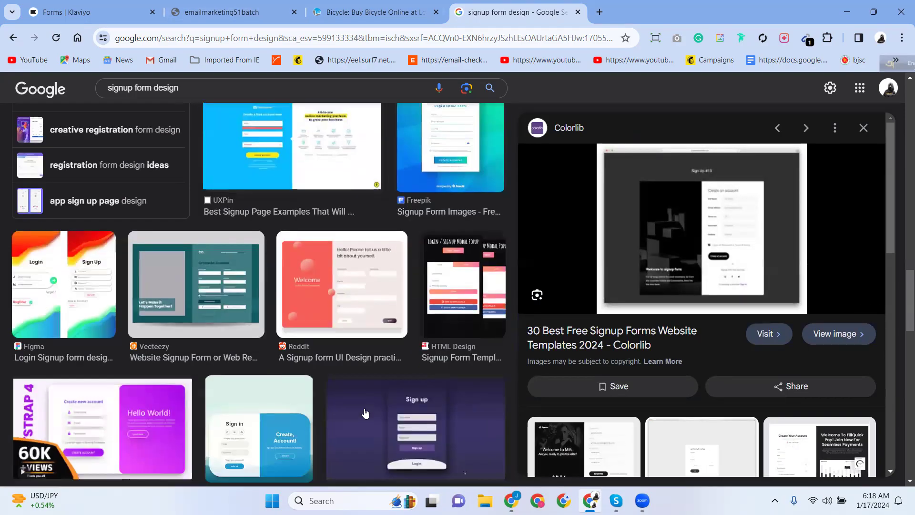
{"action": "left_click", "coordinate": [307, 297]}
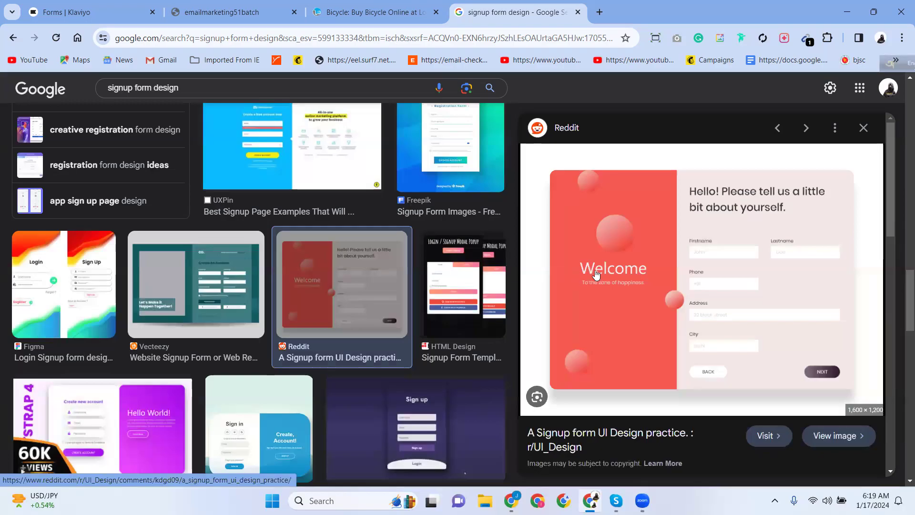
{"action": "left_click", "coordinate": [436, 405]}
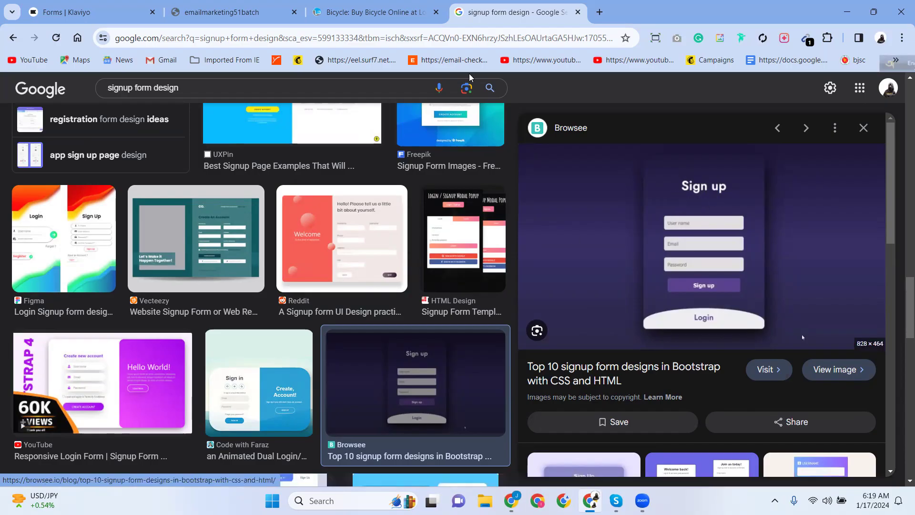
{"action": "left_click", "coordinate": [374, 17]}
{"action": "scroll", "coordinate": [473, 262], "scroll_direction": "down", "scroll_amount": 5}
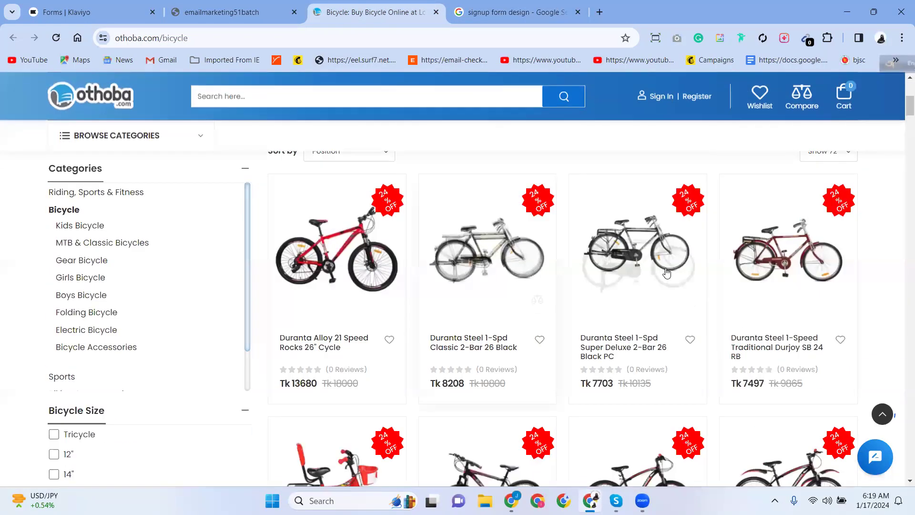
{"action": "scroll", "coordinate": [662, 267], "scroll_direction": "down", "scroll_amount": 10}
{"action": "scroll", "coordinate": [347, 216], "scroll_direction": "down", "scroll_amount": 8}
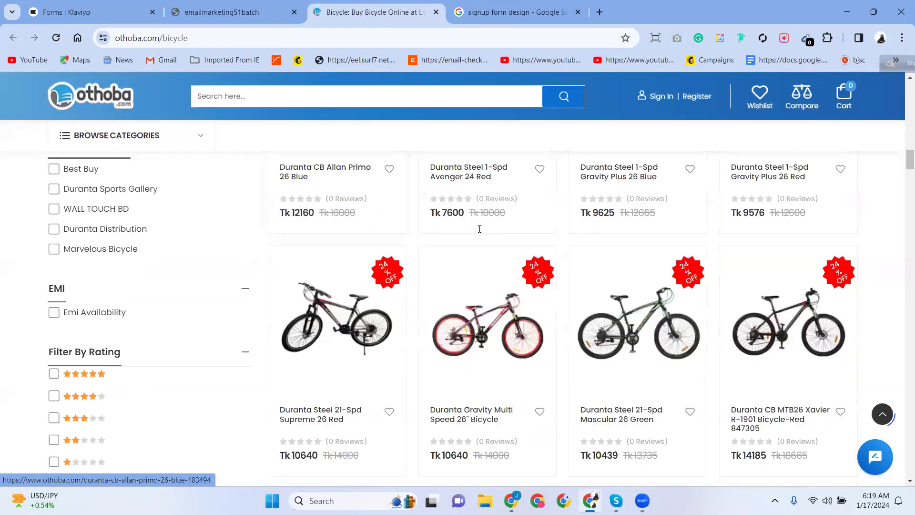
{"action": "scroll", "coordinate": [902, 220], "scroll_direction": "down", "scroll_amount": 20}
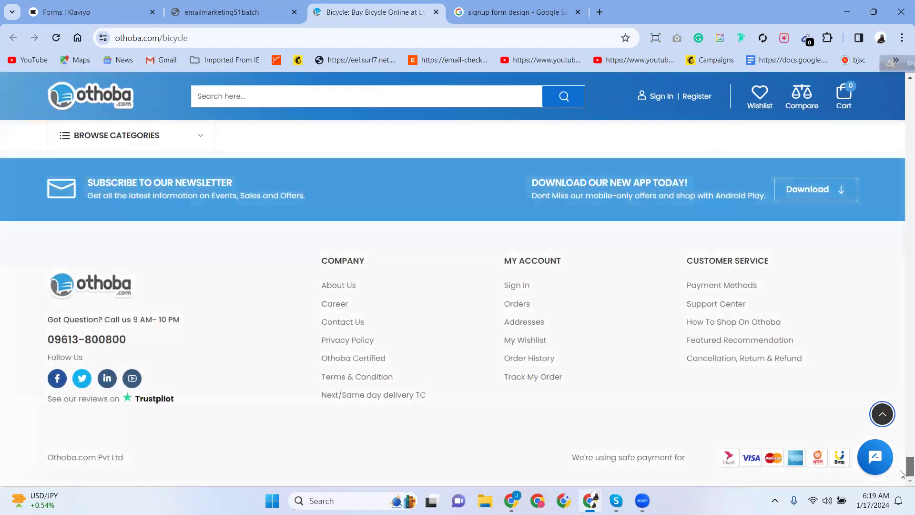
{"action": "scroll", "coordinate": [516, 339], "scroll_direction": "up", "scroll_amount": 10}
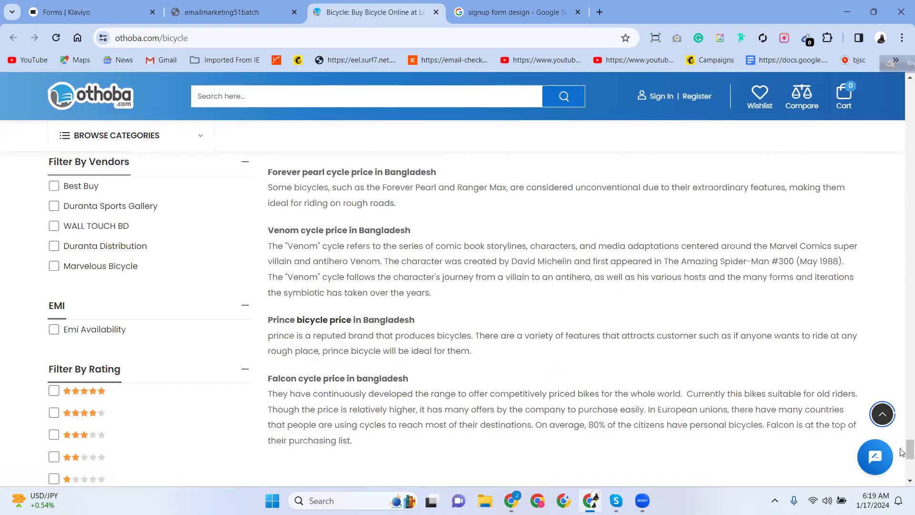
{"action": "scroll", "coordinate": [903, 465], "scroll_direction": "up", "scroll_amount": 3}
{"action": "scroll", "coordinate": [903, 467], "scroll_direction": "down", "scroll_amount": 10}
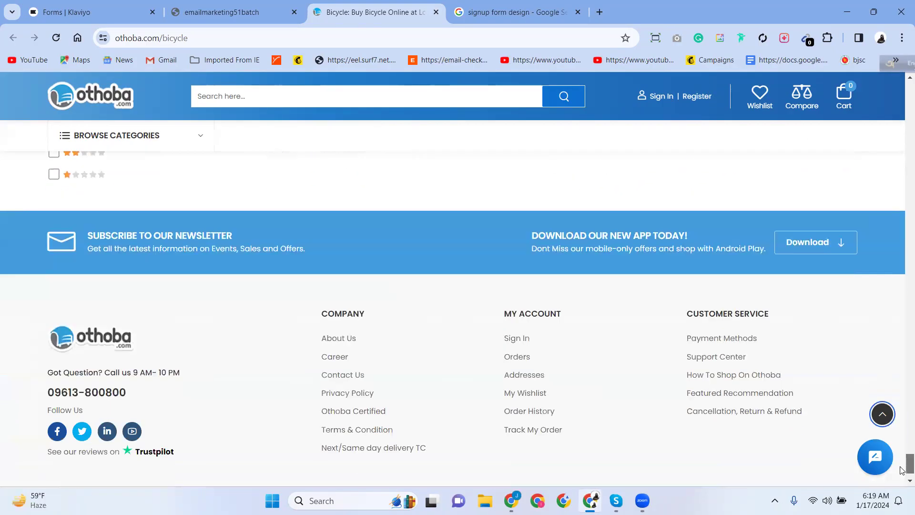
{"action": "scroll", "coordinate": [902, 467], "scroll_direction": "up", "scroll_amount": 3}
{"action": "left_click_drag", "start_coordinate": [902, 465], "coordinate": [902, 93]}
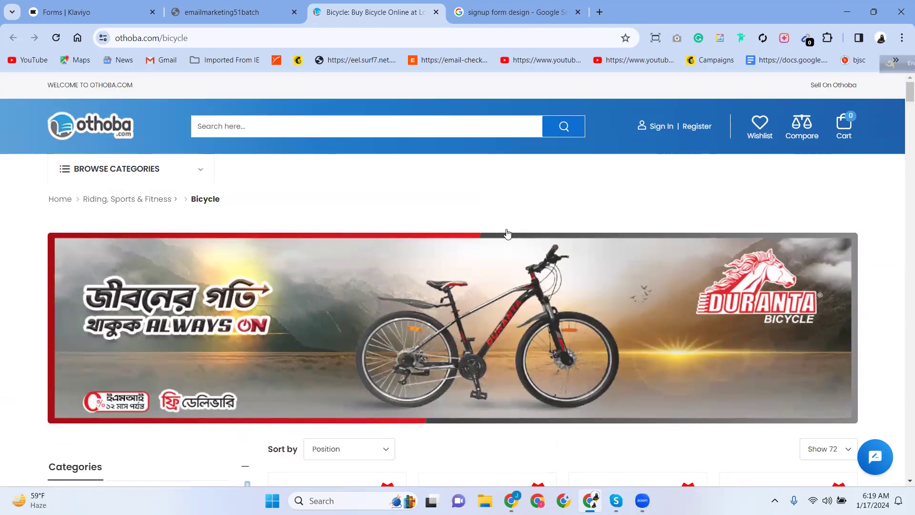
{"action": "left_click", "coordinate": [508, 11]}
Change the image search to 'popup form design'.
{"action": "scroll", "coordinate": [226, 278], "scroll_direction": "up", "scroll_amount": 5}
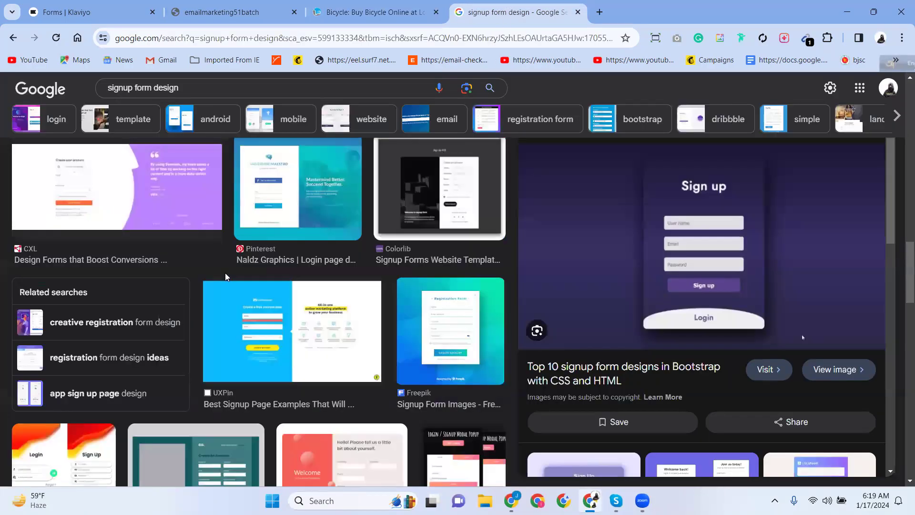
{"action": "scroll", "coordinate": [226, 278], "scroll_direction": "down", "scroll_amount": 7}
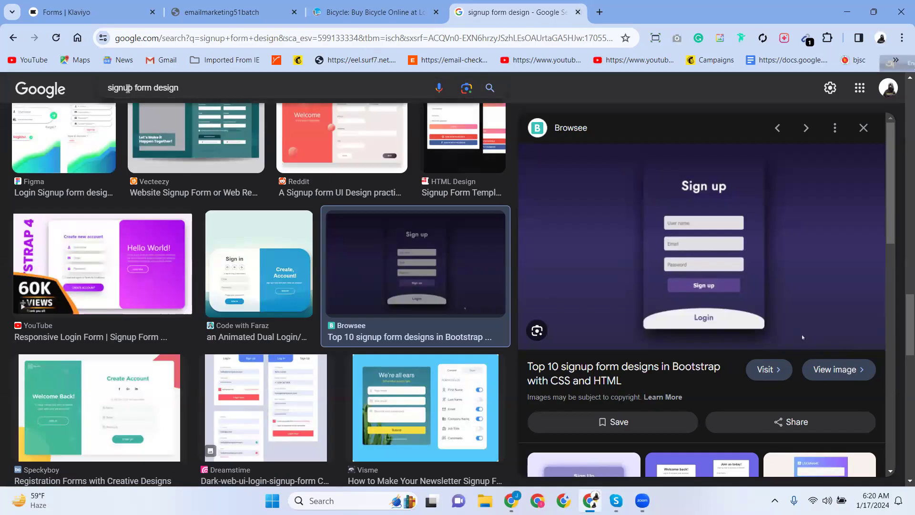
{"action": "left_click_drag", "start_coordinate": [132, 88], "coordinate": [93, 91]}
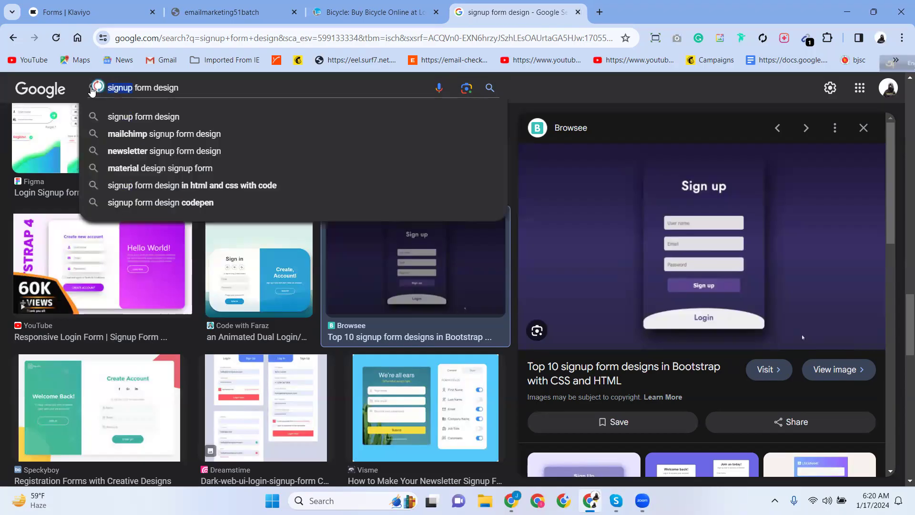
{"action": "type", "text": "popup"}
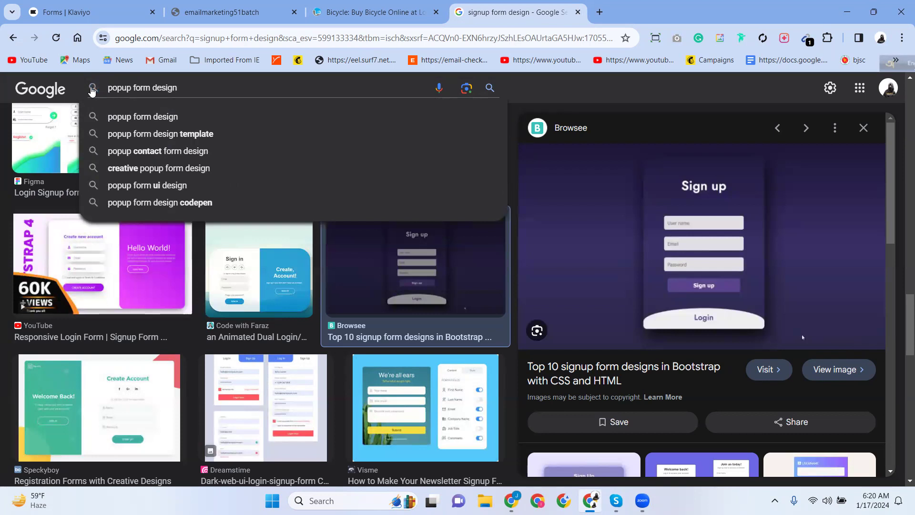
{"action": "key", "text": "Return"}
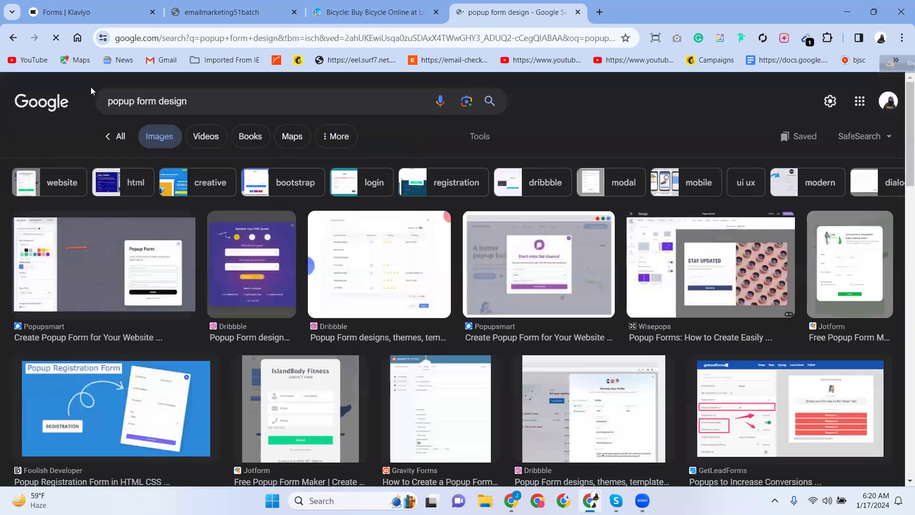
Preview Crazy Egg's popup form example, then switch to the emailmarketing51batch store tab.
{"action": "scroll", "coordinate": [572, 299], "scroll_direction": "down", "scroll_amount": 7}
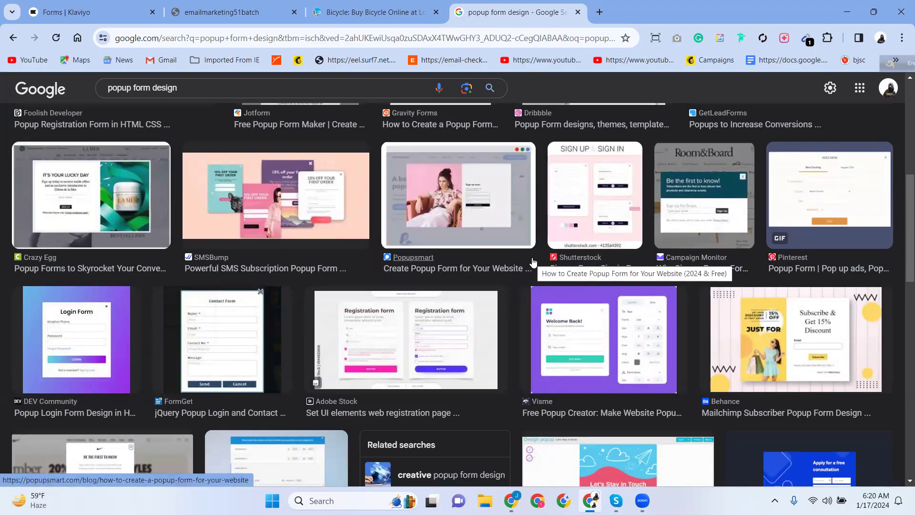
{"action": "left_click", "coordinate": [84, 199]}
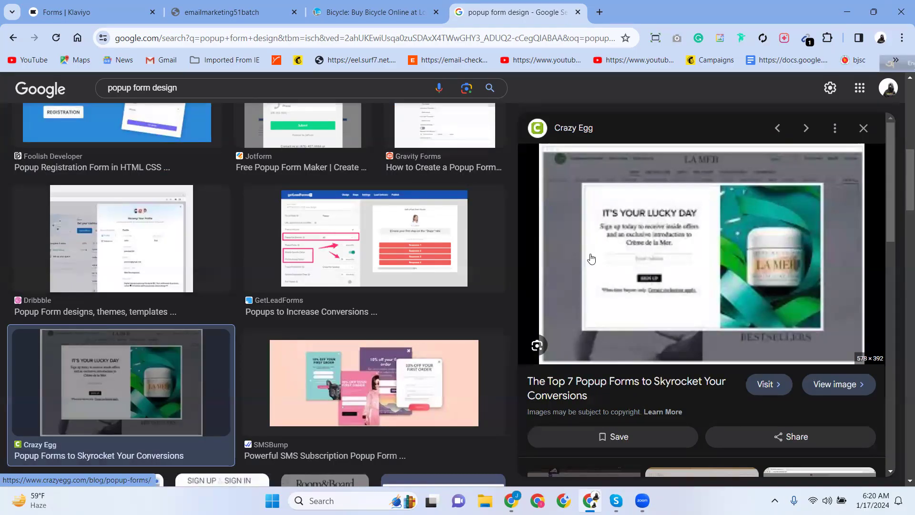
{"action": "scroll", "coordinate": [287, 392], "scroll_direction": "up", "scroll_amount": 6}
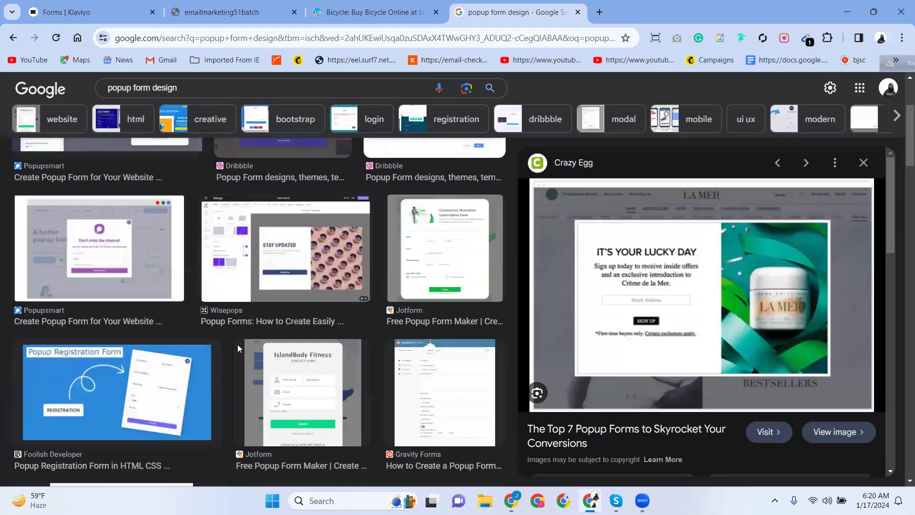
{"action": "left_click", "coordinate": [243, 15]}
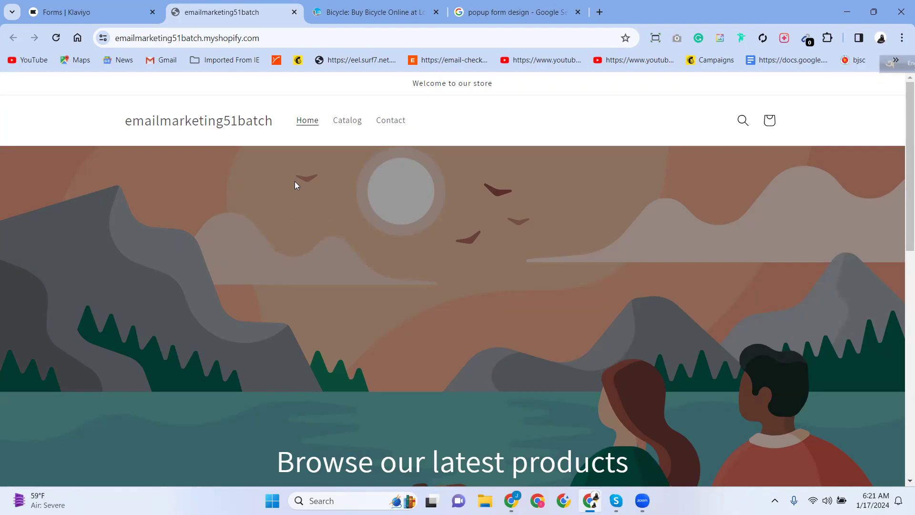
Browse othoba.com's Bicycle category listings and come back to the 'popup form design' image results.
{"action": "left_click", "coordinate": [503, 14]}
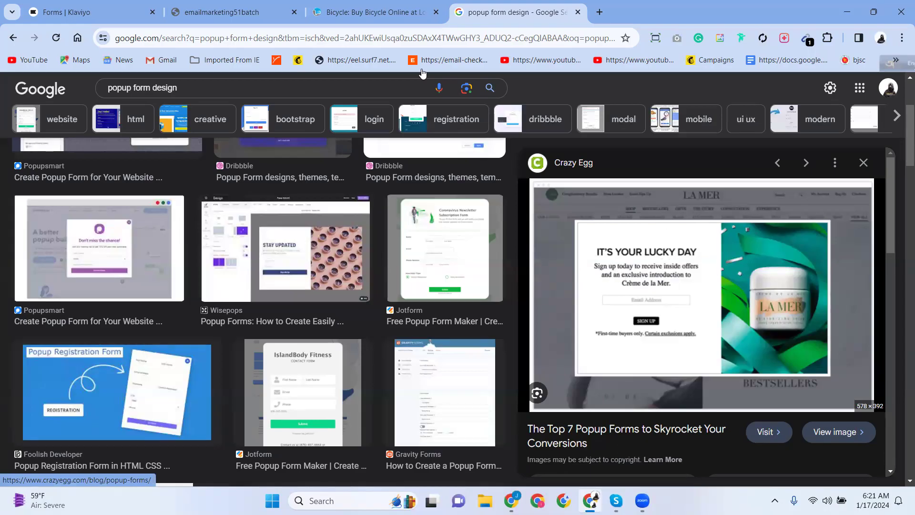
{"action": "left_click", "coordinate": [369, 12]}
{"action": "scroll", "coordinate": [388, 253], "scroll_direction": "down", "scroll_amount": 5}
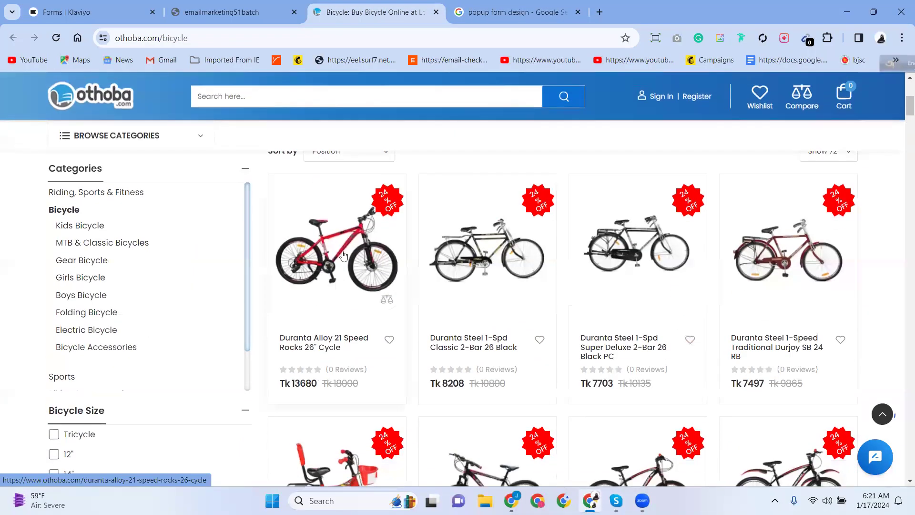
{"action": "scroll", "coordinate": [206, 278], "scroll_direction": "down", "scroll_amount": 1}
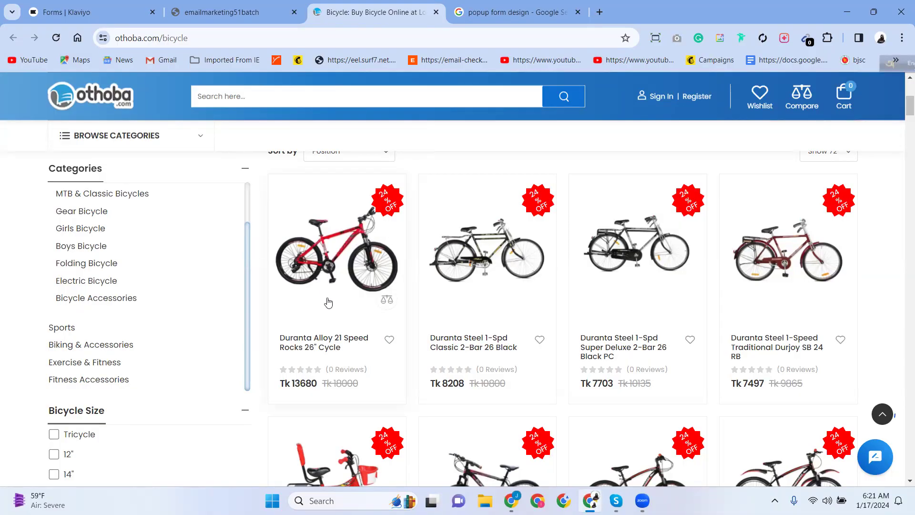
{"action": "scroll", "coordinate": [322, 307], "scroll_direction": "down", "scroll_amount": 3}
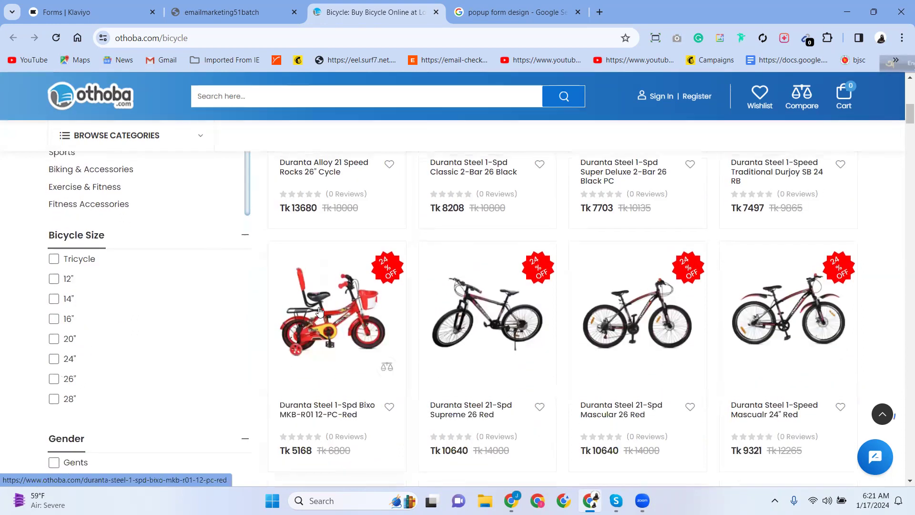
{"action": "scroll", "coordinate": [319, 311], "scroll_direction": "up", "scroll_amount": 4}
{"action": "scroll", "coordinate": [320, 311], "scroll_direction": "up", "scroll_amount": 4}
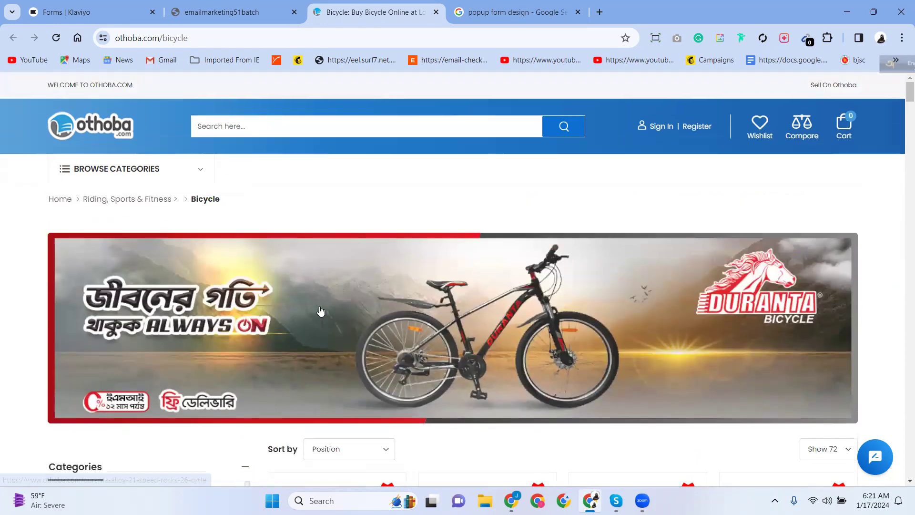
{"action": "scroll", "coordinate": [305, 312], "scroll_direction": "down", "scroll_amount": 3}
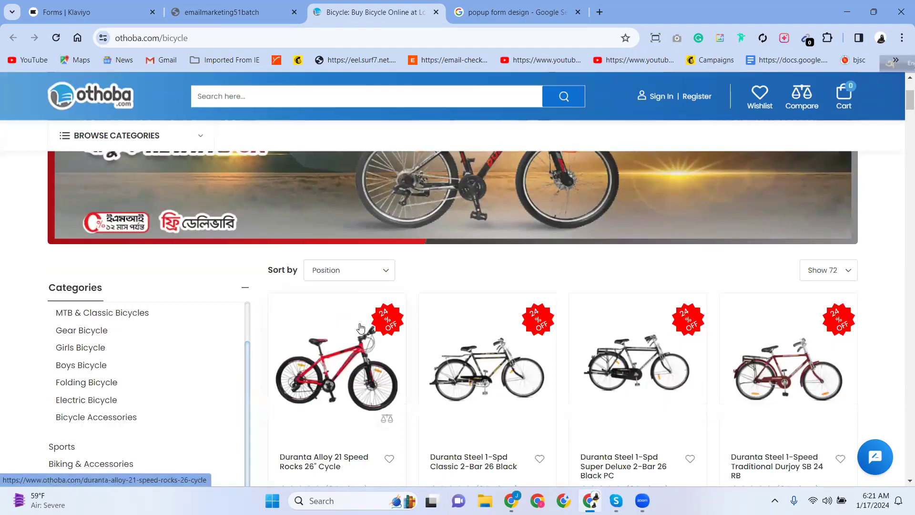
{"action": "scroll", "coordinate": [367, 327], "scroll_direction": "down", "scroll_amount": 3}
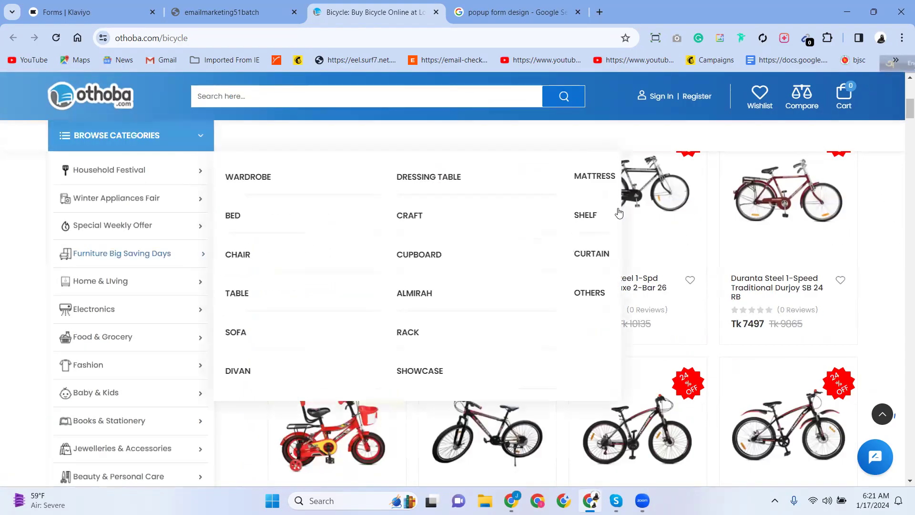
{"action": "scroll", "coordinate": [457, 324], "scroll_direction": "up", "scroll_amount": 6}
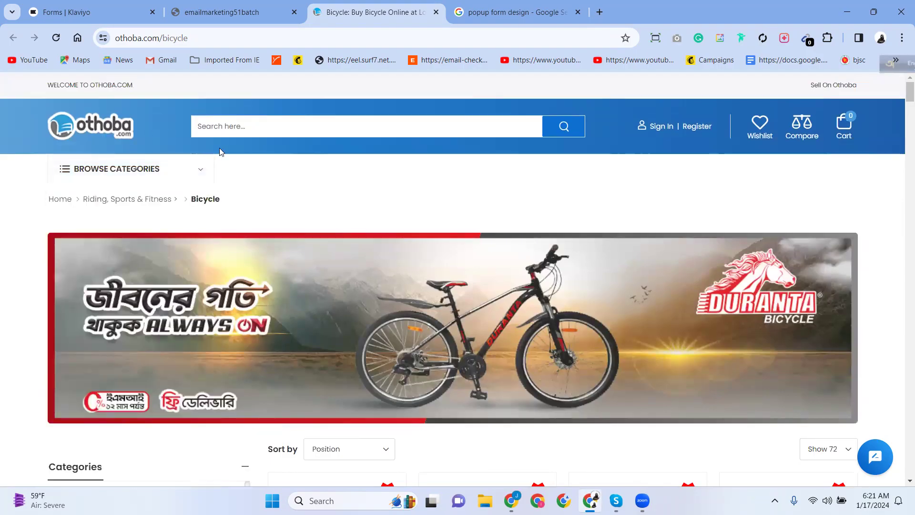
{"action": "scroll", "coordinate": [423, 303], "scroll_direction": "down", "scroll_amount": 5}
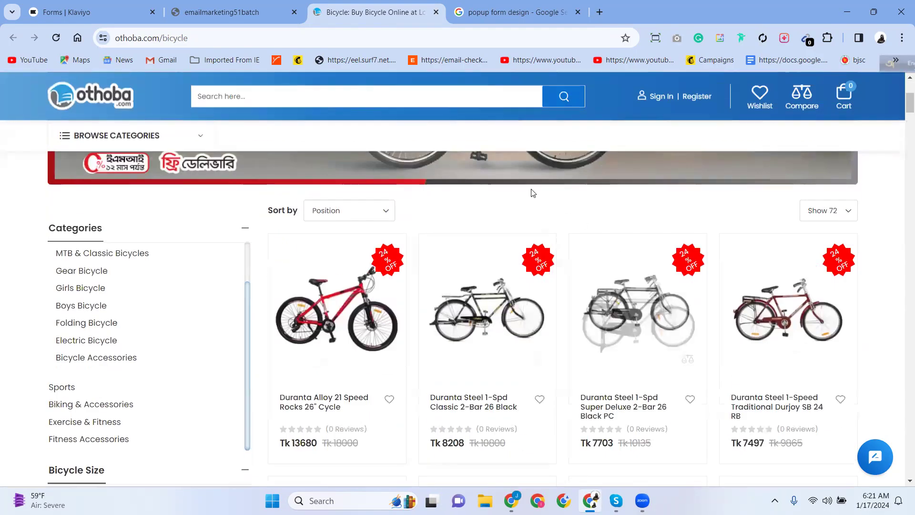
{"action": "left_click", "coordinate": [512, 12]}
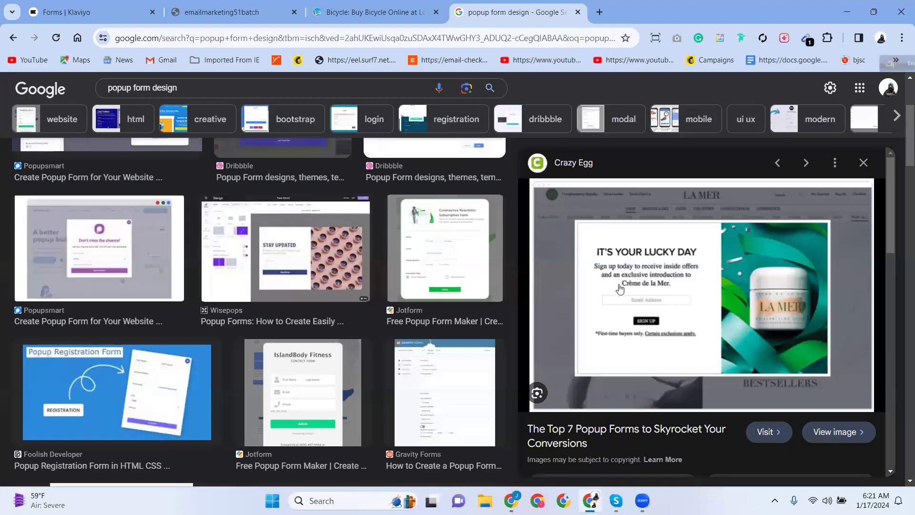
Scroll the image results and preview the Room&Board 'Be the first to know!' signup popup.
{"action": "scroll", "coordinate": [619, 286], "scroll_direction": "down", "scroll_amount": 5}
{"action": "scroll", "coordinate": [36, 280], "scroll_direction": "down", "scroll_amount": 1}
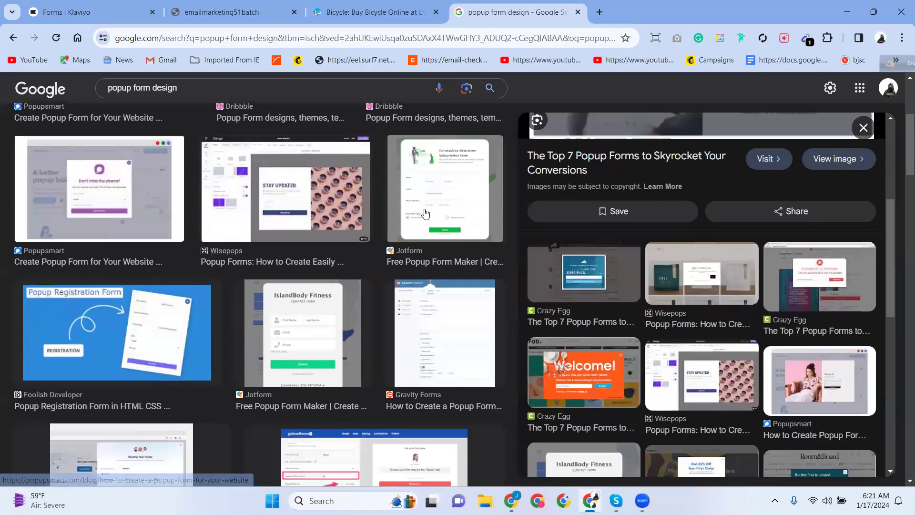
{"action": "scroll", "coordinate": [589, 317], "scroll_direction": "down", "scroll_amount": 8}
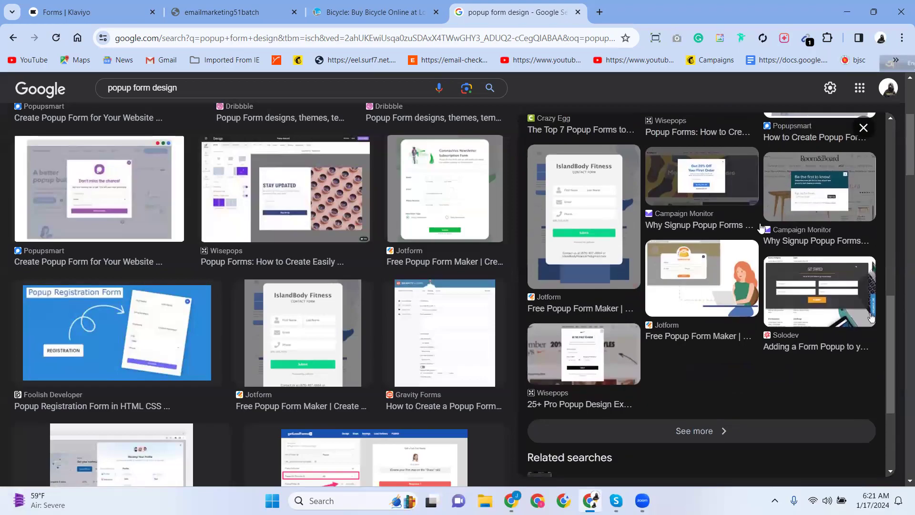
{"action": "left_click", "coordinate": [786, 218]}
Scroll further and preview the Behance Mailchimp Subscriber Popup Form Design example.
{"action": "scroll", "coordinate": [308, 299], "scroll_direction": "down", "scroll_amount": 5}
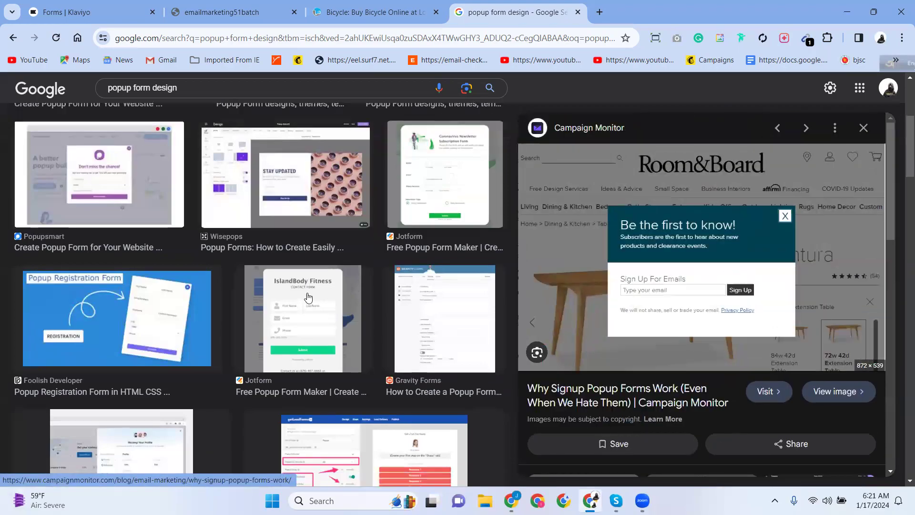
{"action": "scroll", "coordinate": [196, 315], "scroll_direction": "down", "scroll_amount": 4}
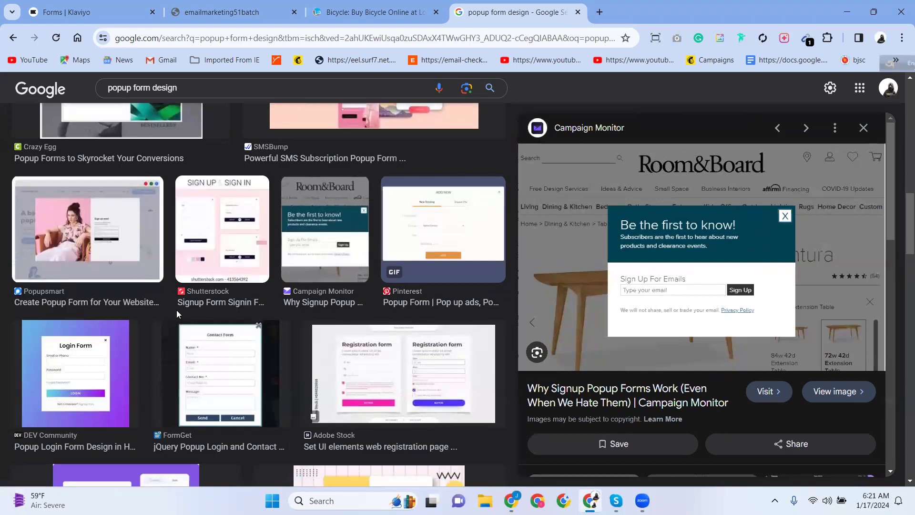
{"action": "scroll", "coordinate": [192, 344], "scroll_direction": "down", "scroll_amount": 6}
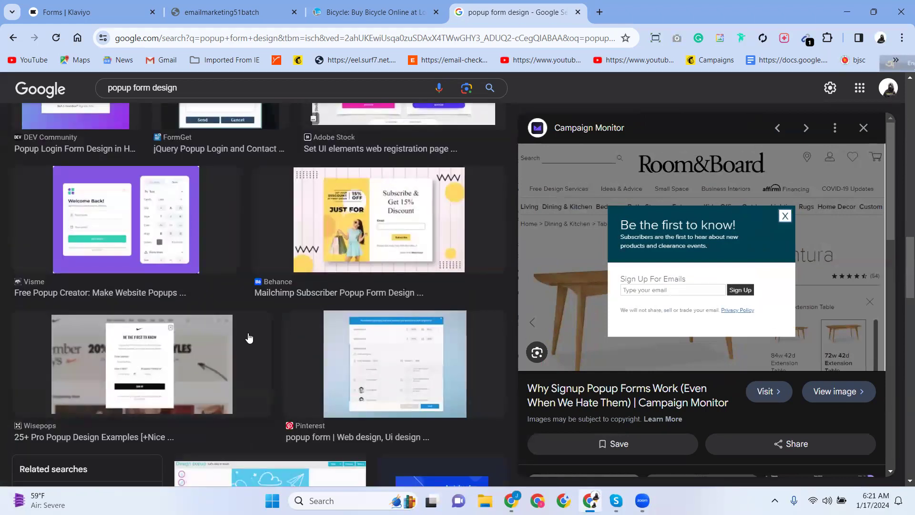
{"action": "left_click", "coordinate": [348, 224]}
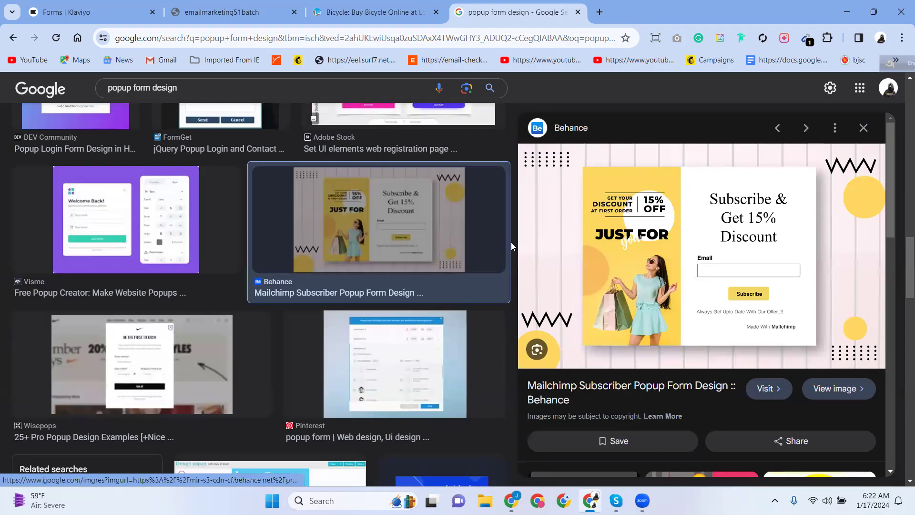
Close the 'popup form design' search tab and scroll Klaviyo's sign-up form template gallery.
{"action": "left_click", "coordinate": [578, 13]}
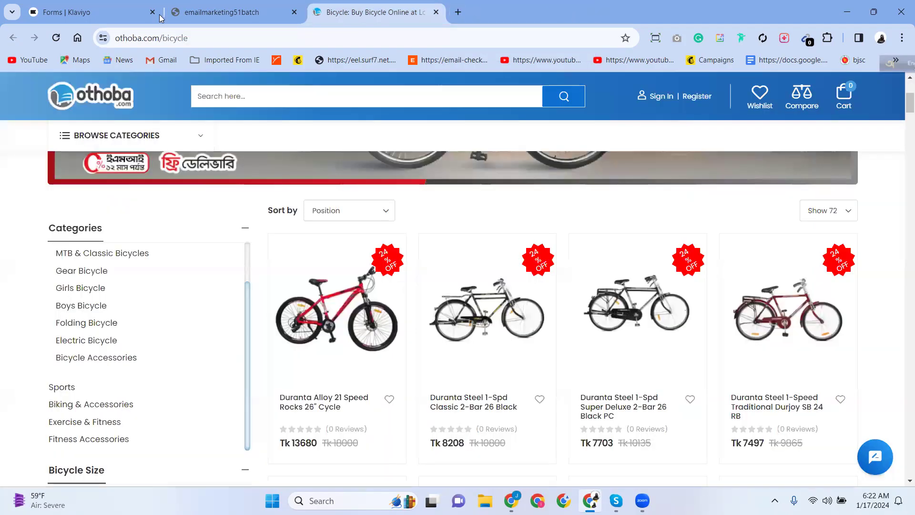
{"action": "left_click", "coordinate": [98, 12]}
{"action": "scroll", "coordinate": [438, 349], "scroll_direction": "down", "scroll_amount": 10}
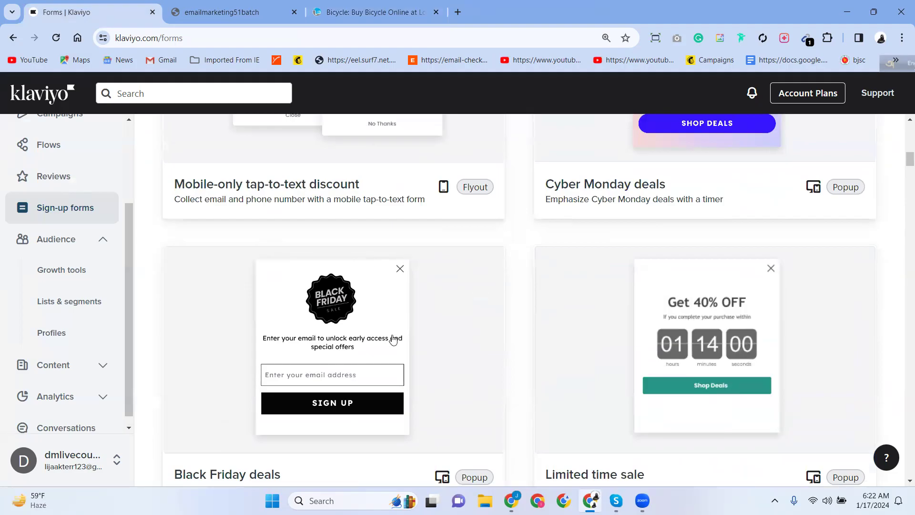
{"action": "scroll", "coordinate": [393, 336], "scroll_direction": "down", "scroll_amount": 5}
{"action": "scroll", "coordinate": [391, 329], "scroll_direction": "up", "scroll_amount": 5}
{"action": "scroll", "coordinate": [476, 308], "scroll_direction": "up", "scroll_amount": 5}
{"action": "scroll", "coordinate": [476, 306], "scroll_direction": "down", "scroll_amount": 6}
{"action": "scroll", "coordinate": [478, 306], "scroll_direction": "down", "scroll_amount": 18}
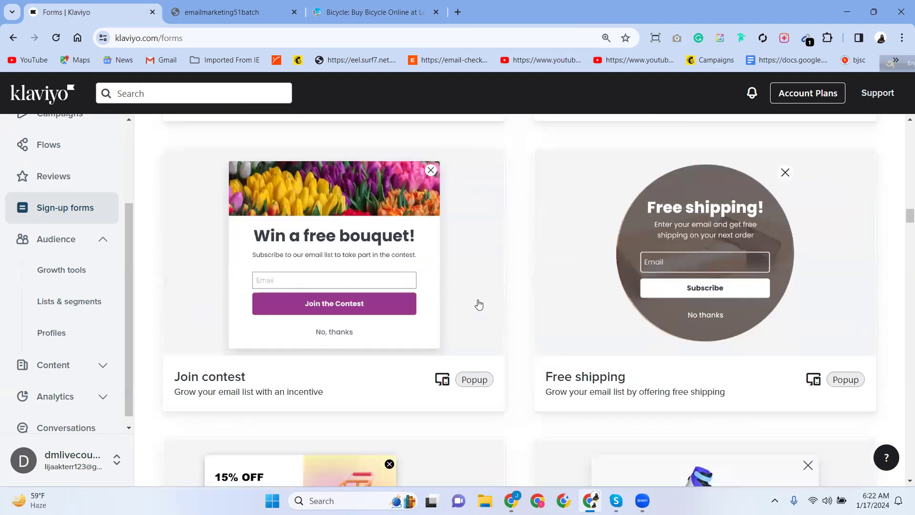
{"action": "scroll", "coordinate": [479, 304], "scroll_direction": "down", "scroll_amount": 18}
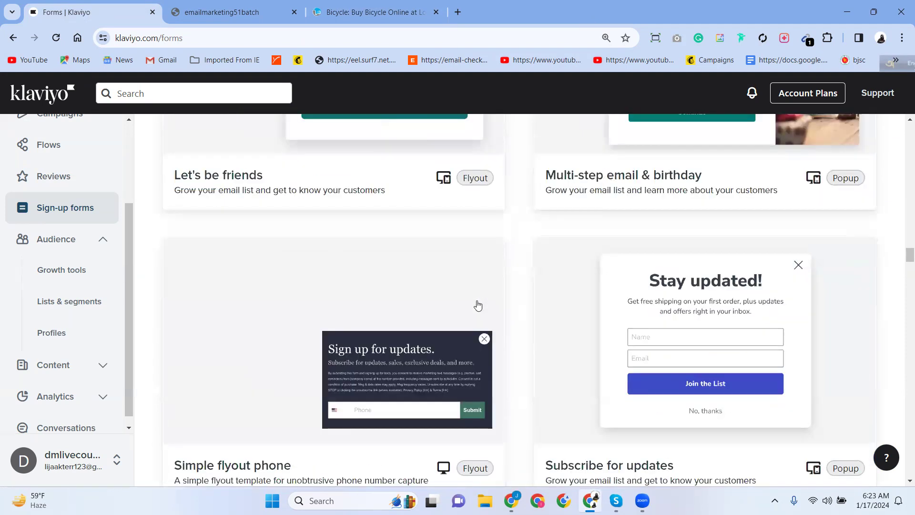
{"action": "scroll", "coordinate": [478, 304], "scroll_direction": "down", "scroll_amount": 17}
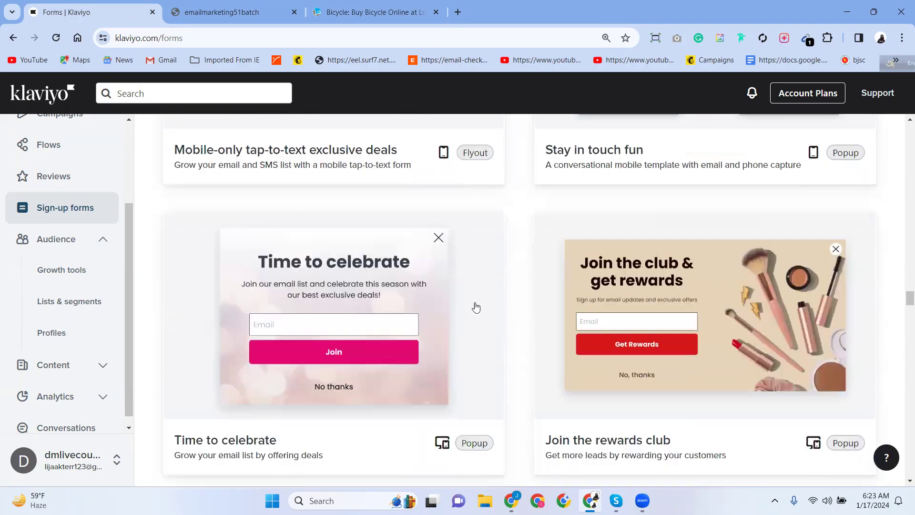
{"action": "scroll", "coordinate": [476, 307], "scroll_direction": "down", "scroll_amount": 13}
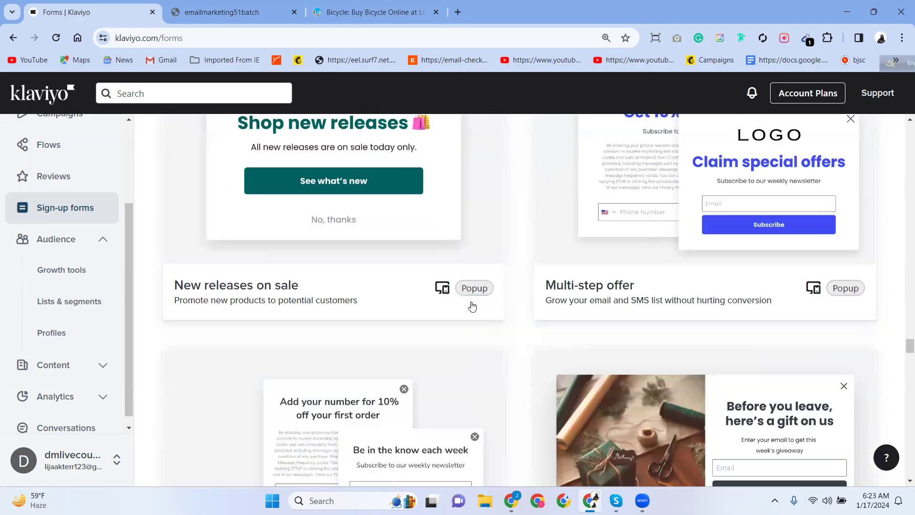
{"action": "scroll", "coordinate": [472, 306], "scroll_direction": "down", "scroll_amount": 5}
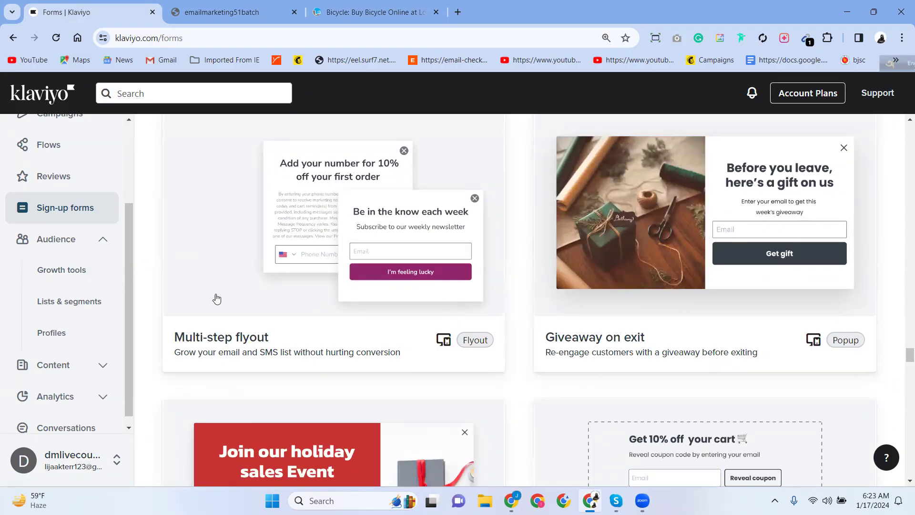
{"action": "scroll", "coordinate": [367, 255], "scroll_direction": "down", "scroll_amount": 5}
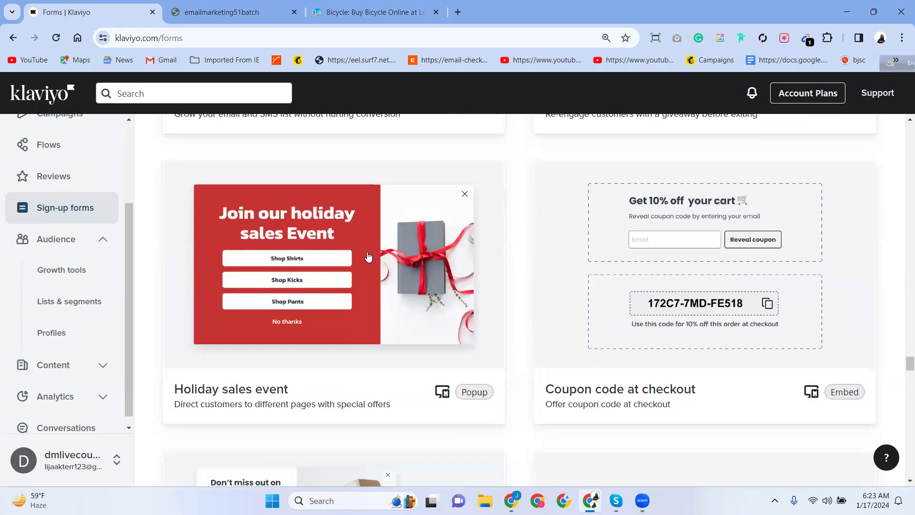
{"action": "scroll", "coordinate": [368, 256], "scroll_direction": "down", "scroll_amount": 6}
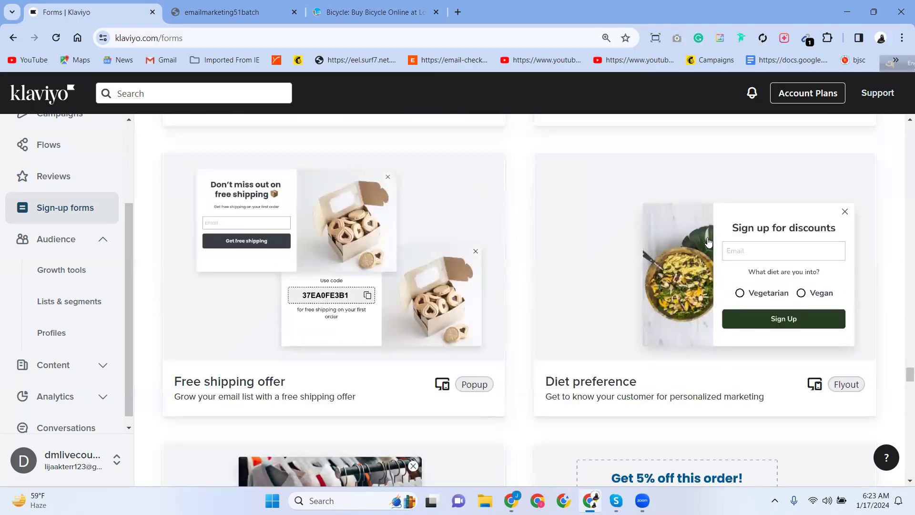
{"action": "scroll", "coordinate": [472, 291], "scroll_direction": "down", "scroll_amount": 6}
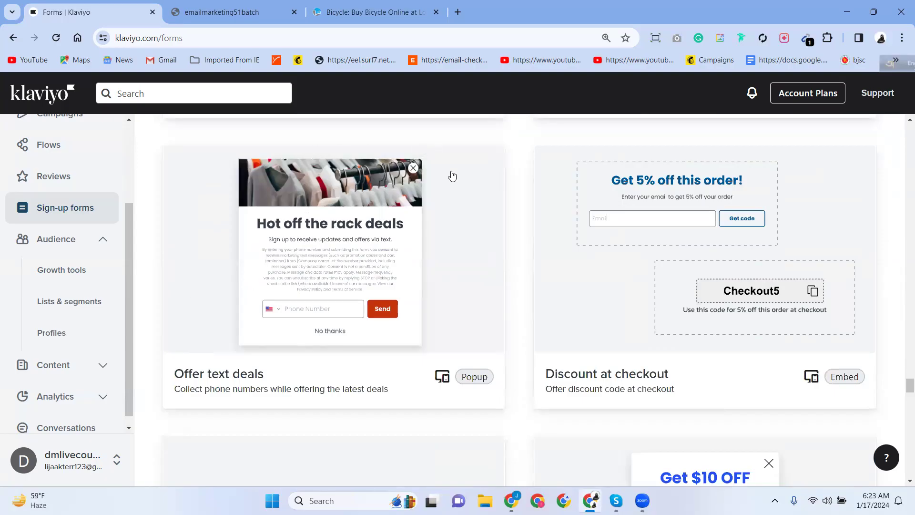
{"action": "scroll", "coordinate": [421, 328], "scroll_direction": "down", "scroll_amount": 10}
{"action": "scroll", "coordinate": [421, 328], "scroll_direction": "down", "scroll_amount": 4}
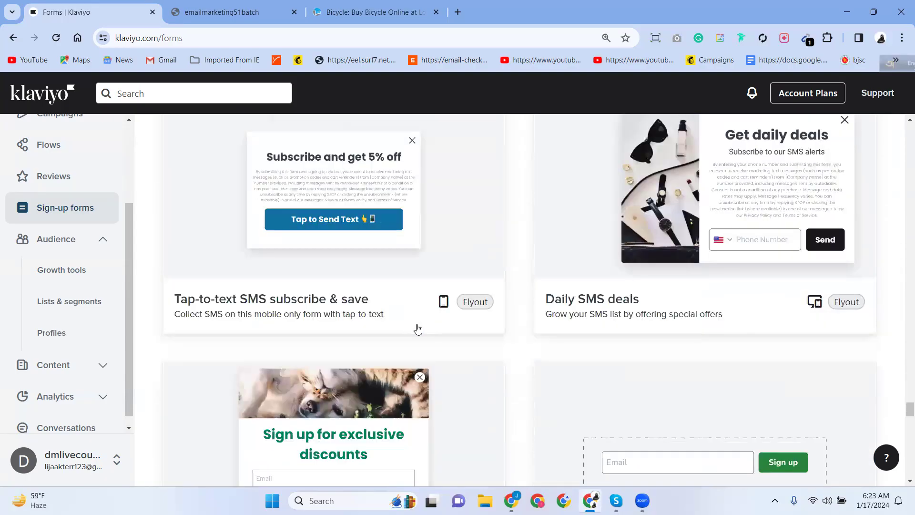
{"action": "scroll", "coordinate": [417, 329], "scroll_direction": "down", "scroll_amount": 6}
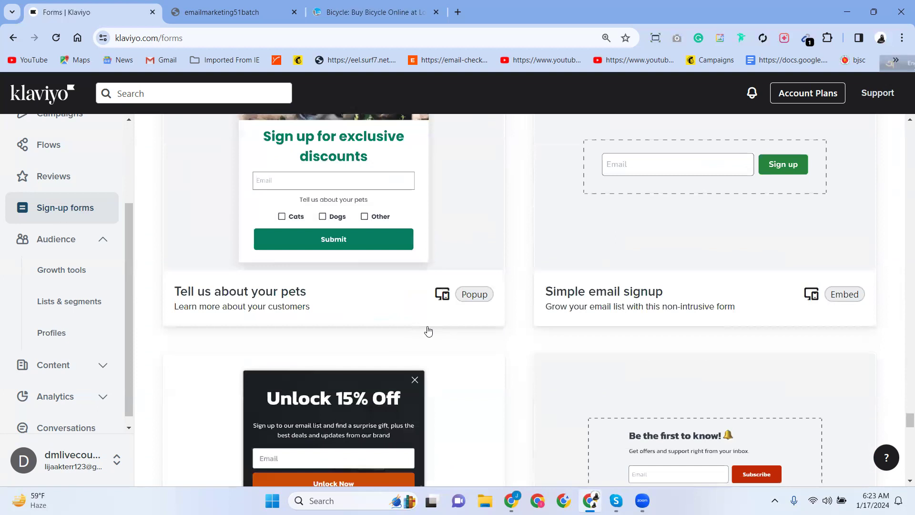
{"action": "scroll", "coordinate": [396, 336], "scroll_direction": "up", "scroll_amount": 3}
{"action": "scroll", "coordinate": [687, 359], "scroll_direction": "down", "scroll_amount": 3}
{"action": "scroll", "coordinate": [844, 317], "scroll_direction": "down", "scroll_amount": 3}
{"action": "scroll", "coordinate": [828, 250], "scroll_direction": "up", "scroll_amount": 4}
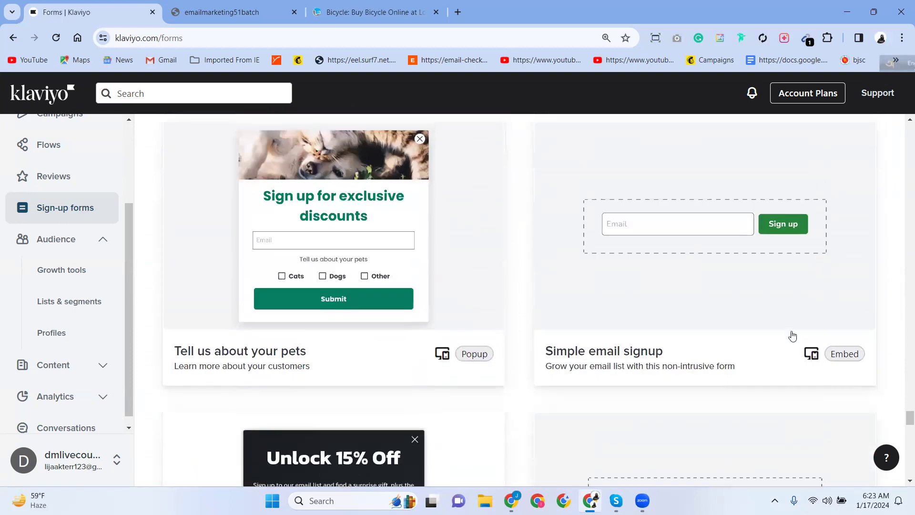
{"action": "scroll", "coordinate": [791, 336], "scroll_direction": "down", "scroll_amount": 5}
{"action": "scroll", "coordinate": [789, 337], "scroll_direction": "down", "scroll_amount": 6}
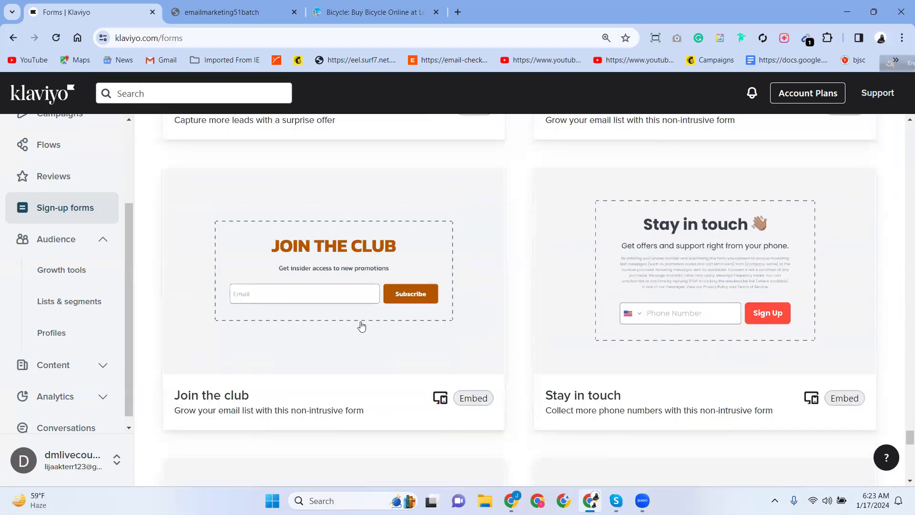
{"action": "scroll", "coordinate": [447, 355], "scroll_direction": "down", "scroll_amount": 1}
{"action": "scroll", "coordinate": [446, 357], "scroll_direction": "down", "scroll_amount": 15}
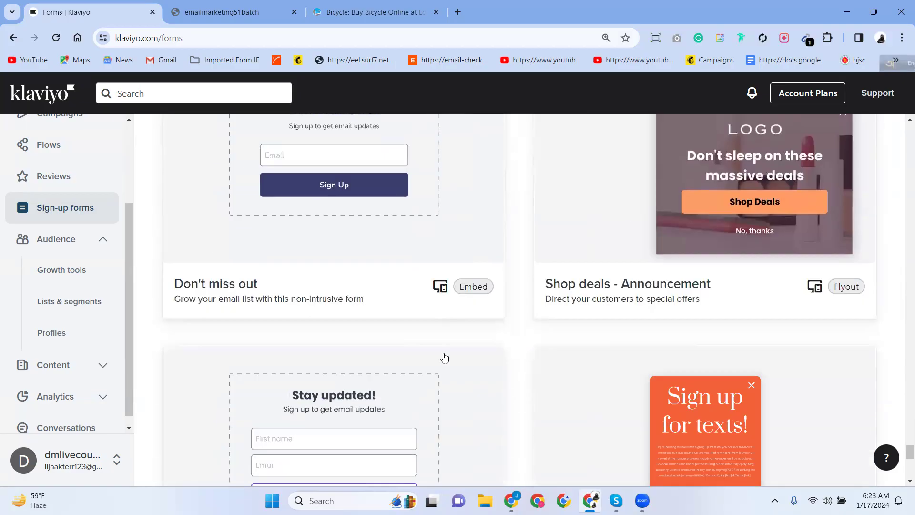
{"action": "scroll", "coordinate": [562, 327], "scroll_direction": "down", "scroll_amount": 2}
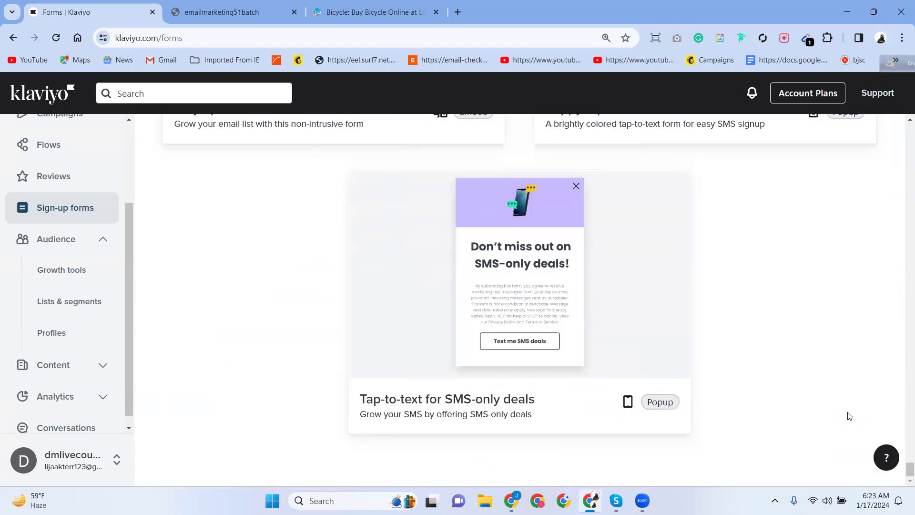
{"action": "left_click_drag", "start_coordinate": [902, 475], "coordinate": [902, 127]}
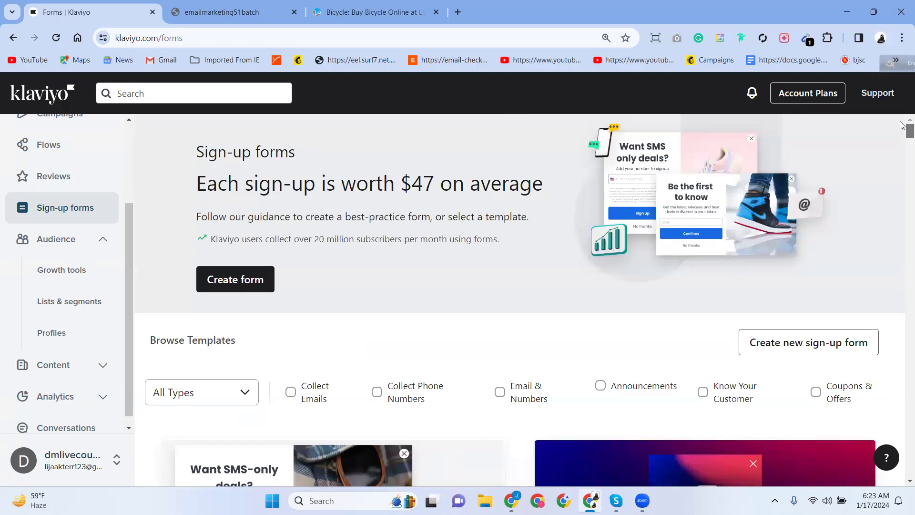
{"action": "scroll", "coordinate": [455, 389], "scroll_direction": "down", "scroll_amount": 5}
{"action": "scroll", "coordinate": [352, 352], "scroll_direction": "down", "scroll_amount": 8}
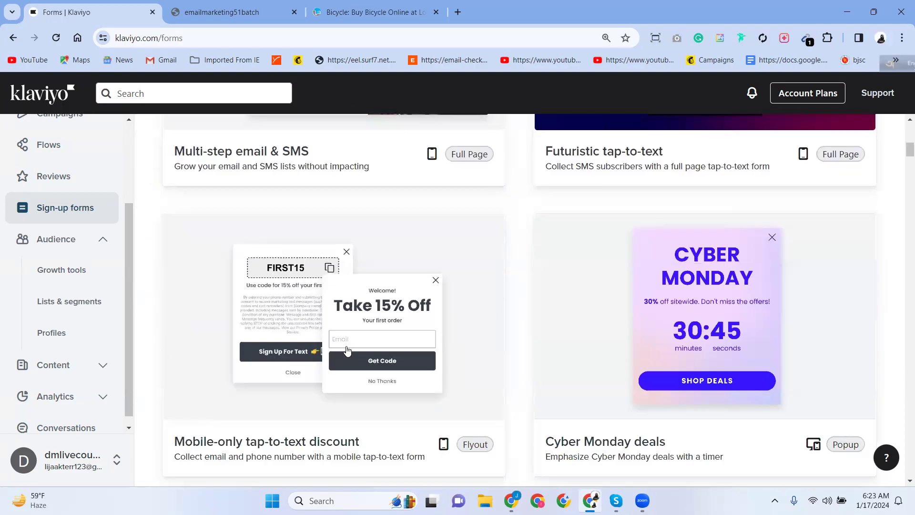
{"action": "scroll", "coordinate": [433, 440], "scroll_direction": "down", "scroll_amount": 11}
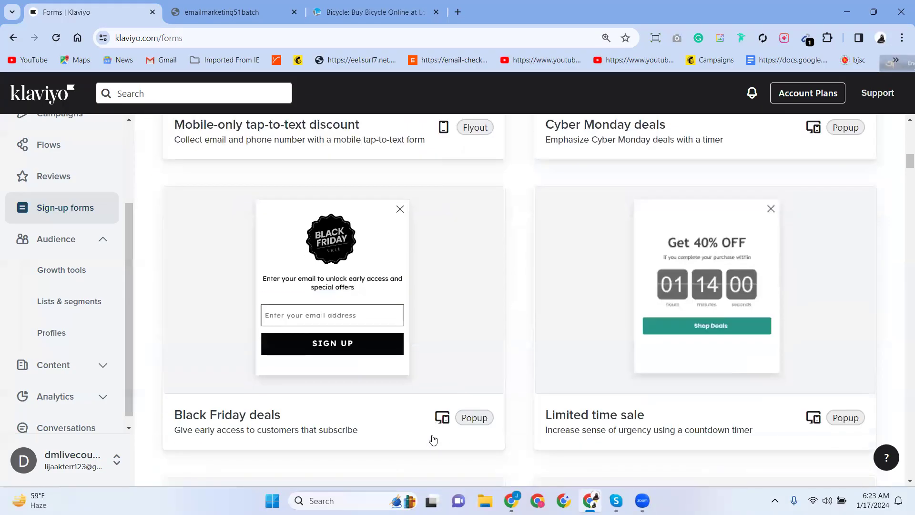
{"action": "scroll", "coordinate": [433, 440], "scroll_direction": "down", "scroll_amount": 5}
{"action": "scroll", "coordinate": [436, 435], "scroll_direction": "up", "scroll_amount": 3}
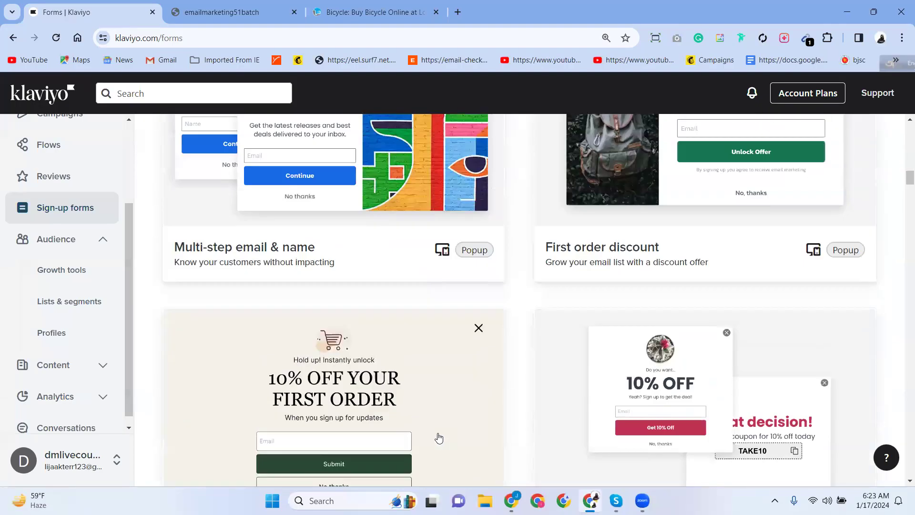
{"action": "scroll", "coordinate": [435, 436], "scroll_direction": "down", "scroll_amount": 3}
{"action": "scroll", "coordinate": [439, 436], "scroll_direction": "down", "scroll_amount": 8}
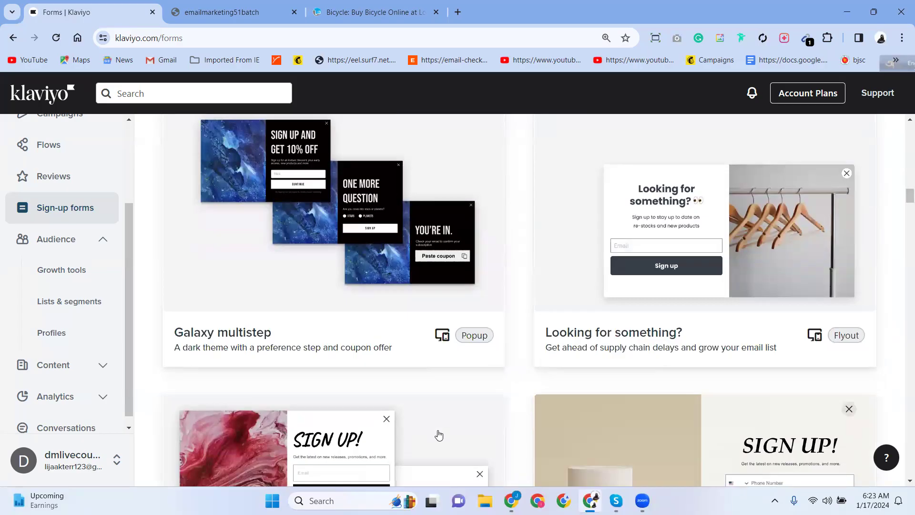
{"action": "scroll", "coordinate": [439, 435], "scroll_direction": "up", "scroll_amount": 1}
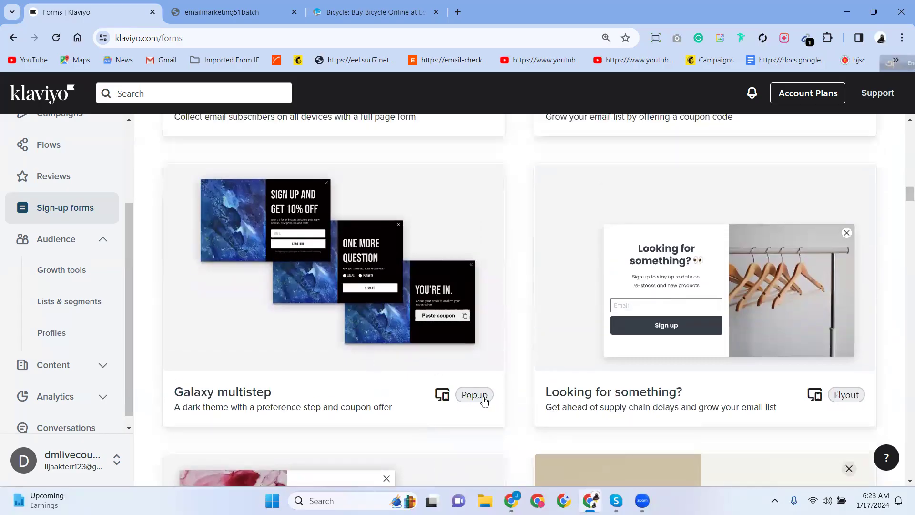
{"action": "scroll", "coordinate": [477, 405], "scroll_direction": "down", "scroll_amount": 6}
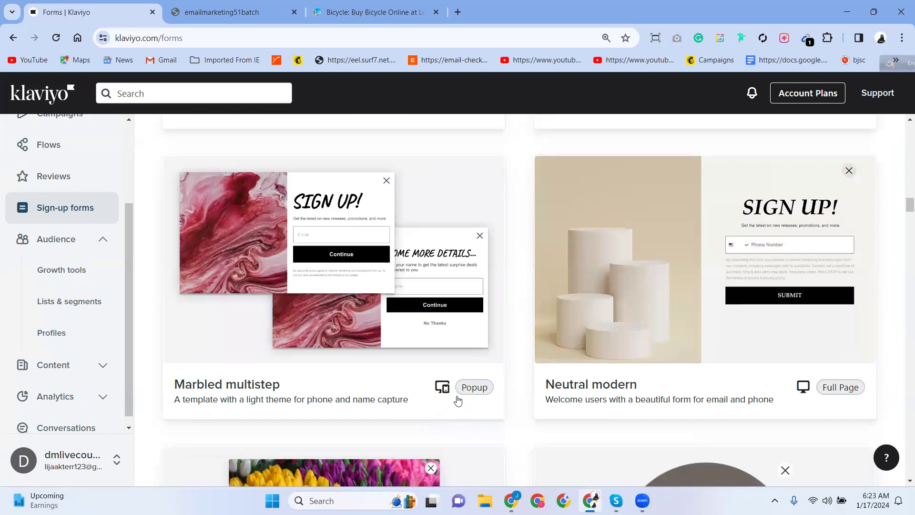
{"action": "scroll", "coordinate": [642, 396], "scroll_direction": "down", "scroll_amount": 5}
{"action": "scroll", "coordinate": [620, 391], "scroll_direction": "up", "scroll_amount": 5}
{"action": "scroll", "coordinate": [377, 352], "scroll_direction": "down", "scroll_amount": 3}
{"action": "scroll", "coordinate": [377, 352], "scroll_direction": "down", "scroll_amount": 10}
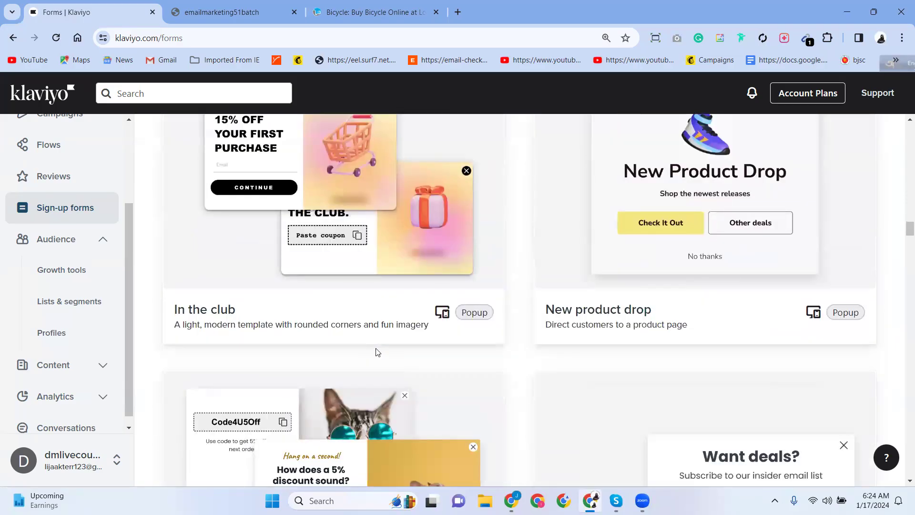
{"action": "scroll", "coordinate": [376, 352], "scroll_direction": "down", "scroll_amount": 5}
{"action": "scroll", "coordinate": [377, 351], "scroll_direction": "down", "scroll_amount": 5}
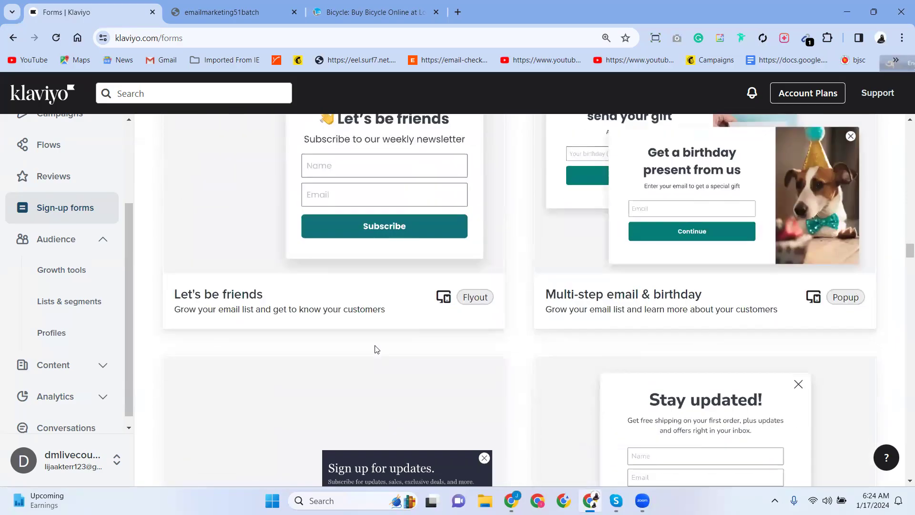
{"action": "scroll", "coordinate": [376, 350], "scroll_direction": "down", "scroll_amount": 4}
{"action": "scroll", "coordinate": [377, 350], "scroll_direction": "down", "scroll_amount": 5}
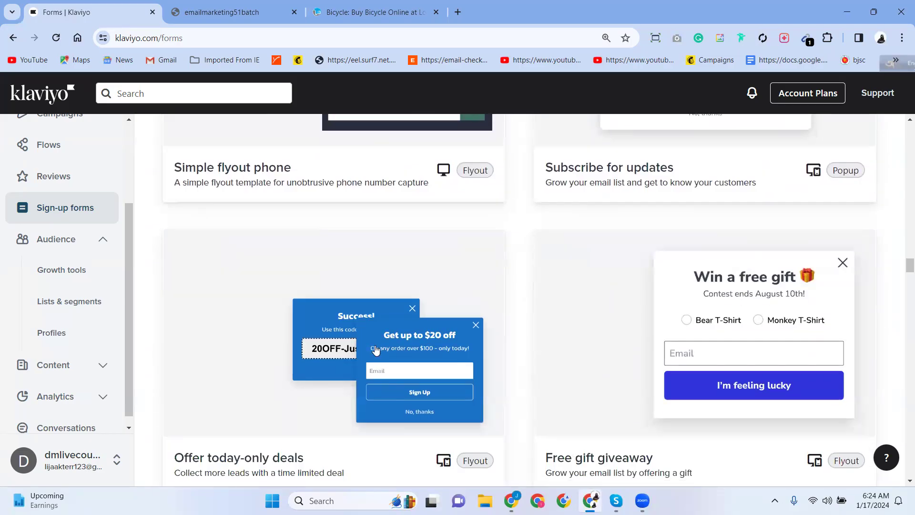
{"action": "scroll", "coordinate": [375, 350], "scroll_direction": "down", "scroll_amount": 5}
{"action": "scroll", "coordinate": [375, 351], "scroll_direction": "down", "scroll_amount": 6}
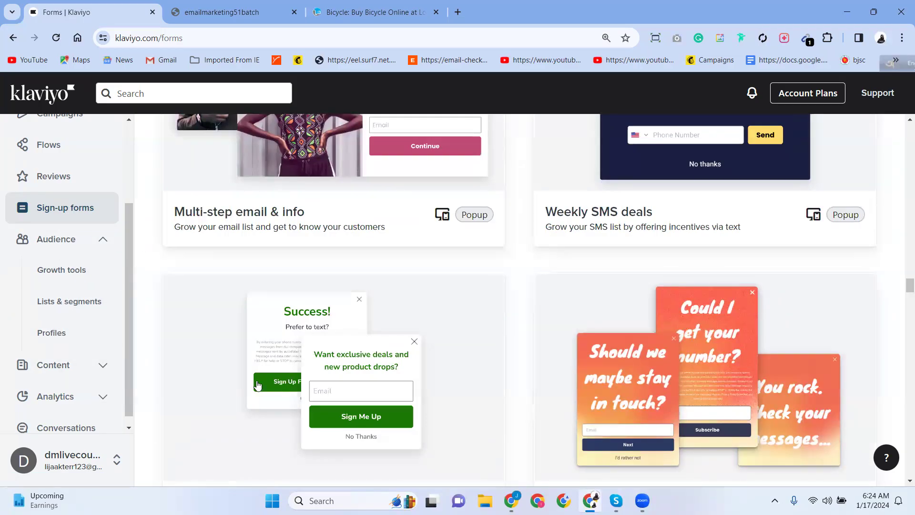
{"action": "scroll", "coordinate": [257, 385], "scroll_direction": "up", "scroll_amount": 20}
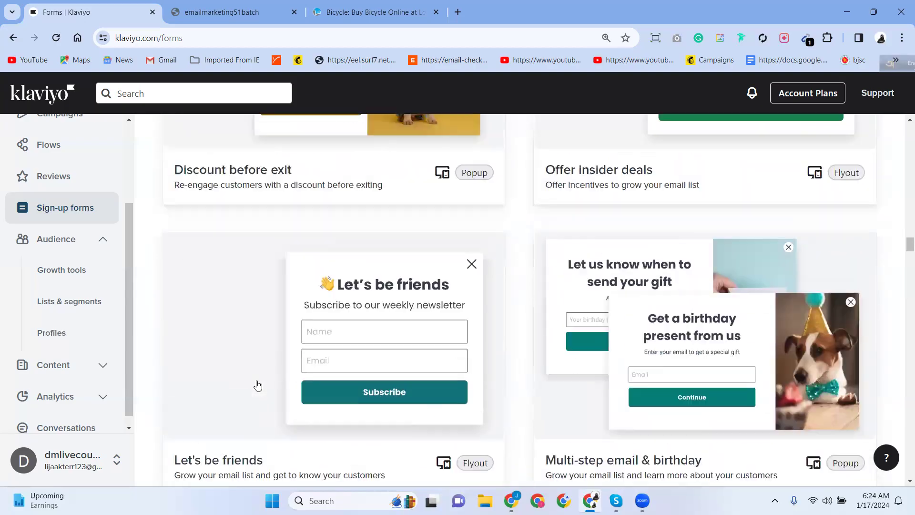
{"action": "scroll", "coordinate": [257, 385], "scroll_direction": "up", "scroll_amount": 20}
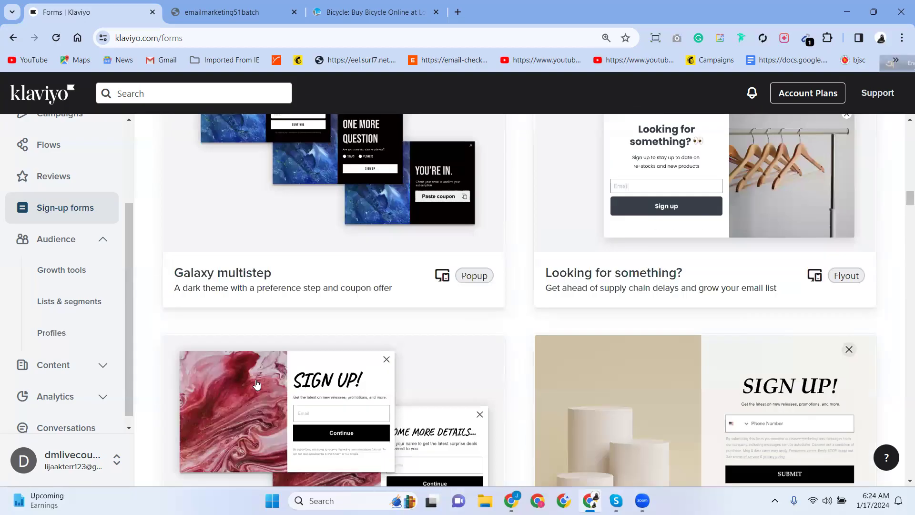
{"action": "scroll", "coordinate": [257, 385], "scroll_direction": "up", "scroll_amount": 20}
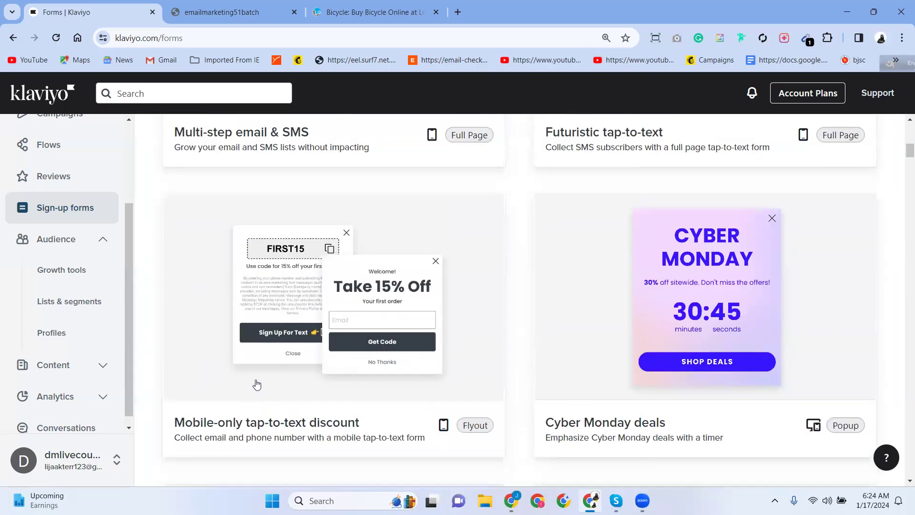
{"action": "scroll", "coordinate": [258, 385], "scroll_direction": "up", "scroll_amount": 15}
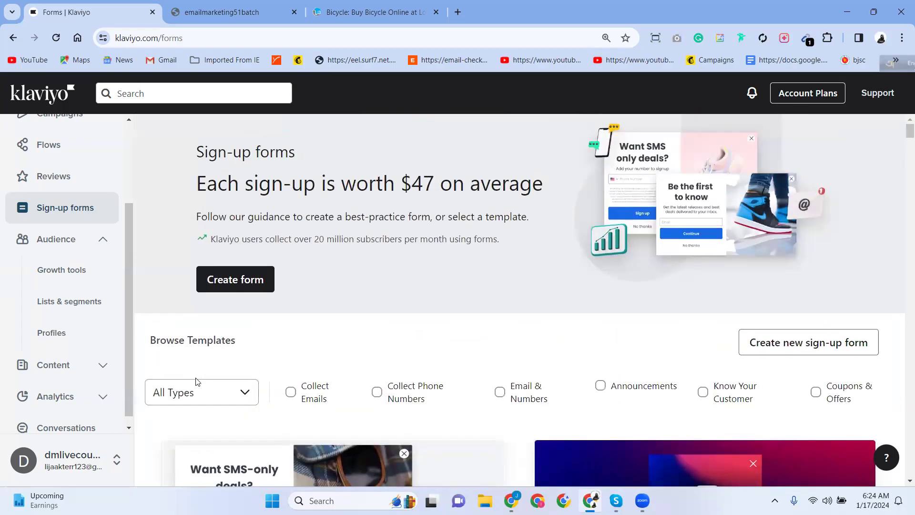
{"action": "scroll", "coordinate": [448, 414], "scroll_direction": "down", "scroll_amount": 15}
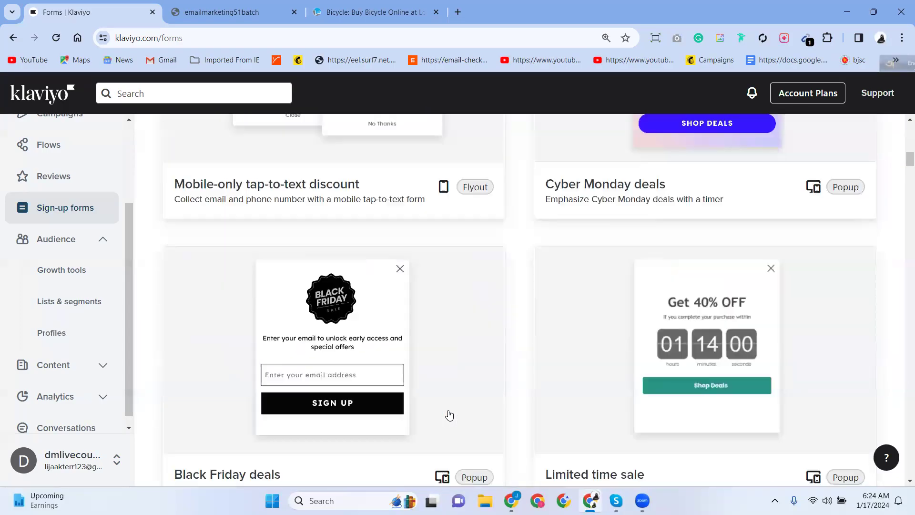
{"action": "scroll", "coordinate": [449, 415], "scroll_direction": "down", "scroll_amount": 6}
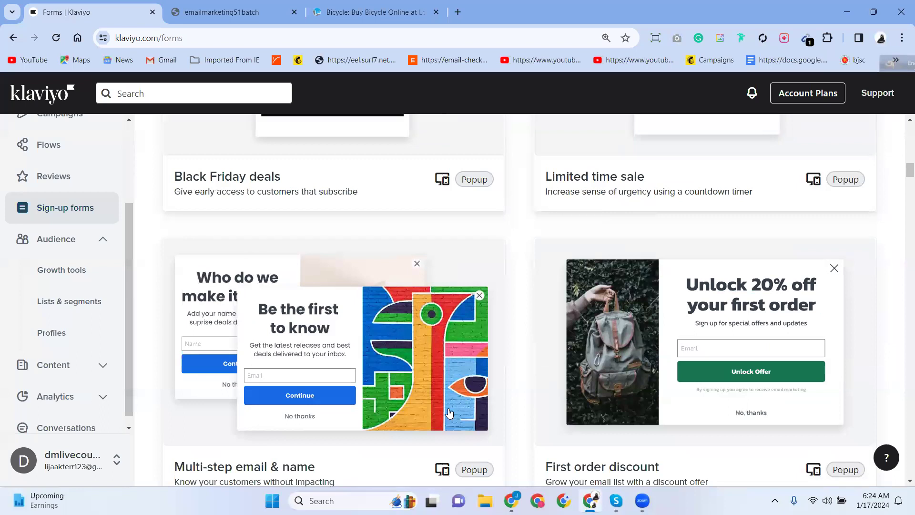
{"action": "scroll", "coordinate": [449, 412], "scroll_direction": "down", "scroll_amount": 17}
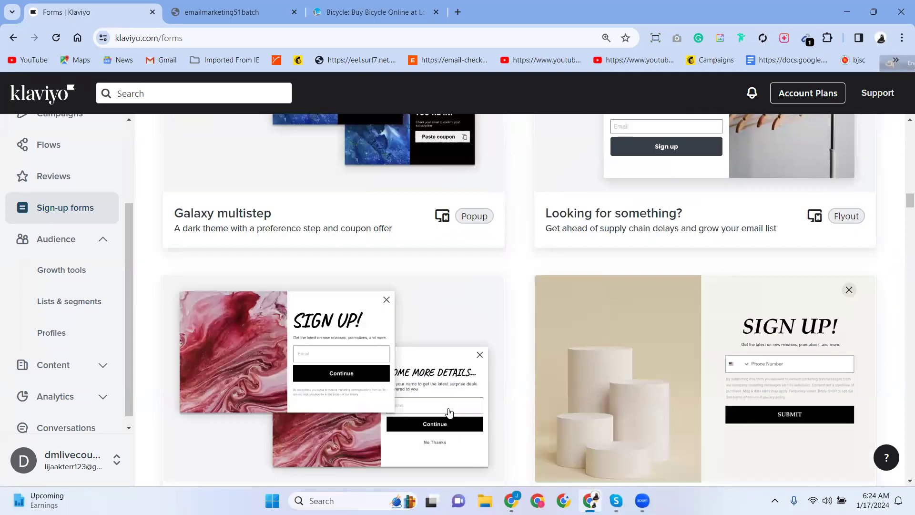
{"action": "scroll", "coordinate": [449, 412], "scroll_direction": "up", "scroll_amount": 4}
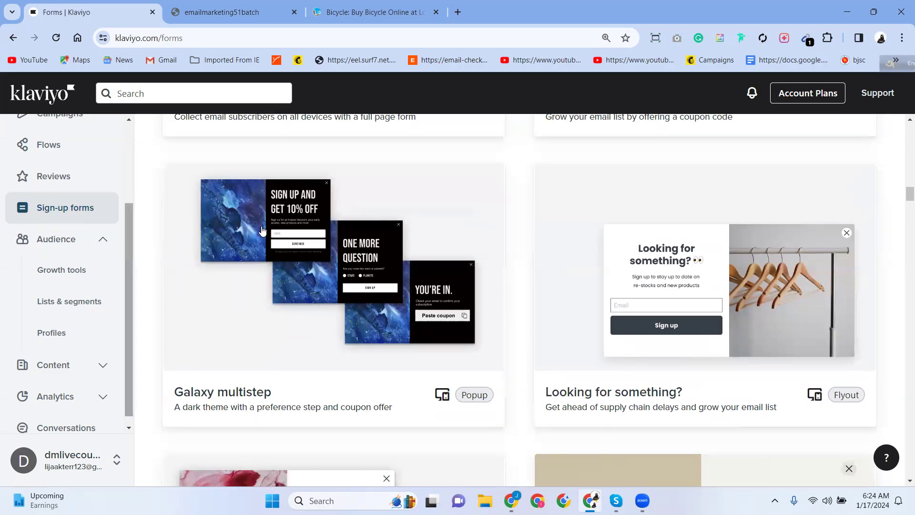
Start a form from the Galaxy multistep template, select its form name, then view othoba's Bicycle page.
{"action": "left_click", "coordinate": [282, 273]}
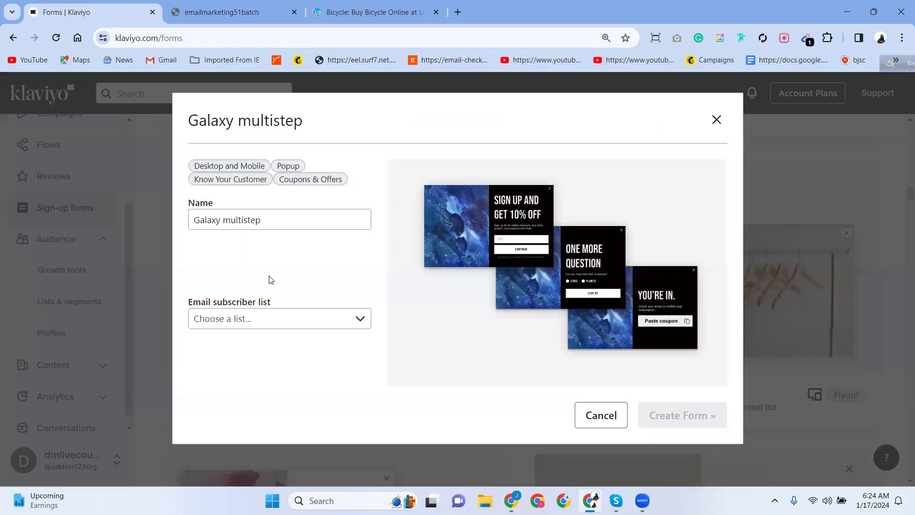
{"action": "left_click", "coordinate": [212, 221]}
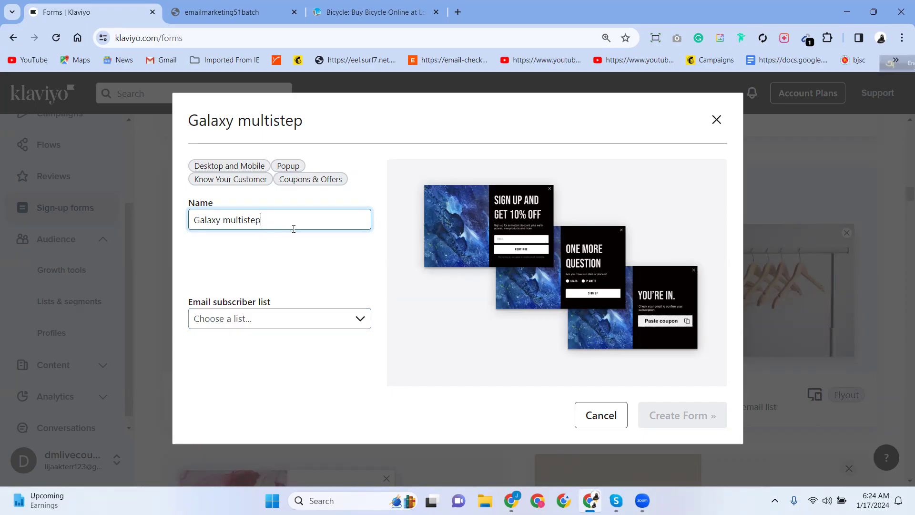
{"action": "left_click_drag", "start_coordinate": [264, 224], "coordinate": [184, 229]}
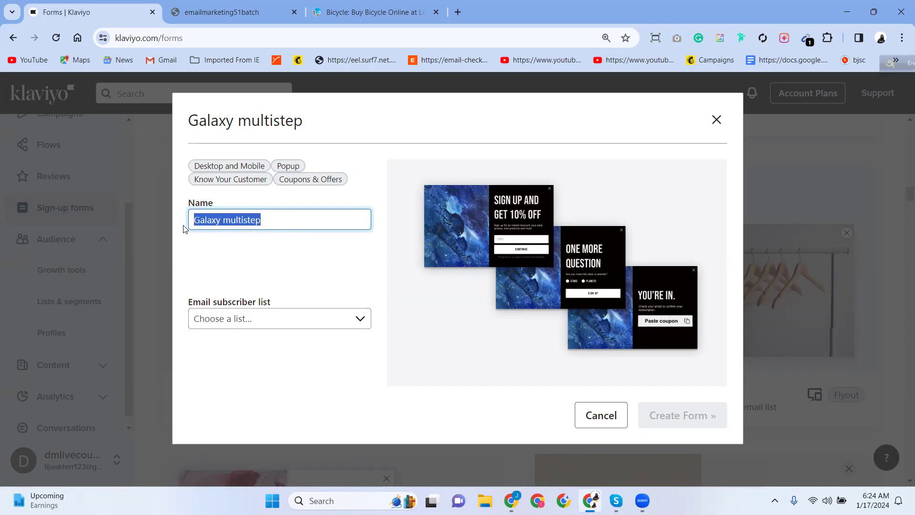
{"action": "left_click", "coordinate": [376, 9]}
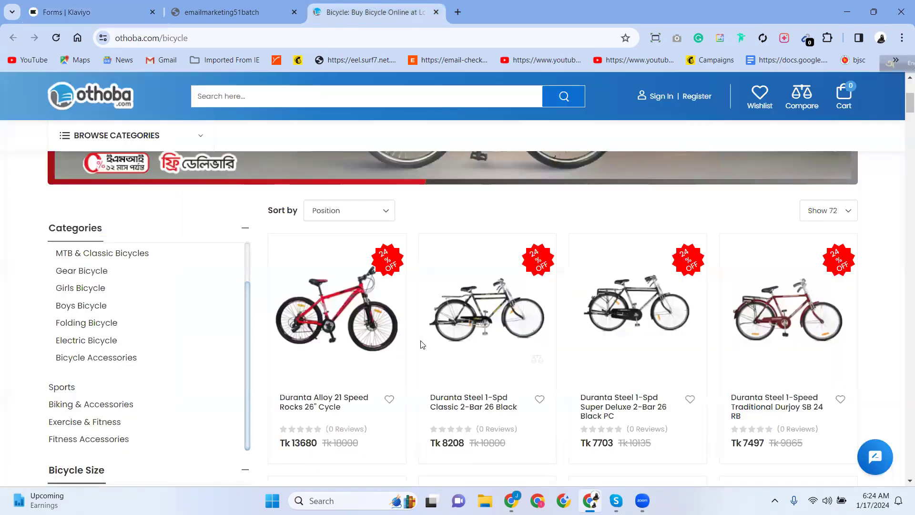
Scroll othoba's Duranta bicycle listings, then bring the Facebook browser window forward.
{"action": "scroll", "coordinate": [399, 360], "scroll_direction": "down", "scroll_amount": 3}
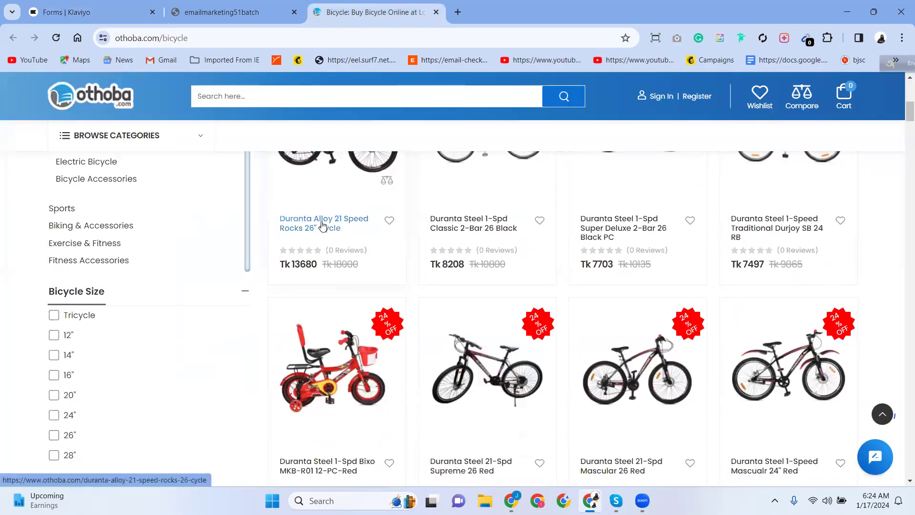
{"action": "scroll", "coordinate": [337, 339], "scroll_direction": "up", "scroll_amount": 2}
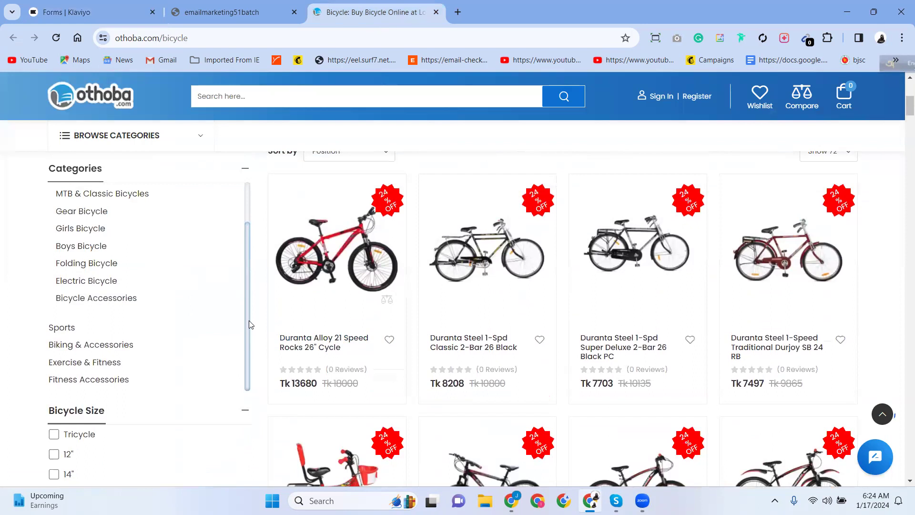
{"action": "scroll", "coordinate": [373, 276], "scroll_direction": "down", "scroll_amount": 5}
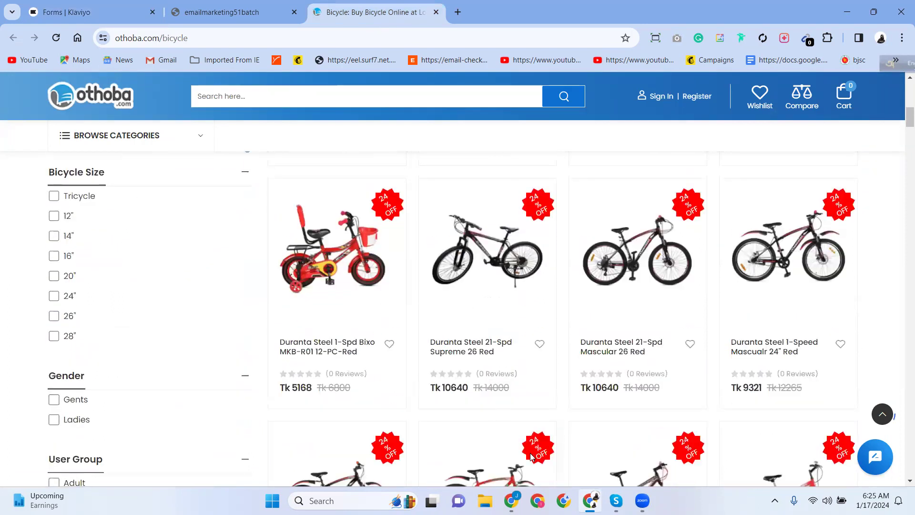
{"action": "left_click", "coordinate": [511, 500]}
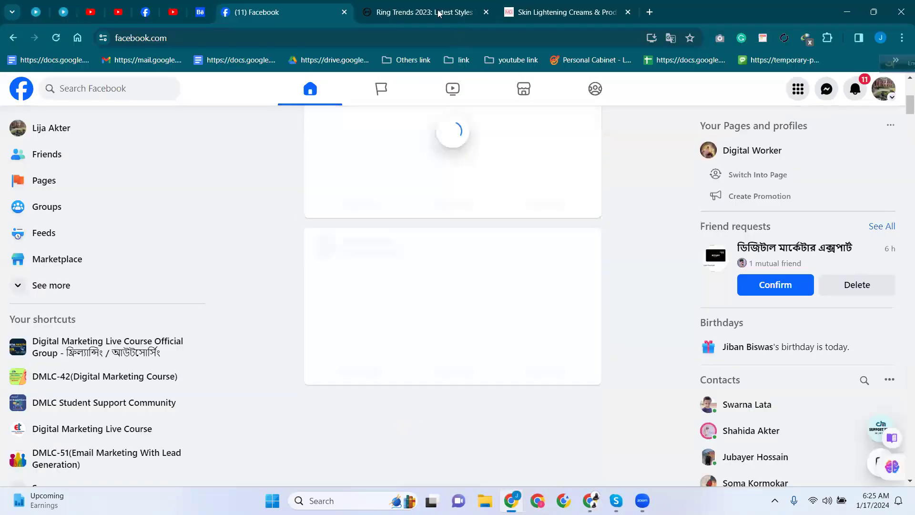
On the Ring Trends article, dismiss the Outhouse sign-up popup and copy the article's web address.
{"action": "left_click", "coordinate": [436, 14]}
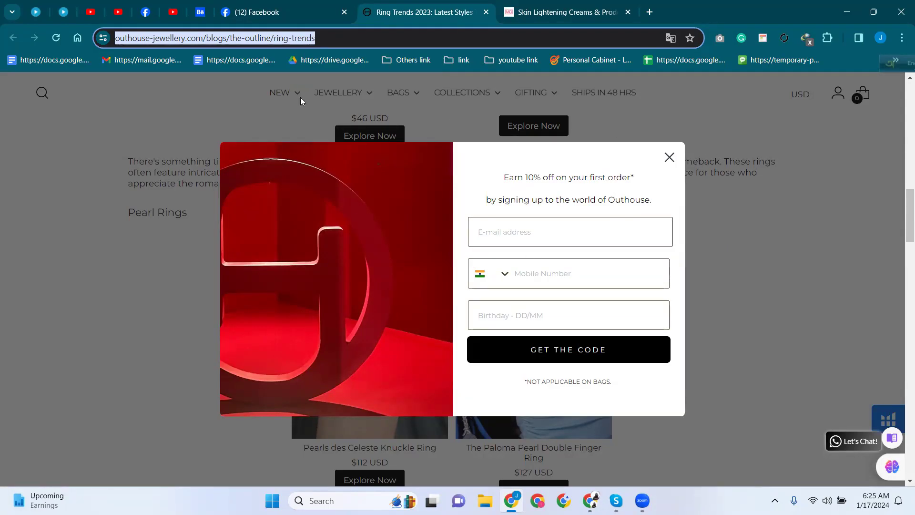
{"action": "left_click", "coordinate": [670, 160]}
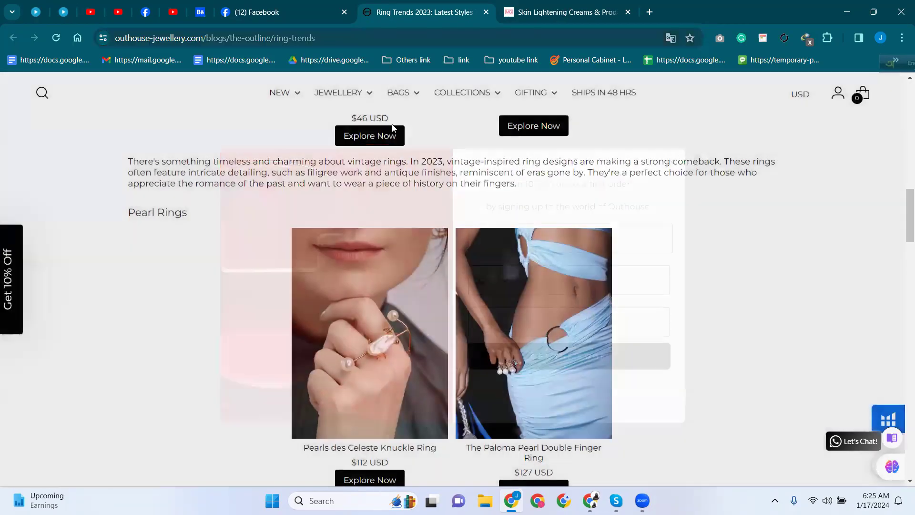
{"action": "left_click", "coordinate": [234, 38]}
{"action": "right_click", "coordinate": [236, 39]}
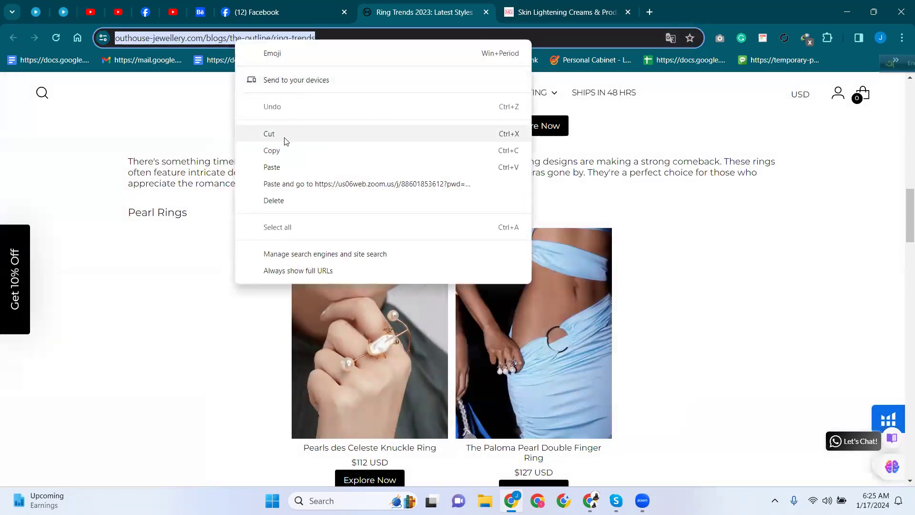
{"action": "left_click", "coordinate": [273, 151]}
Paste and load the Ring Trends address in a new tab of the main window, showing its 'Earn 10% off' popup.
{"action": "left_click", "coordinate": [591, 500]}
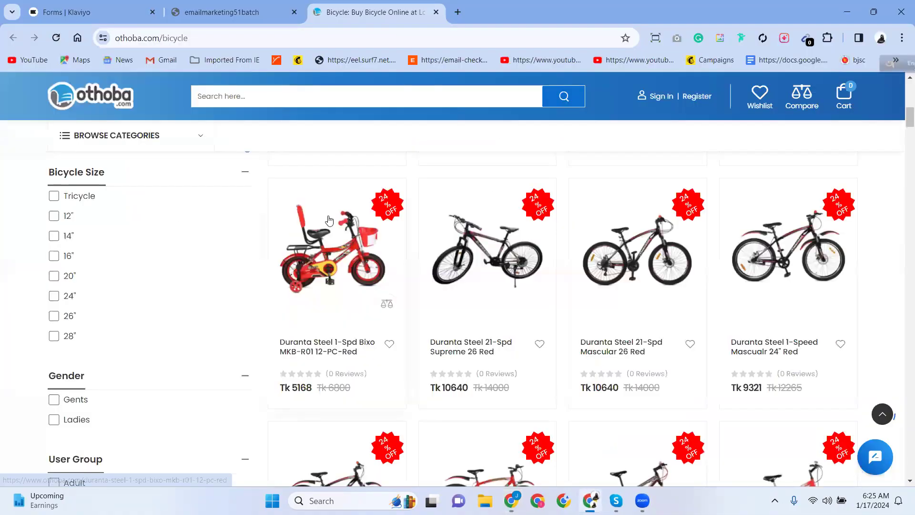
{"action": "left_click", "coordinate": [457, 12]}
{"action": "right_click", "coordinate": [253, 38]}
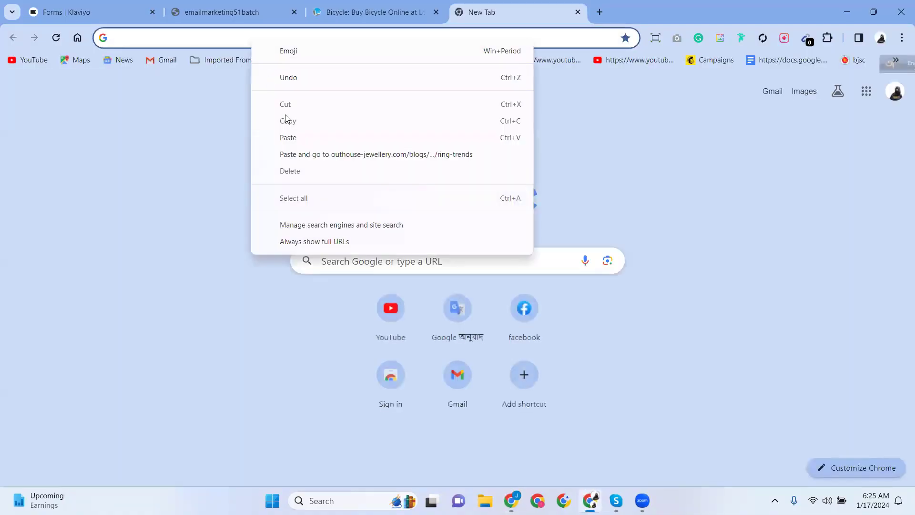
{"action": "left_click", "coordinate": [294, 154]}
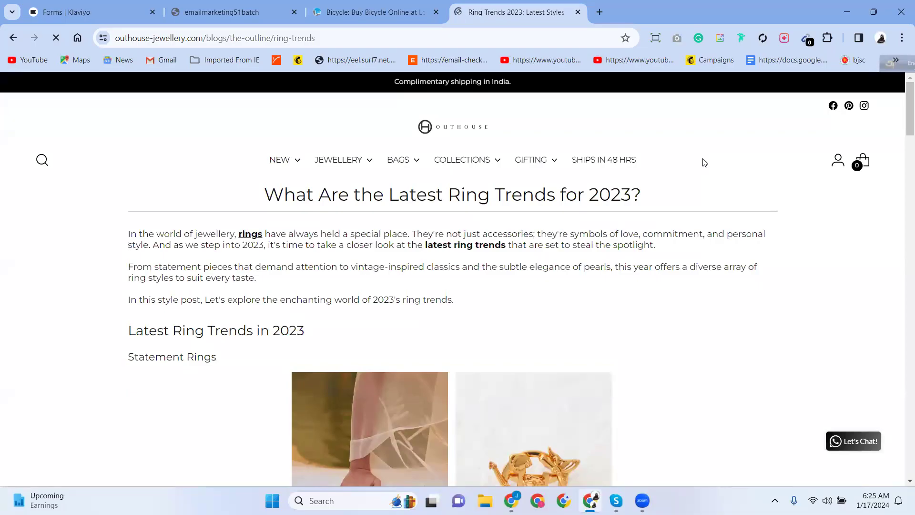
{"action": "mouse_move", "coordinate": [536, 160]}
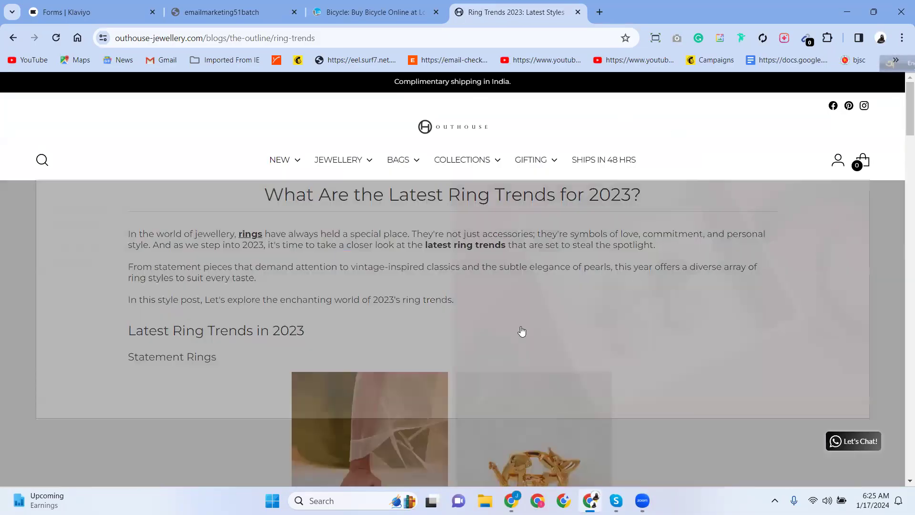
{"action": "scroll", "coordinate": [494, 367], "scroll_direction": "down", "scroll_amount": 15}
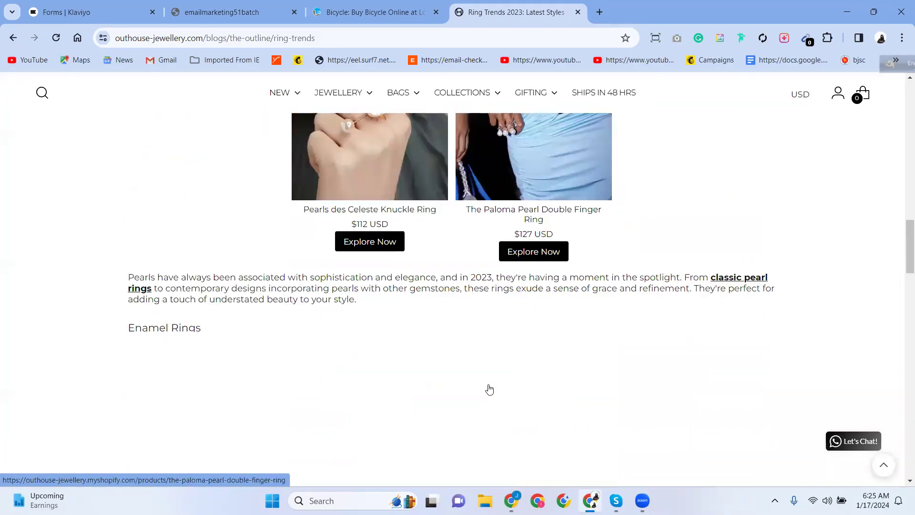
{"action": "scroll", "coordinate": [489, 387], "scroll_direction": "down", "scroll_amount": 10}
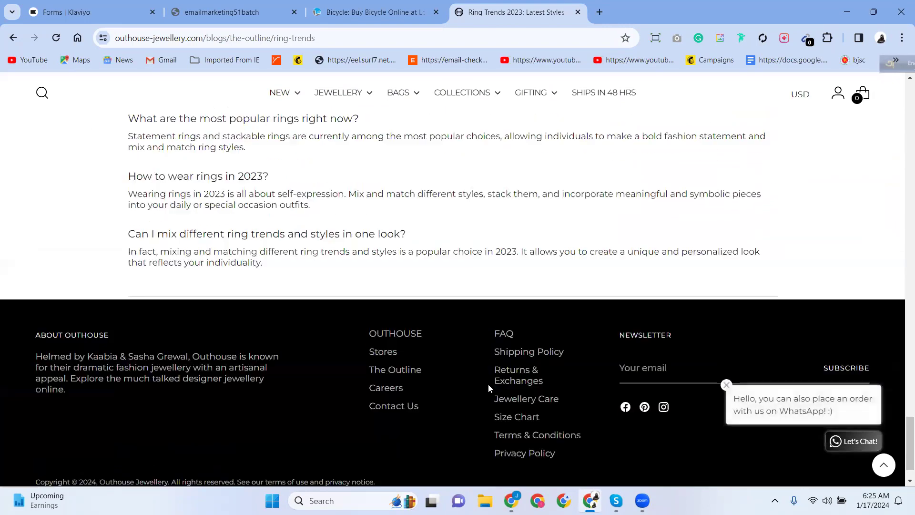
{"action": "scroll", "coordinate": [488, 384], "scroll_direction": "up", "scroll_amount": 8}
{"action": "scroll", "coordinate": [487, 387], "scroll_direction": "up", "scroll_amount": 20}
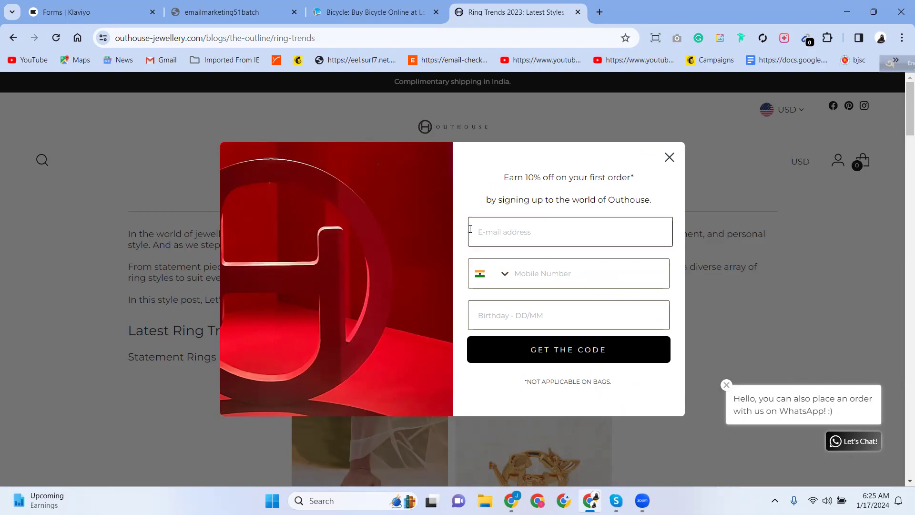
Inspect the Outhouse popup's e-mail, mobile and country-code fields, mute the sound, then close the list.
{"action": "left_click", "coordinate": [507, 236]}
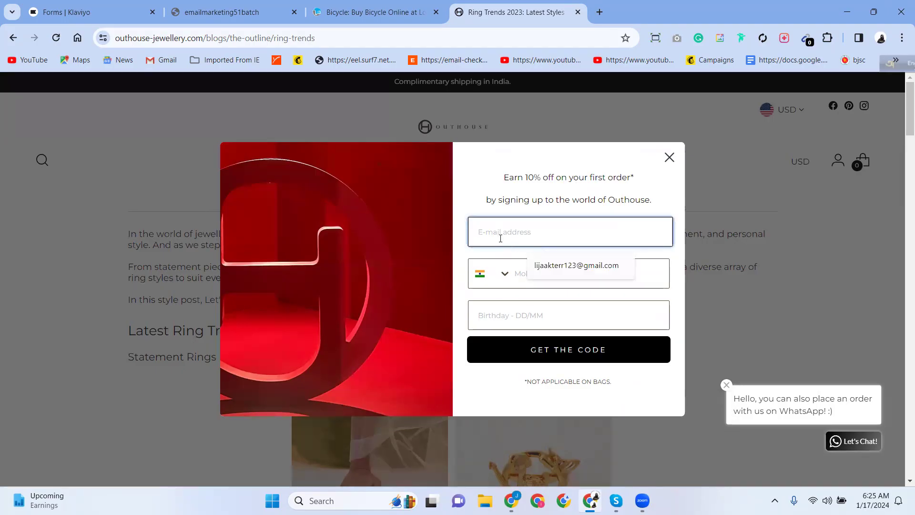
{"action": "left_click", "coordinate": [518, 276]}
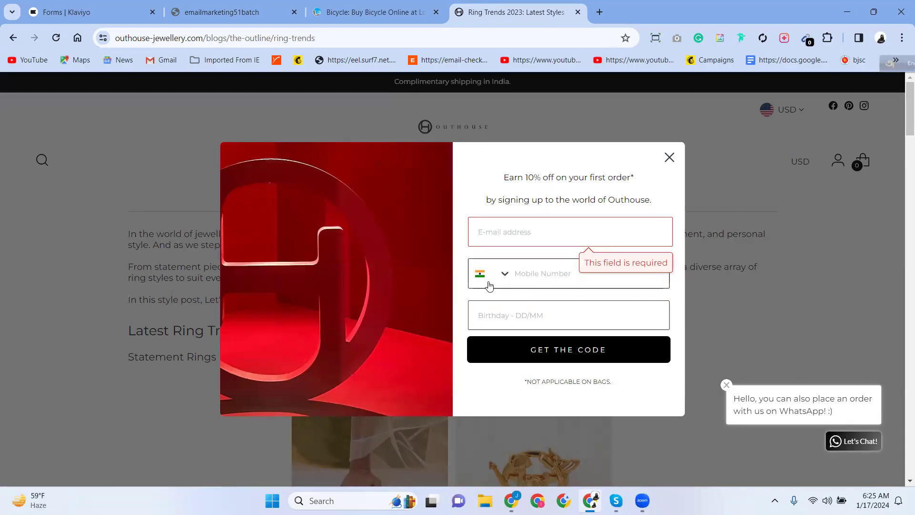
{"action": "left_click", "coordinate": [507, 276]}
{"action": "left_click", "coordinate": [507, 277]}
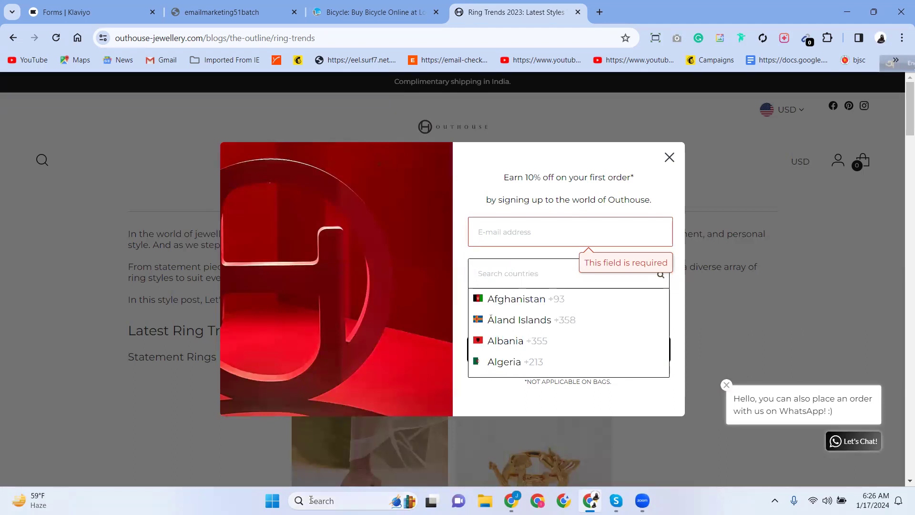
{"action": "key", "text": "XF86AudioMute"}
{"action": "left_click", "coordinate": [596, 211]}
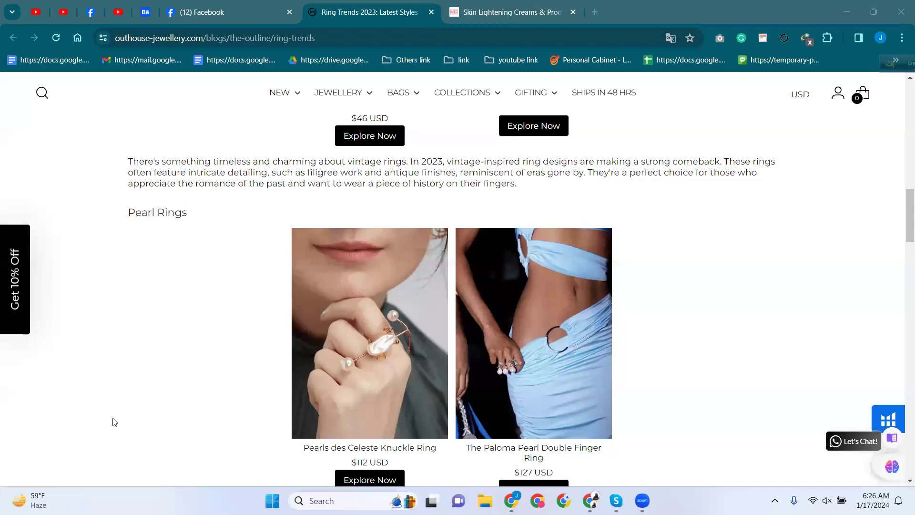
Go to the Michele Green skin-lightening article and try its consultation popup's Name, Email and Phone fields.
{"action": "scroll", "coordinate": [481, 301], "scroll_direction": "down", "scroll_amount": 8}
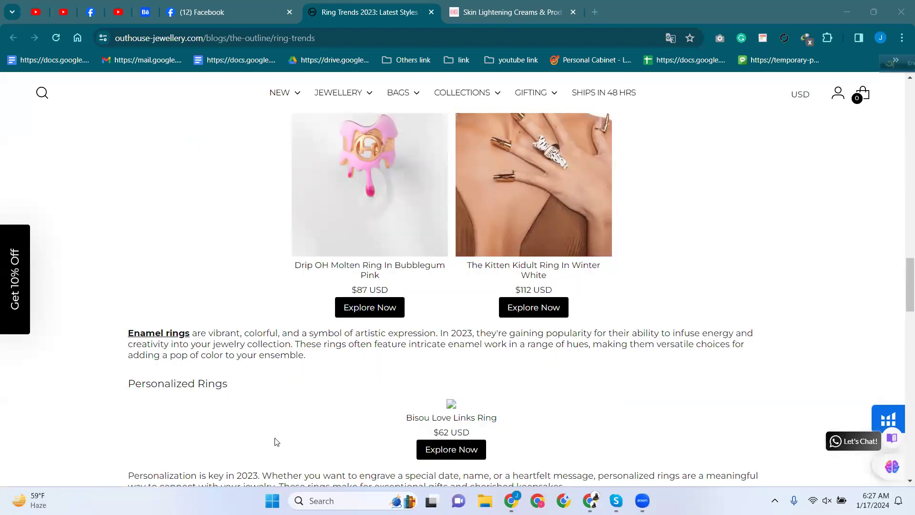
{"action": "scroll", "coordinate": [365, 272], "scroll_direction": "down", "scroll_amount": 5}
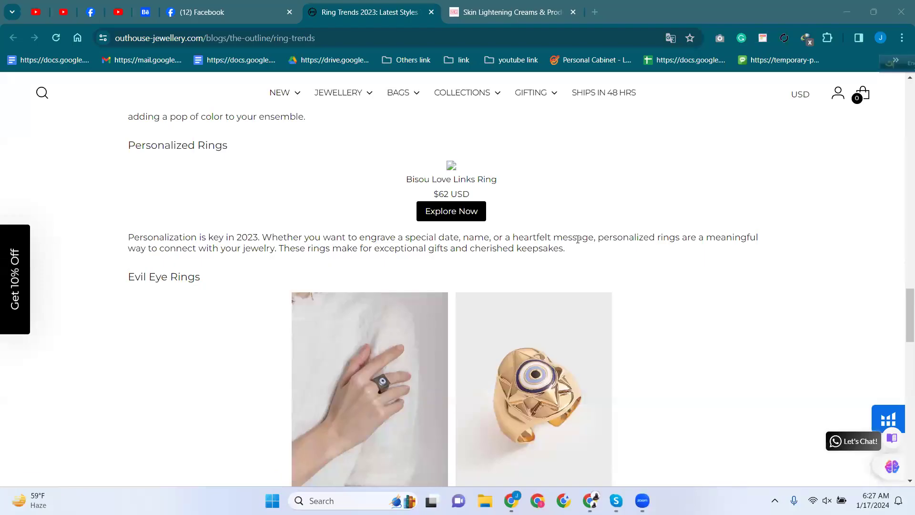
{"action": "key", "text": "ctrl+Tab"}
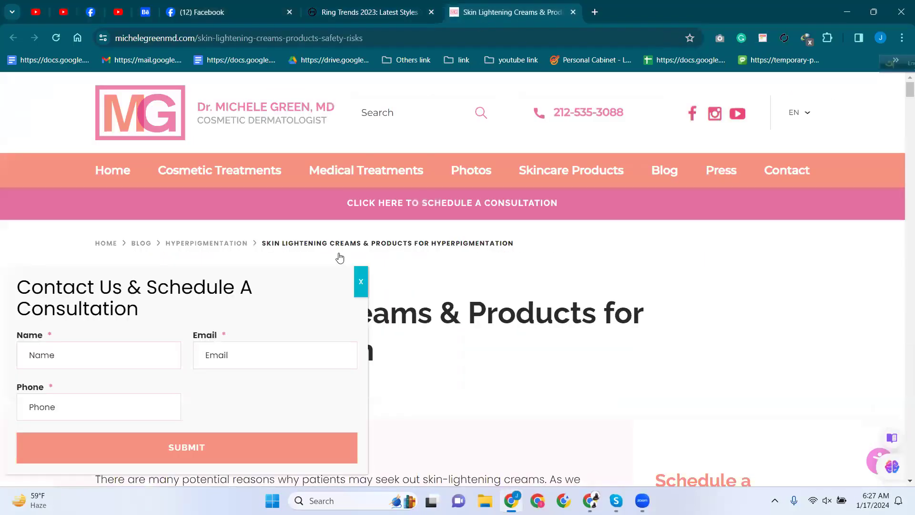
{"action": "scroll", "coordinate": [312, 233], "scroll_direction": "down", "scroll_amount": 6}
{"action": "scroll", "coordinate": [312, 233], "scroll_direction": "down", "scroll_amount": 5}
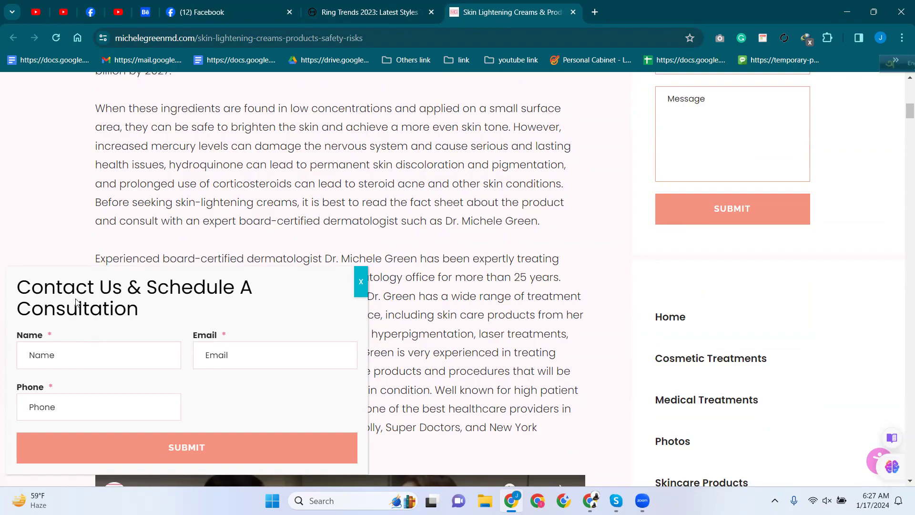
{"action": "left_click", "coordinate": [49, 359]}
{"action": "left_click", "coordinate": [231, 361]}
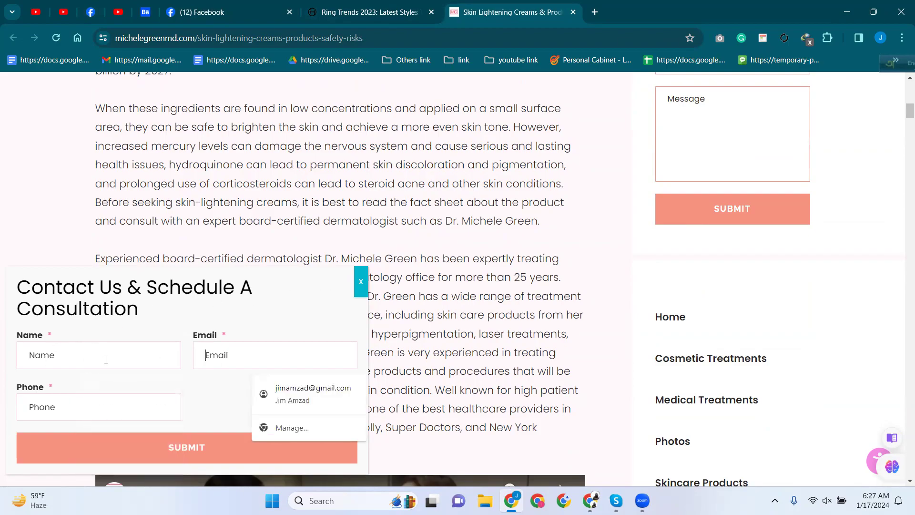
{"action": "left_click", "coordinate": [46, 409]}
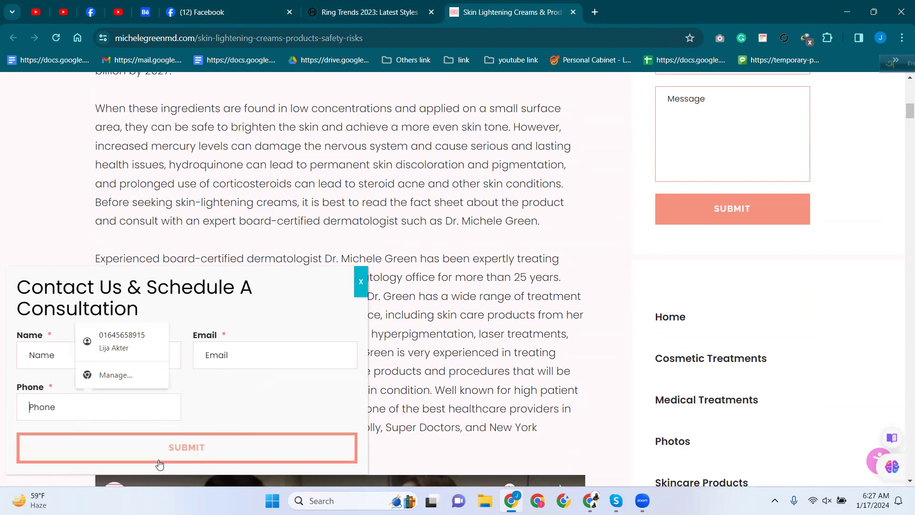
Close the consultation popup, scroll down the article, and close the skin-lightening tab.
{"action": "left_click", "coordinate": [362, 281]}
{"action": "scroll", "coordinate": [725, 334], "scroll_direction": "down", "scroll_amount": 5}
{"action": "scroll", "coordinate": [715, 352], "scroll_direction": "down", "scroll_amount": 20}
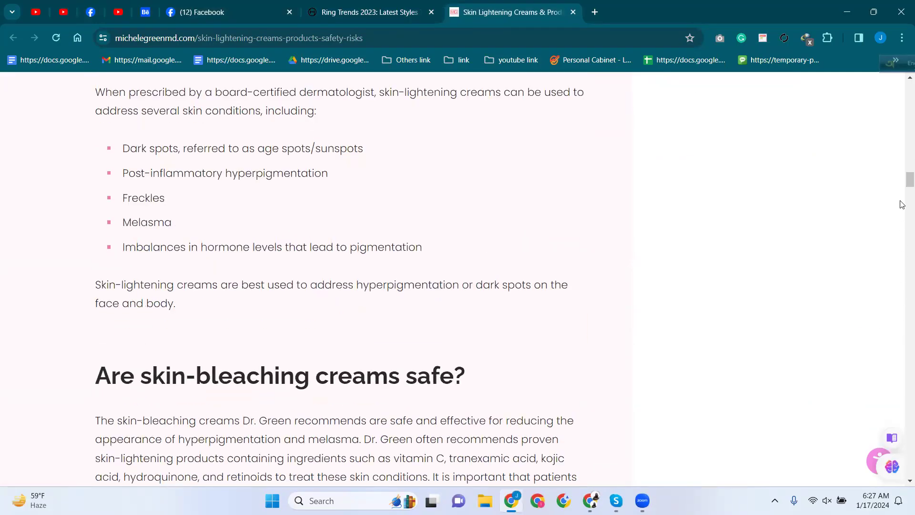
{"action": "left_click_drag", "start_coordinate": [909, 179], "coordinate": [902, 489]}
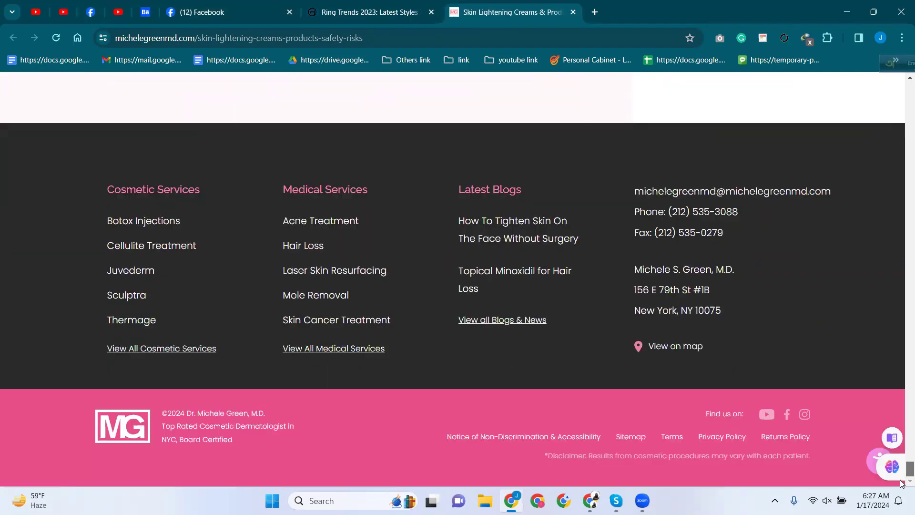
{"action": "left_click", "coordinate": [573, 12]}
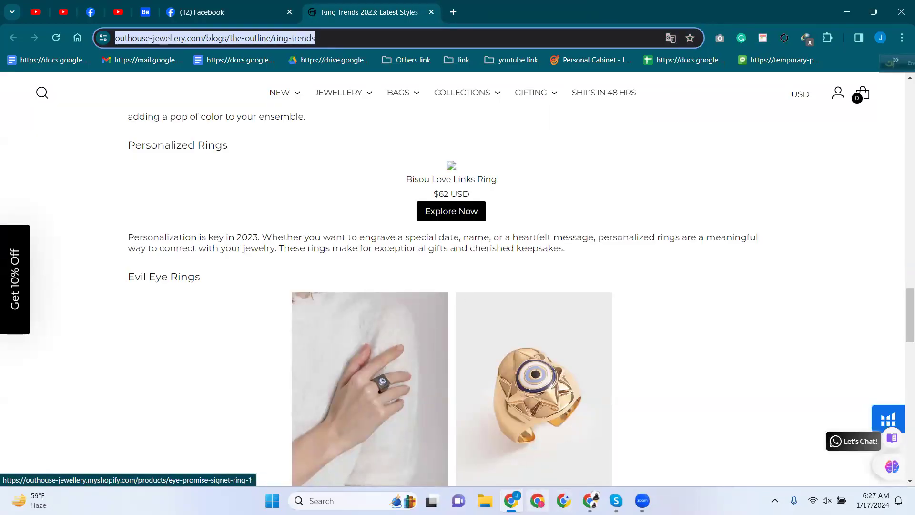
Bring back the Outhouse window, clear focus from the popup's country selector, and scroll the article.
{"action": "left_click", "coordinate": [583, 499]}
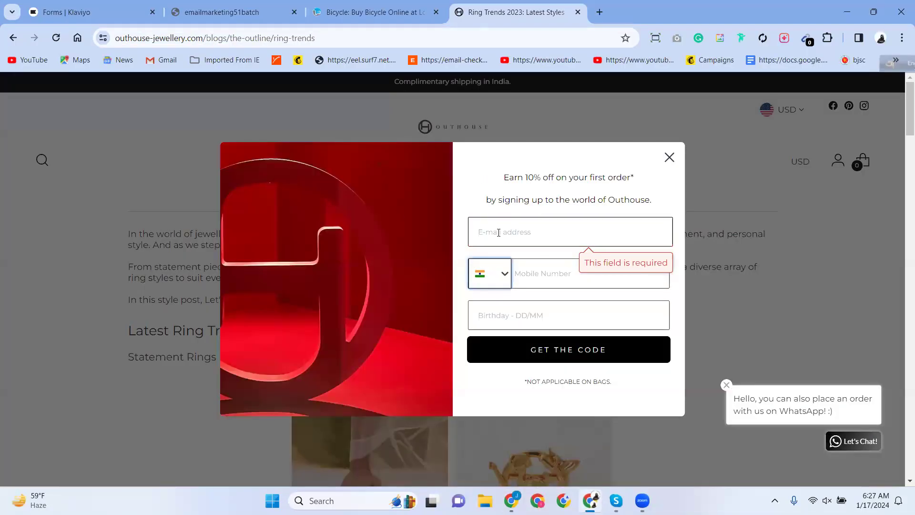
{"action": "left_click", "coordinate": [491, 199]}
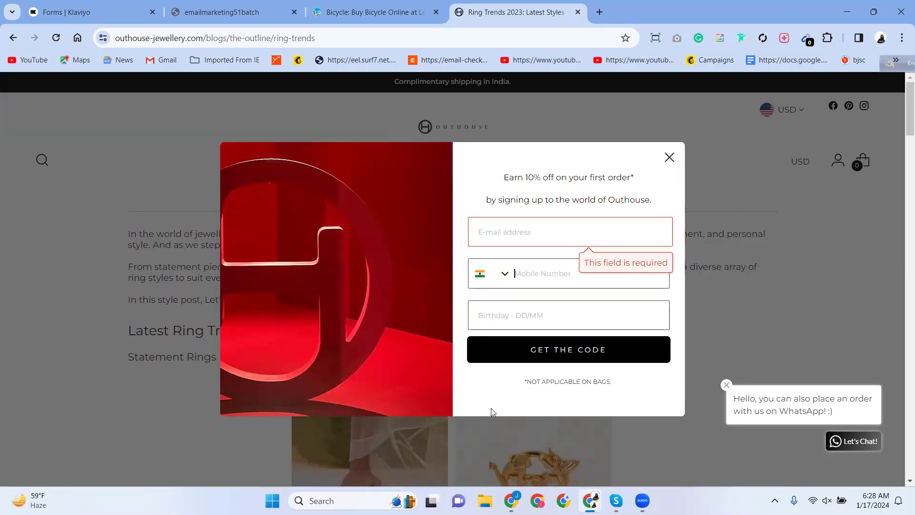
{"action": "scroll", "coordinate": [492, 415], "scroll_direction": "down", "scroll_amount": 10}
{"action": "scroll", "coordinate": [492, 416], "scroll_direction": "down", "scroll_amount": 15}
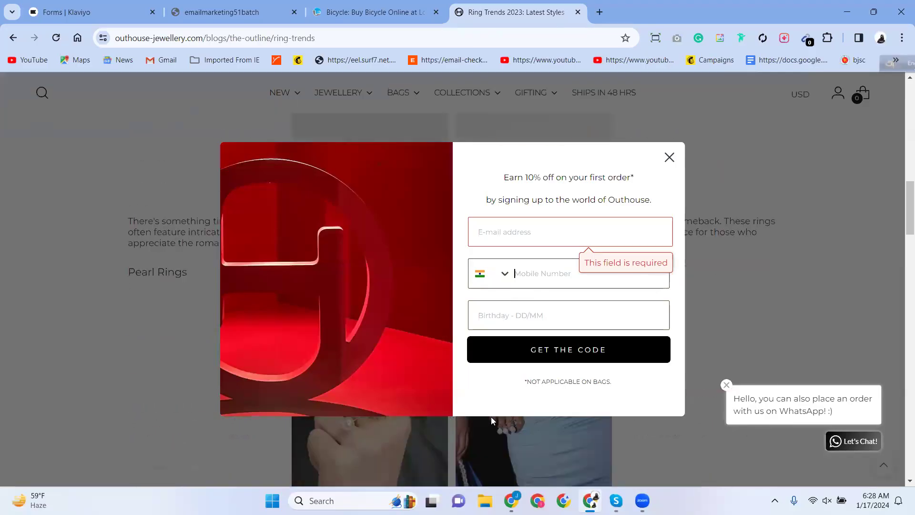
{"action": "scroll", "coordinate": [491, 417], "scroll_direction": "down", "scroll_amount": 5}
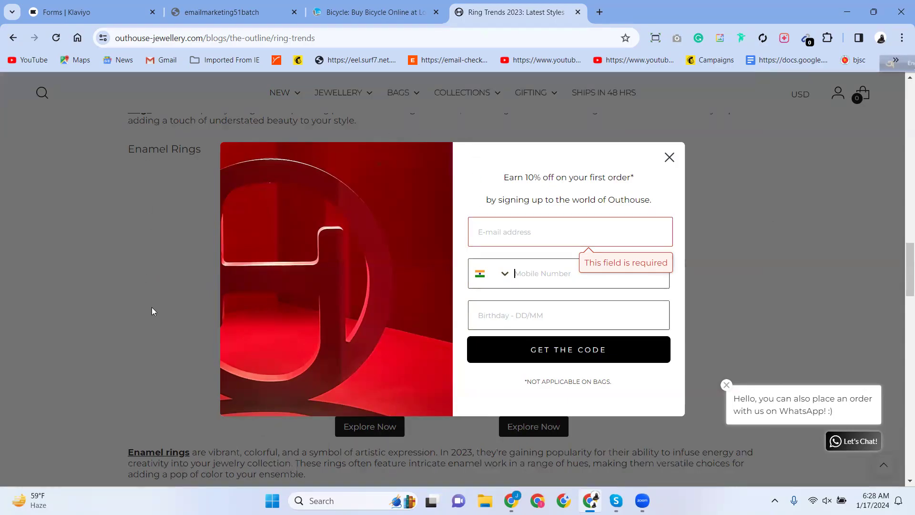
{"action": "left_click", "coordinate": [510, 226]}
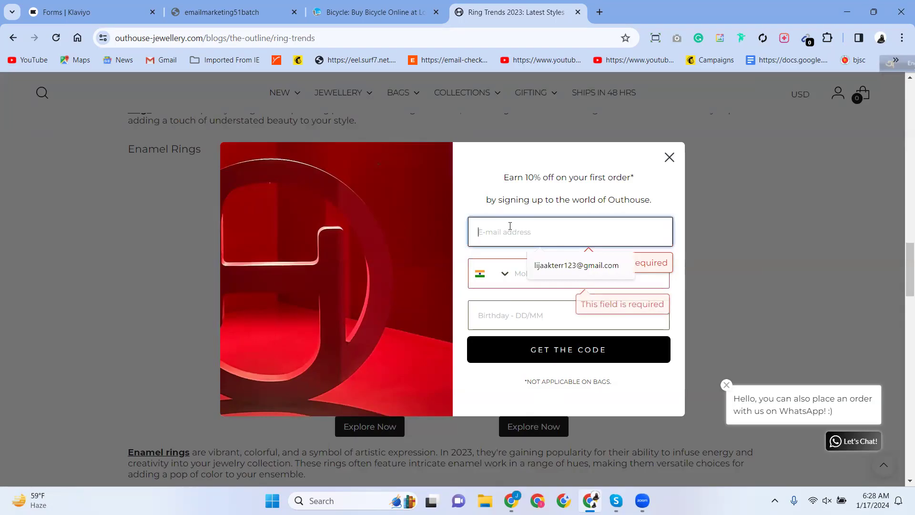
{"action": "left_click", "coordinate": [93, 12]}
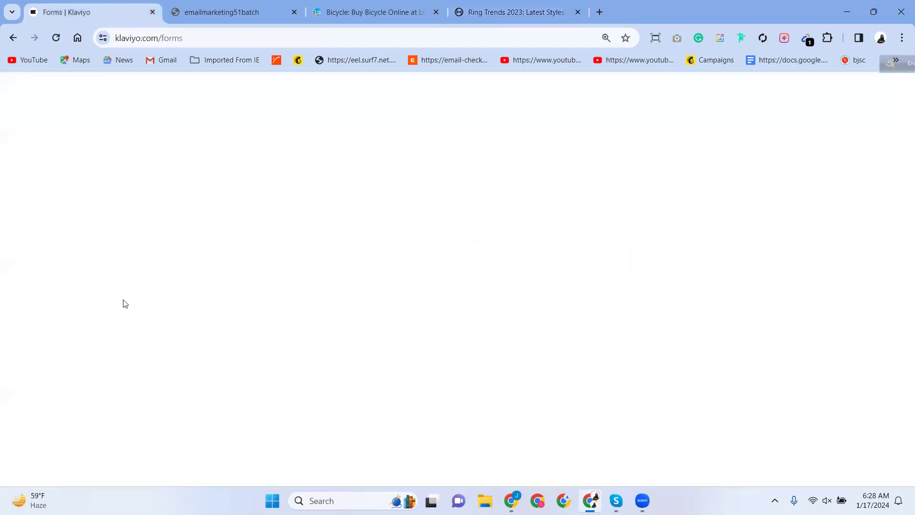
{"action": "left_click", "coordinate": [515, 12]}
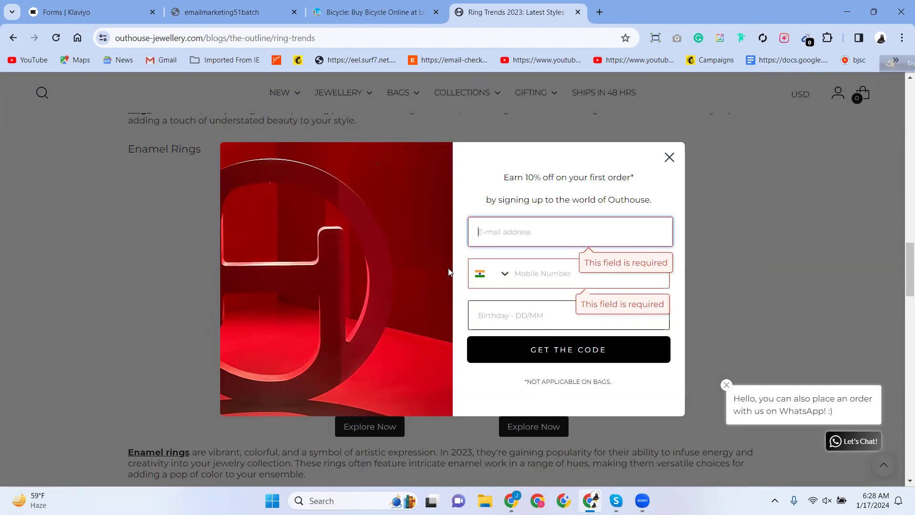
{"action": "mouse_move", "coordinate": [60, 10]}
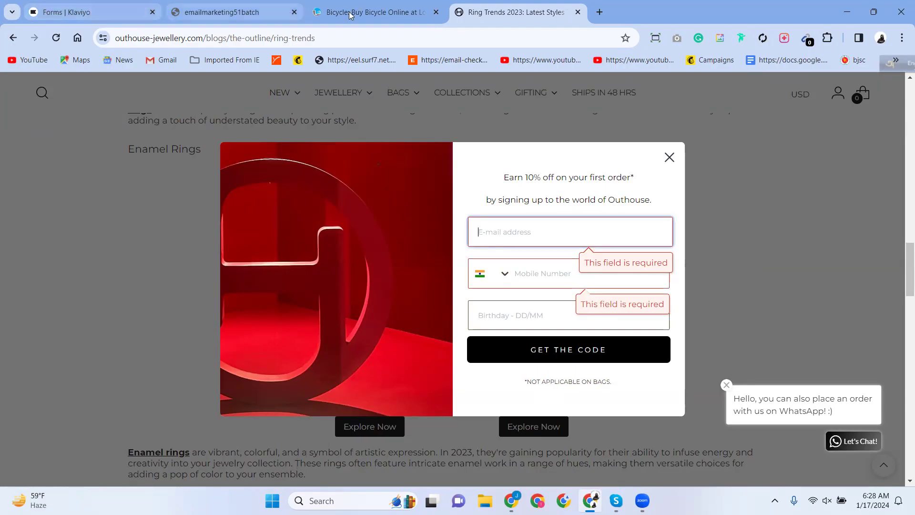
{"action": "left_click", "coordinate": [493, 307]}
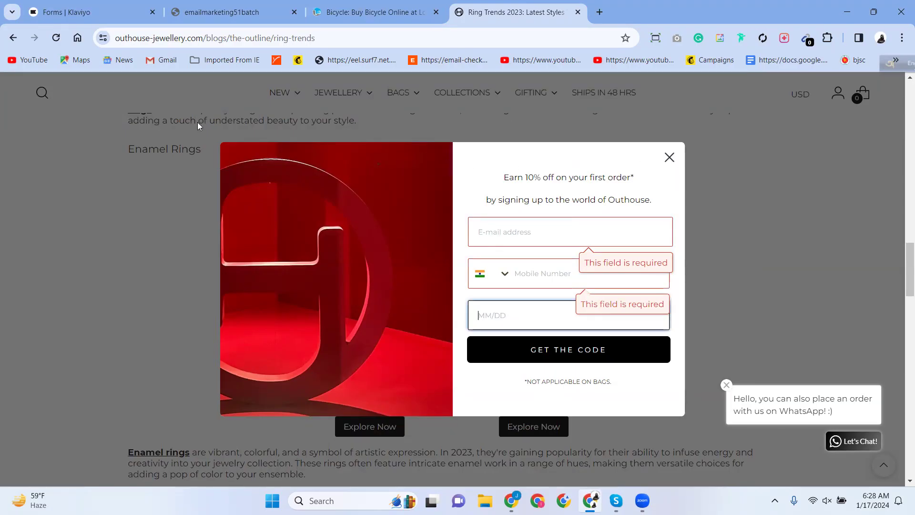
Close the Outhouse sign-up popup, scroll to the $62 Bisou ring, and close the ring trends tab.
{"action": "left_click", "coordinate": [669, 161]}
{"action": "scroll", "coordinate": [422, 303], "scroll_direction": "down", "scroll_amount": 5}
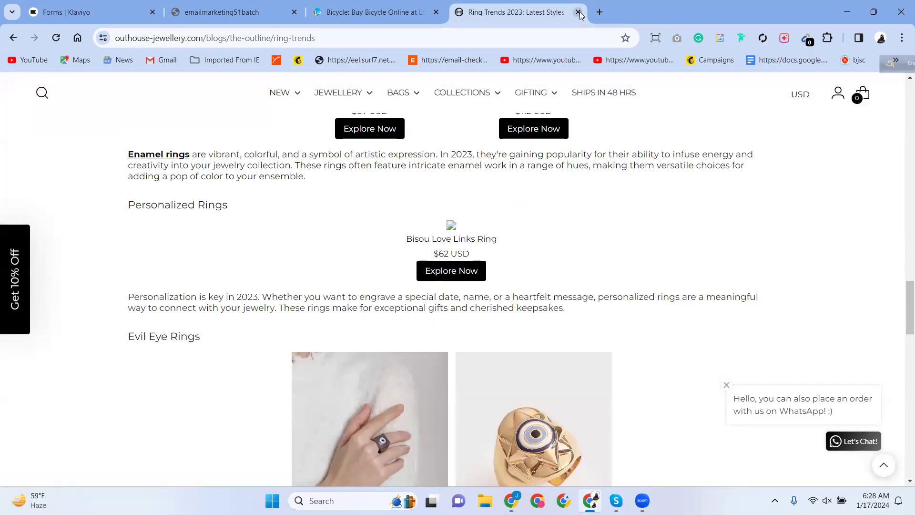
{"action": "left_click", "coordinate": [578, 12]}
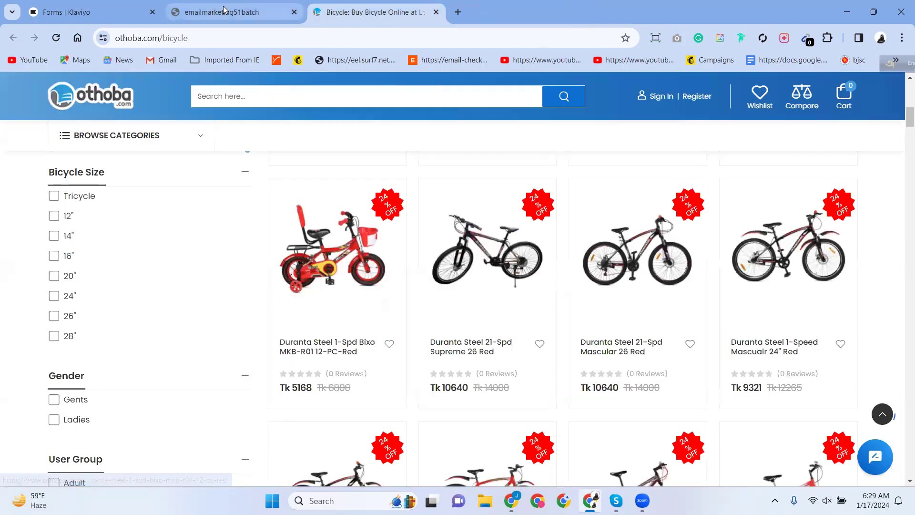
{"action": "mouse_move", "coordinate": [220, 14]}
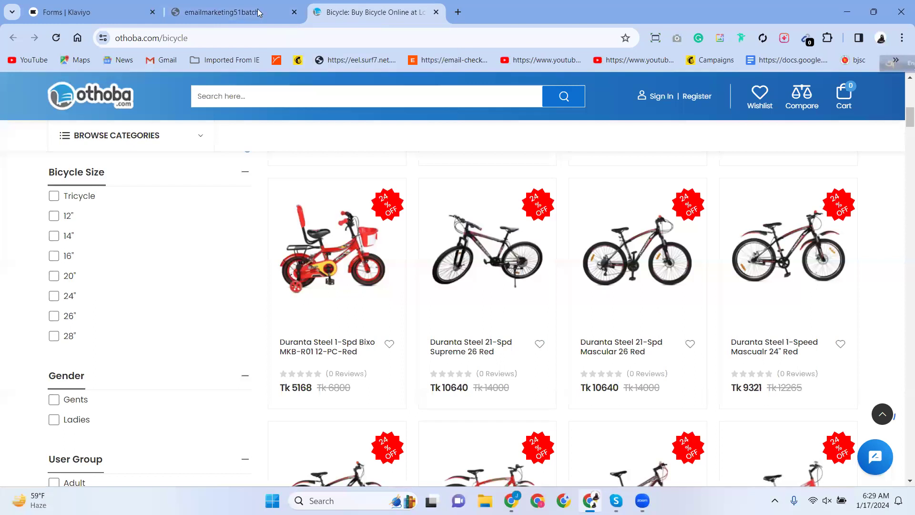
{"action": "left_click", "coordinate": [163, 12]}
{"action": "scroll", "coordinate": [364, 333], "scroll_direction": "down", "scroll_amount": 7}
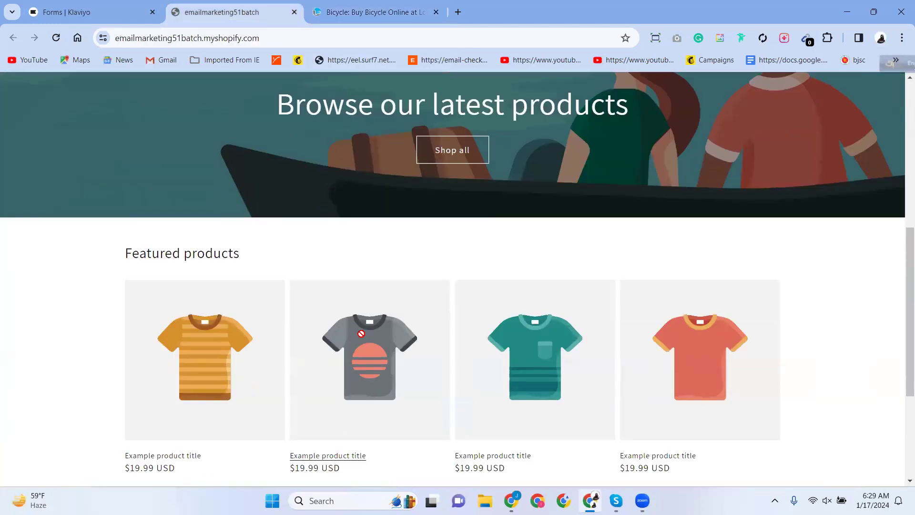
{"action": "scroll", "coordinate": [362, 333], "scroll_direction": "down", "scroll_amount": 4}
{"action": "scroll", "coordinate": [361, 332], "scroll_direction": "up", "scroll_amount": 11}
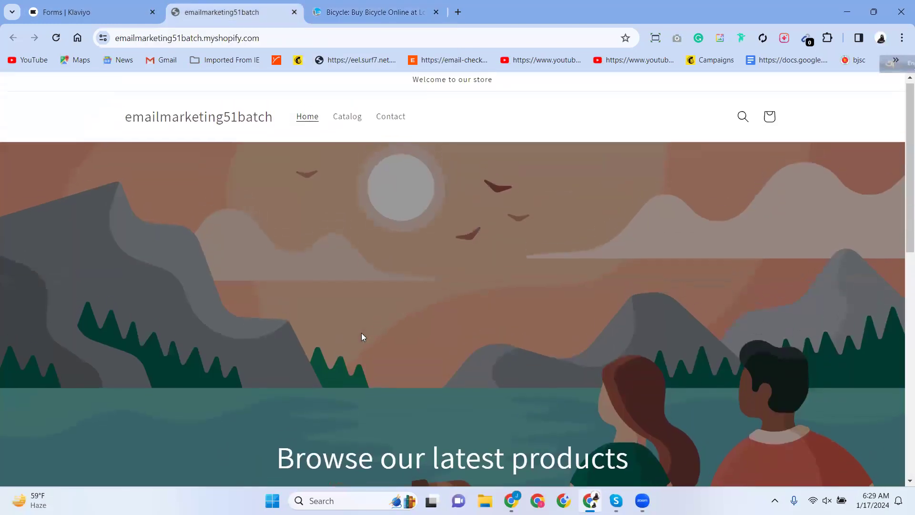
{"action": "left_click", "coordinate": [209, 34]}
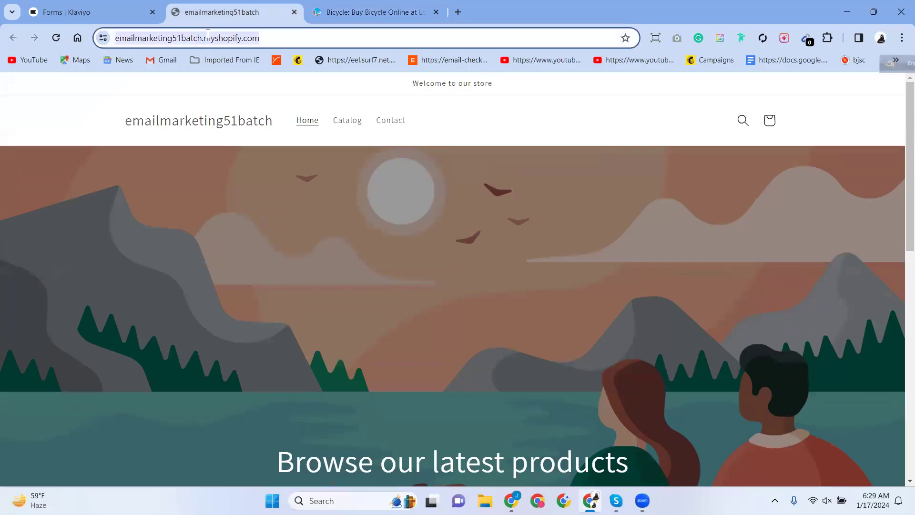
{"action": "left_click", "coordinate": [246, 42]}
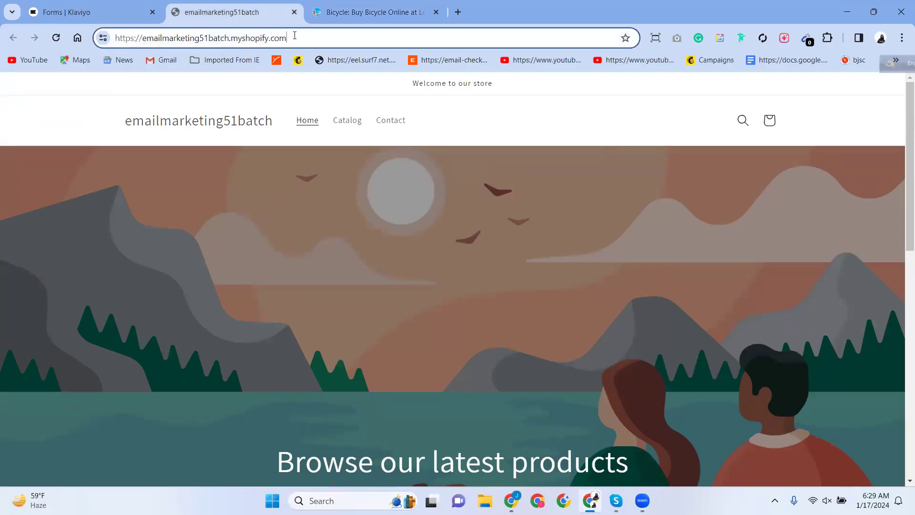
{"action": "left_click", "coordinate": [61, 6]}
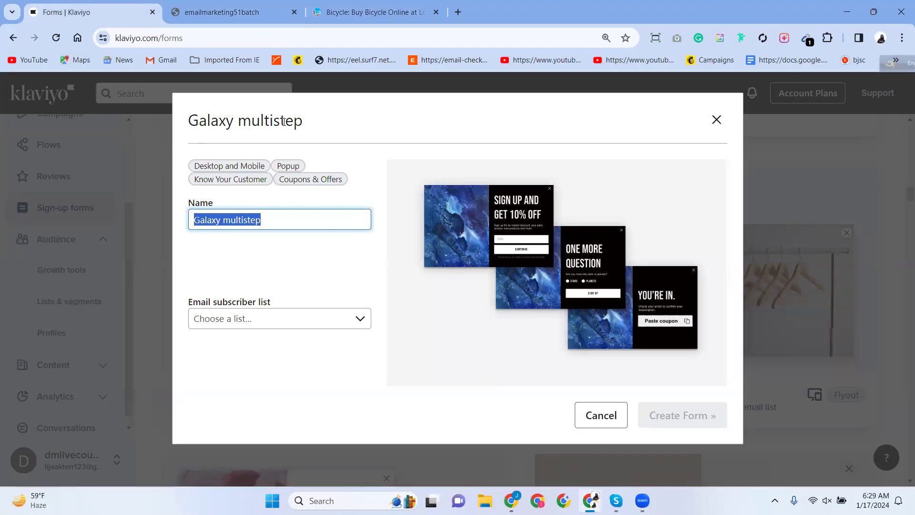
Open the Duranta Bixo kids' bicycle product page on othoba and scroll through it.
{"action": "left_click", "coordinate": [345, 6]}
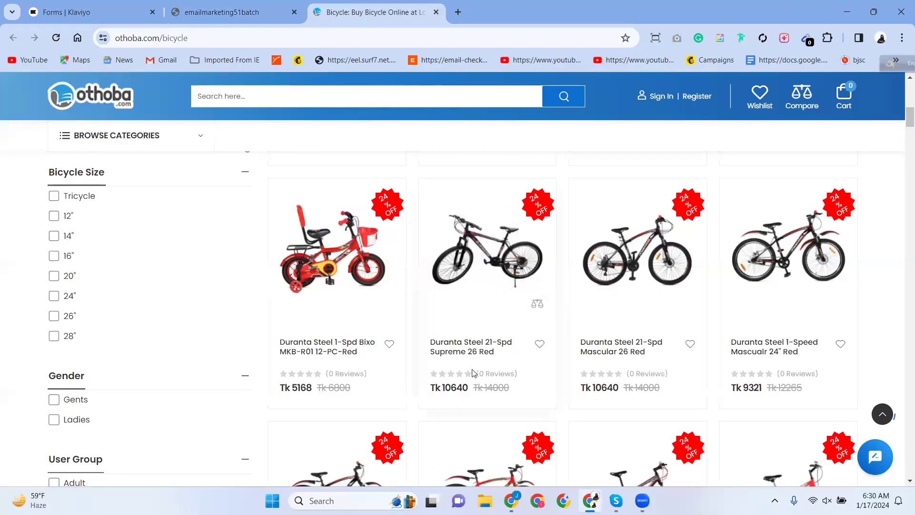
{"action": "left_click", "coordinate": [340, 346]}
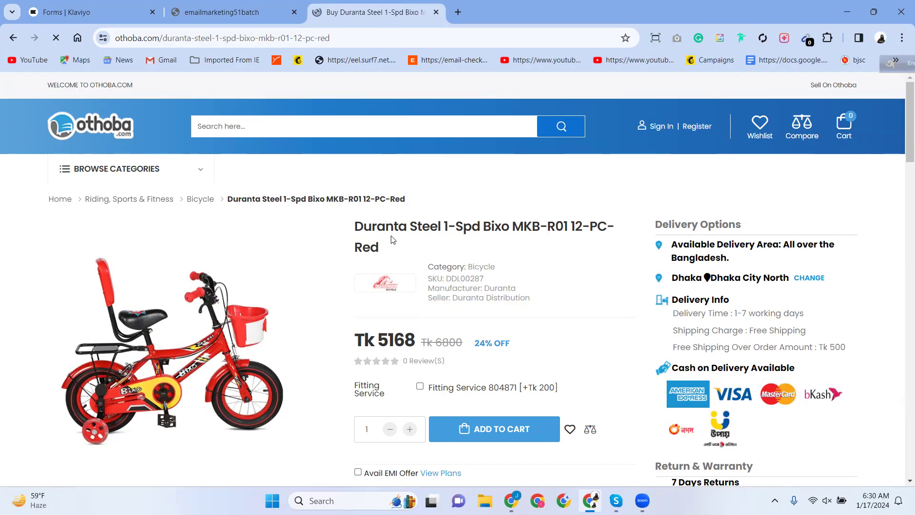
{"action": "scroll", "coordinate": [392, 239], "scroll_direction": "down", "scroll_amount": 3}
{"action": "scroll", "coordinate": [391, 239], "scroll_direction": "up", "scroll_amount": 3}
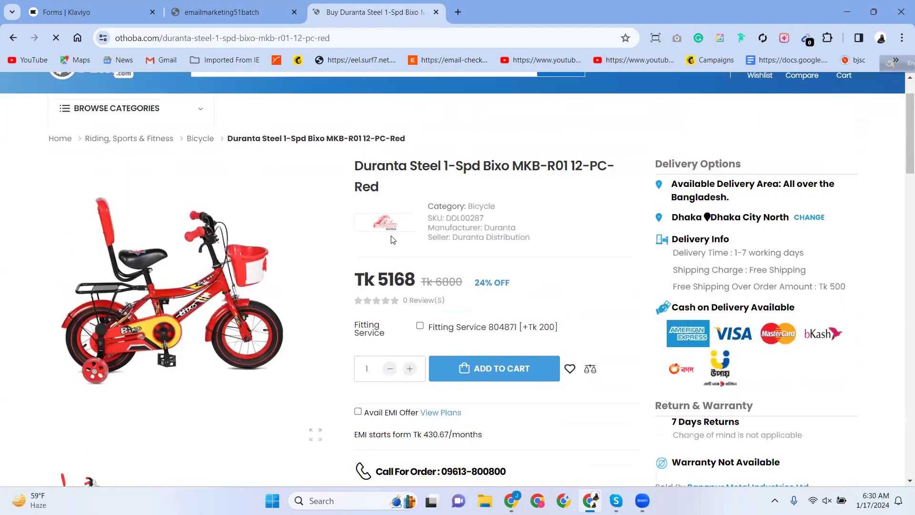
{"action": "scroll", "coordinate": [392, 240], "scroll_direction": "down", "scroll_amount": 7}
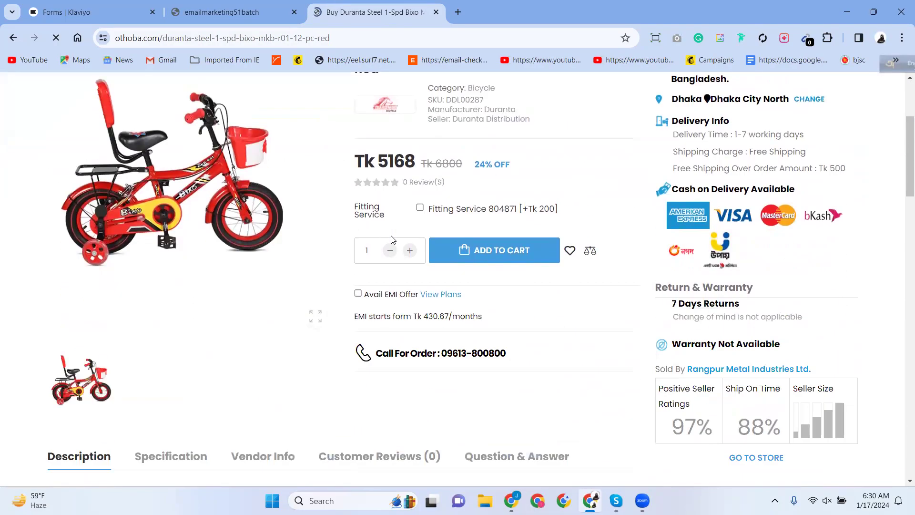
{"action": "scroll", "coordinate": [393, 240], "scroll_direction": "up", "scroll_amount": 7}
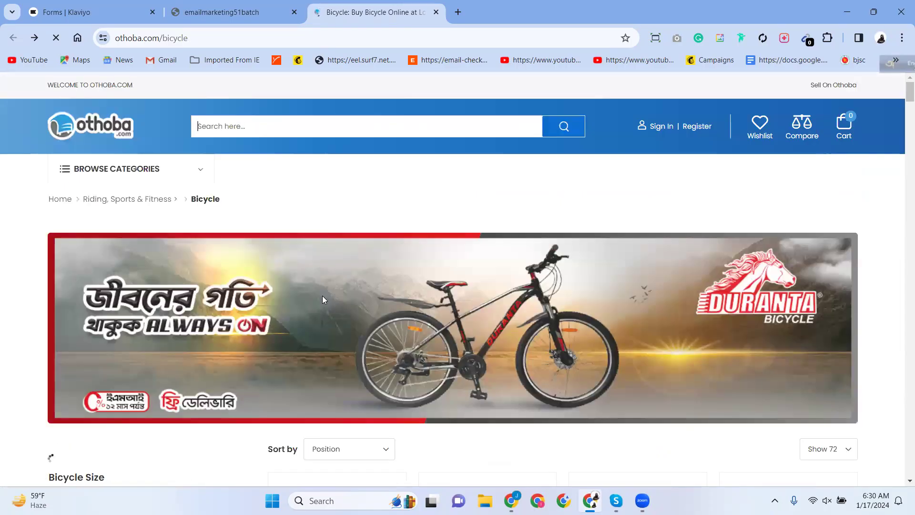
{"action": "scroll", "coordinate": [322, 299], "scroll_direction": "down", "scroll_amount": 4}
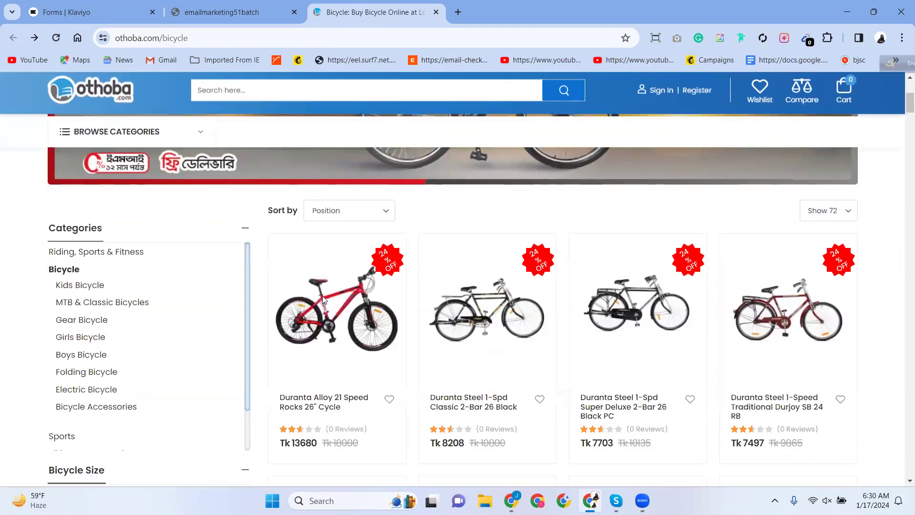
{"action": "scroll", "coordinate": [323, 300], "scroll_direction": "down", "scroll_amount": 3}
{"action": "scroll", "coordinate": [324, 299], "scroll_direction": "down", "scroll_amount": 6}
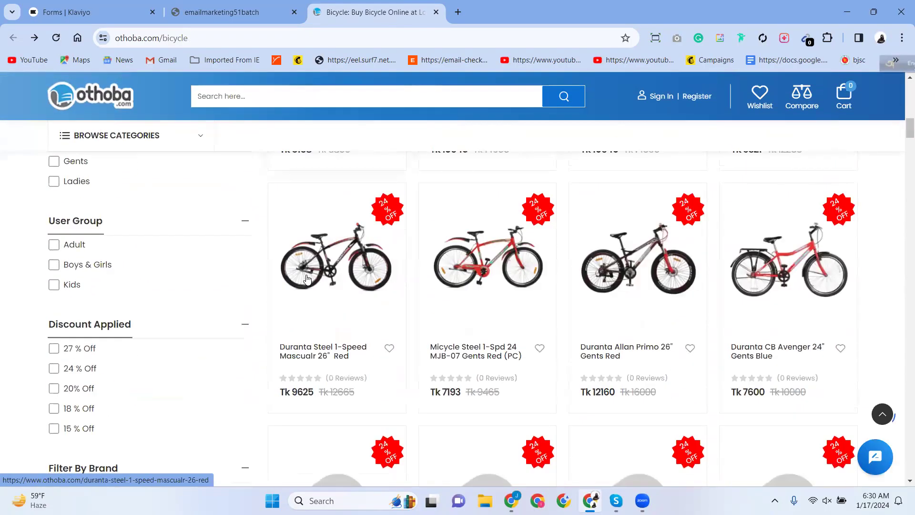
{"action": "scroll", "coordinate": [307, 280], "scroll_direction": "up", "scroll_amount": 1}
{"action": "scroll", "coordinate": [307, 279], "scroll_direction": "up", "scroll_amount": 3}
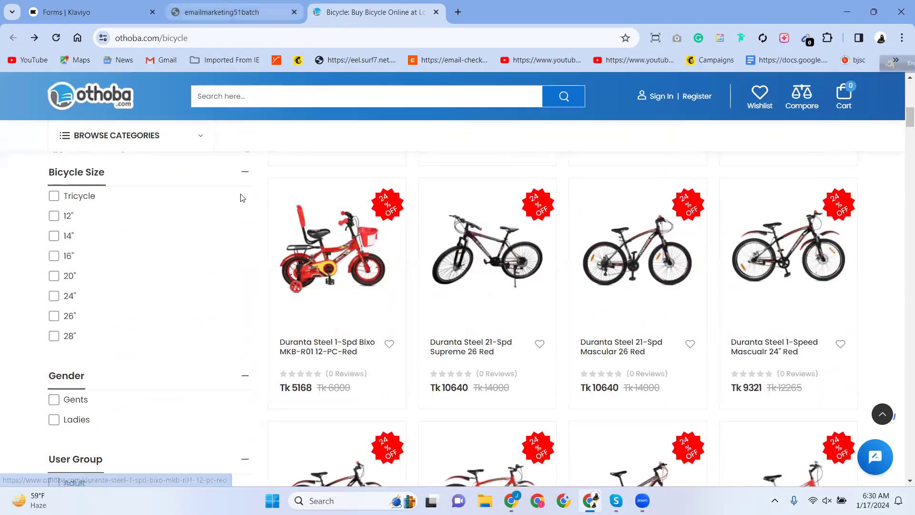
Close the ring trends page, open new tabs, and select the othoba listing's page address.
{"action": "left_click", "coordinate": [511, 500]}
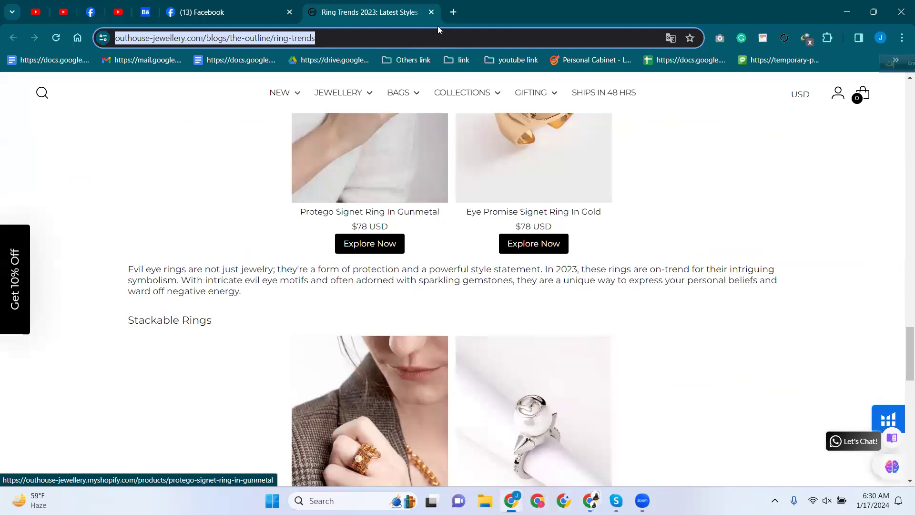
{"action": "left_click", "coordinate": [432, 13]}
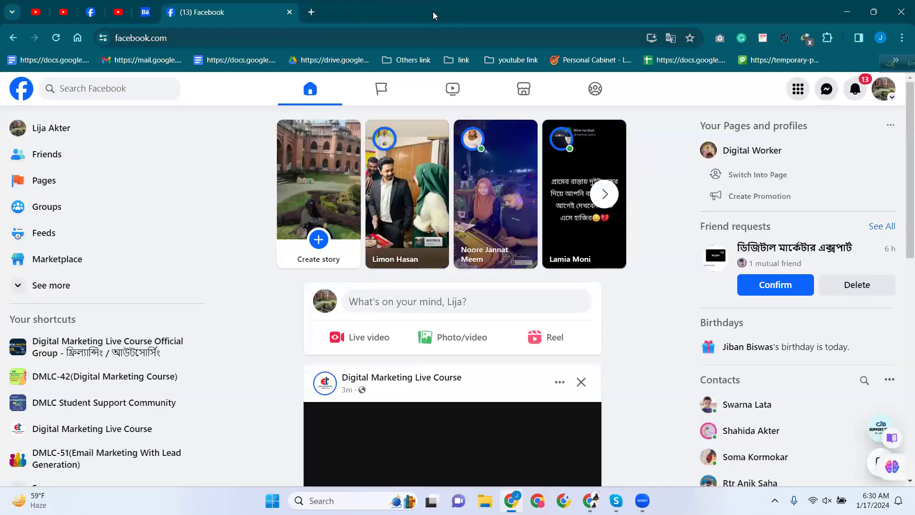
{"action": "left_click", "coordinate": [310, 12]}
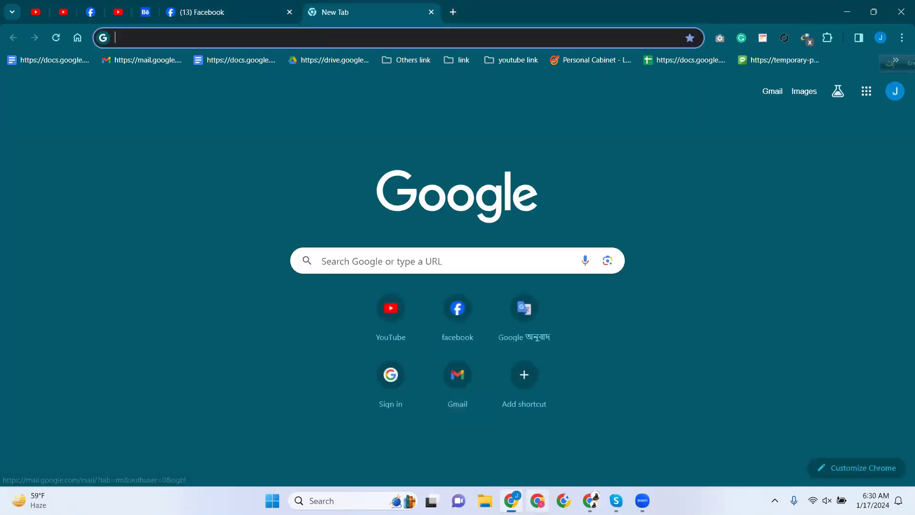
{"action": "left_click", "coordinate": [512, 500]}
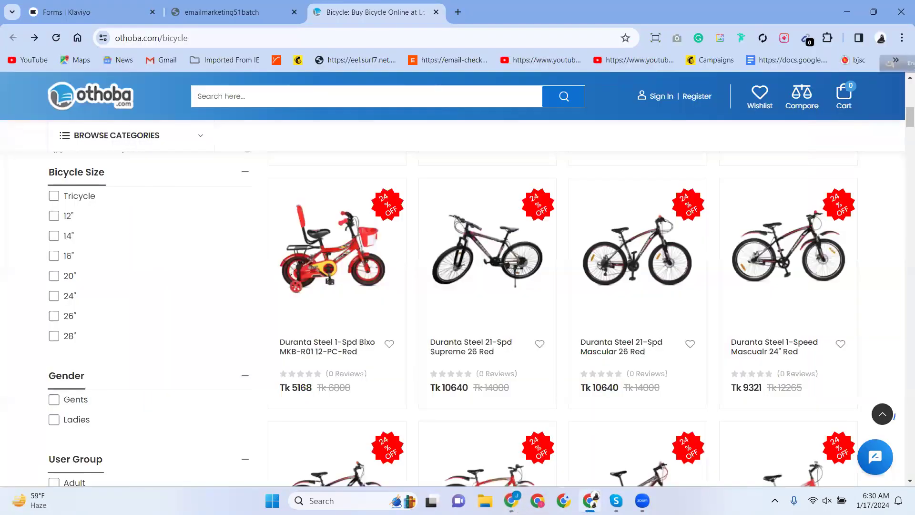
{"action": "left_click", "coordinate": [458, 12]}
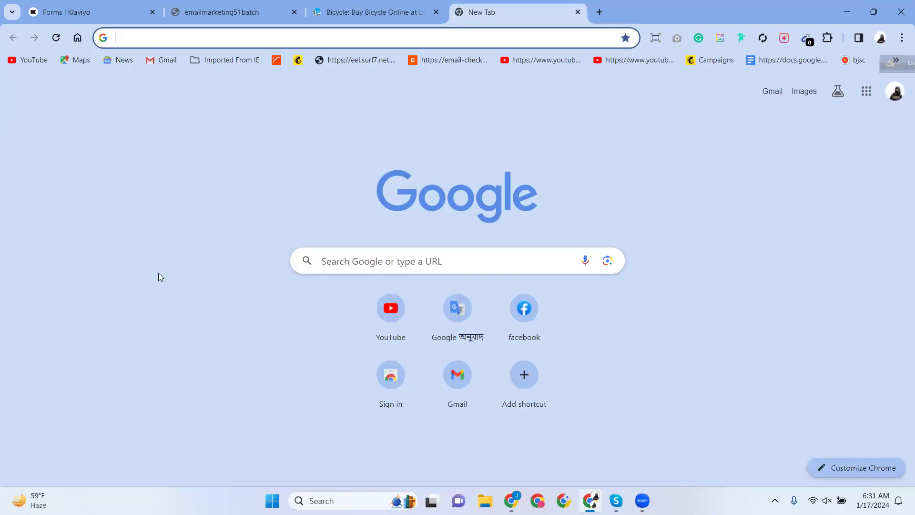
{"action": "left_click", "coordinate": [344, 10]}
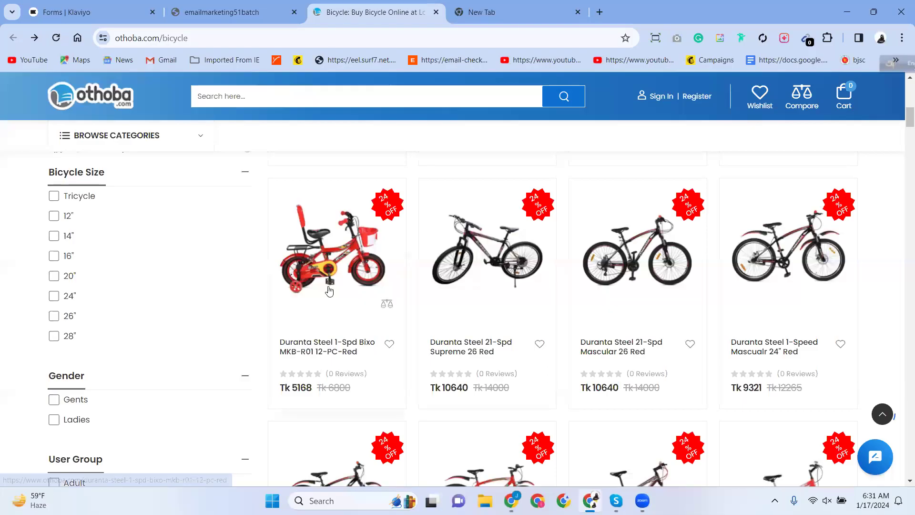
{"action": "scroll", "coordinate": [329, 290], "scroll_direction": "down", "scroll_amount": 5}
{"action": "left_click", "coordinate": [228, 6]}
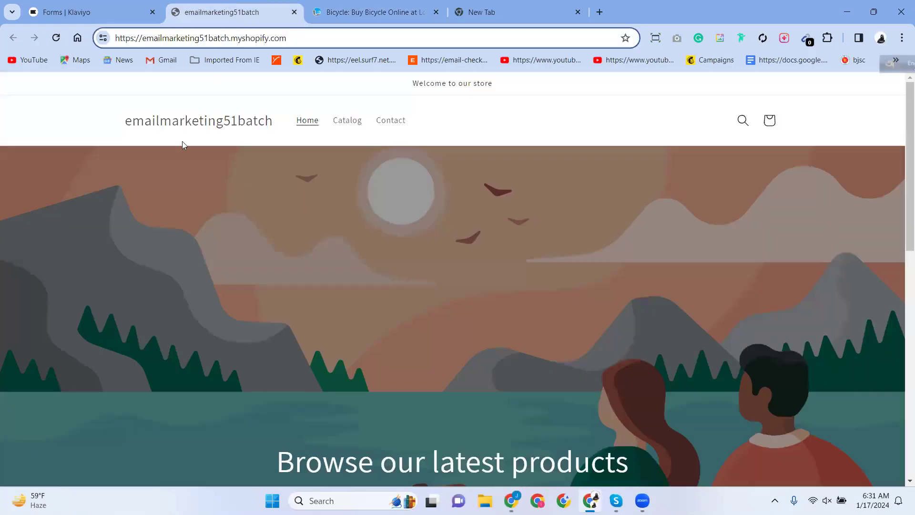
{"action": "left_click", "coordinate": [106, 8]}
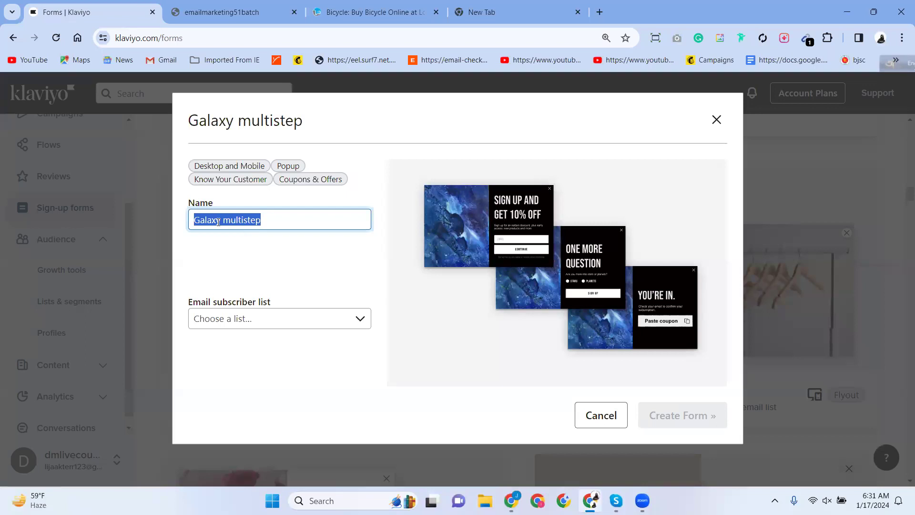
{"action": "left_click", "coordinate": [333, 10]}
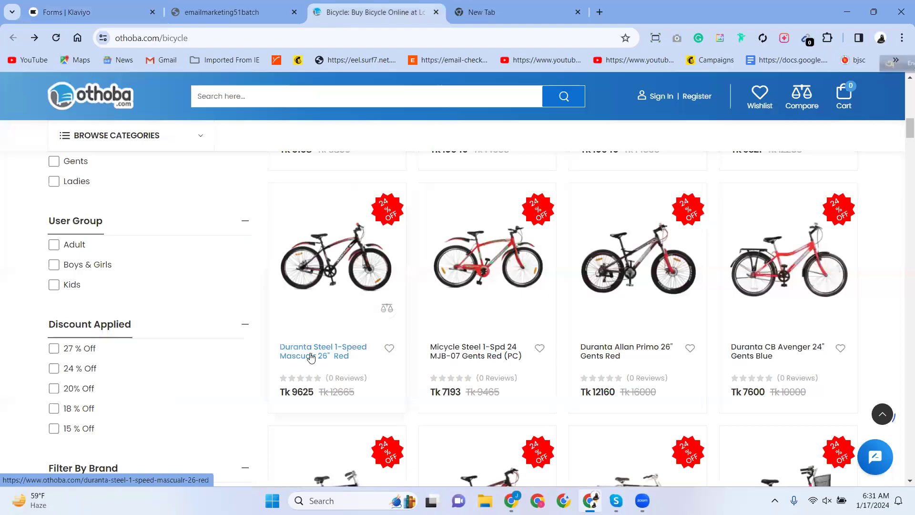
{"action": "left_click", "coordinate": [197, 36]}
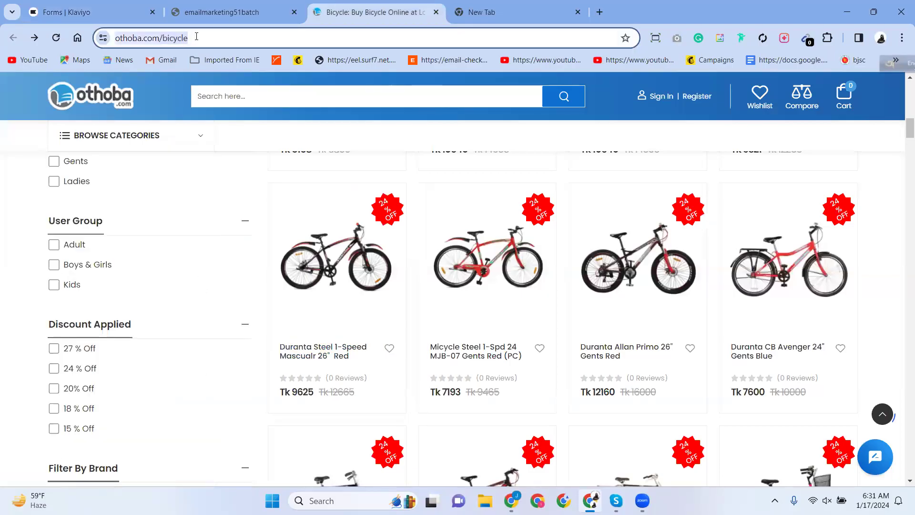
{"action": "left_click", "coordinate": [106, 6]}
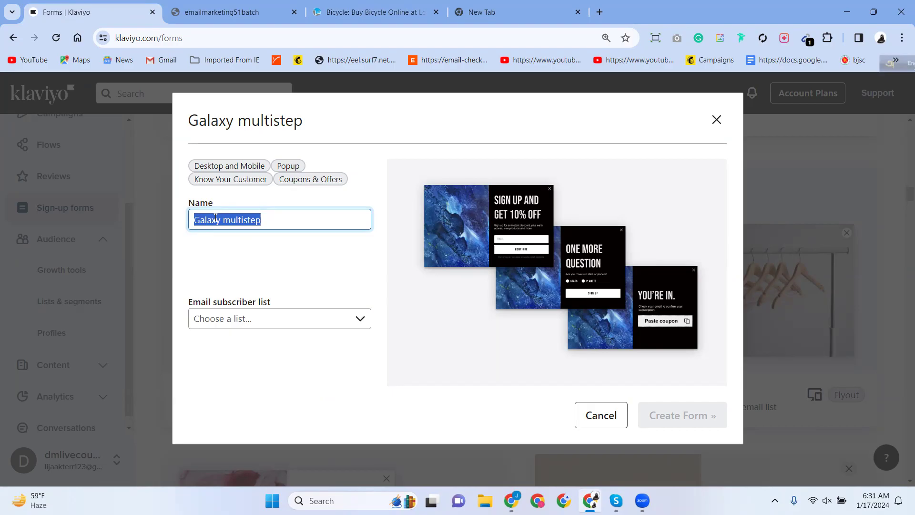
Name the form 'Practice 01', choose the Email Marketing 51 batch list, and create it.
{"action": "type", "text": "Pract"}
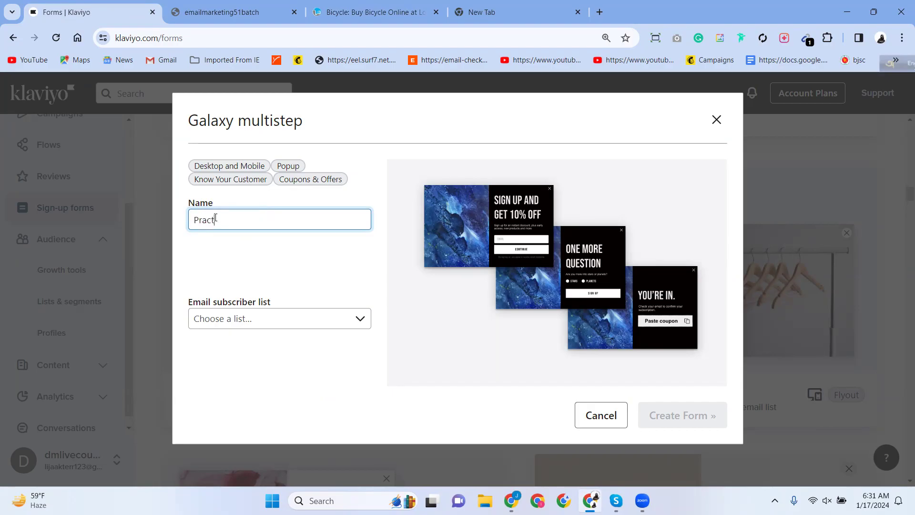
{"action": "type", "text": "ice 01"}
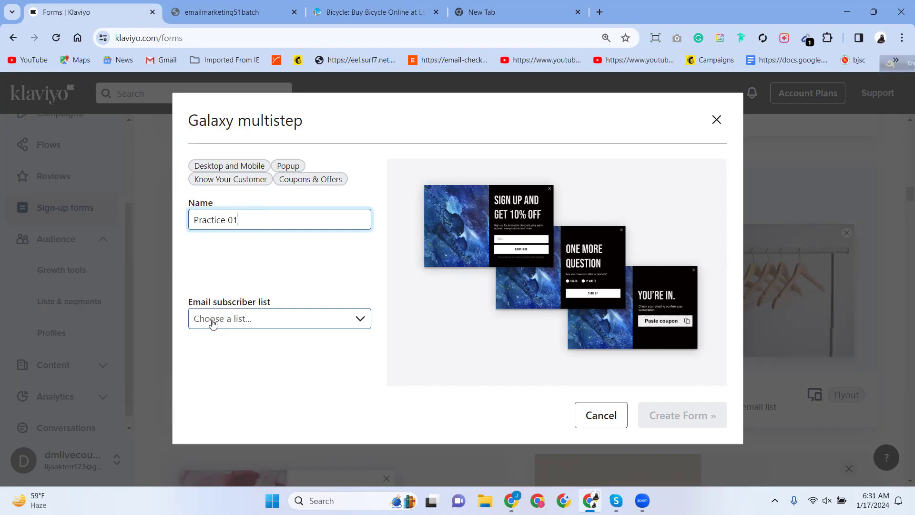
{"action": "left_click", "coordinate": [212, 324]}
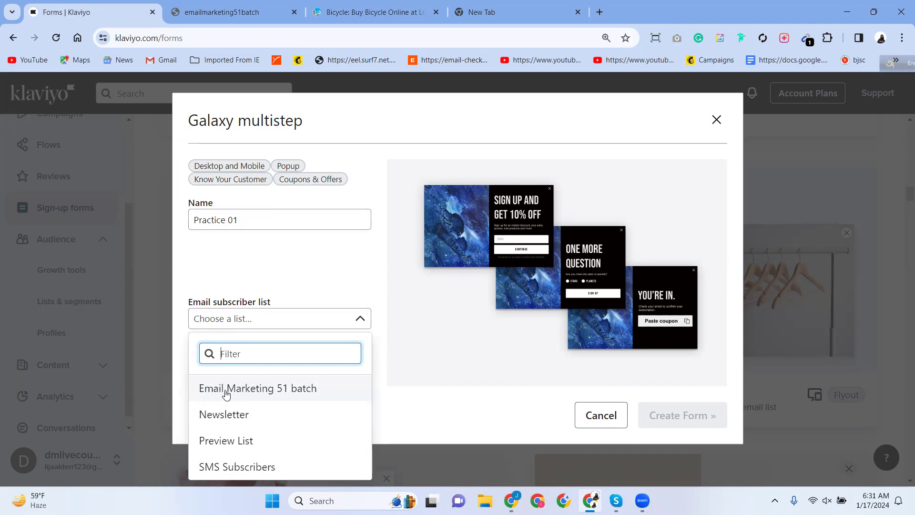
{"action": "left_click", "coordinate": [301, 396]}
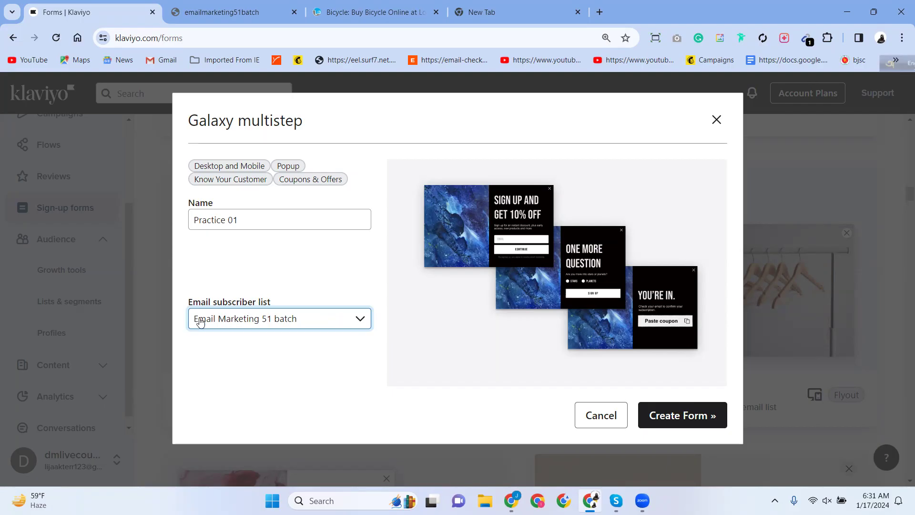
{"action": "left_click", "coordinate": [216, 323]}
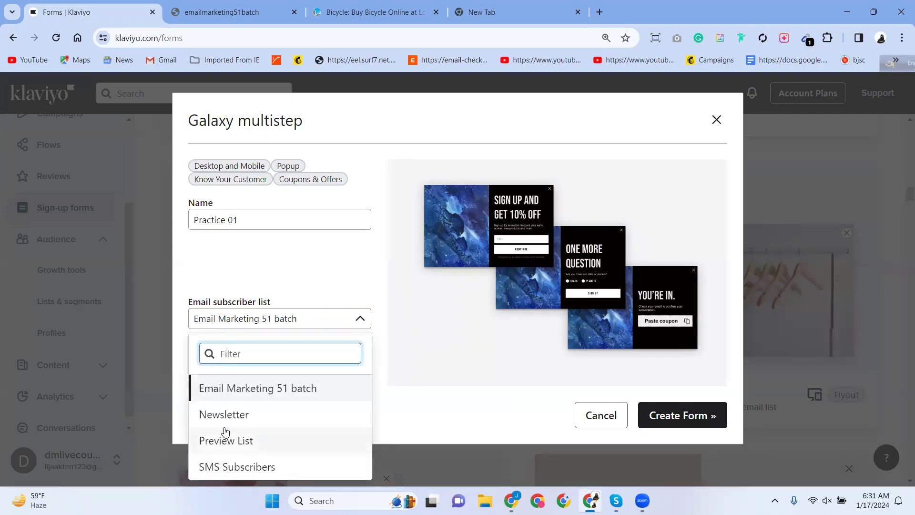
{"action": "left_click", "coordinate": [244, 388]}
{"action": "left_click", "coordinate": [676, 420]}
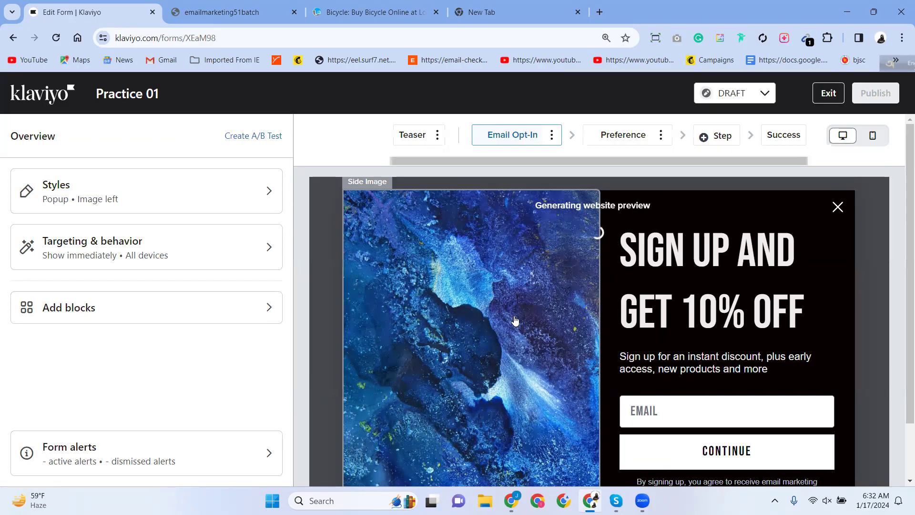
{"action": "scroll", "coordinate": [516, 321], "scroll_direction": "down", "scroll_amount": 2}
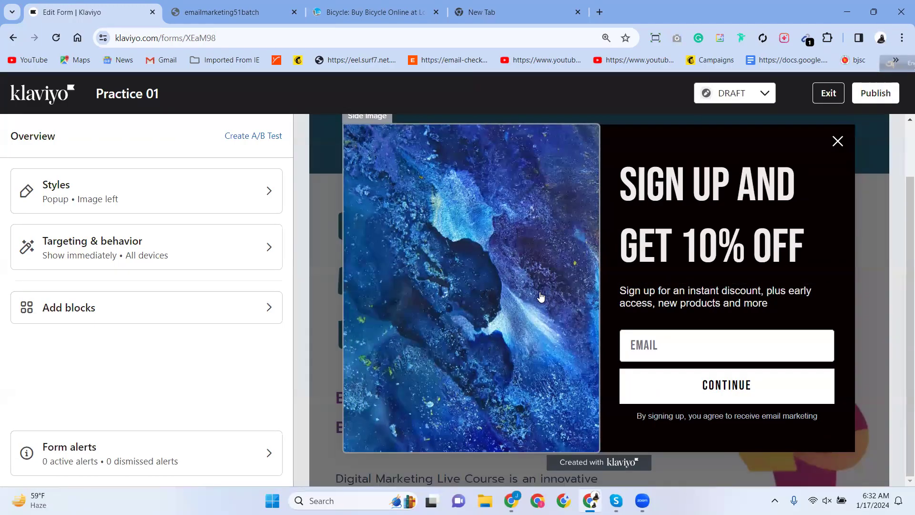
{"action": "scroll", "coordinate": [541, 297], "scroll_direction": "up", "scroll_amount": 2}
{"action": "scroll", "coordinate": [541, 297], "scroll_direction": "down", "scroll_amount": 2}
{"action": "scroll", "coordinate": [570, 332], "scroll_direction": "up", "scroll_amount": 2}
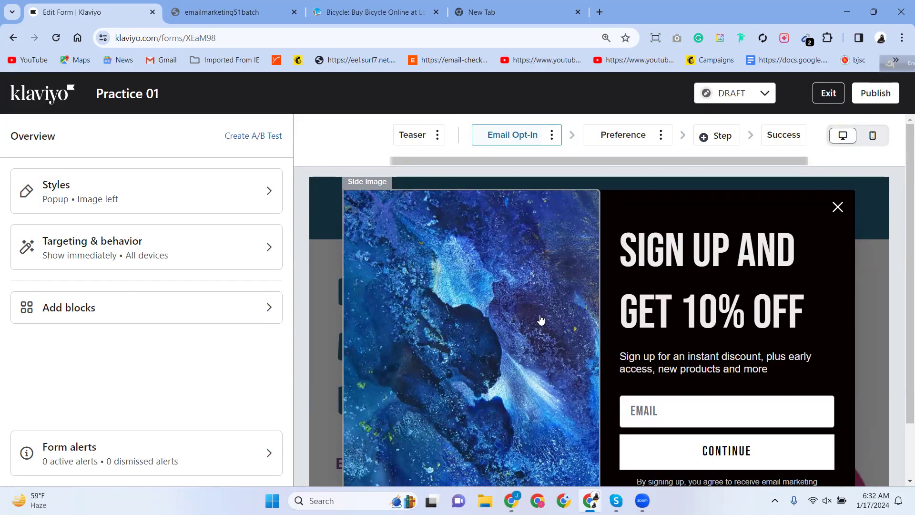
{"action": "scroll", "coordinate": [541, 319], "scroll_direction": "down", "scroll_amount": 1}
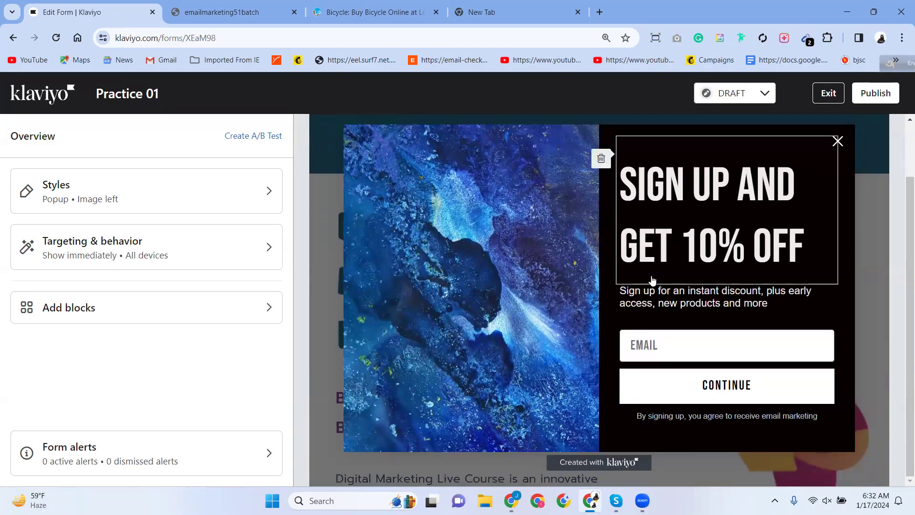
{"action": "scroll", "coordinate": [396, 277], "scroll_direction": "up", "scroll_amount": 1}
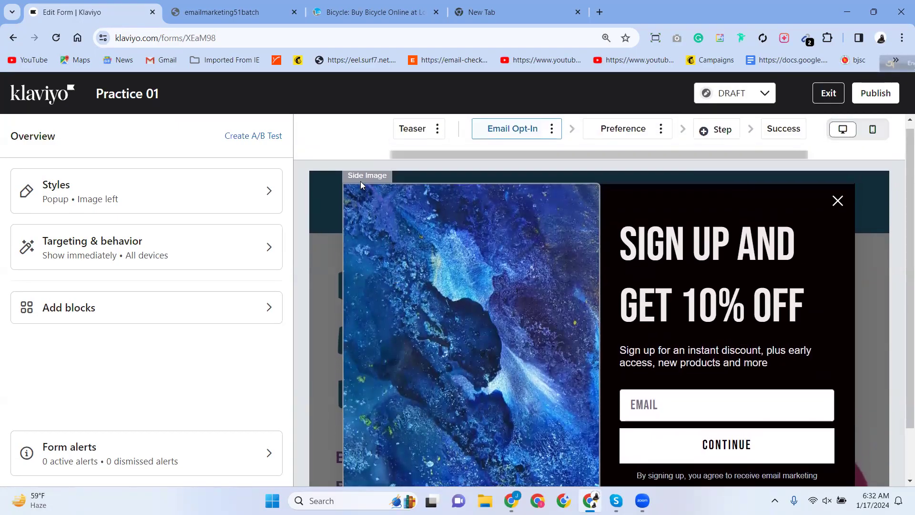
{"action": "left_click", "coordinate": [372, 193]}
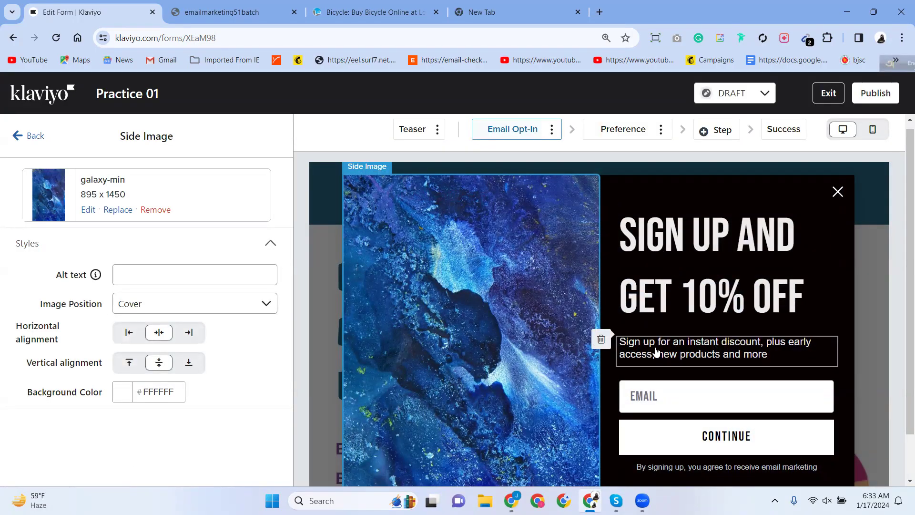
{"action": "scroll", "coordinate": [665, 347], "scroll_direction": "down", "scroll_amount": 1}
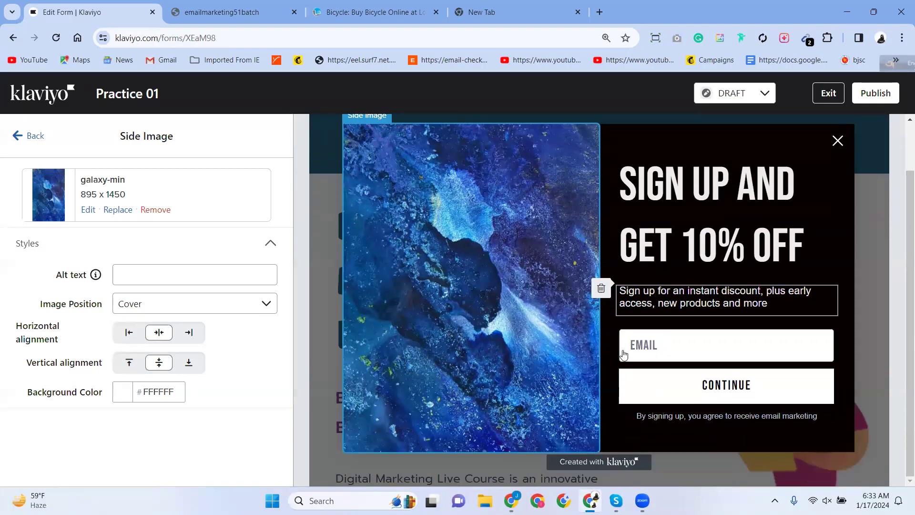
{"action": "left_click", "coordinate": [650, 349]}
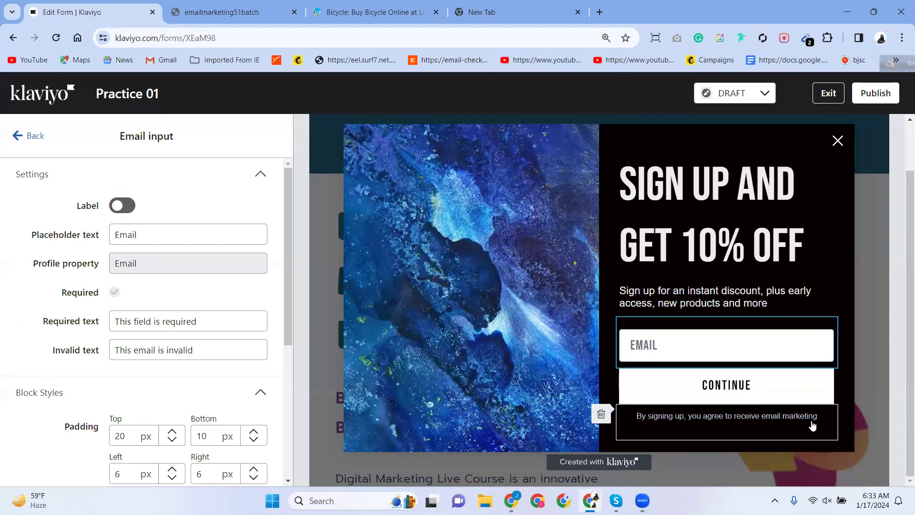
{"action": "scroll", "coordinate": [700, 419], "scroll_direction": "up", "scroll_amount": 1}
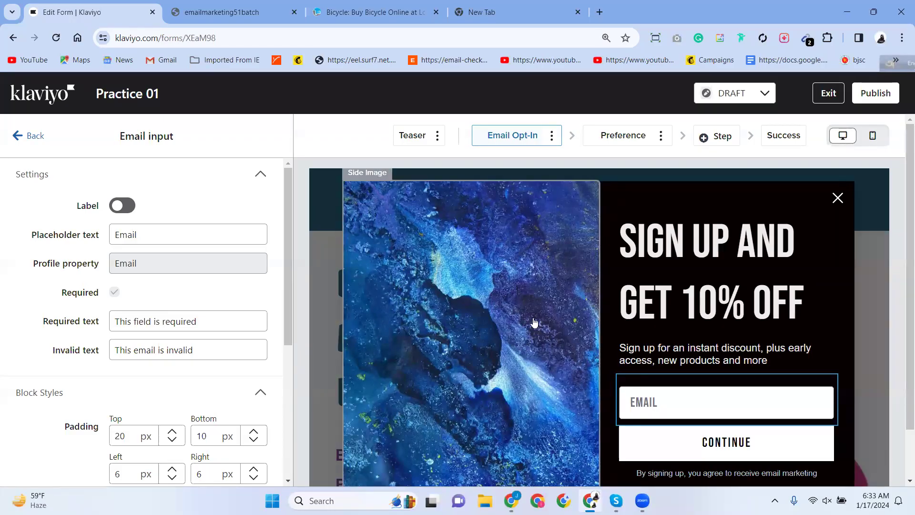
{"action": "left_click", "coordinate": [495, 237]}
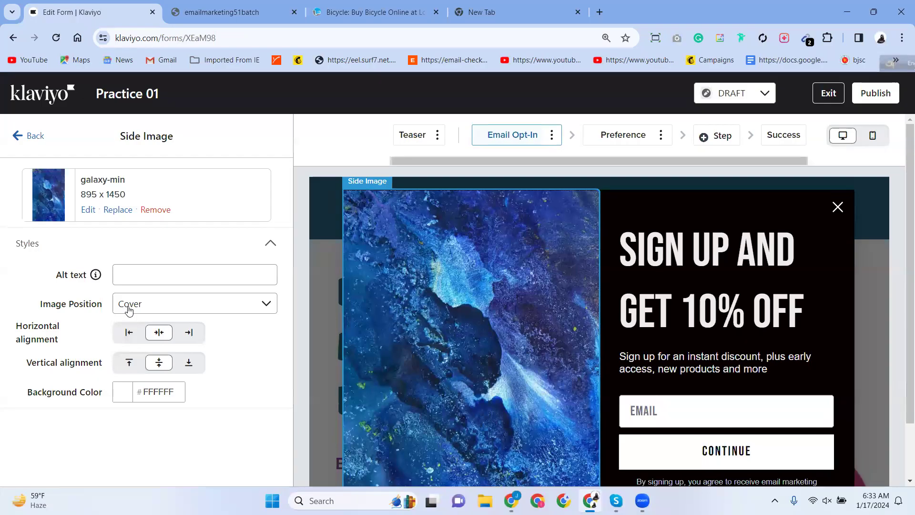
Inspect the heading's settings and select its 'SIGN UP AND GET 10% OFF' text.
{"action": "left_click", "coordinate": [685, 288]}
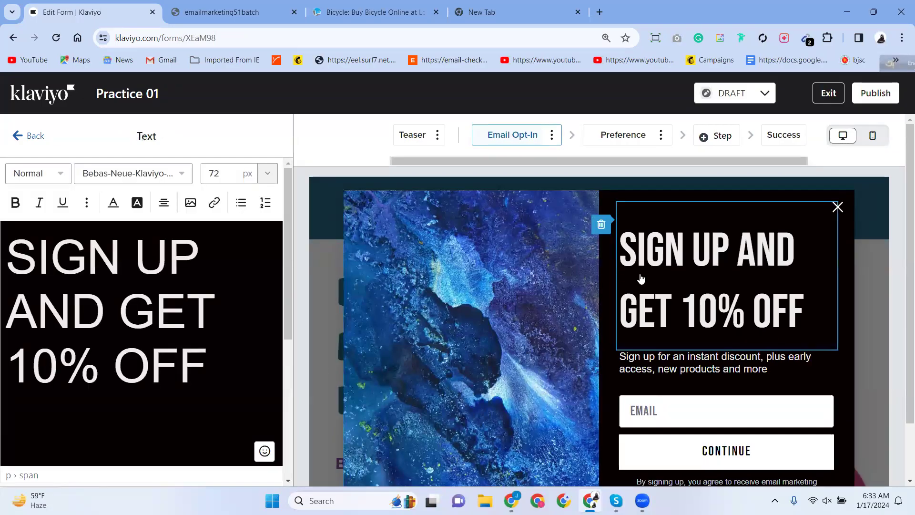
{"action": "scroll", "coordinate": [80, 360], "scroll_direction": "down", "scroll_amount": 4}
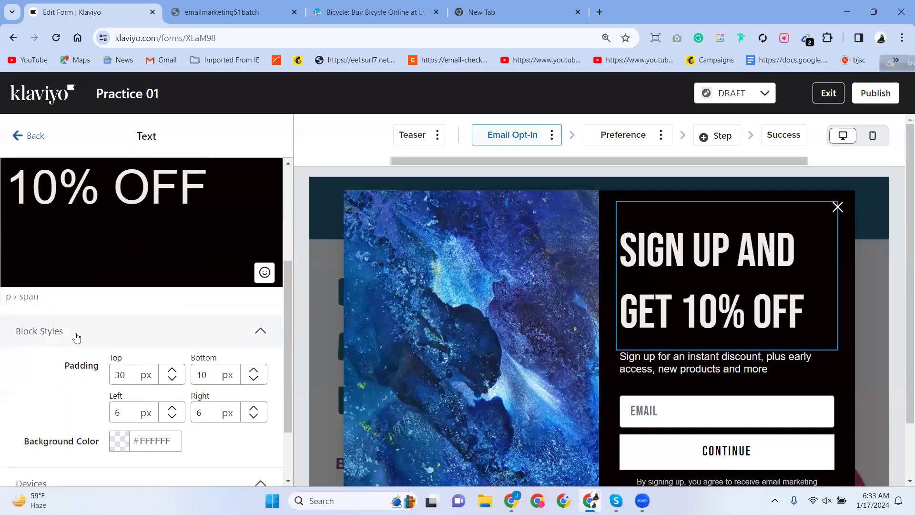
{"action": "scroll", "coordinate": [75, 336], "scroll_direction": "up", "scroll_amount": 3}
{"action": "left_click", "coordinate": [21, 189]}
{"action": "left_click_drag", "start_coordinate": [24, 196], "coordinate": [211, 284]}
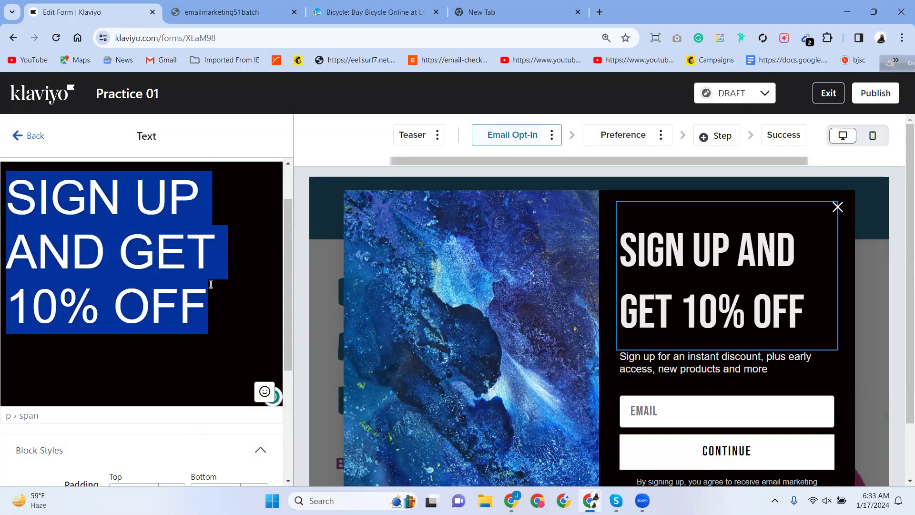
{"action": "scroll", "coordinate": [51, 308], "scroll_direction": "down", "scroll_amount": 3}
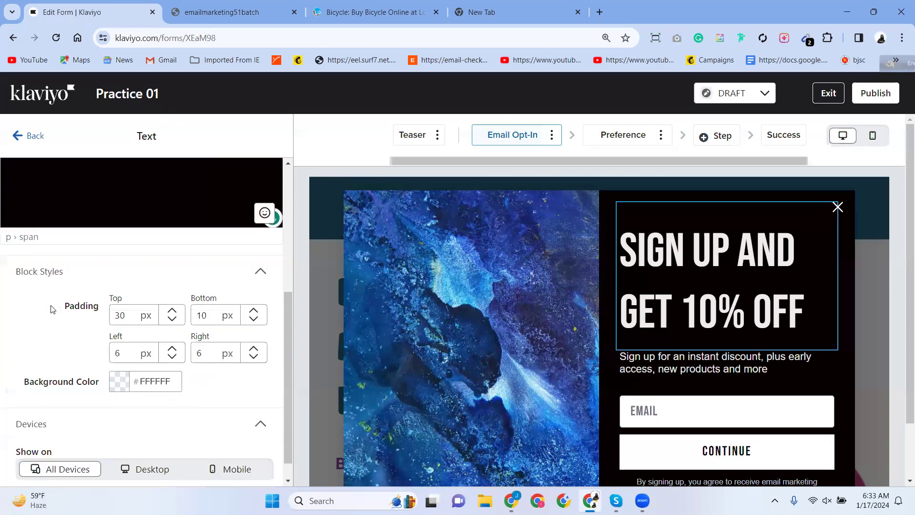
{"action": "scroll", "coordinate": [55, 307], "scroll_direction": "up", "scroll_amount": 3}
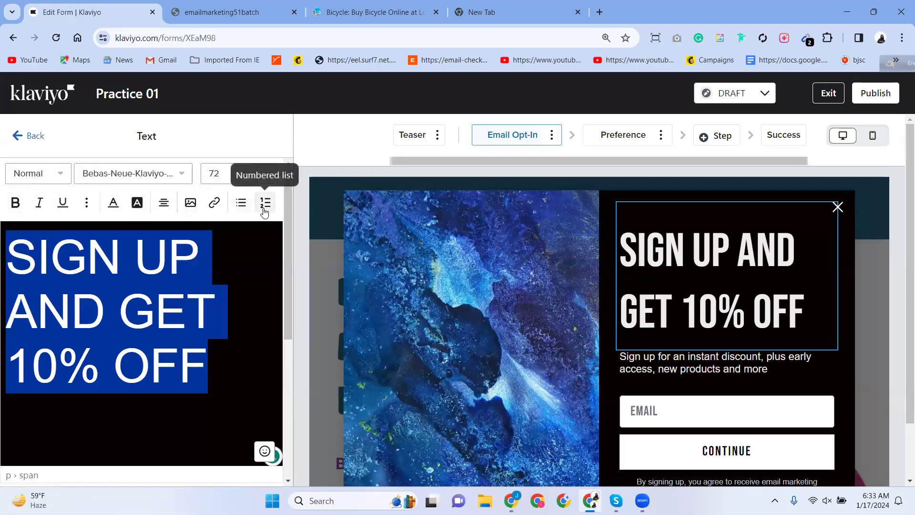
{"action": "scroll", "coordinate": [19, 348], "scroll_direction": "down", "scroll_amount": 5}
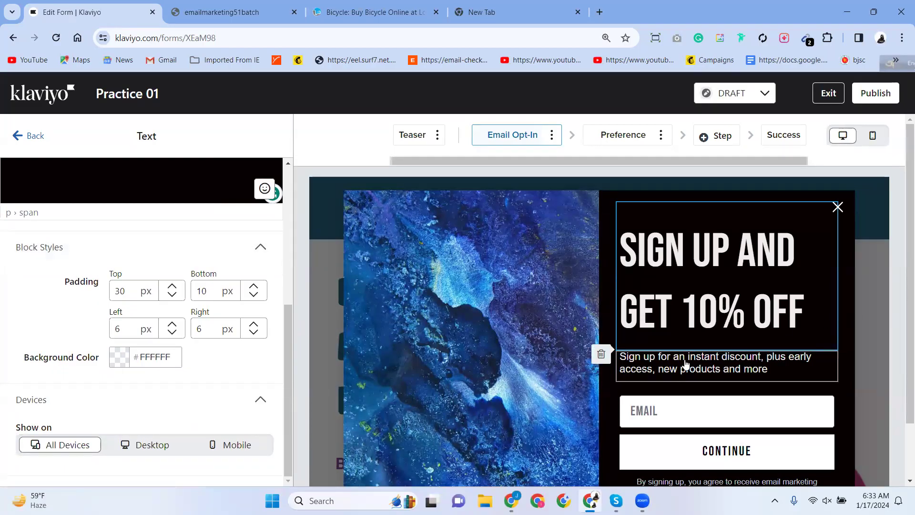
Inspect the subtitle text's settings panel.
{"action": "left_click", "coordinate": [619, 379]}
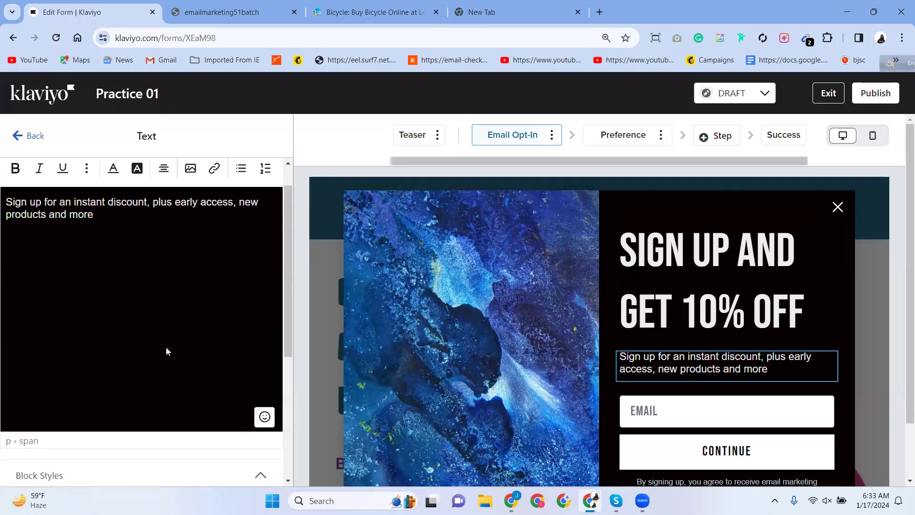
{"action": "scroll", "coordinate": [165, 352], "scroll_direction": "down", "scroll_amount": 5}
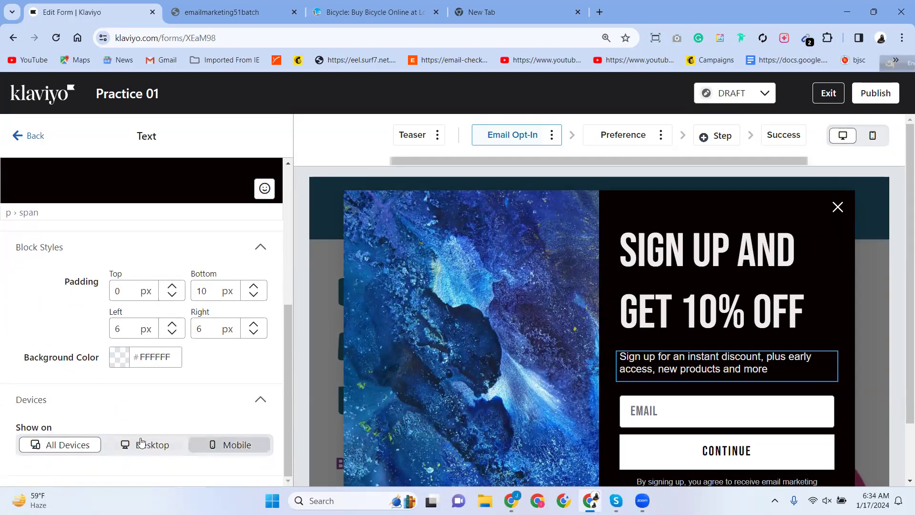
{"action": "scroll", "coordinate": [103, 301], "scroll_direction": "up", "scroll_amount": 5}
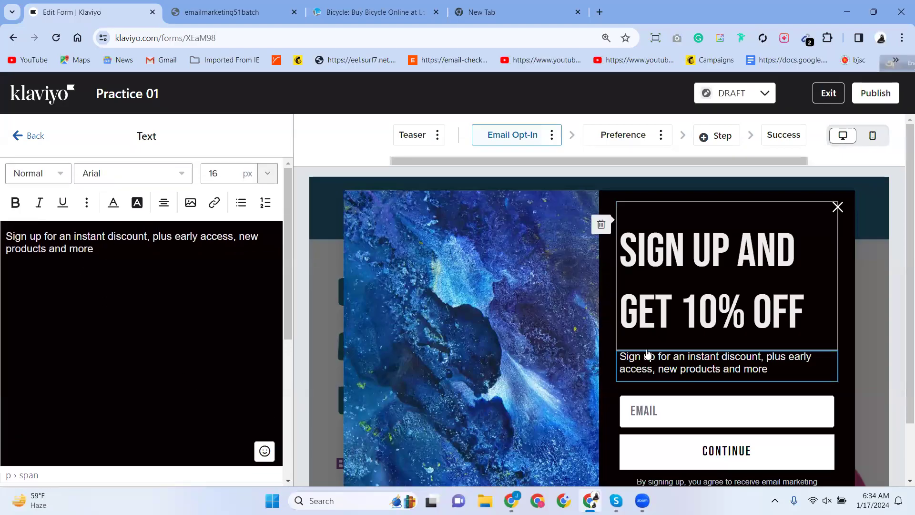
{"action": "scroll", "coordinate": [686, 418], "scroll_direction": "down", "scroll_amount": 3}
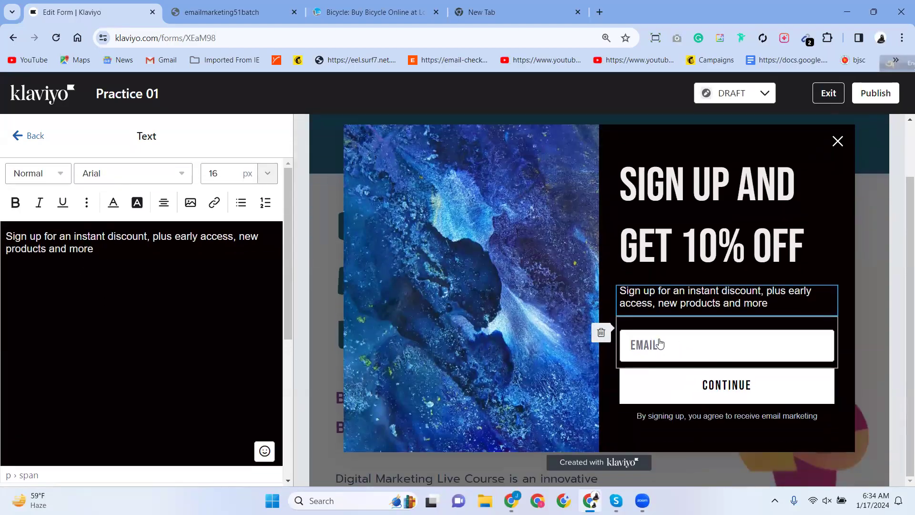
Review the email field's settings, leaving its 'Email' placeholder and validation messages unchanged.
{"action": "left_click", "coordinate": [691, 345]}
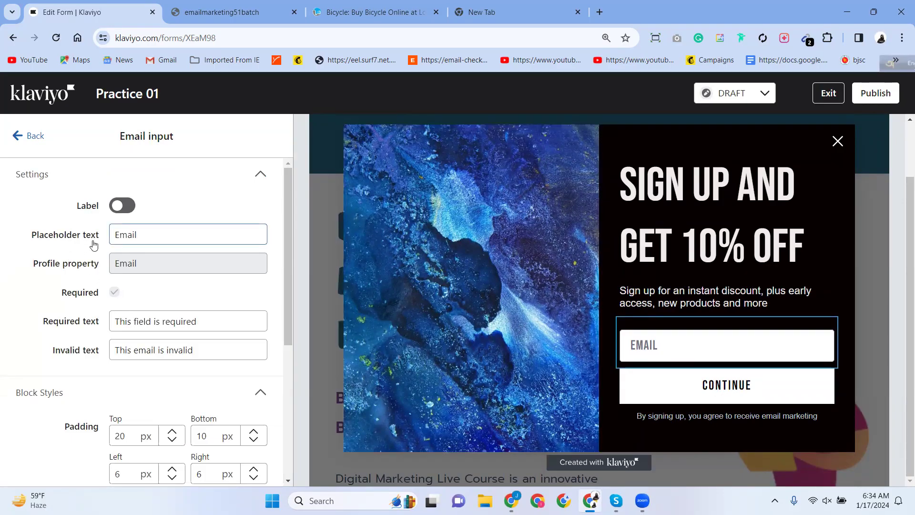
{"action": "left_click", "coordinate": [132, 234]}
{"action": "left_click", "coordinate": [148, 267]}
{"action": "scroll", "coordinate": [141, 320], "scroll_direction": "down", "scroll_amount": 4}
{"action": "scroll", "coordinate": [146, 316], "scroll_direction": "up", "scroll_amount": 4}
{"action": "scroll", "coordinate": [144, 316], "scroll_direction": "down", "scroll_amount": 3}
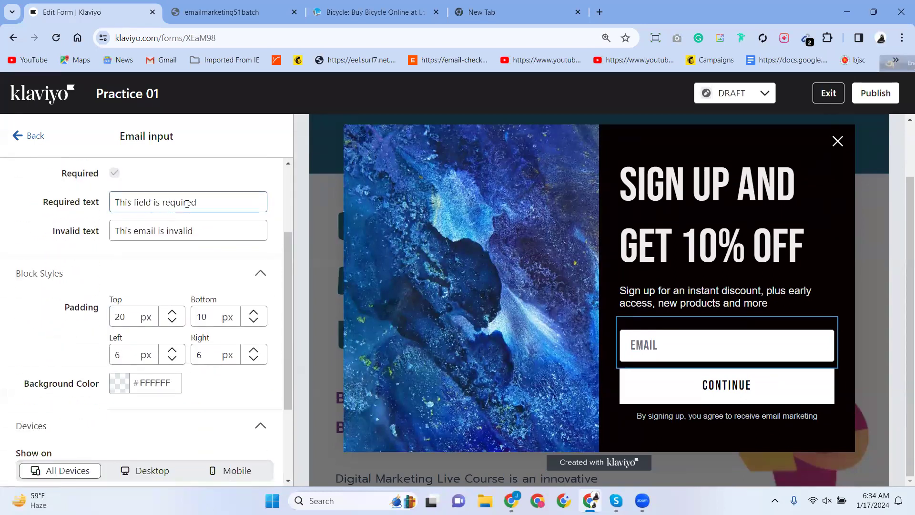
{"action": "scroll", "coordinate": [143, 271], "scroll_direction": "down", "scroll_amount": 3}
{"action": "scroll", "coordinate": [143, 267], "scroll_direction": "up", "scroll_amount": 3}
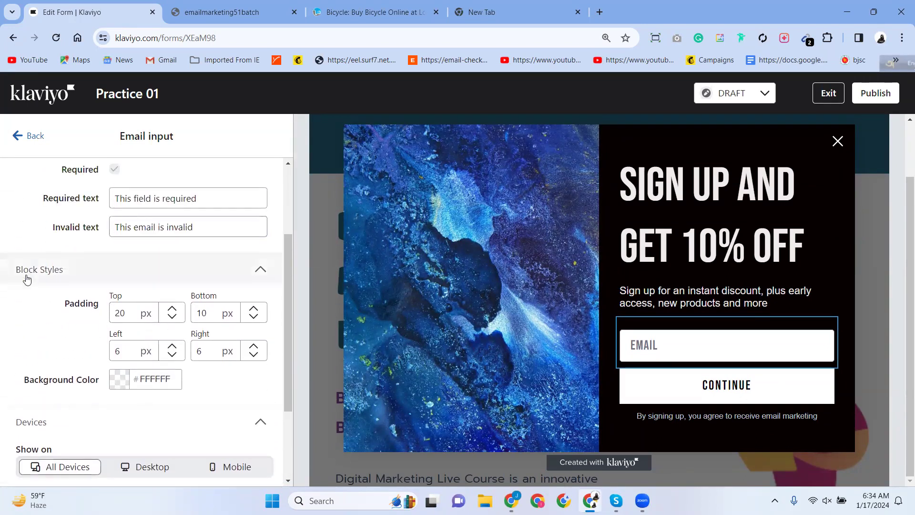
{"action": "scroll", "coordinate": [66, 276], "scroll_direction": "down", "scroll_amount": 3}
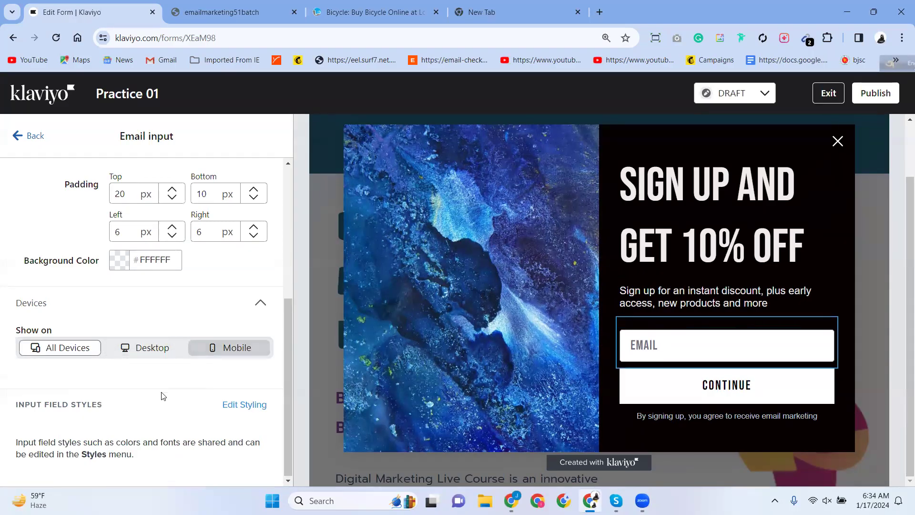
{"action": "scroll", "coordinate": [336, 388], "scroll_direction": "up", "scroll_amount": 3}
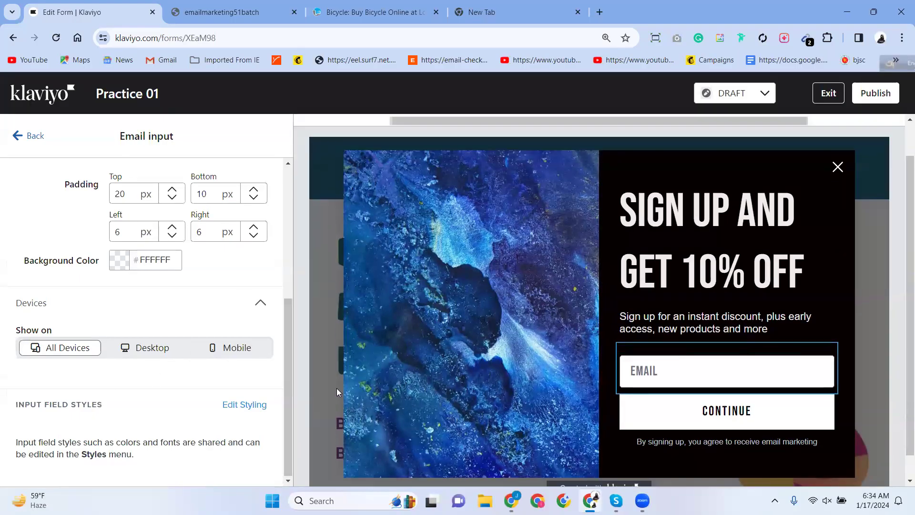
{"action": "scroll", "coordinate": [47, 366], "scroll_direction": "up", "scroll_amount": 5}
{"action": "scroll", "coordinate": [42, 367], "scroll_direction": "down", "scroll_amount": 5}
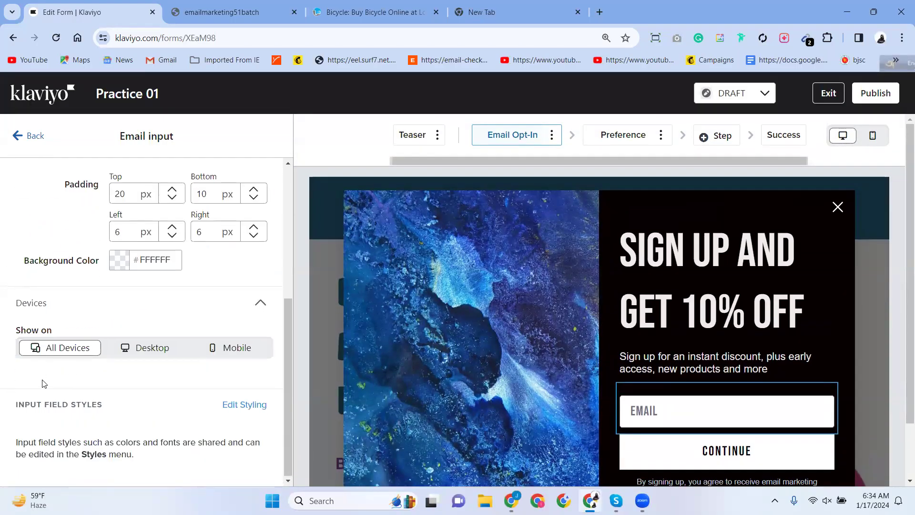
{"action": "scroll", "coordinate": [19, 310], "scroll_direction": "up", "scroll_amount": 5}
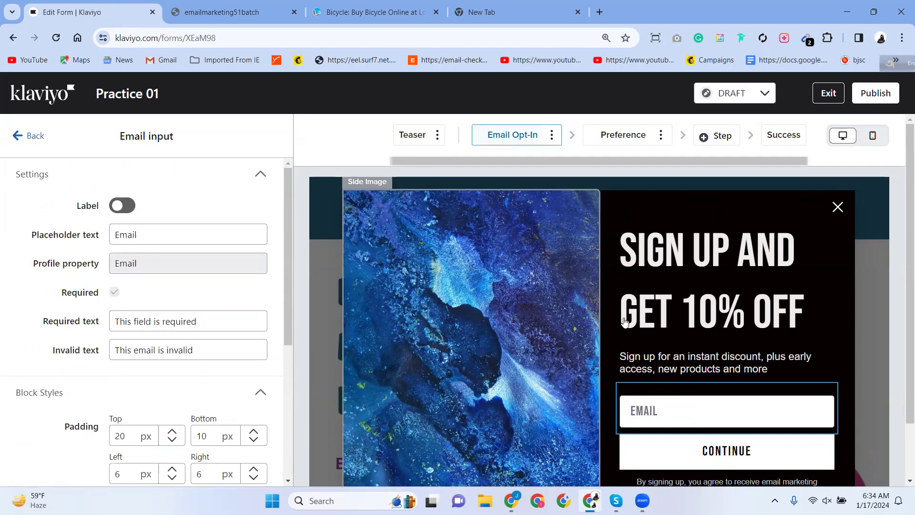
{"action": "scroll", "coordinate": [625, 324], "scroll_direction": "down", "scroll_amount": 1}
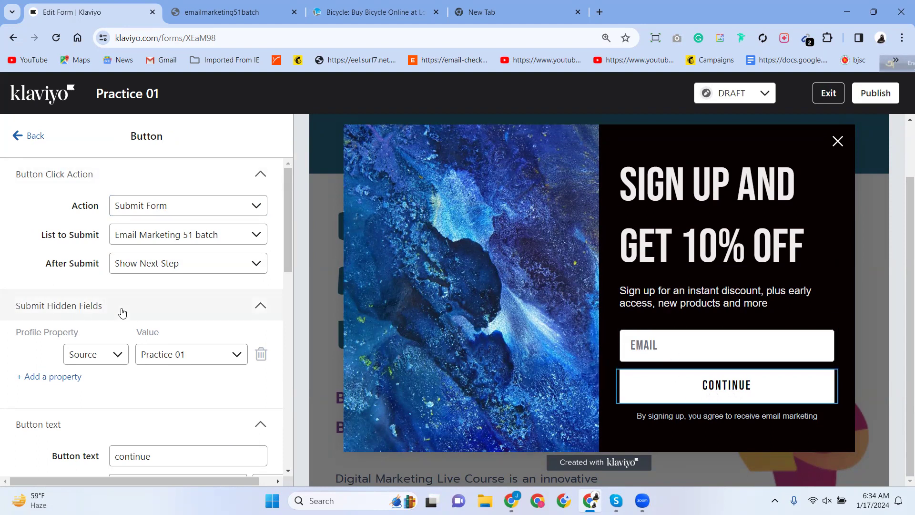
Select the CONTINUE button's label text.
{"action": "scroll", "coordinate": [148, 333], "scroll_direction": "down", "scroll_amount": 5}
{"action": "left_click", "coordinate": [153, 218]}
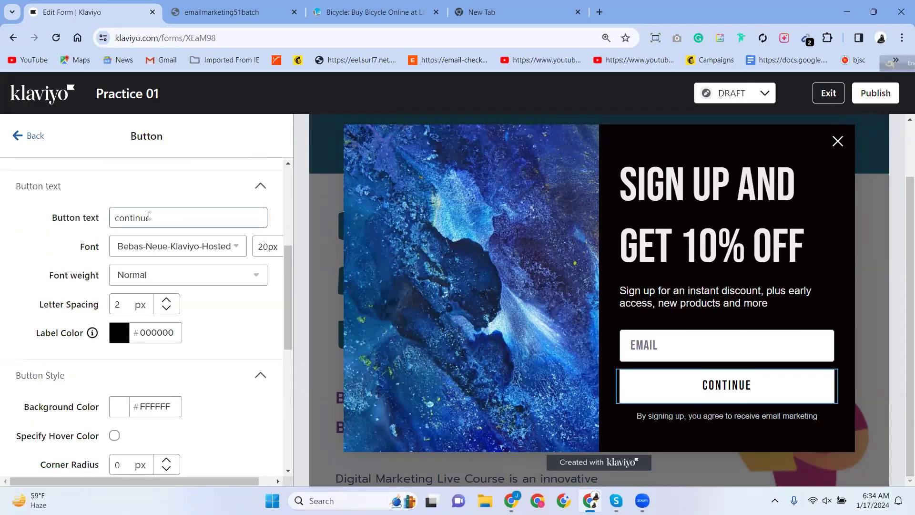
{"action": "left_click_drag", "start_coordinate": [167, 222], "coordinate": [84, 225]}
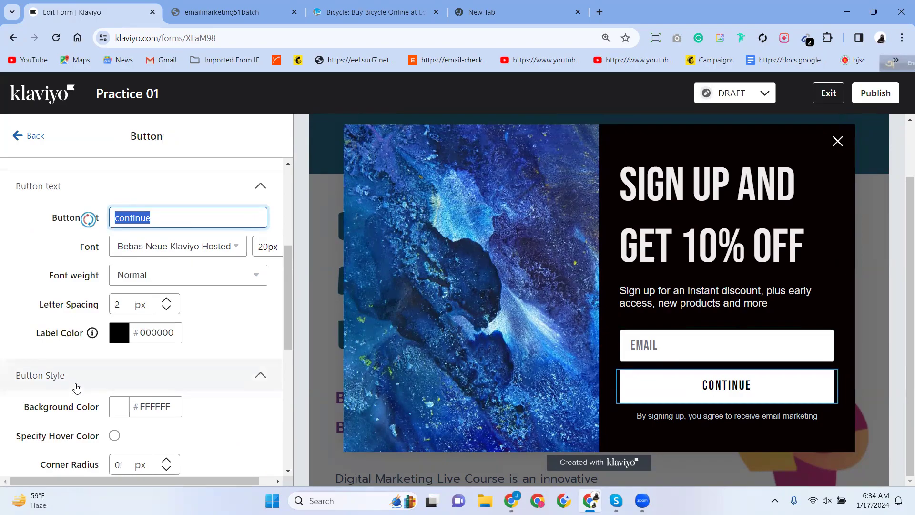
{"action": "scroll", "coordinate": [76, 386], "scroll_direction": "down", "scroll_amount": 5}
{"action": "scroll", "coordinate": [77, 387], "scroll_direction": "up", "scroll_amount": 10}
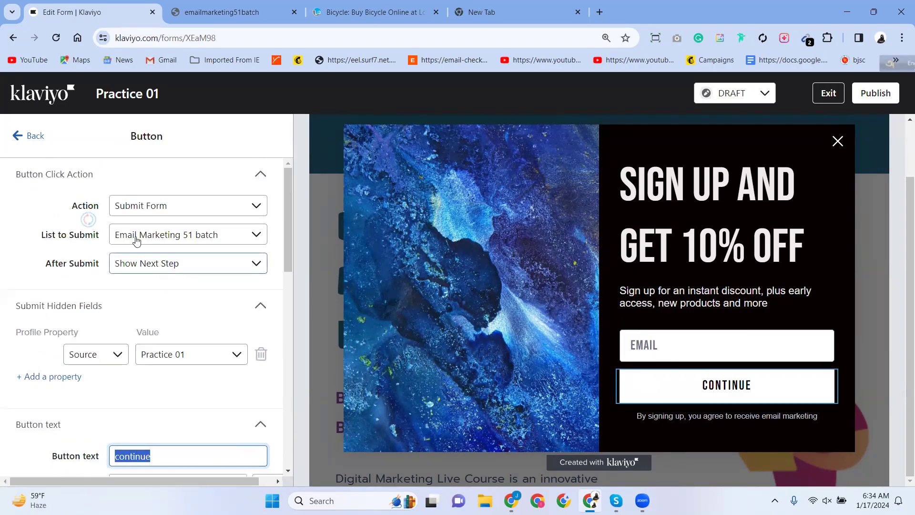
Keep the button submitting to Email Marketing 51 batch, then Show Next Step.
{"action": "left_click", "coordinate": [179, 211]}
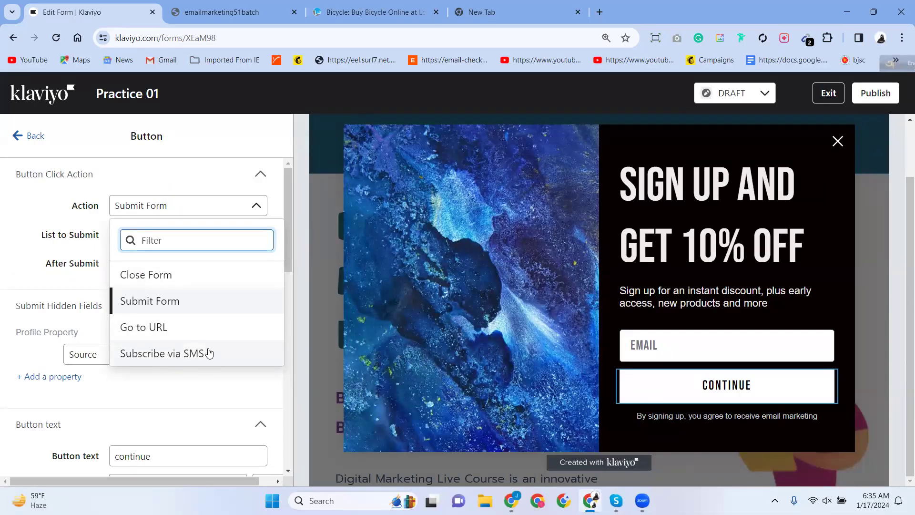
{"action": "left_click", "coordinate": [54, 237]}
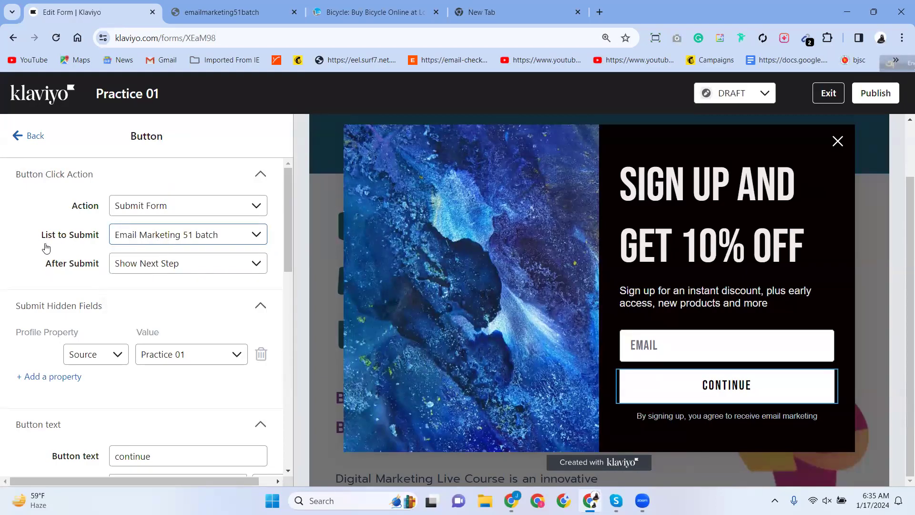
{"action": "left_click", "coordinate": [201, 242]}
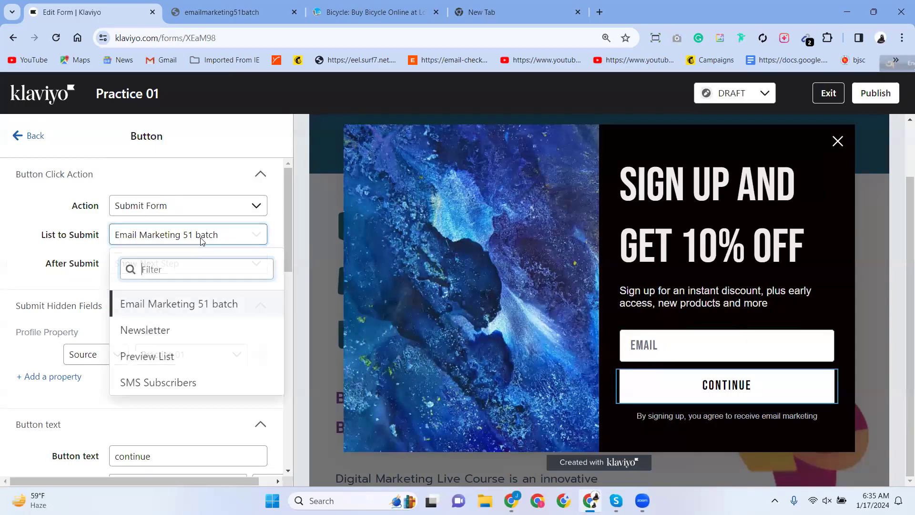
{"action": "left_click", "coordinate": [72, 237]}
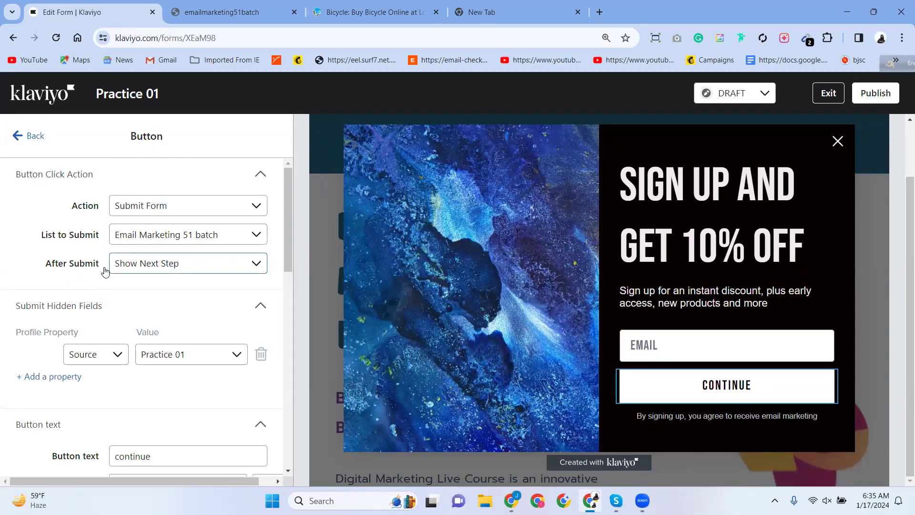
{"action": "left_click", "coordinate": [146, 268]}
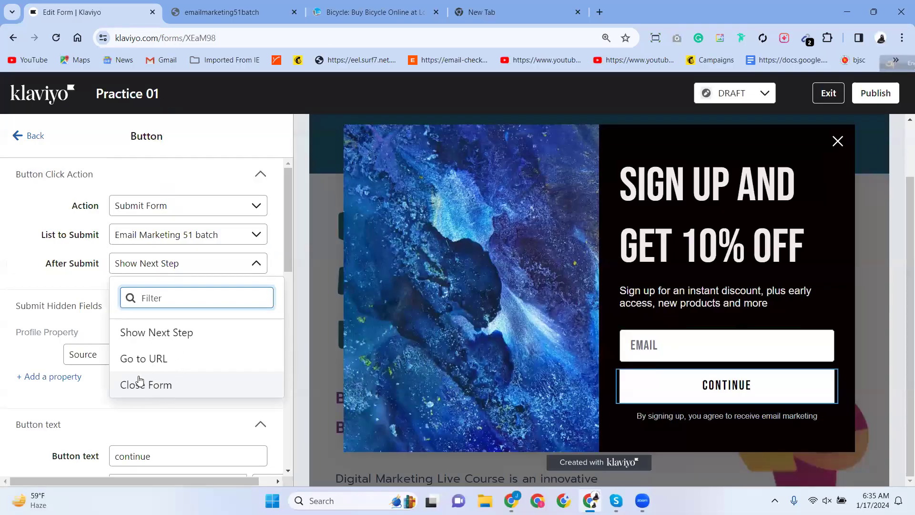
{"action": "left_click", "coordinate": [144, 334]}
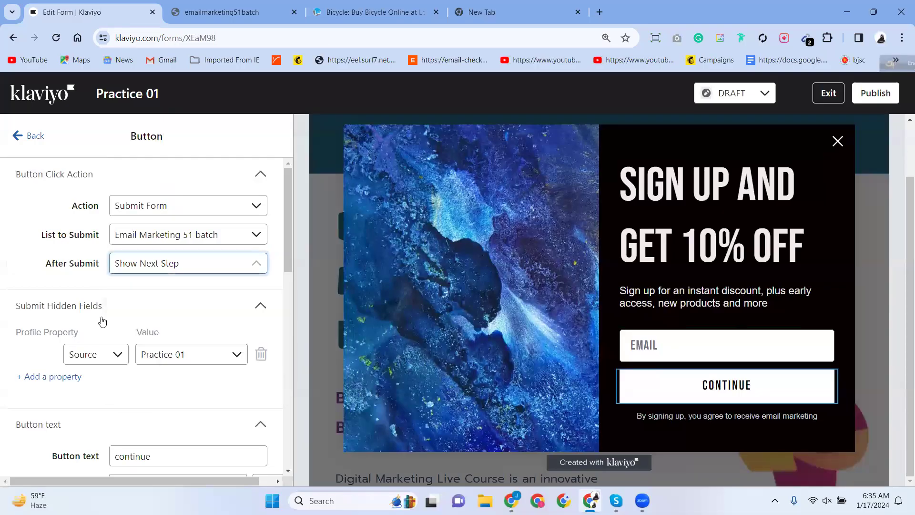
{"action": "left_click", "coordinate": [151, 265]}
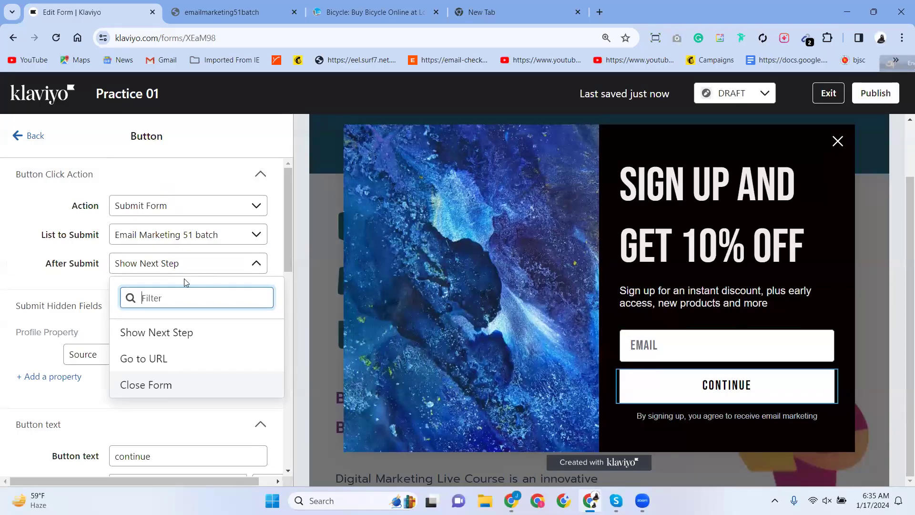
{"action": "left_click", "coordinate": [24, 278]}
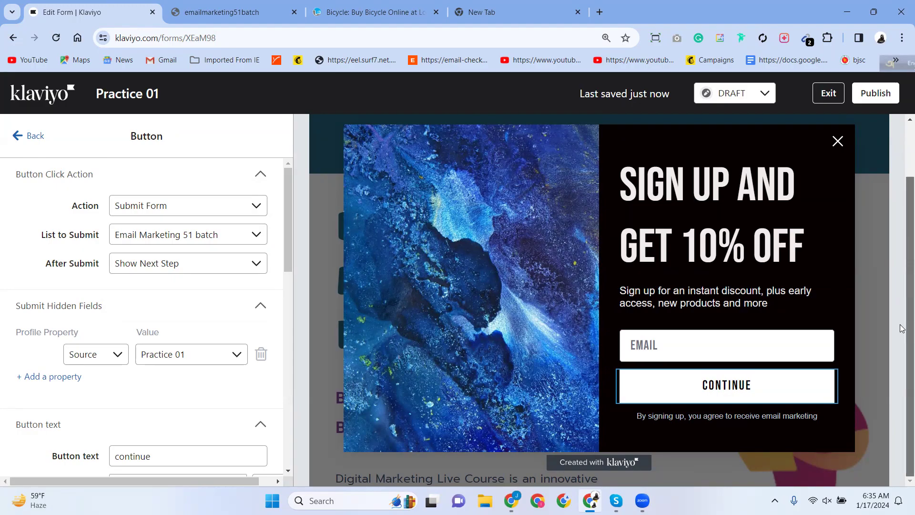
Check the Shopify store tab, then open the popup's galaxy side image settings.
{"action": "left_click", "coordinate": [247, 14]}
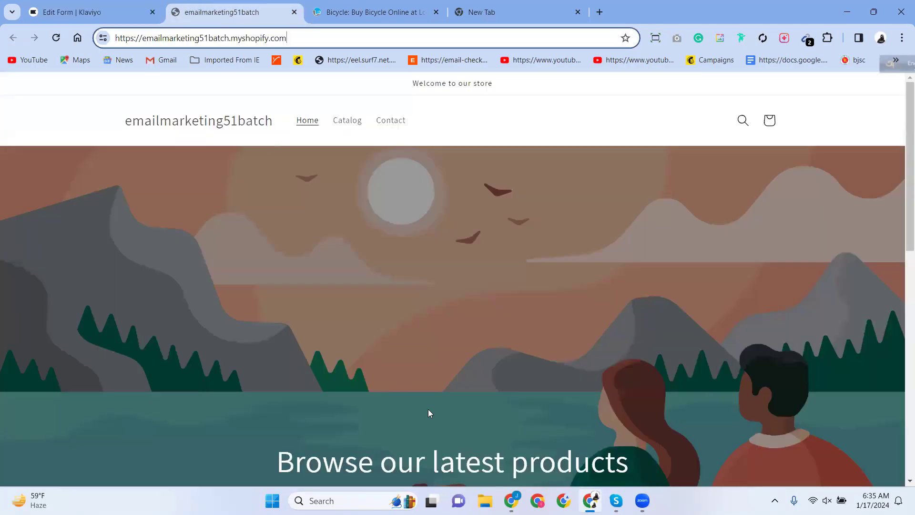
{"action": "scroll", "coordinate": [409, 393], "scroll_direction": "down", "scroll_amount": 10}
{"action": "scroll", "coordinate": [410, 395], "scroll_direction": "up", "scroll_amount": 10}
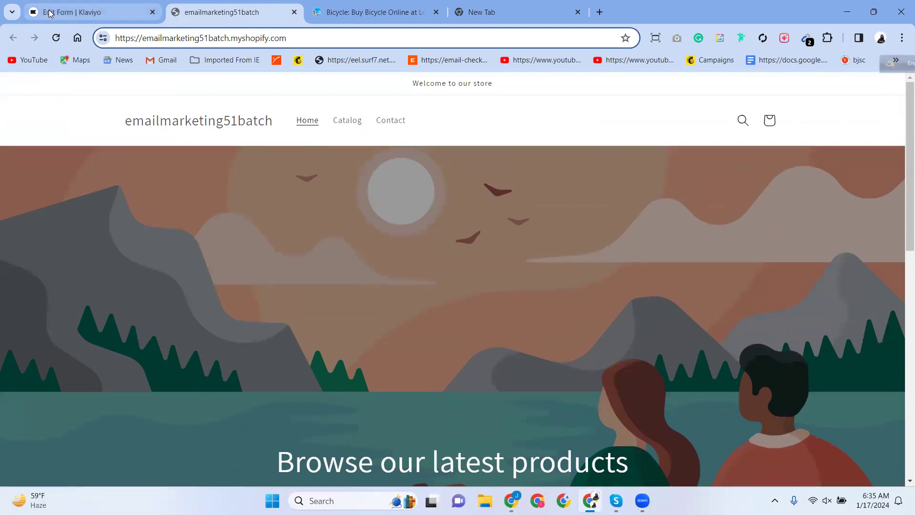
{"action": "left_click", "coordinate": [82, 14]}
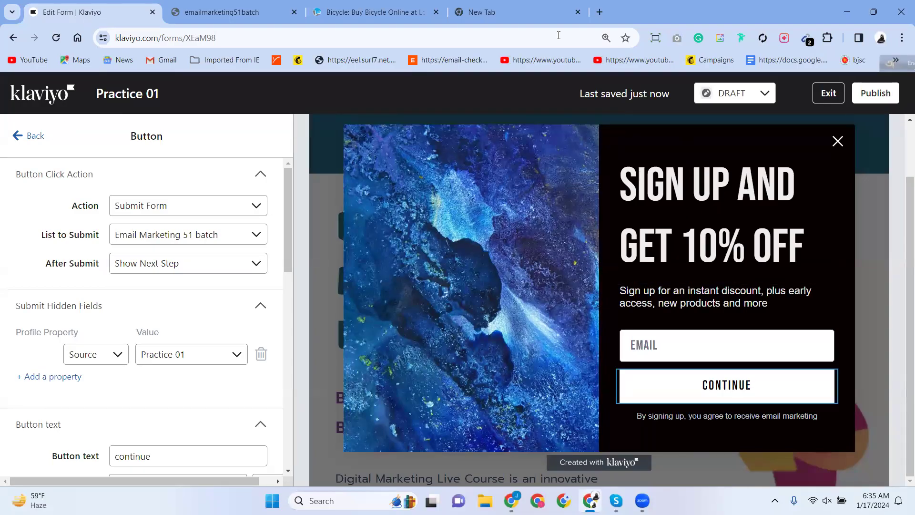
{"action": "left_click", "coordinate": [234, 12]}
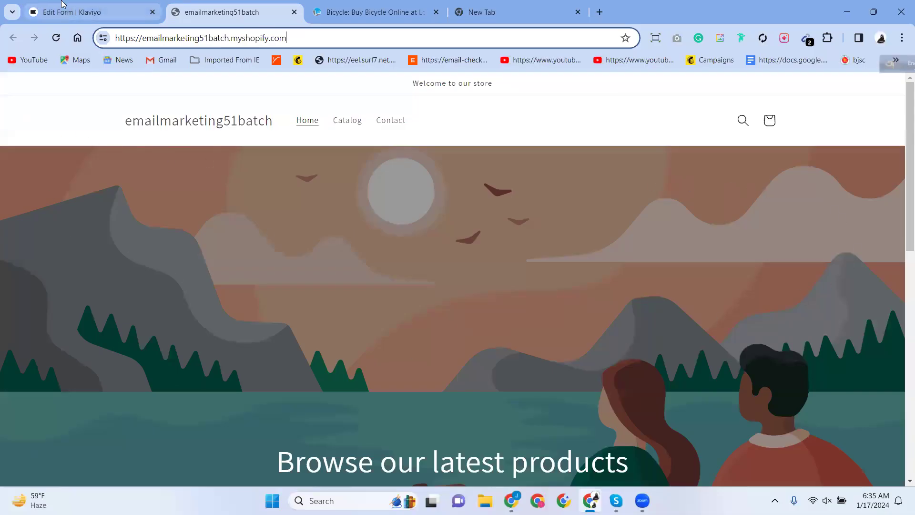
{"action": "left_click", "coordinate": [72, 13]}
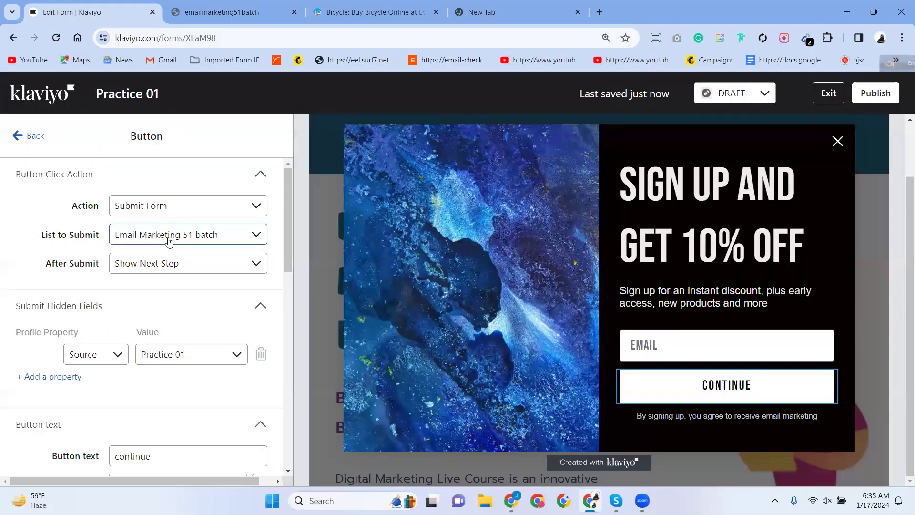
{"action": "left_click", "coordinate": [422, 219]}
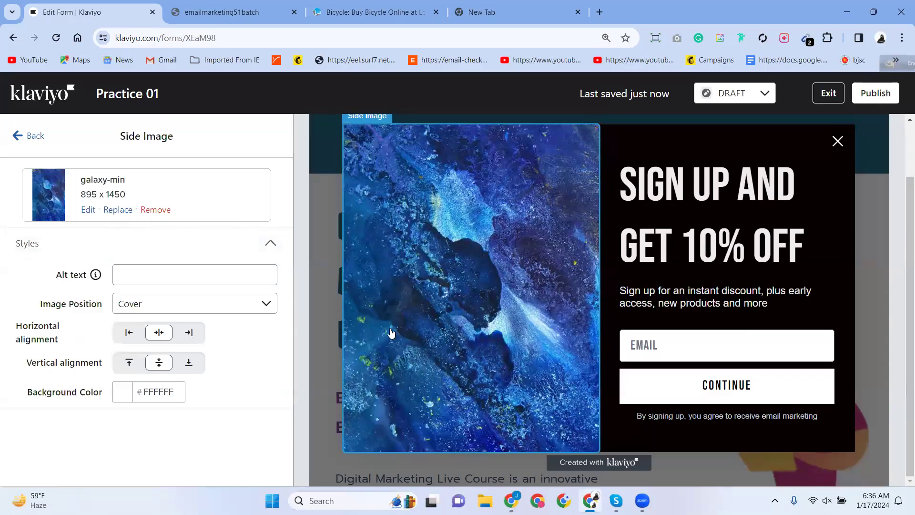
Switch to the othoba bicycle tab with Ctrl+3, scroll it, then go to the blank new tab.
{"action": "scroll", "coordinate": [391, 332], "scroll_direction": "up", "scroll_amount": 1}
{"action": "scroll", "coordinate": [391, 333], "scroll_direction": "down", "scroll_amount": 1}
{"action": "scroll", "coordinate": [369, 333], "scroll_direction": "up", "scroll_amount": 2}
{"action": "key", "text": "ctrl+3"}
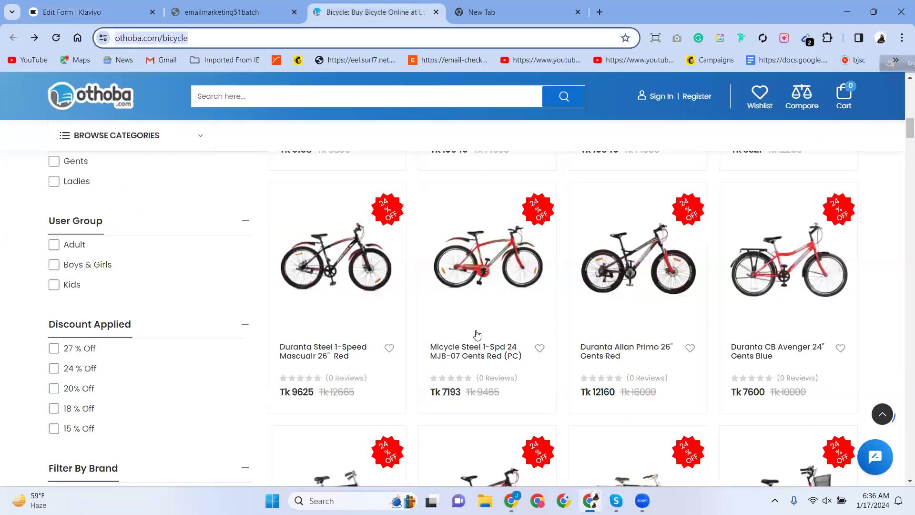
{"action": "scroll", "coordinate": [474, 336], "scroll_direction": "up", "scroll_amount": 10}
{"action": "scroll", "coordinate": [472, 342], "scroll_direction": "down", "scroll_amount": 5}
{"action": "scroll", "coordinate": [471, 342], "scroll_direction": "up", "scroll_amount": 5}
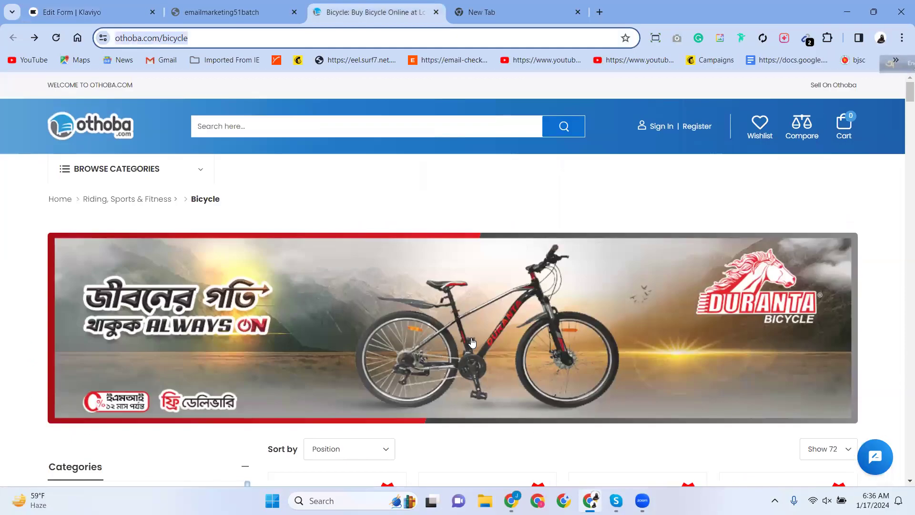
{"action": "left_click", "coordinate": [472, 20]}
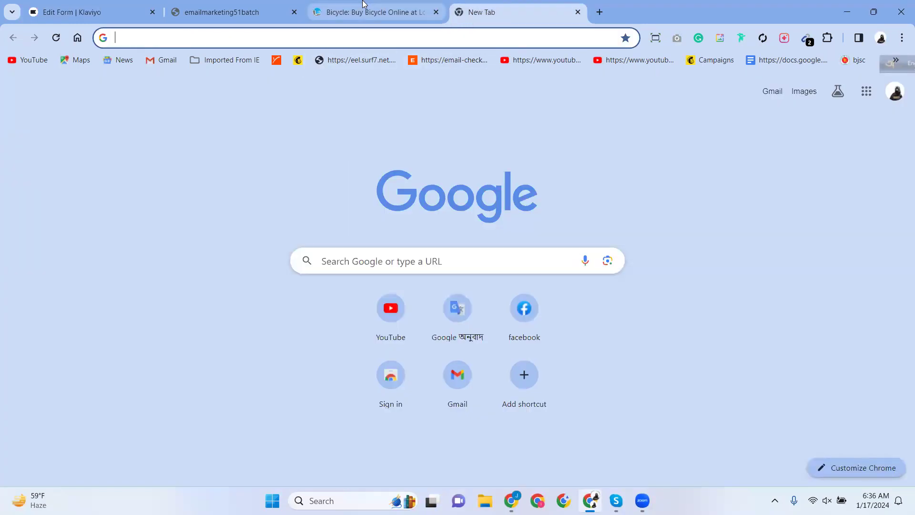
Search Google for 'children clothe' and close the bicycle shop tab.
{"action": "left_click", "coordinate": [167, 38]}
{"action": "type", "text": "child"}
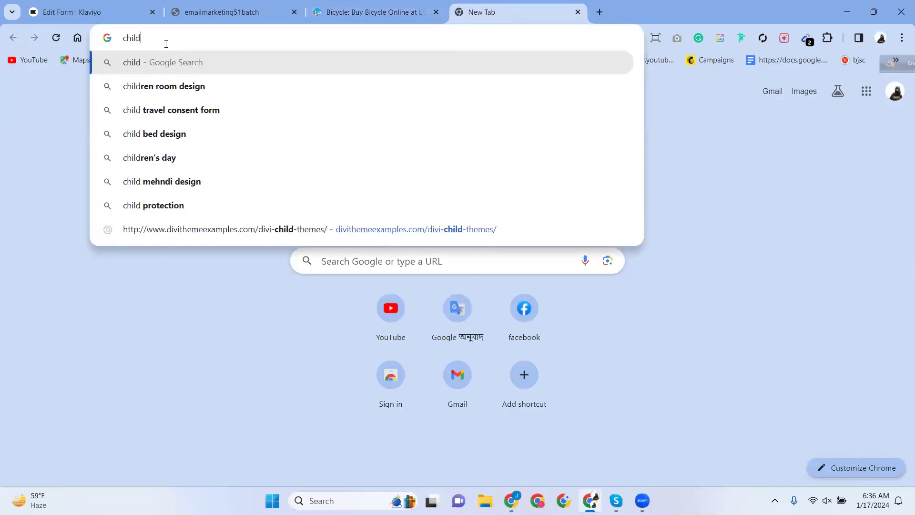
{"action": "type", "text": "ren"}
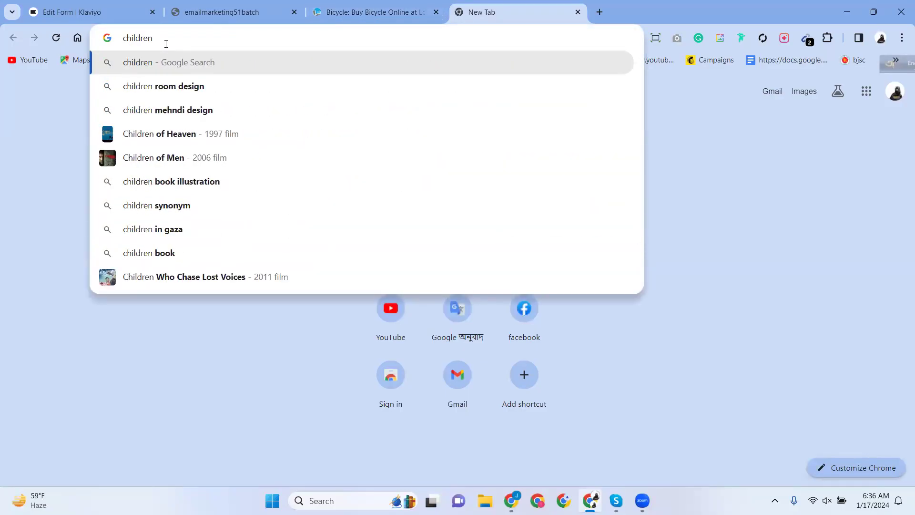
{"action": "type", "text": " cloth"}
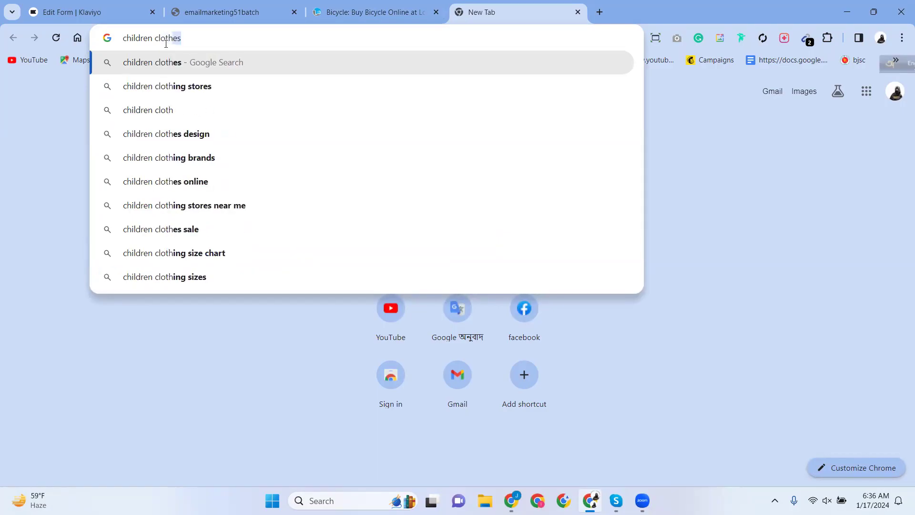
{"action": "type", "text": "e"}
{"action": "key", "text": "Return"}
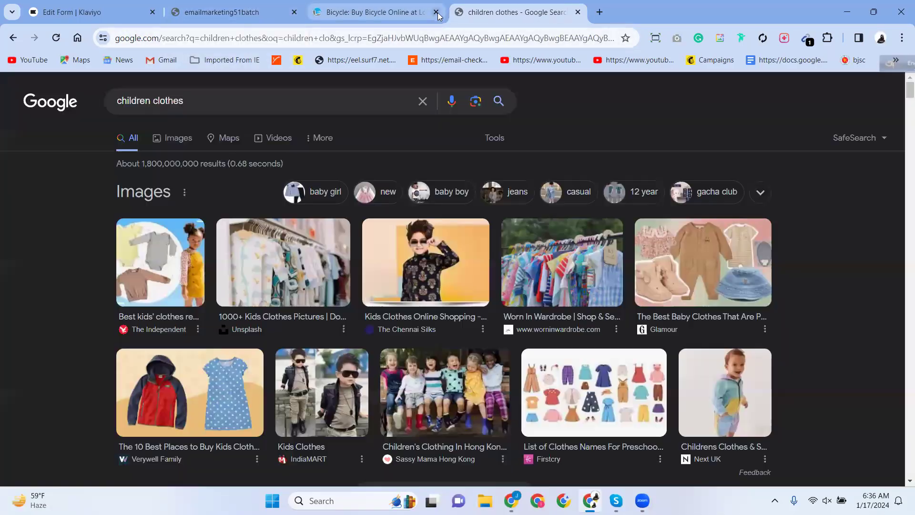
{"action": "left_click", "coordinate": [437, 12]}
{"action": "scroll", "coordinate": [237, 286], "scroll_direction": "down", "scroll_amount": 7}
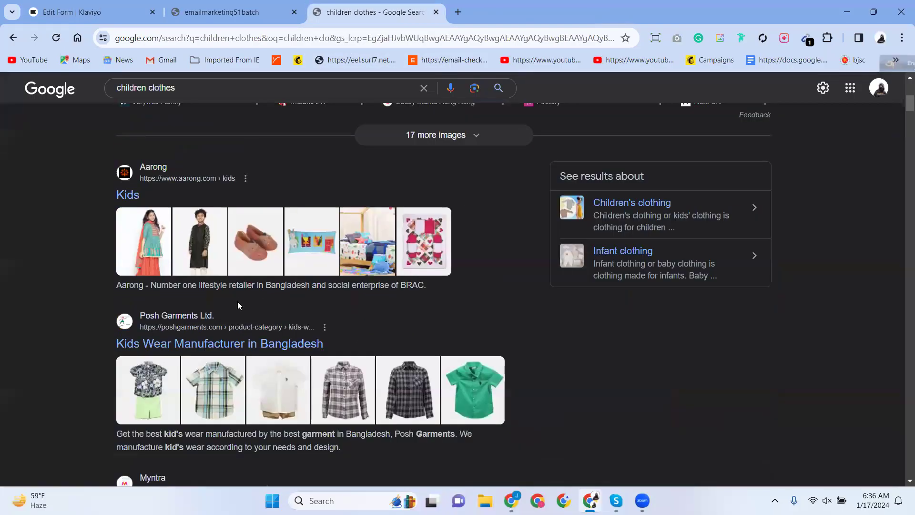
Open the Aarong Kids search result in a new tab.
{"action": "right_click", "coordinate": [154, 168]}
{"action": "left_click", "coordinate": [181, 181]}
{"action": "scroll", "coordinate": [178, 320], "scroll_direction": "down", "scroll_amount": 7}
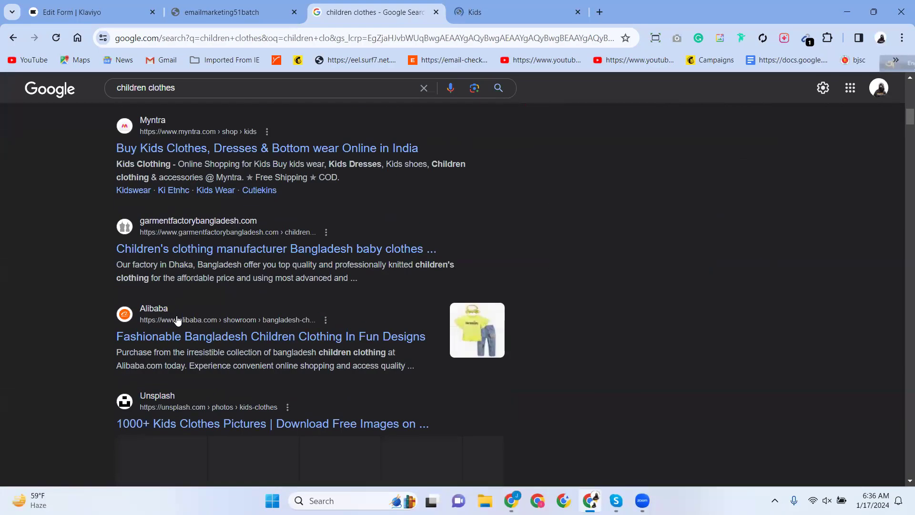
{"action": "scroll", "coordinate": [177, 321], "scroll_direction": "down", "scroll_amount": 15}
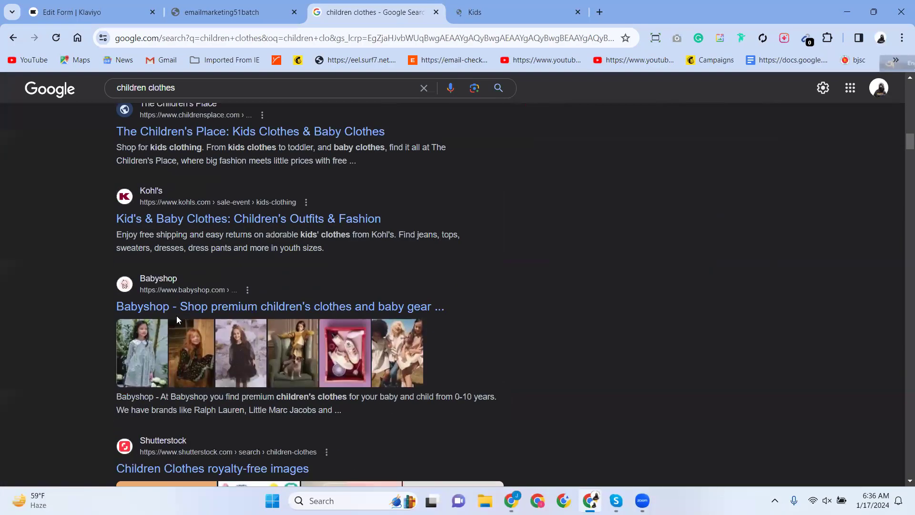
{"action": "scroll", "coordinate": [176, 315], "scroll_direction": "down", "scroll_amount": 6}
{"action": "scroll", "coordinate": [181, 285], "scroll_direction": "up", "scroll_amount": 5}
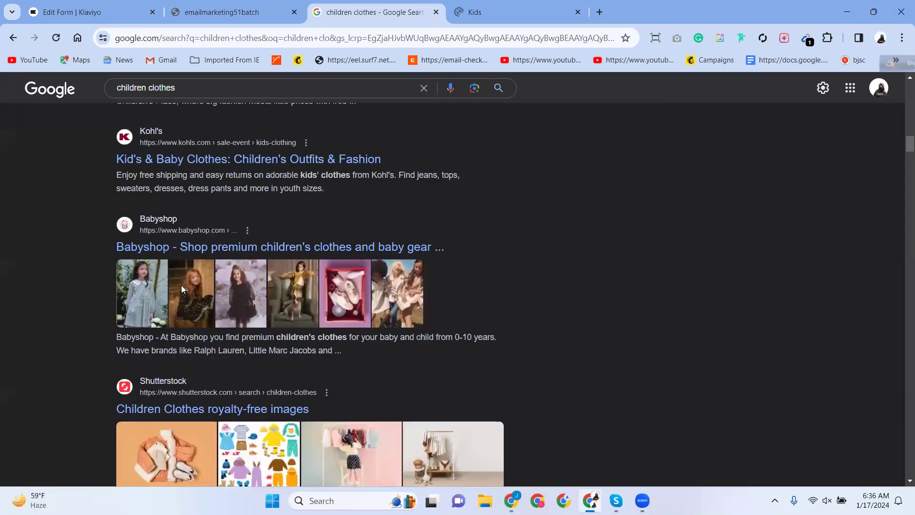
Open the Babyshop result in a new tab and switch to the Aarong Kids page.
{"action": "right_click", "coordinate": [167, 249]}
{"action": "right_click", "coordinate": [162, 218]}
{"action": "left_click", "coordinate": [186, 230]}
{"action": "scroll", "coordinate": [257, 281], "scroll_direction": "down", "scroll_amount": 8}
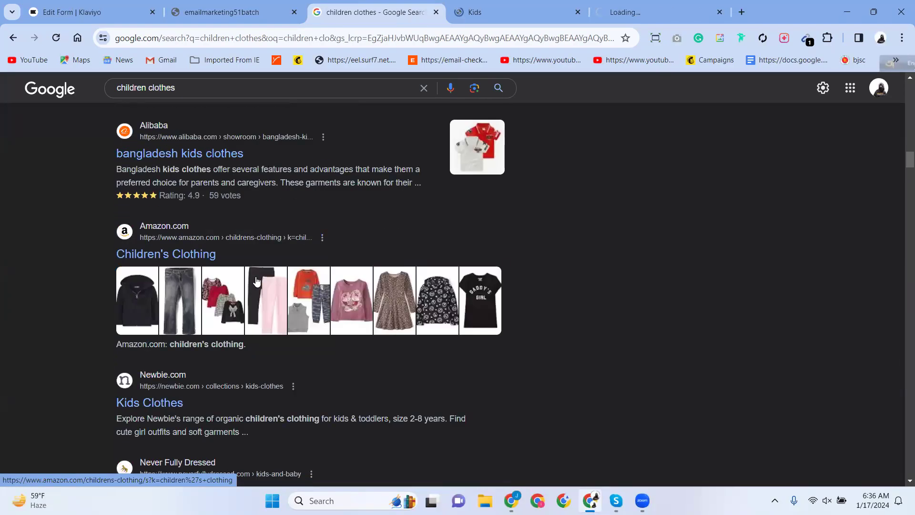
{"action": "scroll", "coordinate": [257, 282], "scroll_direction": "down", "scroll_amount": 6}
{"action": "left_click", "coordinate": [465, 15]}
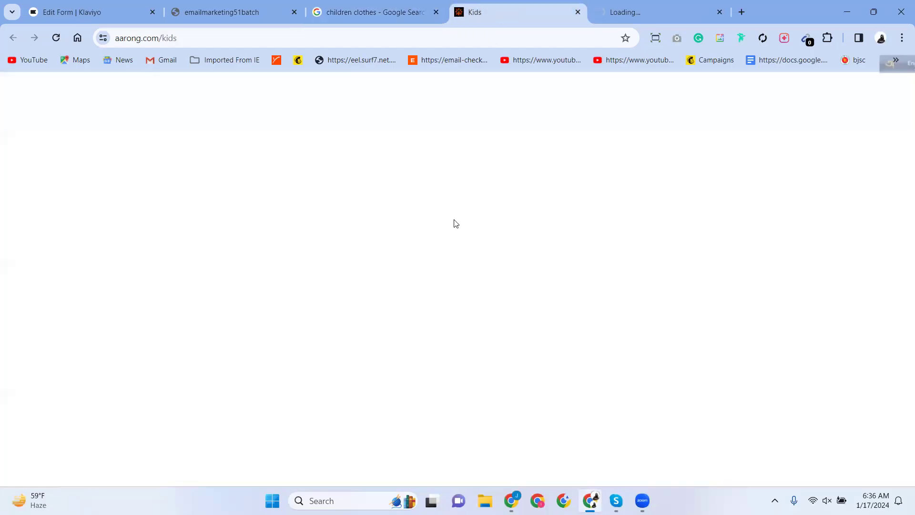
Accept Aarong's cookies and scroll the Kids page.
{"action": "scroll", "coordinate": [456, 223], "scroll_direction": "down", "scroll_amount": 15}
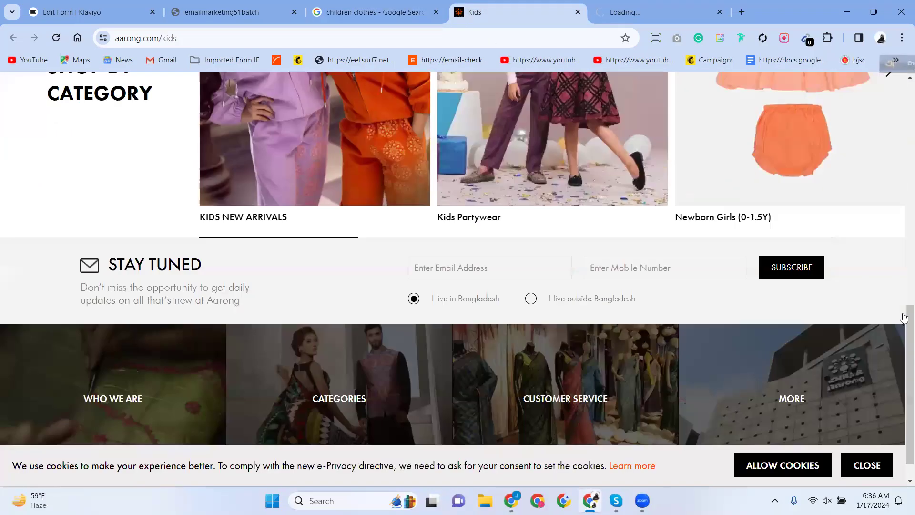
{"action": "left_click", "coordinate": [771, 467]}
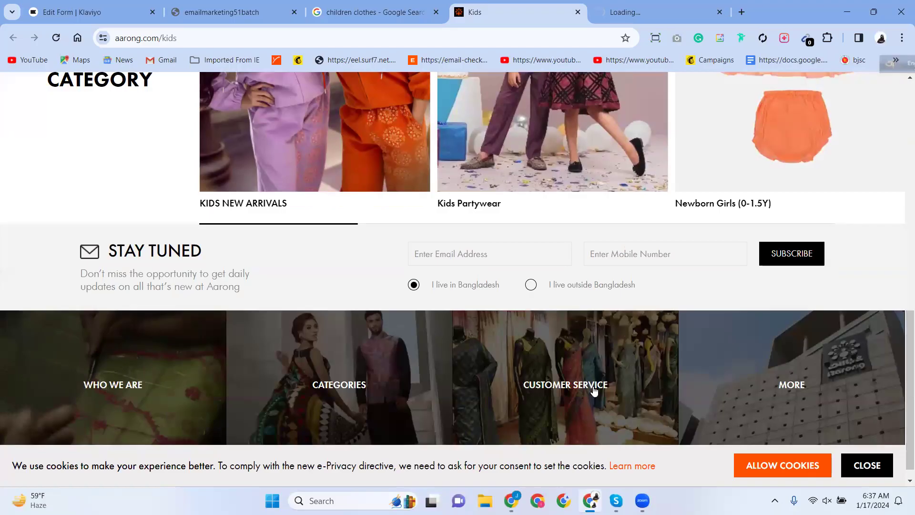
{"action": "mouse_move", "coordinate": [594, 366]}
{"action": "scroll", "coordinate": [595, 364], "scroll_direction": "down", "scroll_amount": 1}
{"action": "scroll", "coordinate": [516, 333], "scroll_direction": "up", "scroll_amount": 20}
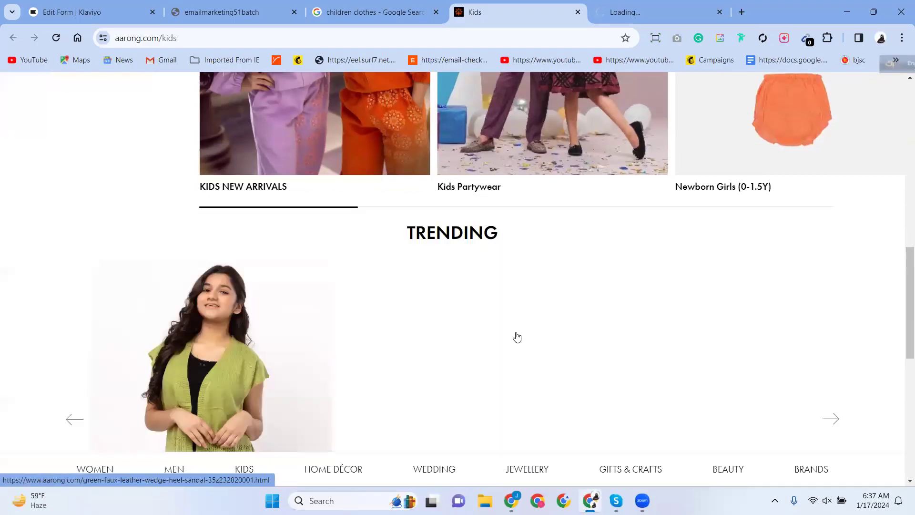
{"action": "scroll", "coordinate": [516, 329], "scroll_direction": "down", "scroll_amount": 5}
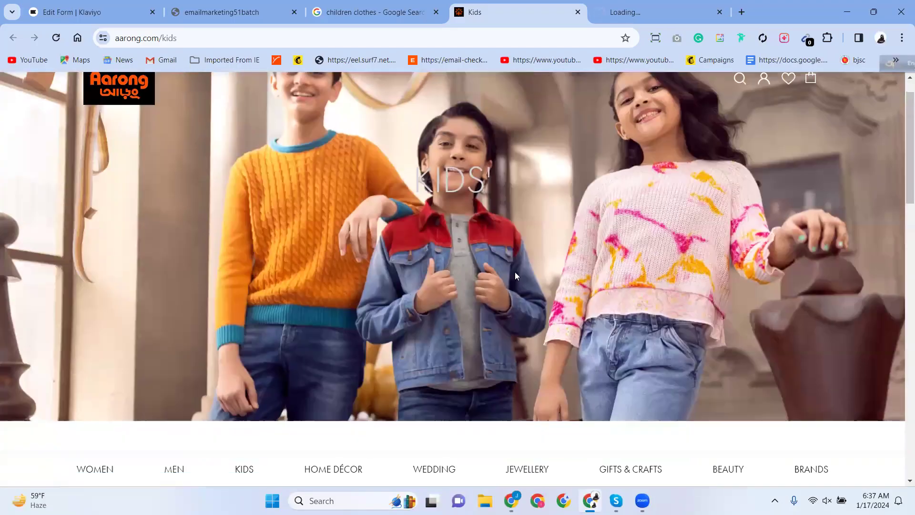
Close the search results and Babyshop tabs, then browse the Aarong Kids page.
{"action": "left_click", "coordinate": [442, 13]}
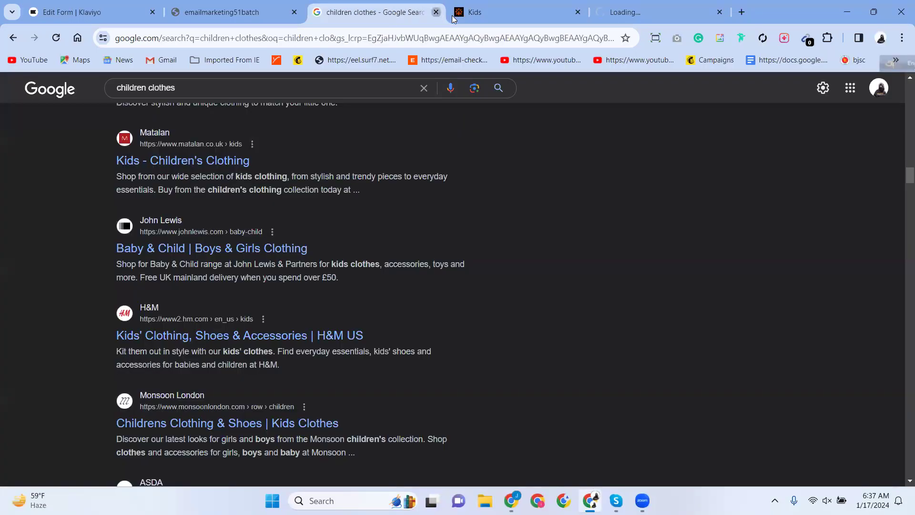
{"action": "left_click", "coordinate": [436, 12]}
{"action": "left_click", "coordinate": [505, 5]}
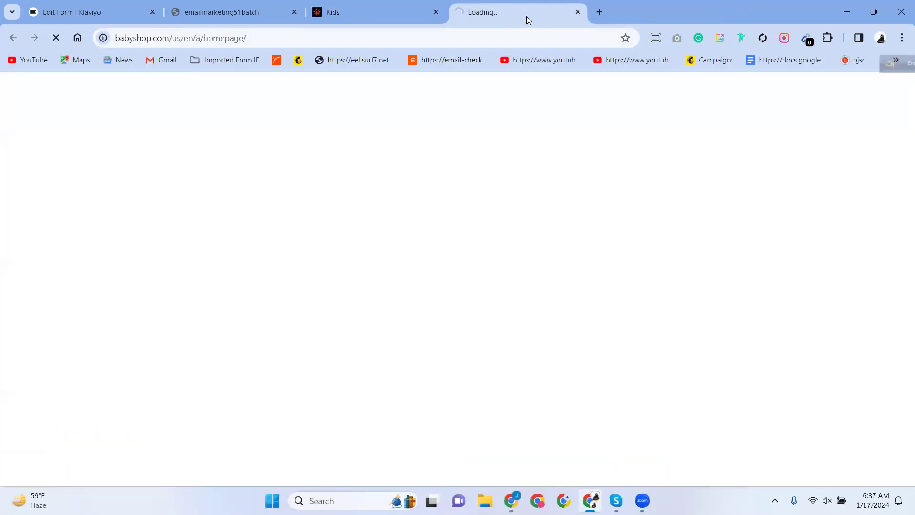
{"action": "left_click", "coordinate": [578, 12]}
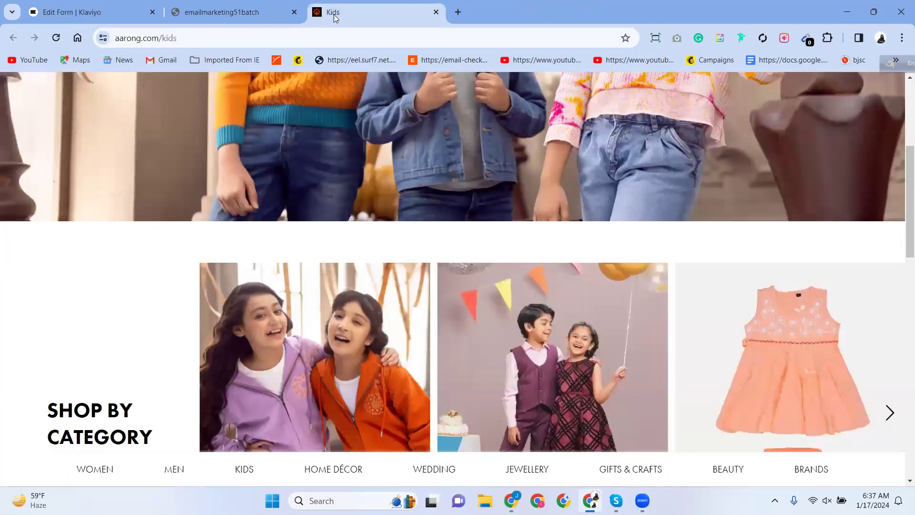
{"action": "scroll", "coordinate": [352, 267], "scroll_direction": "up", "scroll_amount": 3}
{"action": "scroll", "coordinate": [353, 265], "scroll_direction": "down", "scroll_amount": 10}
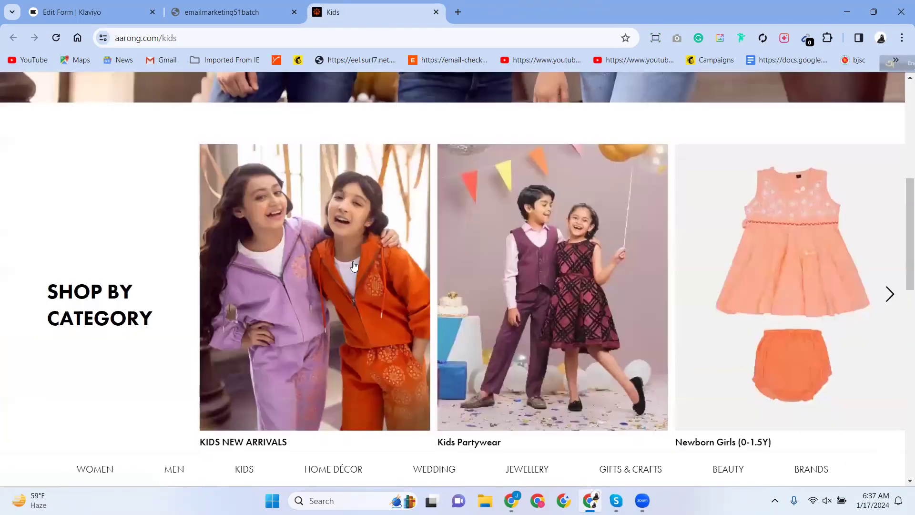
{"action": "scroll", "coordinate": [355, 259], "scroll_direction": "up", "scroll_amount": 5}
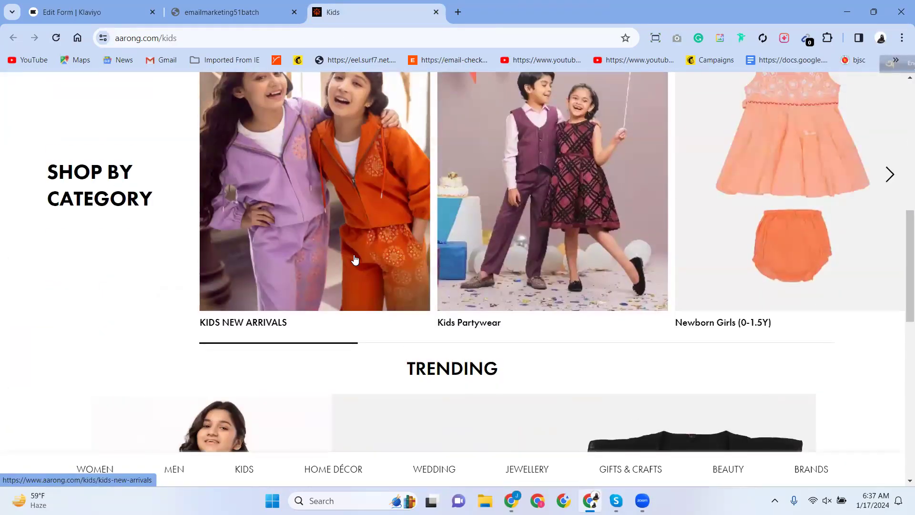
{"action": "scroll", "coordinate": [354, 259], "scroll_direction": "up", "scroll_amount": 6}
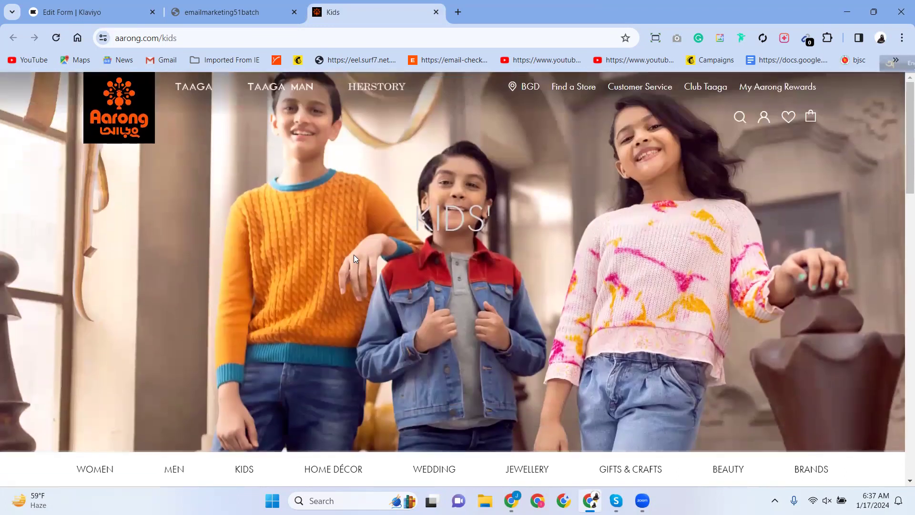
{"action": "scroll", "coordinate": [354, 254], "scroll_direction": "down", "scroll_amount": 4}
{"action": "scroll", "coordinate": [354, 255], "scroll_direction": "up", "scroll_amount": 3}
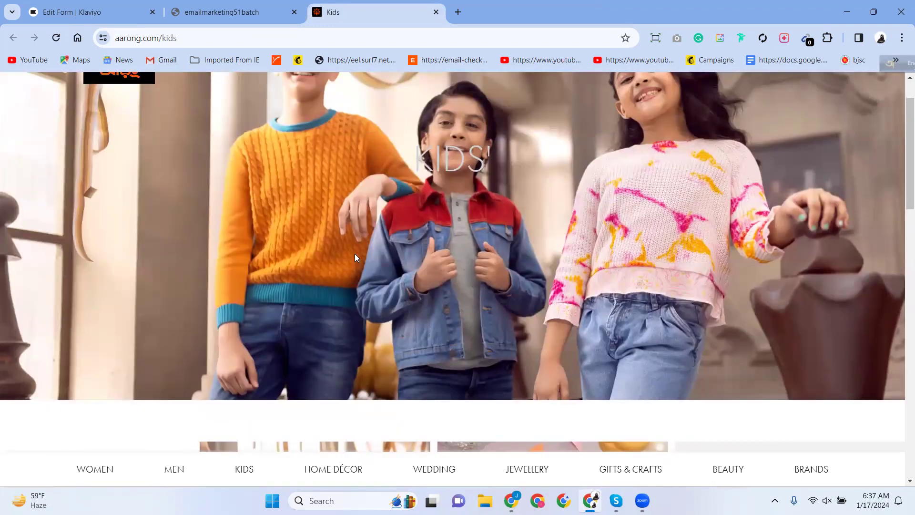
{"action": "scroll", "coordinate": [354, 258], "scroll_direction": "down", "scroll_amount": 5}
{"action": "scroll", "coordinate": [356, 258], "scroll_direction": "down", "scroll_amount": 3}
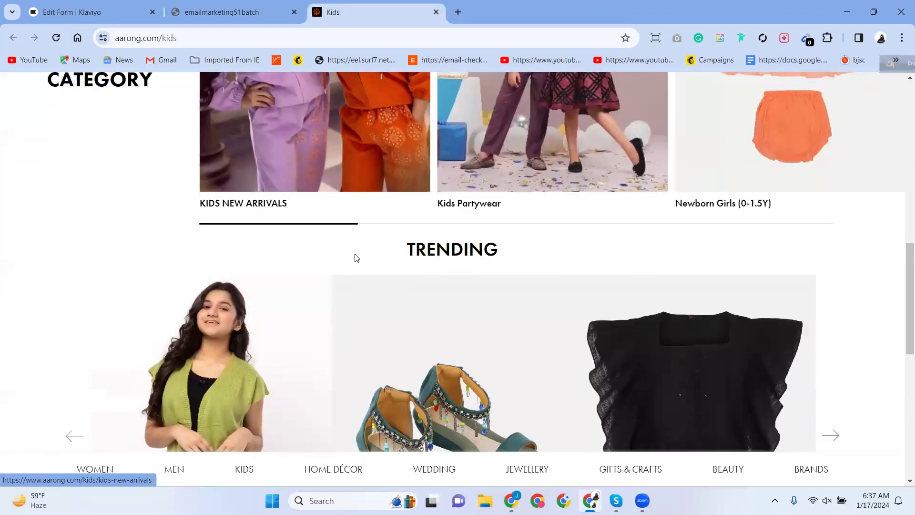
{"action": "scroll", "coordinate": [356, 258], "scroll_direction": "up", "scroll_amount": 2}
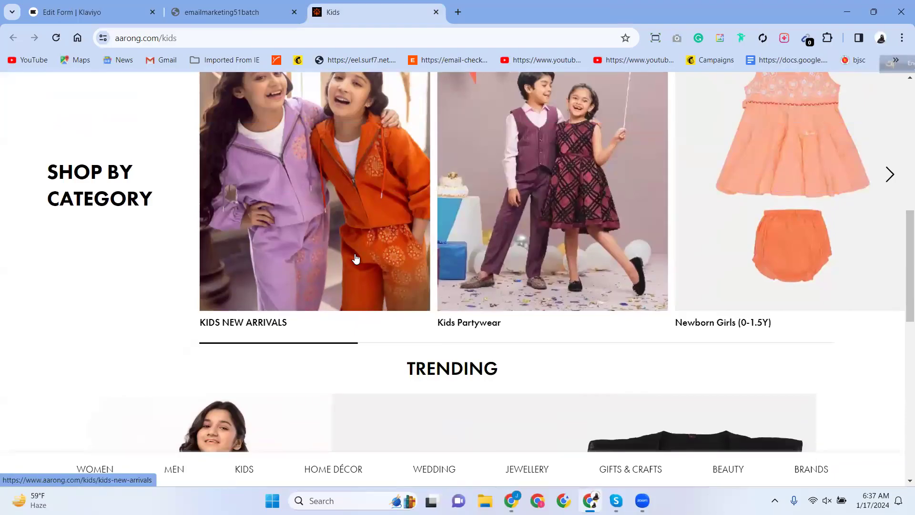
Preview the Kids Partywear category page and return to the Kids page.
{"action": "left_click", "coordinate": [512, 195]}
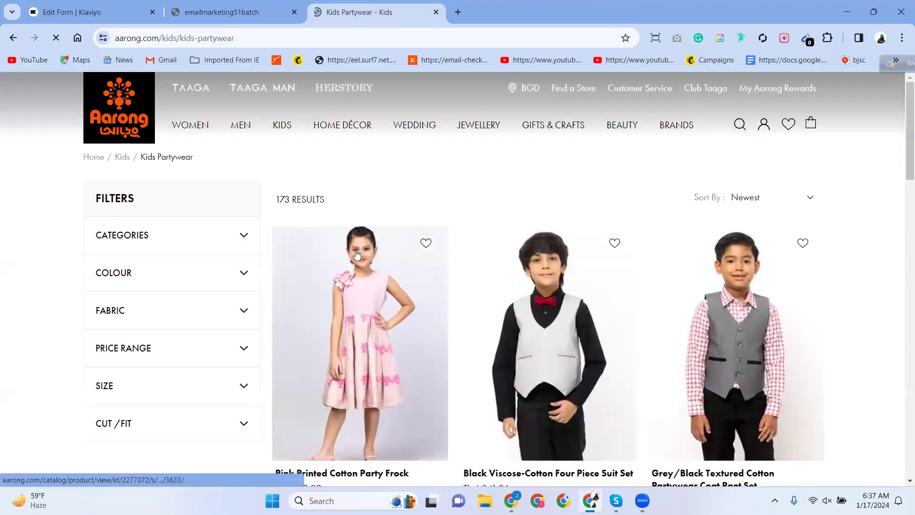
{"action": "scroll", "coordinate": [290, 298], "scroll_direction": "down", "scroll_amount": 5}
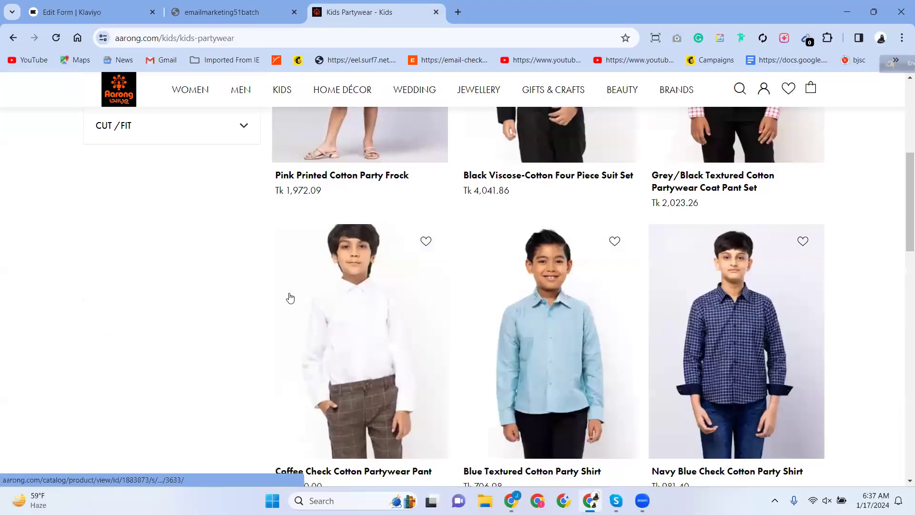
{"action": "left_click", "coordinate": [13, 38]}
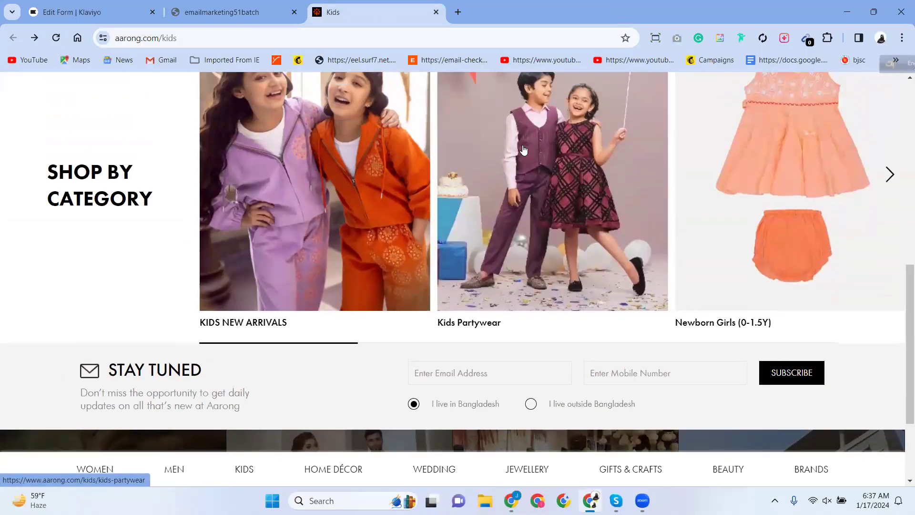
Start saving the Kids Partywear photo via Save image as, then cancel it.
{"action": "right_click", "coordinate": [525, 153]}
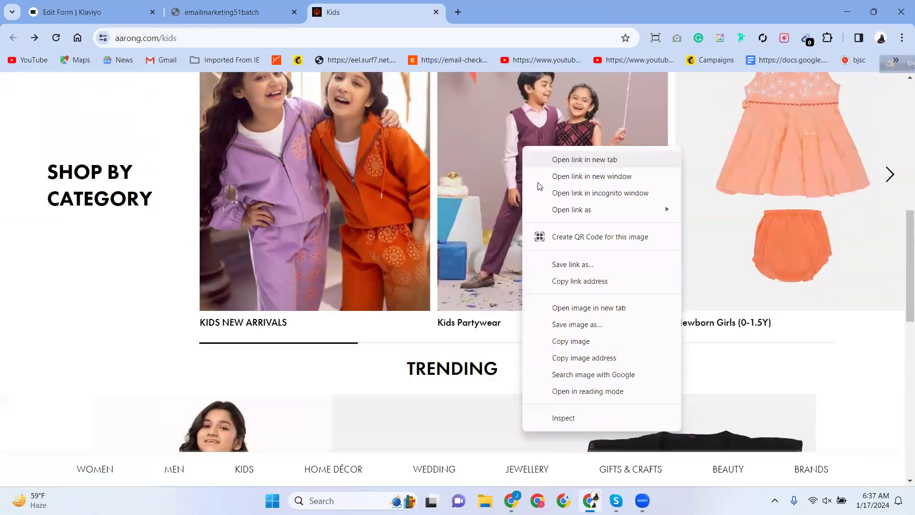
{"action": "left_click", "coordinate": [574, 325]}
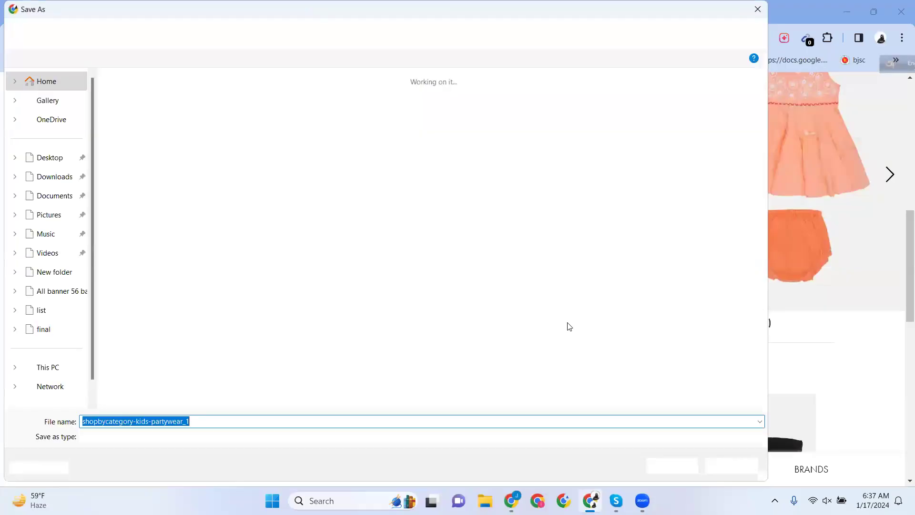
{"action": "left_click", "coordinate": [731, 466]}
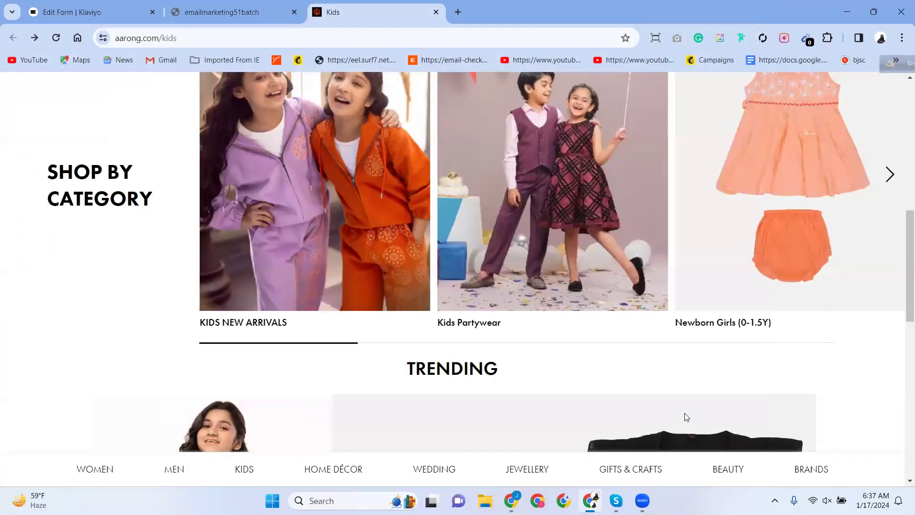
{"action": "scroll", "coordinate": [678, 414], "scroll_direction": "down", "scroll_amount": 12}
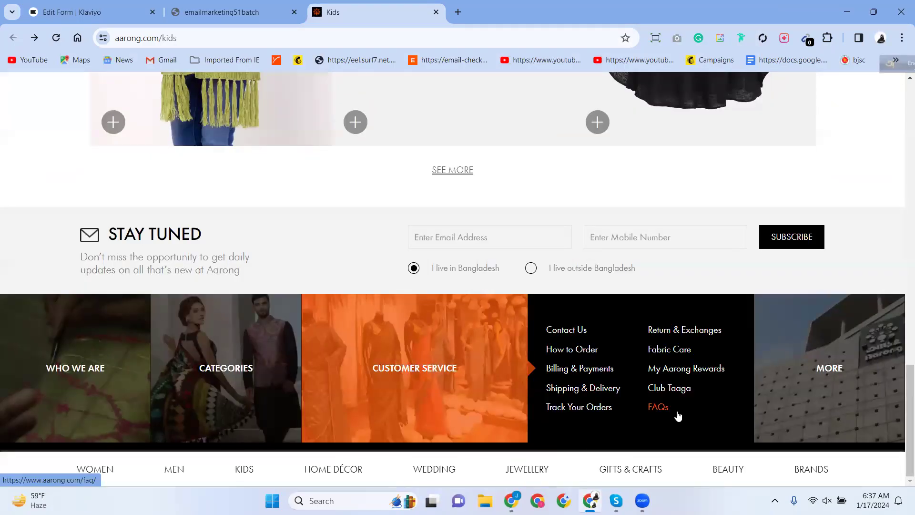
{"action": "scroll", "coordinate": [677, 415], "scroll_direction": "up", "scroll_amount": 5}
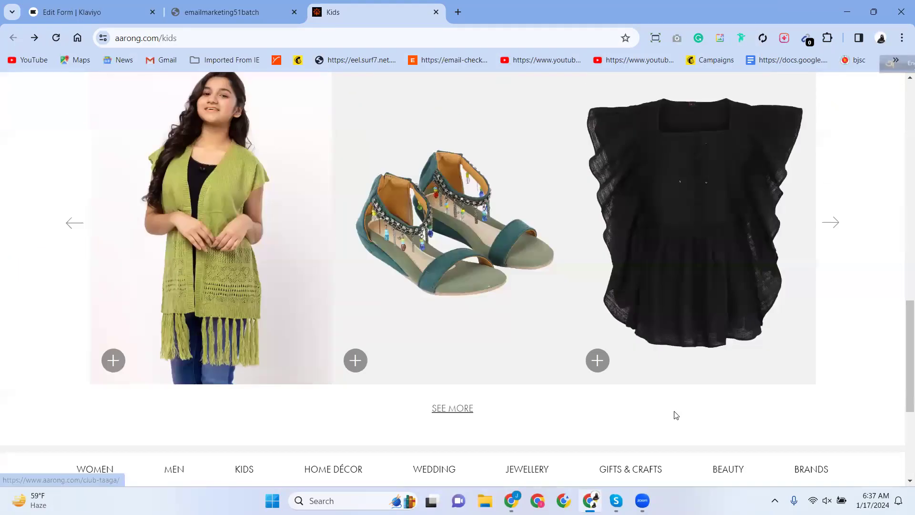
{"action": "scroll", "coordinate": [676, 416], "scroll_direction": "up", "scroll_amount": 6}
{"action": "scroll", "coordinate": [675, 416], "scroll_direction": "down", "scroll_amount": 3}
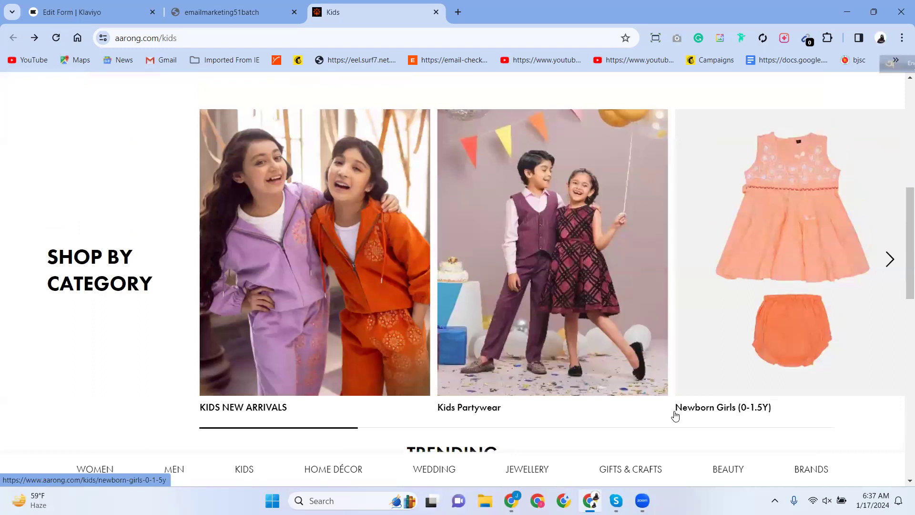
Frame the Kids Partywear photo in a 476x590 Lightshot capture area.
{"action": "mouse_move", "coordinate": [810, 474]}
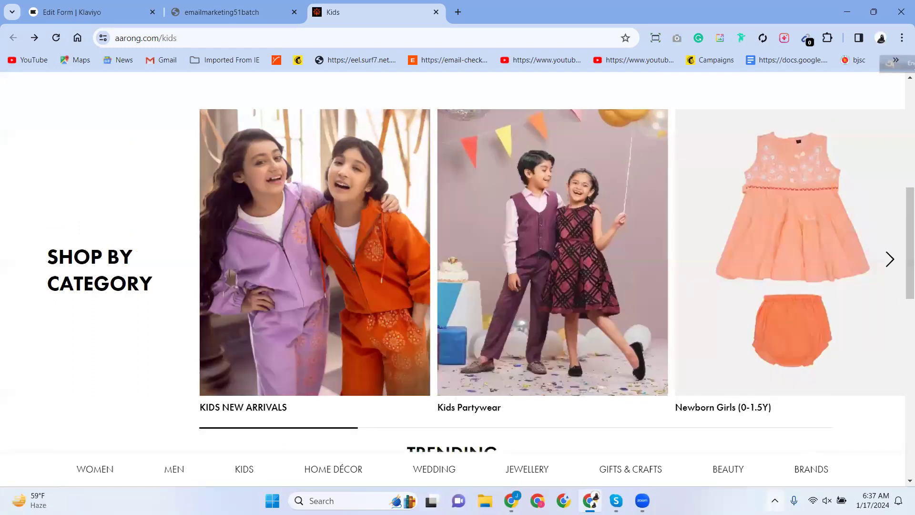
{"action": "left_click", "coordinate": [775, 501]}
{"action": "left_click", "coordinate": [752, 465]}
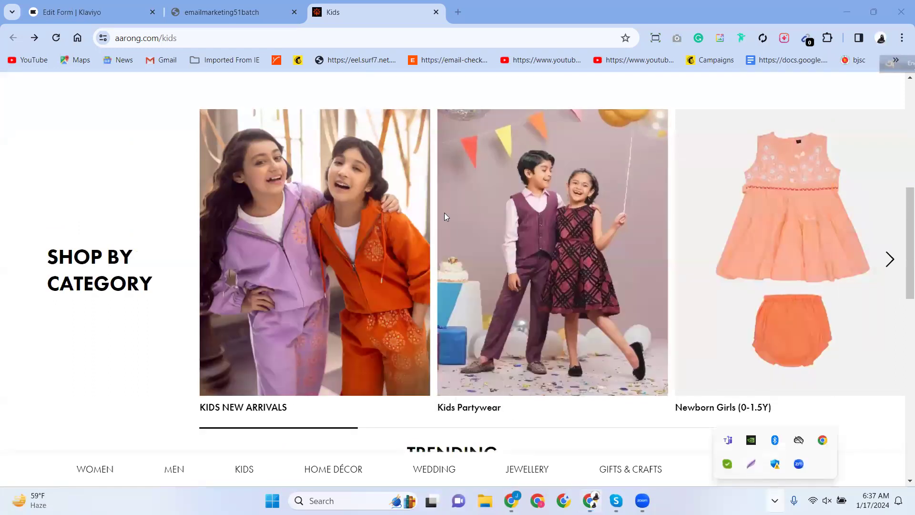
{"action": "left_click_drag", "start_coordinate": [438, 109], "coordinate": [668, 395]}
{"action": "left_click_drag", "start_coordinate": [553, 109], "coordinate": [553, 110]}
{"action": "left_click_drag", "start_coordinate": [553, 393], "coordinate": [553, 392]}
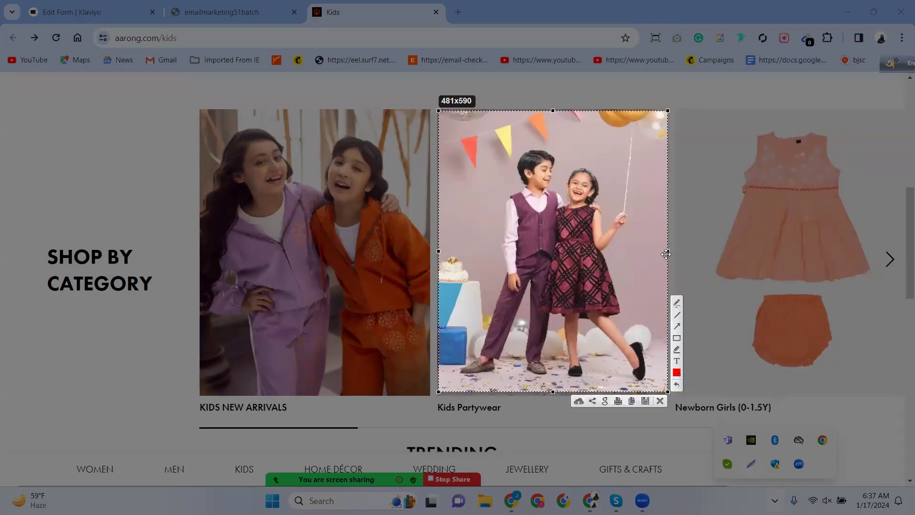
{"action": "left_click_drag", "start_coordinate": [669, 251], "coordinate": [668, 251]}
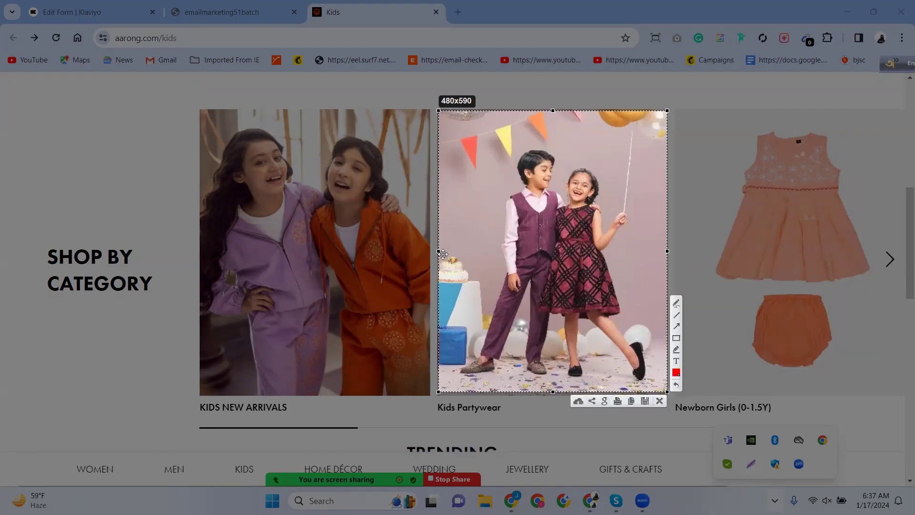
{"action": "left_click_drag", "start_coordinate": [439, 250], "coordinate": [440, 251]}
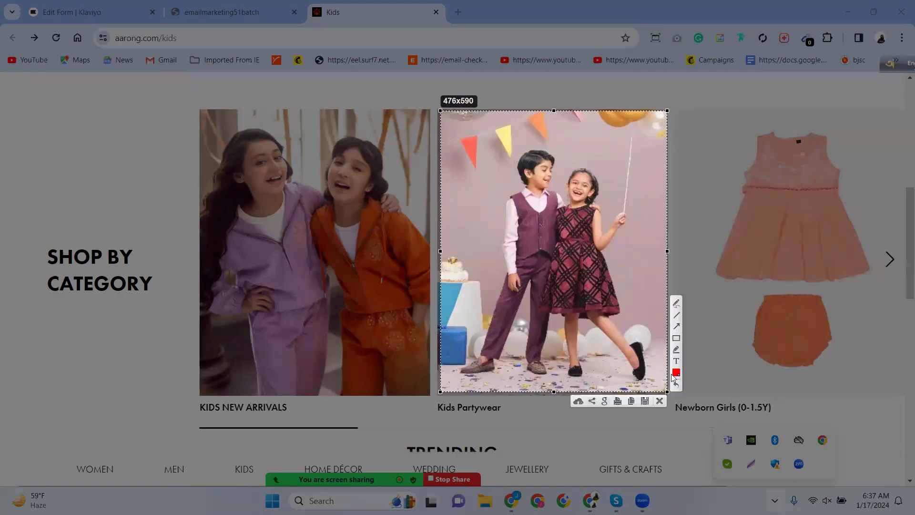
Save the capture to the Desktop as Screenshot_1 and return to Klaviyo.
{"action": "left_click", "coordinate": [645, 401]}
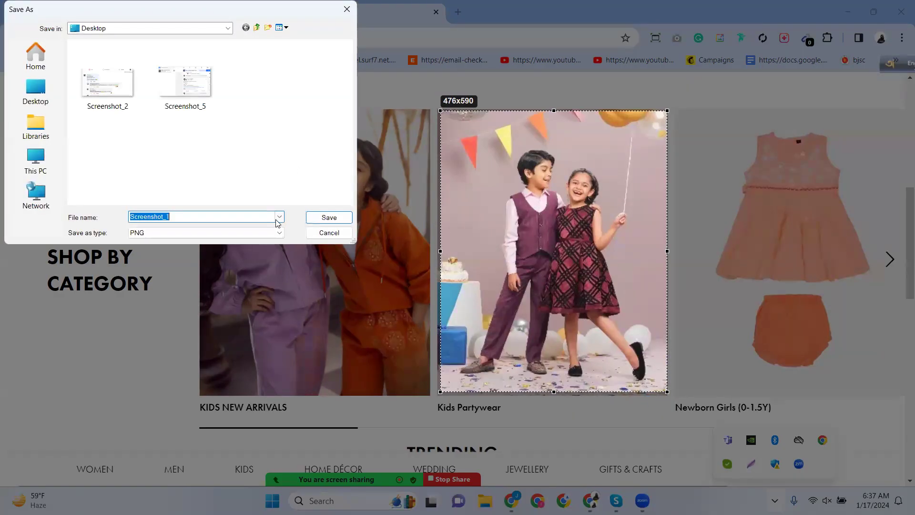
{"action": "left_click", "coordinate": [324, 218]}
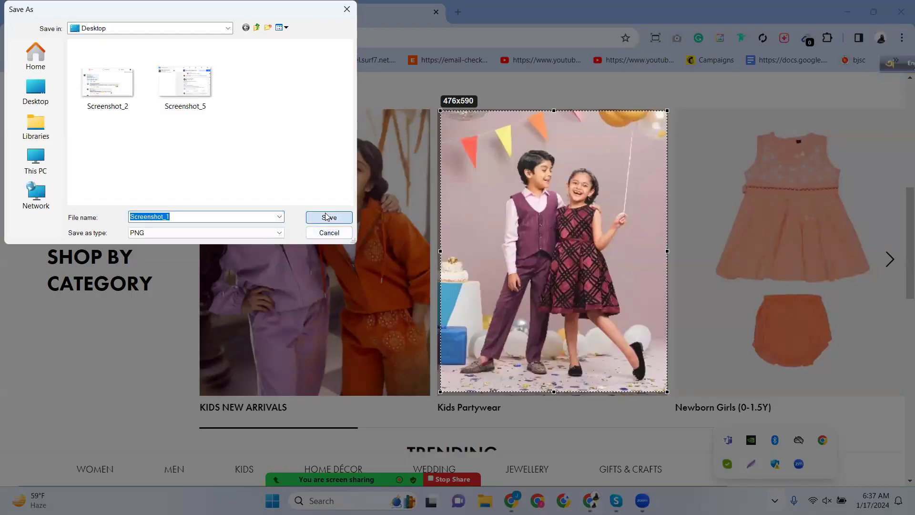
{"action": "left_click", "coordinate": [90, 12]}
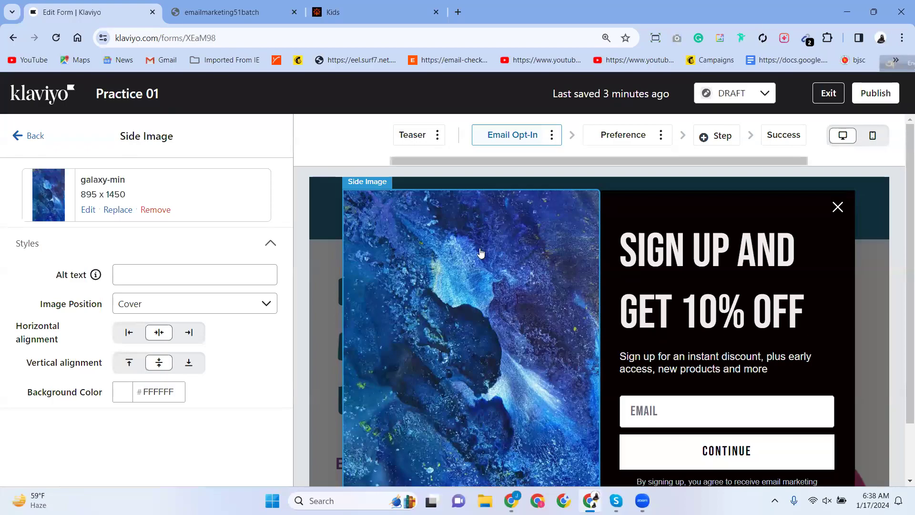
Try the upload, import-by-URL and dynamic image options for replacing the side image.
{"action": "scroll", "coordinate": [433, 333], "scroll_direction": "down", "scroll_amount": 2}
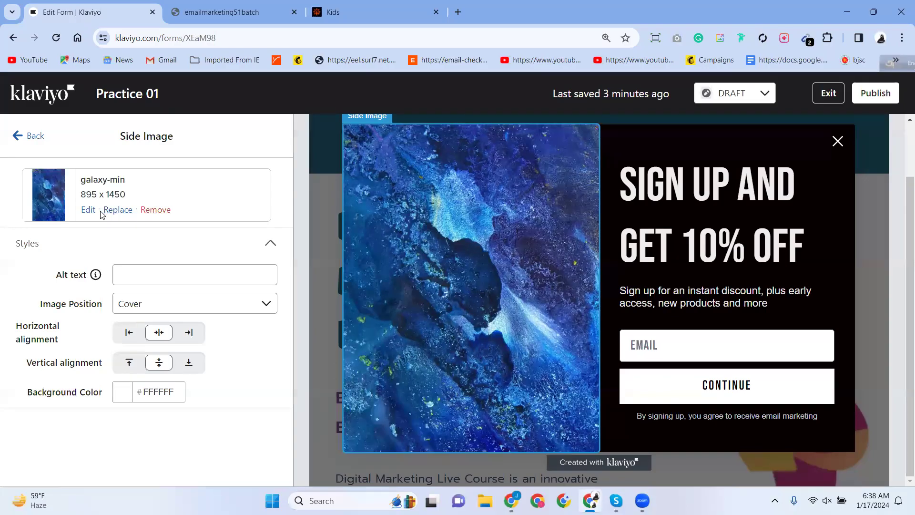
{"action": "left_click", "coordinate": [118, 212]}
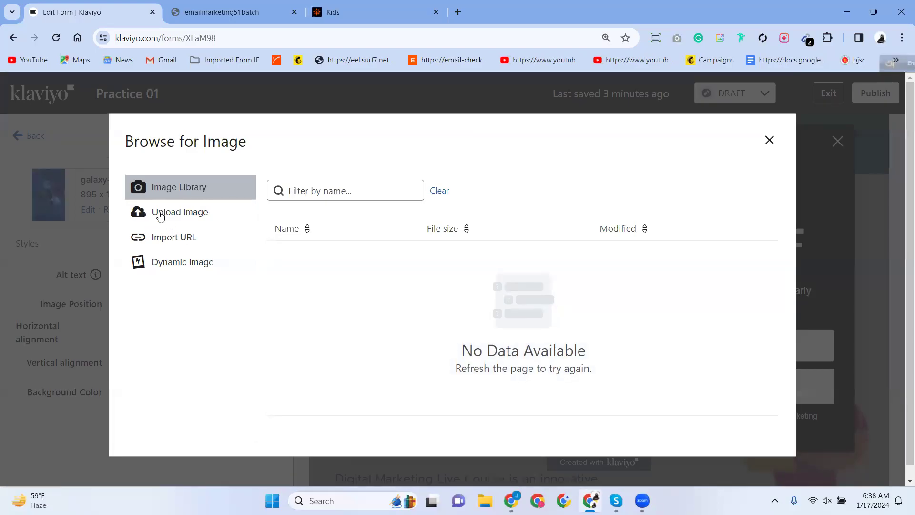
{"action": "left_click", "coordinate": [160, 217]}
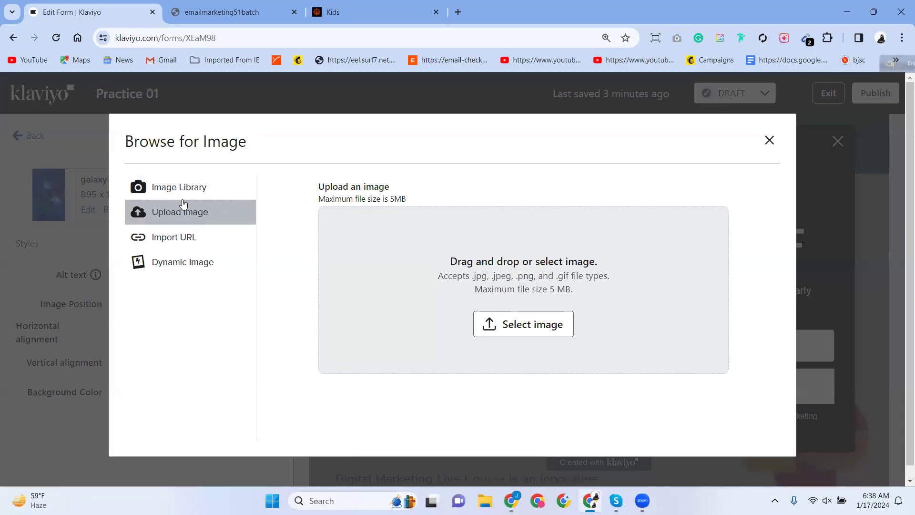
{"action": "left_click", "coordinate": [182, 245]}
{"action": "left_click", "coordinate": [318, 206]}
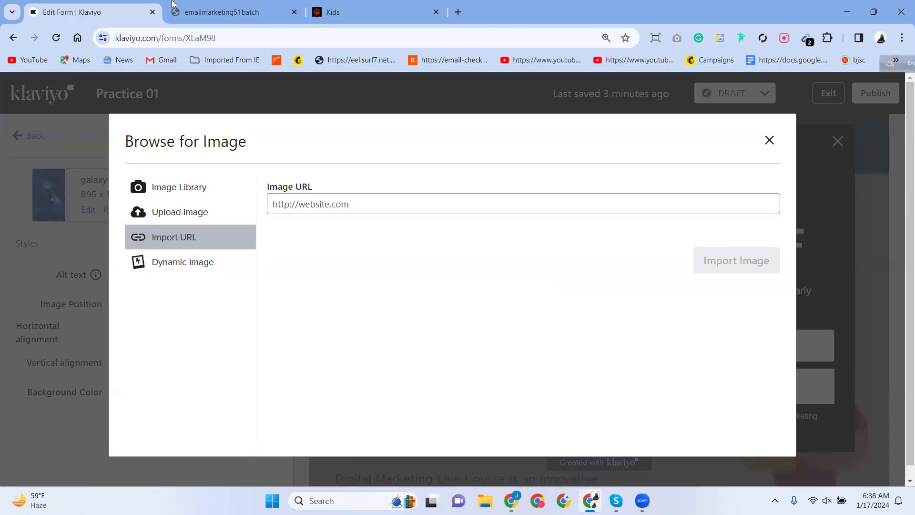
{"action": "left_click", "coordinate": [313, 205]}
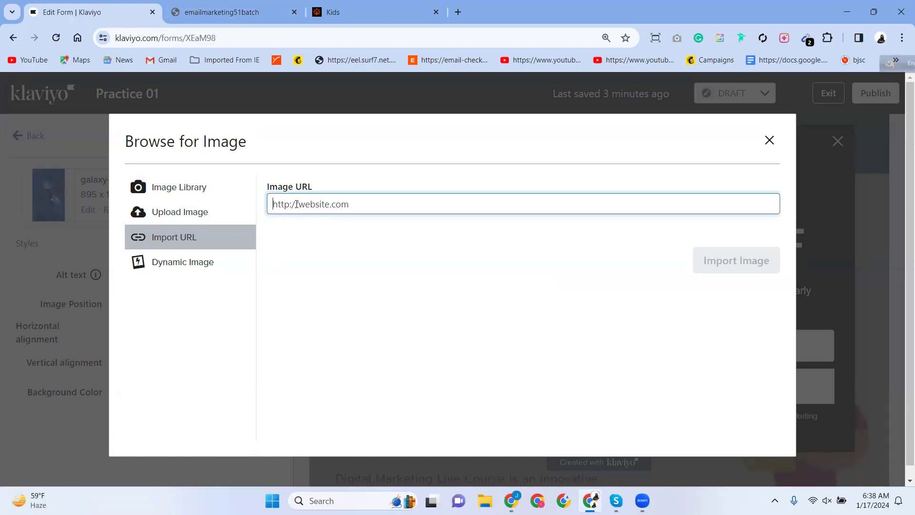
{"action": "left_click", "coordinate": [160, 265]}
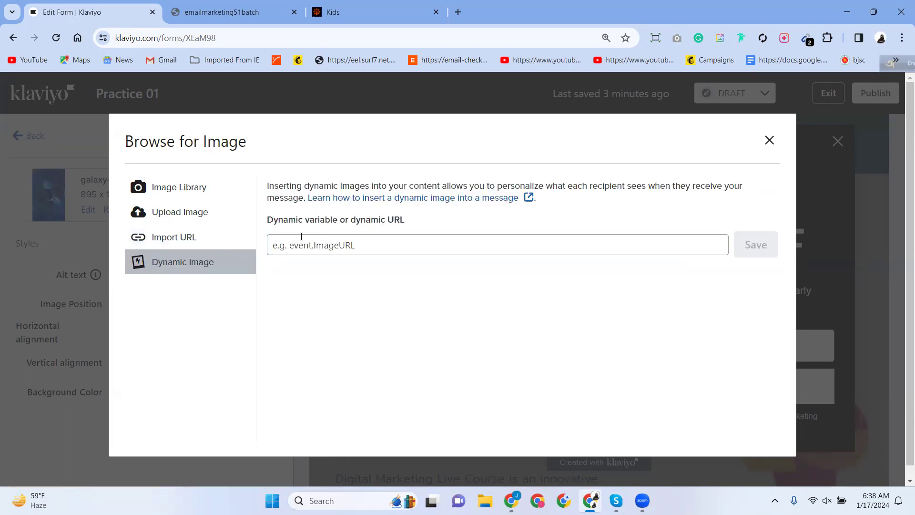
{"action": "left_click", "coordinate": [329, 247]}
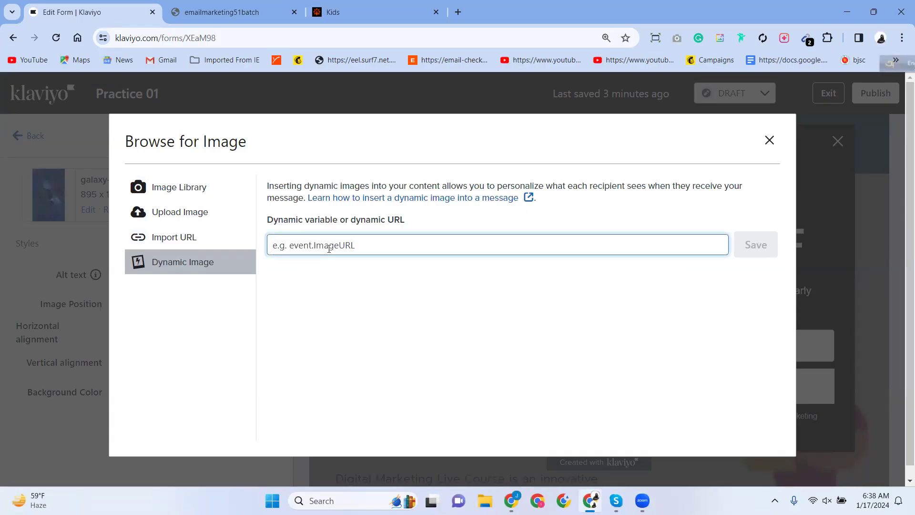
Open Upload Image and launch the Windows file picker with Select image.
{"action": "left_click", "coordinate": [181, 187]}
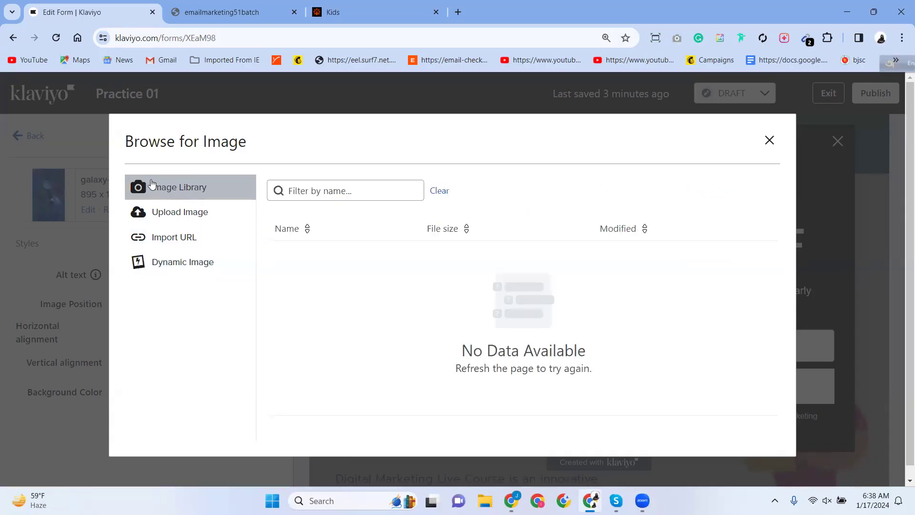
{"action": "left_click", "coordinate": [170, 213]}
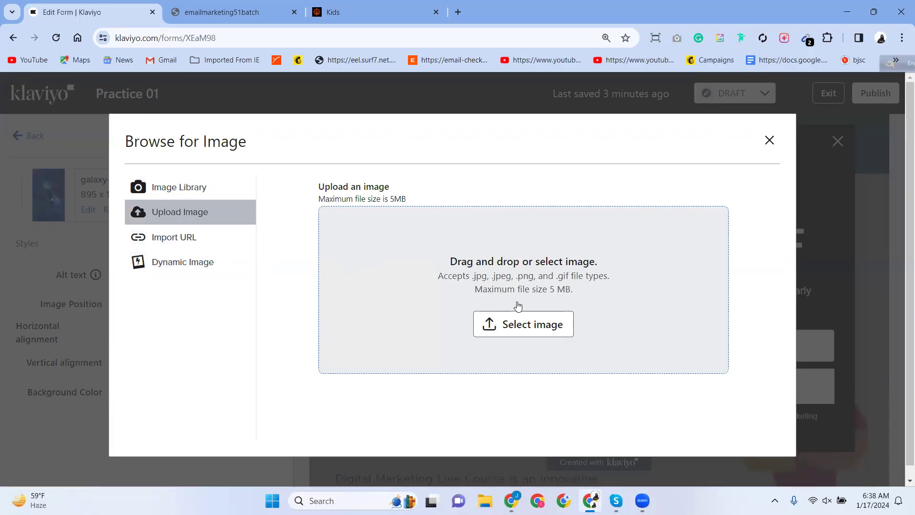
{"action": "left_click", "coordinate": [508, 323]}
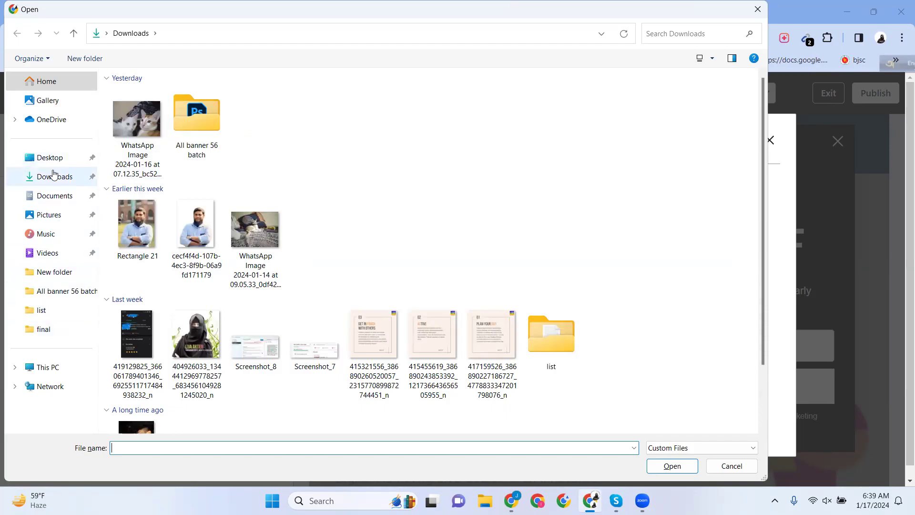
Upload Screenshot_1 from the Desktop as the side image, replacing the galaxy picture.
{"action": "left_click", "coordinate": [66, 159]}
{"action": "double_click", "coordinate": [137, 104]}
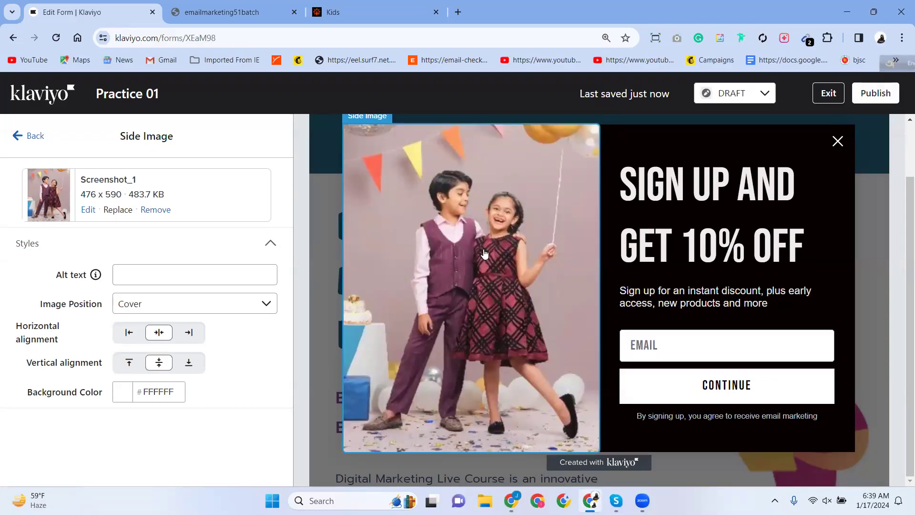
{"action": "scroll", "coordinate": [484, 253], "scroll_direction": "up", "scroll_amount": 2}
{"action": "scroll", "coordinate": [474, 285], "scroll_direction": "down", "scroll_amount": 2}
{"action": "scroll", "coordinate": [457, 315], "scroll_direction": "up", "scroll_amount": 2}
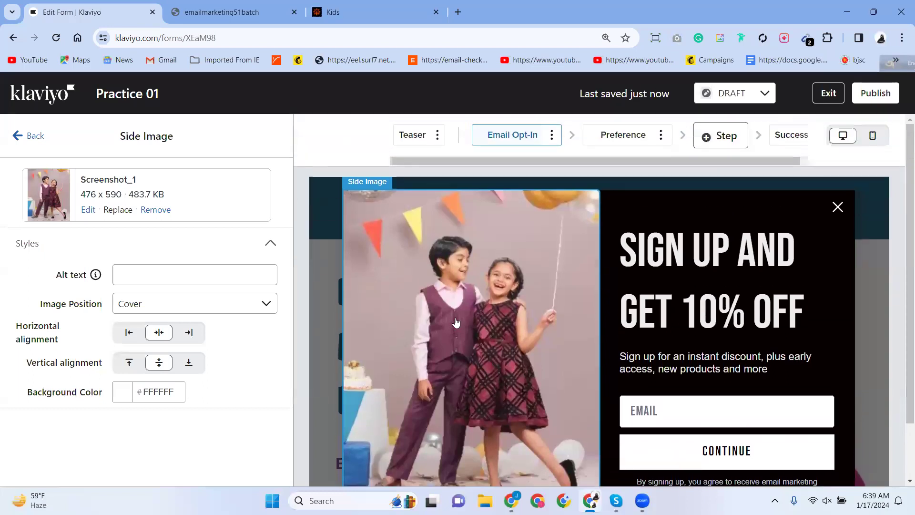
{"action": "scroll", "coordinate": [458, 325], "scroll_direction": "down", "scroll_amount": 2}
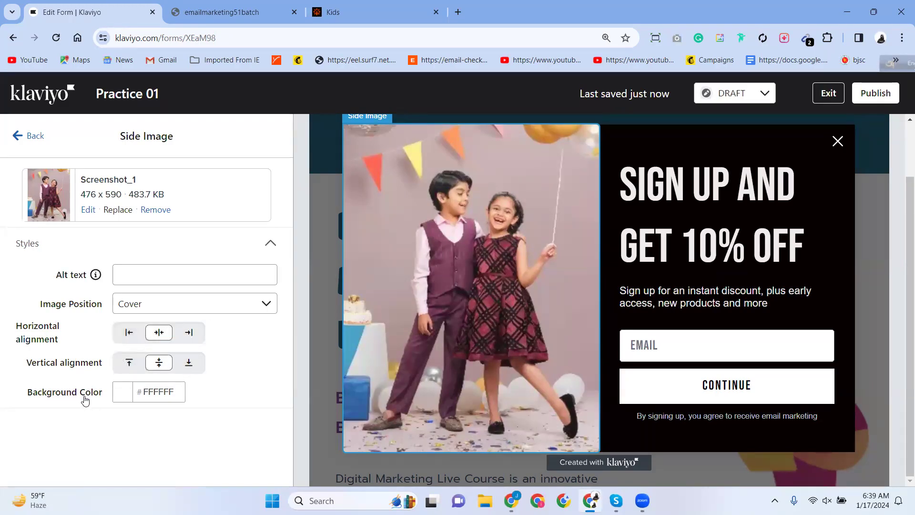
Set the side image's background colour to near-white #FDFDFD.
{"action": "left_click", "coordinate": [146, 391]}
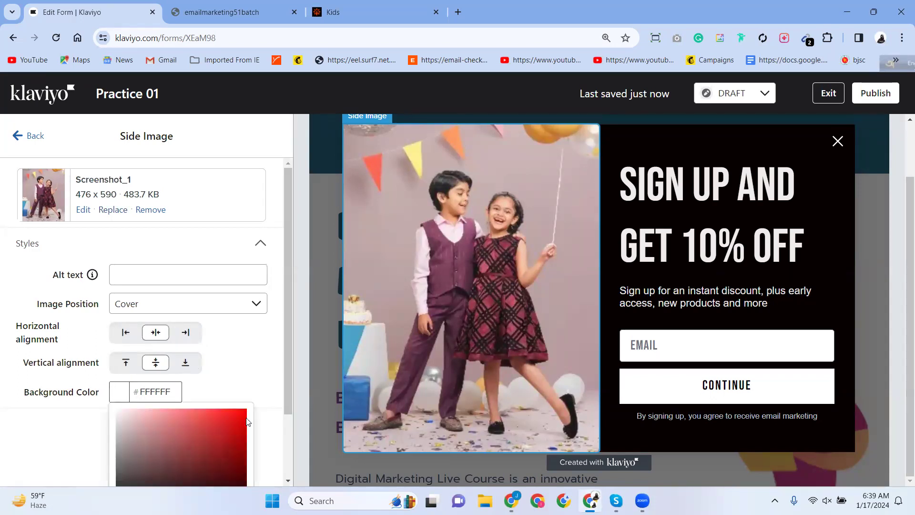
{"action": "left_click", "coordinate": [240, 418]}
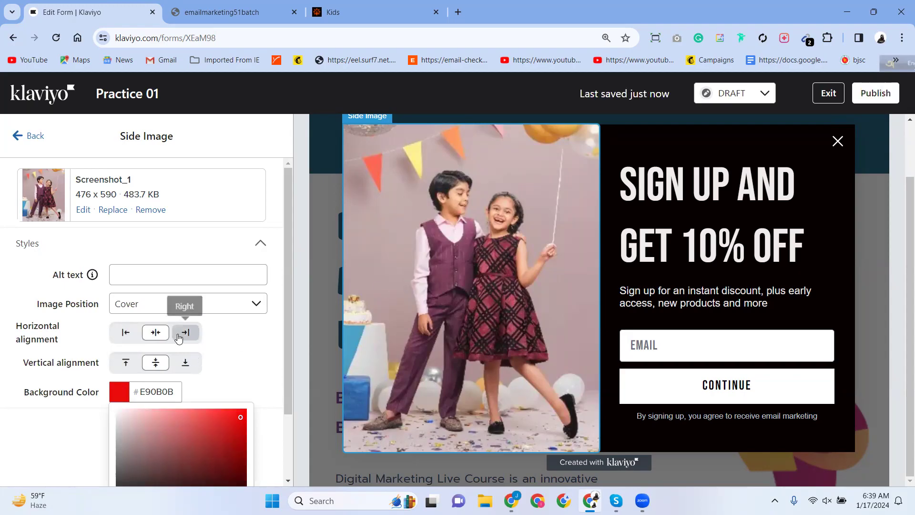
{"action": "left_click", "coordinate": [125, 417]}
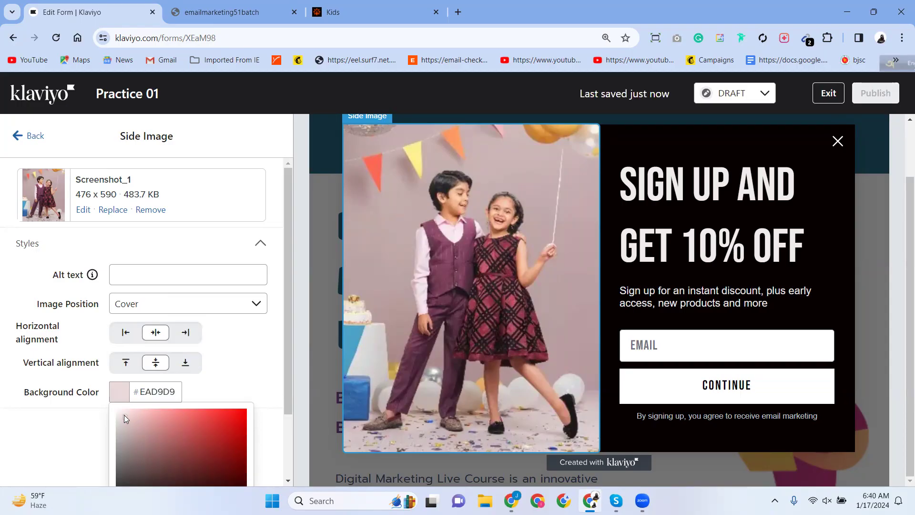
{"action": "left_click", "coordinate": [114, 411]}
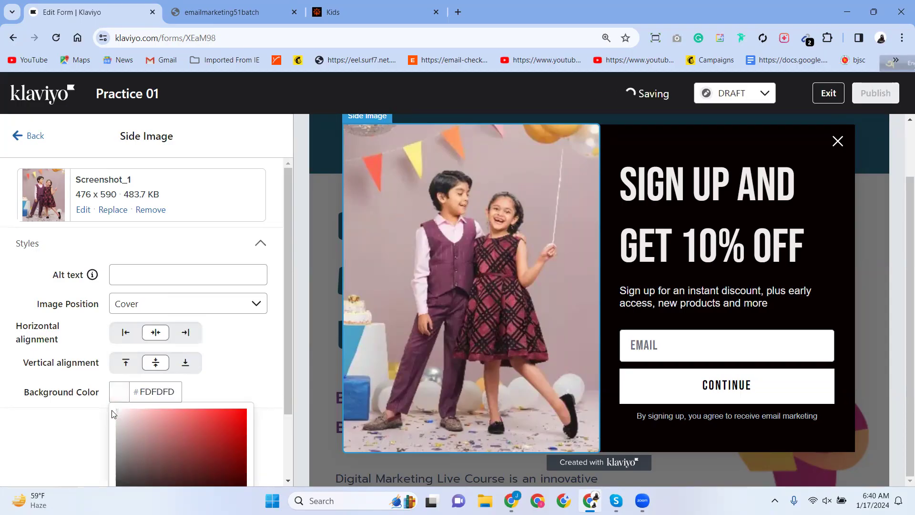
{"action": "left_click", "coordinate": [261, 363]}
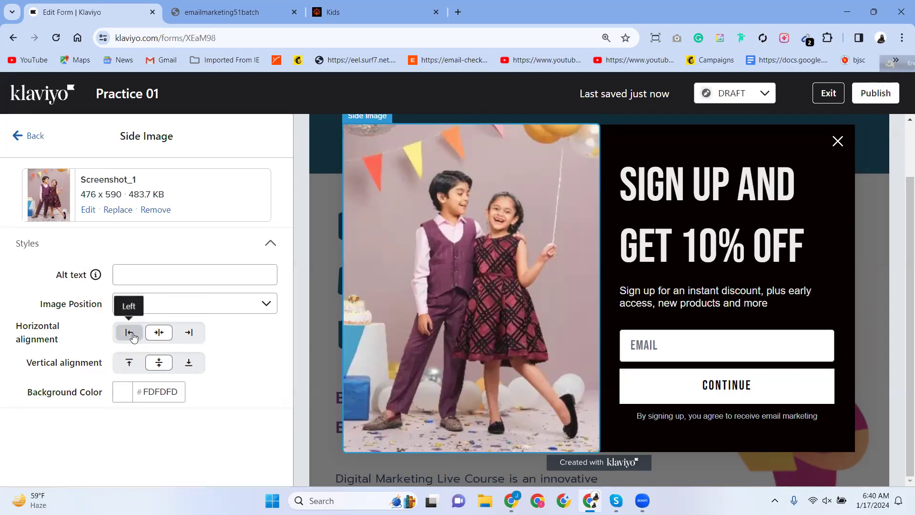
Align the side image horizontally Left and vertically Top.
{"action": "left_click", "coordinate": [156, 335]}
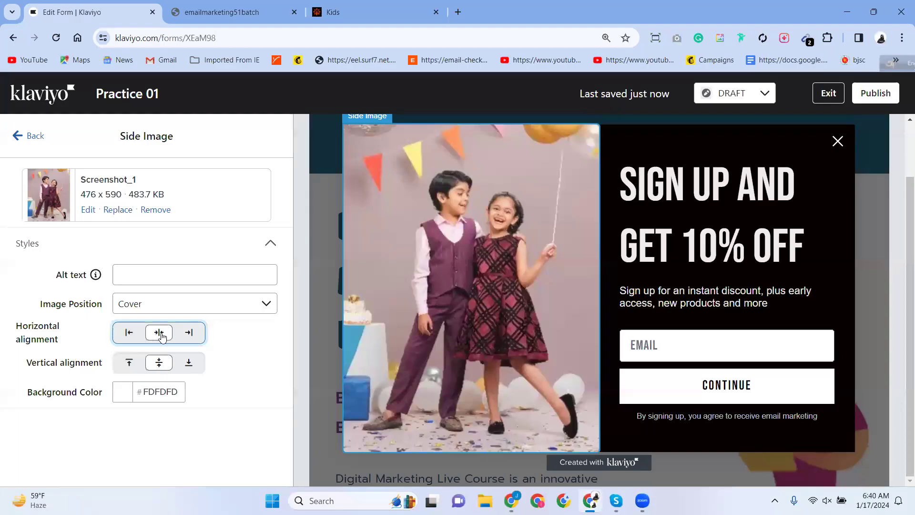
{"action": "left_click", "coordinate": [183, 334]}
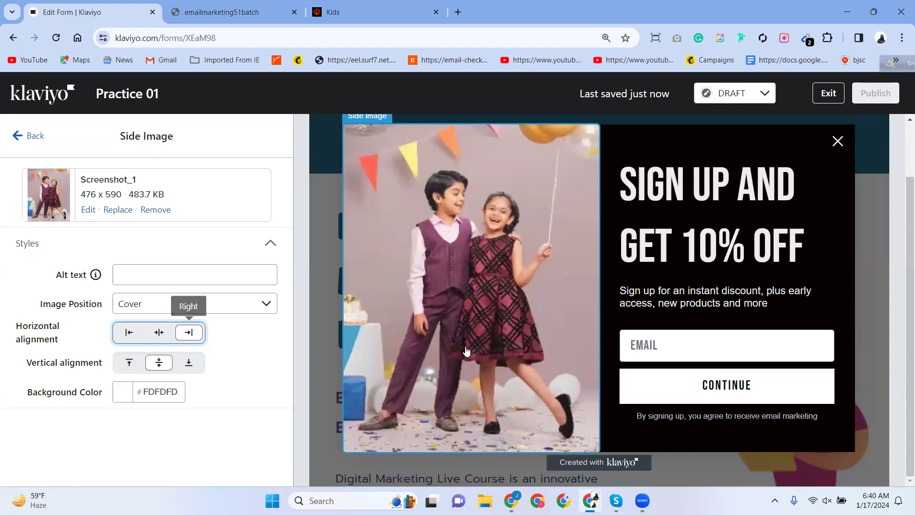
{"action": "left_click", "coordinate": [159, 337]}
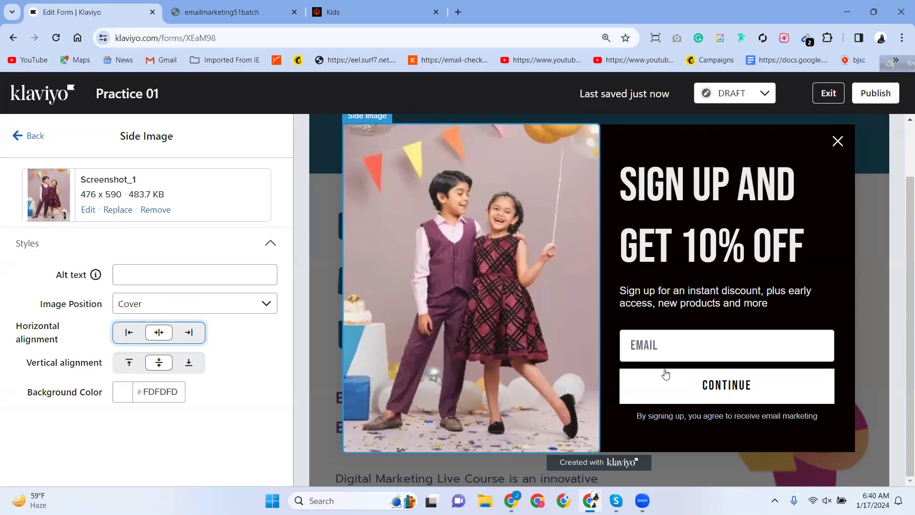
{"action": "left_click", "coordinate": [156, 363]}
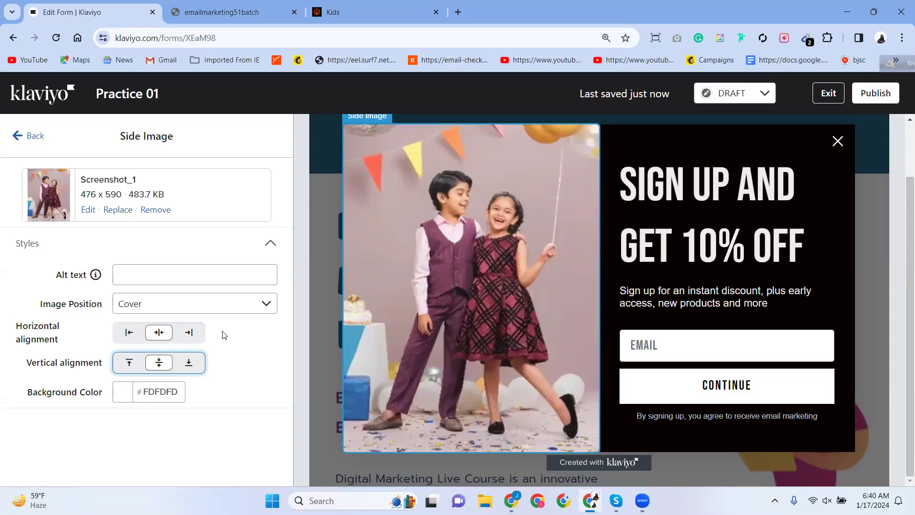
{"action": "left_click", "coordinate": [182, 367]}
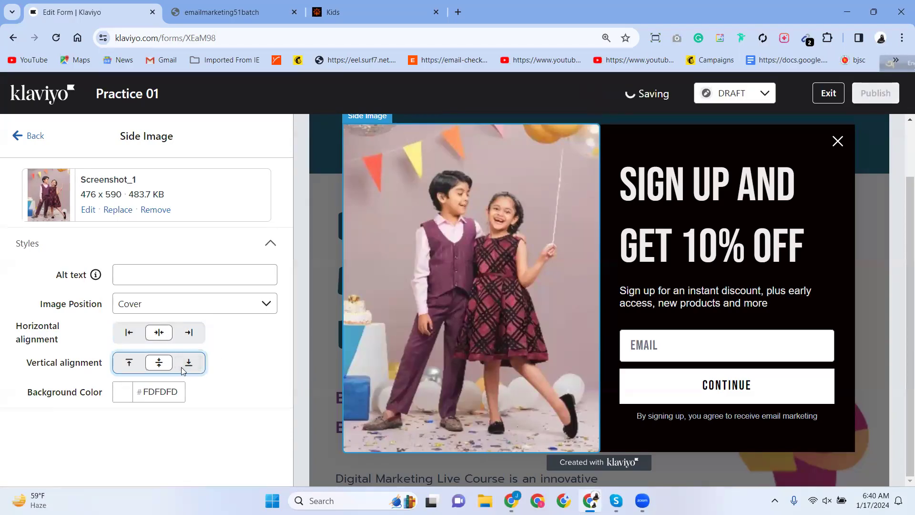
{"action": "left_click", "coordinate": [131, 360]}
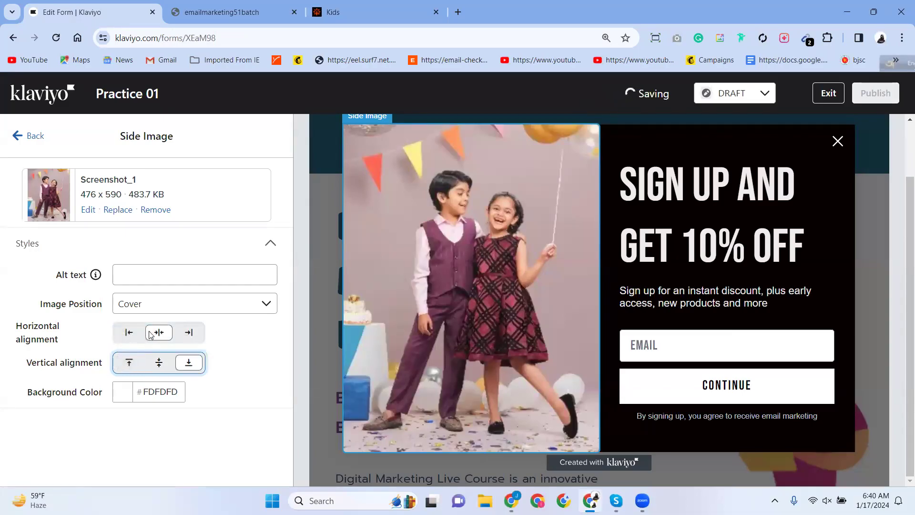
{"action": "left_click", "coordinate": [189, 333]}
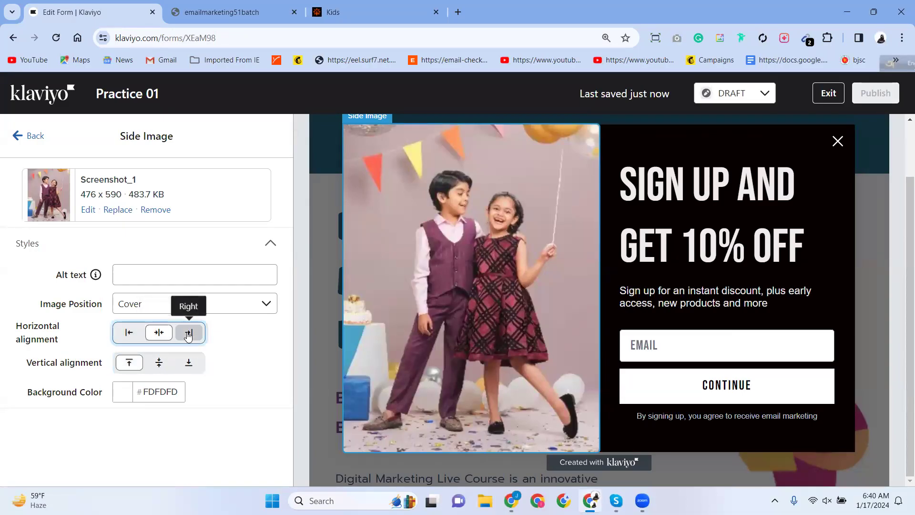
{"action": "left_click", "coordinate": [157, 334]}
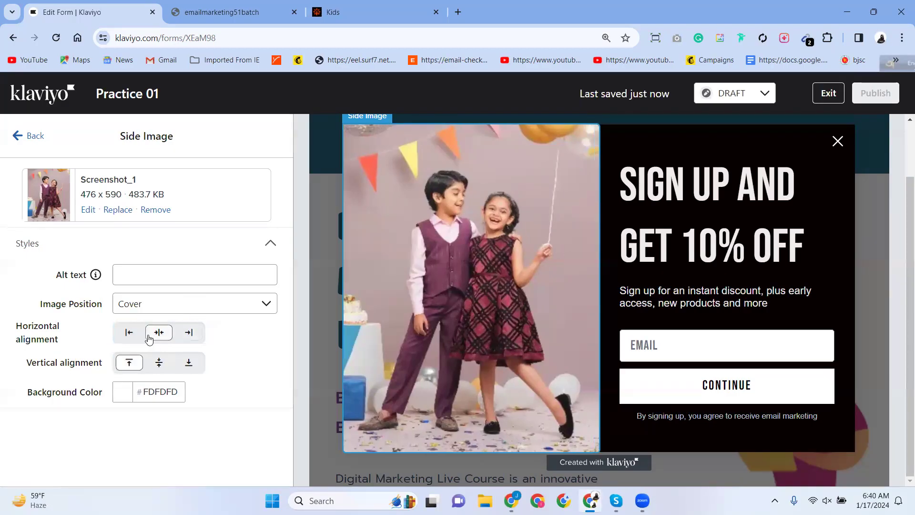
{"action": "left_click", "coordinate": [129, 334]}
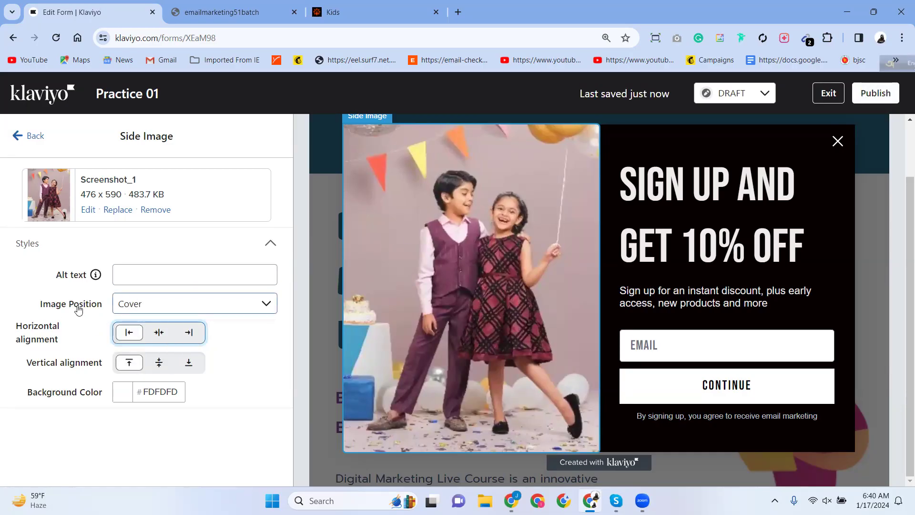
Set Image Position to Contain after trying Custom and Cover, then open the image editor.
{"action": "left_click", "coordinate": [127, 311]}
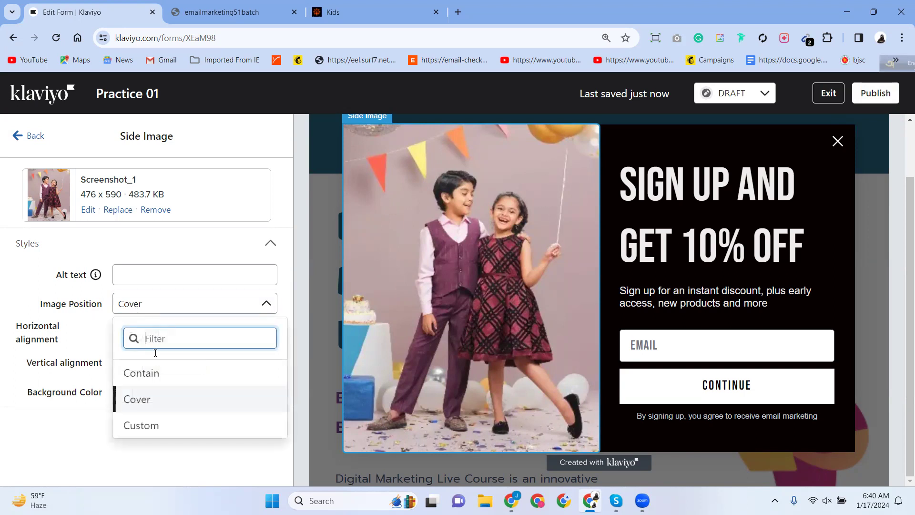
{"action": "left_click", "coordinate": [143, 374]}
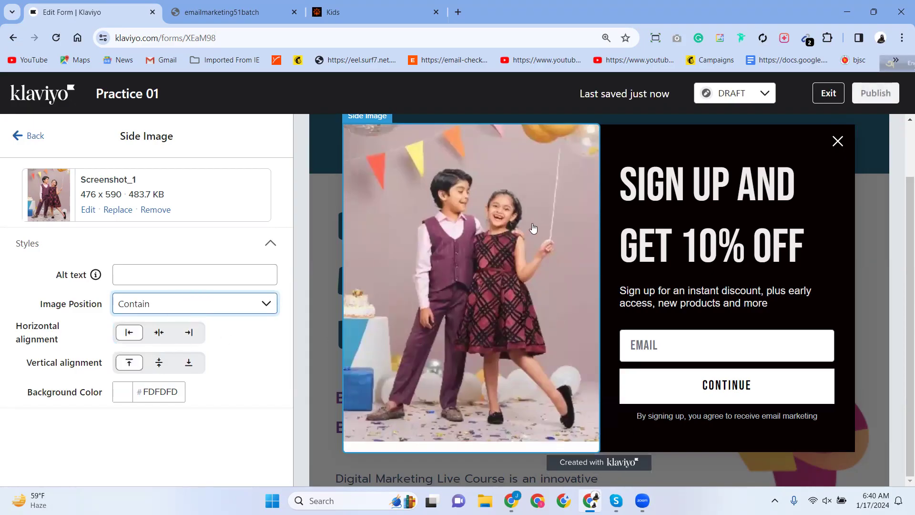
{"action": "left_click", "coordinate": [150, 310]}
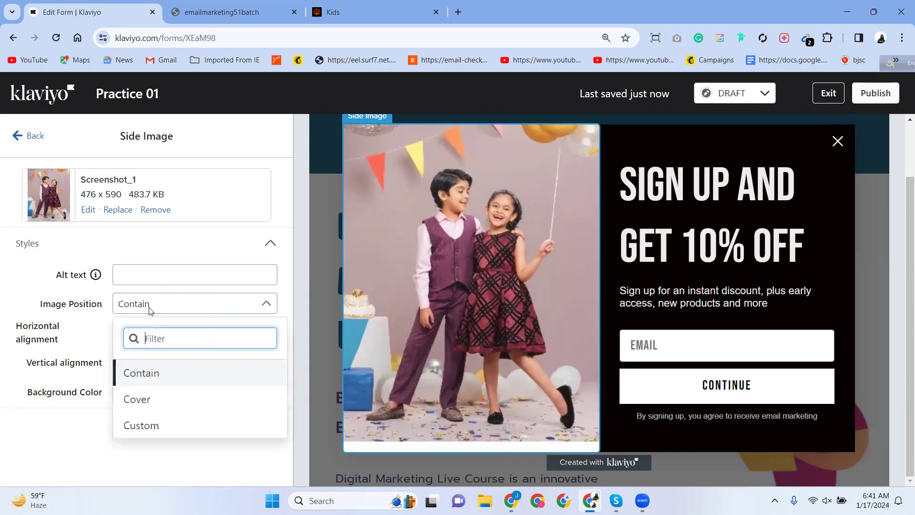
{"action": "left_click", "coordinate": [144, 426]}
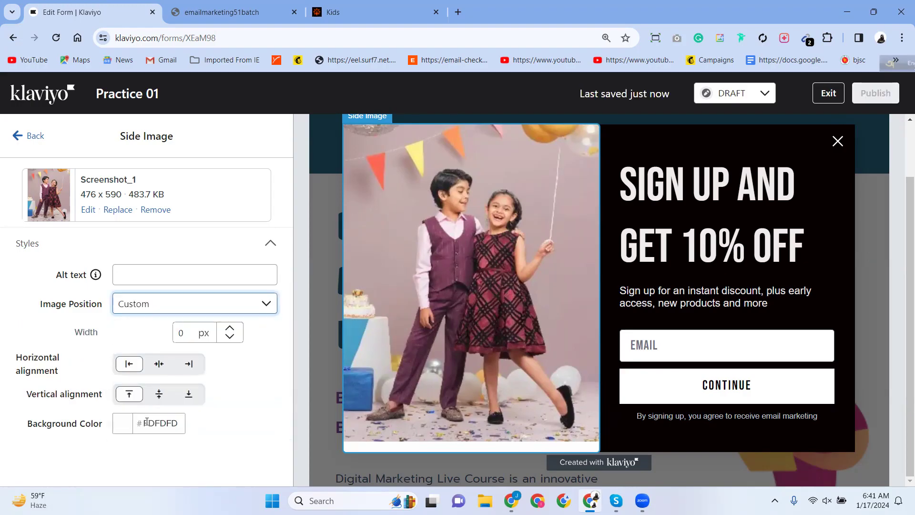
{"action": "left_click", "coordinate": [173, 305]}
{"action": "left_click", "coordinate": [135, 398]}
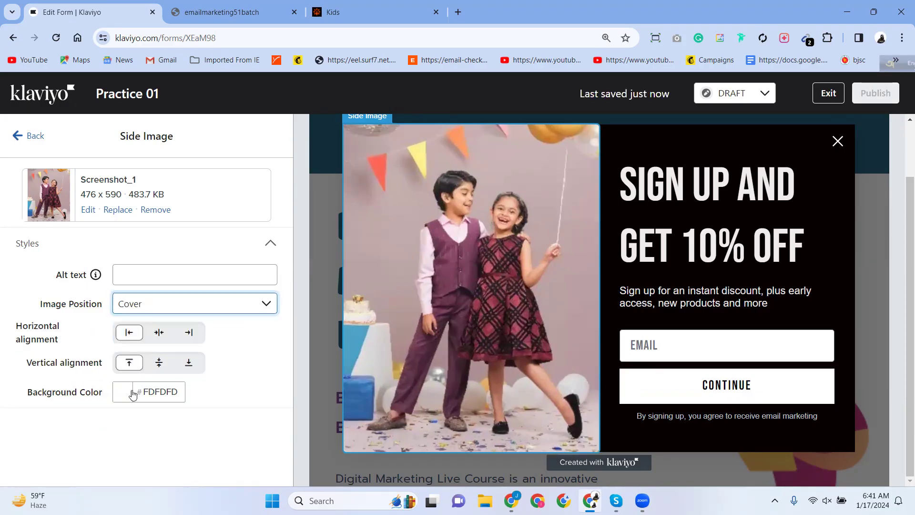
{"action": "left_click", "coordinate": [149, 304]}
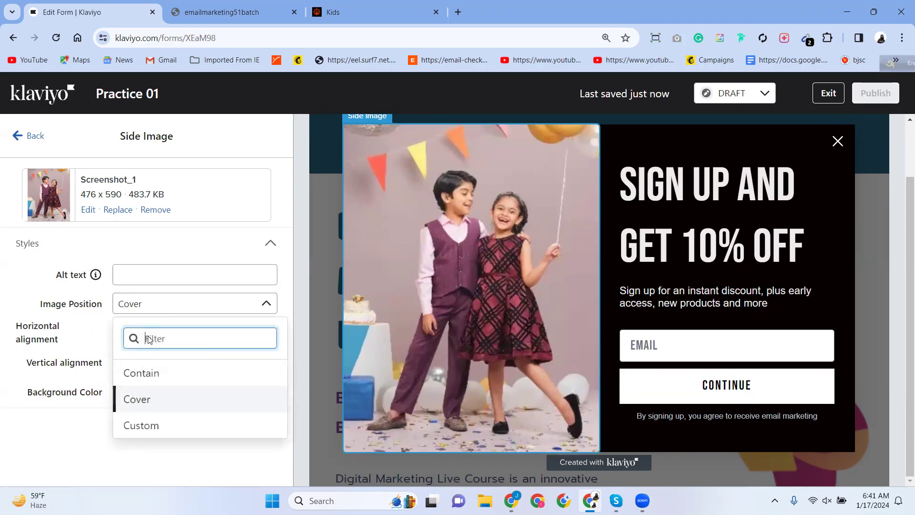
{"action": "left_click", "coordinate": [139, 373]}
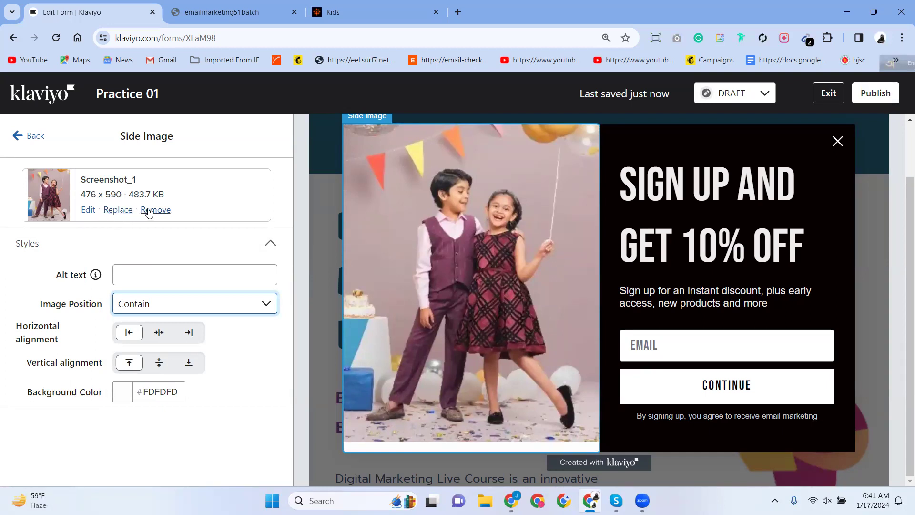
{"action": "left_click", "coordinate": [85, 214]}
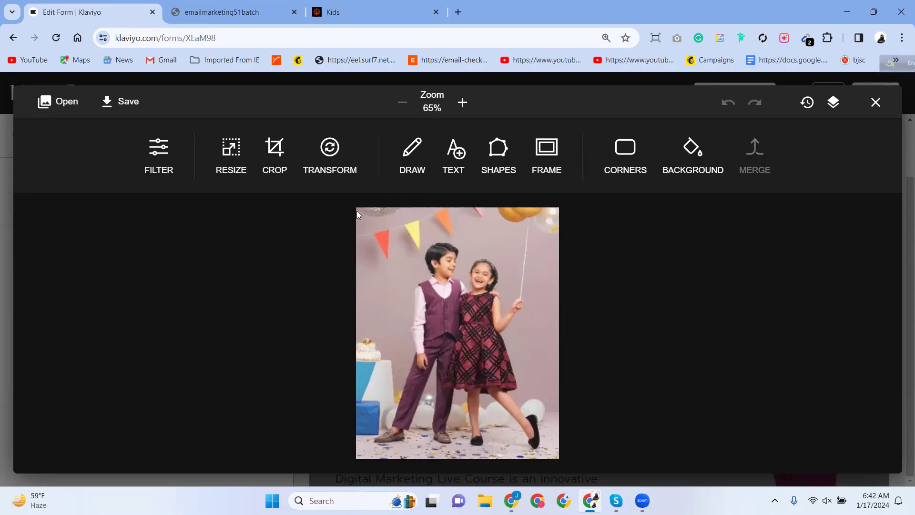
Resize the crop area and preview aspect presets from 3:2 to 16:9, ending on square 1:1.
{"action": "left_click", "coordinate": [272, 165]}
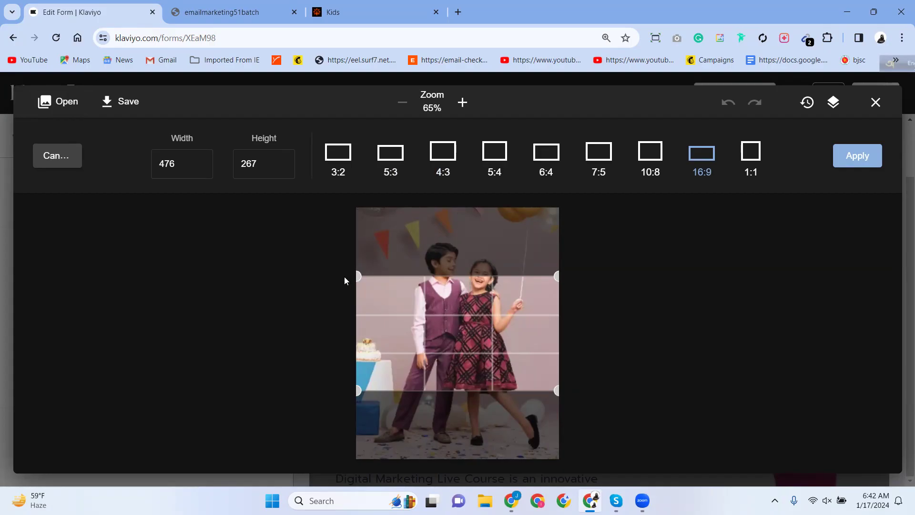
{"action": "left_click_drag", "start_coordinate": [358, 277], "coordinate": [358, 208]}
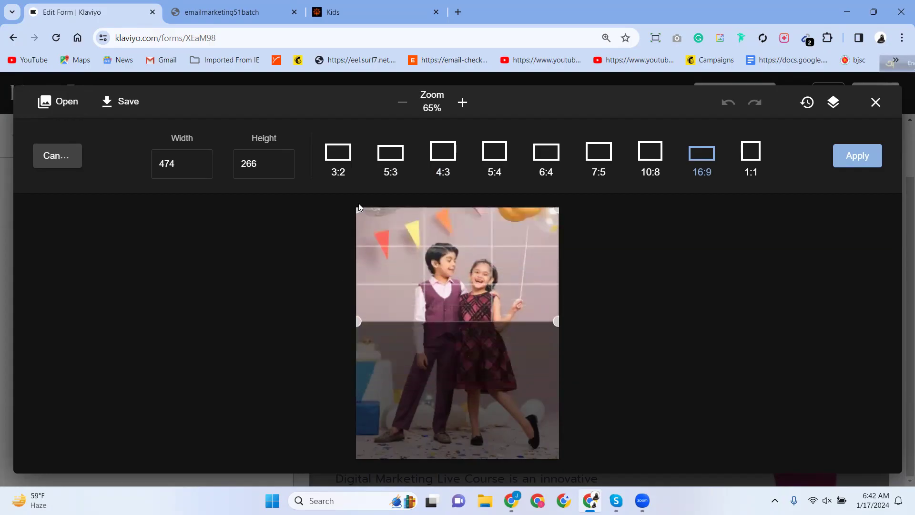
{"action": "left_click_drag", "start_coordinate": [358, 321], "coordinate": [358, 350]}
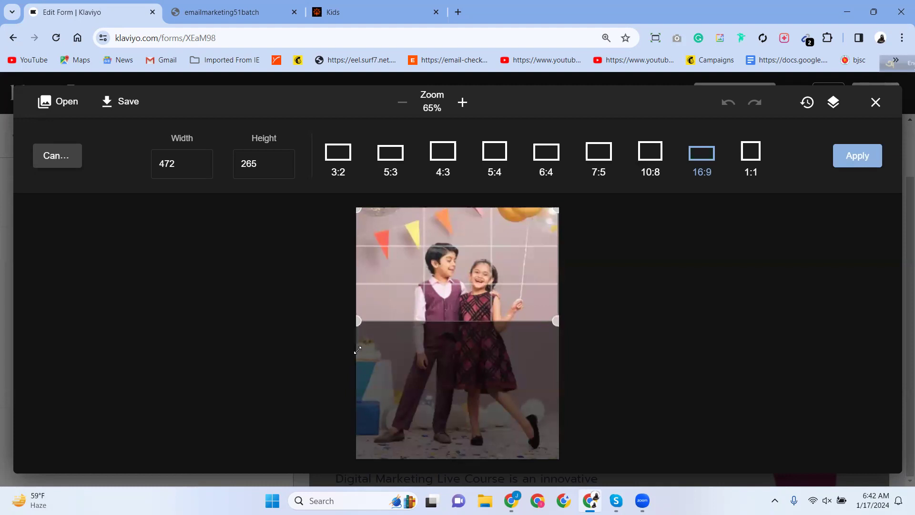
{"action": "left_click", "coordinate": [338, 152]}
{"action": "left_click", "coordinate": [397, 157]}
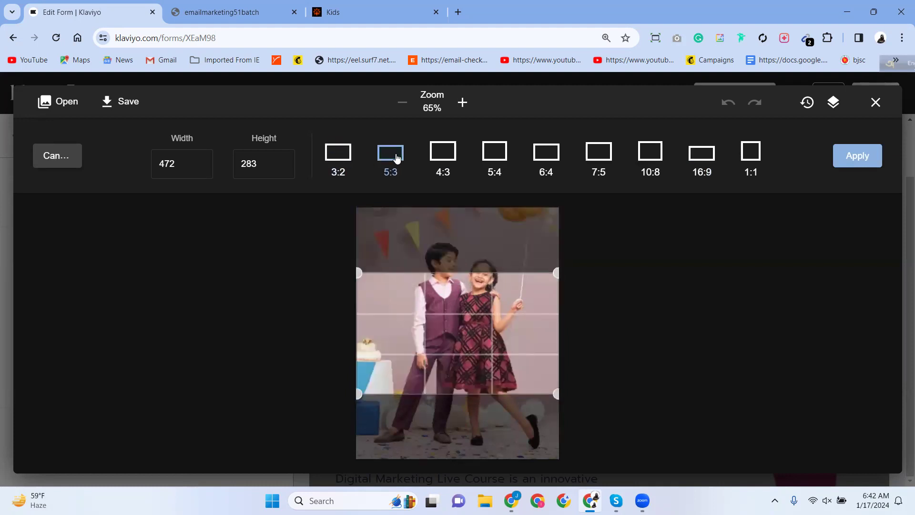
{"action": "left_click", "coordinate": [441, 157]}
{"action": "left_click", "coordinate": [498, 165]}
{"action": "left_click", "coordinate": [557, 153]}
{"action": "left_click", "coordinate": [599, 158]}
{"action": "left_click", "coordinate": [650, 163]}
{"action": "left_click", "coordinate": [712, 167]}
{"action": "left_click", "coordinate": [739, 172]}
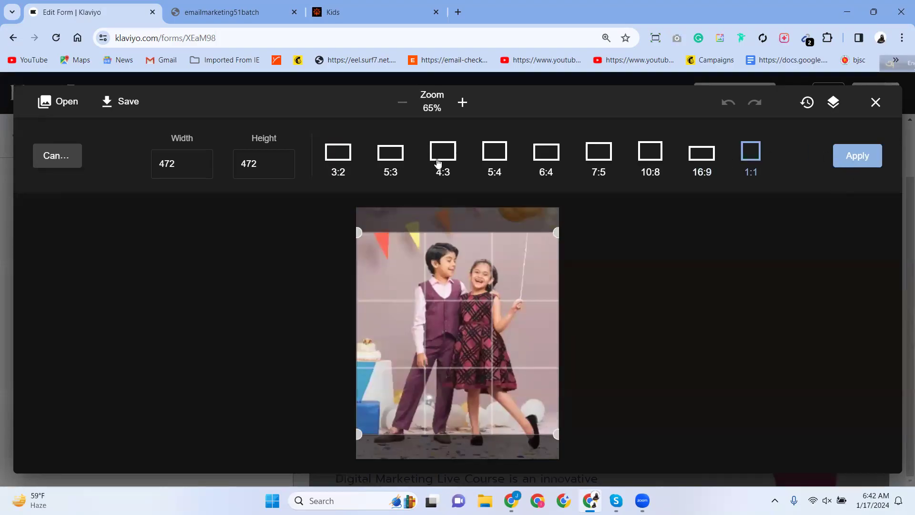
Set crop width to 465 and height to 475, then cancel the crop.
{"action": "left_click", "coordinate": [183, 167]}
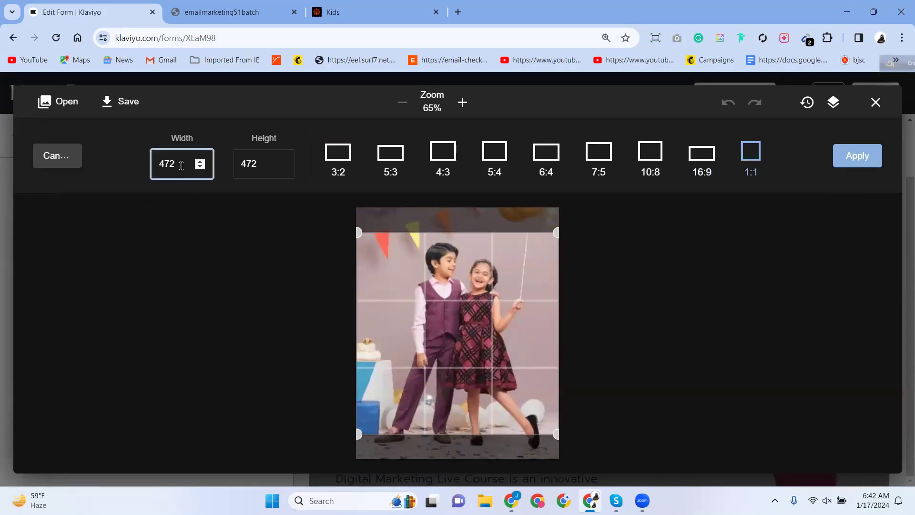
{"action": "left_click", "coordinate": [201, 166]}
{"action": "left_click", "coordinate": [201, 166]}
{"action": "left_click", "coordinate": [201, 167]}
{"action": "left_click", "coordinate": [201, 166]}
{"action": "left_click", "coordinate": [201, 166]}
{"action": "left_click", "coordinate": [201, 167]}
{"action": "left_click", "coordinate": [201, 166]}
{"action": "left_click", "coordinate": [281, 161]}
{"action": "left_click", "coordinate": [282, 161]}
{"action": "left_click", "coordinate": [281, 162]}
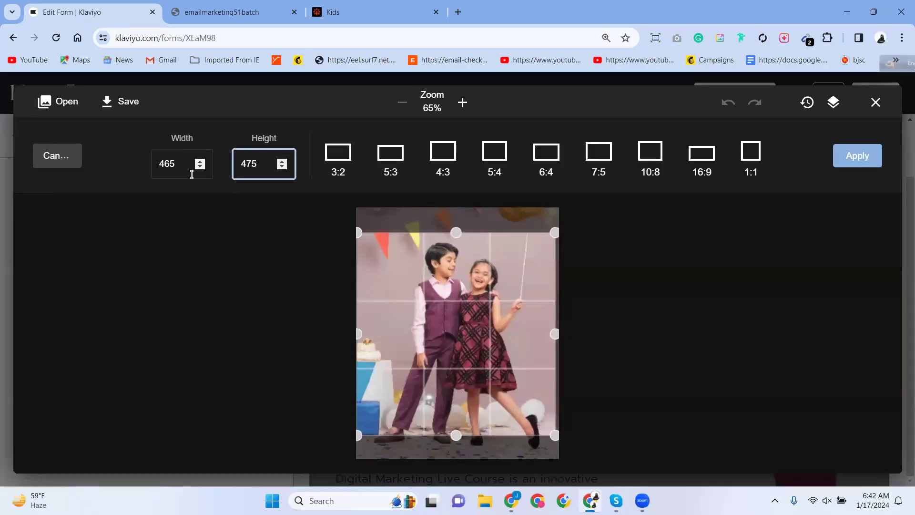
{"action": "left_click", "coordinate": [173, 161]}
{"action": "left_click_drag", "start_coordinate": [182, 162], "coordinate": [129, 172]}
{"action": "left_click_drag", "start_coordinate": [251, 165], "coordinate": [198, 172]}
{"action": "left_click", "coordinate": [55, 159]}
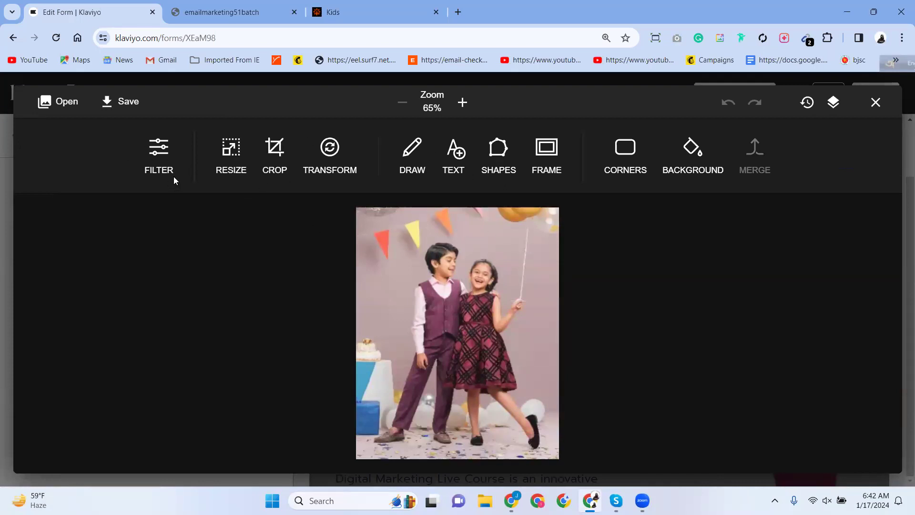
{"action": "left_click", "coordinate": [165, 160]}
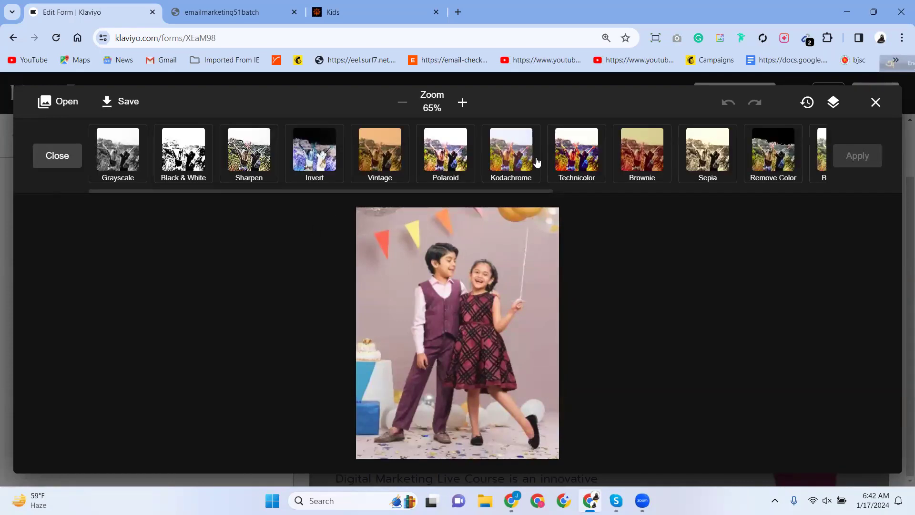
{"action": "left_click", "coordinate": [572, 162]}
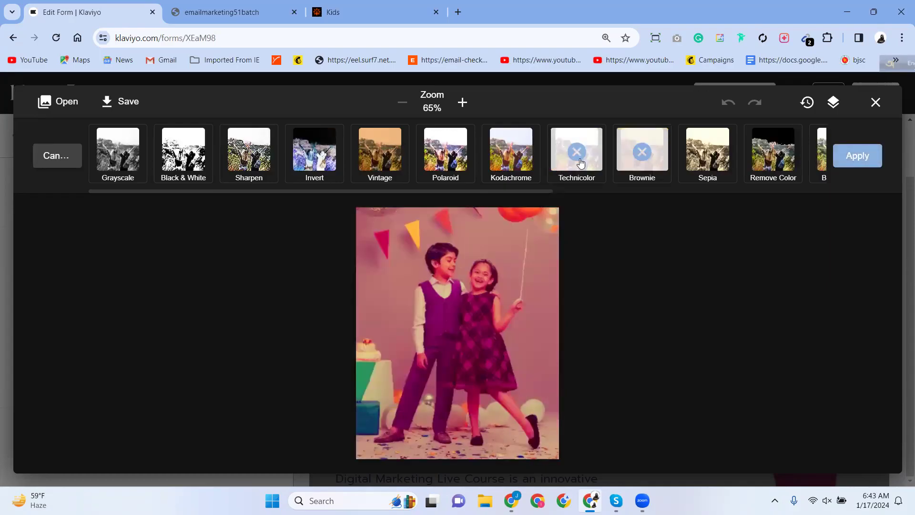
{"action": "left_click", "coordinate": [625, 163]}
{"action": "left_click", "coordinate": [696, 157]}
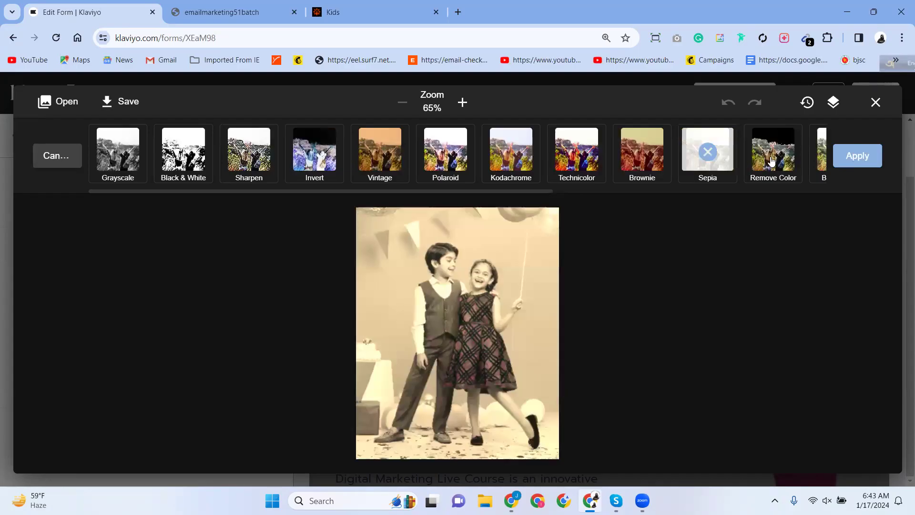
{"action": "left_click", "coordinate": [704, 167]}
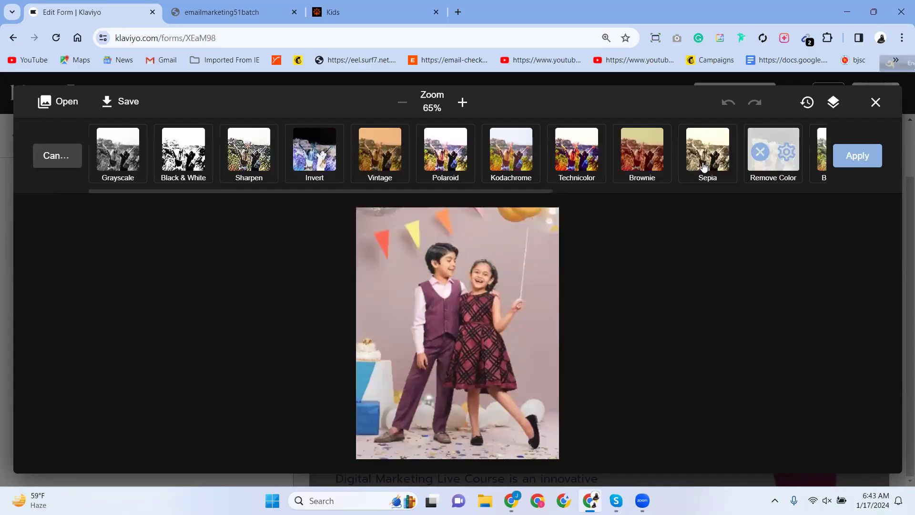
{"action": "left_click", "coordinate": [244, 155]}
{"action": "left_click", "coordinate": [190, 162]}
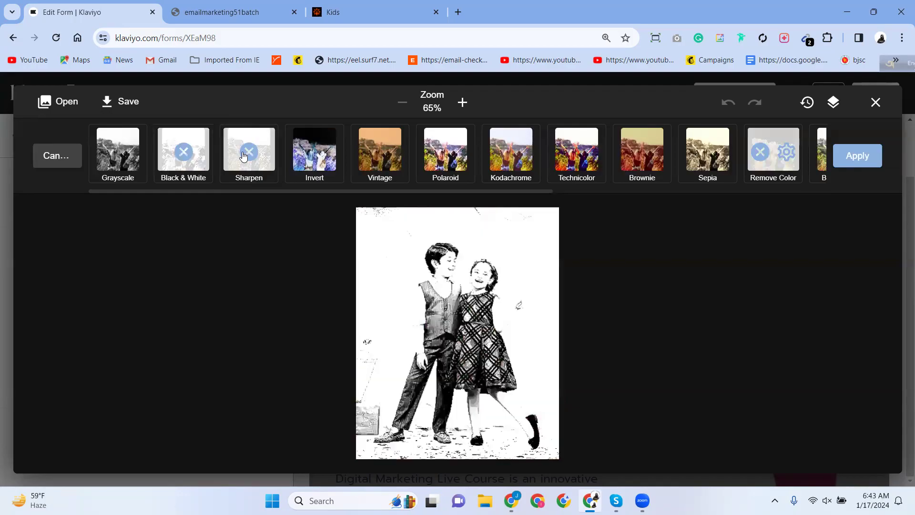
{"action": "left_click", "coordinate": [185, 160]}
{"action": "left_click", "coordinate": [129, 161]}
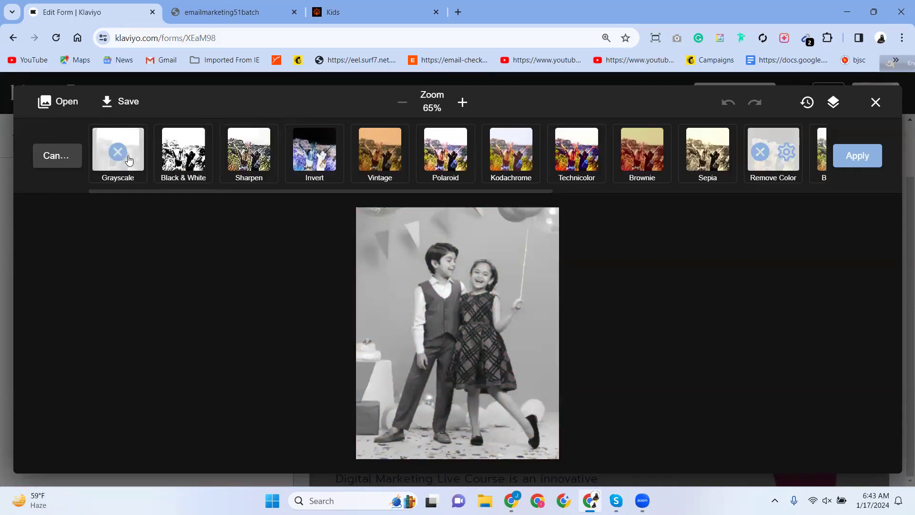
{"action": "left_click", "coordinate": [126, 159]}
{"action": "left_click", "coordinate": [377, 162]}
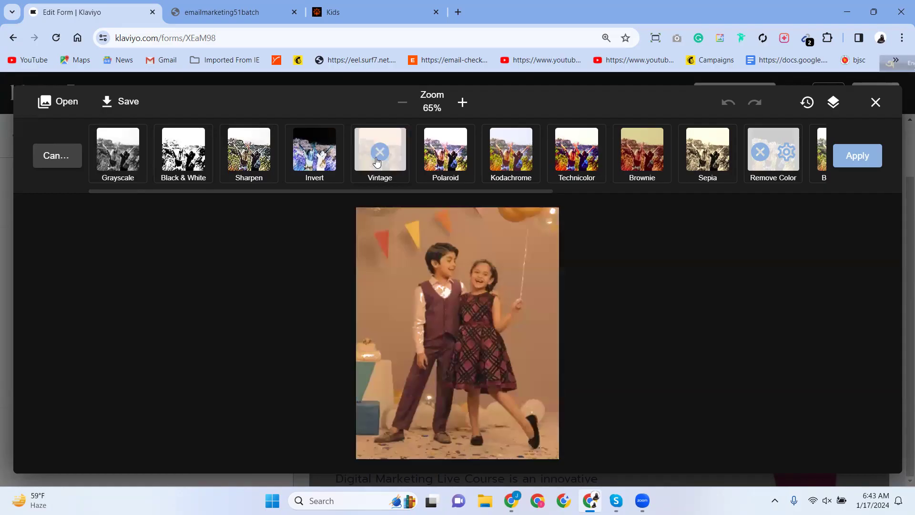
{"action": "left_click", "coordinate": [378, 161]}
{"action": "left_click", "coordinate": [447, 158]}
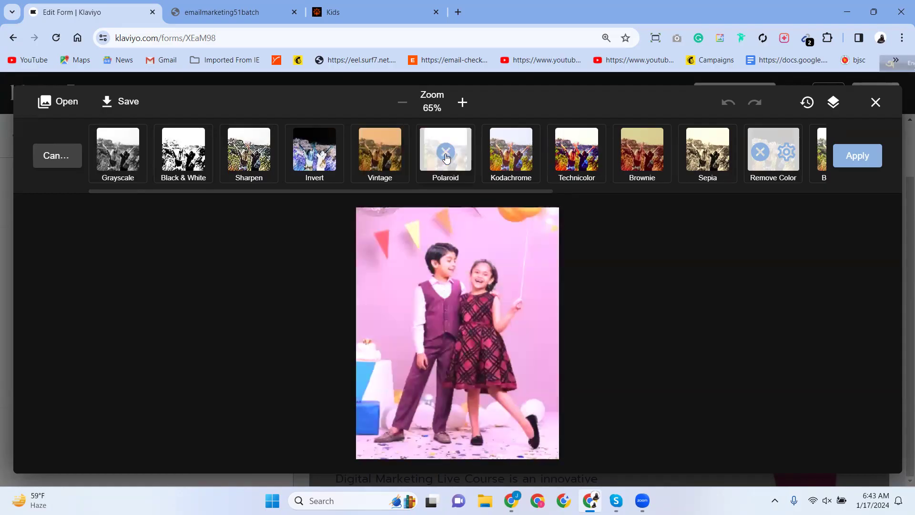
{"action": "left_click", "coordinate": [446, 158]}
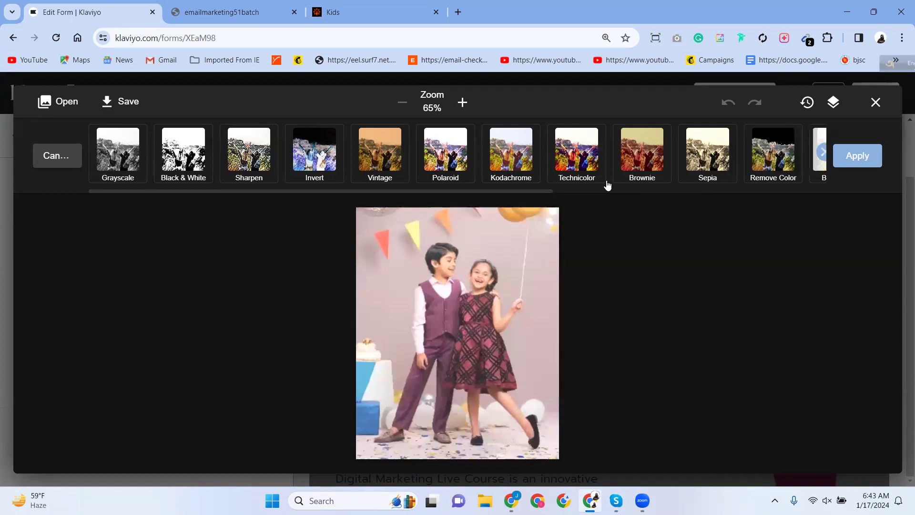
{"action": "left_click", "coordinate": [434, 157]}
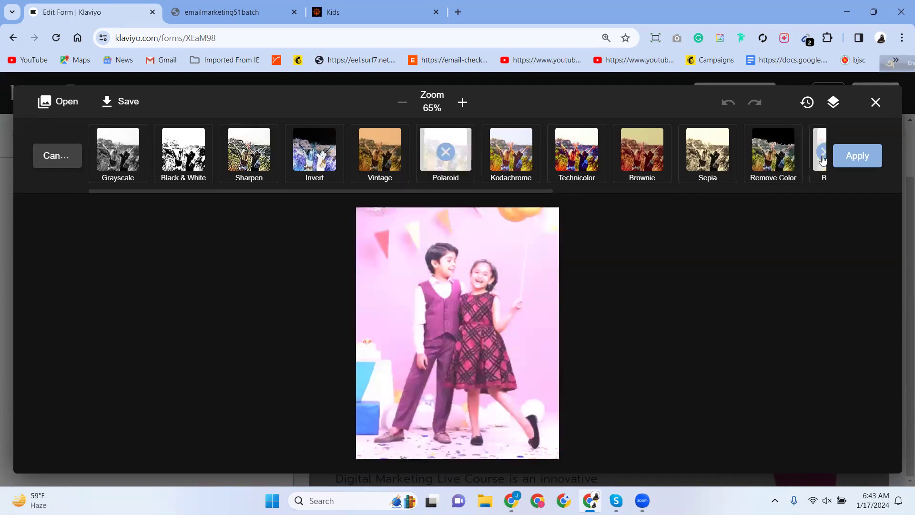
{"action": "left_click", "coordinate": [401, 169]}
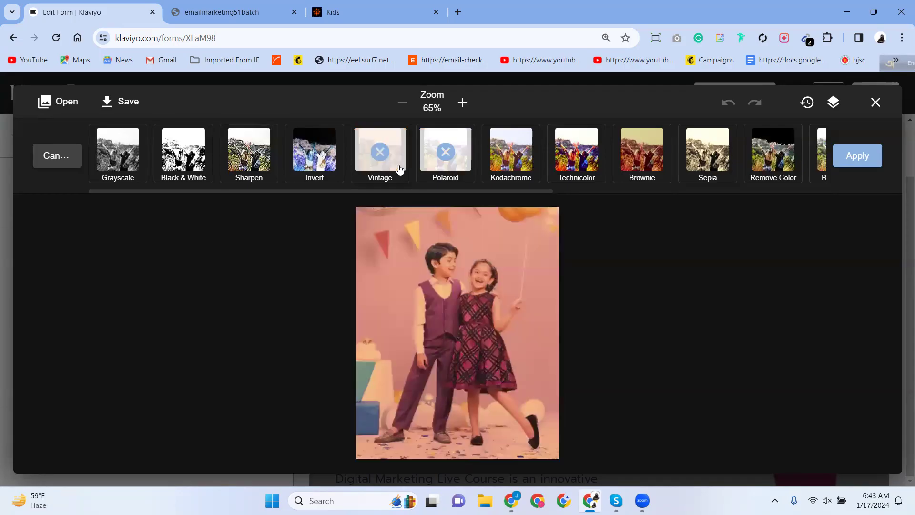
{"action": "left_click", "coordinate": [439, 165]}
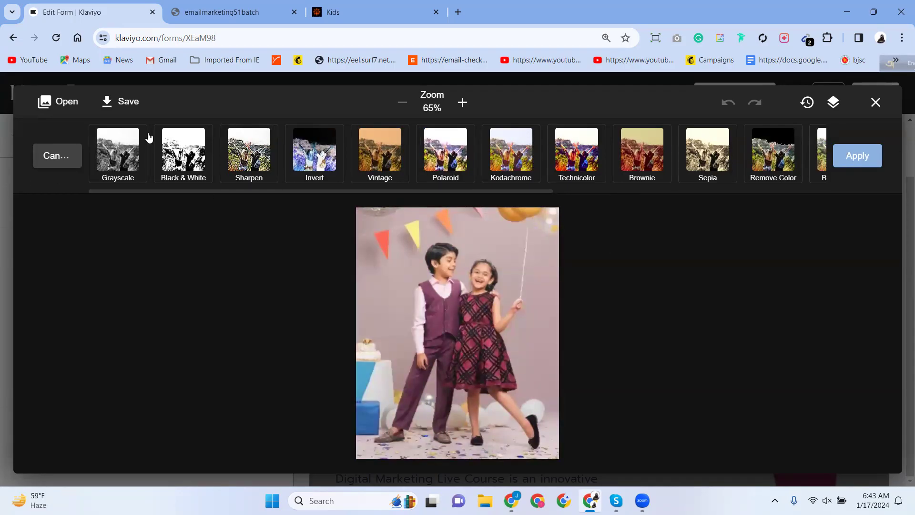
{"action": "left_click", "coordinate": [42, 160]}
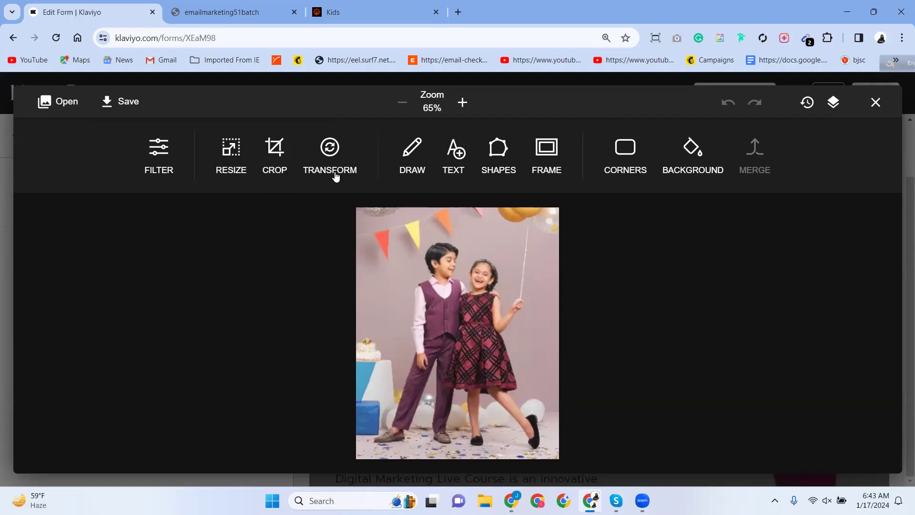
{"action": "left_click", "coordinate": [321, 175]}
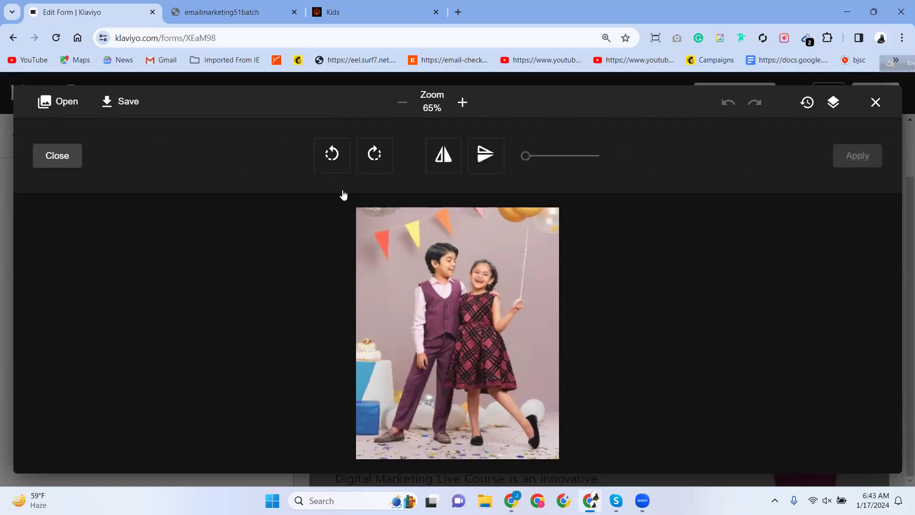
{"action": "left_click_drag", "start_coordinate": [523, 155], "coordinate": [509, 180]}
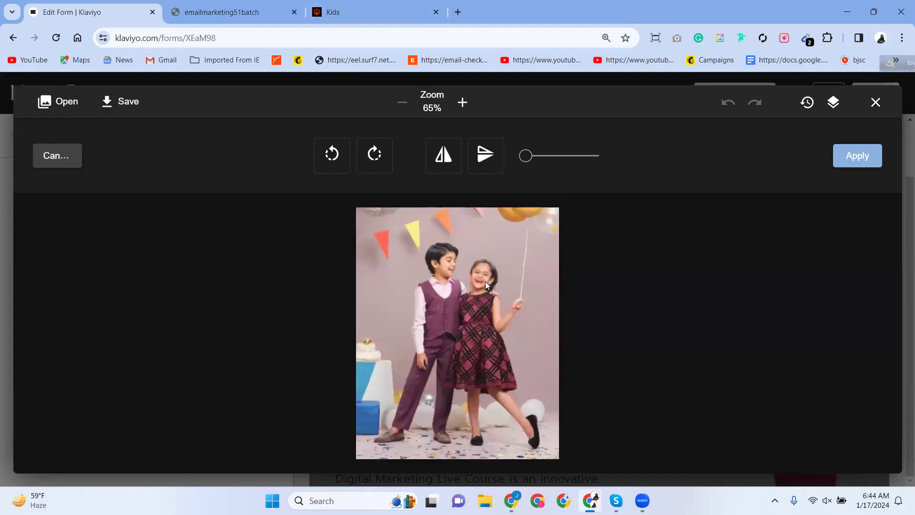
{"action": "left_click_drag", "start_coordinate": [525, 156], "coordinate": [607, 183]}
{"action": "left_click_drag", "start_coordinate": [539, 158], "coordinate": [563, 181]}
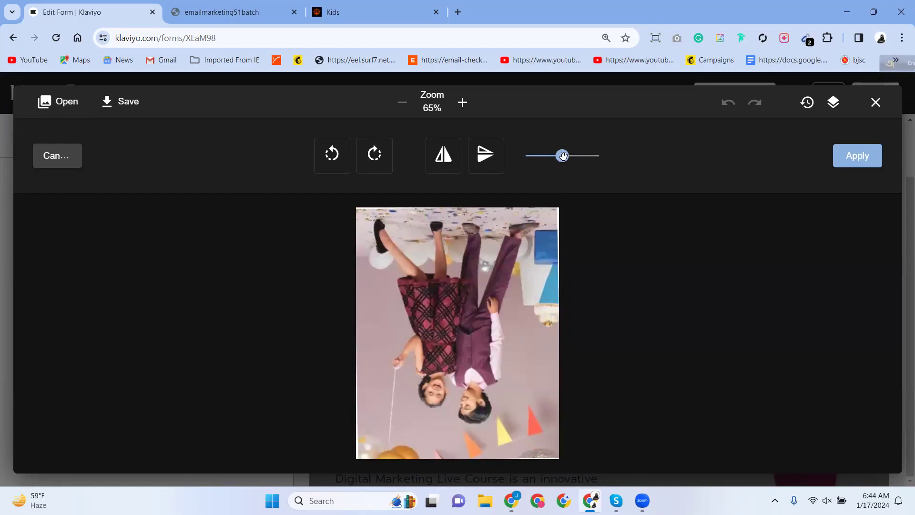
{"action": "left_click_drag", "start_coordinate": [563, 156], "coordinate": [607, 164]}
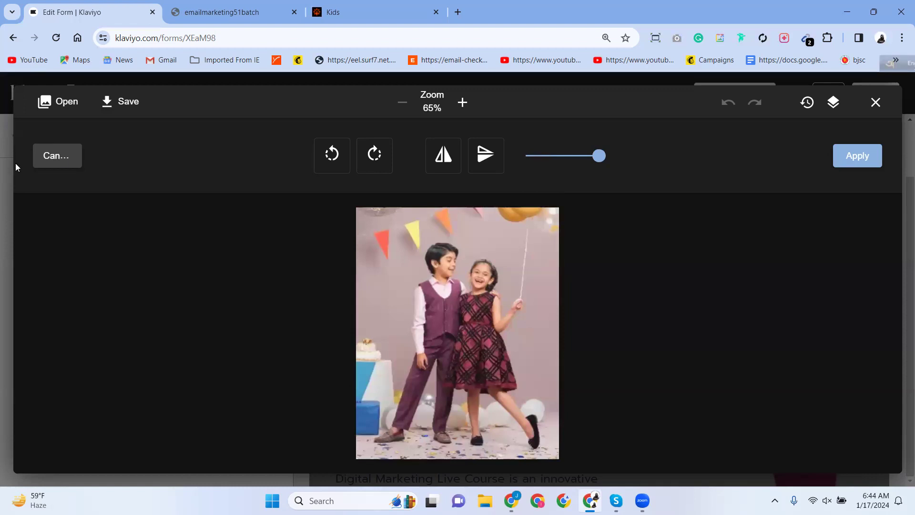
{"action": "left_click", "coordinate": [442, 164]}
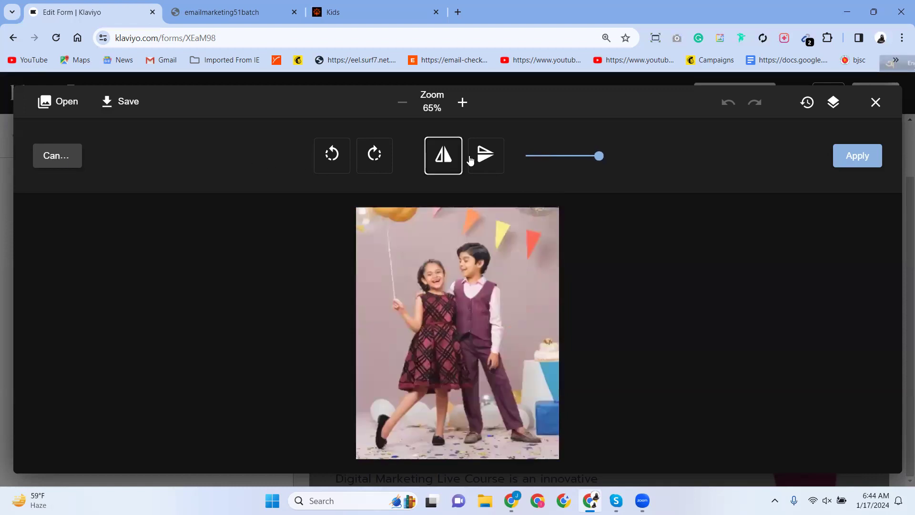
{"action": "left_click", "coordinate": [477, 157]}
{"action": "left_click", "coordinate": [443, 169]}
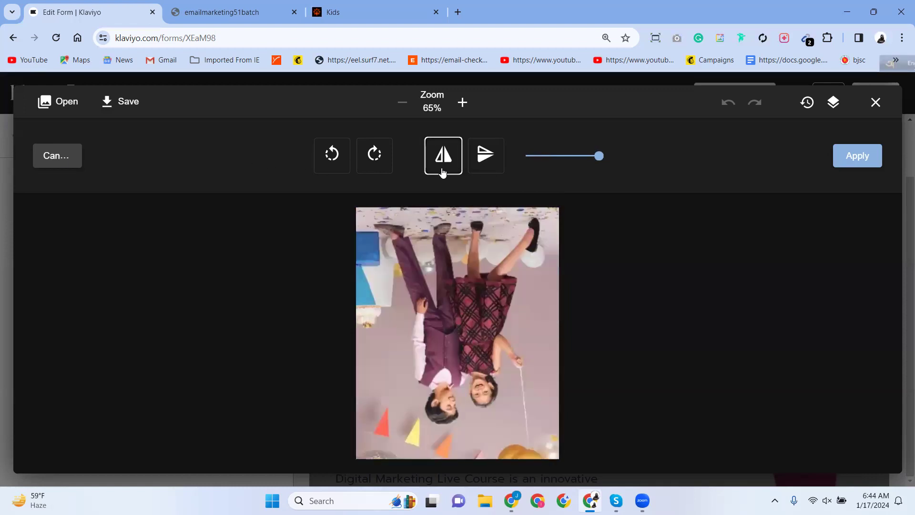
{"action": "left_click", "coordinate": [480, 161]}
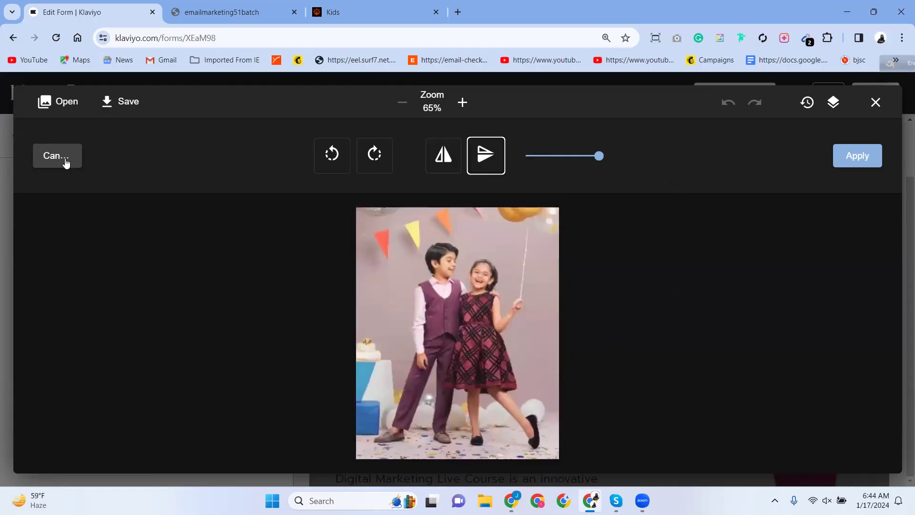
{"action": "left_click", "coordinate": [48, 156]}
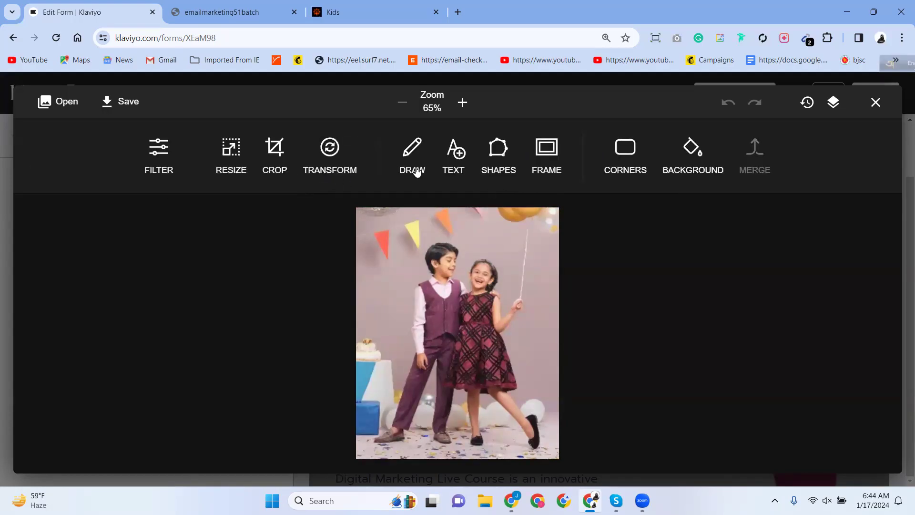
Paint thick blue and cream brush strokes over the top-left pennant, then discard the drawing.
{"action": "left_click", "coordinate": [412, 153]}
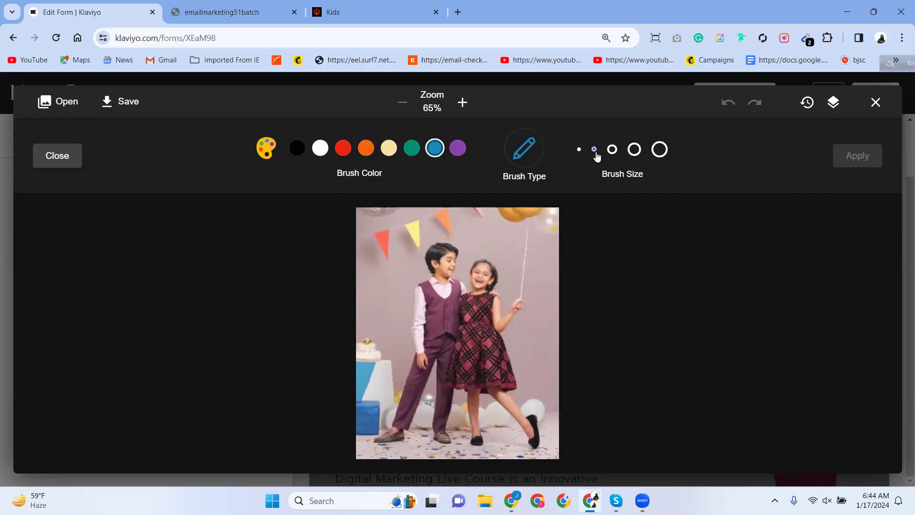
{"action": "left_click", "coordinate": [636, 150]}
{"action": "mouse_move", "coordinate": [398, 232]}
{"action": "left_mouse_down"}
{"action": "mouse_move", "coordinate": [381, 229]}
{"action": "mouse_move", "coordinate": [386, 254]}
{"action": "mouse_move", "coordinate": [490, 221]}
{"action": "left_mouse_up"}
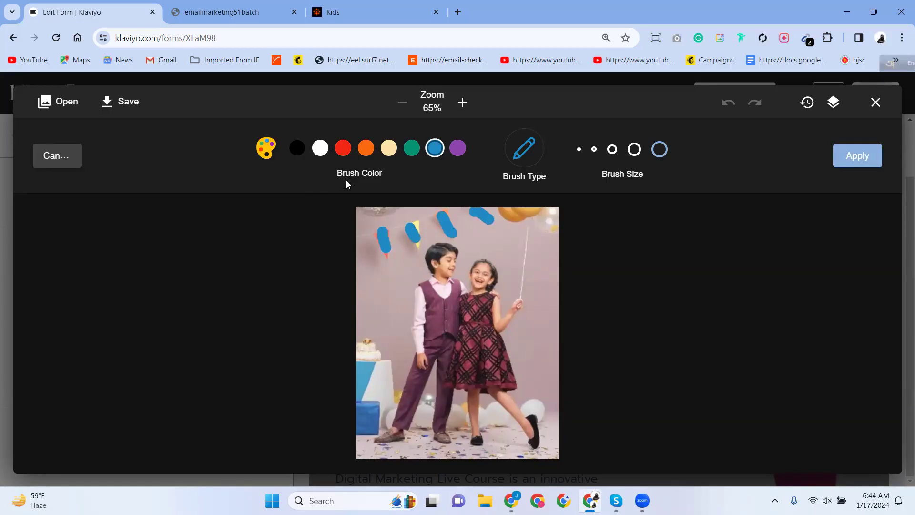
{"action": "left_click", "coordinate": [389, 149]}
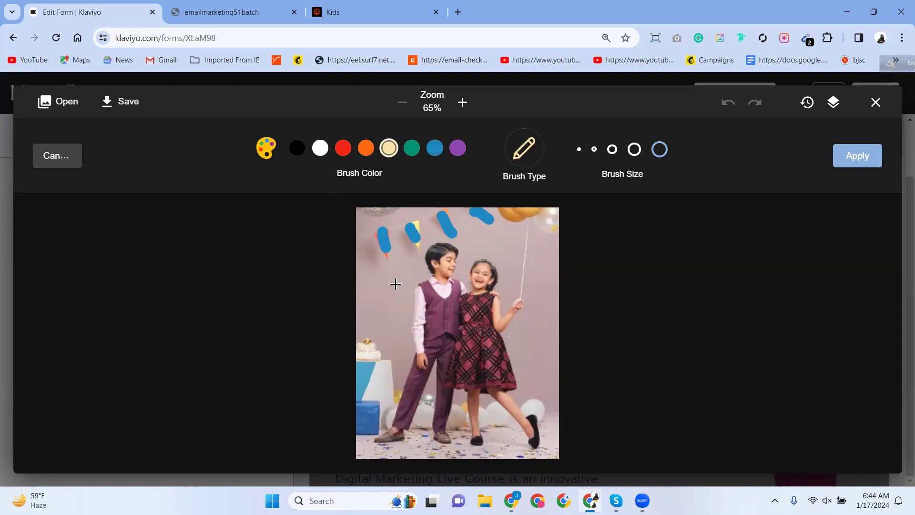
{"action": "mouse_move", "coordinate": [381, 225]}
{"action": "left_mouse_down"}
{"action": "mouse_move", "coordinate": [414, 243]}
{"action": "mouse_move", "coordinate": [409, 220]}
{"action": "mouse_move", "coordinate": [442, 214]}
{"action": "mouse_move", "coordinate": [457, 240]}
{"action": "mouse_move", "coordinate": [536, 213]}
{"action": "mouse_move", "coordinate": [438, 215]}
{"action": "mouse_move", "coordinate": [472, 221]}
{"action": "left_mouse_up"}
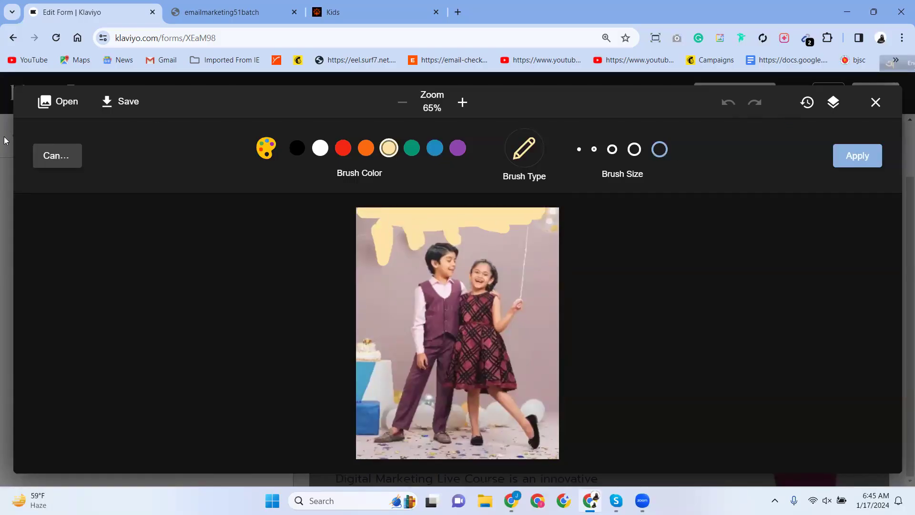
{"action": "left_click", "coordinate": [45, 160]}
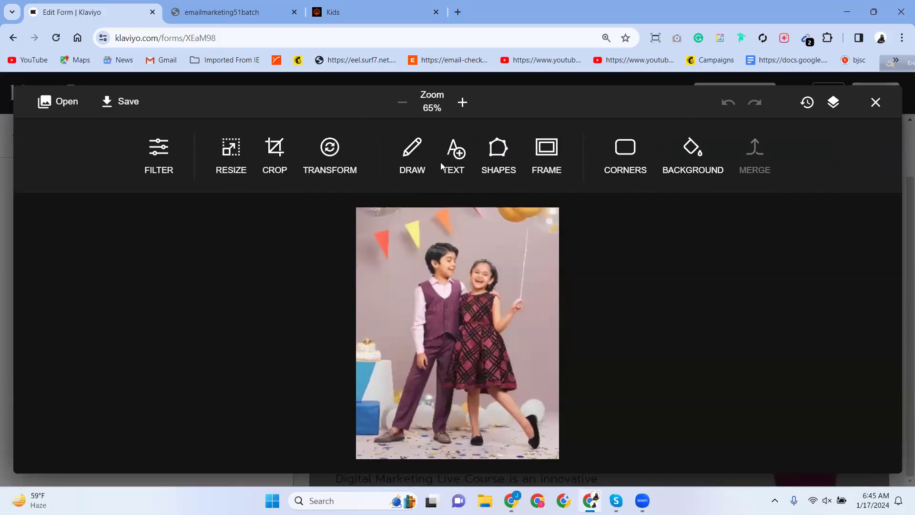
Add a text box reading 'Arong' in the Pacifico font.
{"action": "left_click", "coordinate": [453, 157]}
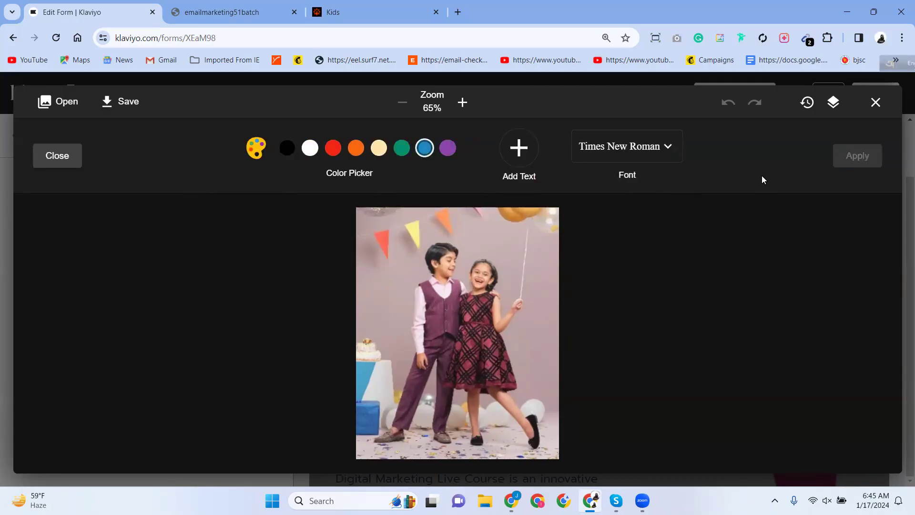
{"action": "left_click", "coordinate": [667, 148]}
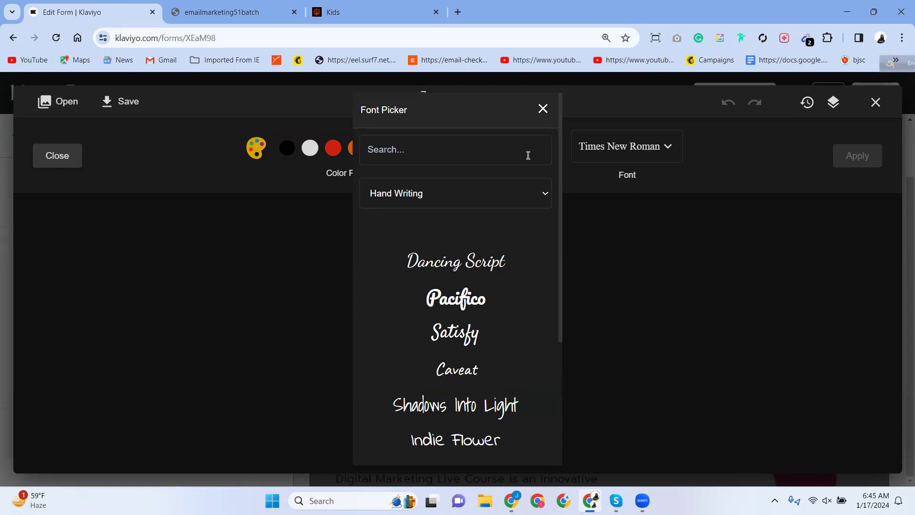
{"action": "left_click", "coordinate": [479, 298]}
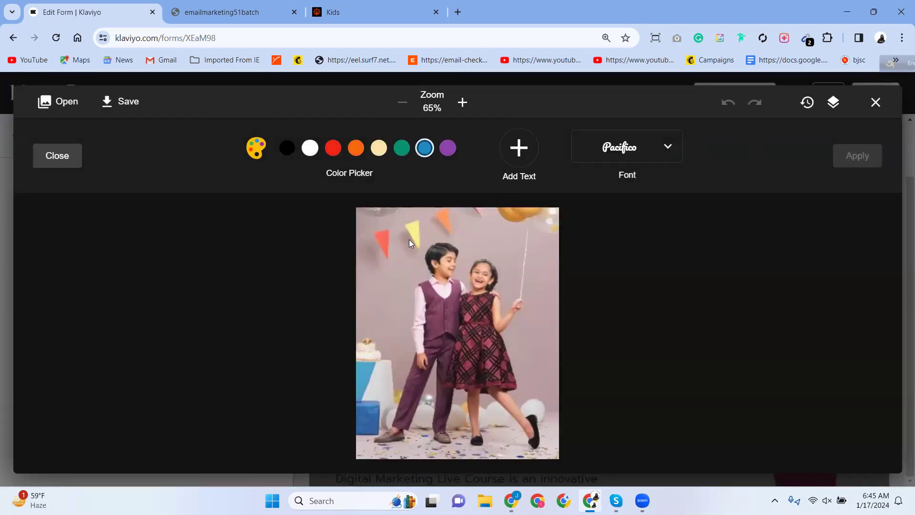
{"action": "left_click", "coordinate": [519, 149]}
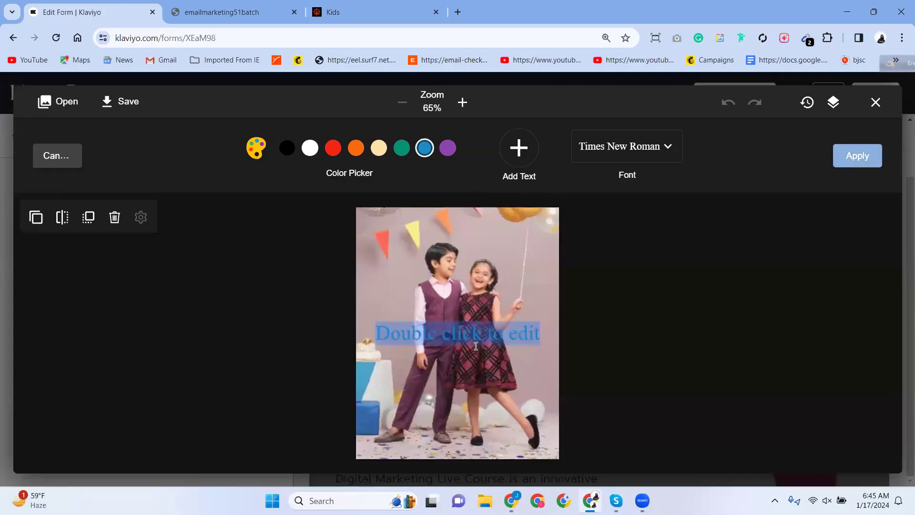
{"action": "type", "text": "Arong"}
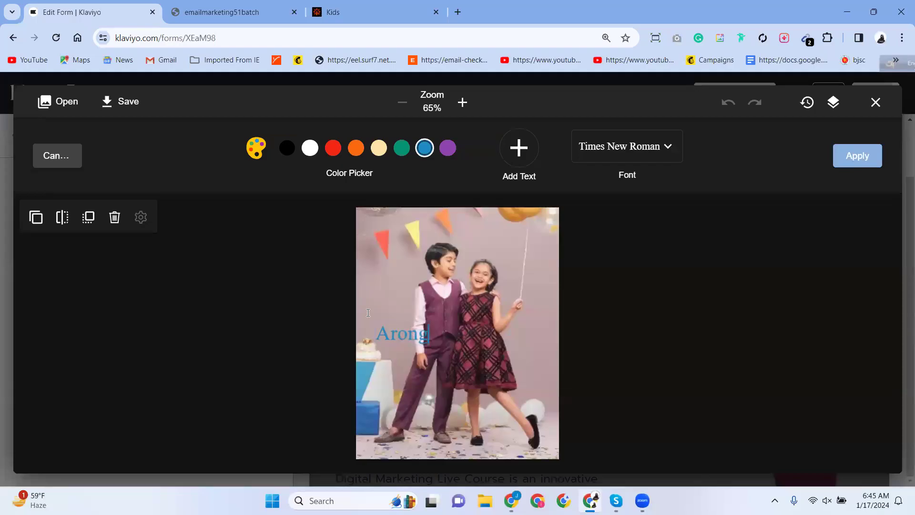
{"action": "left_click", "coordinate": [357, 337]}
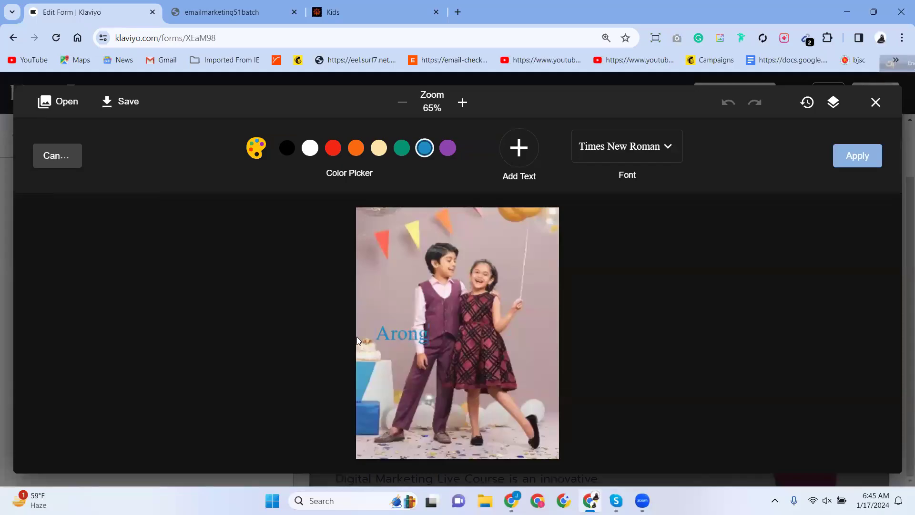
Colour the Arong text orange and move it to the top of the photo.
{"action": "left_click", "coordinate": [389, 334]}
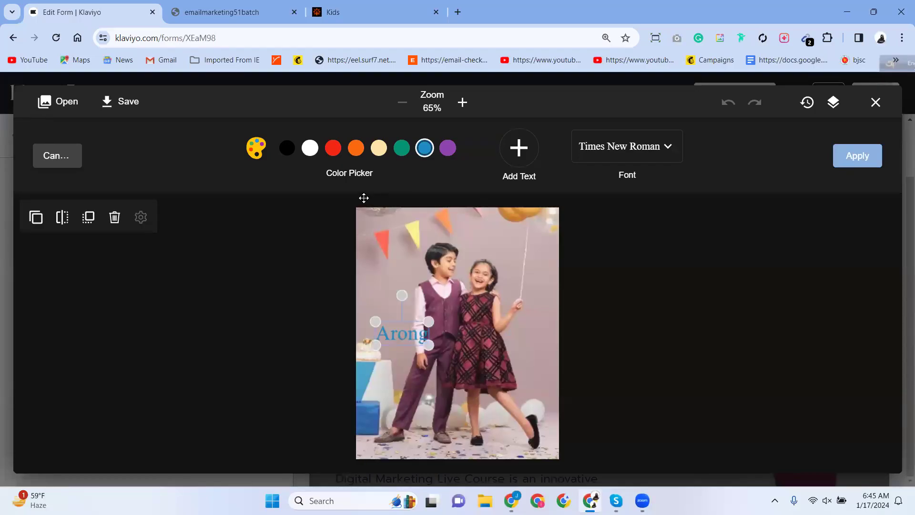
{"action": "left_click", "coordinate": [340, 152]}
{"action": "left_click", "coordinate": [358, 151]}
{"action": "left_click", "coordinate": [607, 285]}
{"action": "left_click_drag", "start_coordinate": [402, 333], "coordinate": [388, 248]}
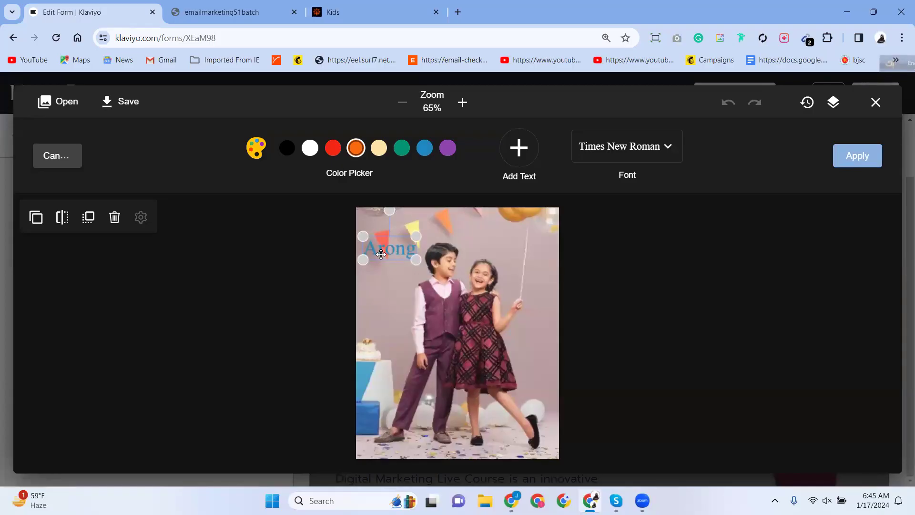
{"action": "left_click_drag", "start_coordinate": [385, 249], "coordinate": [435, 224]}
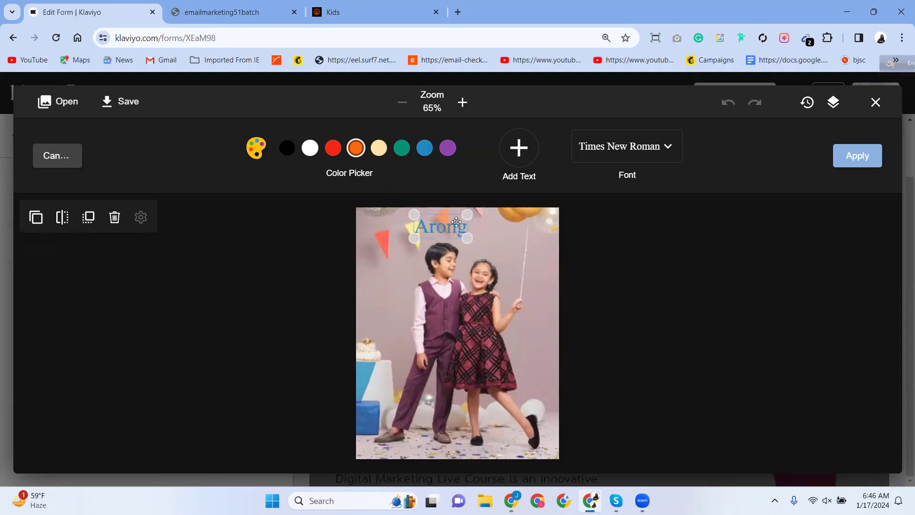
{"action": "double_click", "coordinate": [444, 231]}
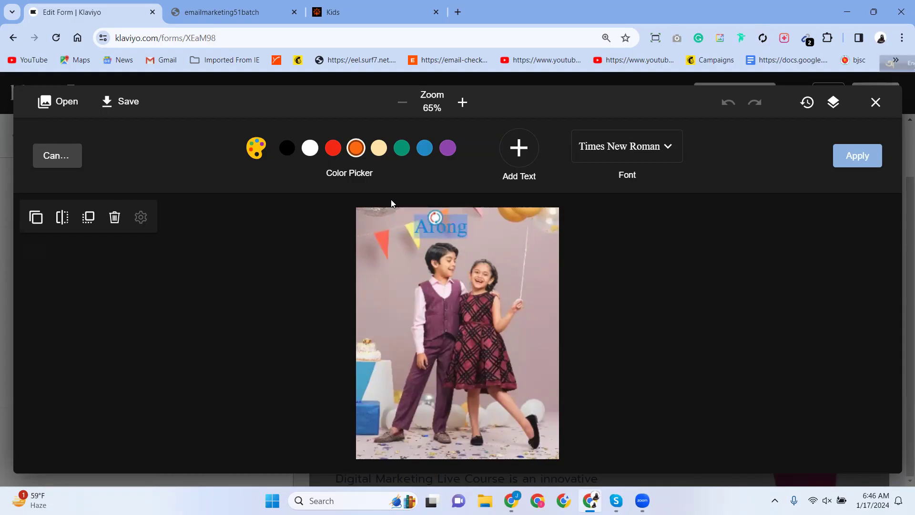
{"action": "left_click", "coordinate": [355, 151]}
Apply orange to the Arong text, then delete it from the photo.
{"action": "left_click", "coordinate": [353, 153]}
{"action": "left_click", "coordinate": [485, 247]}
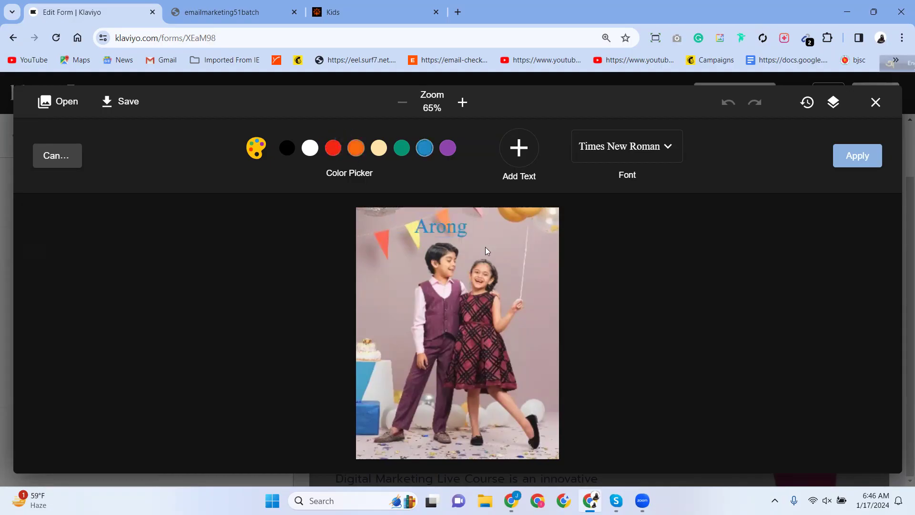
{"action": "left_click", "coordinate": [425, 232]}
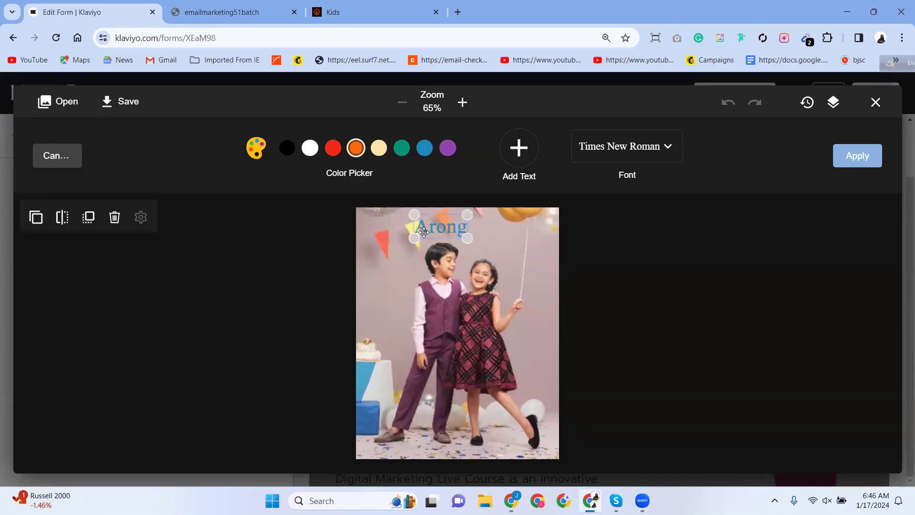
{"action": "left_click", "coordinate": [115, 219]}
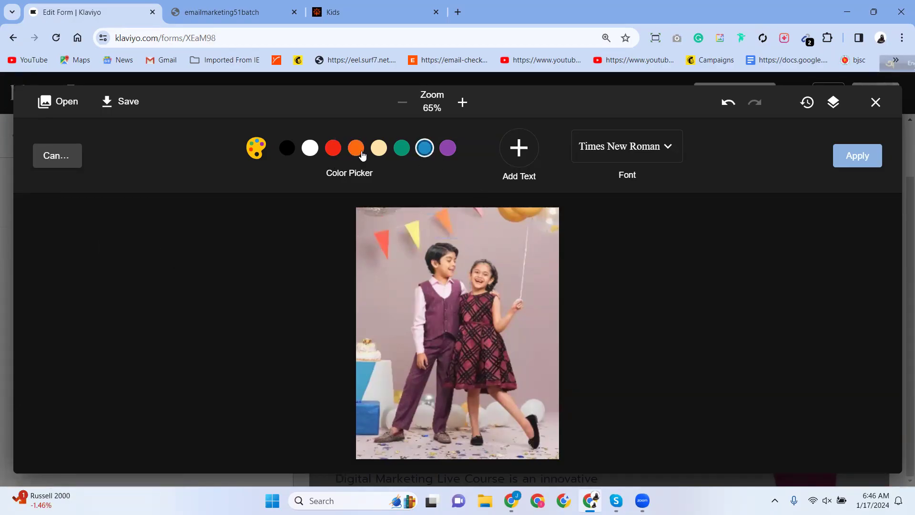
Re-add 'Arong', move, mirror and duplicate it, then undo those text changes.
{"action": "left_click", "coordinate": [515, 156]}
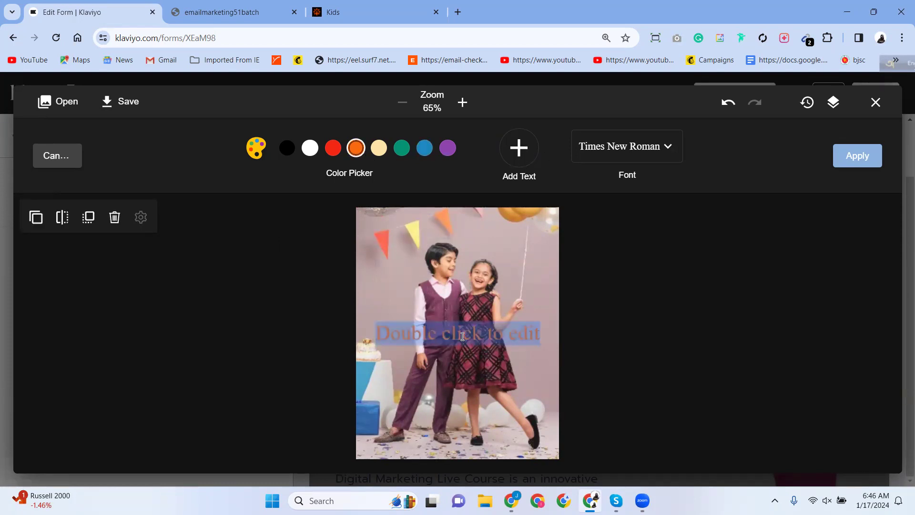
{"action": "type", "text": "Ari"}
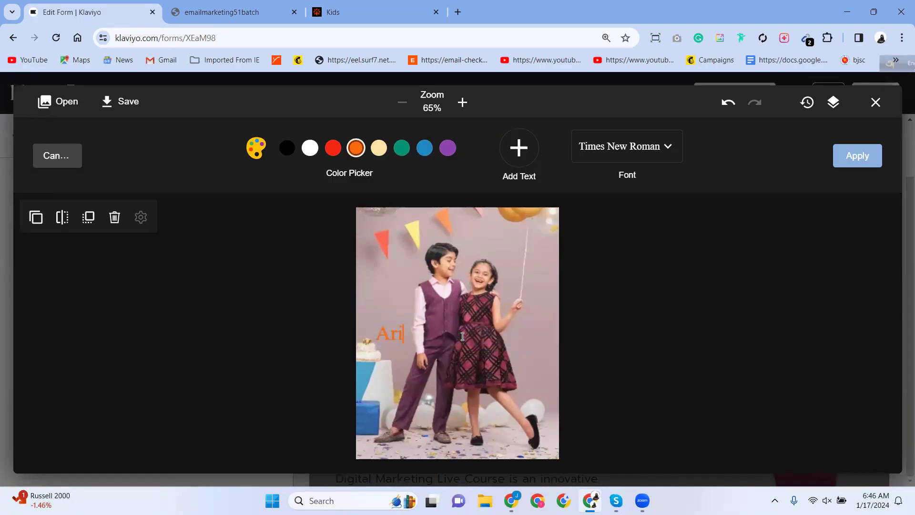
{"action": "key", "text": "BackSpace"}
{"action": "type", "text": "ong"}
{"action": "left_click_drag", "start_coordinate": [413, 335], "coordinate": [387, 270]}
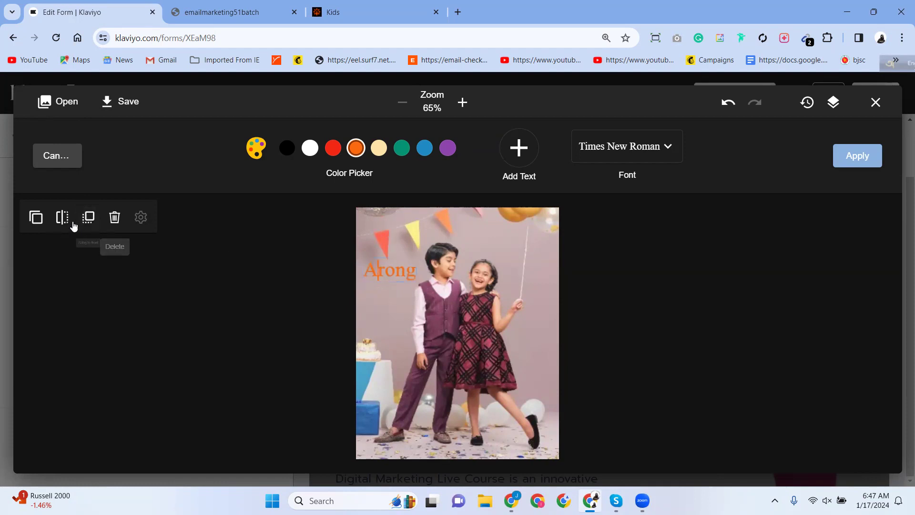
{"action": "left_click", "coordinate": [63, 219]}
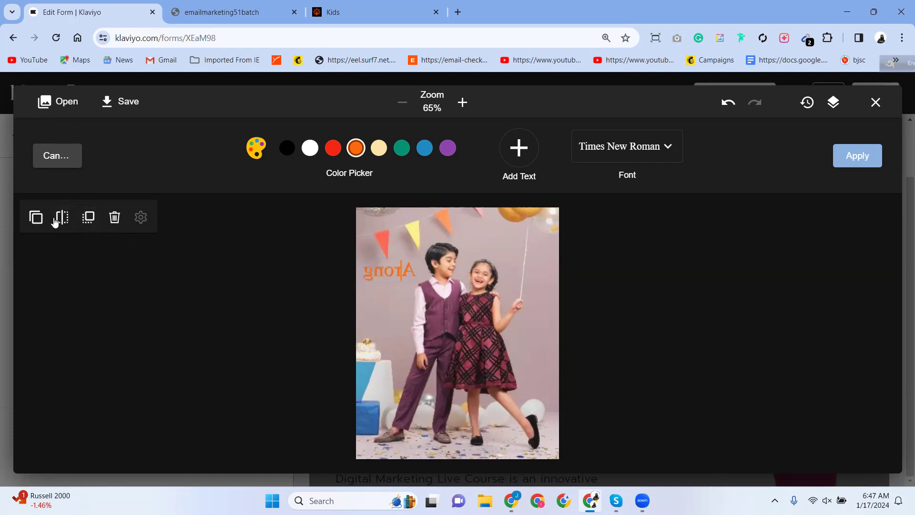
{"action": "left_click", "coordinate": [35, 217]}
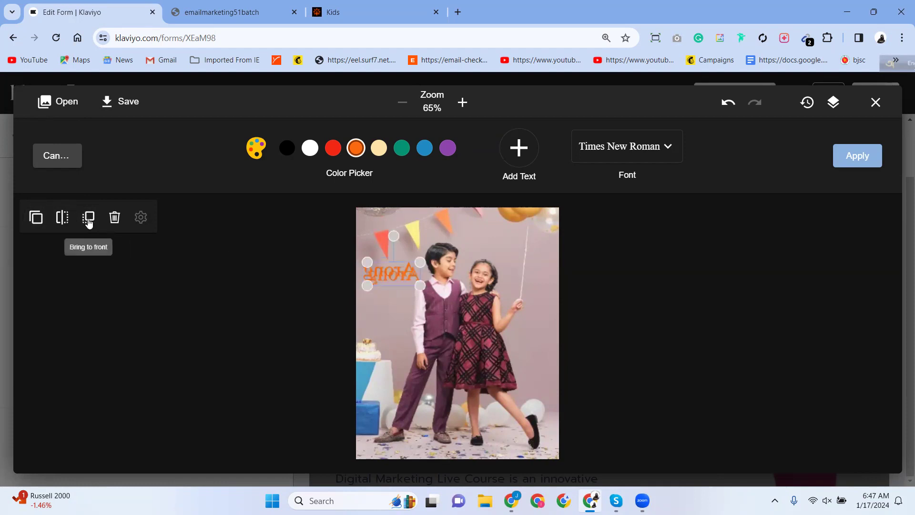
{"action": "left_click_drag", "start_coordinate": [403, 277], "coordinate": [419, 364]}
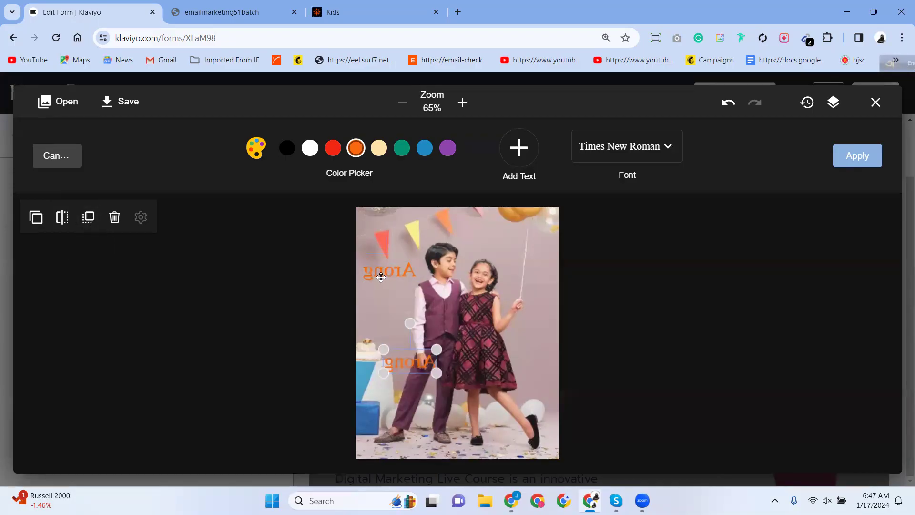
{"action": "left_click", "coordinate": [384, 275]}
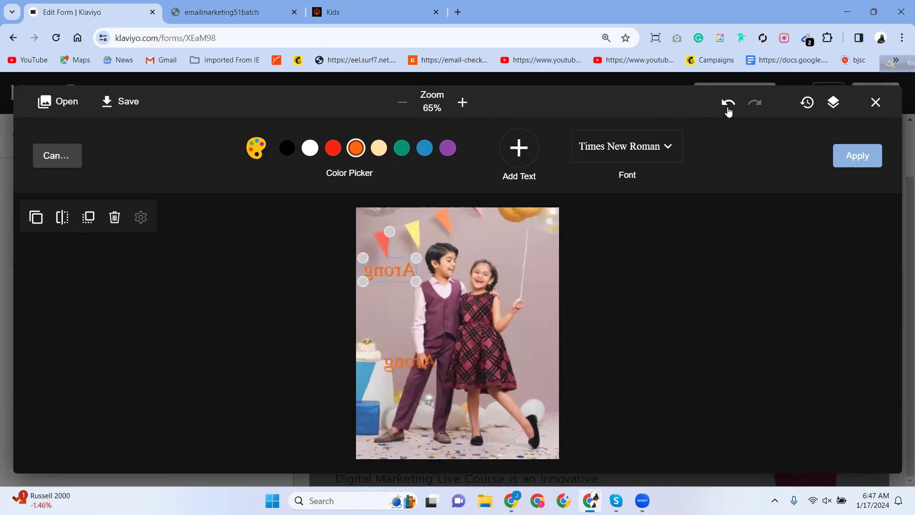
{"action": "left_click", "coordinate": [729, 104]}
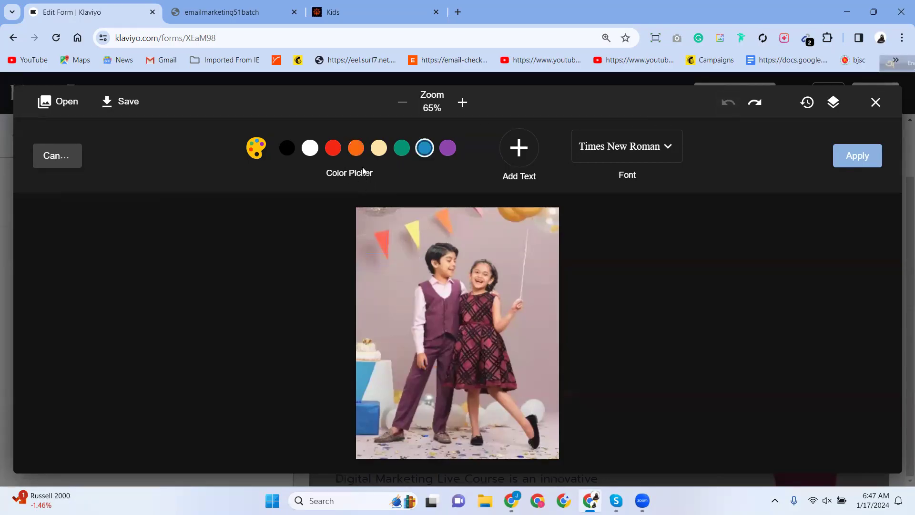
Add a new red Pacifico text box and select its placeholder text.
{"action": "left_click", "coordinate": [334, 149]}
{"action": "left_click", "coordinate": [634, 147]}
{"action": "left_click", "coordinate": [470, 296]}
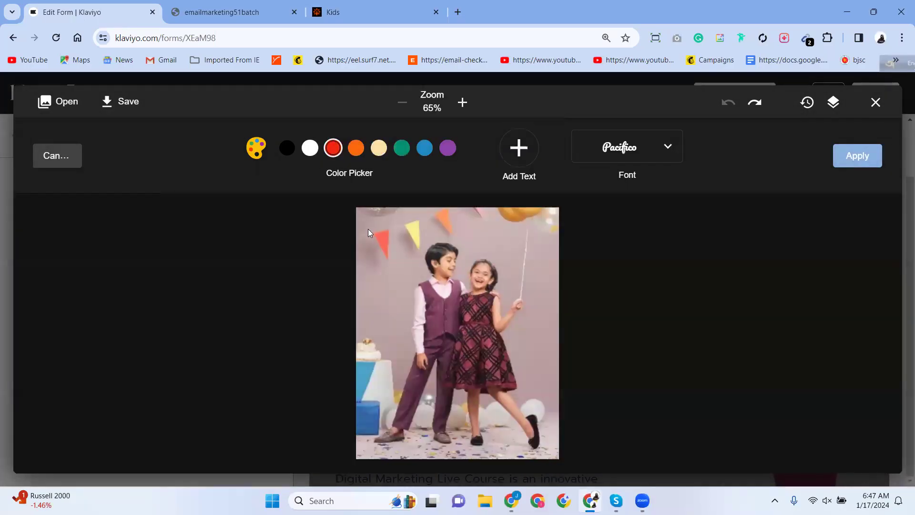
{"action": "left_click", "coordinate": [517, 158]}
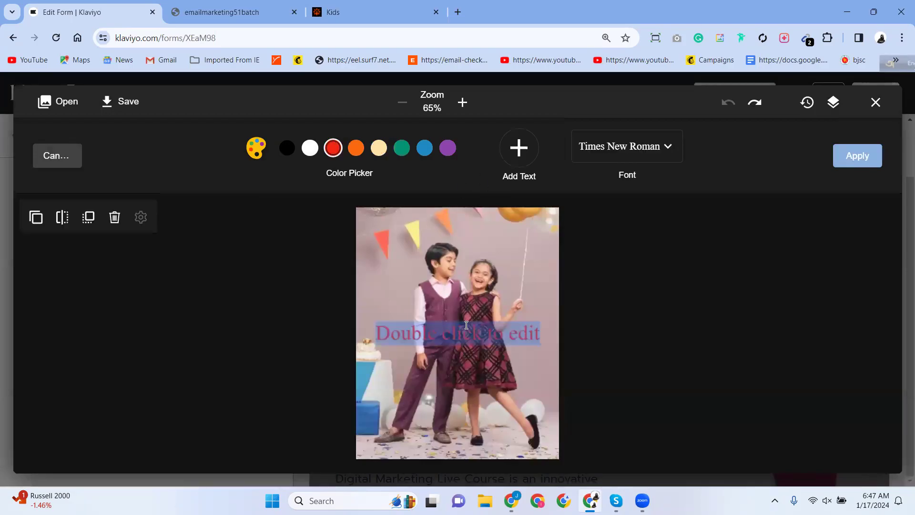
{"action": "left_click", "coordinate": [665, 152]}
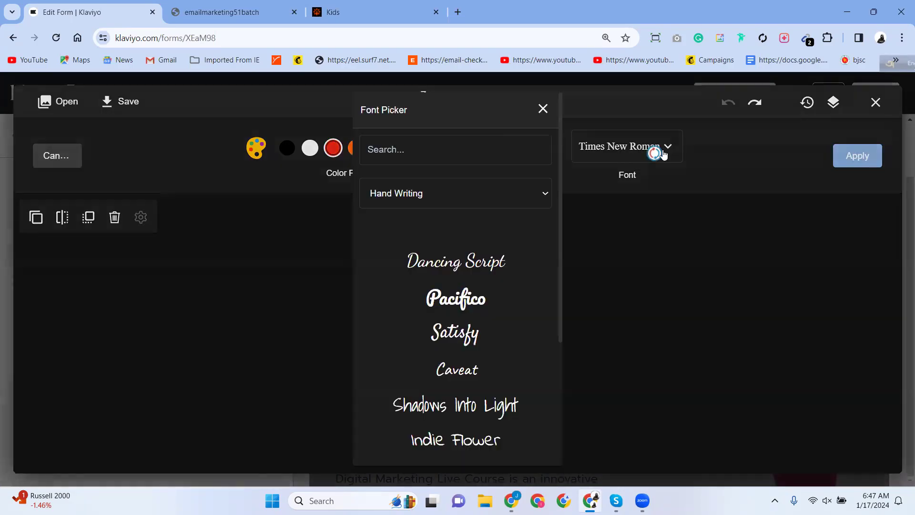
{"action": "left_click", "coordinate": [475, 301]}
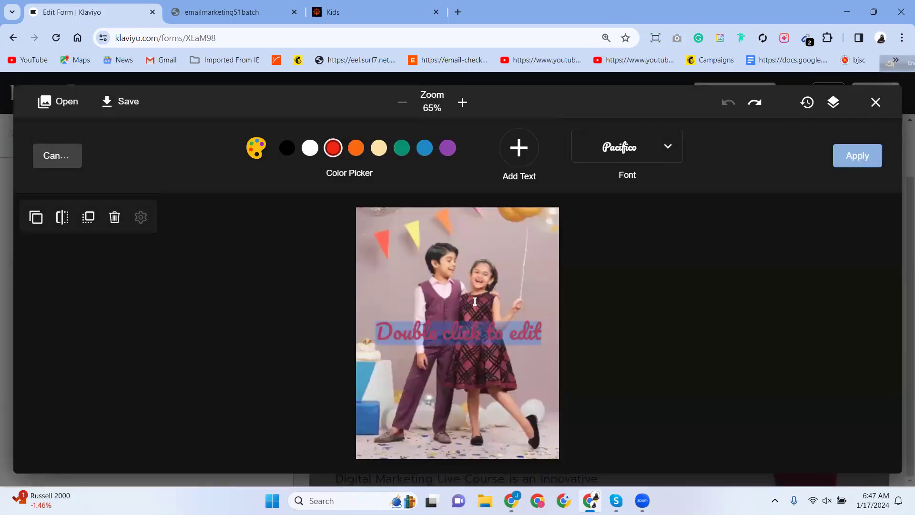
{"action": "left_click", "coordinate": [466, 329]}
{"action": "double_click", "coordinate": [493, 328]}
{"action": "left_click", "coordinate": [493, 328]}
{"action": "double_click", "coordinate": [493, 328]}
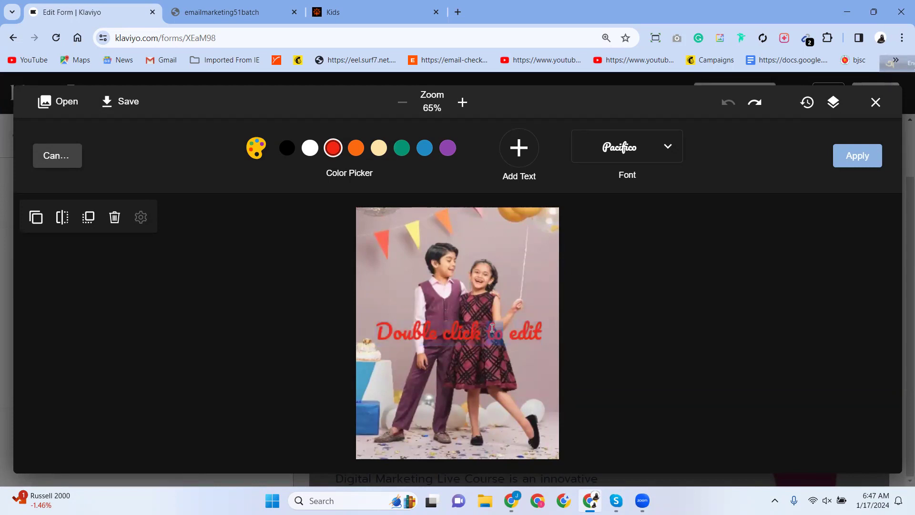
{"action": "triple_click", "coordinate": [392, 333]}
Replace the placeholder with 'Arong' and place it at the photo's top-left.
{"action": "type", "text": "a@#rong"}
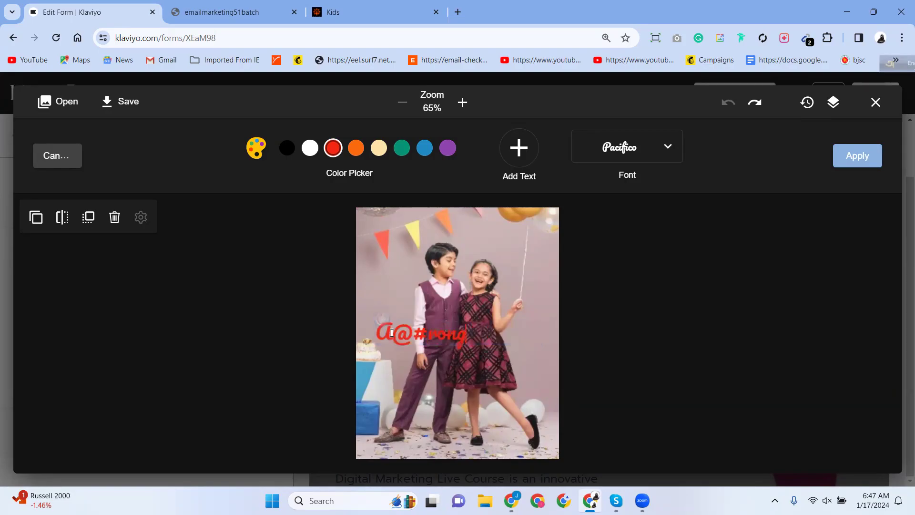
{"action": "left_click_drag", "start_coordinate": [429, 333], "coordinate": [373, 335]}
{"action": "type", "text": "A"}
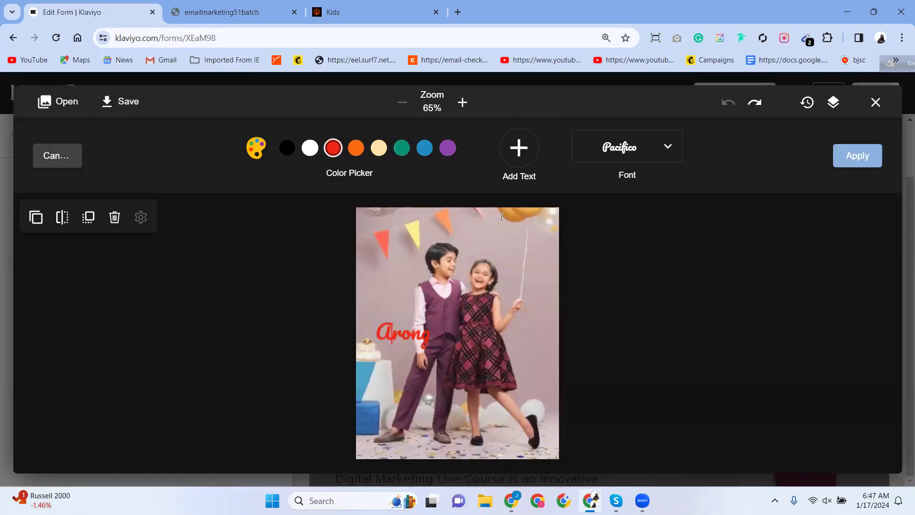
{"action": "left_click", "coordinate": [628, 267]}
{"action": "left_click_drag", "start_coordinate": [403, 323], "coordinate": [400, 251]}
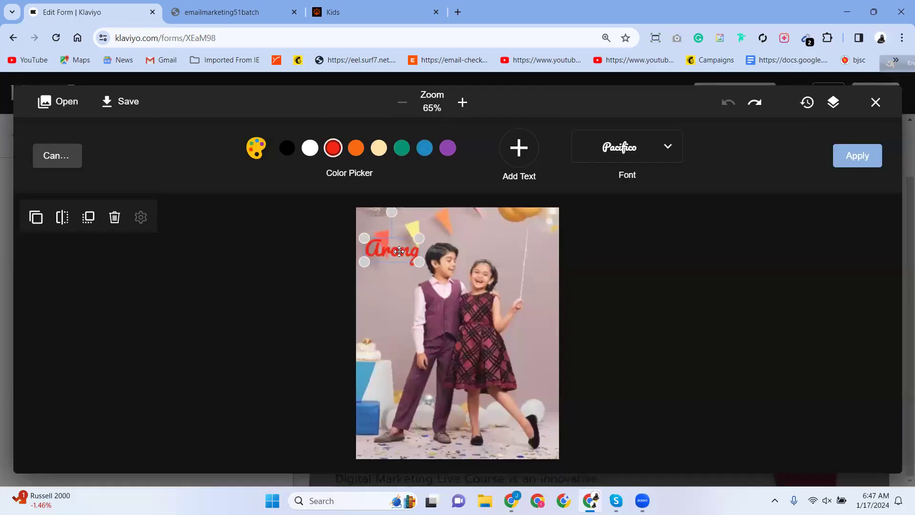
{"action": "left_click", "coordinate": [715, 325]}
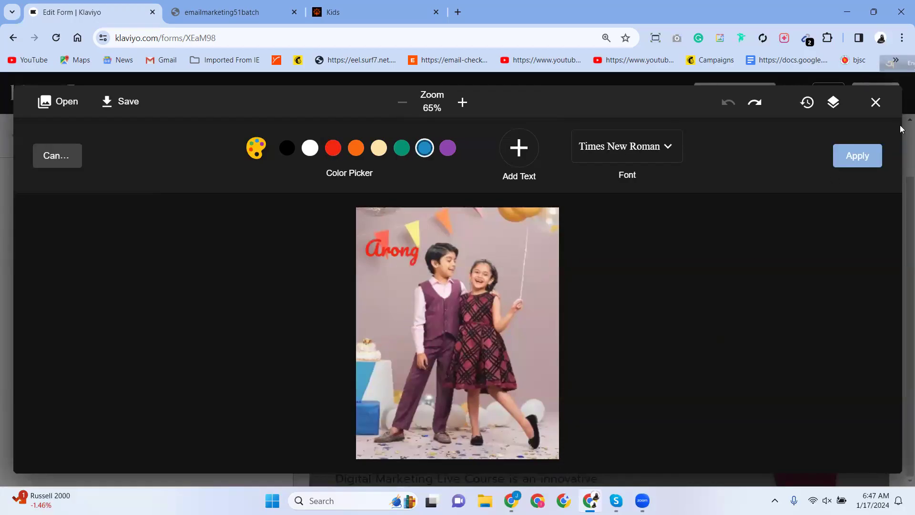
Commit the Arong text and return the canvas zoom to 65%.
{"action": "left_click", "coordinate": [856, 156]}
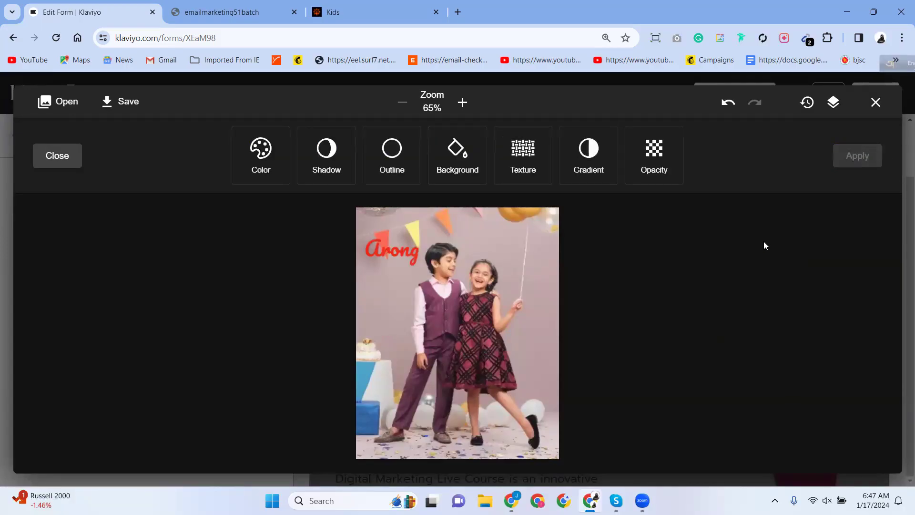
{"action": "scroll", "coordinate": [365, 260], "scroll_direction": "up", "scroll_amount": 2}
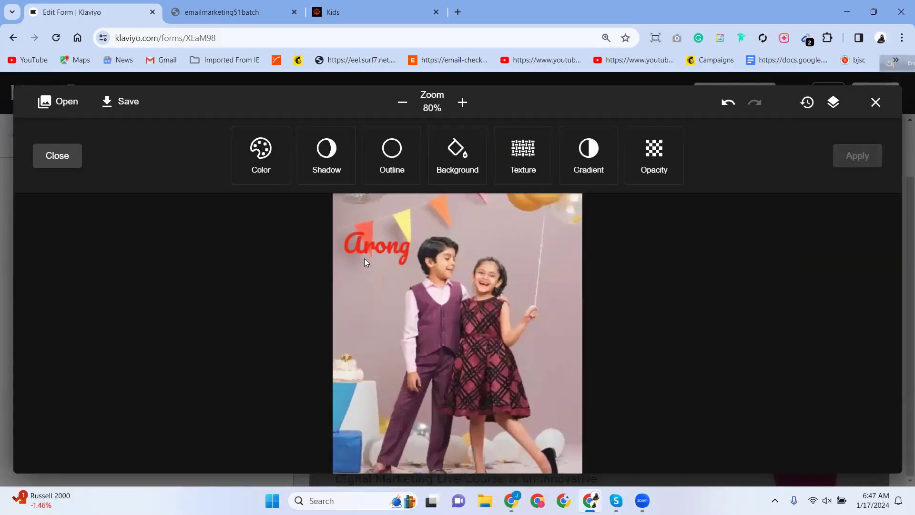
{"action": "scroll", "coordinate": [364, 262], "scroll_direction": "down", "scroll_amount": 2}
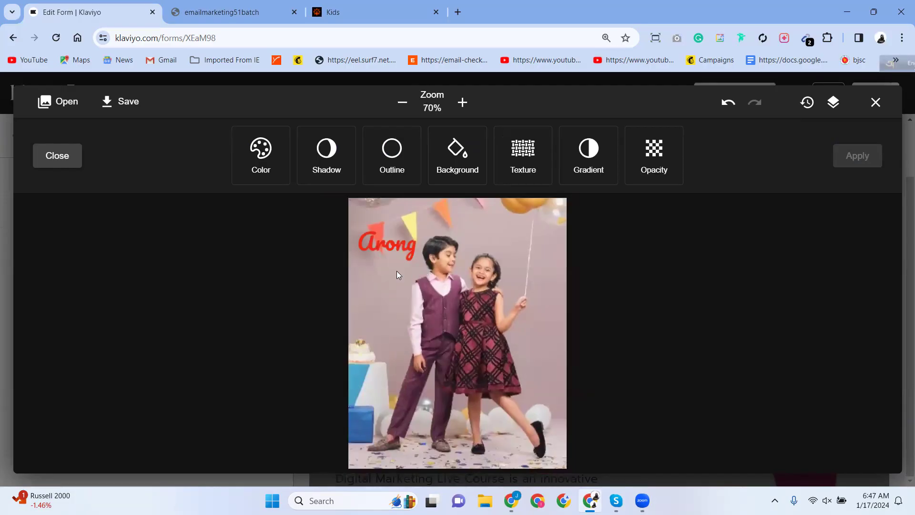
{"action": "scroll", "coordinate": [395, 262], "scroll_direction": "up", "scroll_amount": 4}
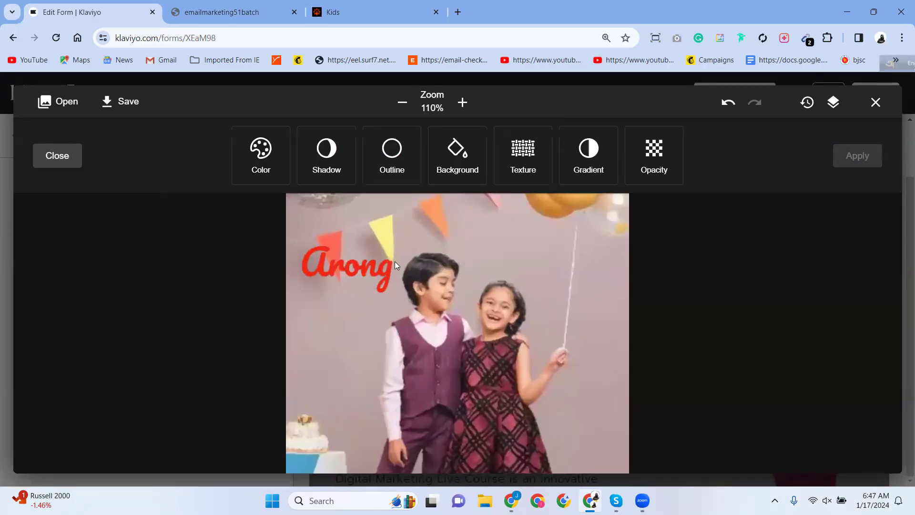
{"action": "scroll", "coordinate": [395, 261], "scroll_direction": "up", "scroll_amount": 1}
{"action": "scroll", "coordinate": [395, 261], "scroll_direction": "down", "scroll_amount": 5}
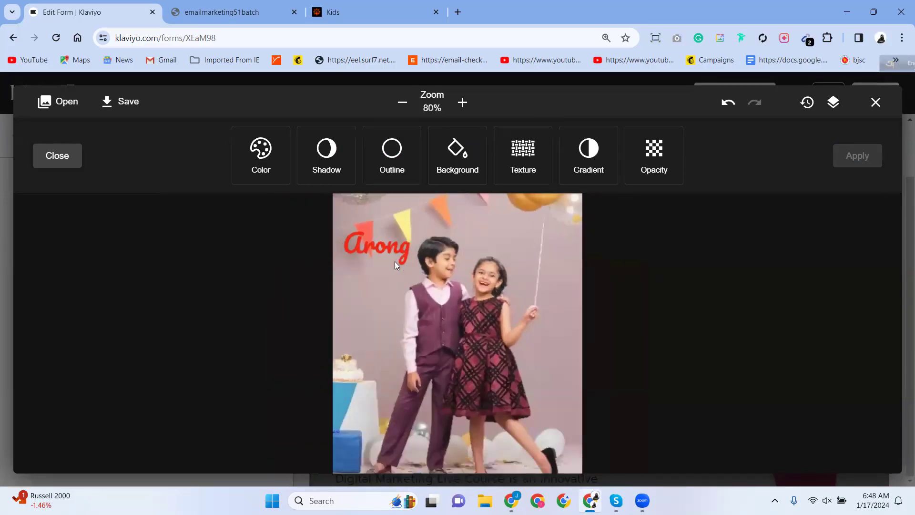
{"action": "left_click", "coordinate": [462, 102]}
{"action": "left_click", "coordinate": [463, 102]}
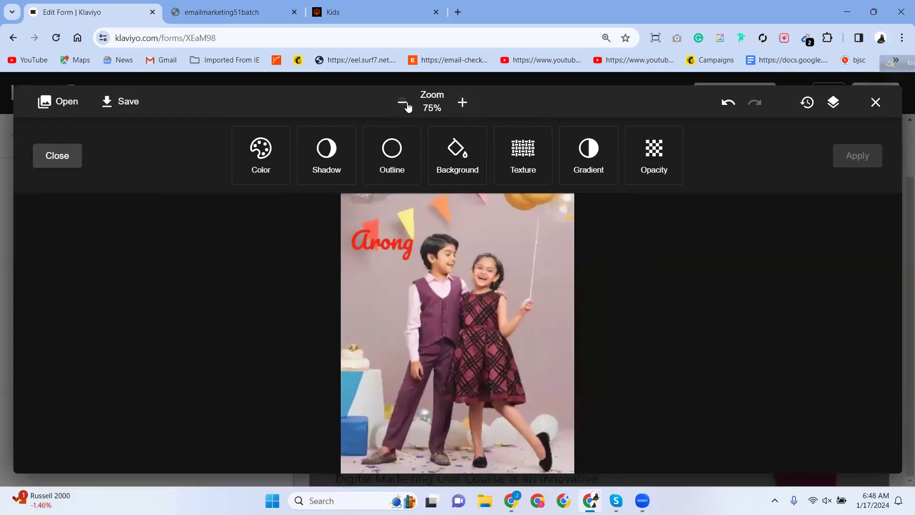
{"action": "left_click", "coordinate": [406, 103]}
{"action": "left_click", "coordinate": [407, 103]}
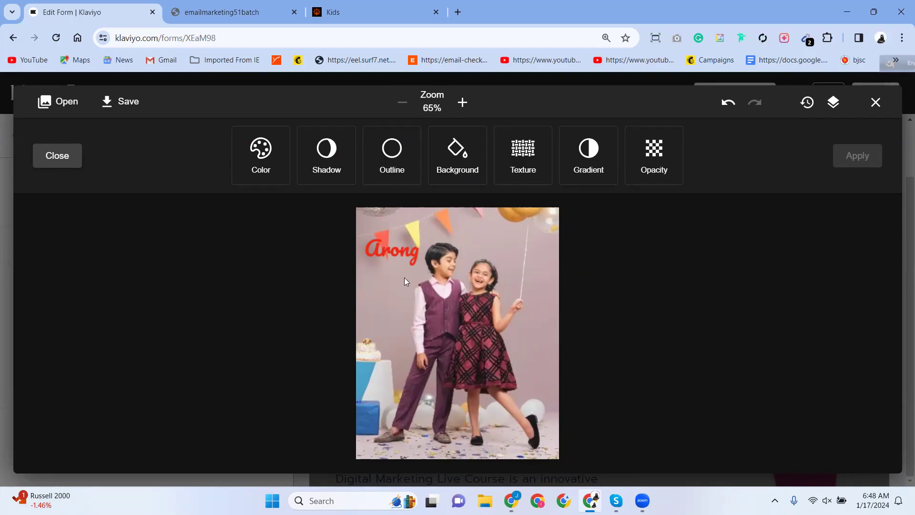
Give the Arong text a low-blur shadow offset slightly downward with no sideways offset.
{"action": "left_click", "coordinate": [397, 254]}
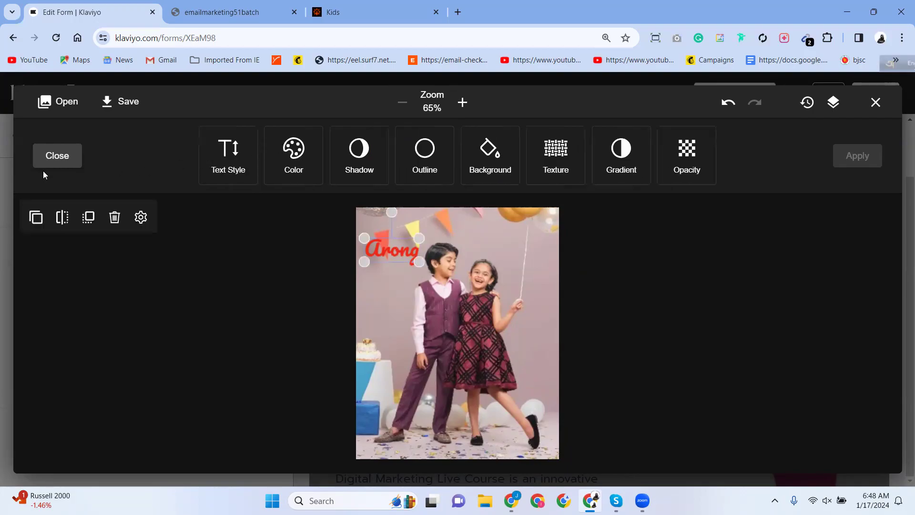
{"action": "left_click", "coordinate": [358, 166]}
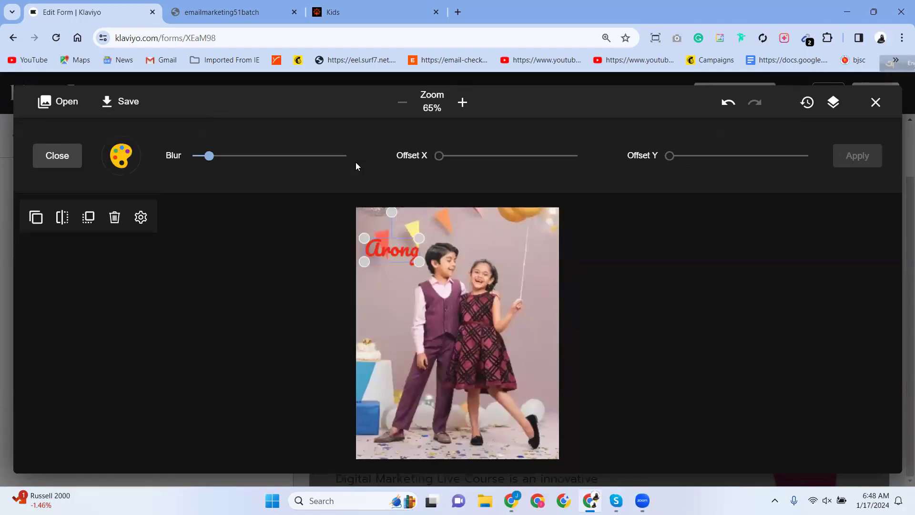
{"action": "left_click_drag", "start_coordinate": [209, 156], "coordinate": [249, 156]}
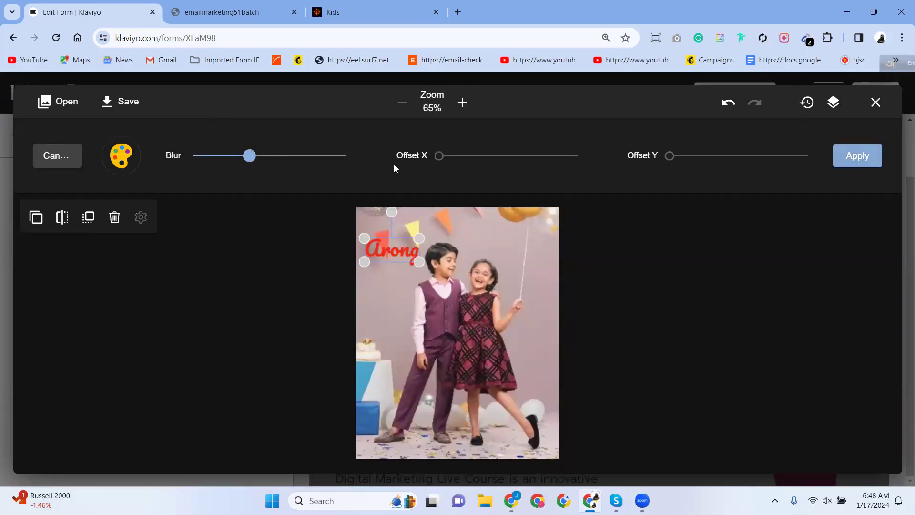
{"action": "left_click_drag", "start_coordinate": [462, 157], "coordinate": [526, 185]}
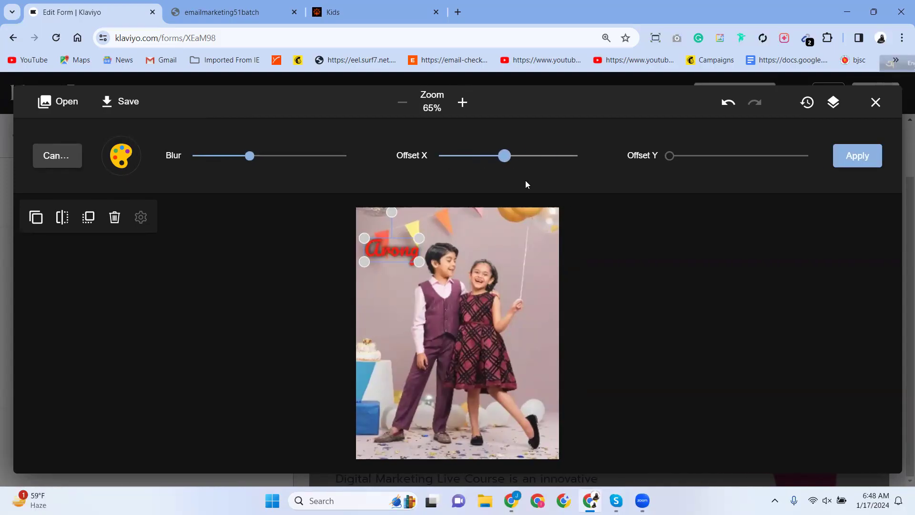
{"action": "left_click_drag", "start_coordinate": [454, 185], "coordinate": [446, 184]}
{"action": "left_click_drag", "start_coordinate": [670, 156], "coordinate": [723, 166]}
{"action": "left_click_drag", "start_coordinate": [250, 155], "coordinate": [193, 156]}
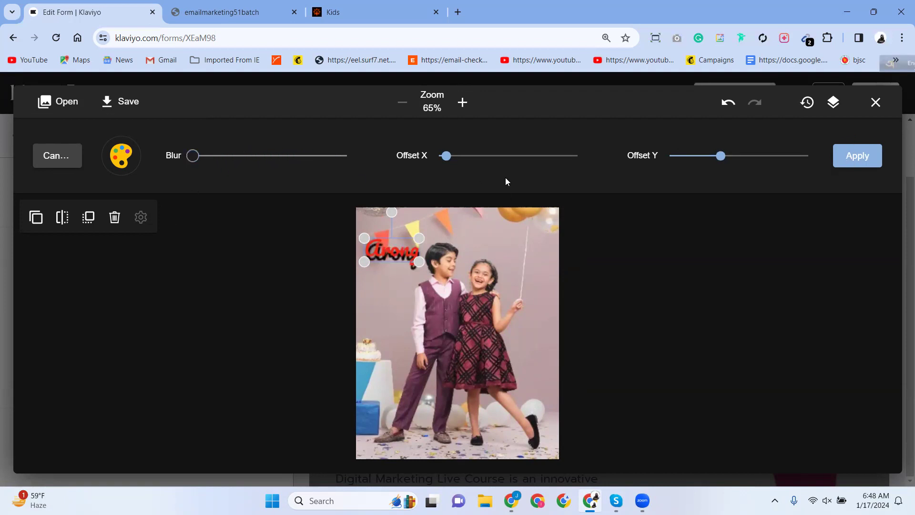
{"action": "left_click_drag", "start_coordinate": [444, 155], "coordinate": [439, 155]}
{"action": "left_click_drag", "start_coordinate": [722, 155], "coordinate": [692, 157]}
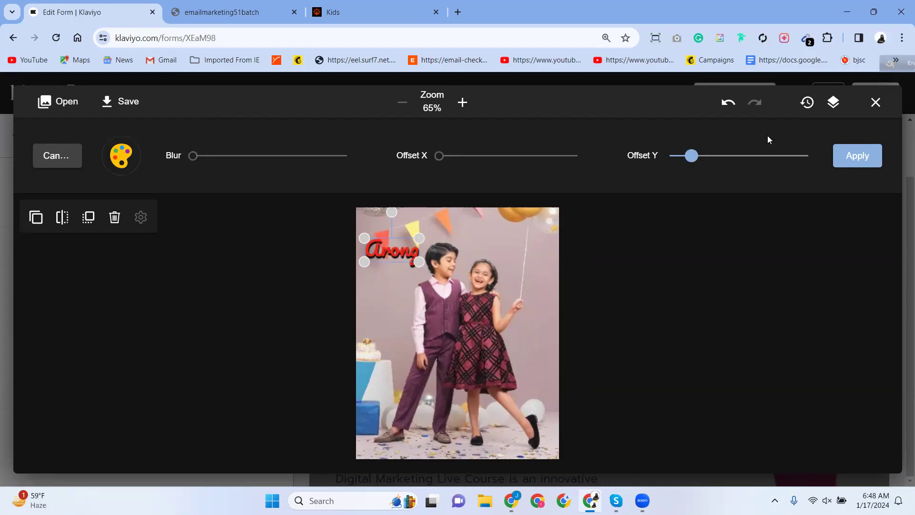
{"action": "left_click", "coordinate": [854, 155]}
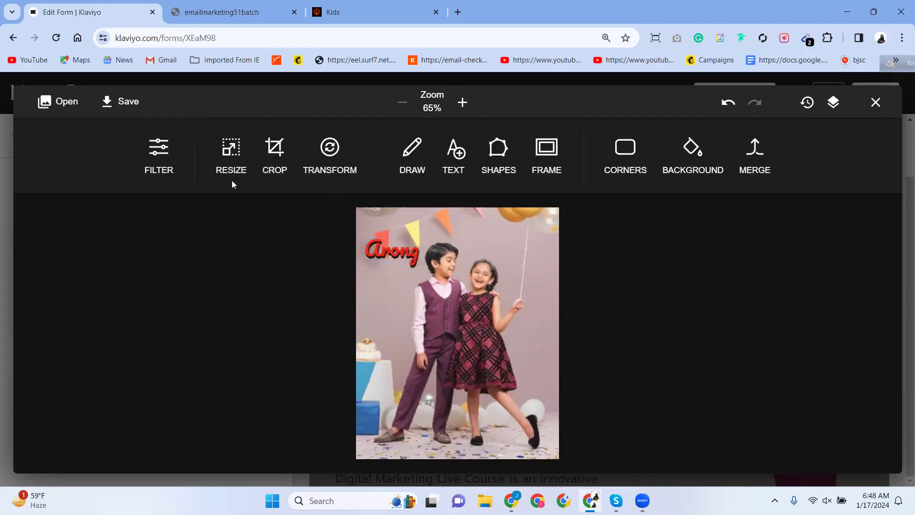
{"action": "left_click", "coordinate": [392, 255]}
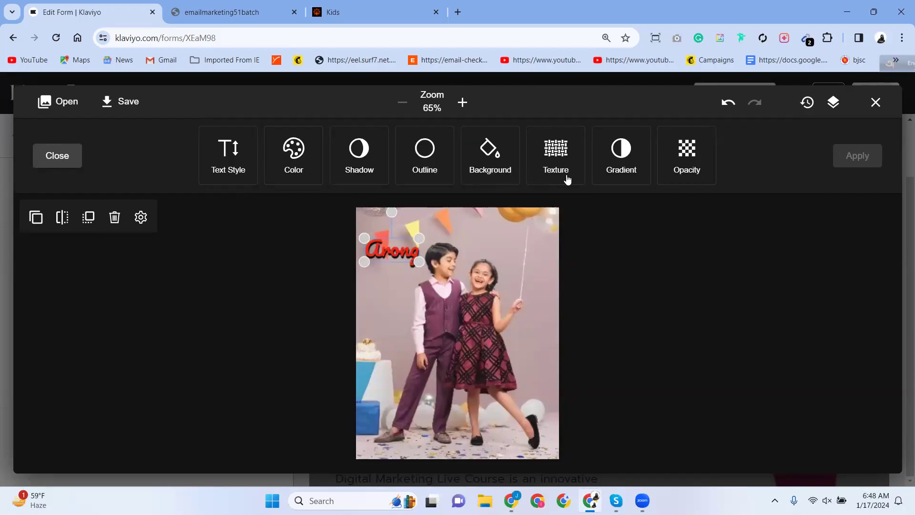
{"action": "left_click", "coordinate": [630, 156]}
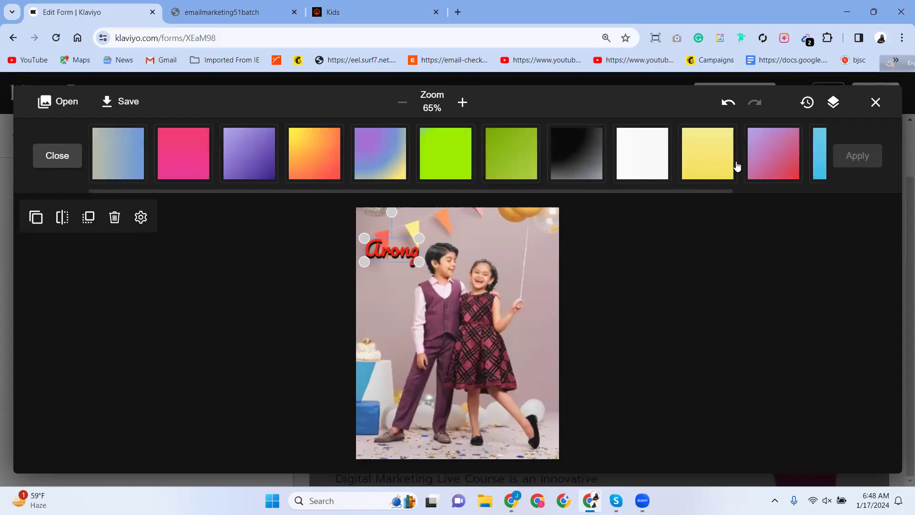
{"action": "left_click", "coordinate": [445, 153]}
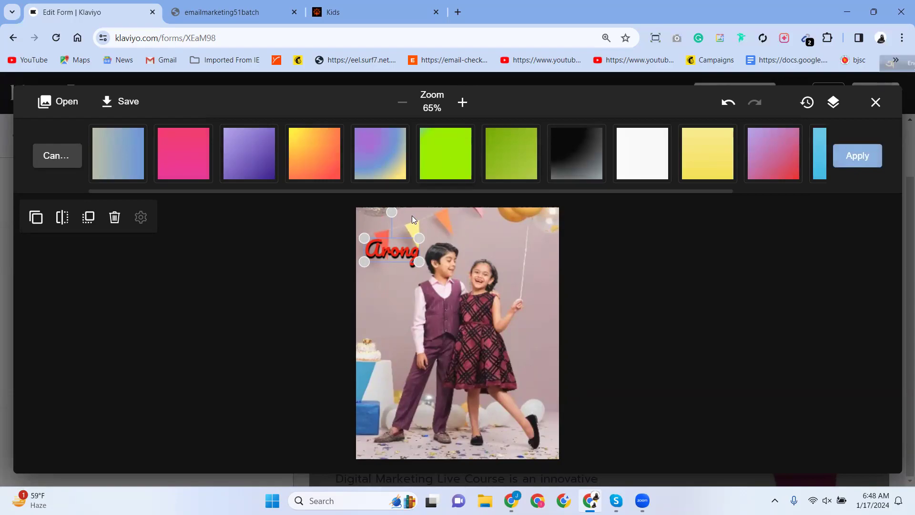
{"action": "left_click", "coordinate": [402, 254]}
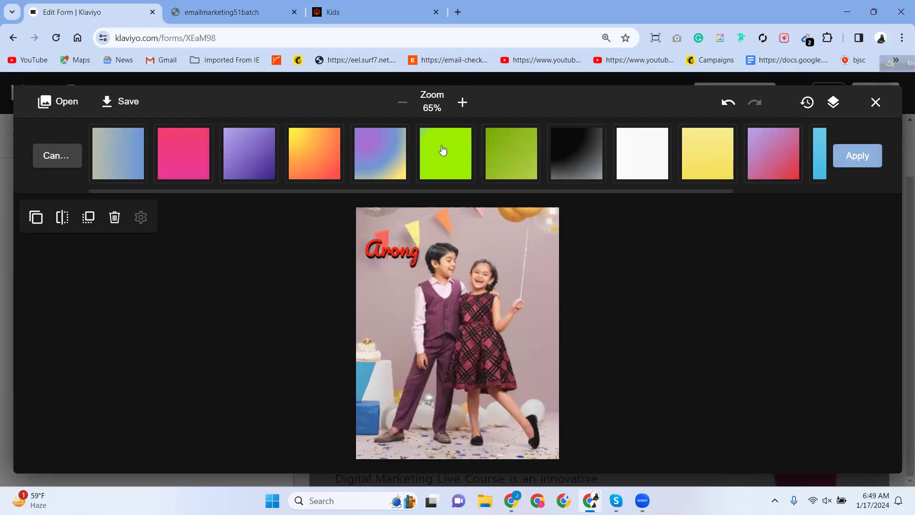
{"action": "double_click", "coordinate": [392, 254]}
{"action": "left_click", "coordinate": [439, 150]}
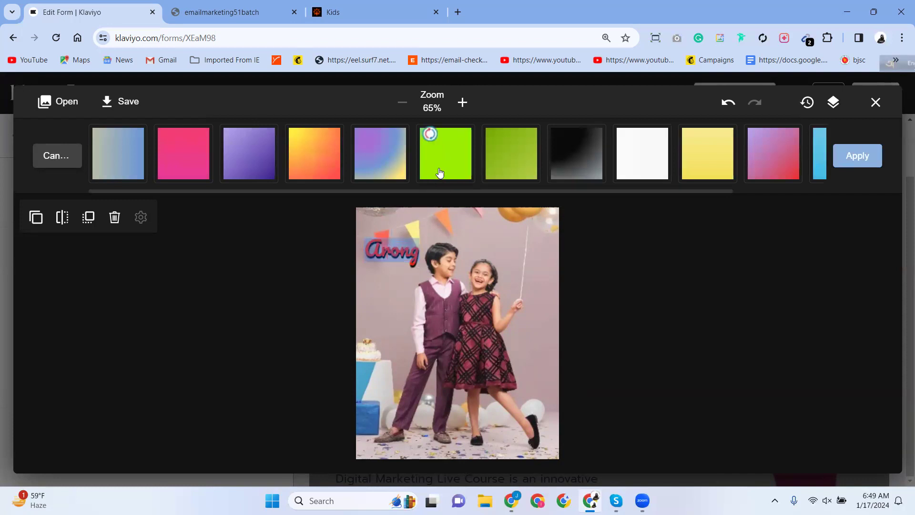
{"action": "left_click", "coordinate": [496, 148]}
{"action": "left_click", "coordinate": [180, 169]}
{"action": "left_click", "coordinate": [296, 152]}
{"action": "left_click", "coordinate": [382, 147]}
{"action": "left_click", "coordinate": [463, 154]}
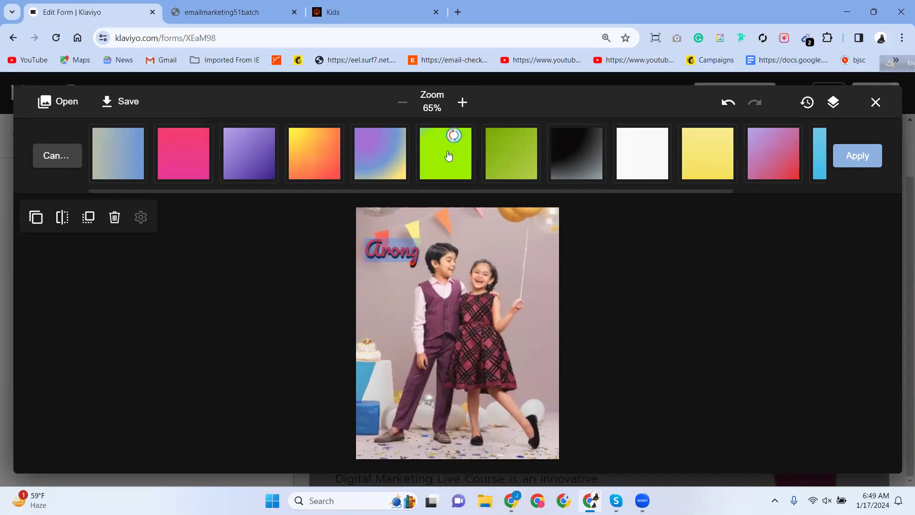
{"action": "left_click", "coordinate": [448, 161]}
{"action": "left_click", "coordinate": [519, 162]}
{"action": "left_click", "coordinate": [737, 109]}
{"action": "left_click", "coordinate": [738, 111]}
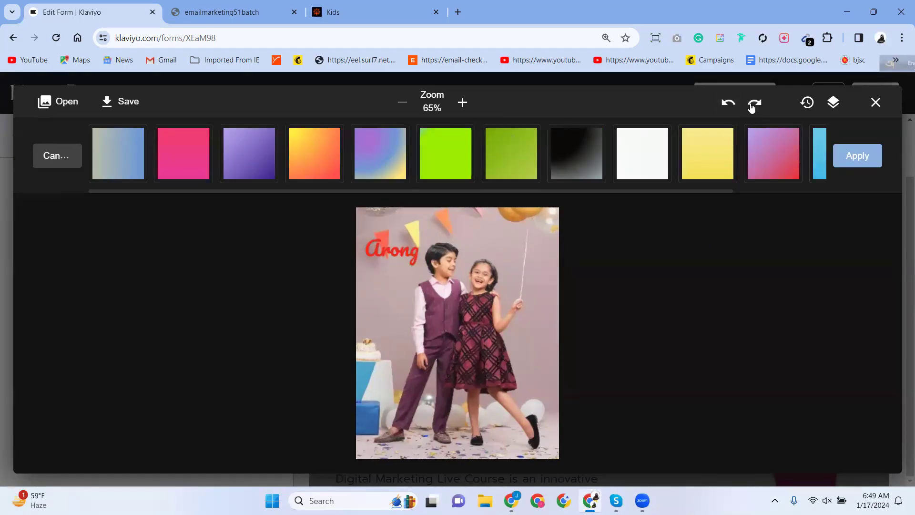
{"action": "left_click", "coordinate": [753, 103]}
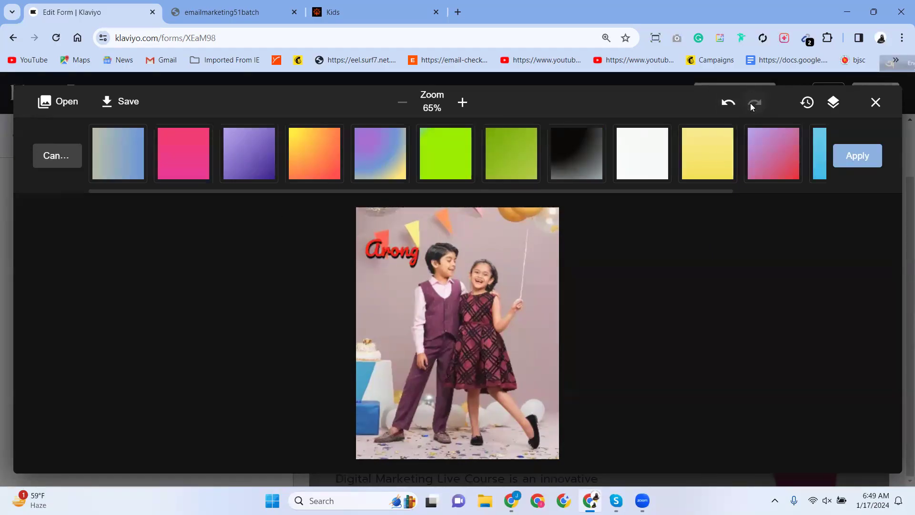
{"action": "left_click", "coordinate": [851, 162]}
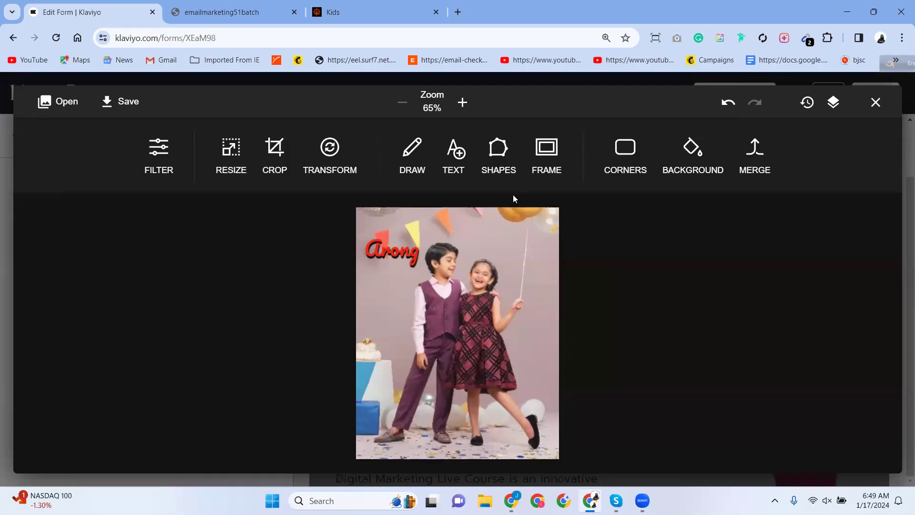
Place the blue curved Arrow #1 shape left of the partywear photo, pointing up toward 'Arong'.
{"action": "left_click", "coordinate": [497, 160]}
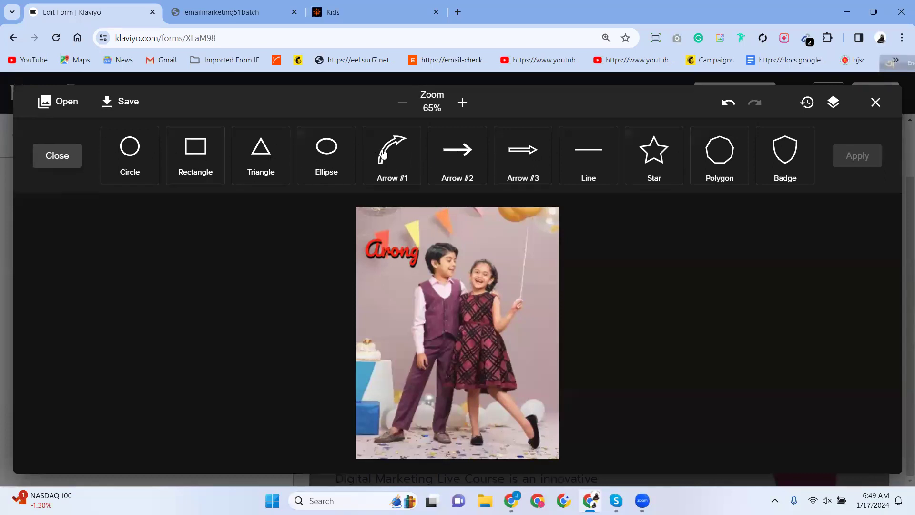
{"action": "left_click", "coordinate": [382, 175]}
{"action": "left_click_drag", "start_coordinate": [456, 315], "coordinate": [388, 291]}
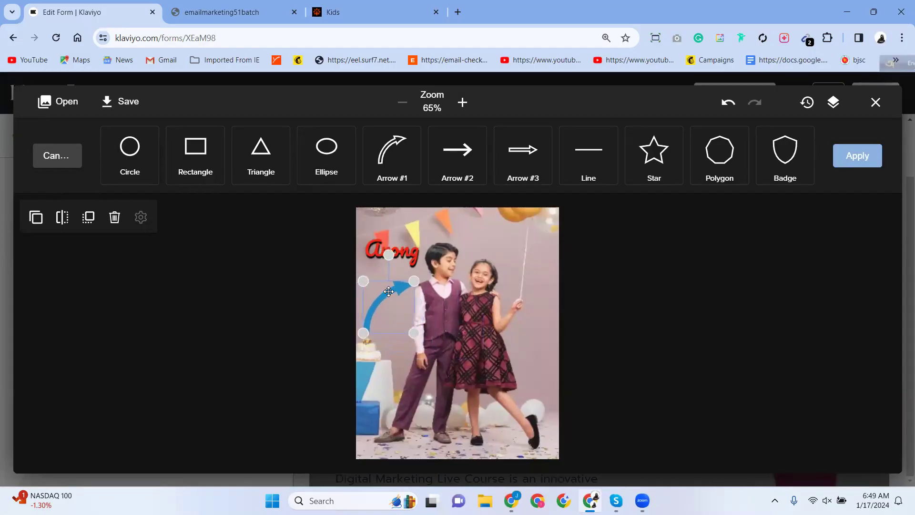
{"action": "left_click", "coordinate": [642, 312]}
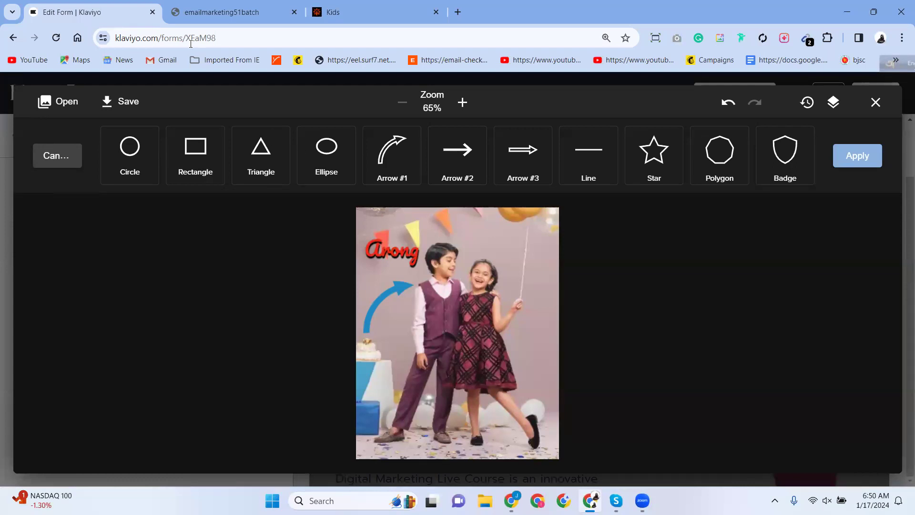
Add a blue badge shape near the photo's top and move the Arong text onto it.
{"action": "left_click", "coordinate": [792, 160]}
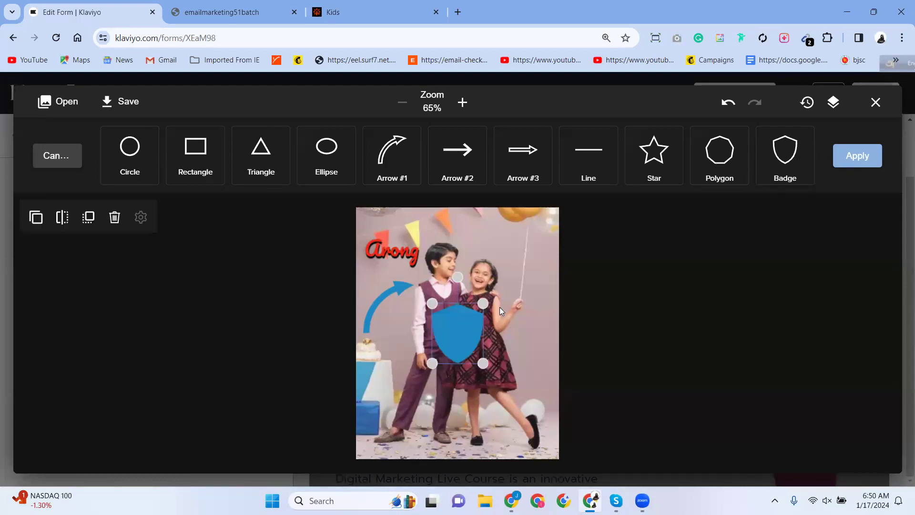
{"action": "left_click_drag", "start_coordinate": [457, 331], "coordinate": [520, 267]}
{"action": "left_click_drag", "start_coordinate": [545, 237], "coordinate": [511, 238]}
{"action": "left_click", "coordinate": [599, 258]}
{"action": "left_click", "coordinate": [485, 264]}
{"action": "left_click_drag", "start_coordinate": [395, 253], "coordinate": [383, 238]}
Delete the blue badge and the blue curved arrow from the photo.
{"action": "left_click", "coordinate": [591, 298]}
{"action": "left_click", "coordinate": [499, 234]}
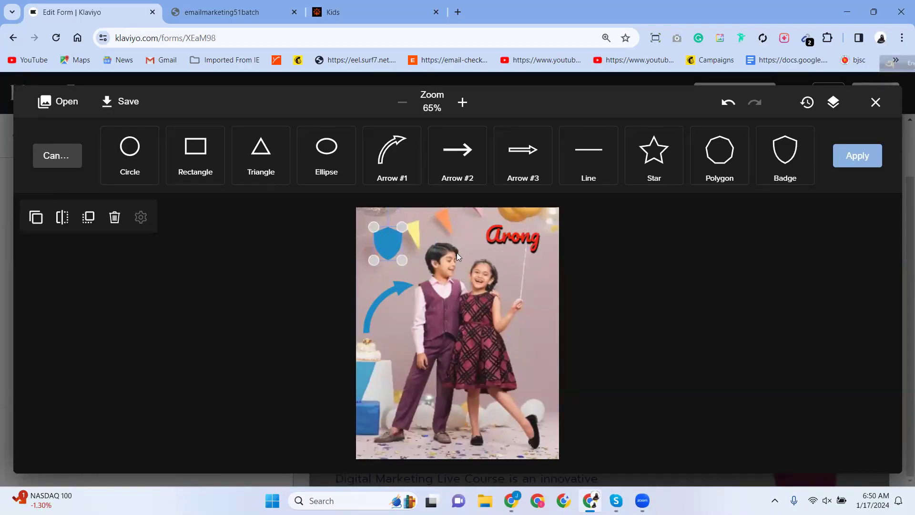
{"action": "left_click", "coordinate": [528, 289]}
{"action": "left_click", "coordinate": [383, 245]}
{"action": "left_click", "coordinate": [114, 217]}
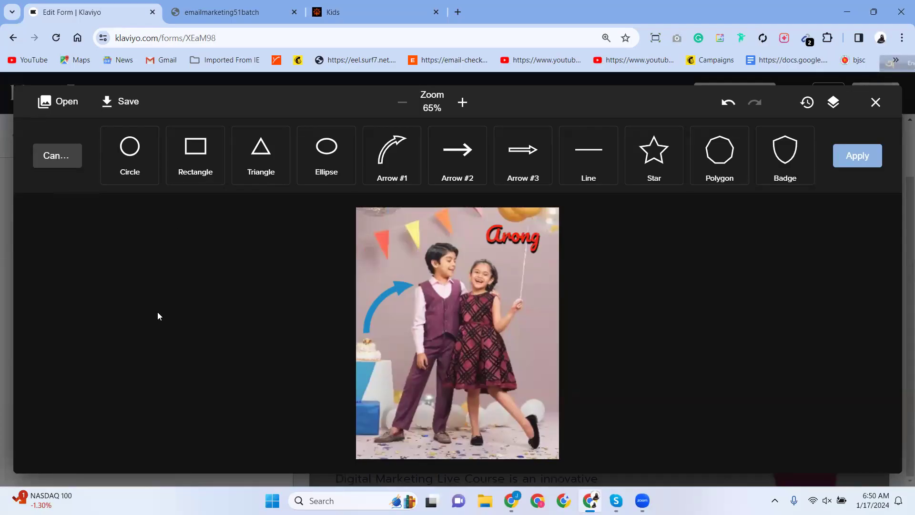
{"action": "left_click", "coordinate": [398, 285]}
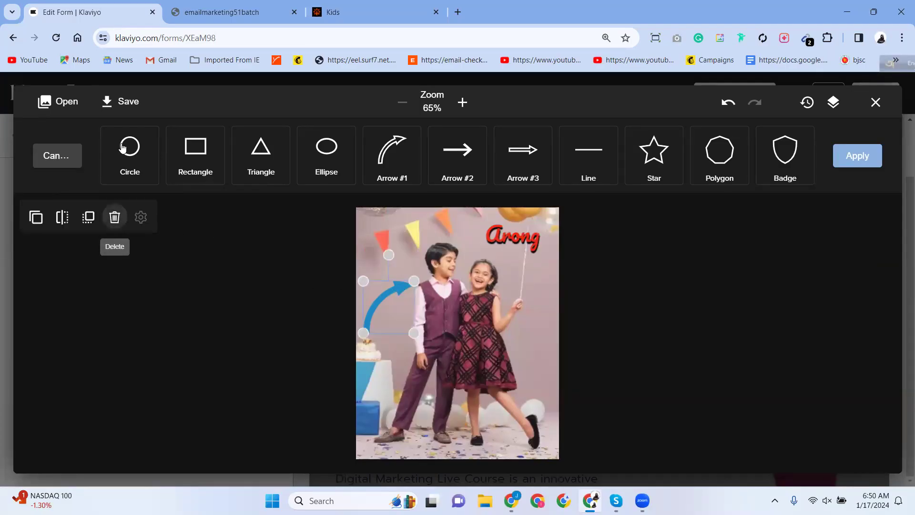
{"action": "left_click", "coordinate": [115, 217]}
Try a blue circle behind the Arong text, move it near the balloon, then delete it.
{"action": "left_click", "coordinate": [130, 155]}
{"action": "left_click_drag", "start_coordinate": [439, 314], "coordinate": [379, 249]}
{"action": "left_click", "coordinate": [365, 296]}
{"action": "left_click_drag", "start_coordinate": [483, 239], "coordinate": [385, 242]}
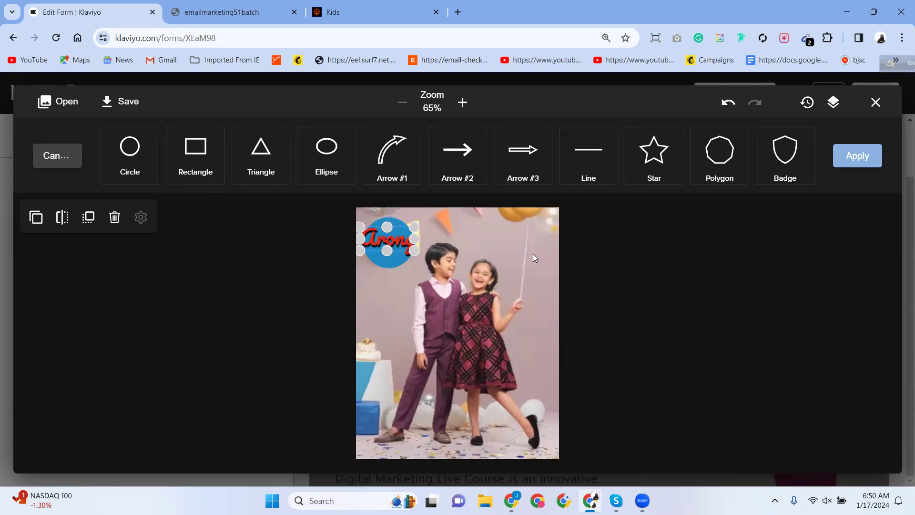
{"action": "left_click", "coordinate": [567, 312]}
{"action": "left_click", "coordinate": [392, 234]}
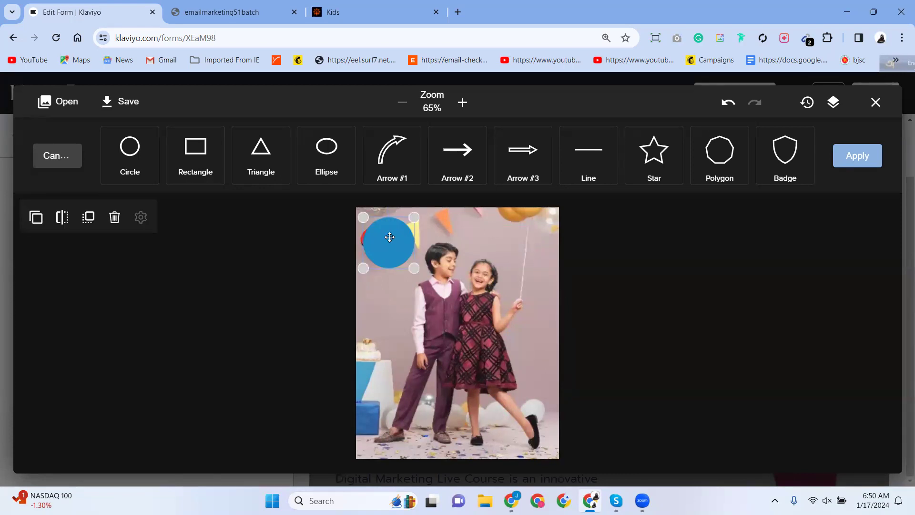
{"action": "left_click_drag", "start_coordinate": [390, 236], "coordinate": [518, 233]}
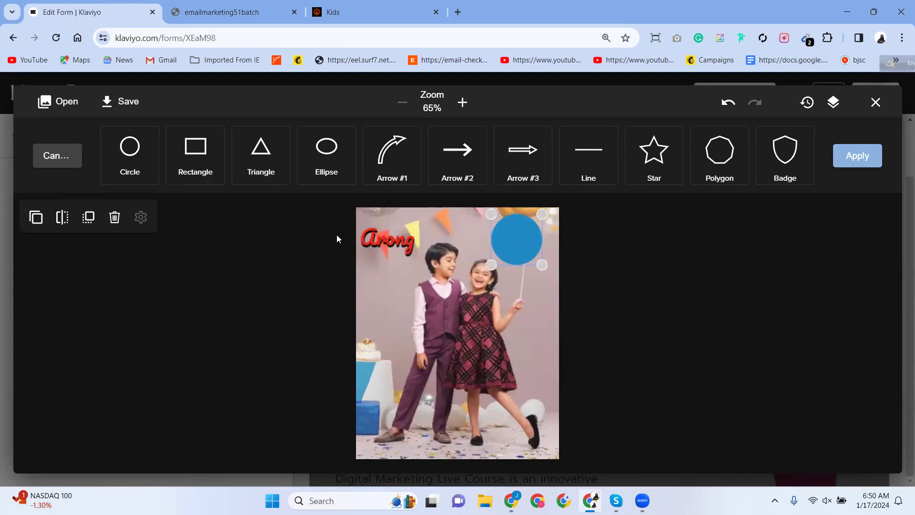
{"action": "left_click", "coordinate": [114, 217]}
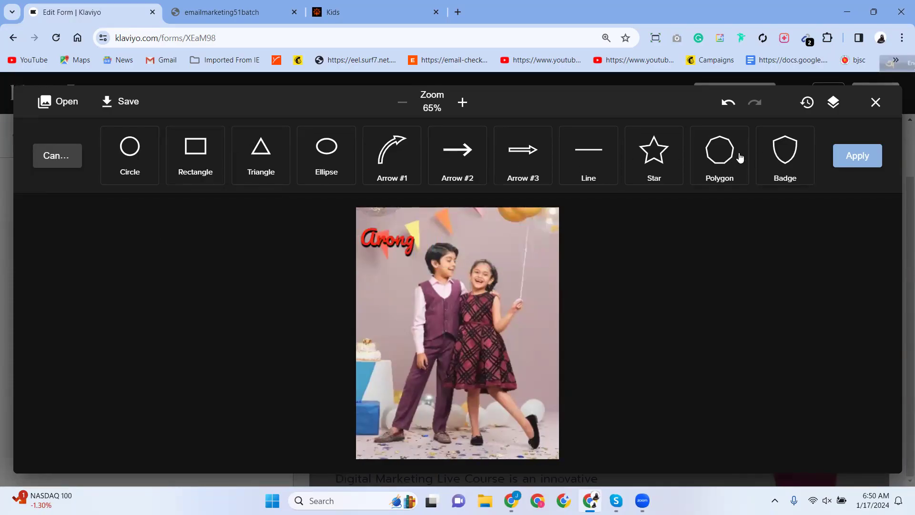
{"action": "left_click", "coordinate": [589, 157]}
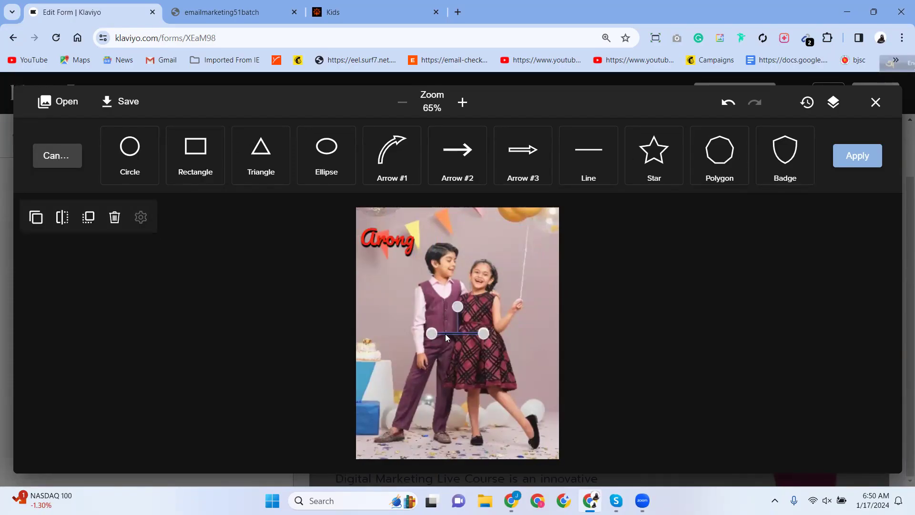
{"action": "left_click_drag", "start_coordinate": [447, 334], "coordinate": [465, 338]}
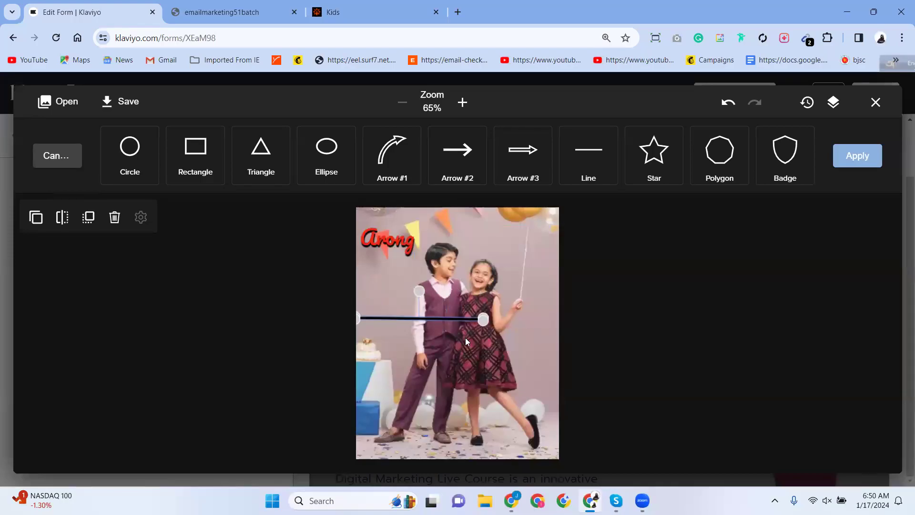
{"action": "left_click", "coordinate": [365, 313]}
{"action": "left_click_drag", "start_coordinate": [374, 316], "coordinate": [480, 313]}
{"action": "left_click_drag", "start_coordinate": [411, 318], "coordinate": [369, 317]}
{"action": "left_click_drag", "start_coordinate": [433, 290], "coordinate": [421, 273]}
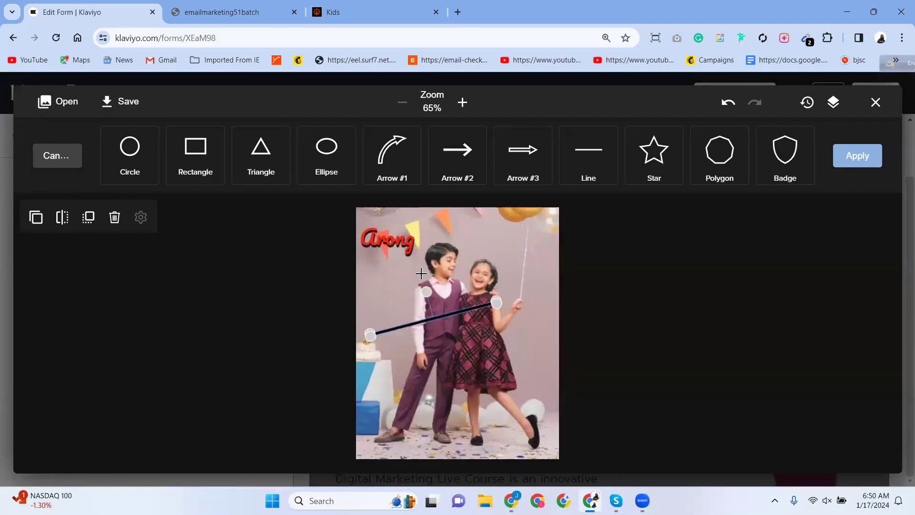
{"action": "left_click", "coordinate": [114, 216]}
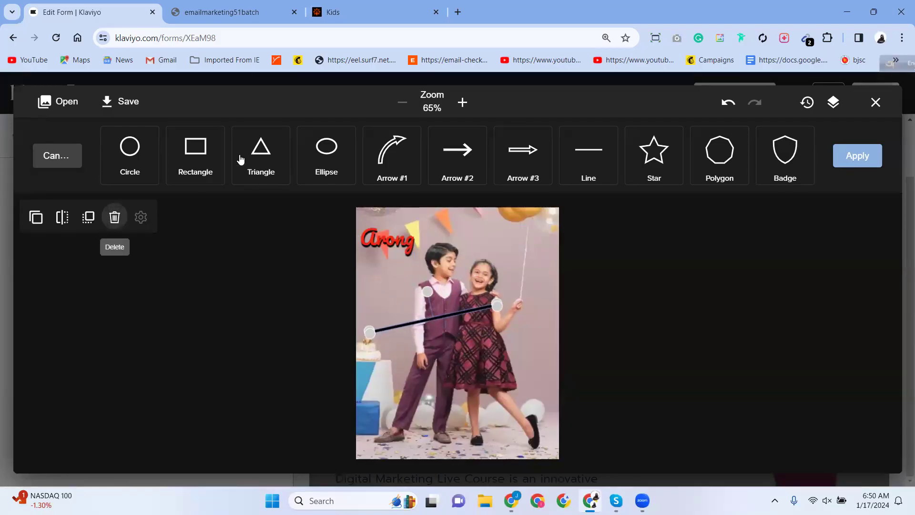
{"action": "left_click", "coordinate": [269, 163]}
{"action": "left_click_drag", "start_coordinate": [450, 284], "coordinate": [496, 257]}
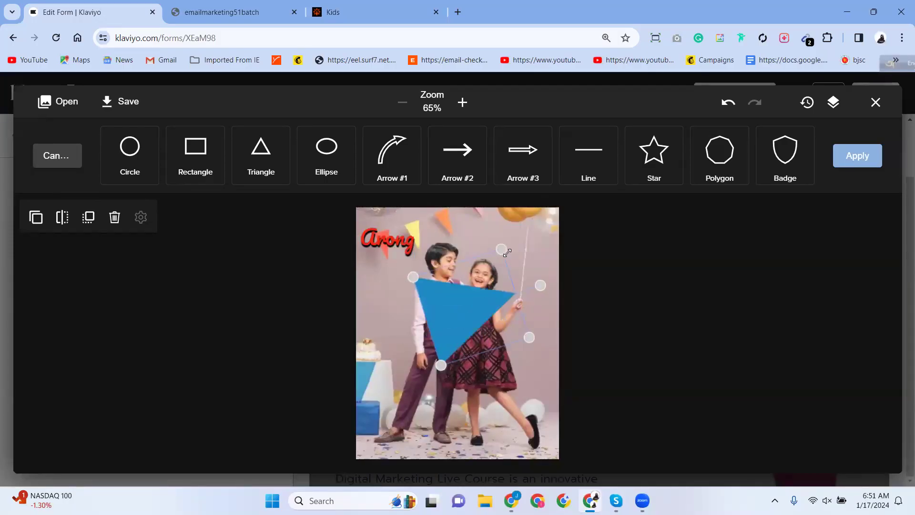
{"action": "left_click_drag", "start_coordinate": [529, 337], "coordinate": [541, 343]}
{"action": "left_click_drag", "start_coordinate": [414, 276], "coordinate": [416, 277]}
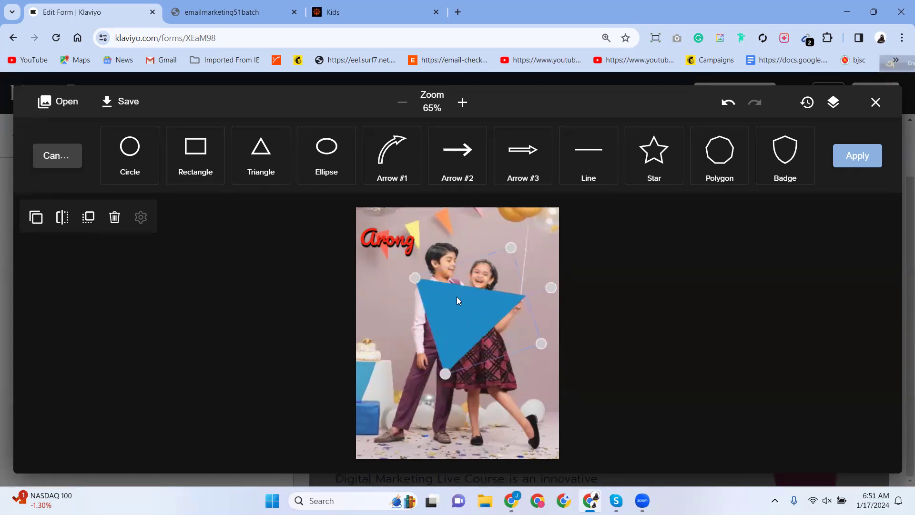
{"action": "left_click_drag", "start_coordinate": [552, 289], "coordinate": [456, 351]}
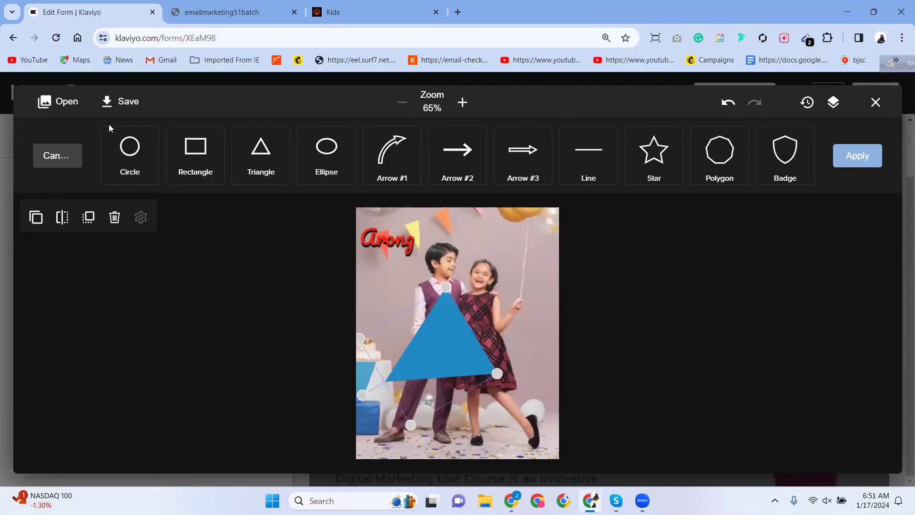
{"action": "left_click", "coordinate": [115, 217]}
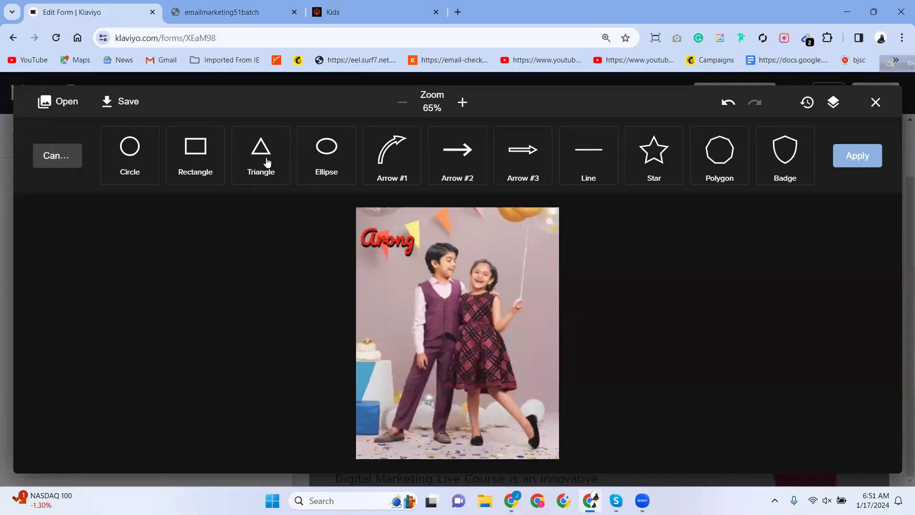
{"action": "left_click", "coordinate": [344, 167]}
{"action": "left_click_drag", "start_coordinate": [465, 323], "coordinate": [457, 266]}
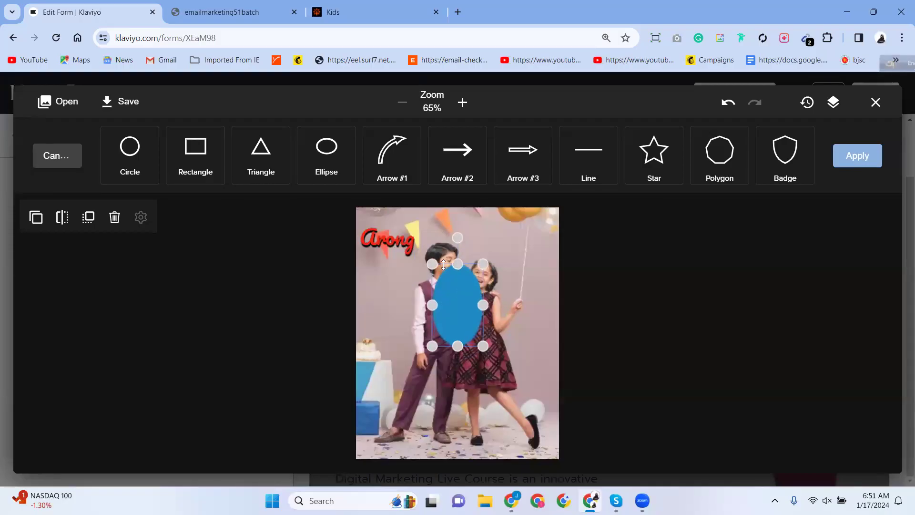
{"action": "left_click_drag", "start_coordinate": [432, 306], "coordinate": [387, 308]}
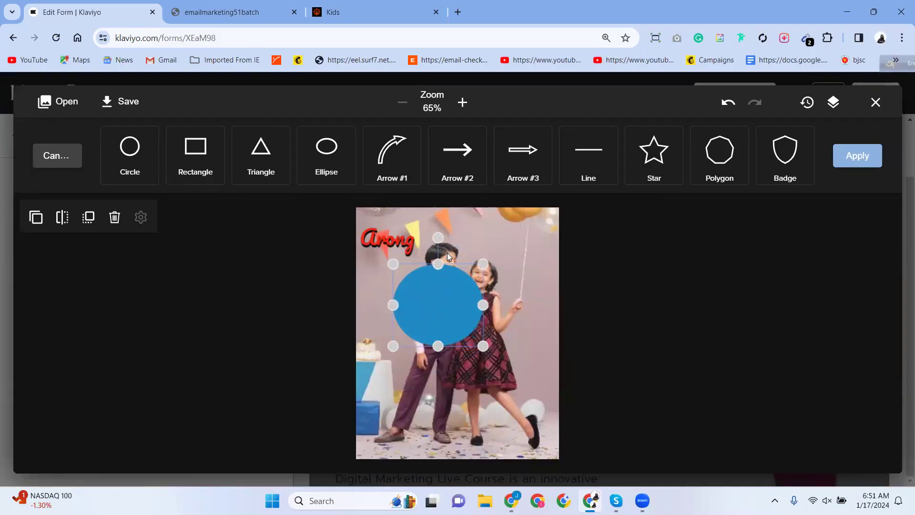
{"action": "left_click", "coordinate": [115, 217]}
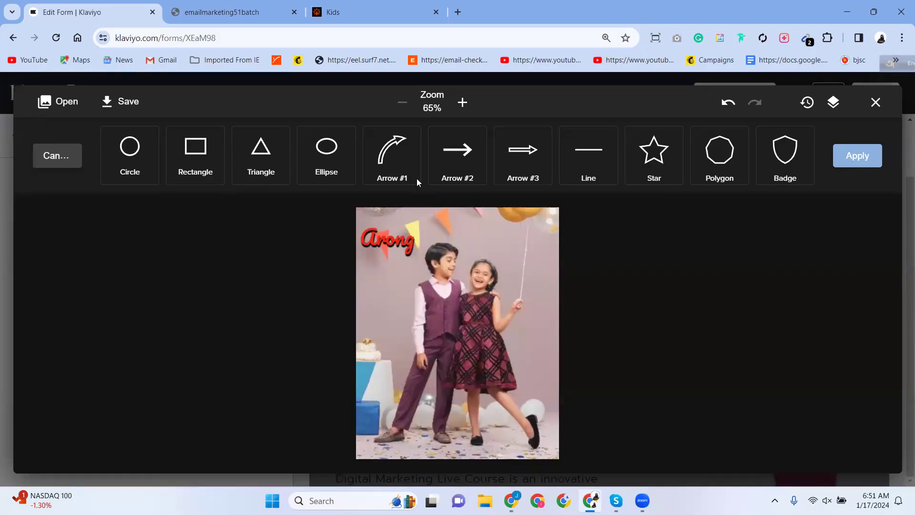
{"action": "left_click", "coordinate": [398, 159]}
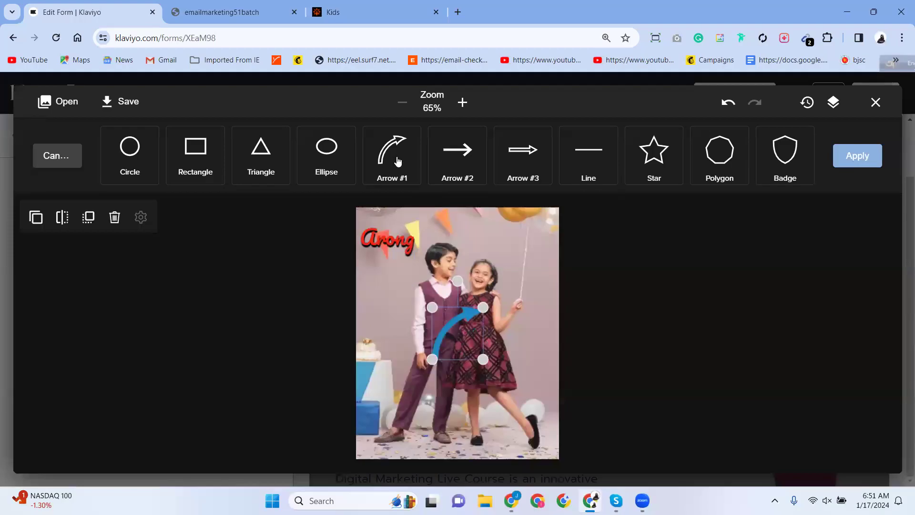
{"action": "left_click", "coordinate": [114, 216]}
{"action": "left_click", "coordinate": [457, 162]}
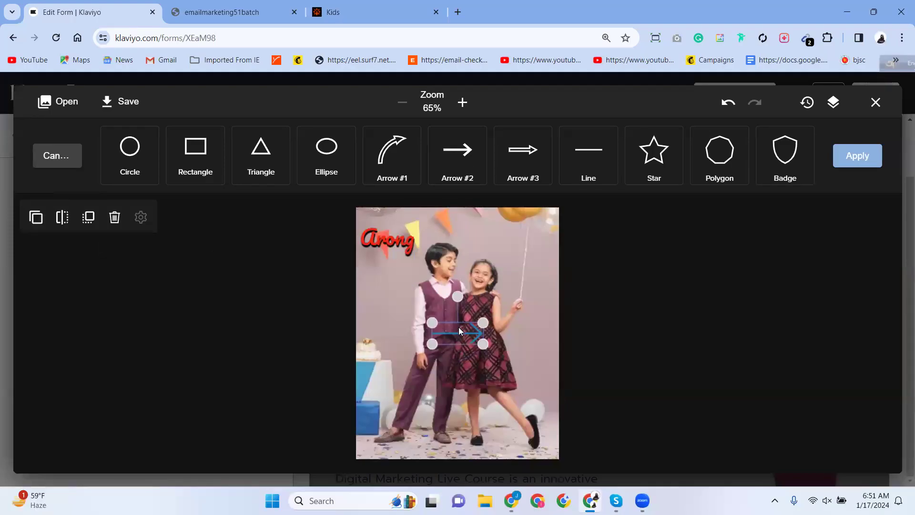
{"action": "left_click_drag", "start_coordinate": [484, 323], "coordinate": [396, 307]}
{"action": "left_click", "coordinate": [516, 385]}
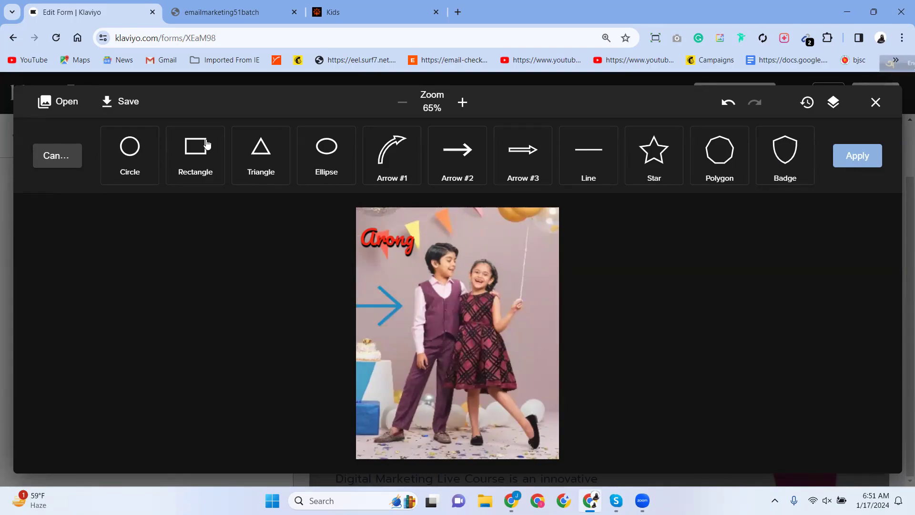
{"action": "left_click", "coordinate": [395, 308]}
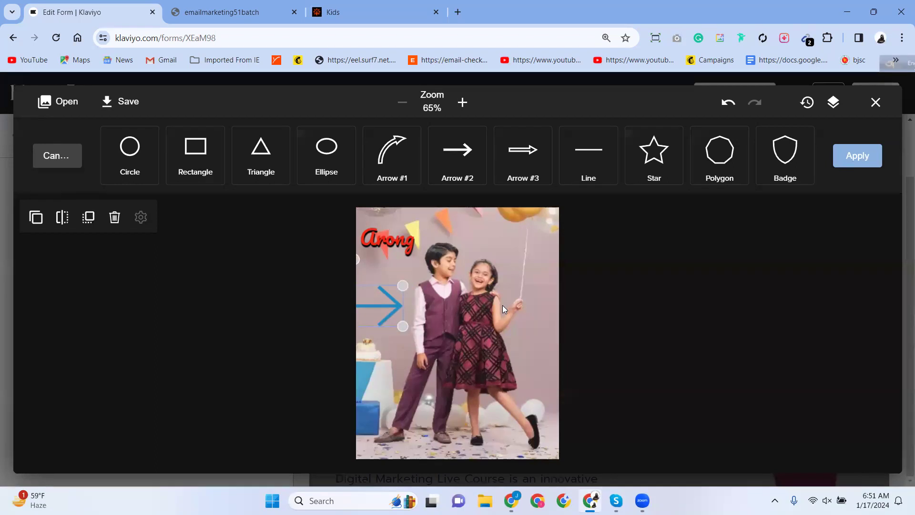
{"action": "left_click_drag", "start_coordinate": [404, 284], "coordinate": [395, 333]}
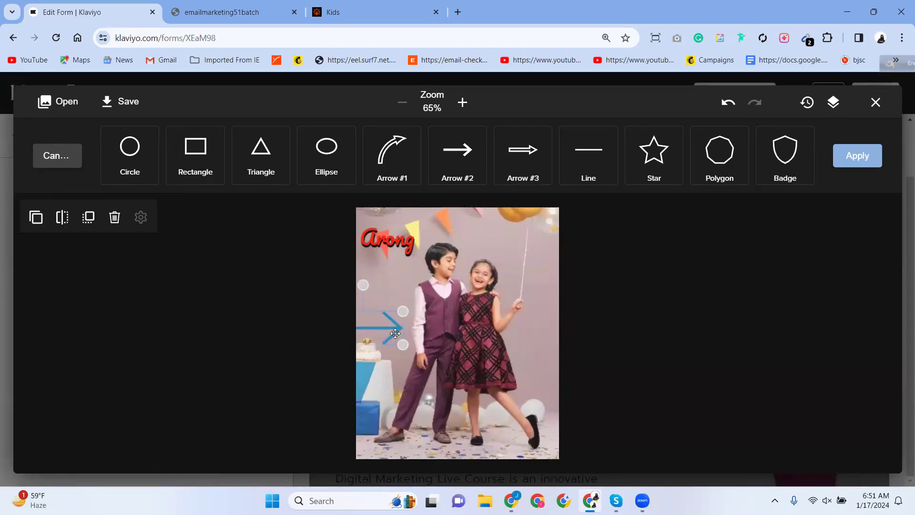
{"action": "left_click", "coordinate": [114, 218]}
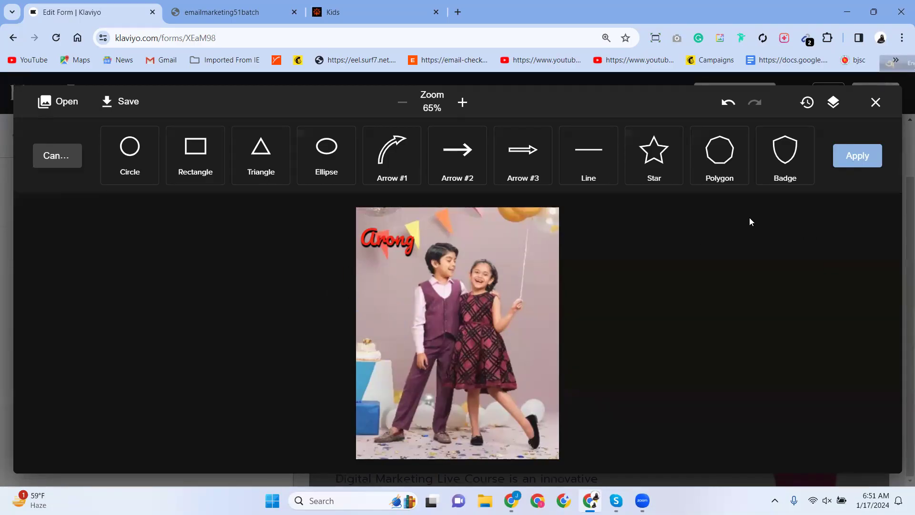
Close the image editor and open the SIGN UP AND GET 10% OFF heading's text settings.
{"action": "left_click", "coordinate": [860, 157]}
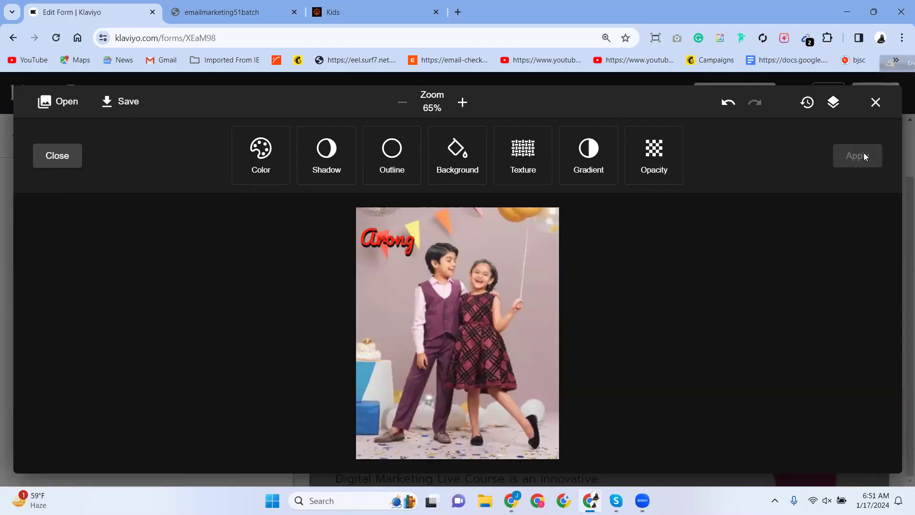
{"action": "left_click", "coordinate": [872, 107]}
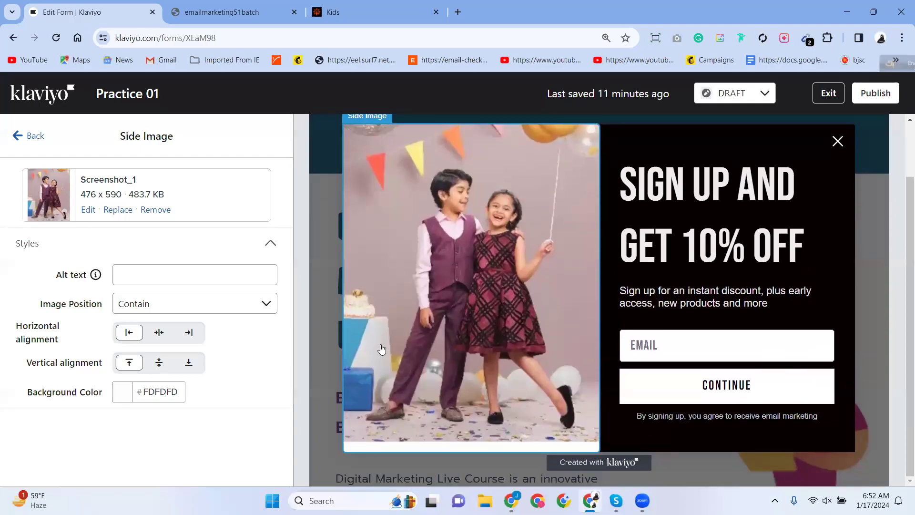
{"action": "left_click", "coordinate": [696, 187]}
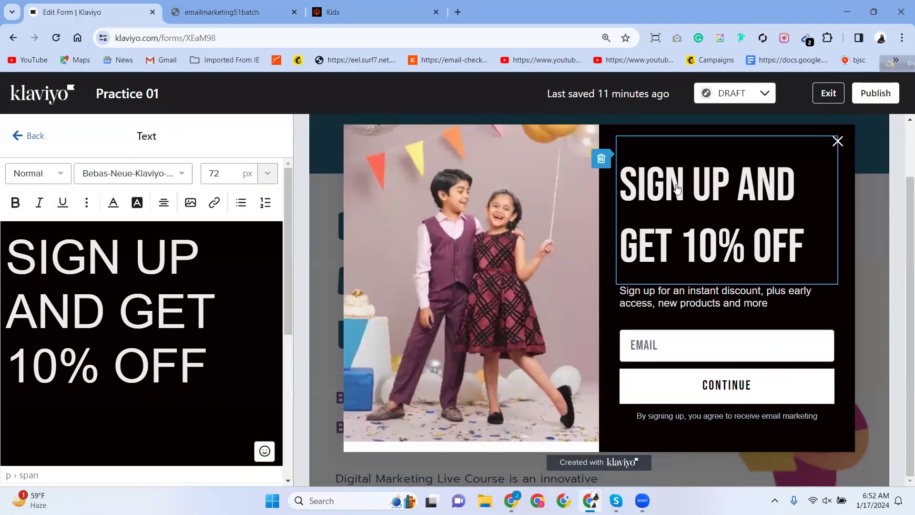
{"action": "scroll", "coordinate": [121, 358], "scroll_direction": "down", "scroll_amount": 2}
{"action": "scroll", "coordinate": [121, 363], "scroll_direction": "up", "scroll_amount": 2}
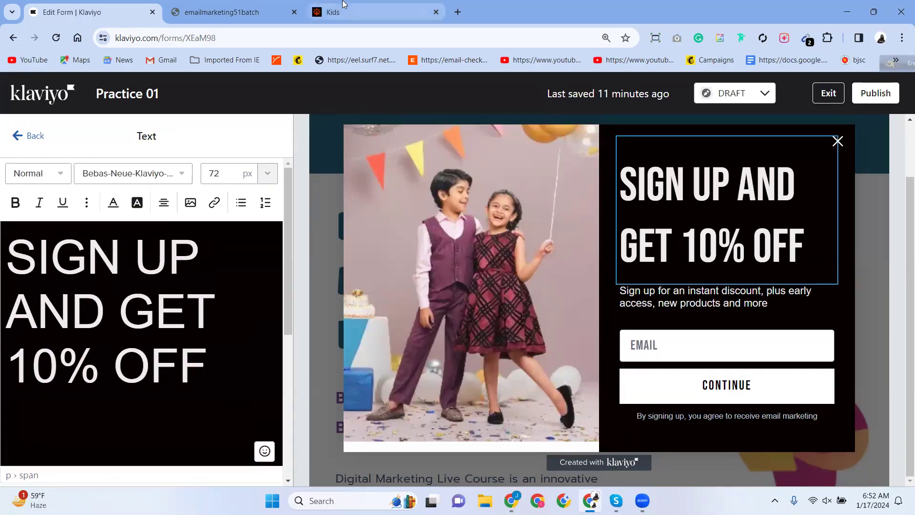
{"action": "left_click", "coordinate": [334, 12]}
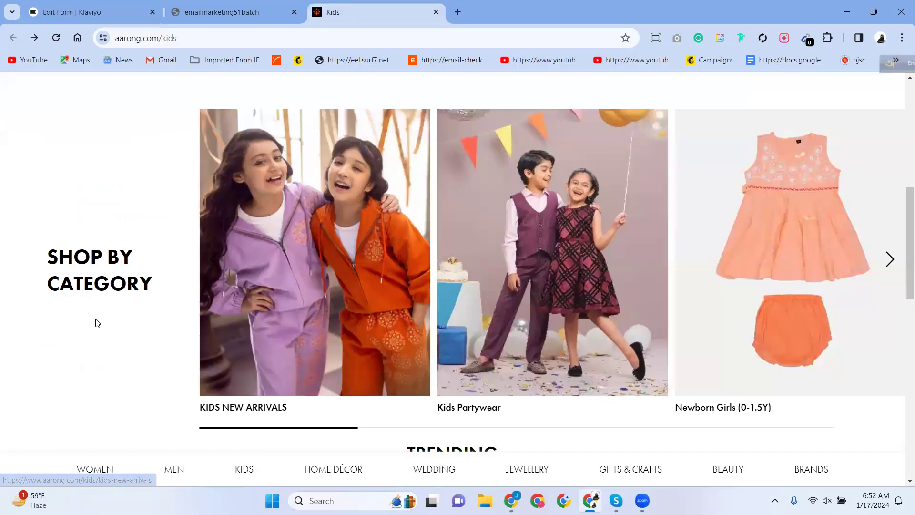
Scroll the Aarong kids page, then go back to the Klaviyo form editor.
{"action": "scroll", "coordinate": [94, 319], "scroll_direction": "down", "scroll_amount": 12}
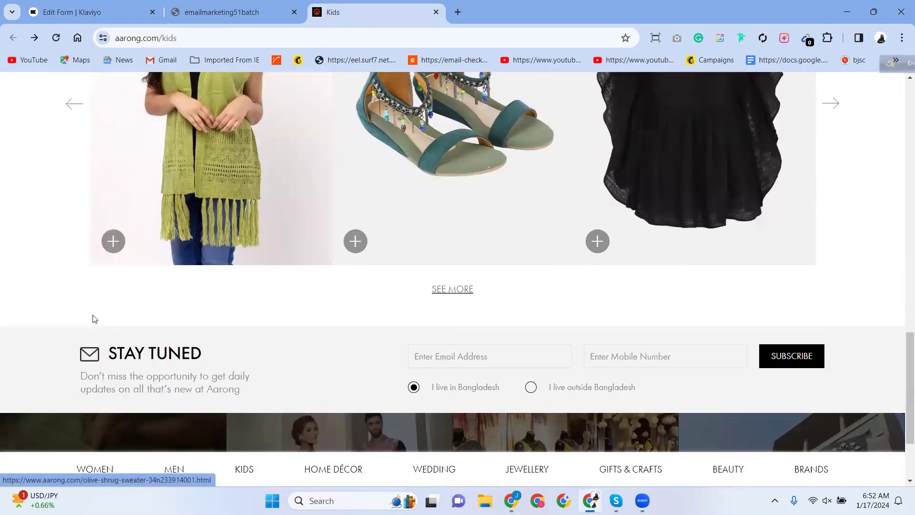
{"action": "left_click", "coordinate": [101, 12]}
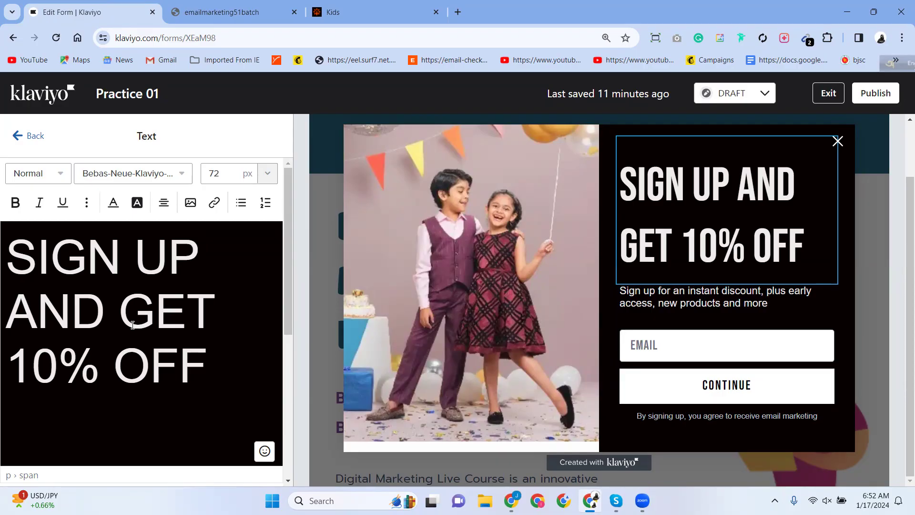
Replace 10 with 50 so the headline reads SIGN UP AND GET 50% OFF.
{"action": "left_click", "coordinate": [53, 361]}
{"action": "left_click_drag", "start_coordinate": [54, 365], "coordinate": [7, 375]}
{"action": "type", "text": "50"}
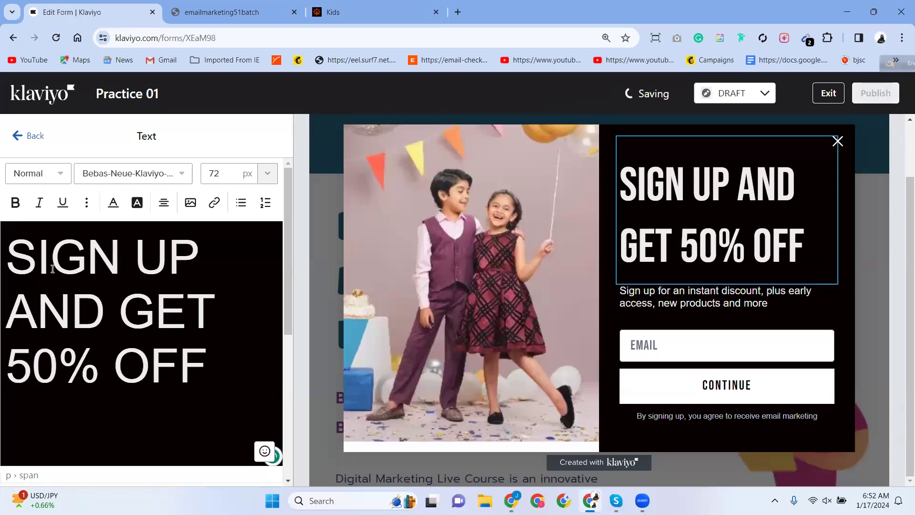
{"action": "left_click", "coordinate": [55, 255]}
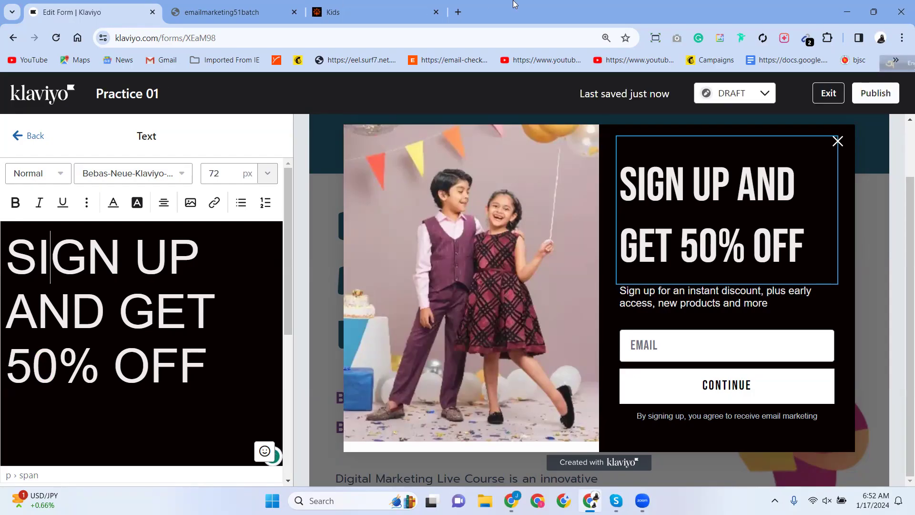
{"action": "right_click", "coordinate": [533, 5]}
Reopen three closed Chrome tabs, close the bicycle and Ring Trends pages, and return to Klaviyo.
{"action": "left_click", "coordinate": [566, 88]}
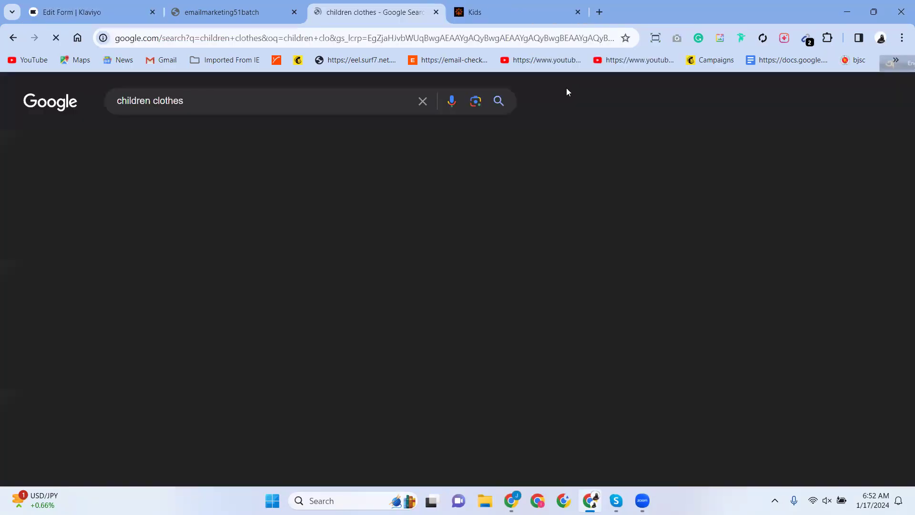
{"action": "right_click", "coordinate": [634, 4]}
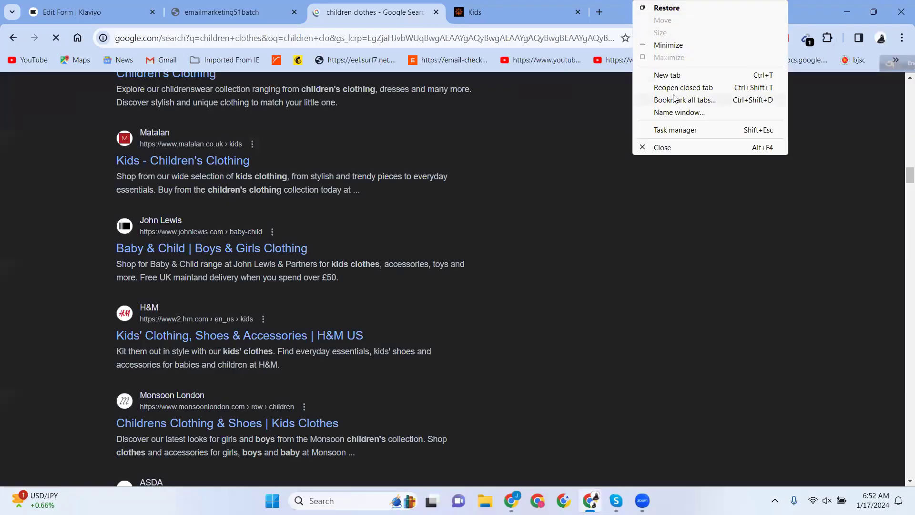
{"action": "left_click", "coordinate": [677, 88]}
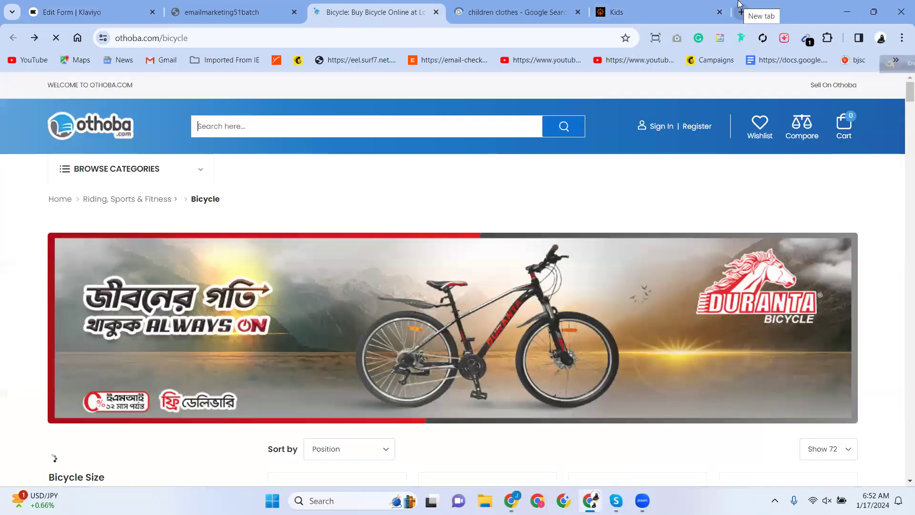
{"action": "right_click", "coordinate": [760, 4]}
{"action": "left_click", "coordinate": [790, 91]}
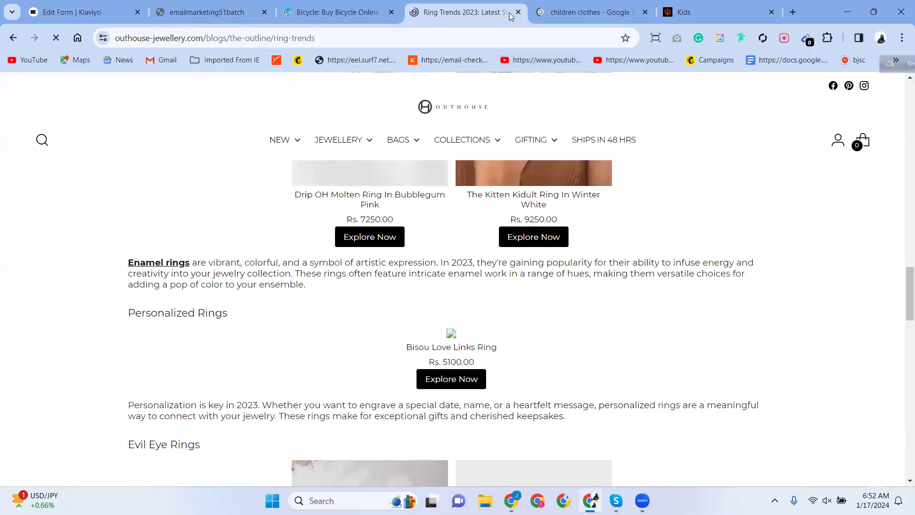
{"action": "left_click", "coordinate": [394, 15]}
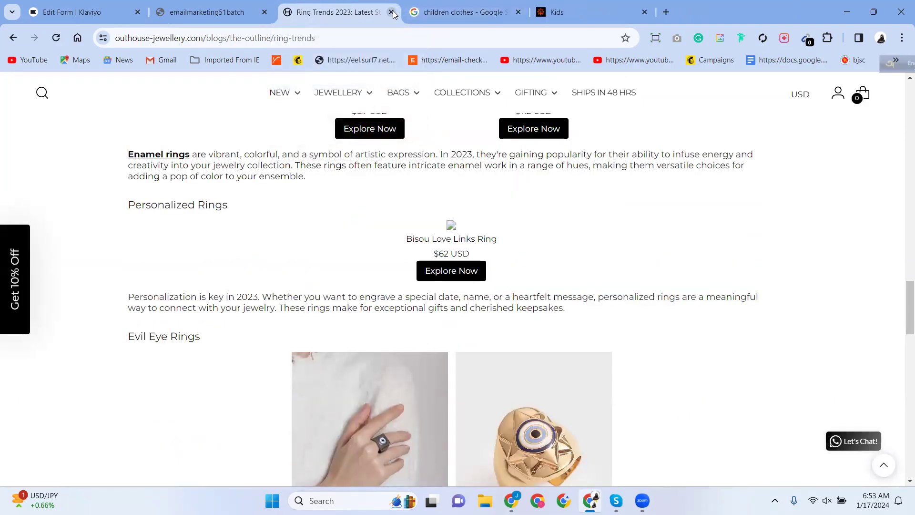
{"action": "left_click", "coordinate": [391, 13]}
{"action": "left_click", "coordinate": [94, 10]}
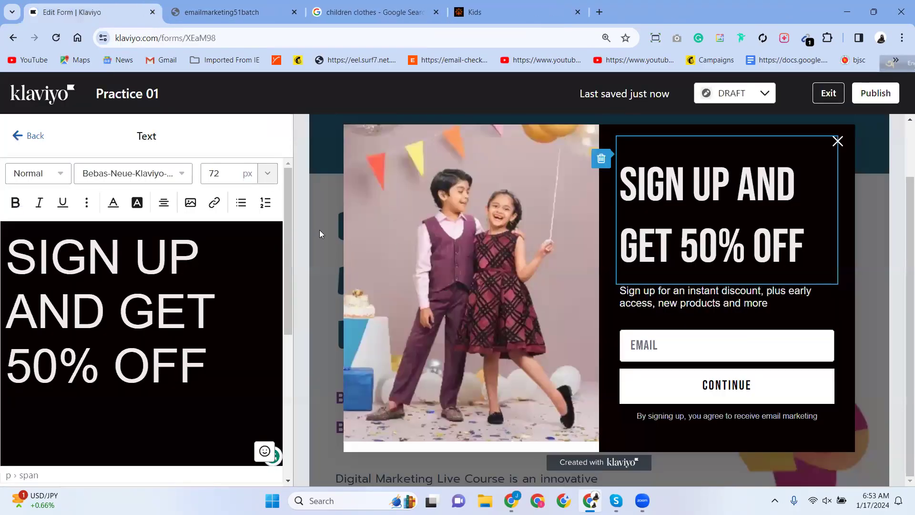
Delete 'SIGN UP AND' and the leftover leading space before GET in the headline.
{"action": "left_click", "coordinate": [77, 324]}
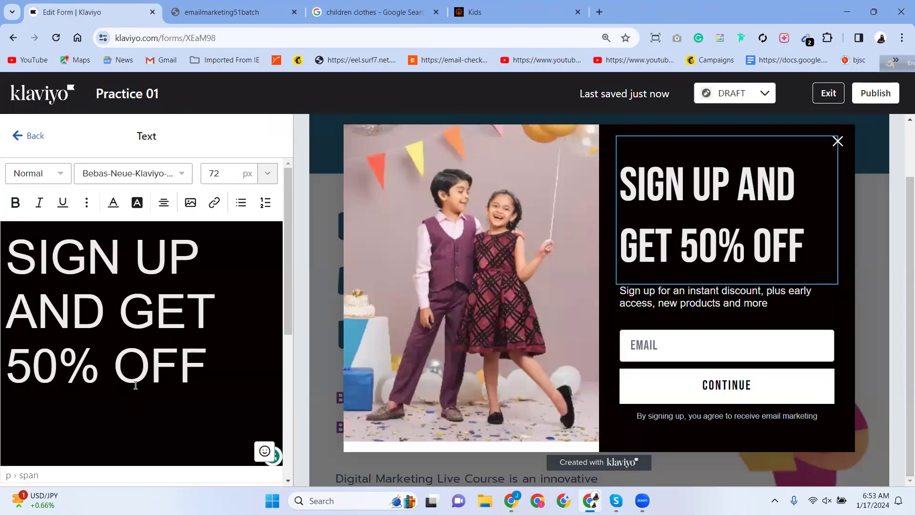
{"action": "left_click", "coordinate": [105, 315]}
{"action": "left_click_drag", "start_coordinate": [105, 315], "coordinate": [2, 267]}
{"action": "key", "text": "BackSpace"}
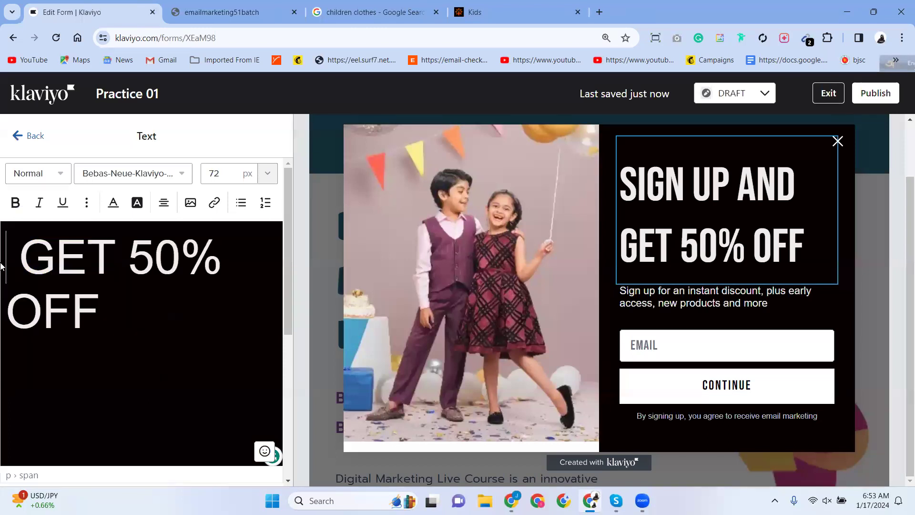
{"action": "left_click_drag", "start_coordinate": [99, 312], "coordinate": [28, 250]}
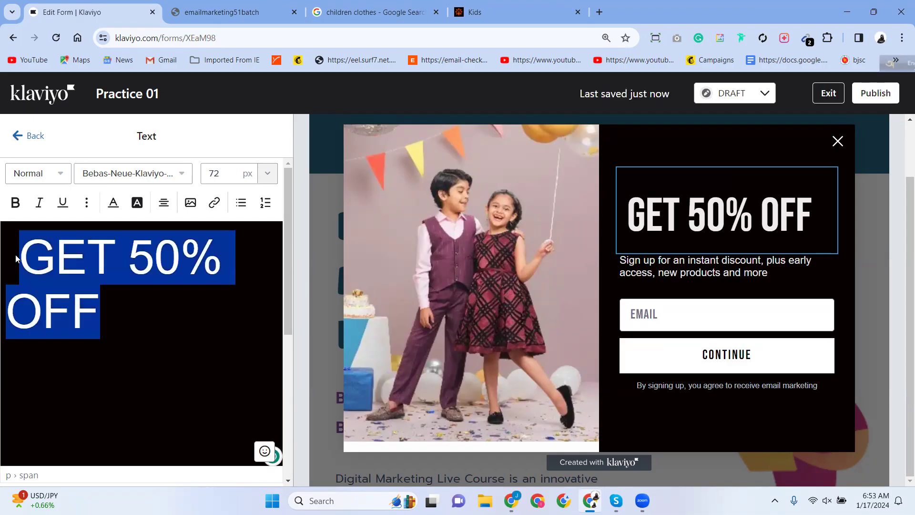
{"action": "left_click", "coordinate": [25, 255]}
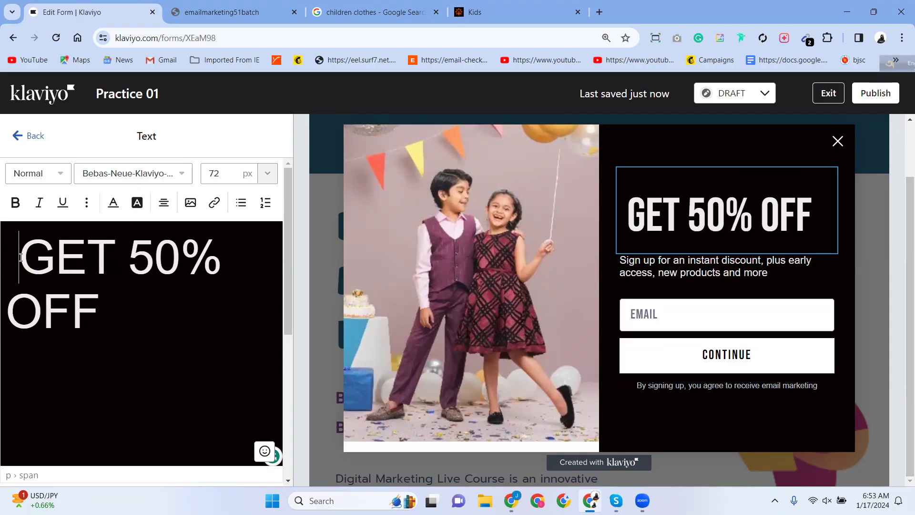
{"action": "key", "text": "BackSpace"}
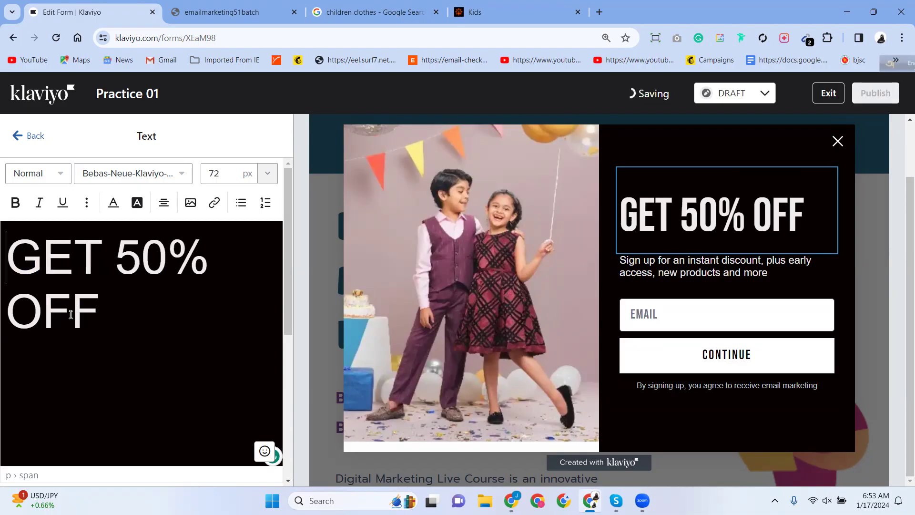
{"action": "left_click_drag", "start_coordinate": [108, 315], "coordinate": [3, 253]}
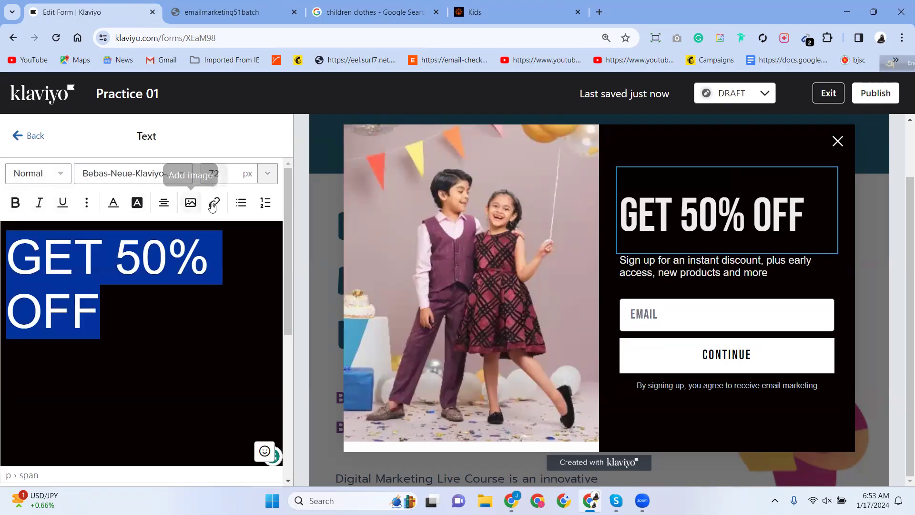
{"action": "left_click", "coordinate": [61, 176]}
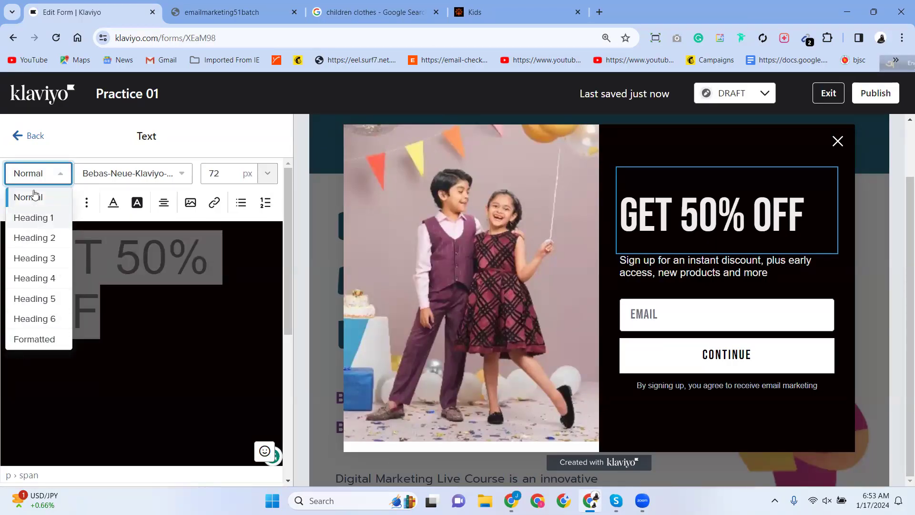
{"action": "left_click", "coordinate": [35, 219]}
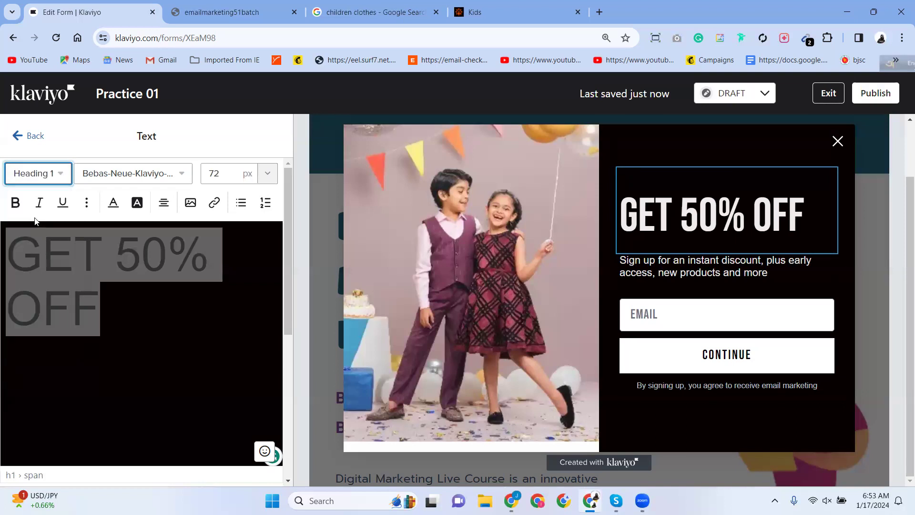
{"action": "left_click", "coordinate": [56, 174]}
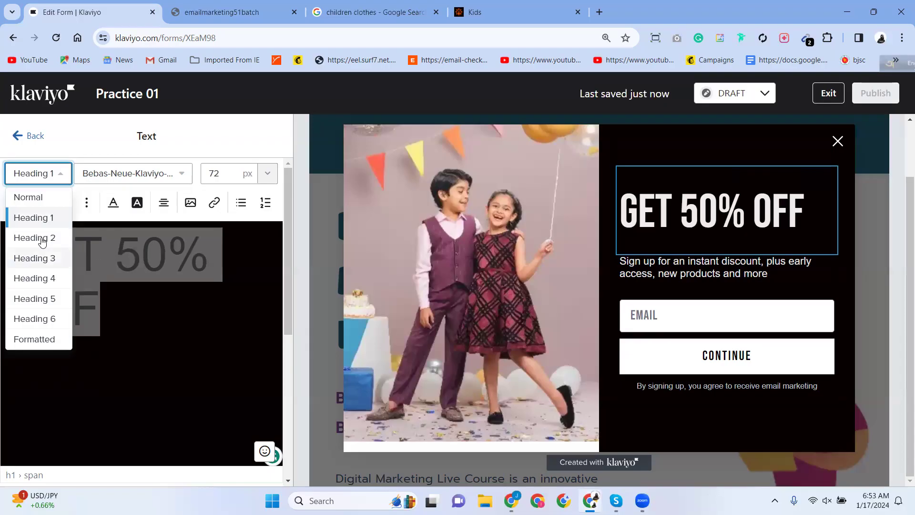
{"action": "left_click", "coordinate": [41, 238]}
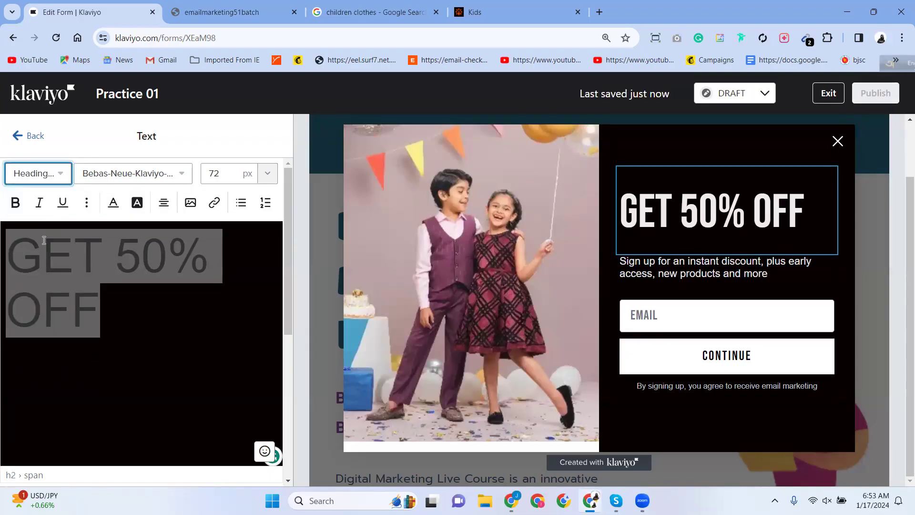
{"action": "left_click", "coordinate": [48, 175]}
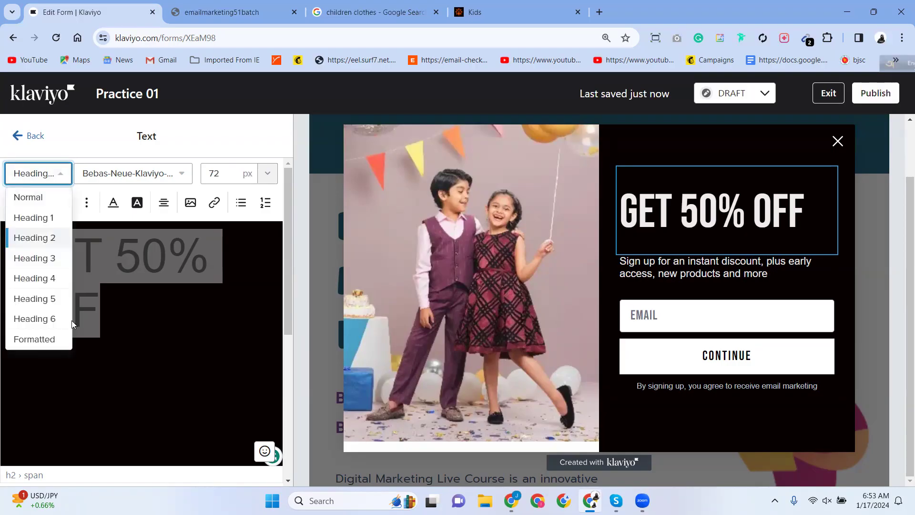
{"action": "left_click", "coordinate": [46, 279]}
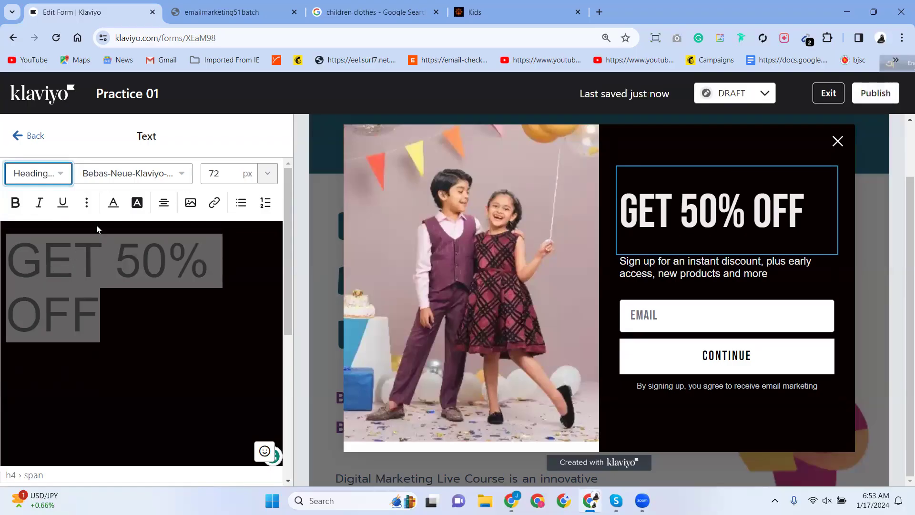
{"action": "left_click", "coordinate": [64, 175]}
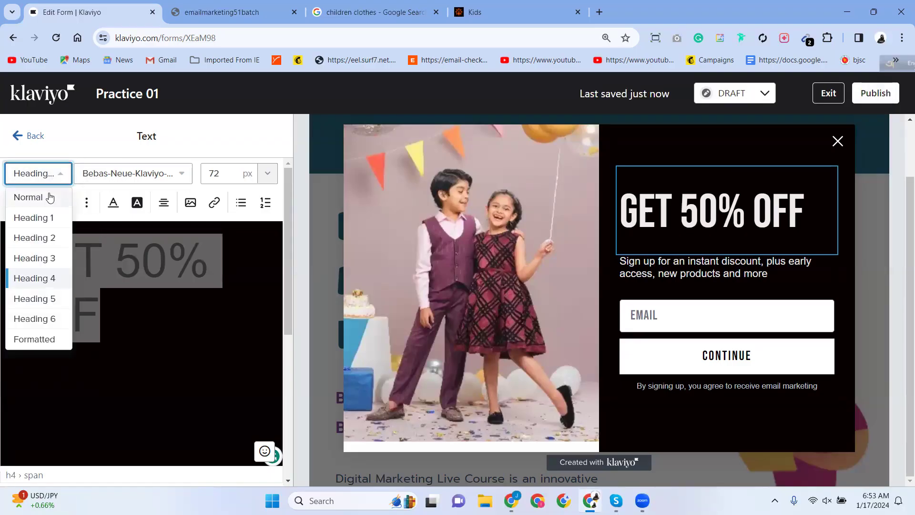
{"action": "left_click", "coordinate": [50, 197]}
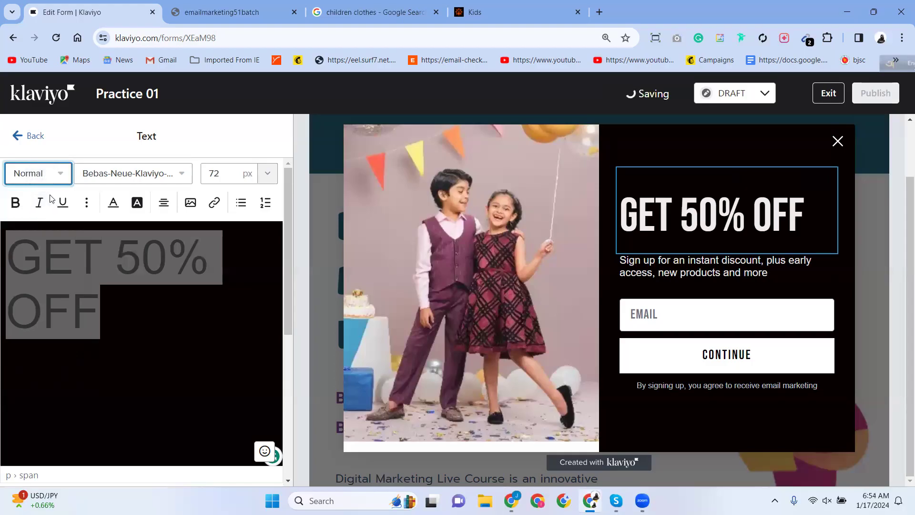
Try Trebuchet MS, Lucida Grande and finally Arial Black as the headline font.
{"action": "left_click", "coordinate": [178, 178]}
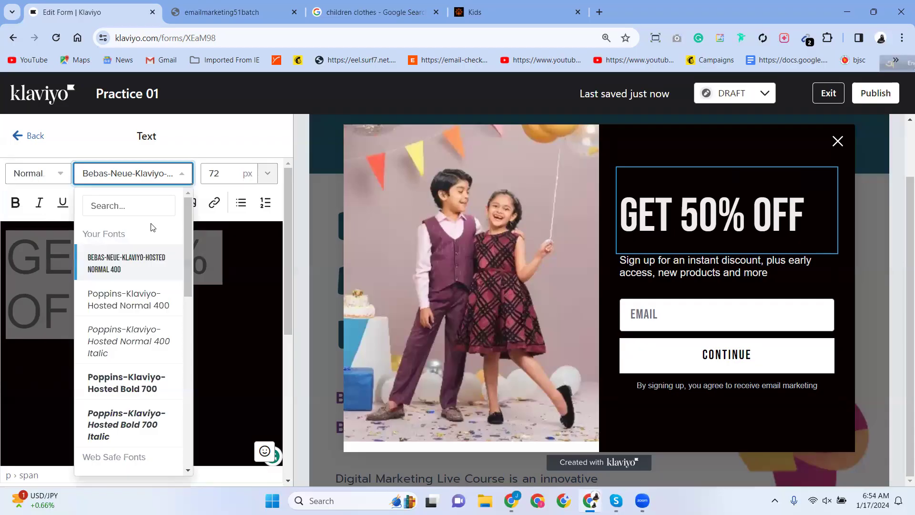
{"action": "scroll", "coordinate": [133, 379], "scroll_direction": "down", "scroll_amount": 6}
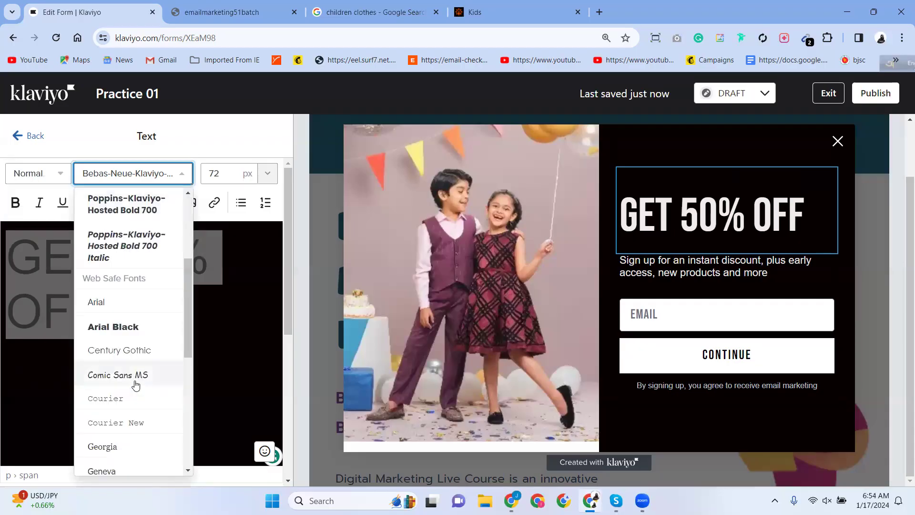
{"action": "scroll", "coordinate": [120, 355], "scroll_direction": "down", "scroll_amount": 3}
{"action": "scroll", "coordinate": [123, 361], "scroll_direction": "down", "scroll_amount": 5}
{"action": "scroll", "coordinate": [125, 359], "scroll_direction": "up", "scroll_amount": 5}
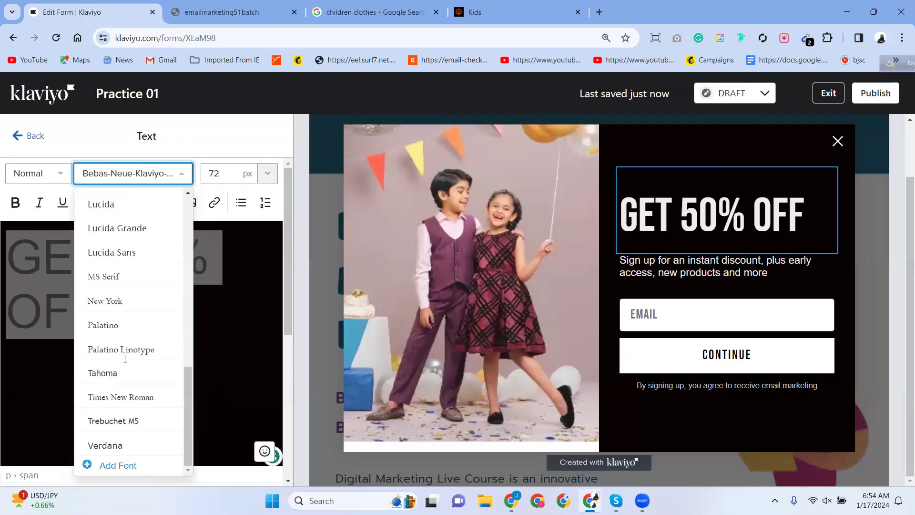
{"action": "left_click", "coordinate": [124, 422]}
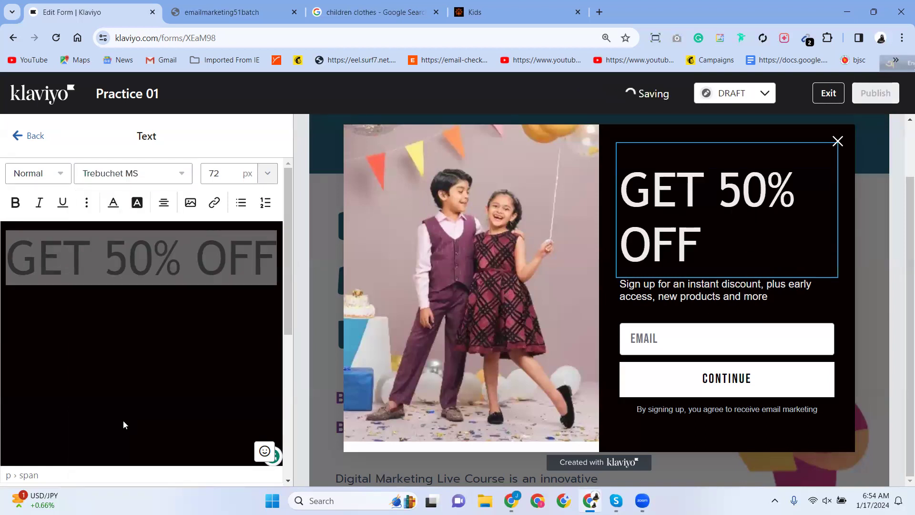
{"action": "left_click", "coordinate": [183, 175]}
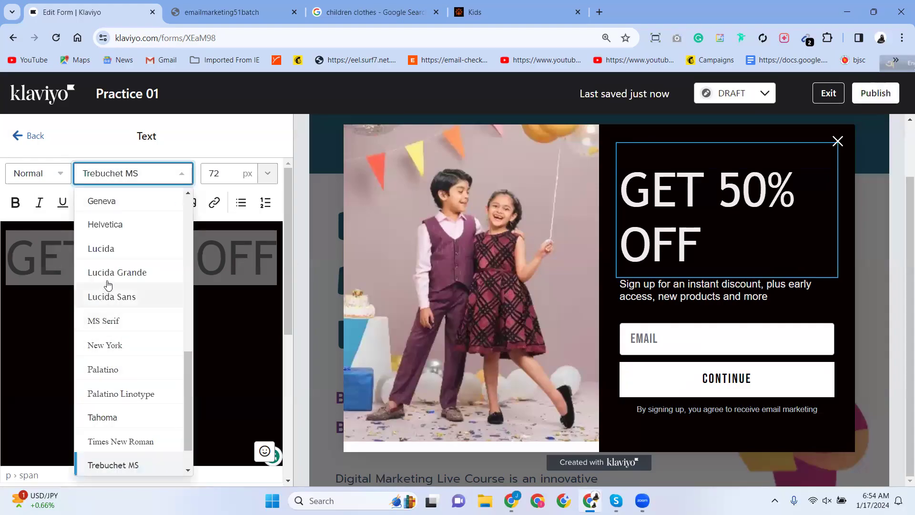
{"action": "left_click", "coordinate": [83, 271]}
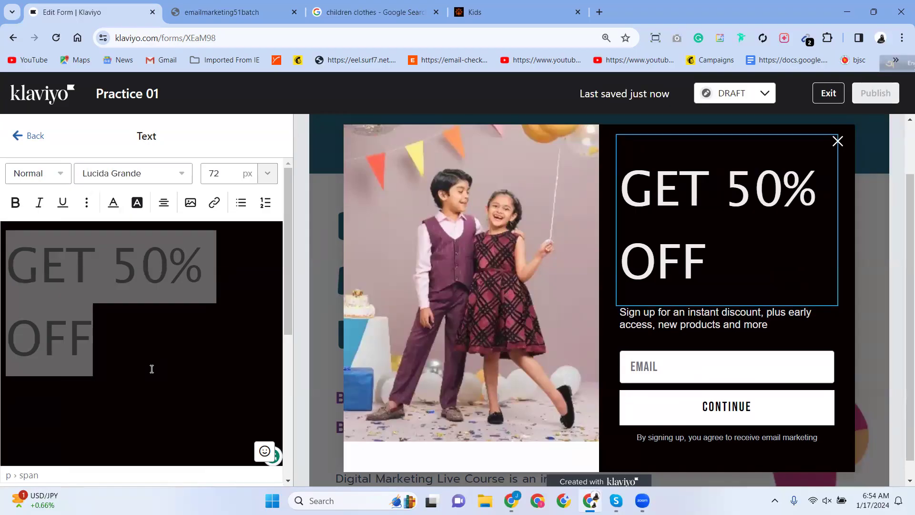
{"action": "left_click", "coordinate": [186, 176]}
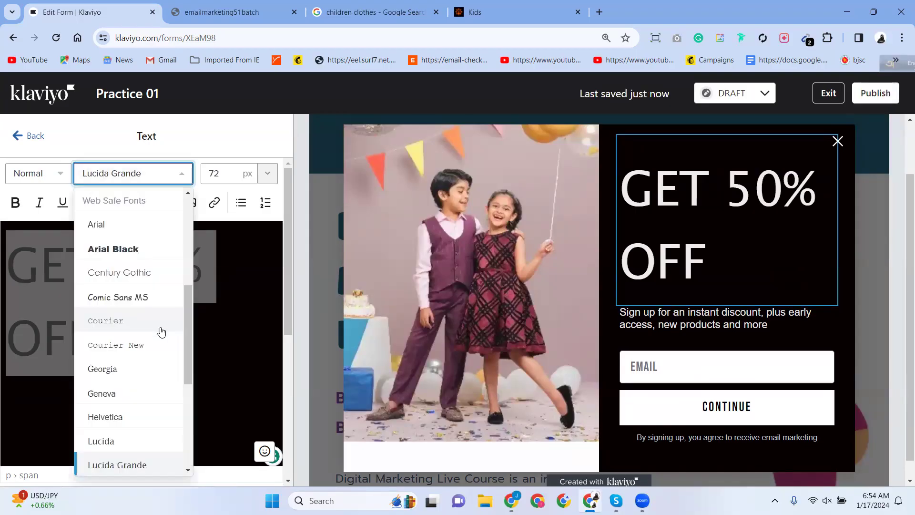
{"action": "left_click", "coordinate": [127, 253]}
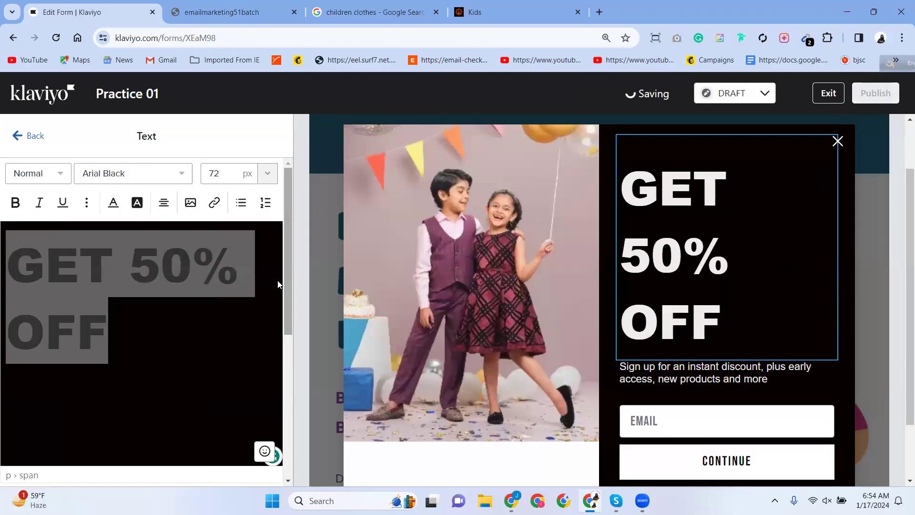
Style GET 50% OFF as a Heading at 40 px.
{"action": "left_click", "coordinate": [57, 175]}
{"action": "left_click", "coordinate": [52, 241]}
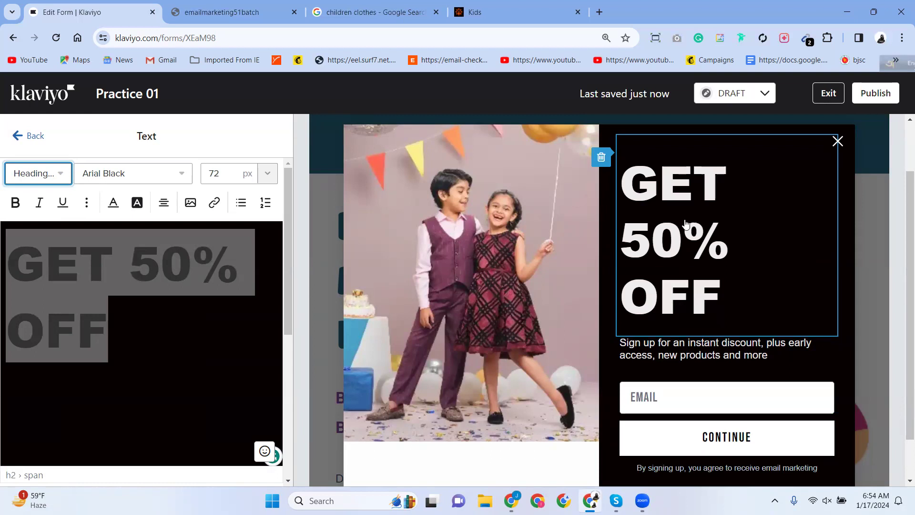
{"action": "left_click", "coordinate": [268, 173]}
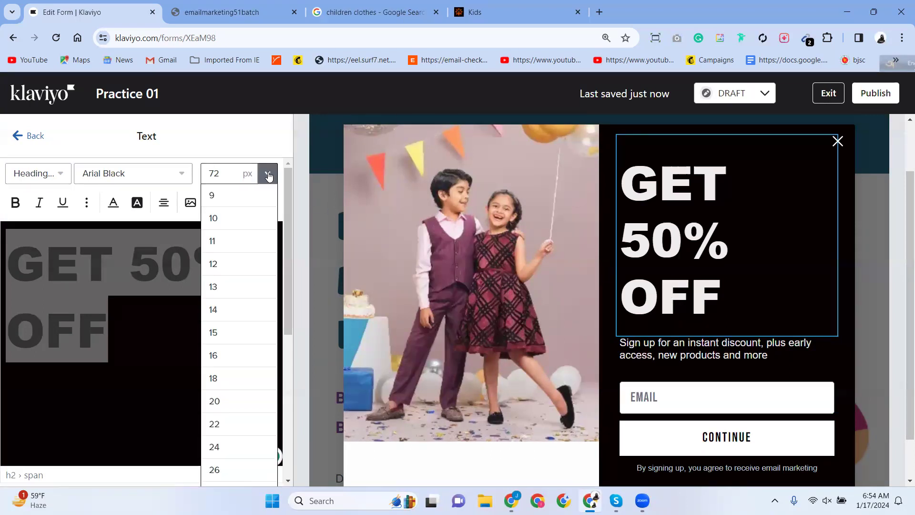
{"action": "scroll", "coordinate": [228, 465], "scroll_direction": "down", "scroll_amount": 5}
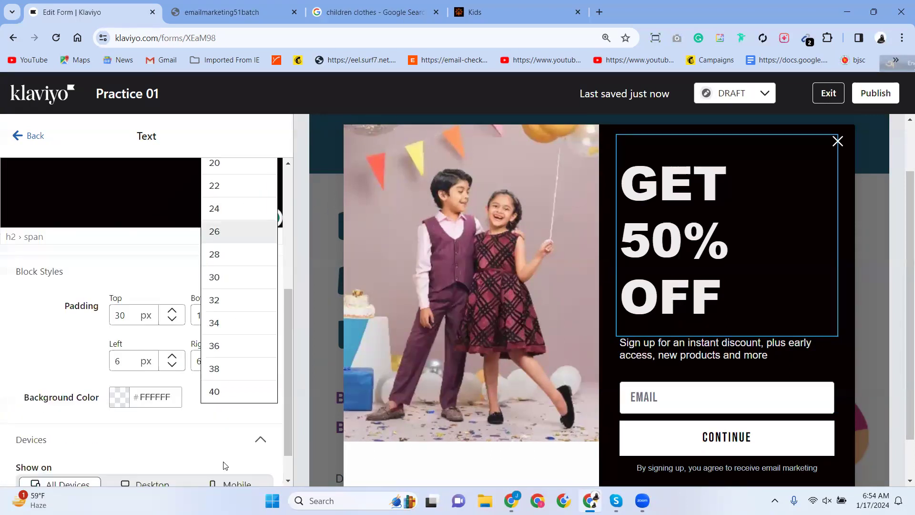
{"action": "left_click", "coordinate": [220, 392]}
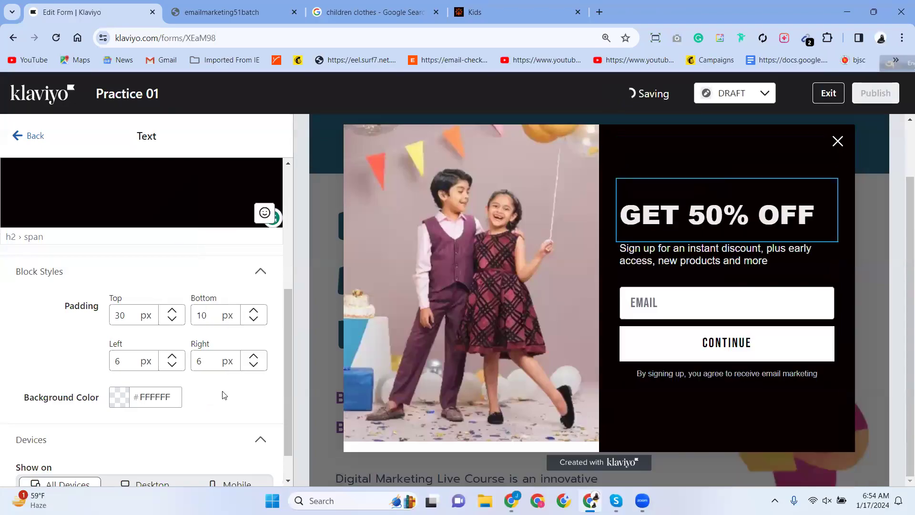
{"action": "scroll", "coordinate": [152, 405], "scroll_direction": "up", "scroll_amount": 3}
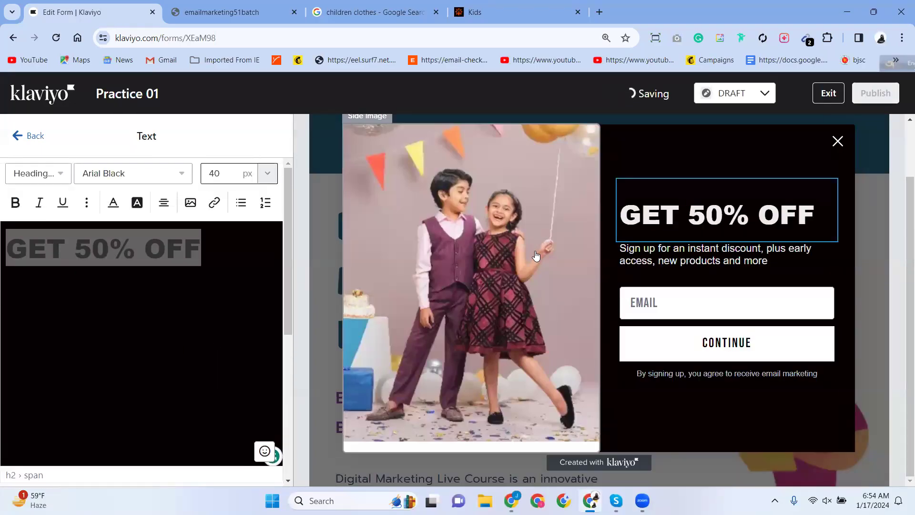
{"action": "scroll", "coordinate": [691, 252], "scroll_direction": "up", "scroll_amount": 1}
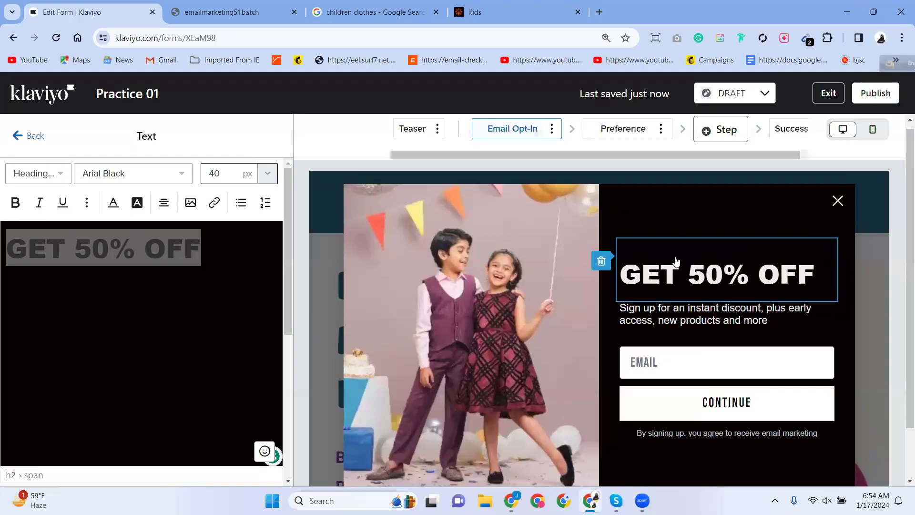
{"action": "left_click", "coordinate": [761, 318]}
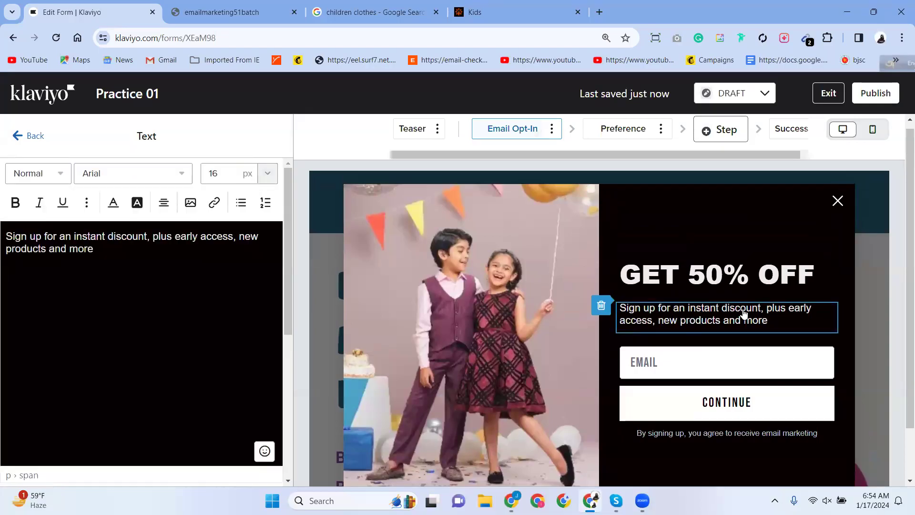
Close the children clothes search tab and return to the Aarong Kids page.
{"action": "left_click", "coordinate": [377, 12]}
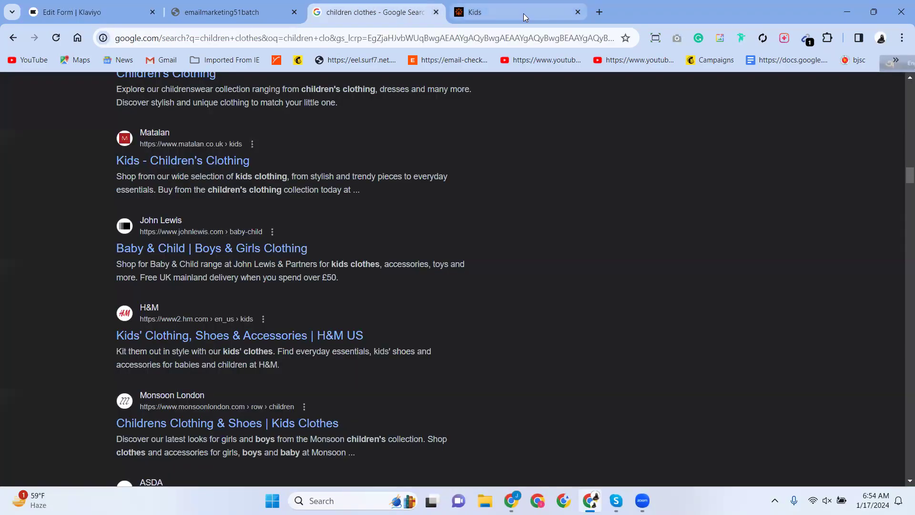
{"action": "left_click", "coordinate": [437, 12]}
{"action": "left_click", "coordinate": [458, 13]}
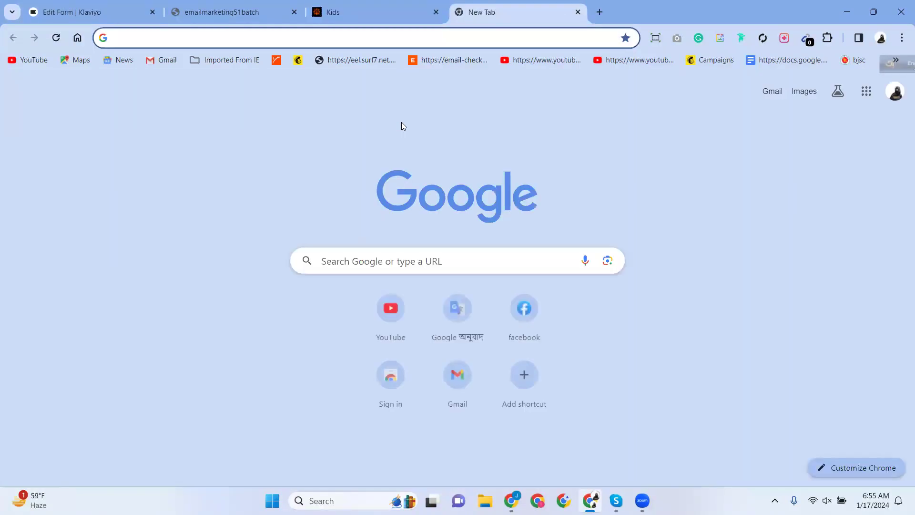
{"action": "type", "text": "lo"}
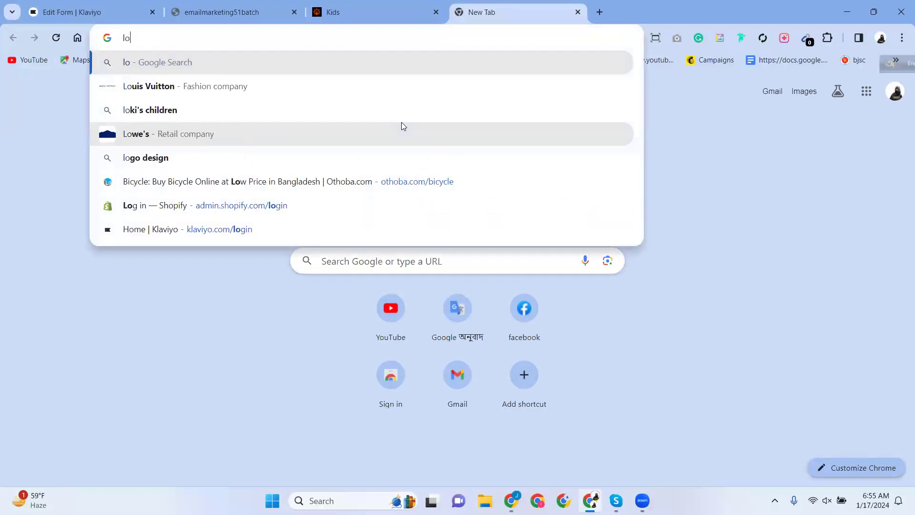
{"action": "left_click", "coordinate": [367, 17]}
{"action": "scroll", "coordinate": [411, 292], "scroll_direction": "up", "scroll_amount": 10}
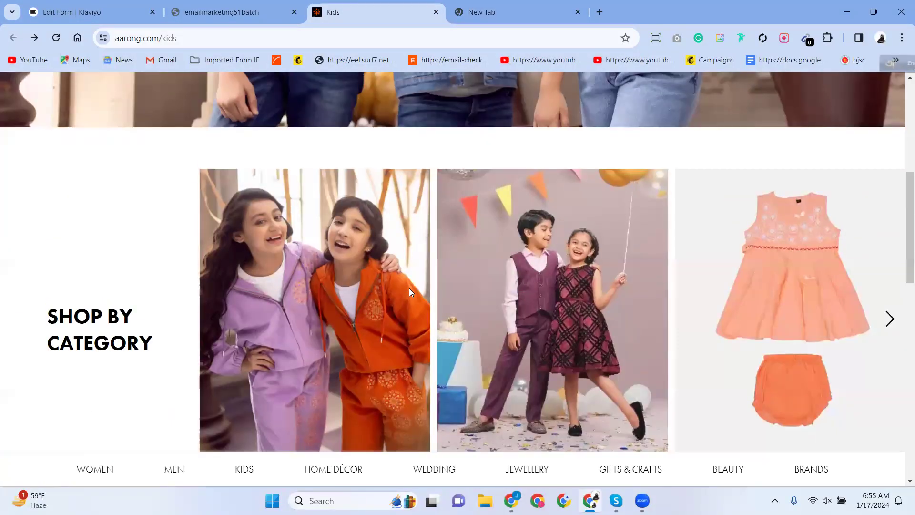
{"action": "scroll", "coordinate": [506, 183], "scroll_direction": "down", "scroll_amount": 5}
Open Pink Printed Cotton Party Frock from Kids Partywear and copy its product title.
{"action": "left_click", "coordinate": [506, 182]}
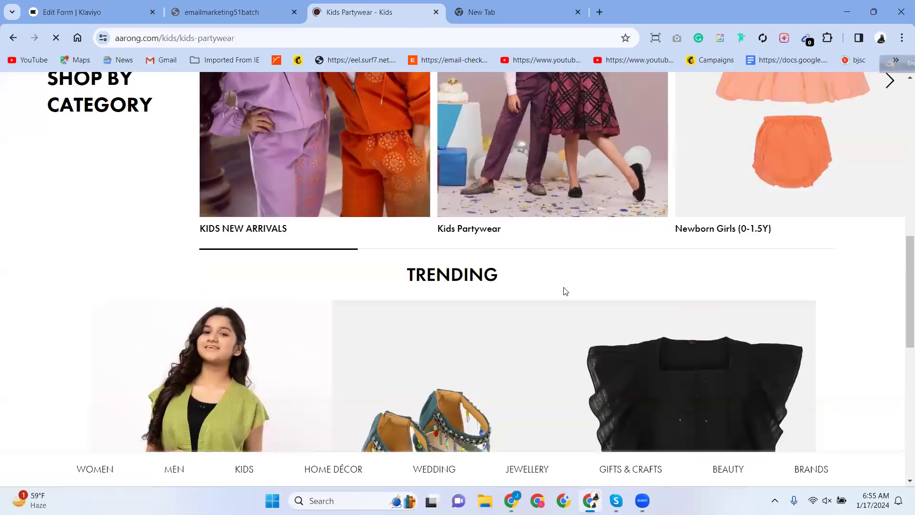
{"action": "scroll", "coordinate": [503, 378], "scroll_direction": "down", "scroll_amount": 5}
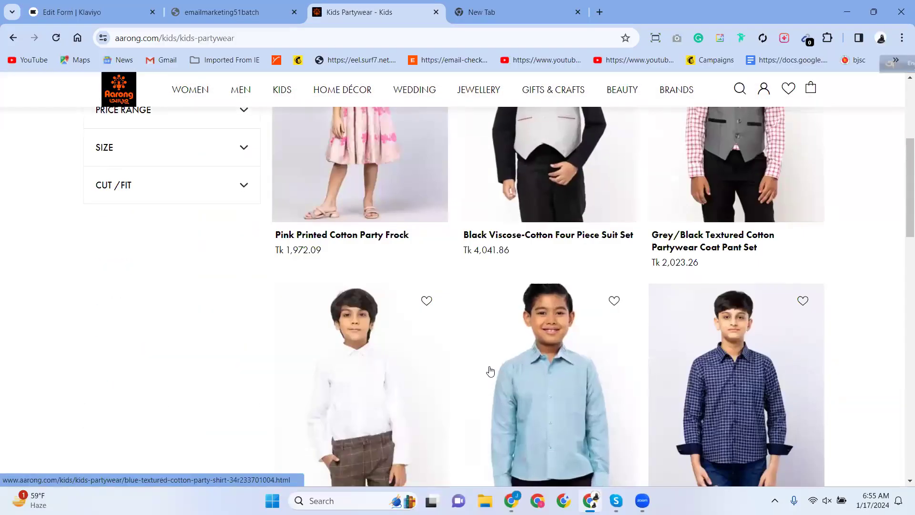
{"action": "scroll", "coordinate": [490, 371], "scroll_direction": "up", "scroll_amount": 3}
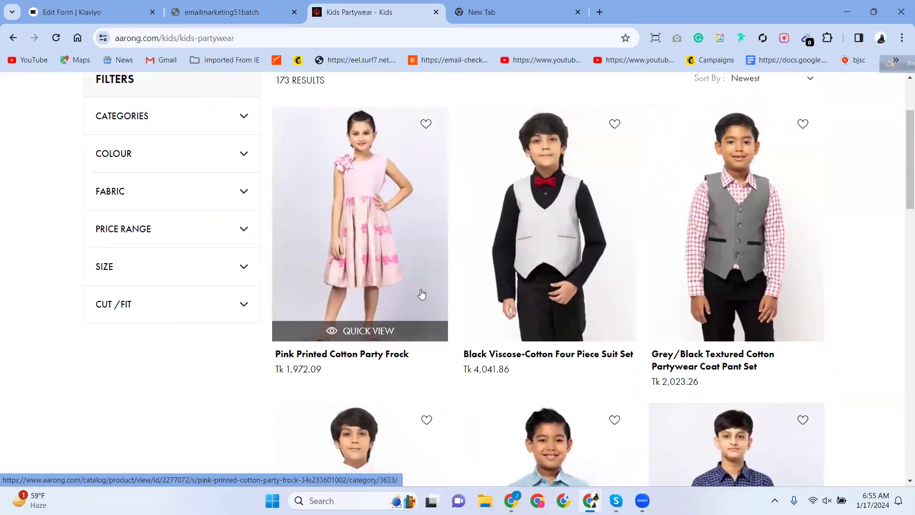
{"action": "scroll", "coordinate": [420, 310], "scroll_direction": "up", "scroll_amount": 2}
{"action": "left_click", "coordinate": [418, 341]}
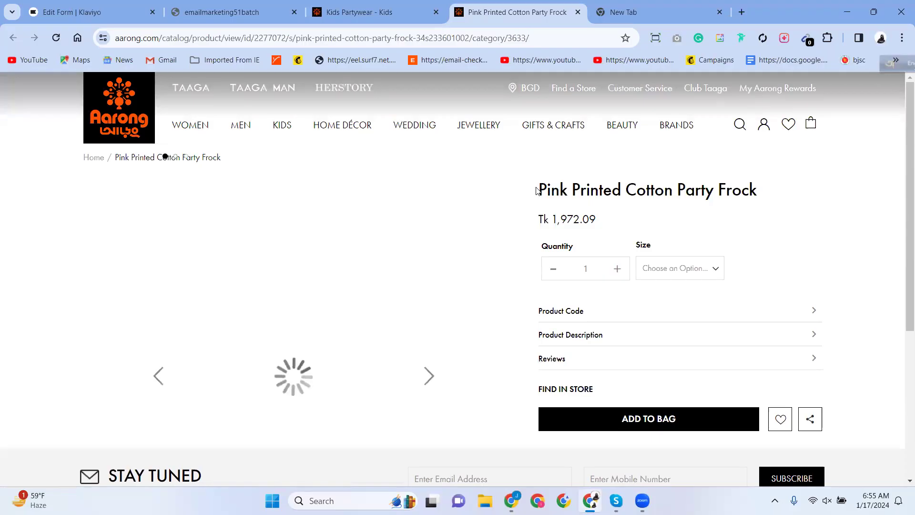
{"action": "triple_click", "coordinate": [731, 188]}
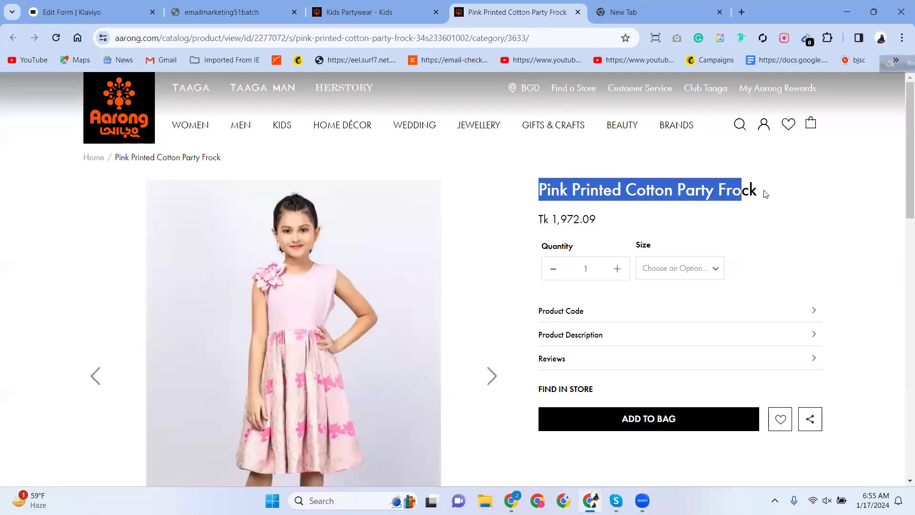
{"action": "right_click", "coordinate": [720, 194]}
{"action": "left_click", "coordinate": [528, 211]}
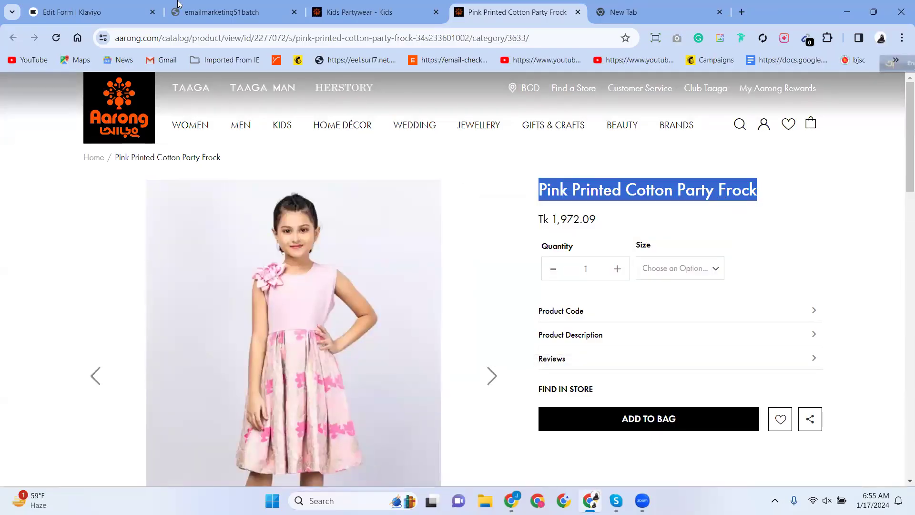
Replace the sign-up description with the pasted Pink Printed Cotton Party Frock title.
{"action": "left_click", "coordinate": [229, 12]}
{"action": "left_click", "coordinate": [91, 12]}
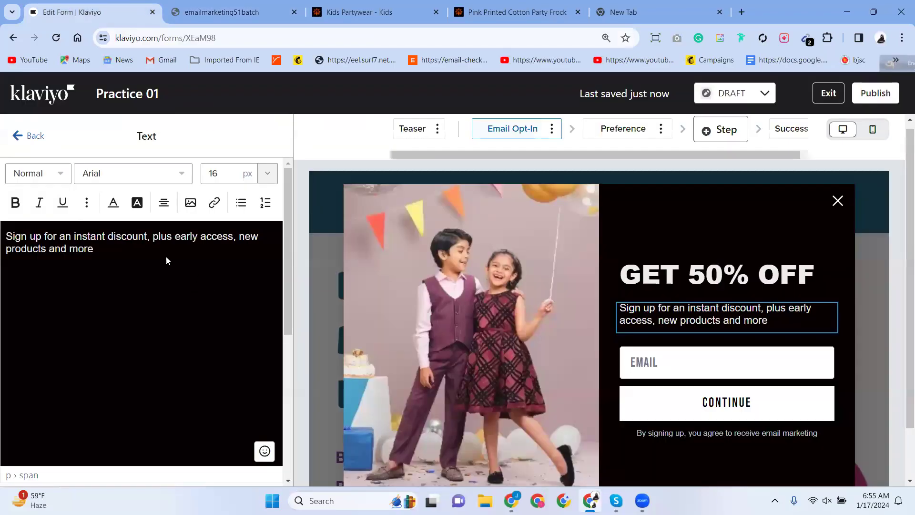
{"action": "left_click_drag", "start_coordinate": [98, 249], "coordinate": [5, 233]}
{"action": "right_click", "coordinate": [37, 240]}
{"action": "left_click", "coordinate": [92, 310]}
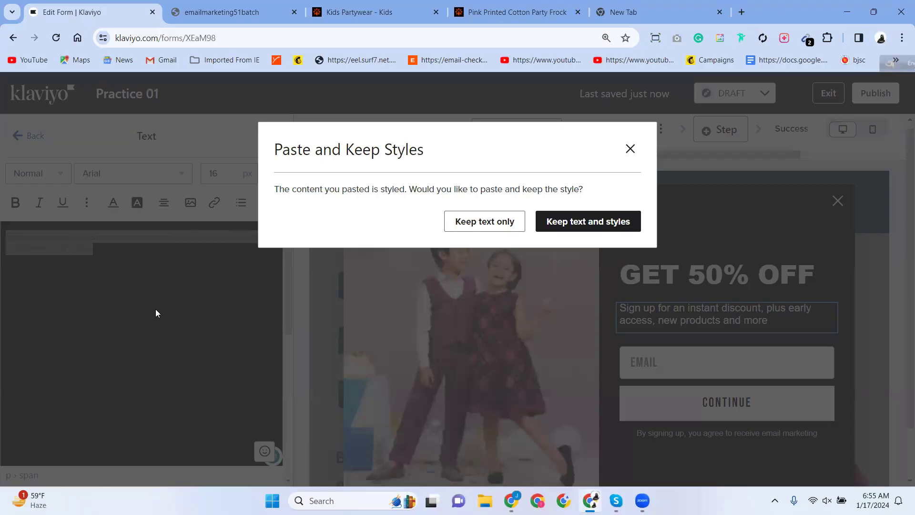
{"action": "left_click", "coordinate": [588, 222]}
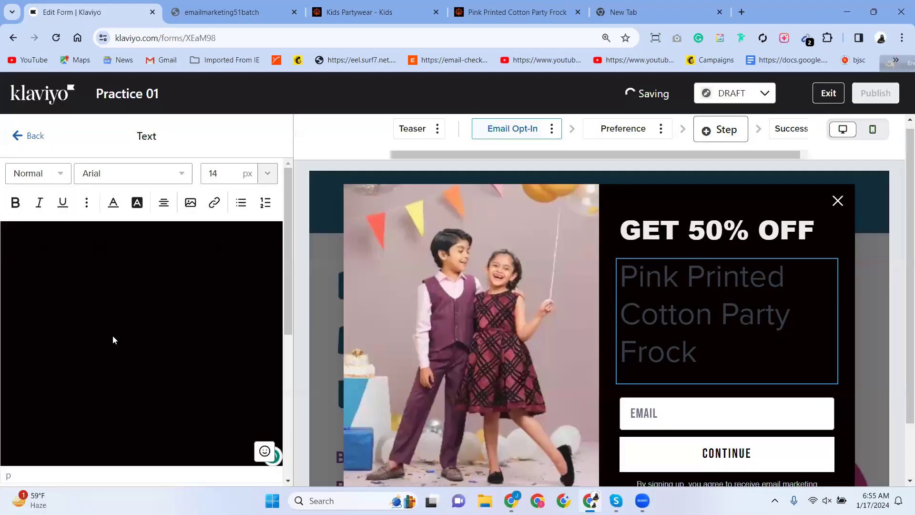
{"action": "scroll", "coordinate": [66, 316], "scroll_direction": "down", "scroll_amount": 2}
{"action": "scroll", "coordinate": [66, 315], "scroll_direction": "up", "scroll_amount": 1}
{"action": "scroll", "coordinate": [66, 315], "scroll_direction": "down", "scroll_amount": 4}
{"action": "scroll", "coordinate": [65, 313], "scroll_direction": "up", "scroll_amount": 5}
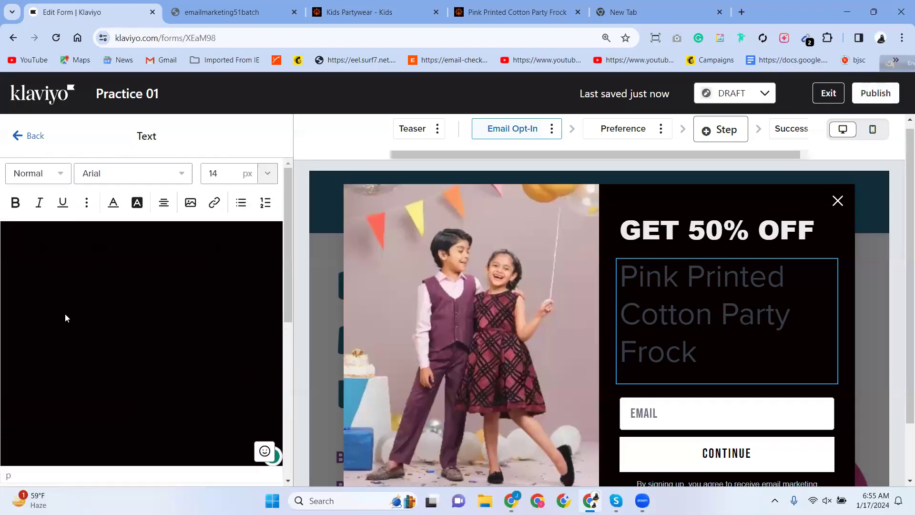
Make the product title text white.
{"action": "left_click", "coordinate": [104, 273]}
{"action": "left_click_drag", "start_coordinate": [15, 257], "coordinate": [0, 237]}
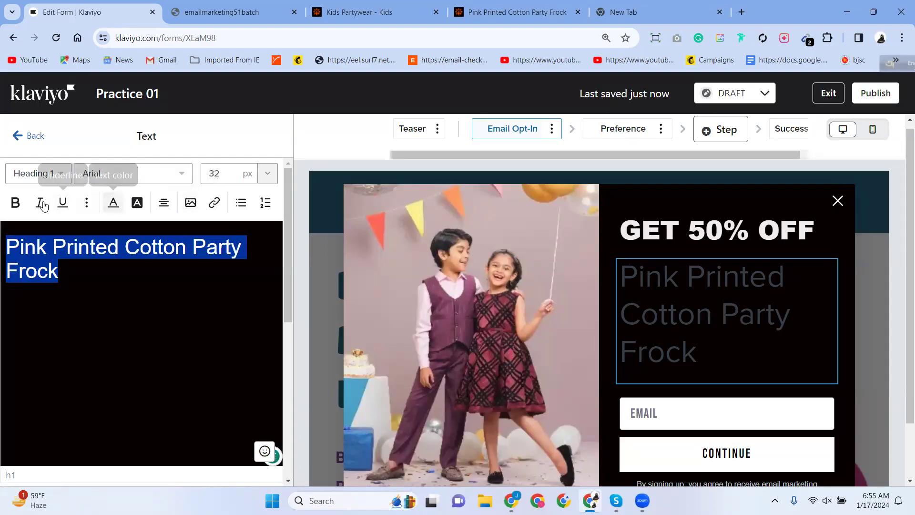
{"action": "left_click", "coordinate": [118, 204]}
{"action": "left_click_drag", "start_coordinate": [118, 228], "coordinate": [98, 216]}
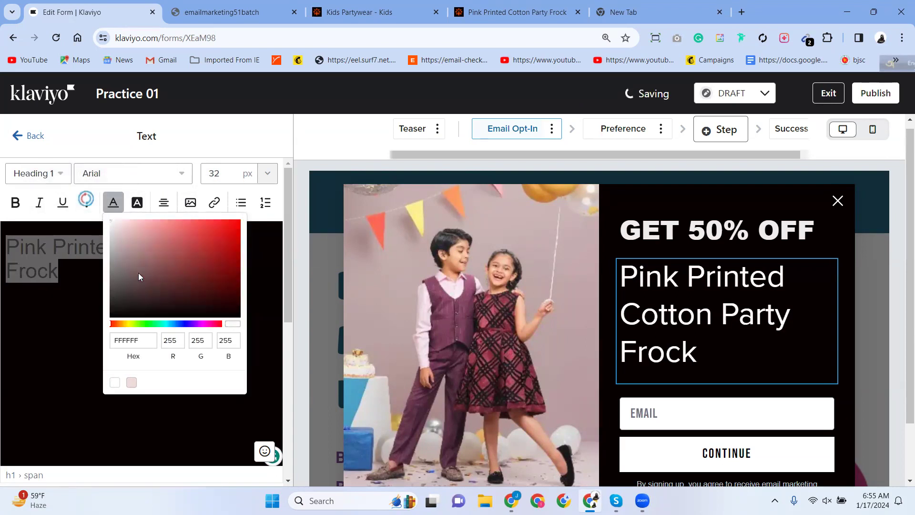
{"action": "left_click", "coordinate": [29, 264]}
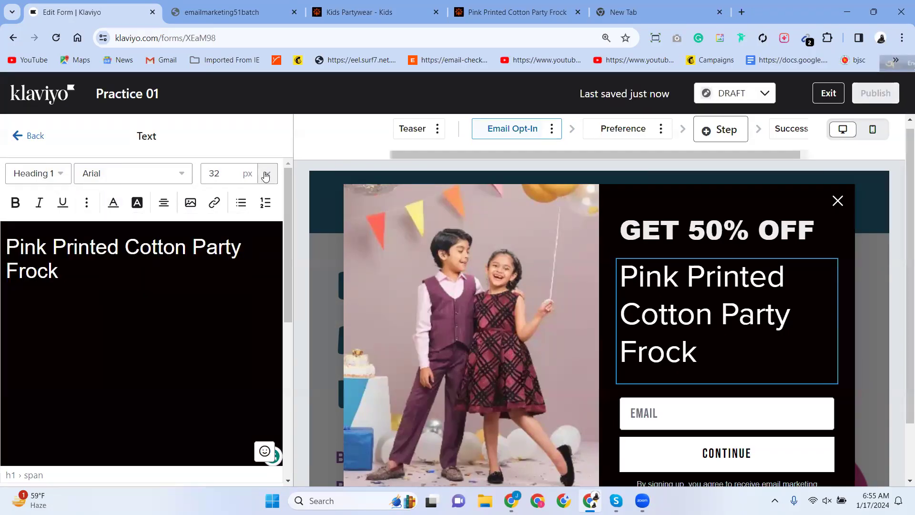
Try 14, 12 and 20 px before setting the product title to 24 px.
{"action": "left_click", "coordinate": [267, 176]}
{"action": "left_click", "coordinate": [60, 273]}
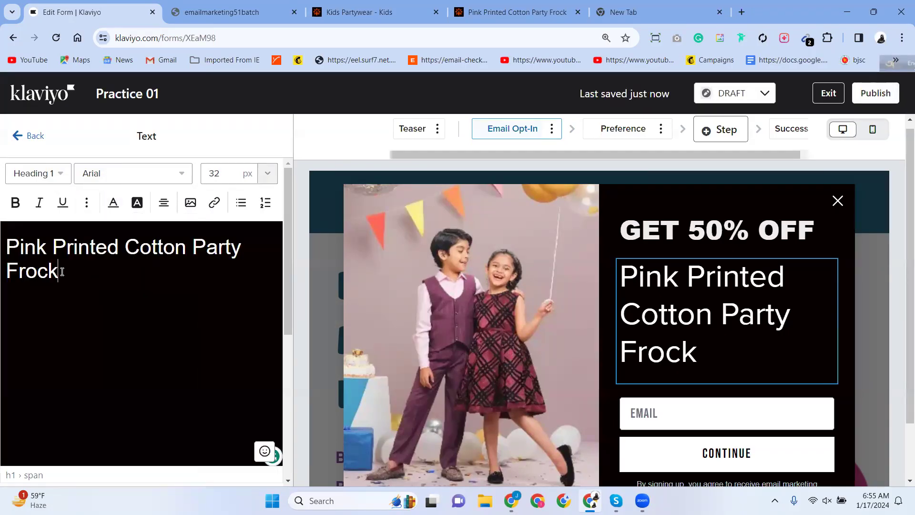
{"action": "left_click_drag", "start_coordinate": [60, 273], "coordinate": [5, 245]}
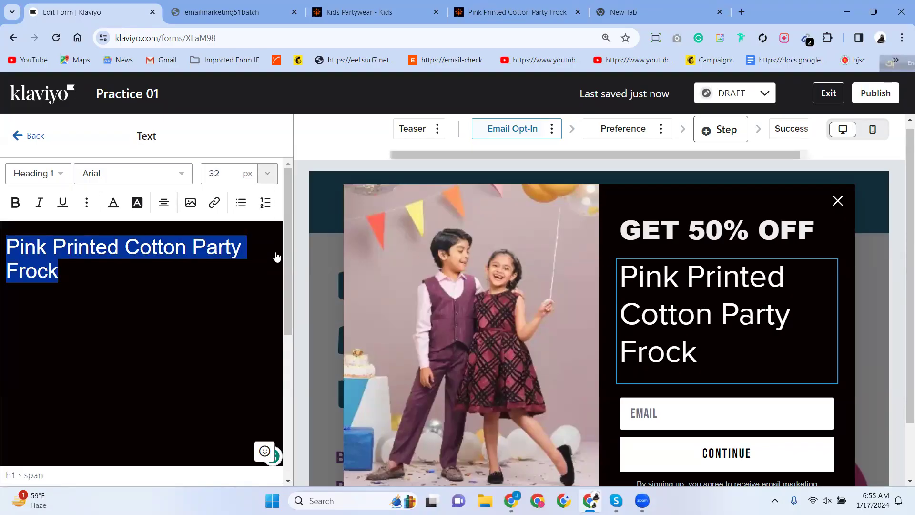
{"action": "left_click", "coordinate": [268, 174]}
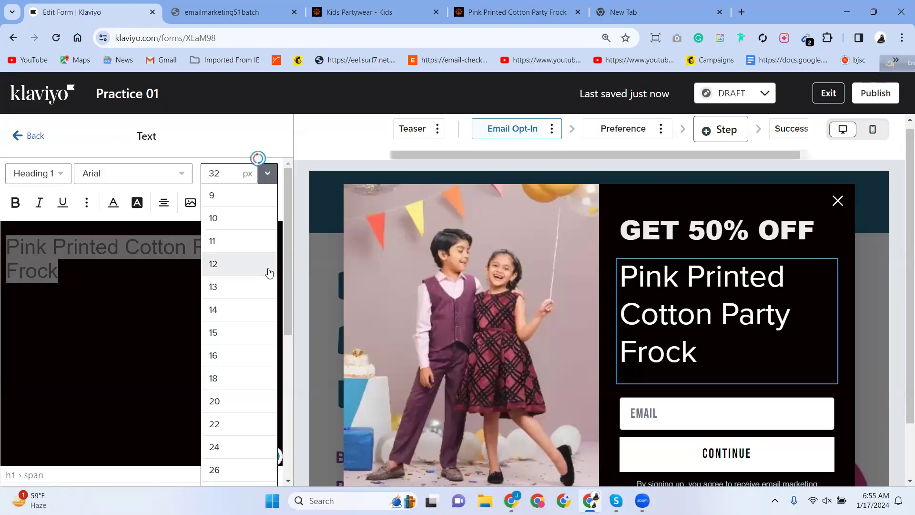
{"action": "left_click", "coordinate": [220, 310]}
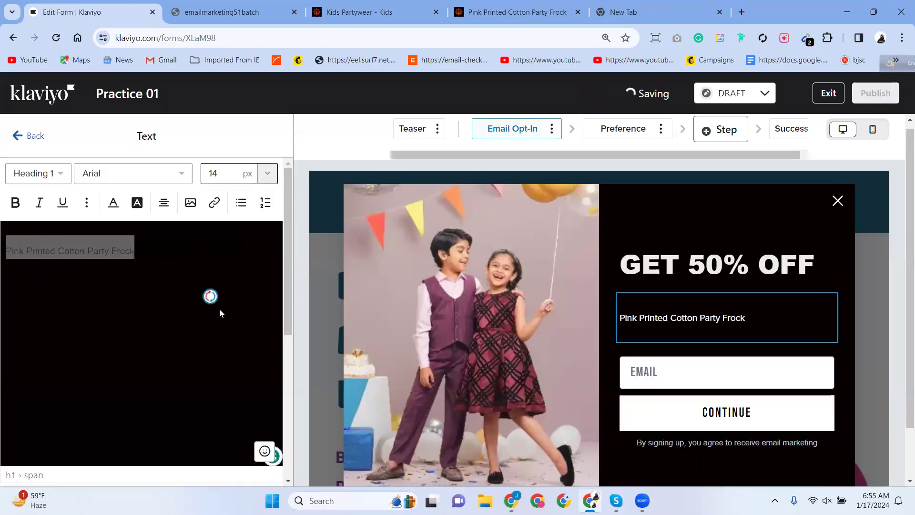
{"action": "left_click", "coordinate": [268, 173]}
{"action": "left_click", "coordinate": [210, 264]}
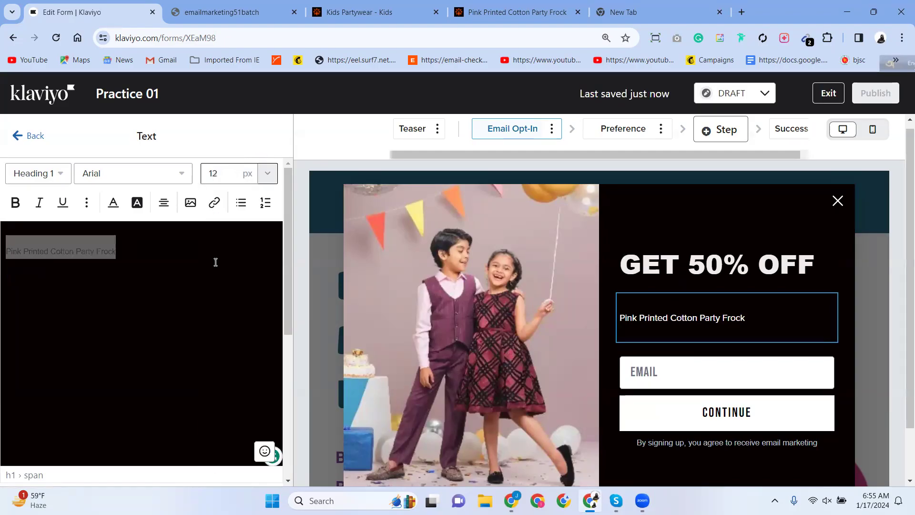
{"action": "left_click", "coordinate": [266, 174]}
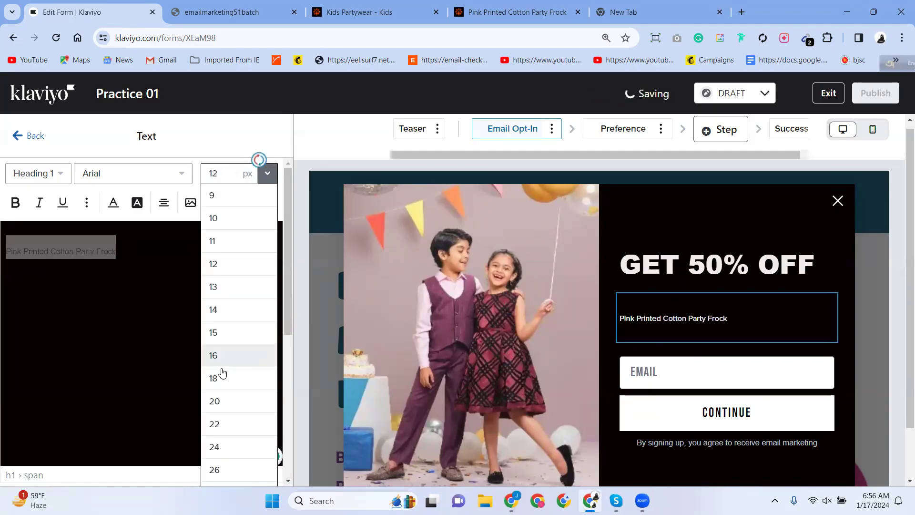
{"action": "left_click", "coordinate": [240, 390]}
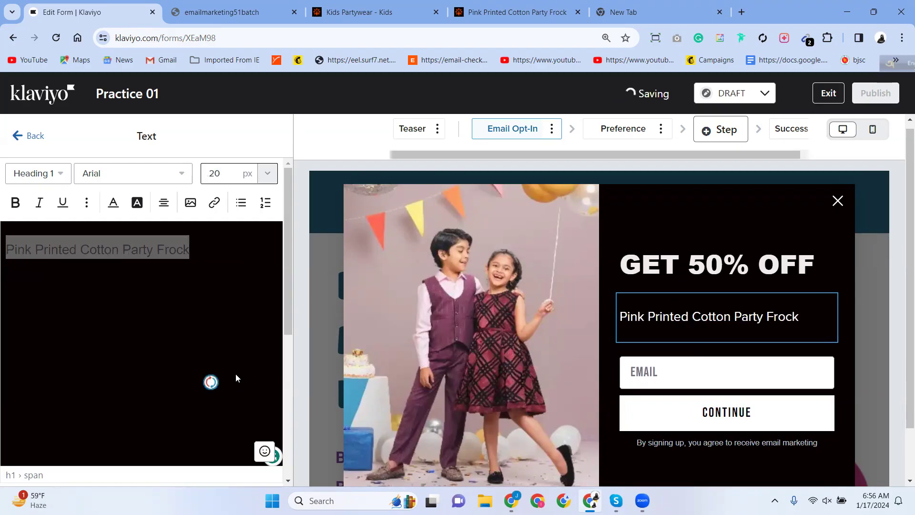
{"action": "left_click", "coordinate": [267, 175]}
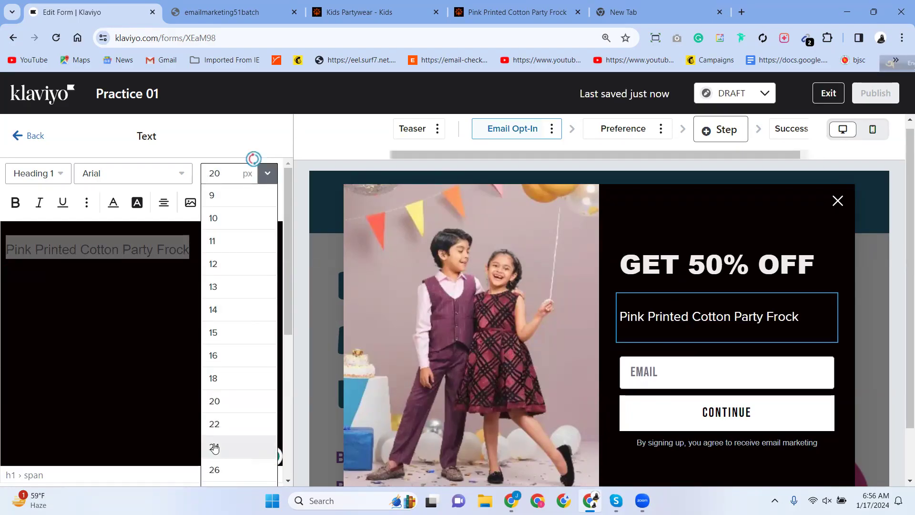
{"action": "left_click", "coordinate": [214, 446]}
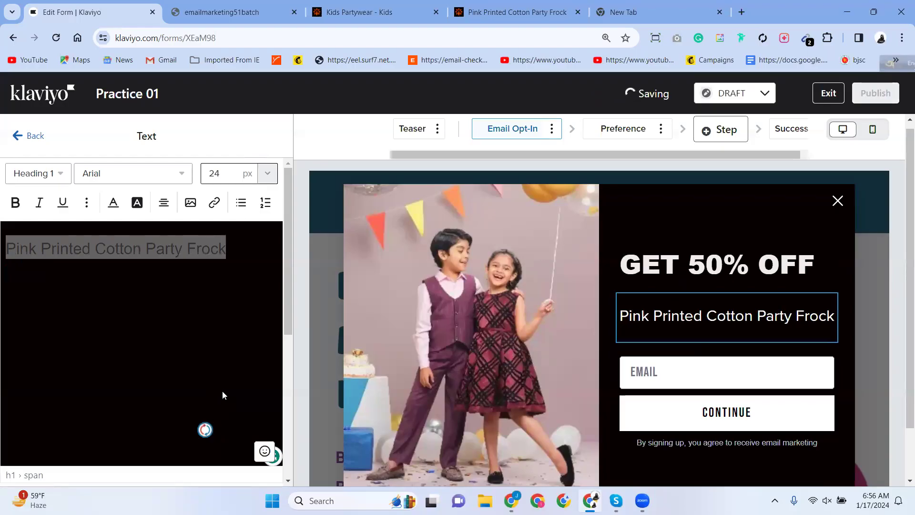
{"action": "left_click", "coordinate": [153, 344]}
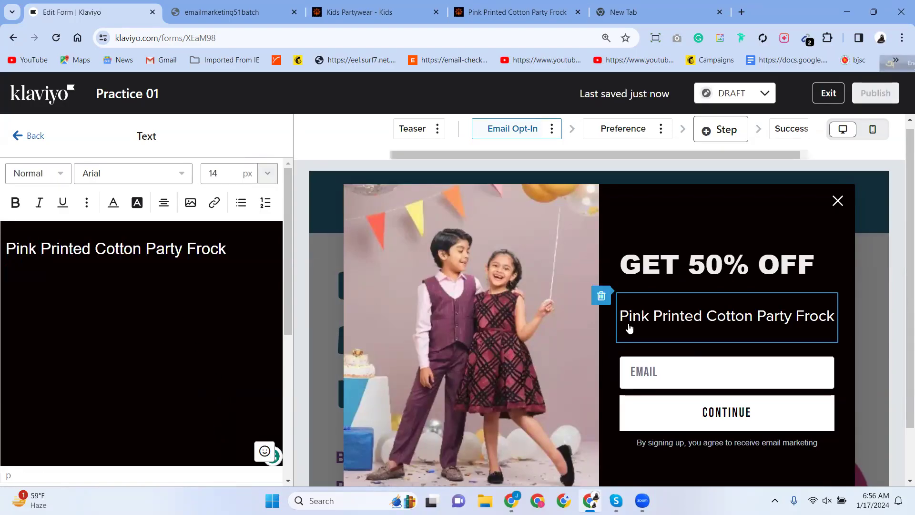
{"action": "left_click", "coordinate": [643, 378]}
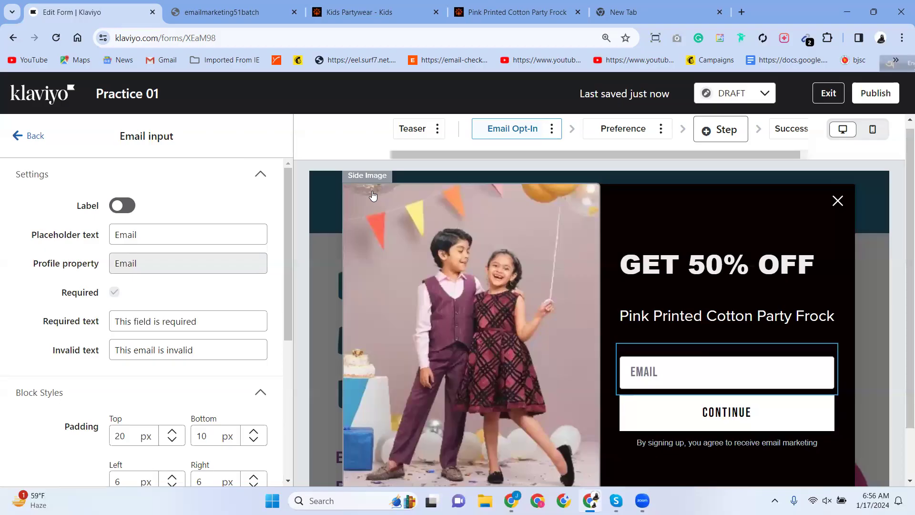
{"action": "left_click", "coordinate": [515, 12]}
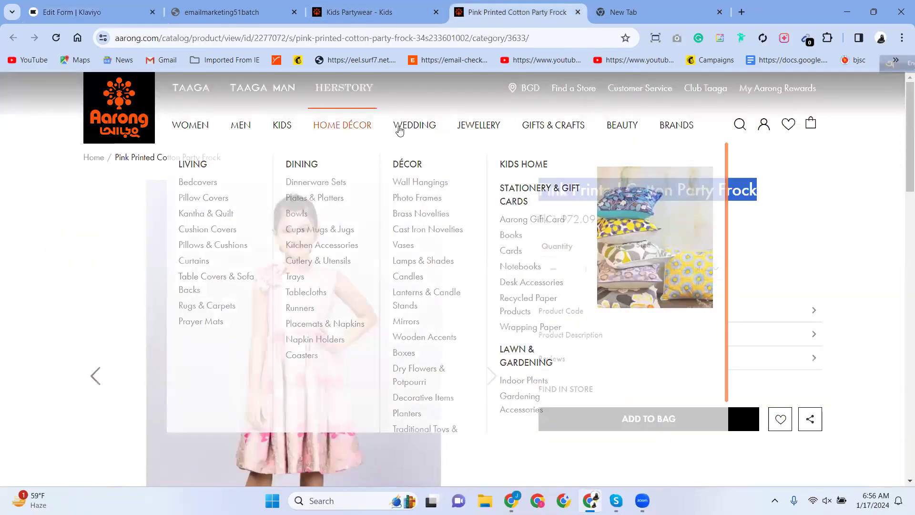
{"action": "left_click", "coordinate": [90, 12]}
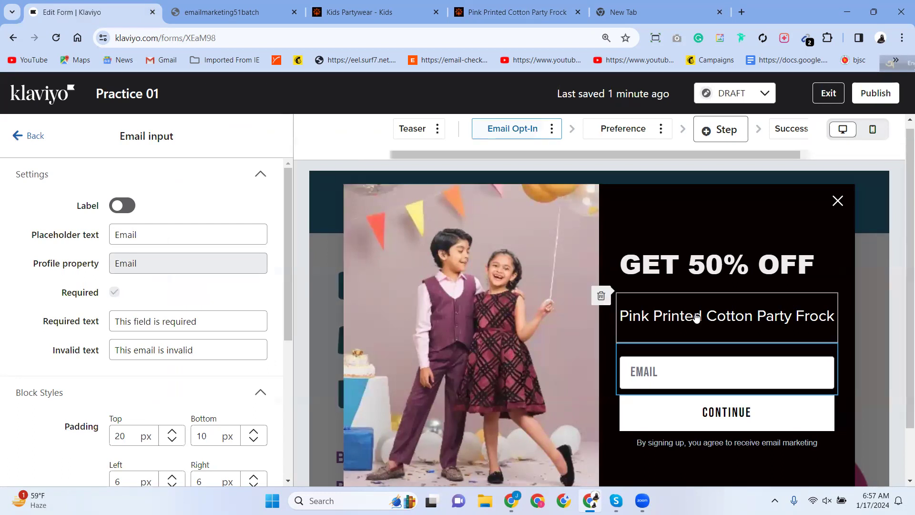
Change the email field placeholder from Email to 'Email Here'.
{"action": "scroll", "coordinate": [718, 343], "scroll_direction": "down", "scroll_amount": 2}
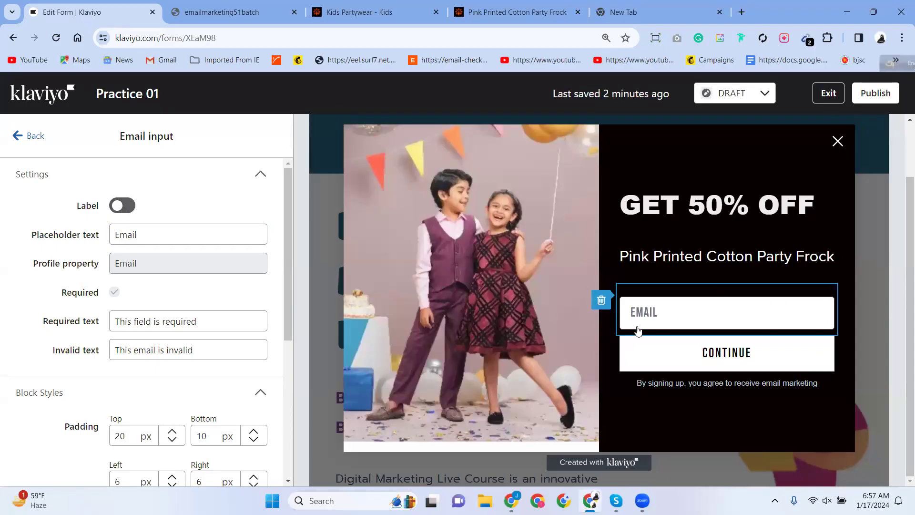
{"action": "left_click", "coordinate": [137, 234]}
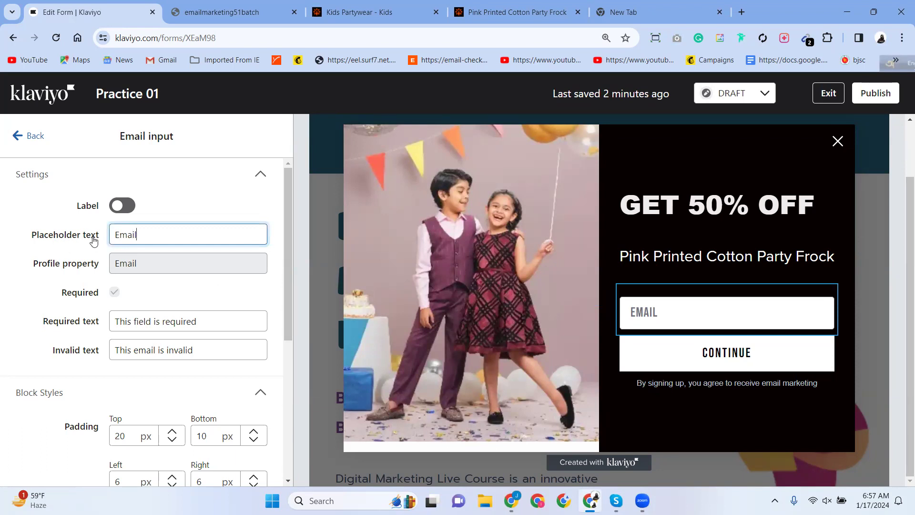
{"action": "left_click_drag", "start_coordinate": [140, 235], "coordinate": [116, 237]}
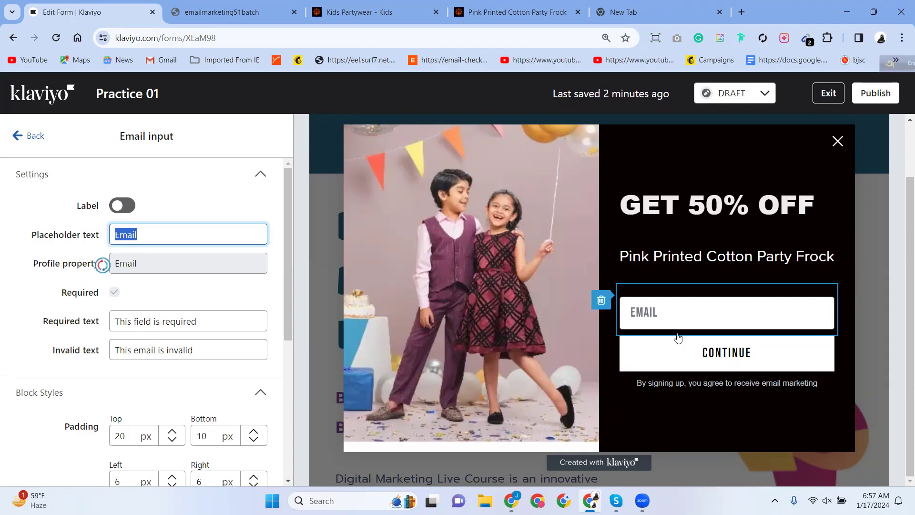
{"action": "left_click", "coordinate": [129, 234]}
{"action": "left_click", "coordinate": [129, 264]}
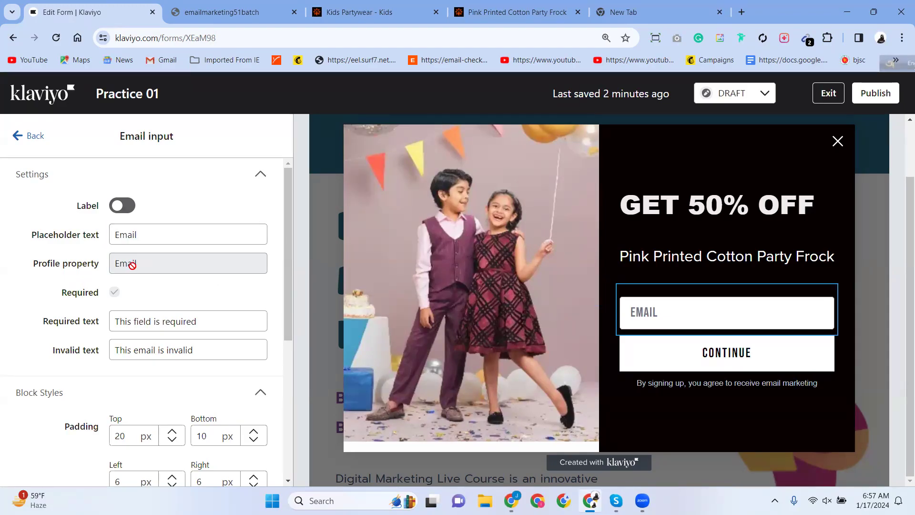
{"action": "left_click", "coordinate": [139, 234]}
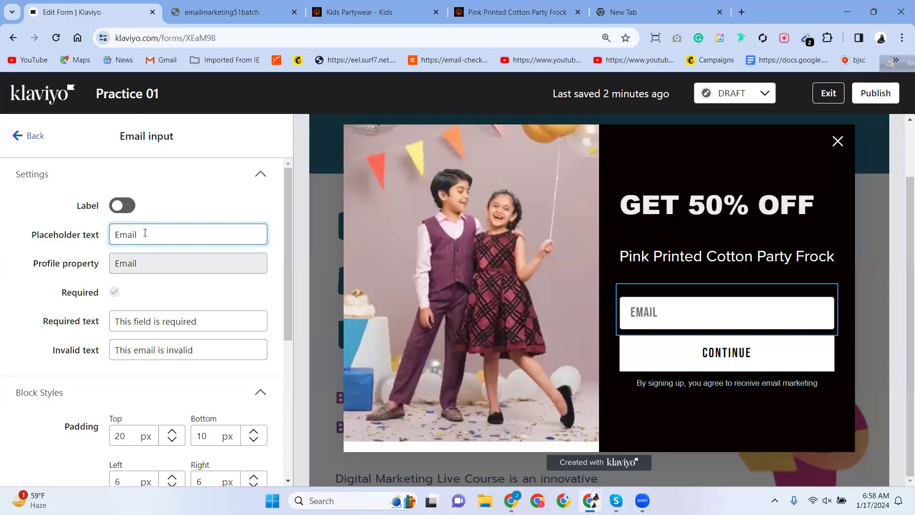
{"action": "type", "text": "Here"}
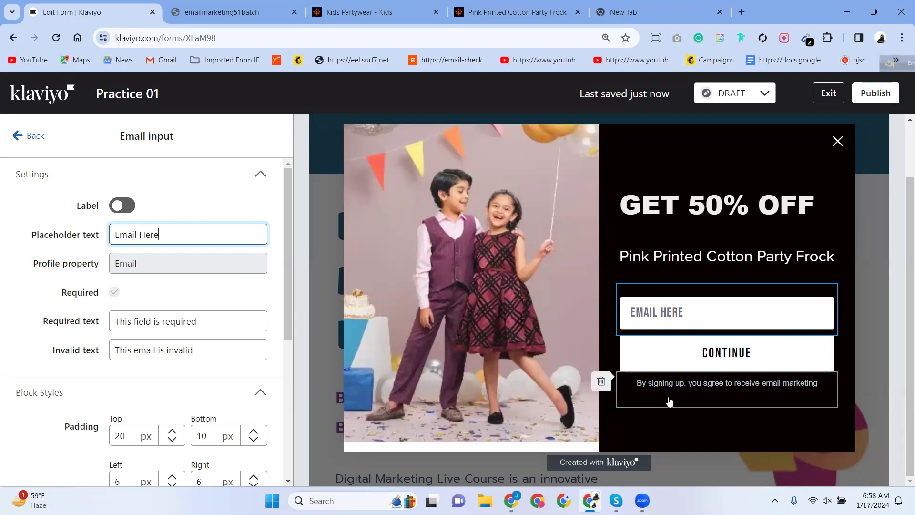
{"action": "left_click", "coordinate": [723, 360]}
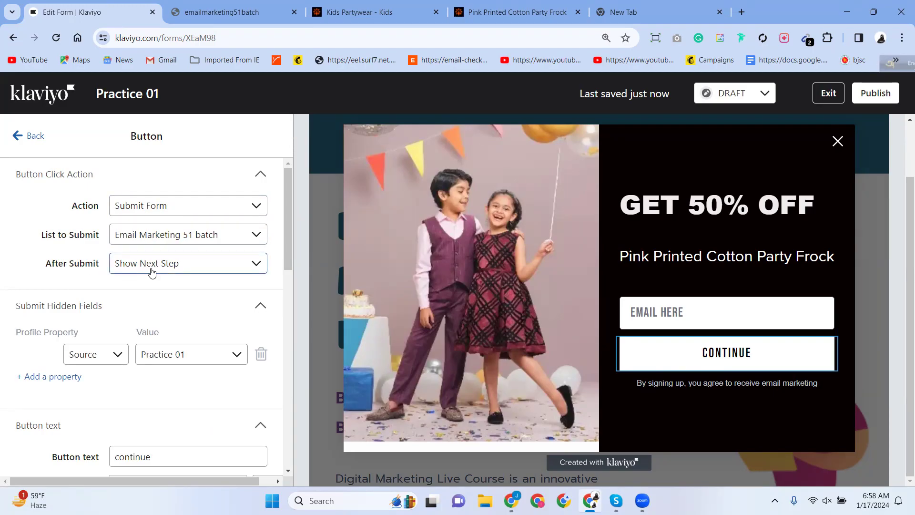
Change the CONTINUE button's hidden field profile property from Source to First Name.
{"action": "scroll", "coordinate": [149, 271], "scroll_direction": "down", "scroll_amount": 4}
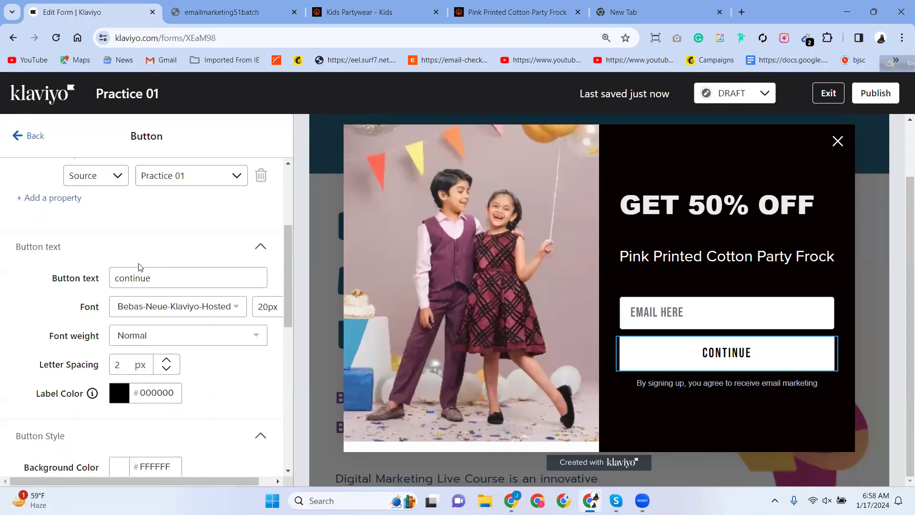
{"action": "scroll", "coordinate": [109, 245], "scroll_direction": "up", "scroll_amount": 1}
{"action": "scroll", "coordinate": [109, 245], "scroll_direction": "up", "scroll_amount": 1}
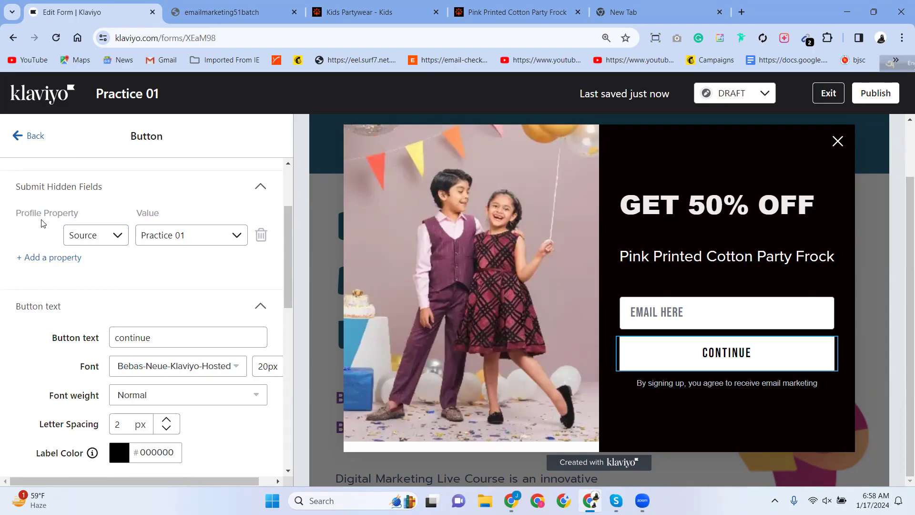
{"action": "left_click", "coordinate": [142, 238]}
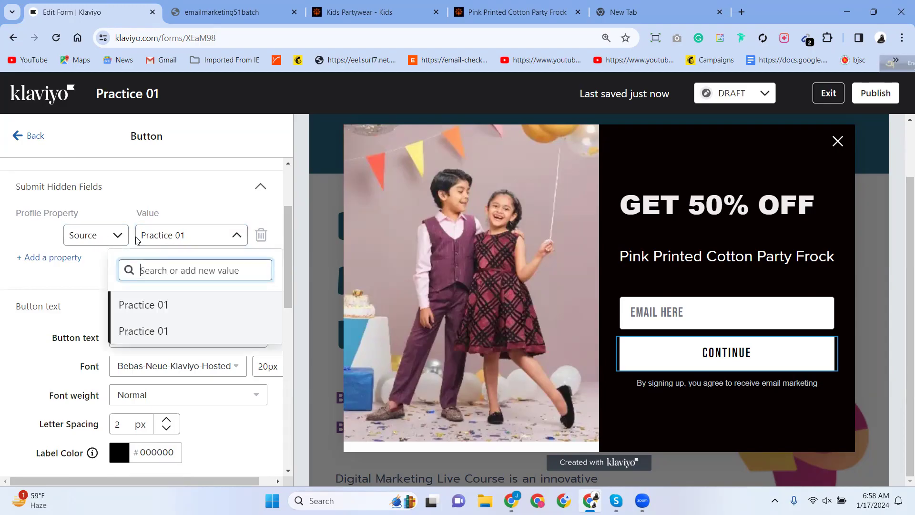
{"action": "left_click", "coordinate": [92, 237]}
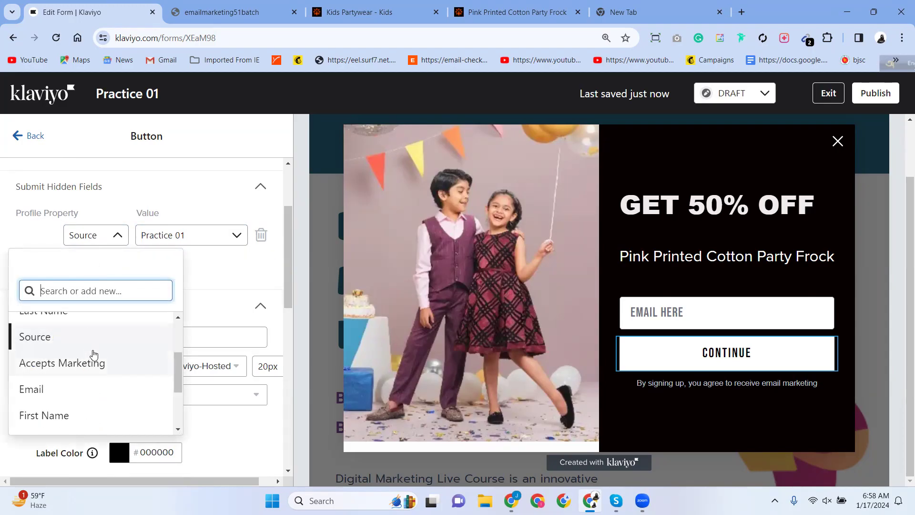
{"action": "scroll", "coordinate": [53, 389], "scroll_direction": "up", "scroll_amount": 3}
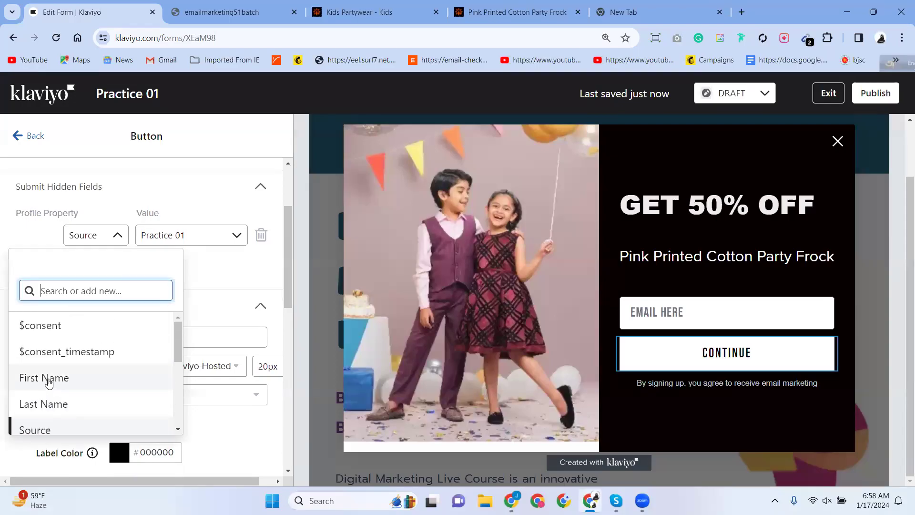
{"action": "scroll", "coordinate": [70, 325], "scroll_direction": "down", "scroll_amount": 2}
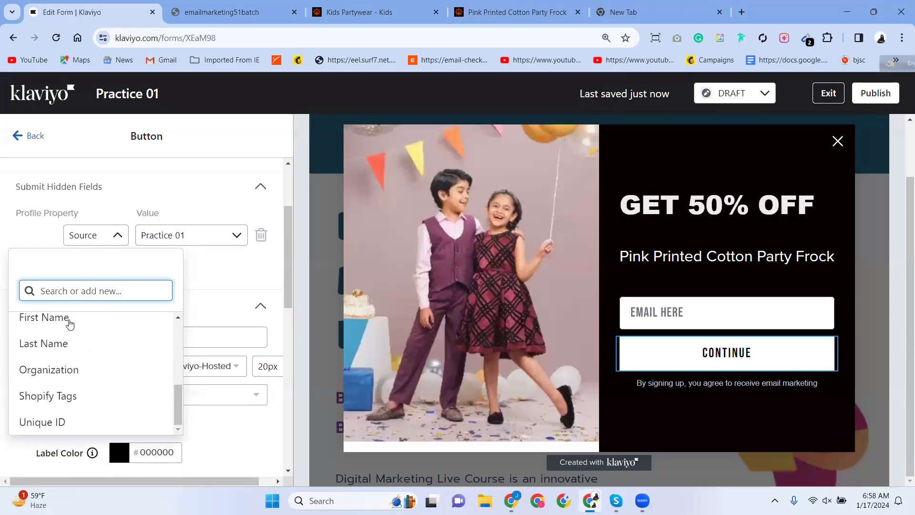
{"action": "left_click", "coordinate": [46, 241]}
{"action": "left_click", "coordinate": [101, 241]}
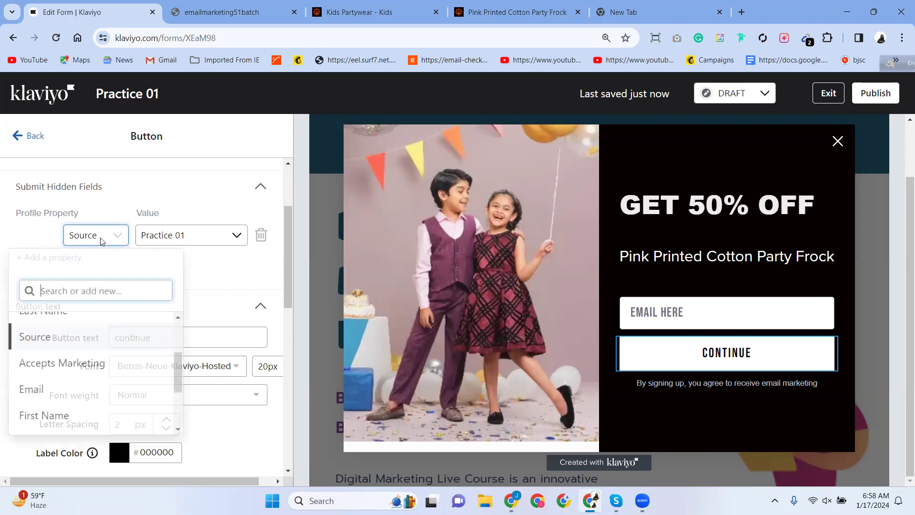
{"action": "scroll", "coordinate": [54, 381], "scroll_direction": "up", "scroll_amount": 3}
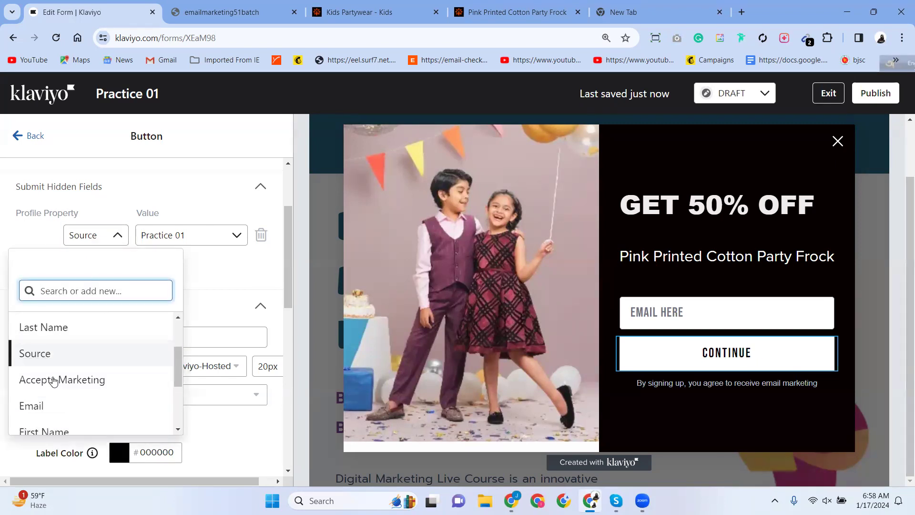
{"action": "scroll", "coordinate": [53, 379], "scroll_direction": "down", "scroll_amount": 1}
{"action": "scroll", "coordinate": [52, 377], "scroll_direction": "up", "scroll_amount": 2}
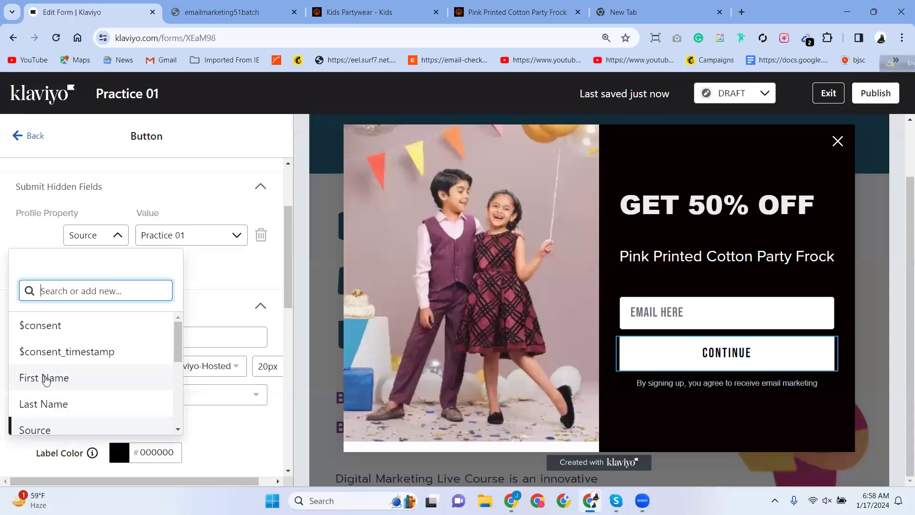
{"action": "left_click", "coordinate": [46, 379]}
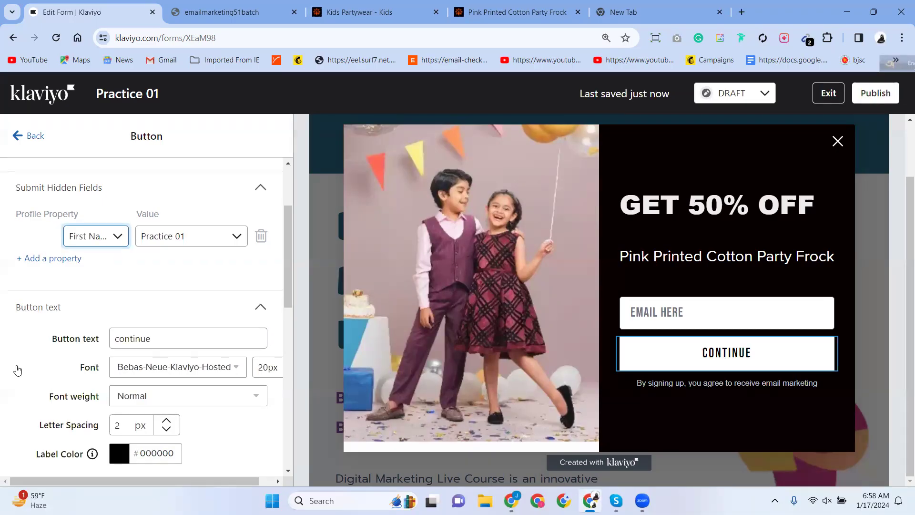
Switch the hidden field's profile property again, this time choosing Email.
{"action": "scroll", "coordinate": [107, 321], "scroll_direction": "up", "scroll_amount": 1}
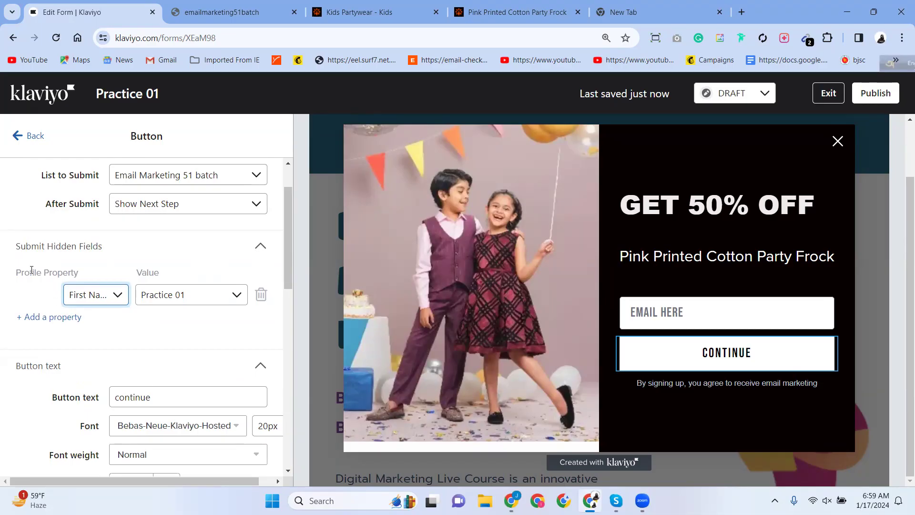
{"action": "left_click_drag", "start_coordinate": [17, 270], "coordinate": [56, 272]}
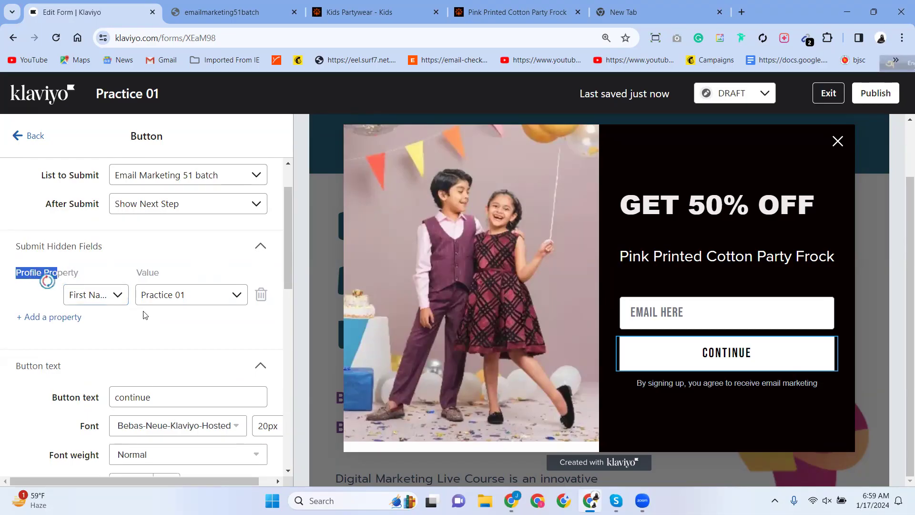
{"action": "left_click", "coordinate": [100, 296]}
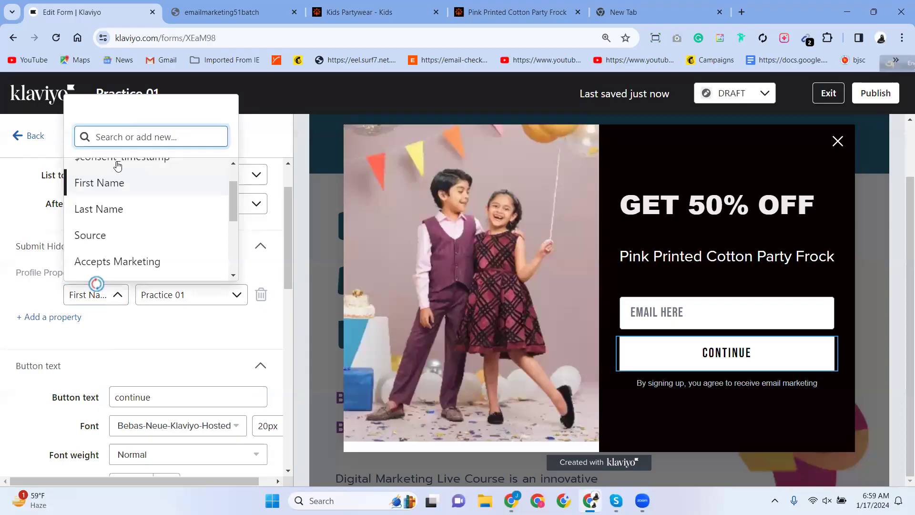
{"action": "scroll", "coordinate": [165, 199], "scroll_direction": "up", "scroll_amount": 1}
{"action": "scroll", "coordinate": [163, 199], "scroll_direction": "down", "scroll_amount": 2}
{"action": "scroll", "coordinate": [164, 200], "scroll_direction": "up", "scroll_amount": 2}
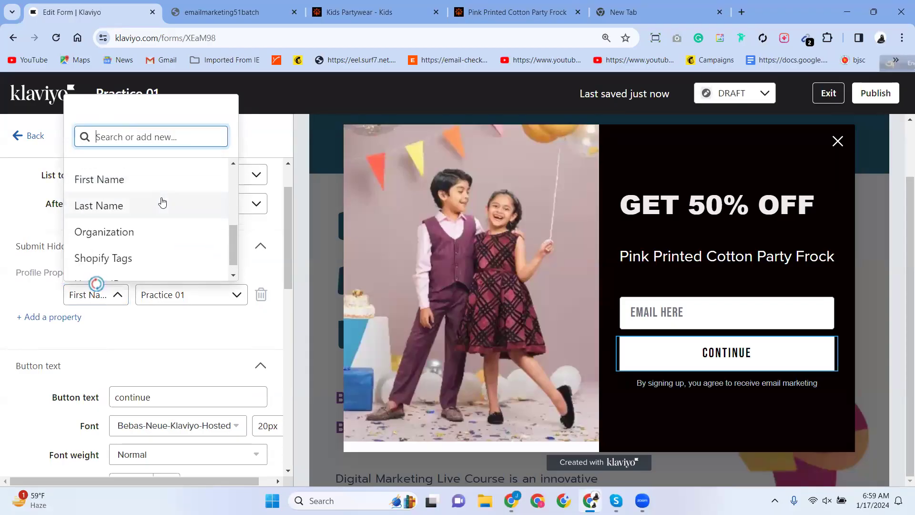
{"action": "scroll", "coordinate": [135, 212], "scroll_direction": "up", "scroll_amount": 1}
{"action": "scroll", "coordinate": [137, 217], "scroll_direction": "down", "scroll_amount": 2}
{"action": "scroll", "coordinate": [137, 217], "scroll_direction": "down", "scroll_amount": 3}
{"action": "left_click", "coordinate": [94, 214]}
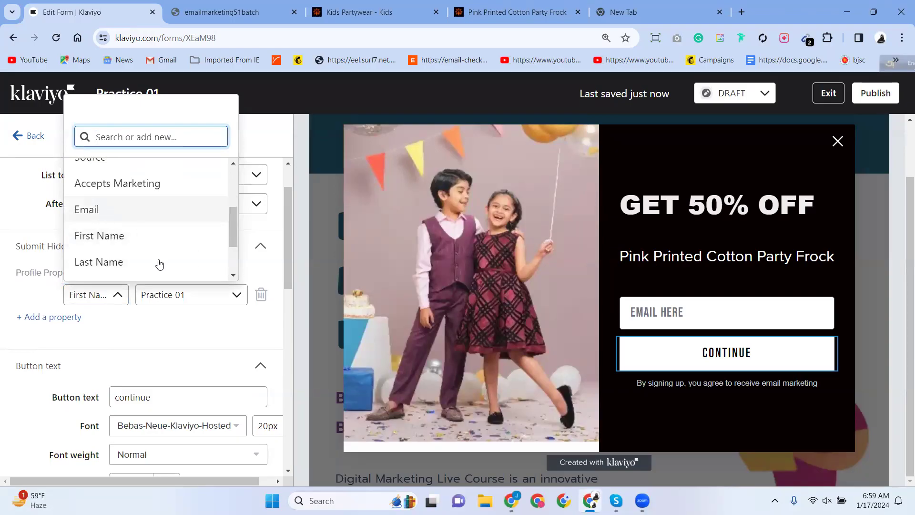
{"action": "scroll", "coordinate": [143, 328], "scroll_direction": "down", "scroll_amount": 4}
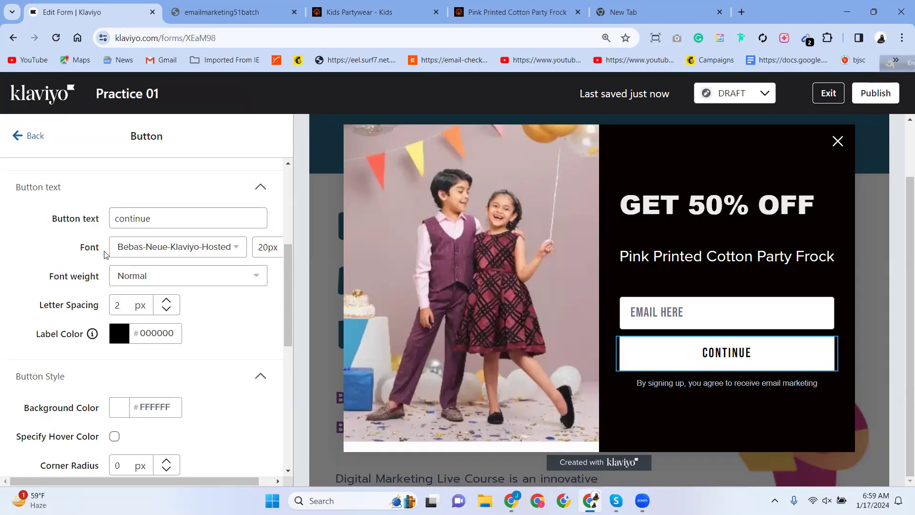
Change the button wording from 'continue' to 'Submit'.
{"action": "left_click", "coordinate": [156, 253]}
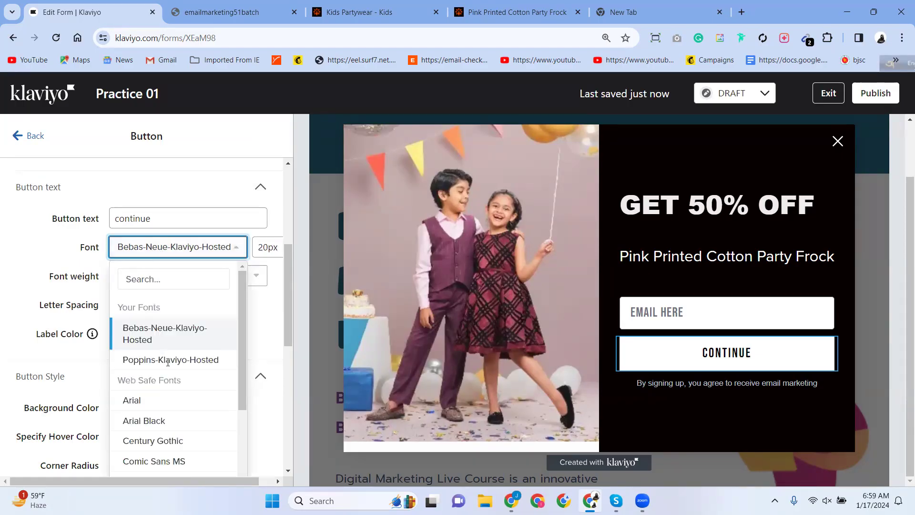
{"action": "scroll", "coordinate": [167, 362], "scroll_direction": "down", "scroll_amount": 5}
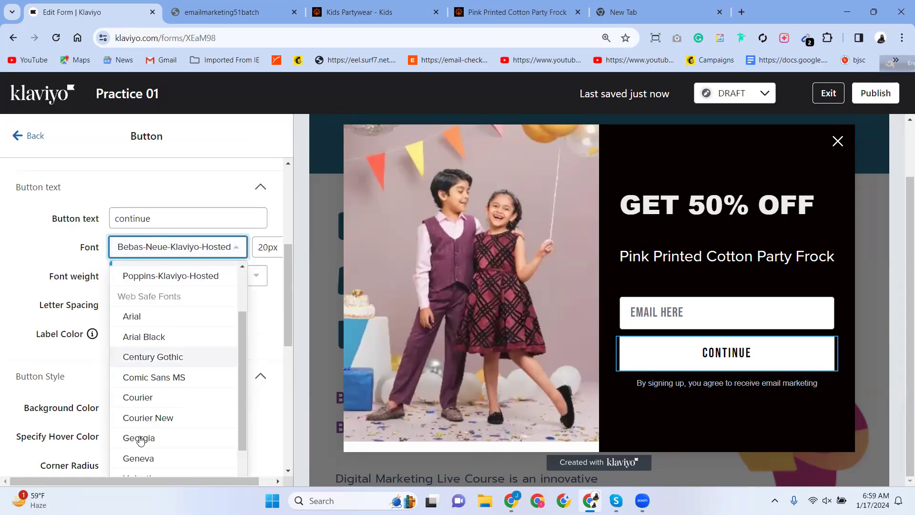
{"action": "left_click", "coordinate": [150, 220]}
{"action": "double_click", "coordinate": [150, 220]}
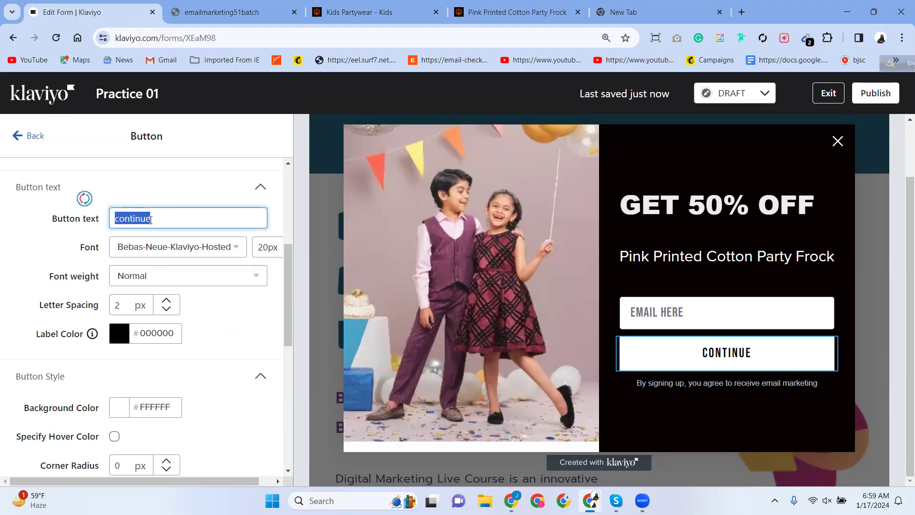
{"action": "type", "text": "Submit"}
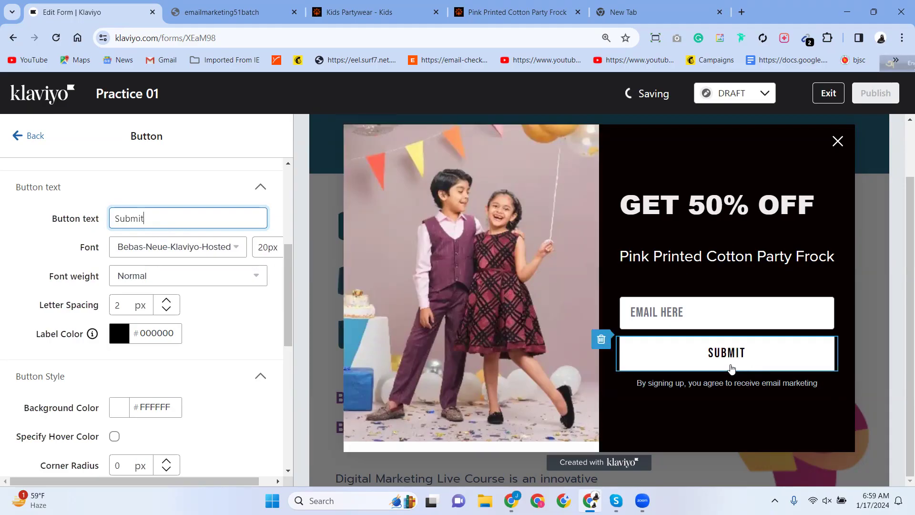
{"action": "left_click", "coordinate": [638, 364]}
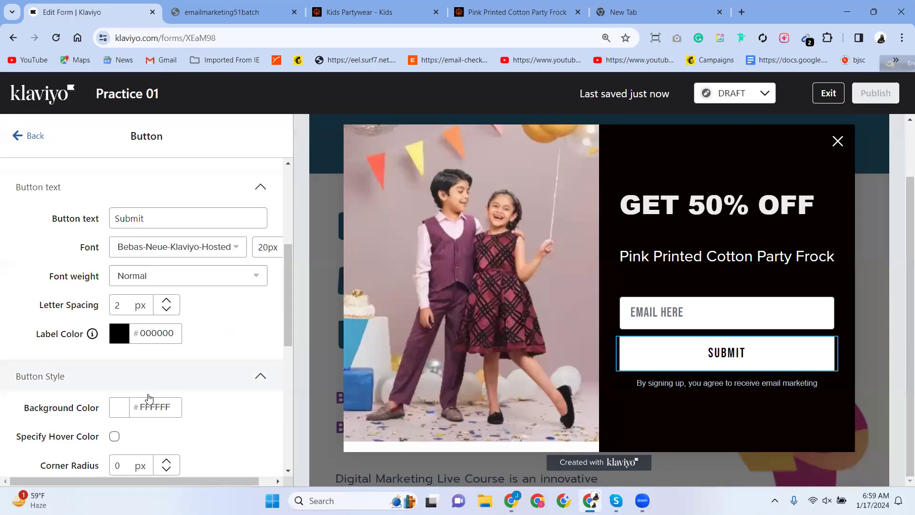
Give the button a light cyan background, #3AE7FE, after briefly trying bright red.
{"action": "scroll", "coordinate": [148, 398], "scroll_direction": "down", "scroll_amount": 4}
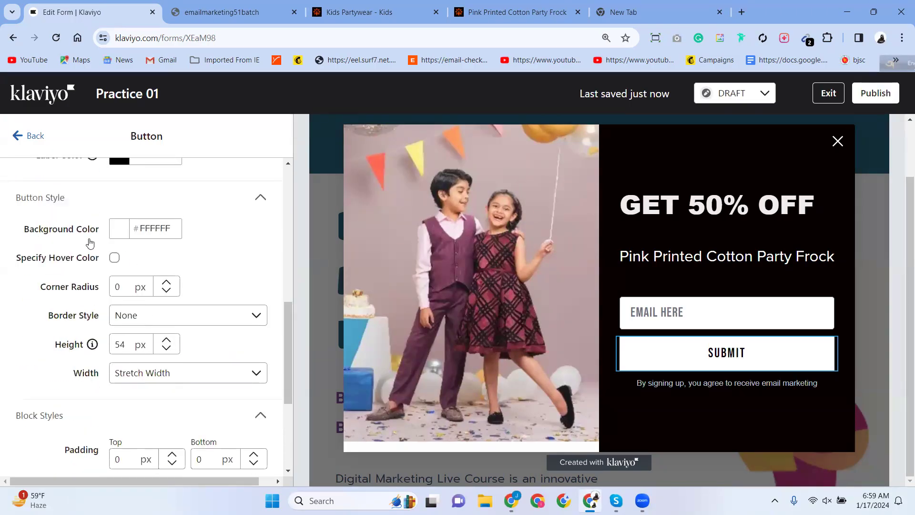
{"action": "left_click", "coordinate": [117, 233]}
{"action": "left_click_drag", "start_coordinate": [208, 264], "coordinate": [247, 251]}
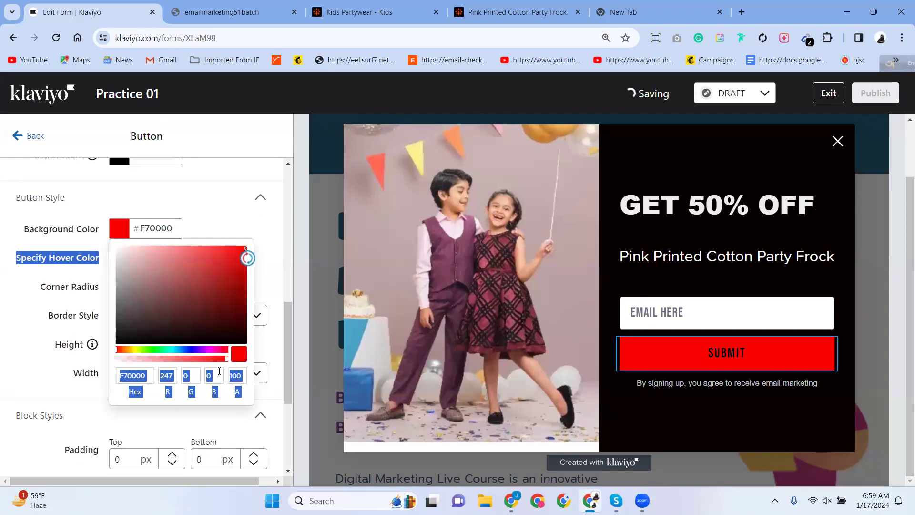
{"action": "left_click", "coordinate": [227, 217]}
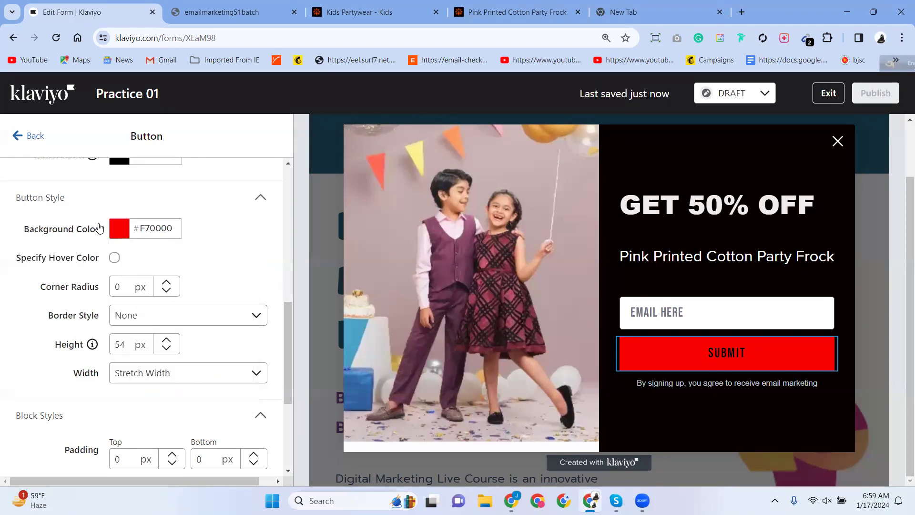
{"action": "left_click", "coordinate": [123, 236]}
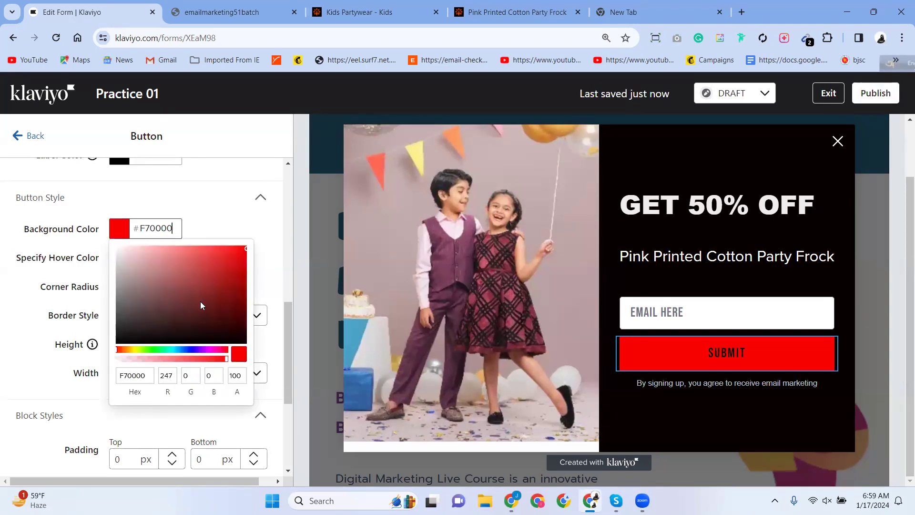
{"action": "left_click", "coordinate": [190, 348]}
{"action": "left_click", "coordinate": [175, 348]}
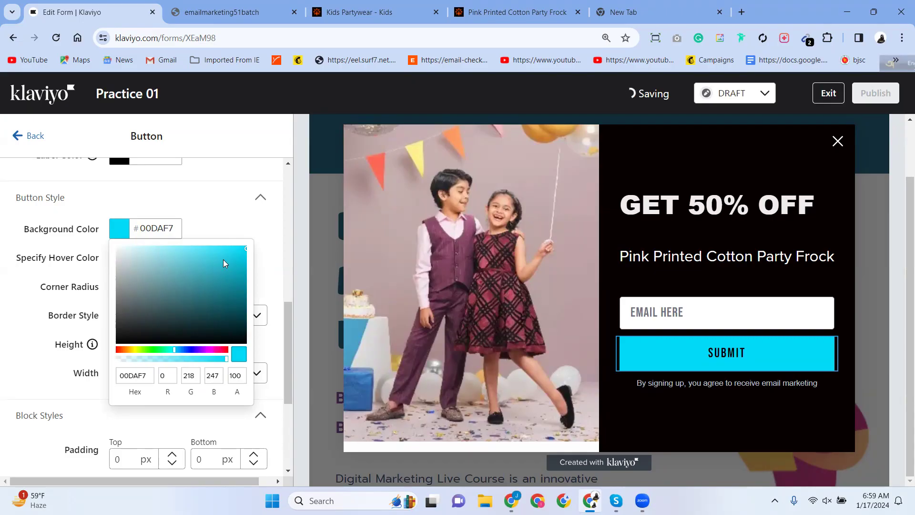
{"action": "left_click", "coordinate": [217, 246]}
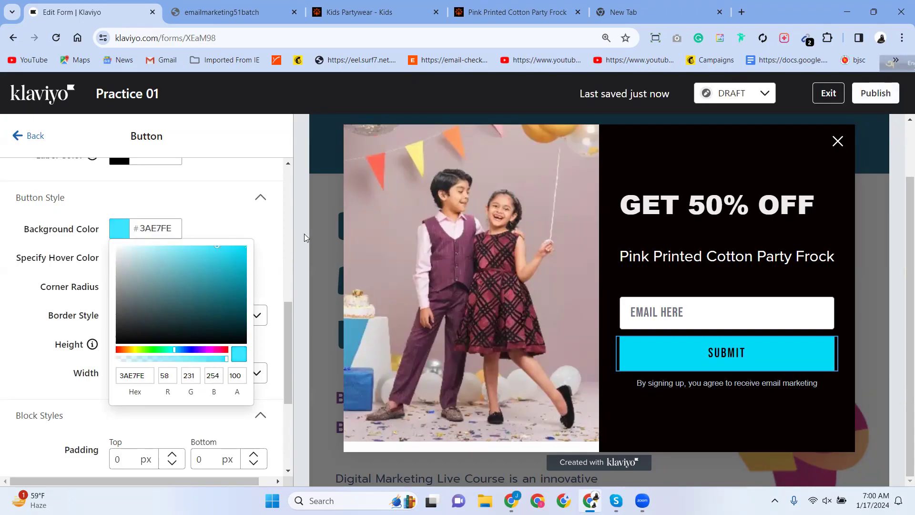
{"action": "left_click", "coordinate": [218, 171]}
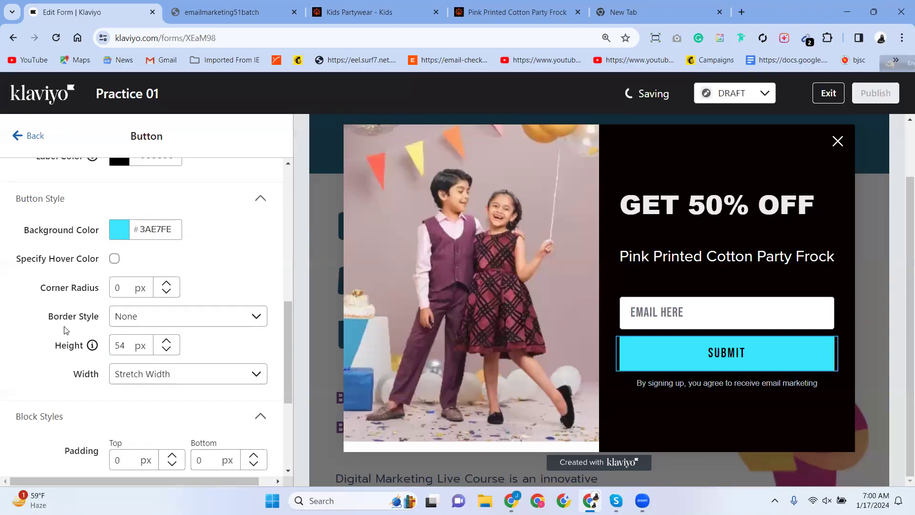
{"action": "scroll", "coordinate": [67, 330], "scroll_direction": "up", "scroll_amount": 3}
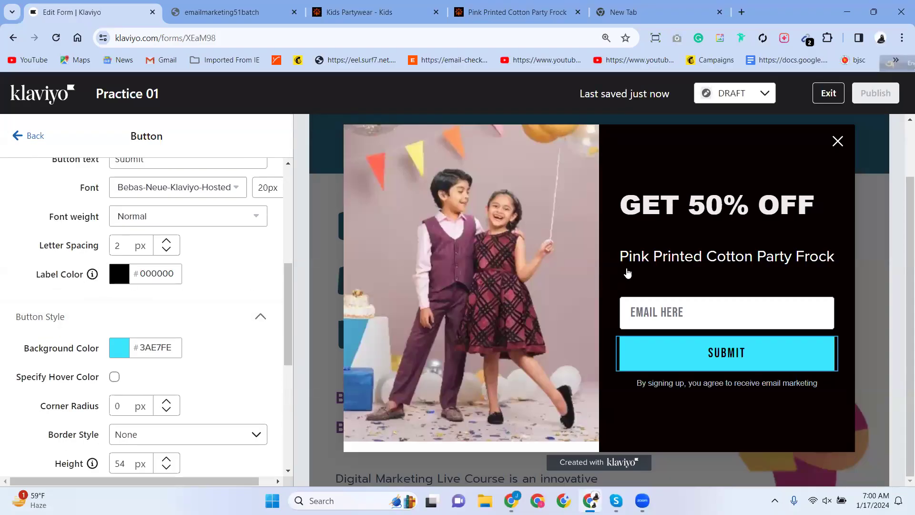
Try several label colours for SUBMIT, ending on pure red FF0000.
{"action": "left_click", "coordinate": [118, 274]}
{"action": "left_click", "coordinate": [162, 320]}
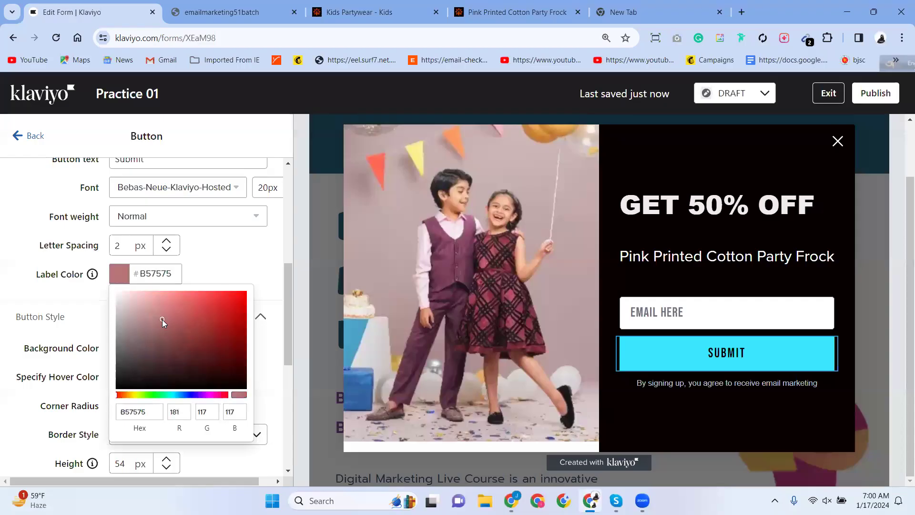
{"action": "left_click", "coordinate": [217, 316]}
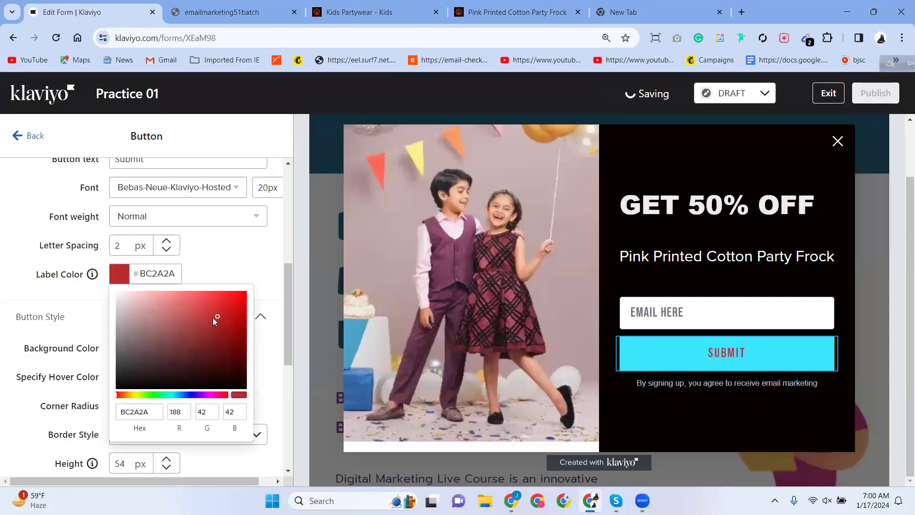
{"action": "left_click", "coordinate": [731, 358]}
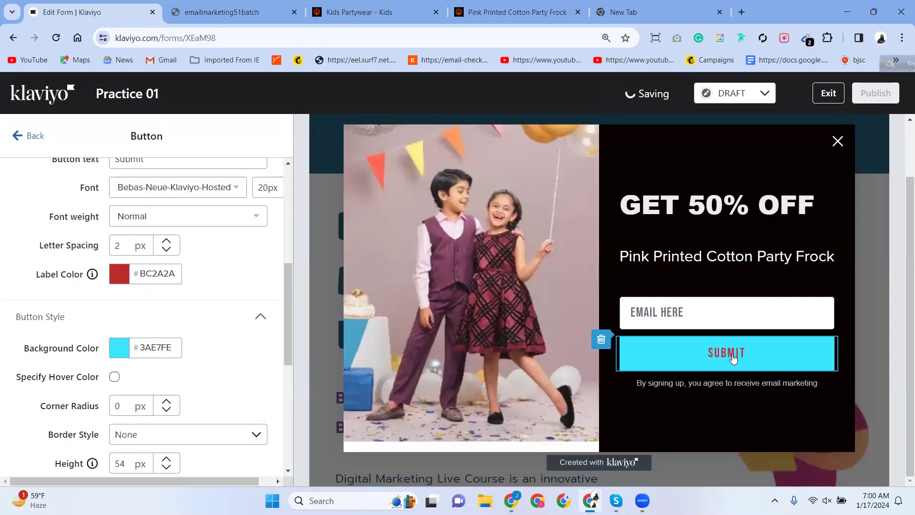
{"action": "left_click", "coordinate": [121, 282]}
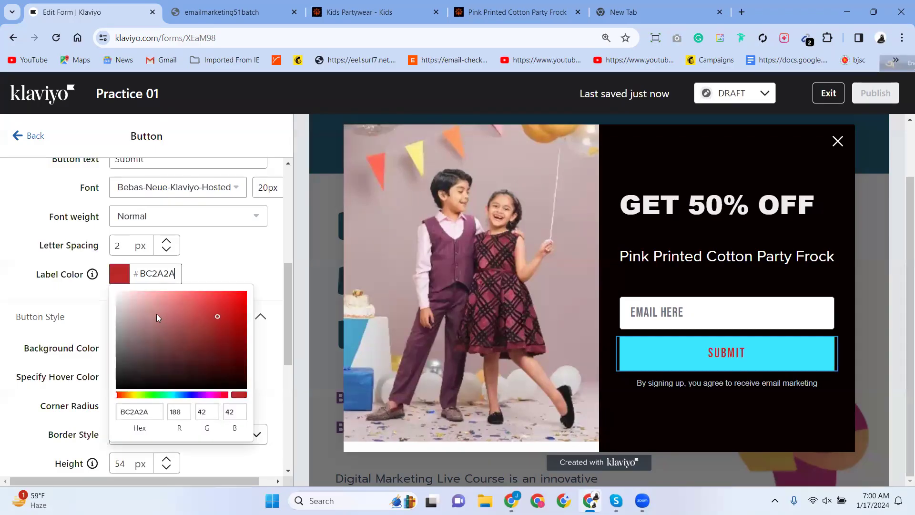
{"action": "key", "text": "ctrl+a"}
{"action": "type", "text": "FBFBFB"}
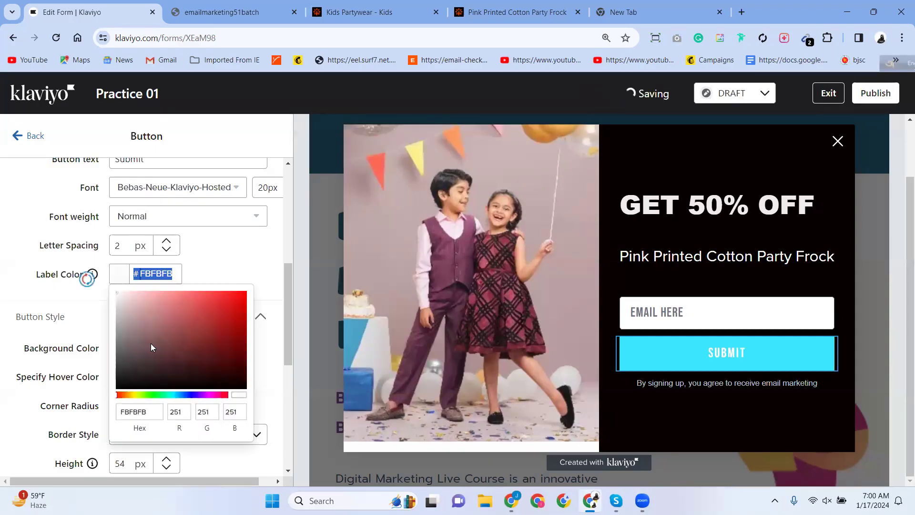
{"action": "left_click_drag", "start_coordinate": [151, 346], "coordinate": [106, 389]}
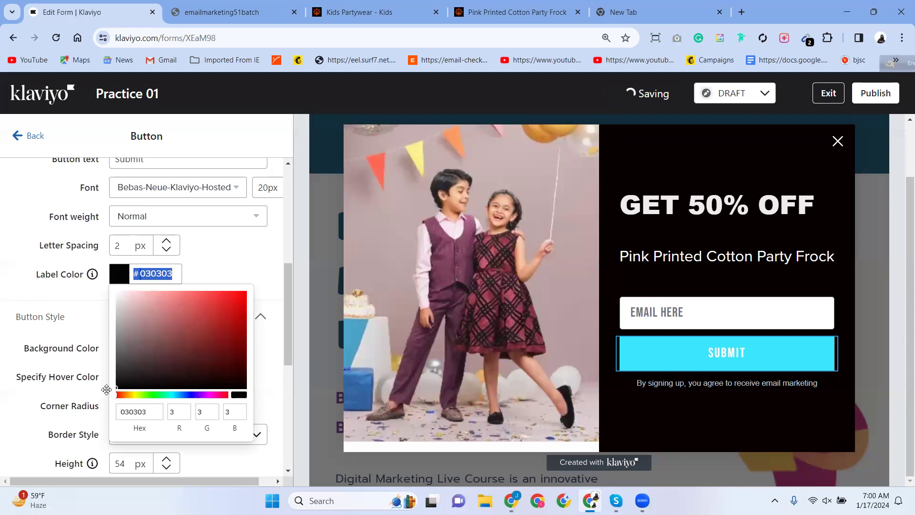
{"action": "type", "text": "FF0000"}
{"action": "left_click", "coordinate": [282, 254]}
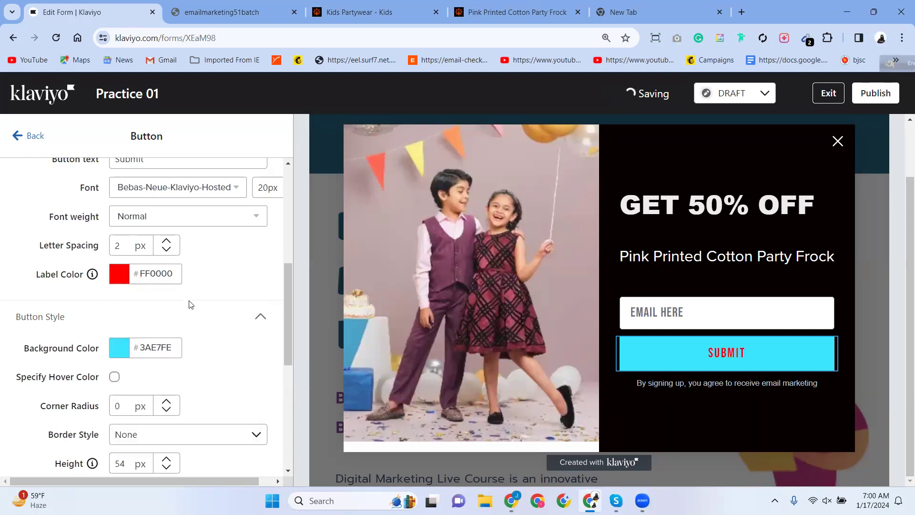
{"action": "scroll", "coordinate": [190, 297], "scroll_direction": "up", "scroll_amount": 6}
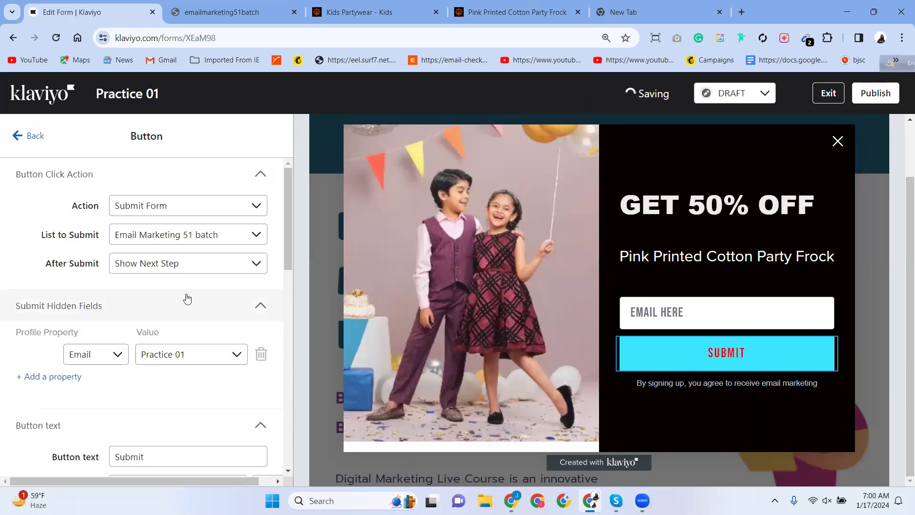
{"action": "scroll", "coordinate": [186, 300], "scroll_direction": "down", "scroll_amount": 5}
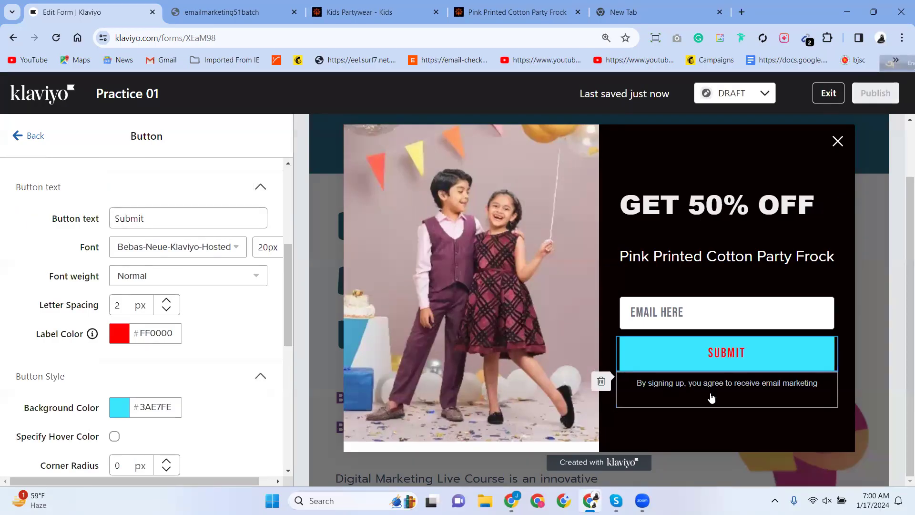
Reselect the Submit button and set its label colour to near-black #0E0E0E.
{"action": "left_click", "coordinate": [749, 384]}
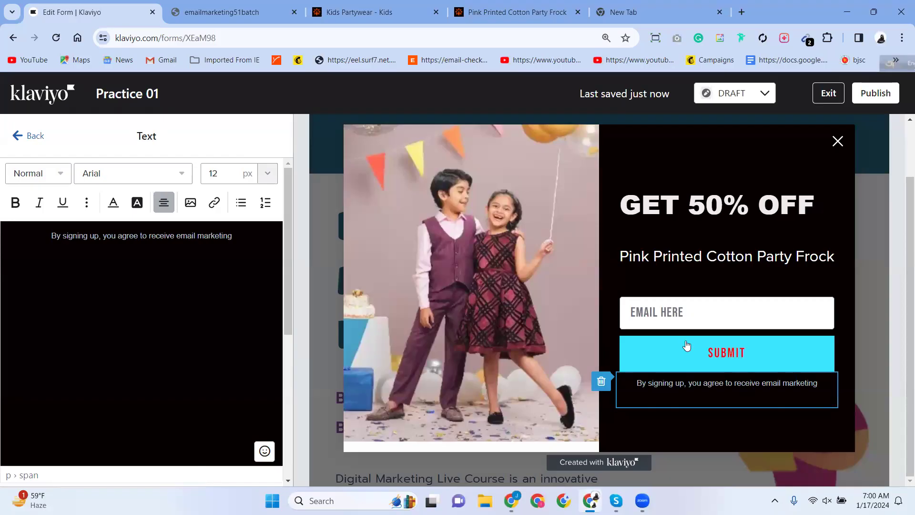
{"action": "left_click", "coordinate": [731, 354]}
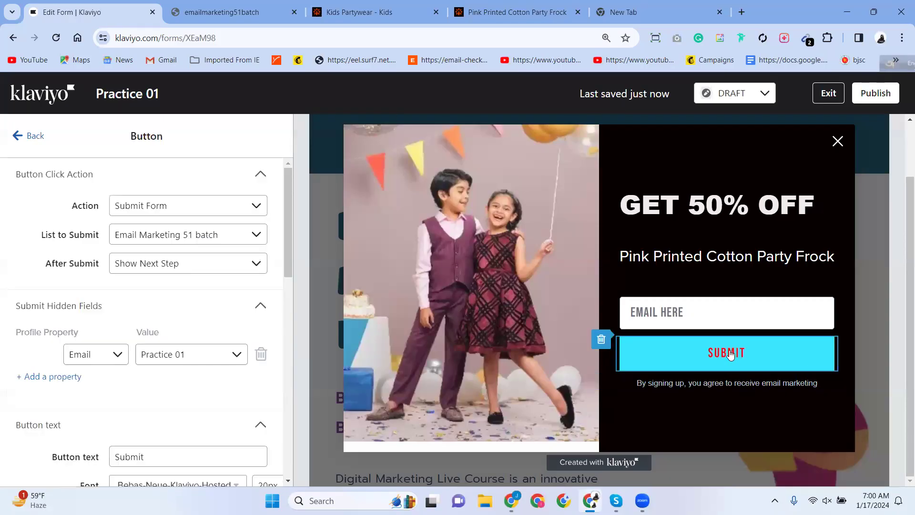
{"action": "scroll", "coordinate": [143, 363], "scroll_direction": "down", "scroll_amount": 5}
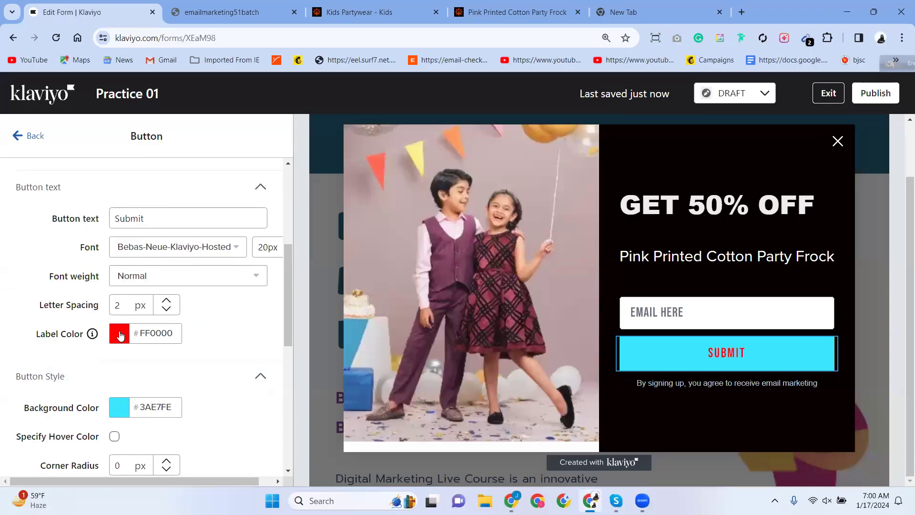
{"action": "left_click", "coordinate": [120, 336]}
{"action": "double_click", "coordinate": [111, 443]}
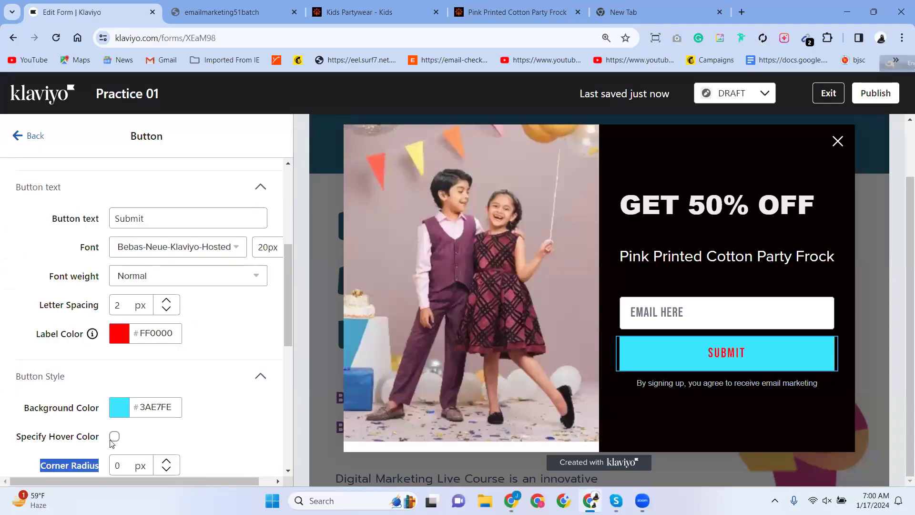
{"action": "left_click", "coordinate": [120, 335]}
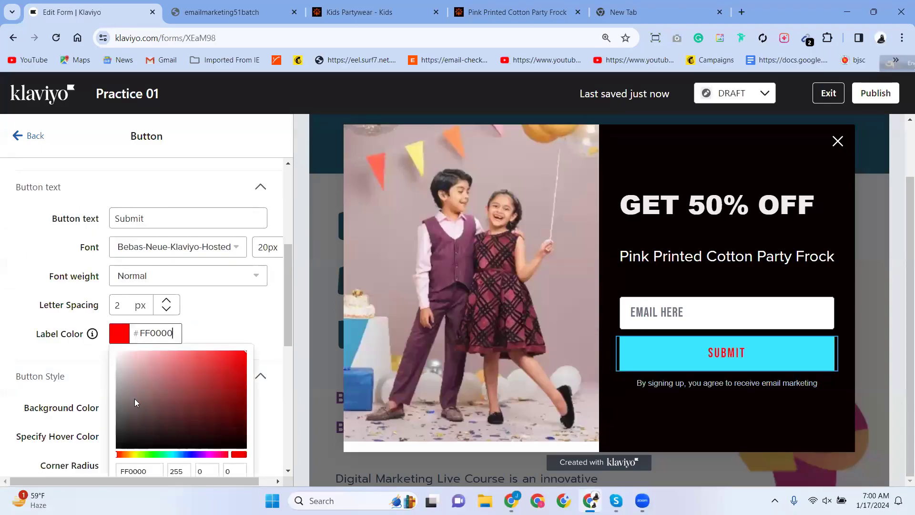
{"action": "left_click", "coordinate": [116, 444]}
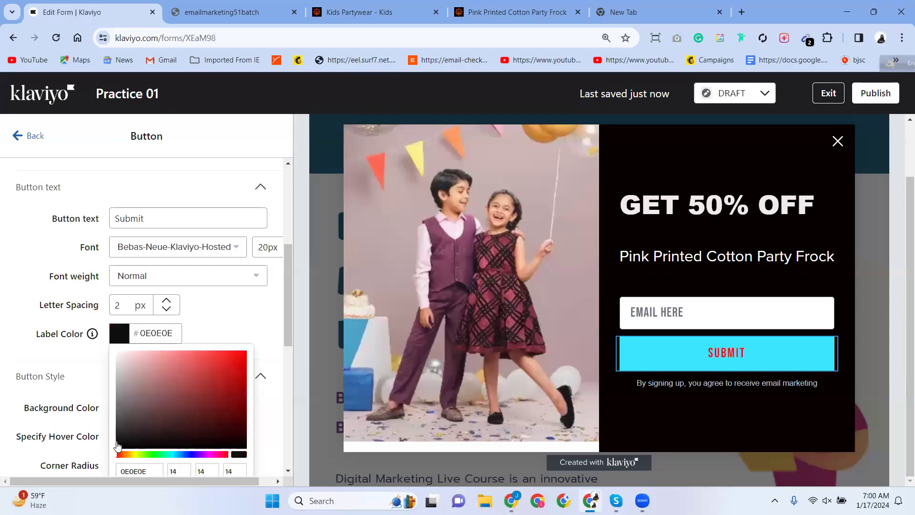
{"action": "left_click", "coordinate": [248, 313]}
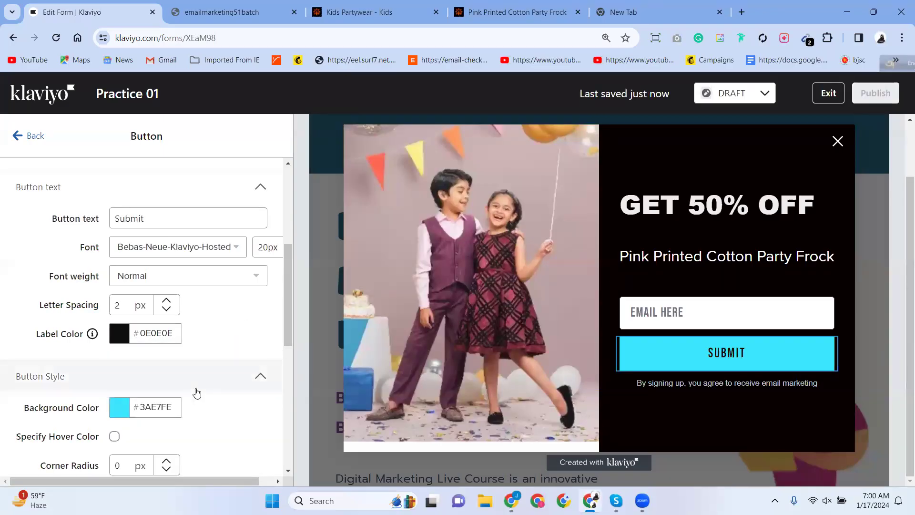
Reopen the button's background colour and select its 3AE7FE hex value.
{"action": "scroll", "coordinate": [196, 391], "scroll_direction": "down", "scroll_amount": 8}
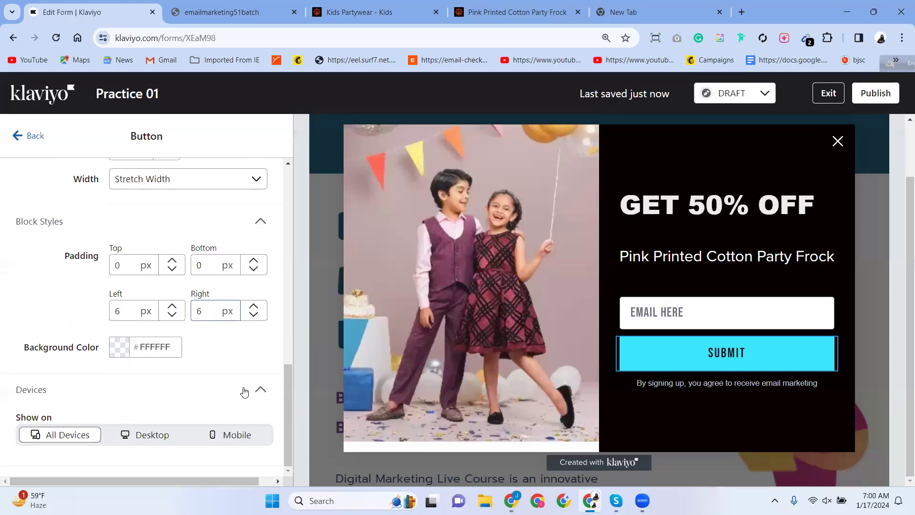
{"action": "scroll", "coordinate": [172, 365], "scroll_direction": "up", "scroll_amount": 2}
{"action": "scroll", "coordinate": [171, 368], "scroll_direction": "down", "scroll_amount": 2}
{"action": "scroll", "coordinate": [34, 310], "scroll_direction": "up", "scroll_amount": 7}
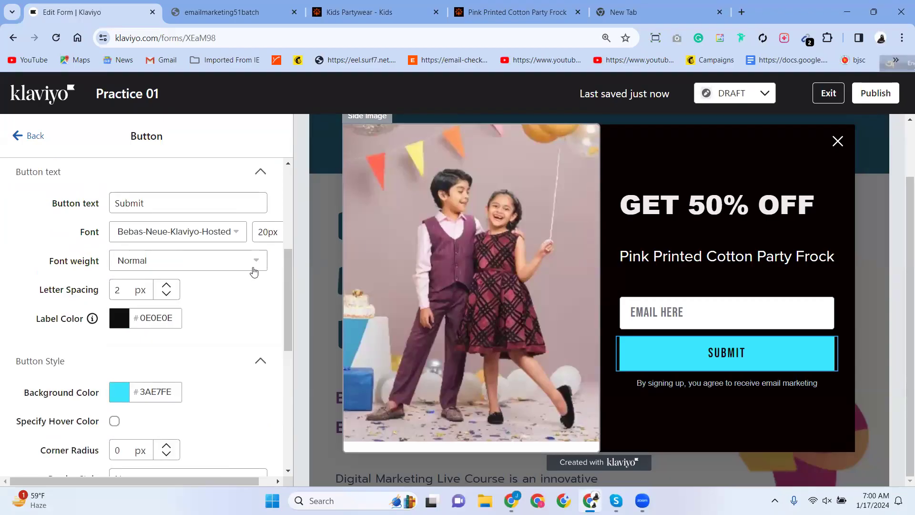
{"action": "scroll", "coordinate": [243, 274], "scroll_direction": "up", "scroll_amount": 5}
{"action": "scroll", "coordinate": [213, 286], "scroll_direction": "down", "scroll_amount": 7}
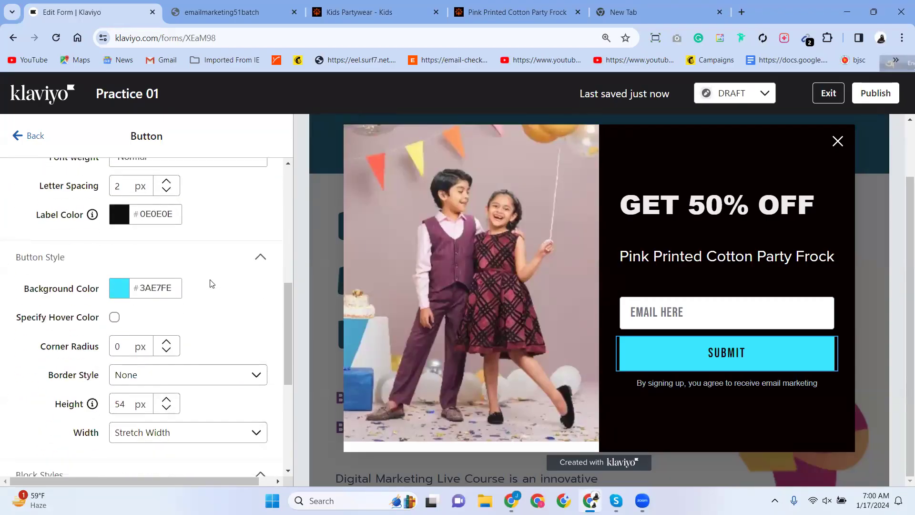
{"action": "left_click", "coordinate": [141, 289]}
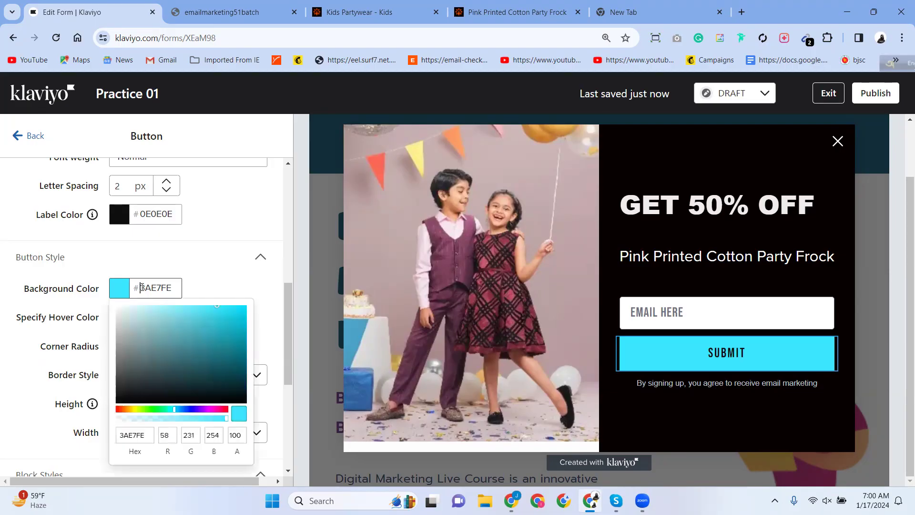
{"action": "double_click", "coordinate": [167, 288]}
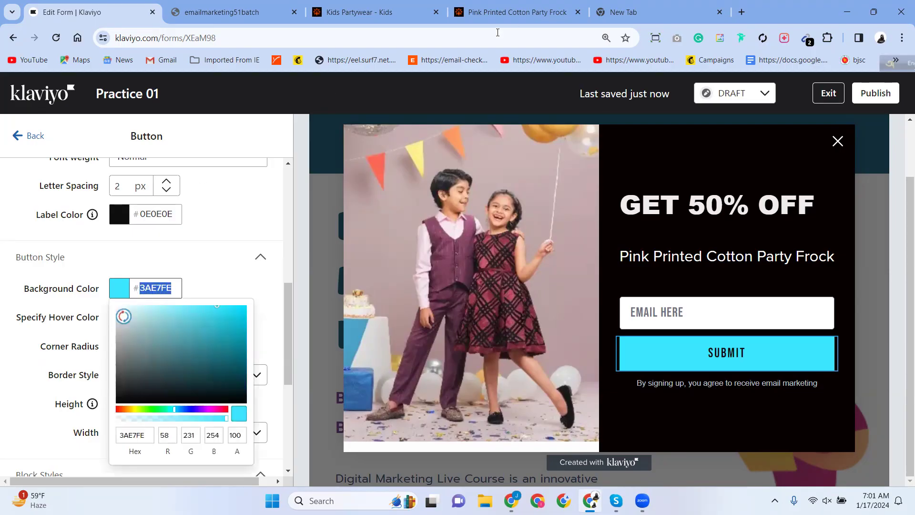
Compare the cyan against the Aarong Pink Printed Cotton Party Frock and Kids Partywear pages.
{"action": "left_click", "coordinate": [512, 13]}
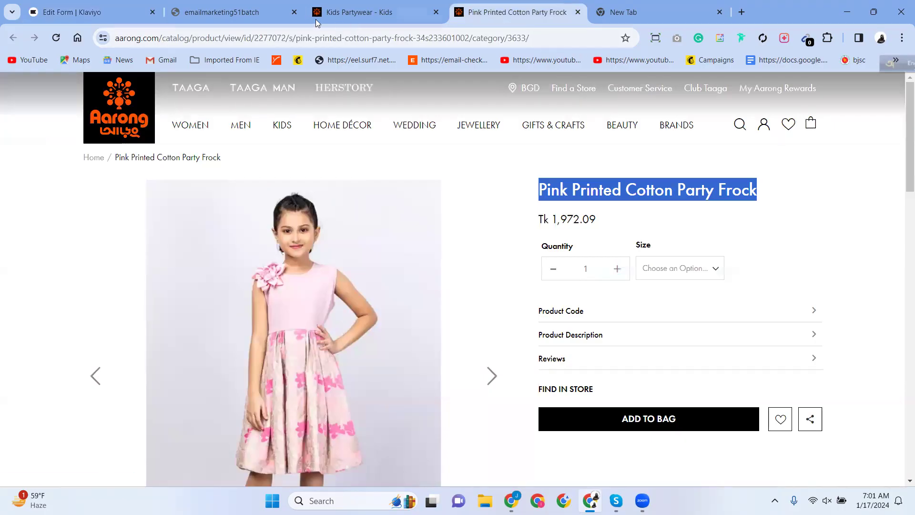
{"action": "left_click", "coordinate": [76, 12]}
{"action": "double_click", "coordinate": [153, 288]}
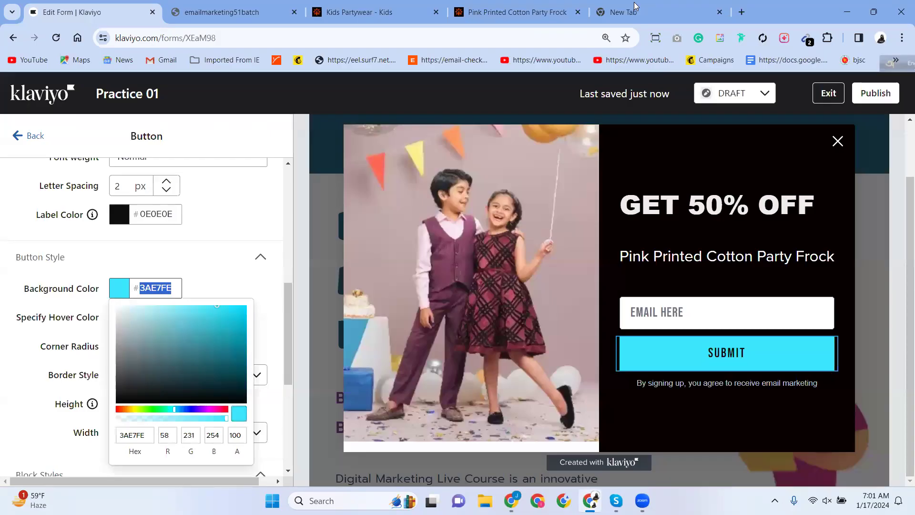
{"action": "left_click", "coordinate": [364, 11]}
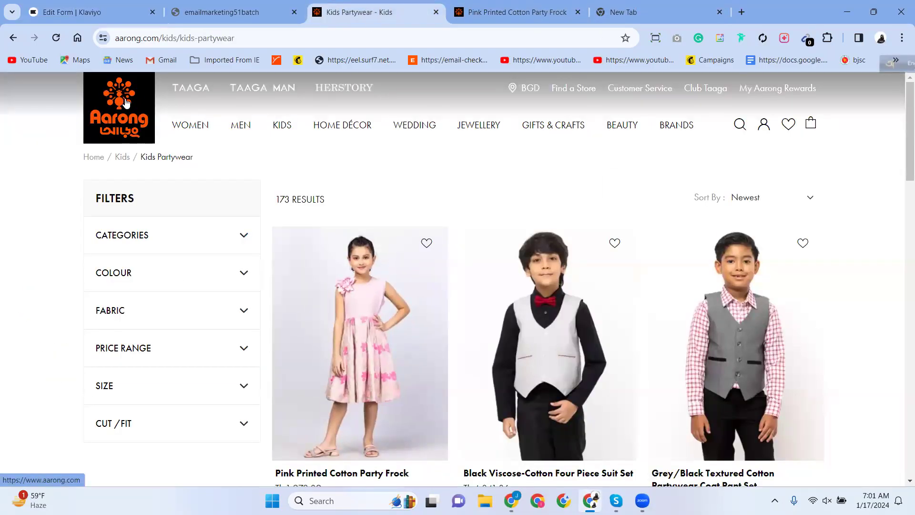
{"action": "left_click", "coordinate": [91, 12]}
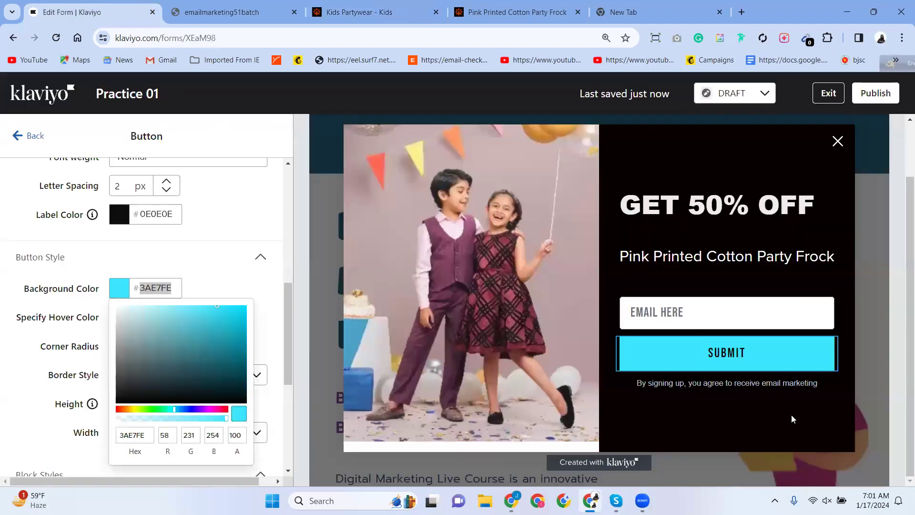
Search the web for a 'pixie' download in a new tab.
{"action": "left_click", "coordinate": [619, 12]}
{"action": "type", "text": "lo"}
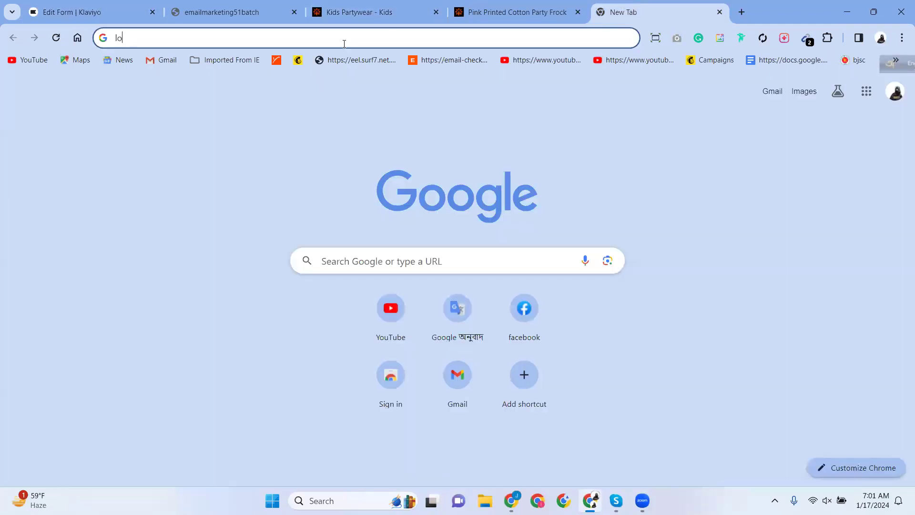
{"action": "key", "text": "BackSpace"}
{"action": "key", "text": "BackSpace"}
{"action": "type", "text": "pi"}
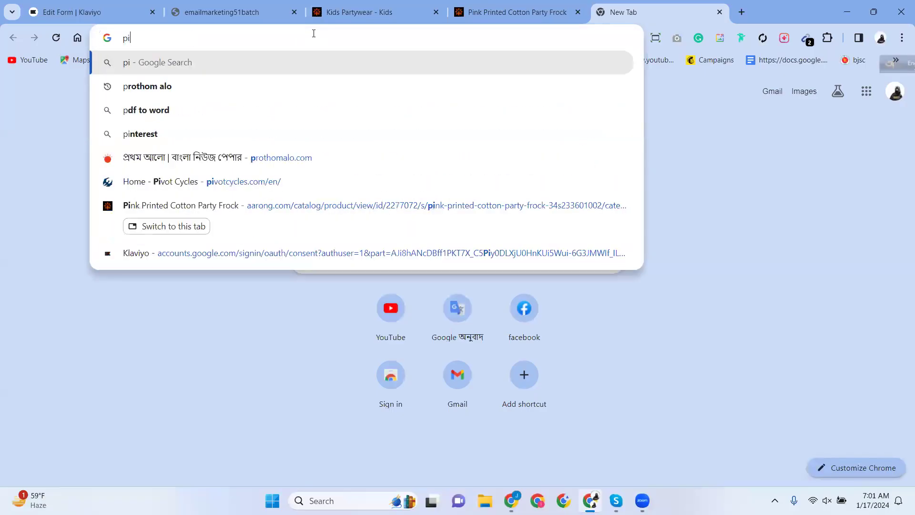
{"action": "type", "text": "xi"}
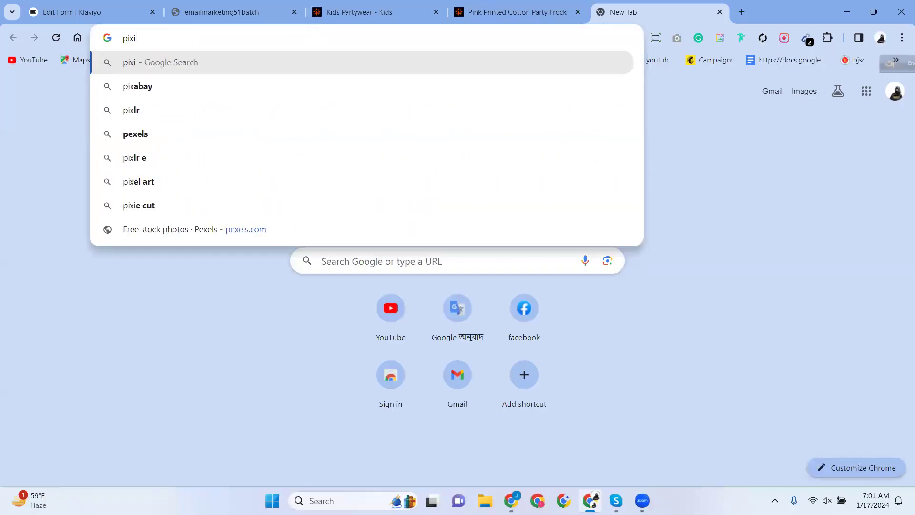
{"action": "type", "text": "e"}
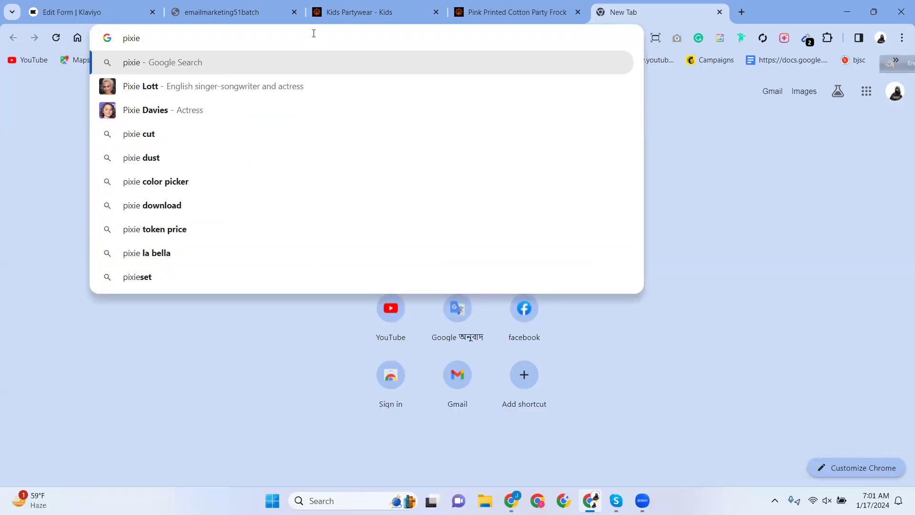
{"action": "left_click", "coordinate": [192, 207]}
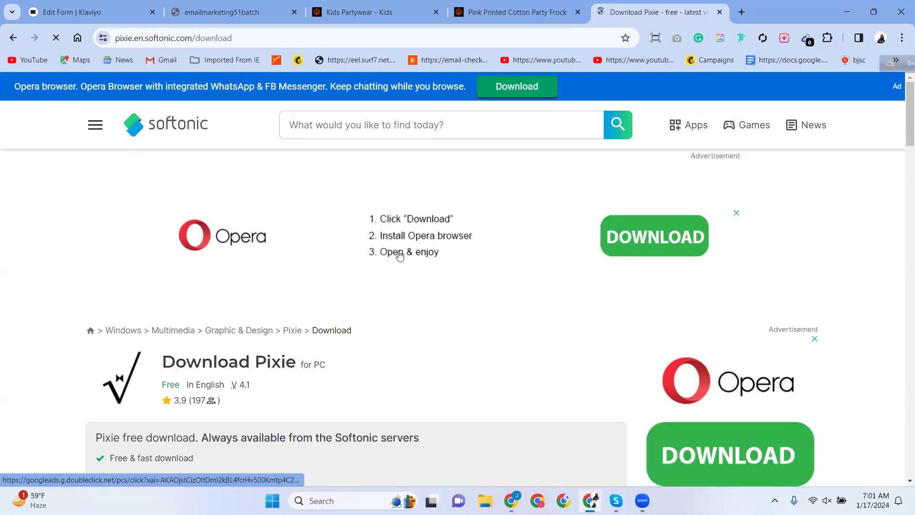
Download Pixie free from Softonic, skip the Opera GX ad, and run pixie.exe.
{"action": "scroll", "coordinate": [172, 296], "scroll_direction": "down", "scroll_amount": 5}
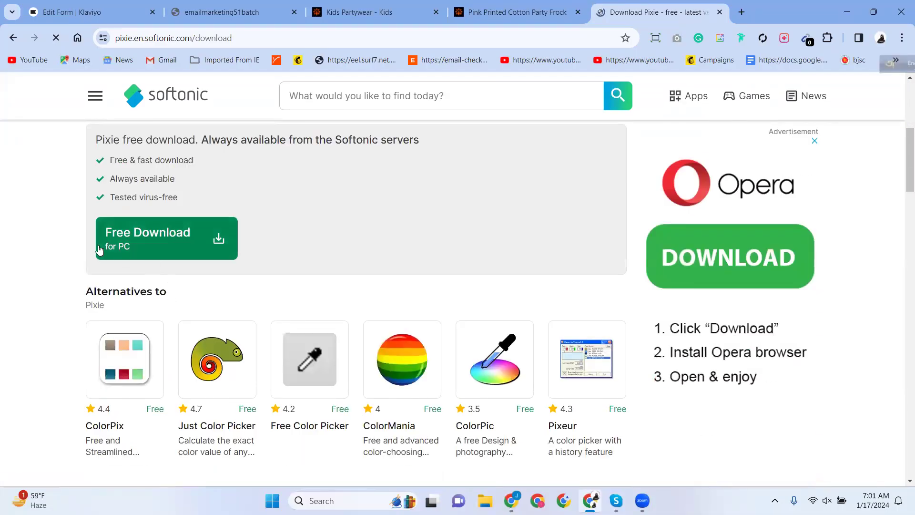
{"action": "left_click", "coordinate": [125, 249]}
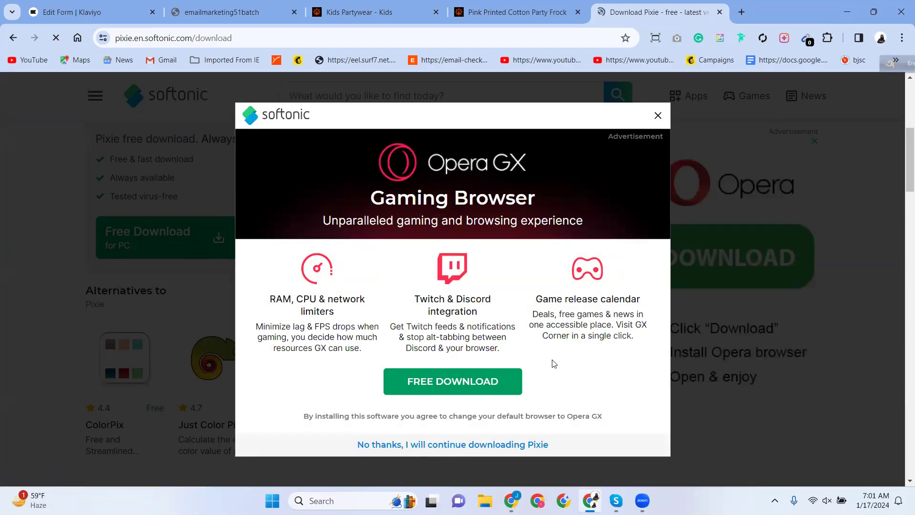
{"action": "scroll", "coordinate": [553, 362], "scroll_direction": "down", "scroll_amount": 5}
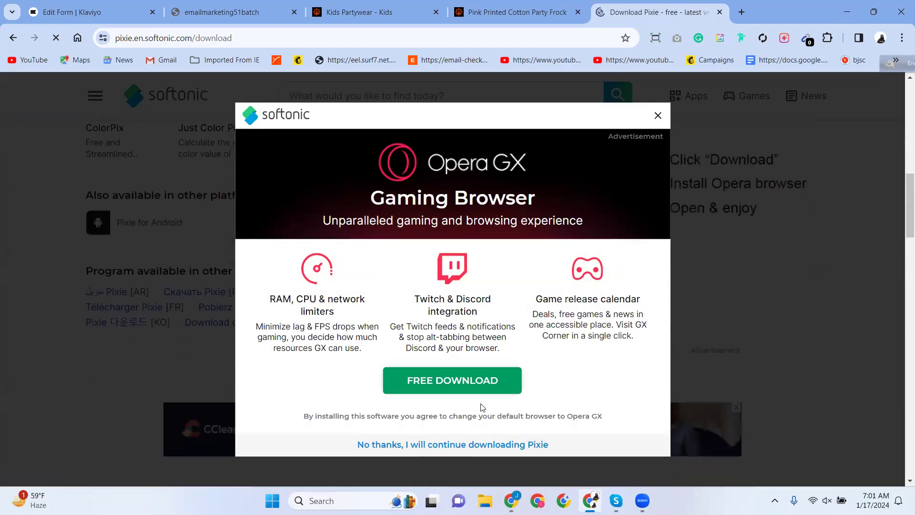
{"action": "left_click", "coordinate": [660, 116]}
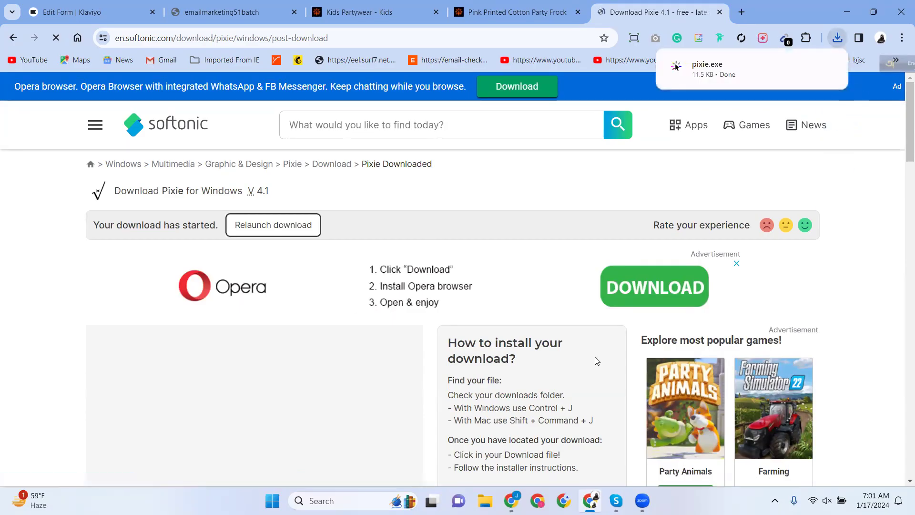
{"action": "left_click", "coordinate": [708, 71]}
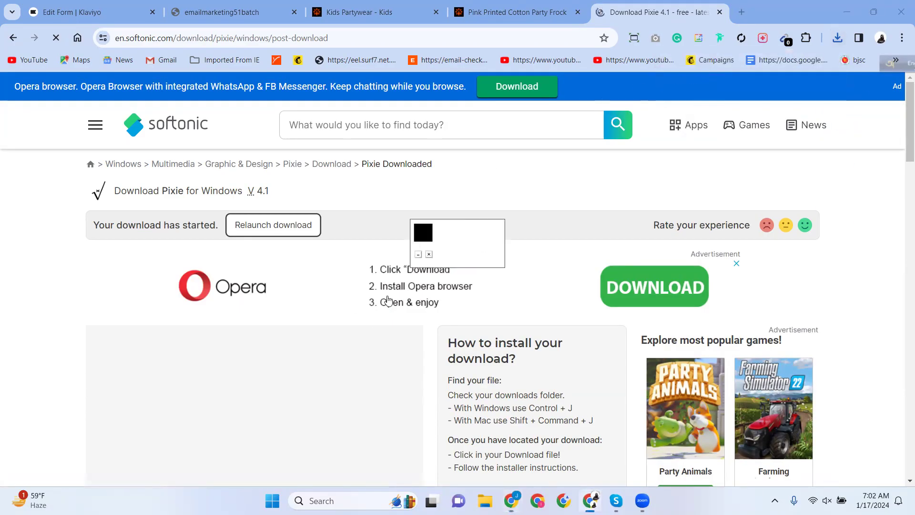
Close the Softonic tab, sample desktop colours with Pixie, then restore the Aarong frock page.
{"action": "left_click", "coordinate": [718, 14]}
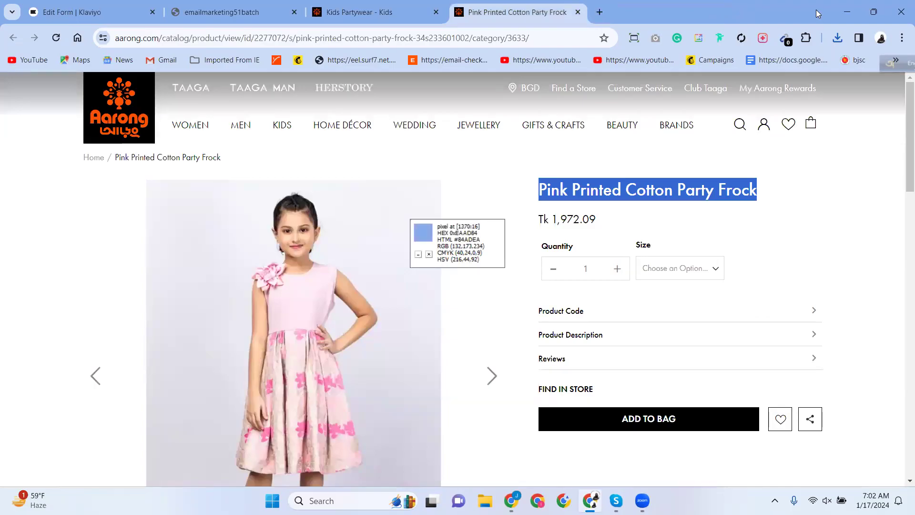
{"action": "left_click", "coordinate": [845, 19]}
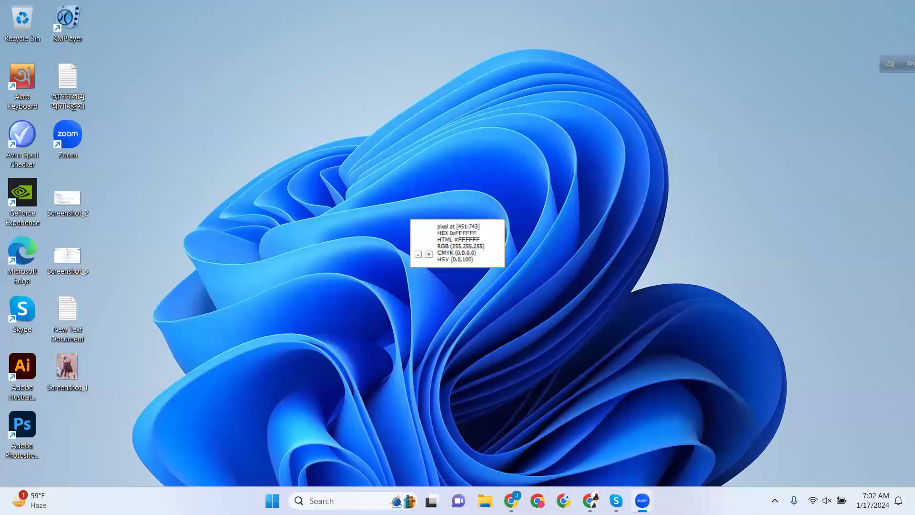
{"action": "left_click", "coordinate": [486, 502]}
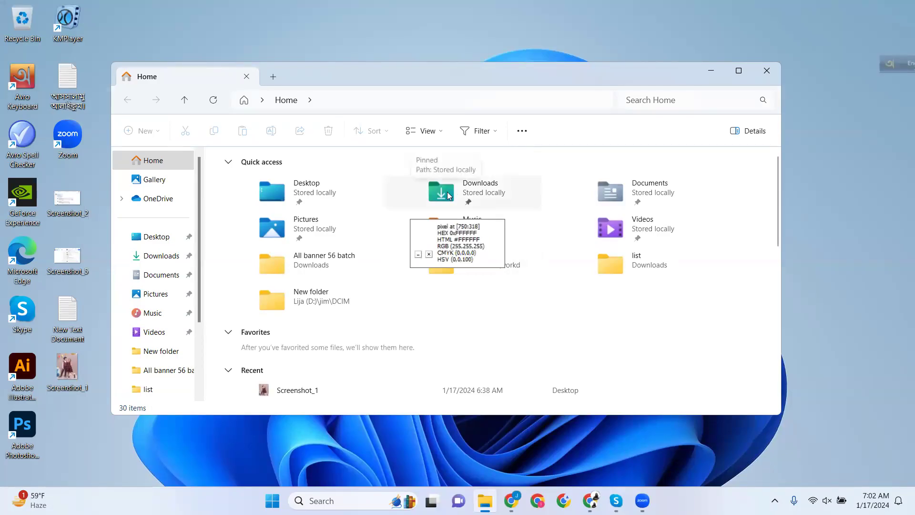
{"action": "left_click", "coordinate": [709, 71]}
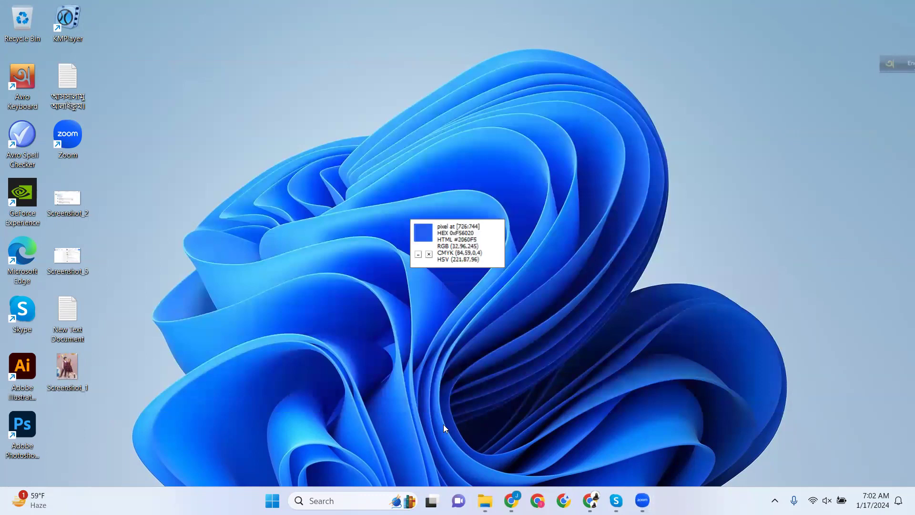
{"action": "left_click", "coordinate": [591, 500]}
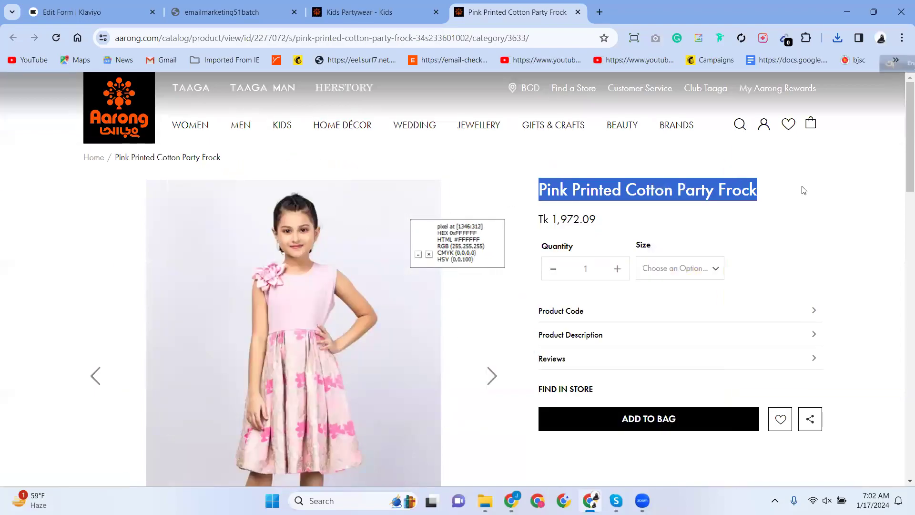
Read the Aarong logo's orange, #FD5200, with Pixie on the Kids Partywear page.
{"action": "left_click", "coordinate": [805, 190]}
{"action": "mouse_move", "coordinate": [676, 126]}
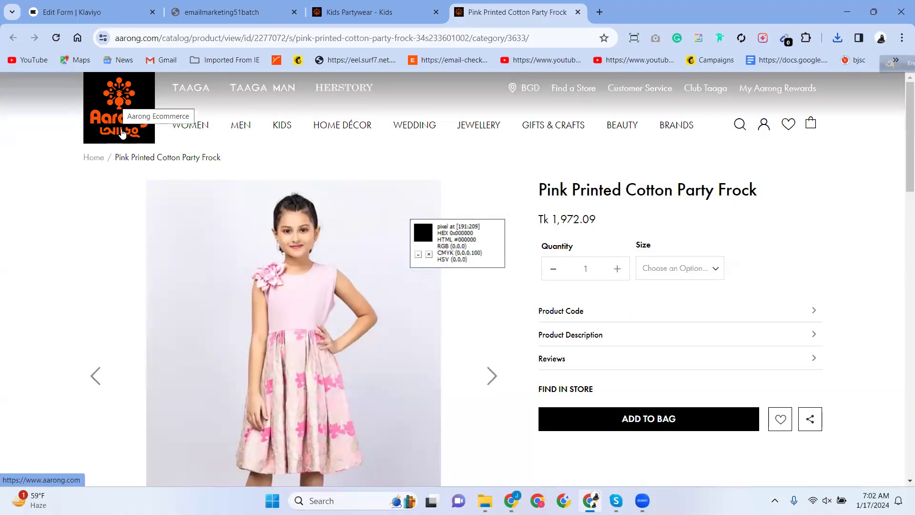
{"action": "mouse_move", "coordinate": [271, 274]}
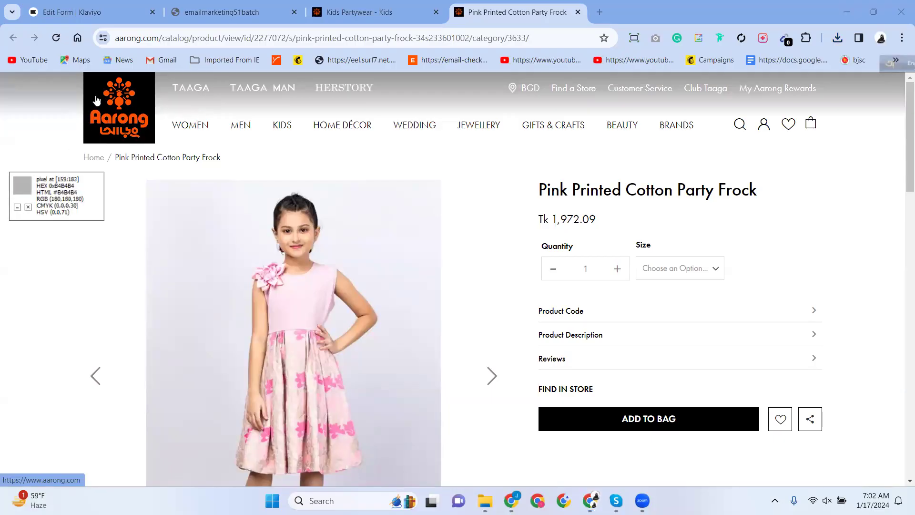
{"action": "left_click", "coordinate": [374, 12]}
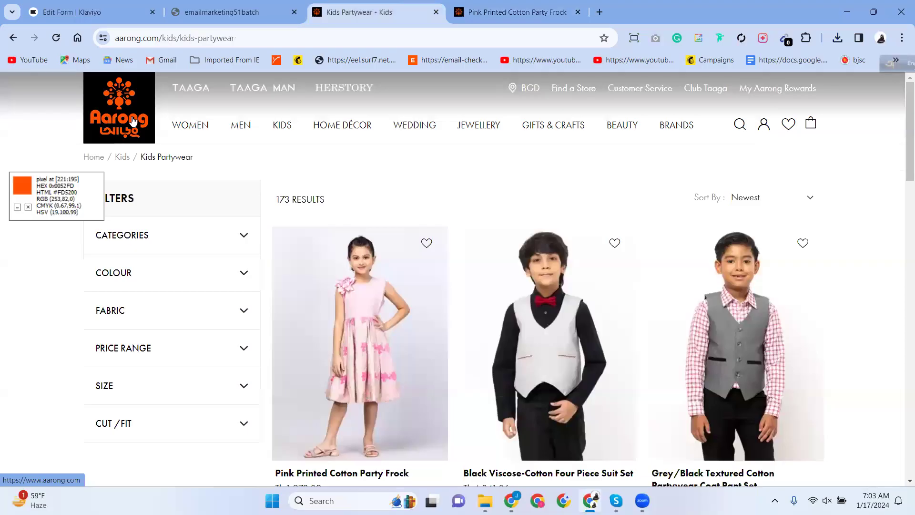
Paste FD5200 as the Submit button's background, replacing the cyan, and check it against Aarong.
{"action": "left_click", "coordinate": [85, 13]}
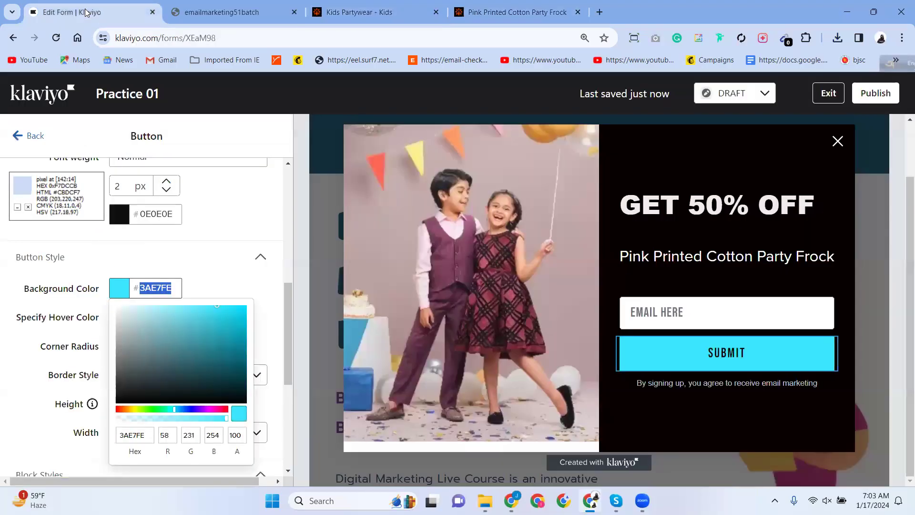
{"action": "right_click", "coordinate": [160, 290]}
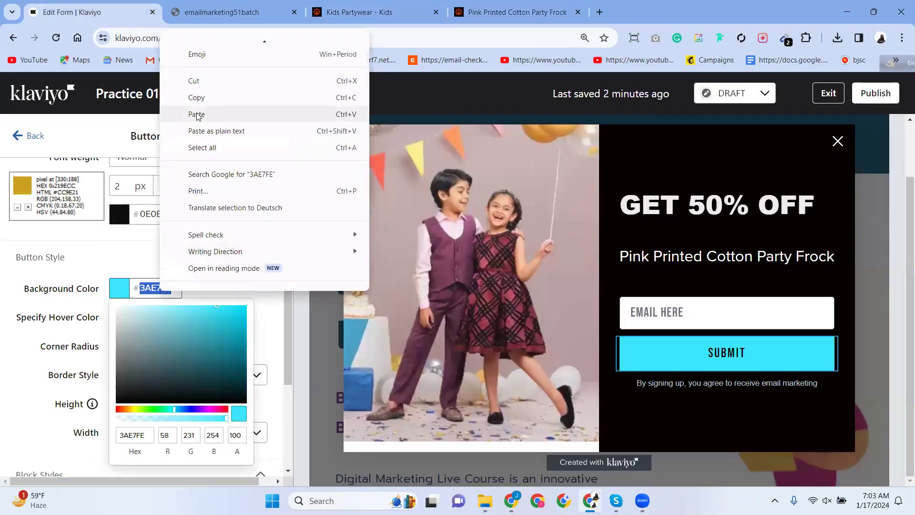
{"action": "left_click", "coordinate": [201, 115]}
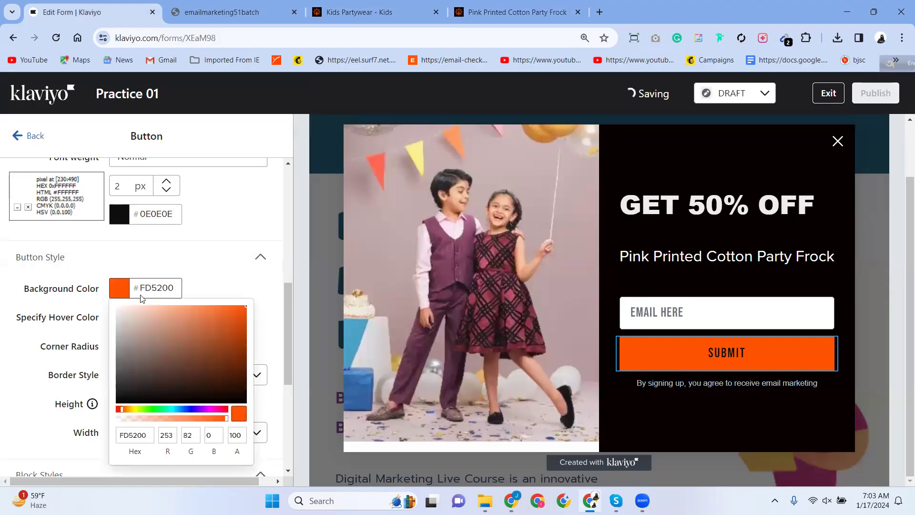
{"action": "left_click", "coordinate": [360, 12]}
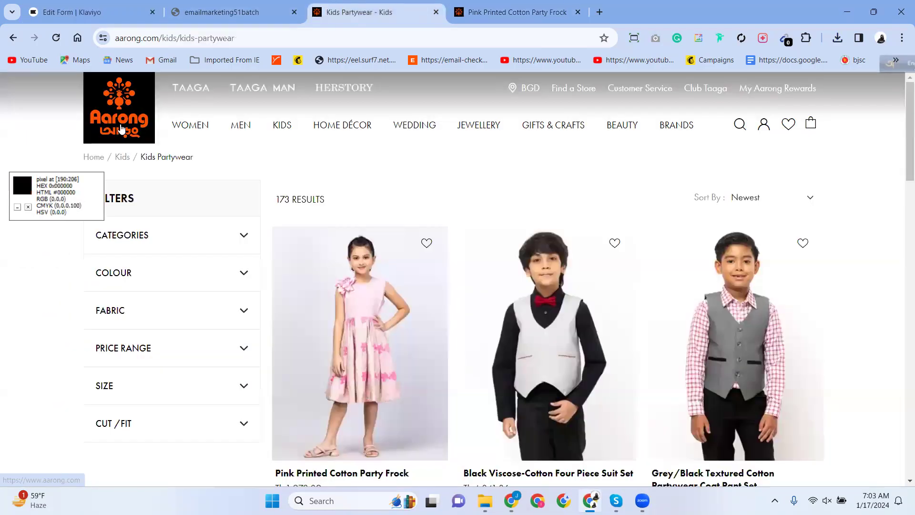
{"action": "left_click", "coordinate": [90, 12]}
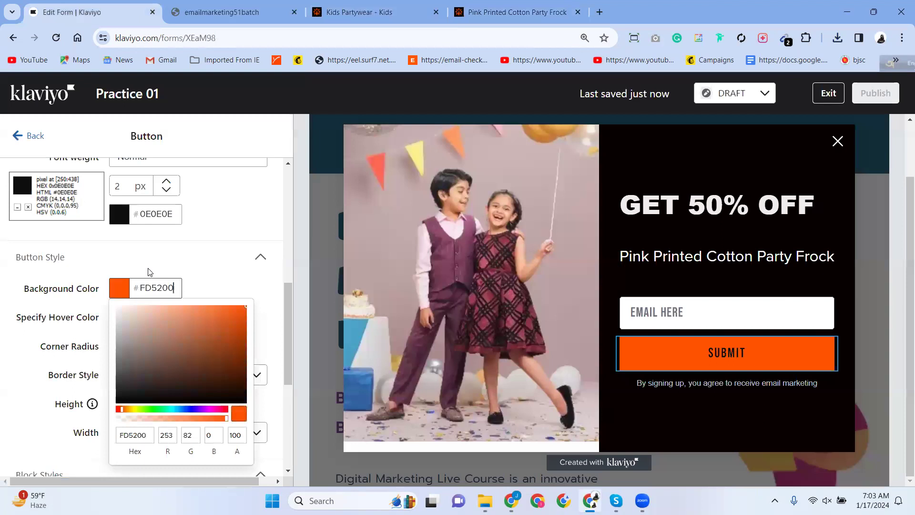
{"action": "left_click", "coordinate": [208, 248]}
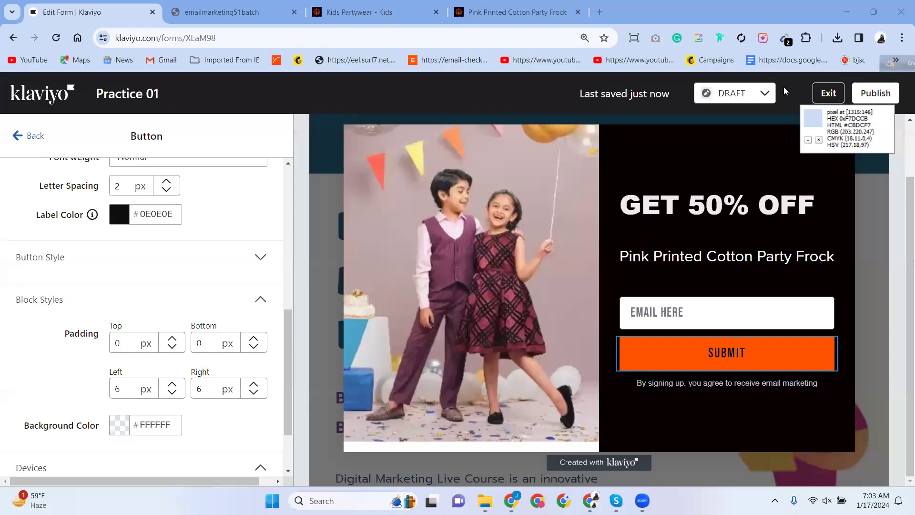
{"action": "mouse_move", "coordinate": [679, 334]}
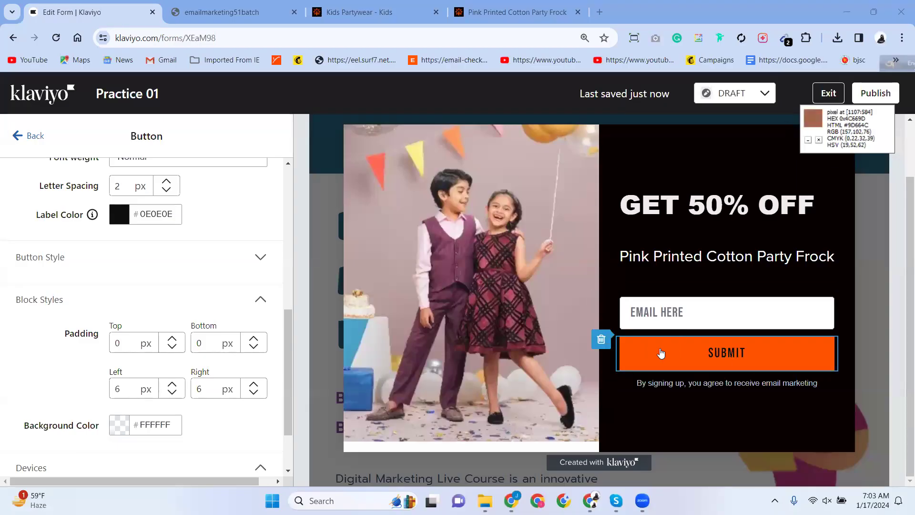
{"action": "left_click", "coordinate": [820, 140]}
{"action": "scroll", "coordinate": [100, 332], "scroll_direction": "up", "scroll_amount": 5}
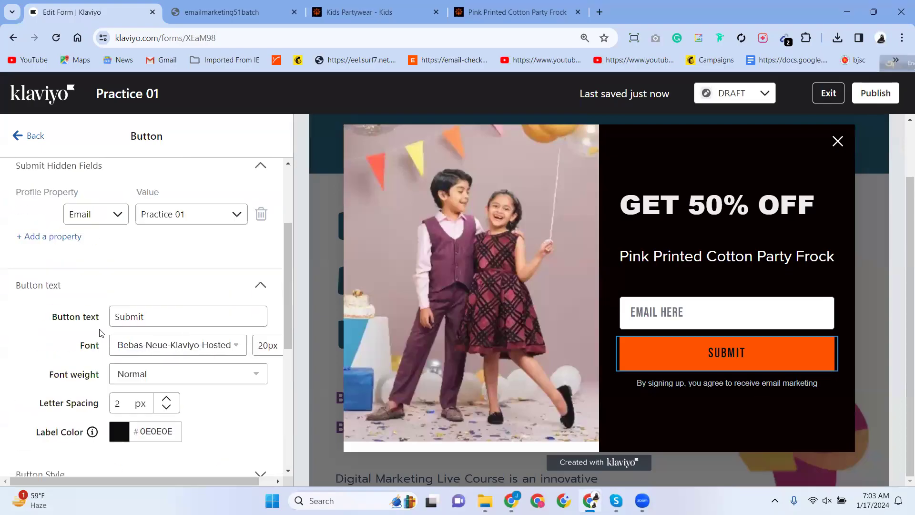
{"action": "scroll", "coordinate": [100, 332], "scroll_direction": "up", "scroll_amount": 3}
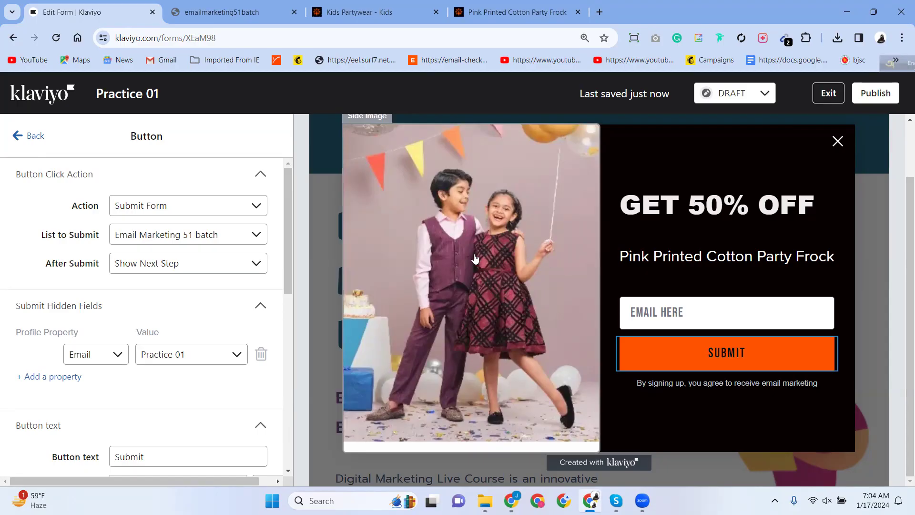
{"action": "scroll", "coordinate": [476, 259], "scroll_direction": "up", "scroll_amount": 2}
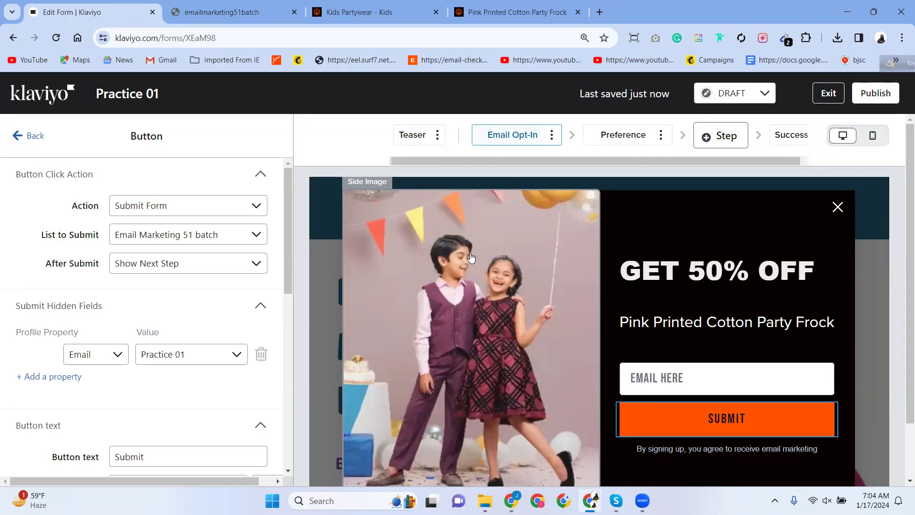
{"action": "scroll", "coordinate": [479, 233], "scroll_direction": "down", "scroll_amount": 2}
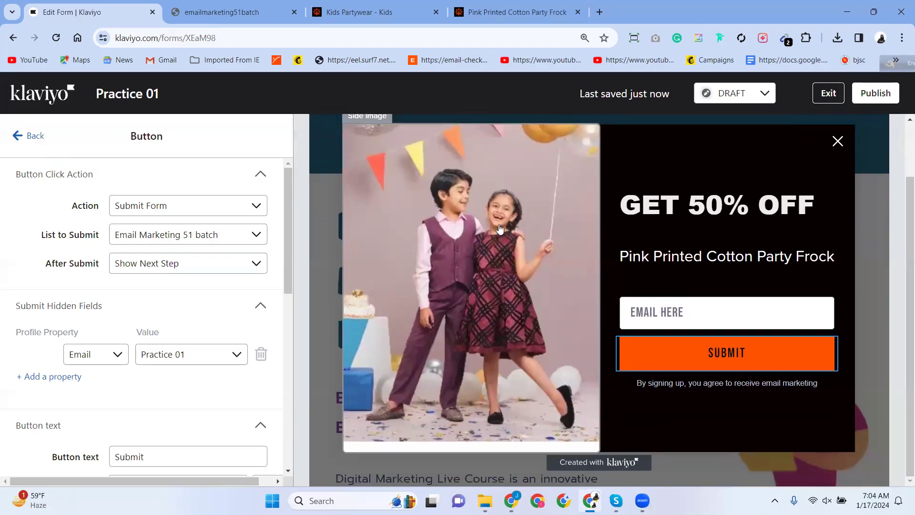
{"action": "scroll", "coordinate": [119, 319], "scroll_direction": "down", "scroll_amount": 9}
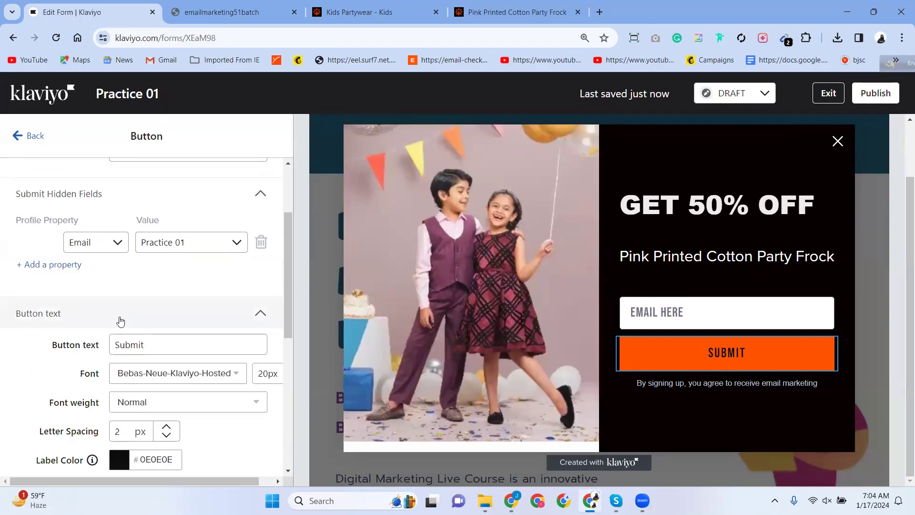
{"action": "left_click", "coordinate": [120, 317]}
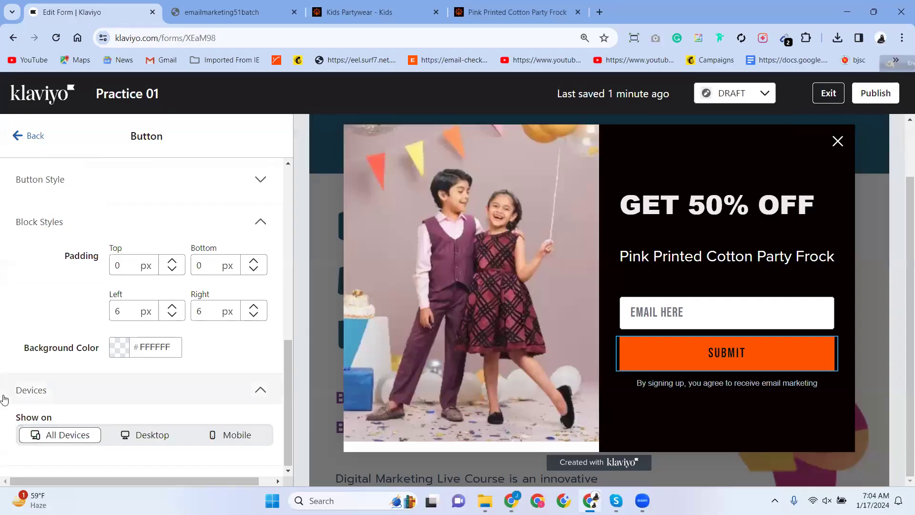
Try Desktop-only and Mobile-only visibility for the Submit button, settling on All Devices.
{"action": "left_click", "coordinate": [161, 437]}
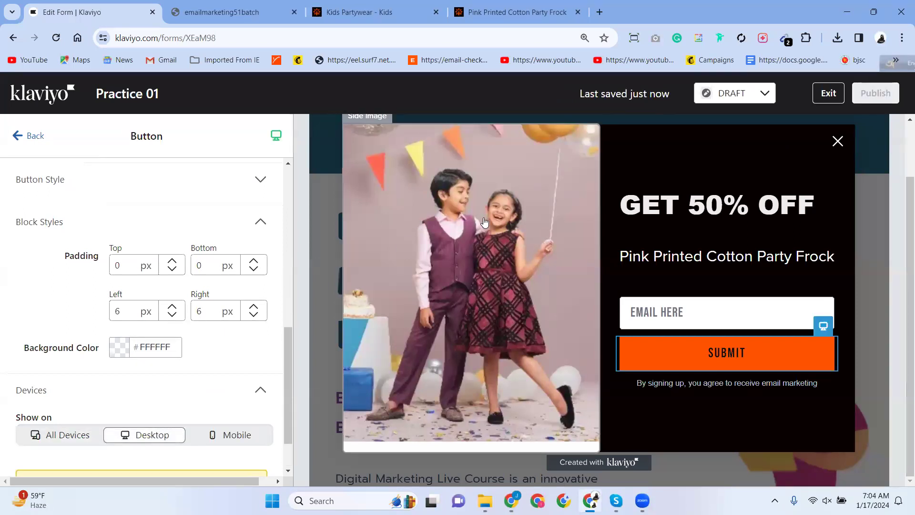
{"action": "left_click", "coordinate": [221, 438]}
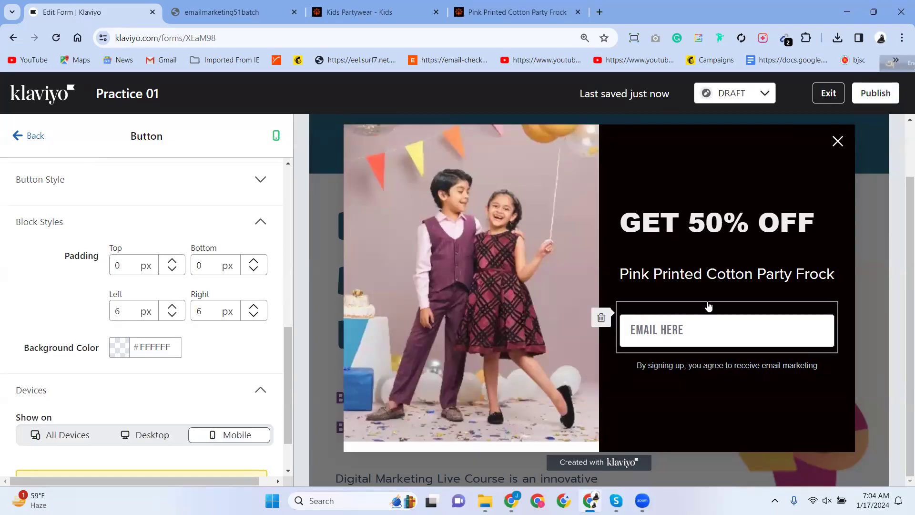
{"action": "left_click", "coordinate": [147, 436]}
{"action": "left_click", "coordinate": [81, 441]}
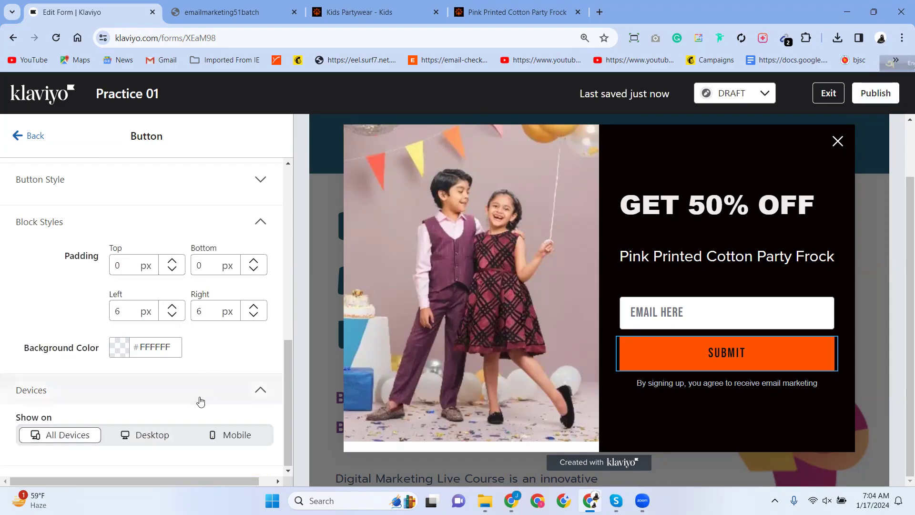
{"action": "left_click", "coordinate": [165, 441]}
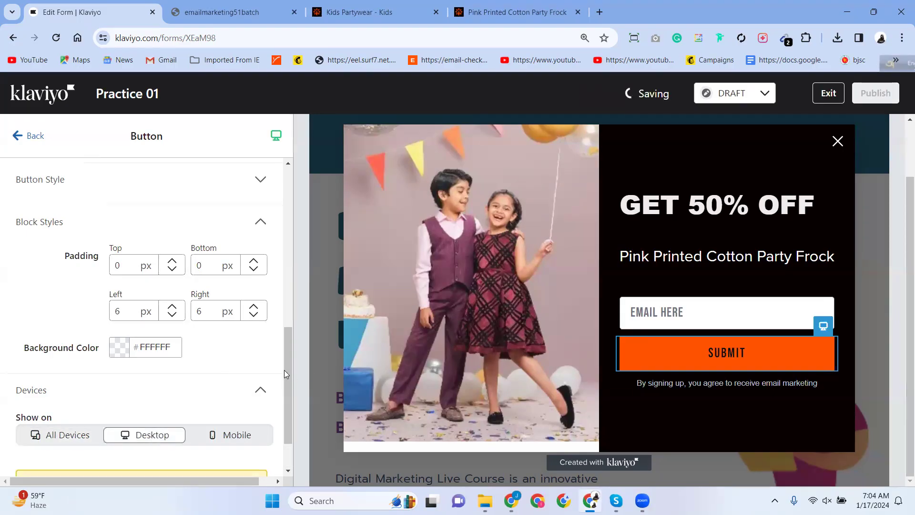
{"action": "scroll", "coordinate": [193, 374], "scroll_direction": "down", "scroll_amount": 1}
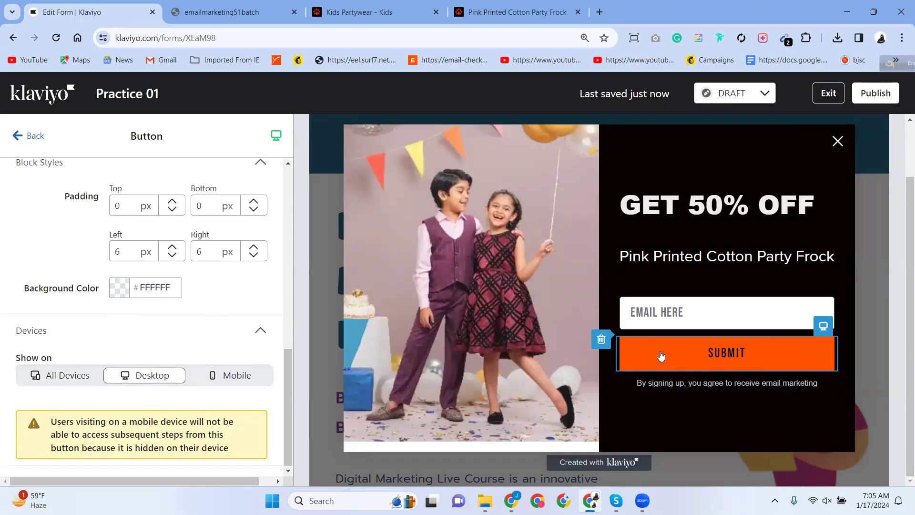
{"action": "left_click", "coordinate": [219, 376]}
{"action": "left_click", "coordinate": [83, 379]}
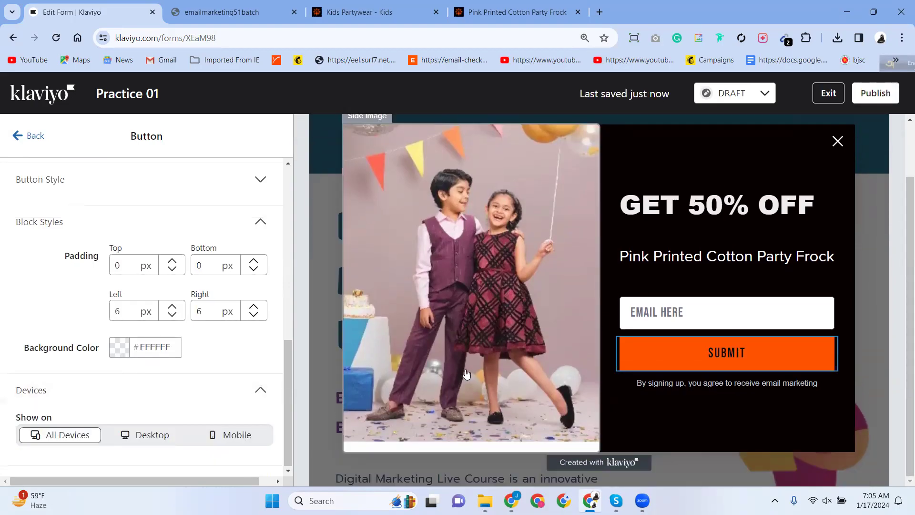
Return to the form overview and exit the editor to the Sign-up forms list.
{"action": "scroll", "coordinate": [455, 369], "scroll_direction": "up", "scroll_amount": 2}
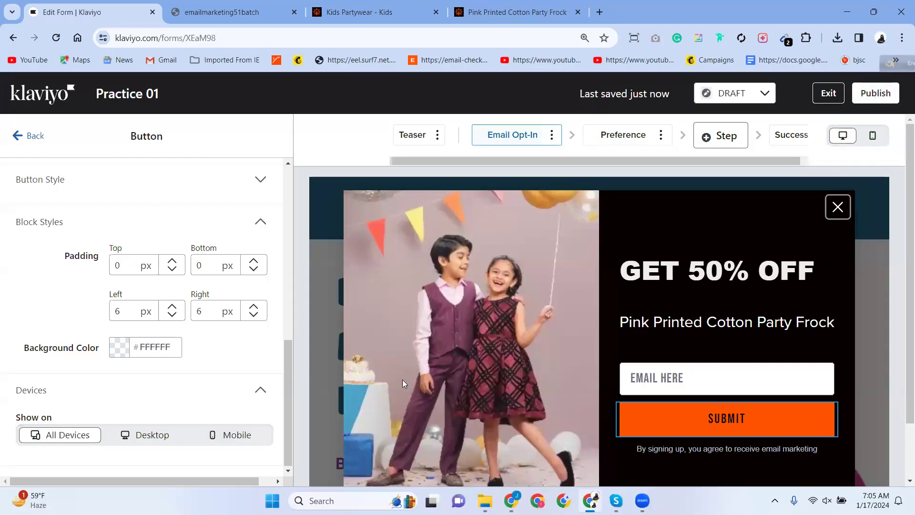
{"action": "scroll", "coordinate": [442, 303], "scroll_direction": "down", "scroll_amount": 1}
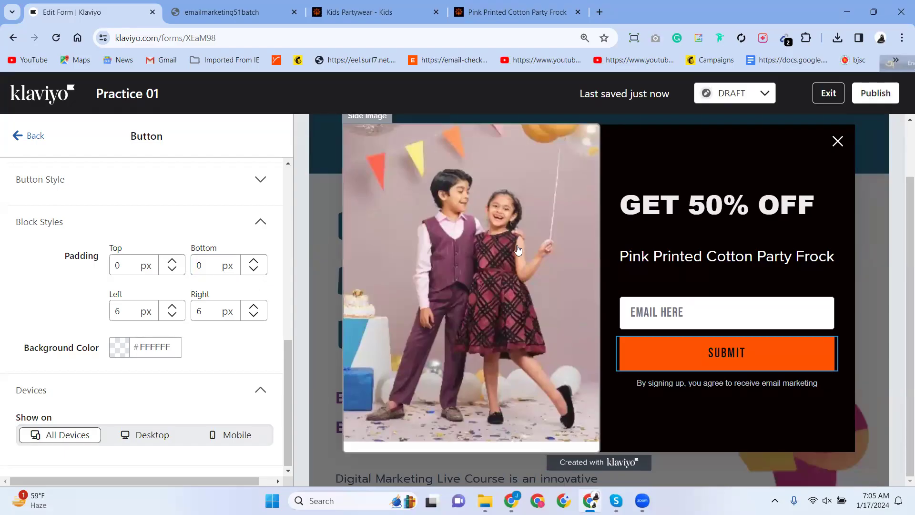
{"action": "scroll", "coordinate": [519, 250], "scroll_direction": "up", "scroll_amount": 1}
{"action": "scroll", "coordinate": [420, 260], "scroll_direction": "down", "scroll_amount": 1}
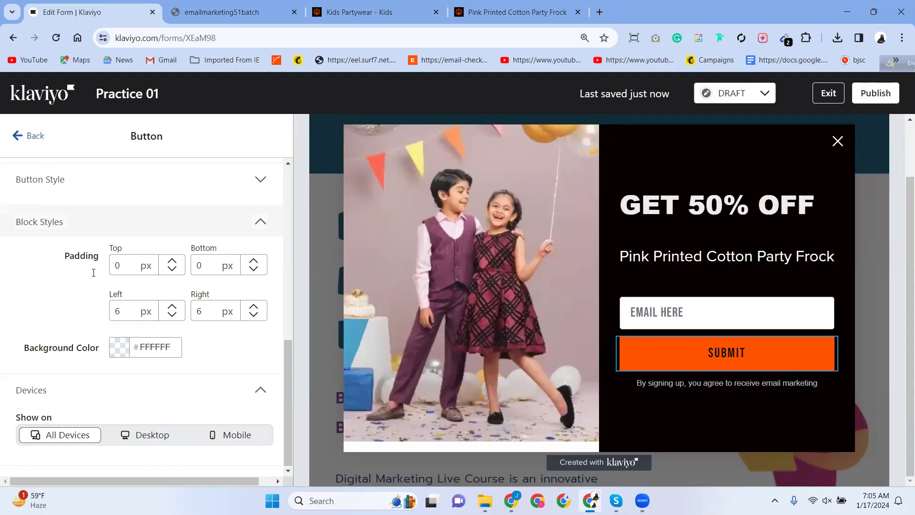
{"action": "scroll", "coordinate": [93, 311], "scroll_direction": "up", "scroll_amount": 5}
{"action": "scroll", "coordinate": [92, 311], "scroll_direction": "up", "scroll_amount": 4}
{"action": "left_click", "coordinate": [14, 137]}
{"action": "left_click", "coordinate": [827, 95]}
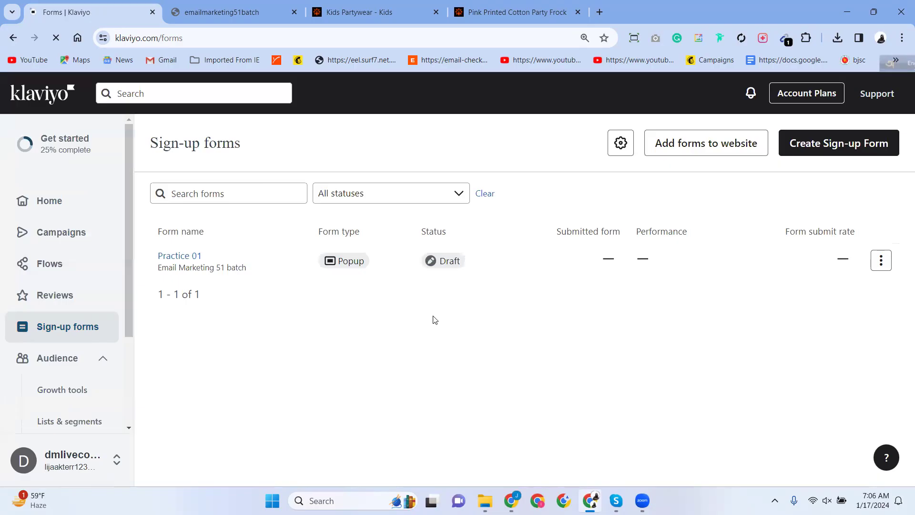
Glance at Practice 01's actions menu, then start a new sign-up form.
{"action": "scroll", "coordinate": [69, 318], "scroll_direction": "down", "scroll_amount": 3}
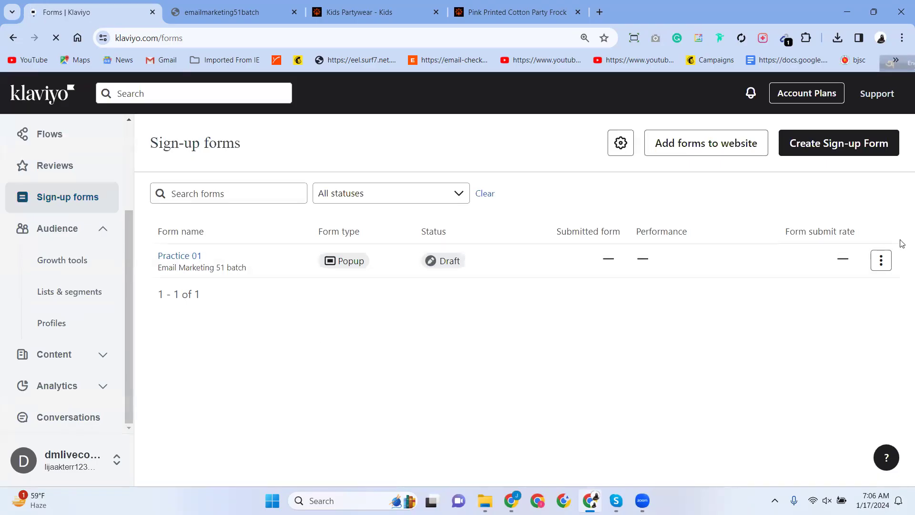
{"action": "left_click", "coordinate": [881, 262]}
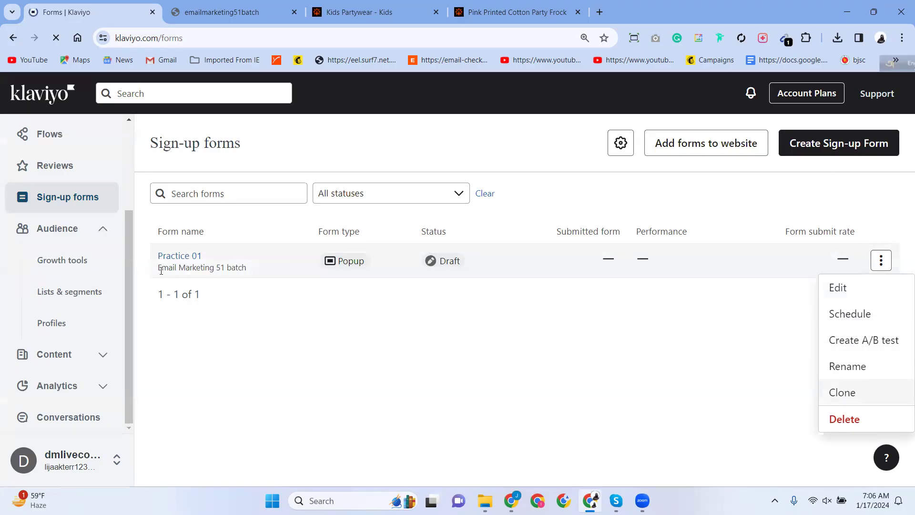
{"action": "left_click", "coordinate": [710, 420]}
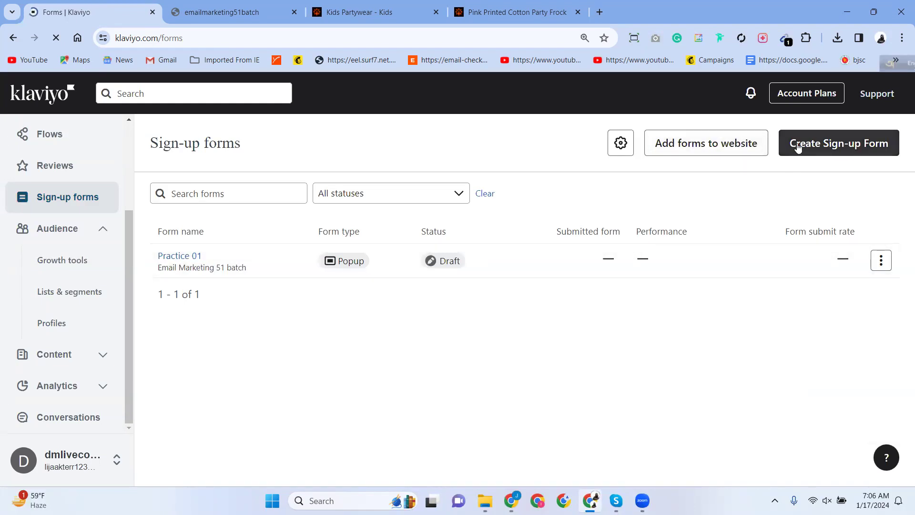
{"action": "left_click", "coordinate": [871, 146]}
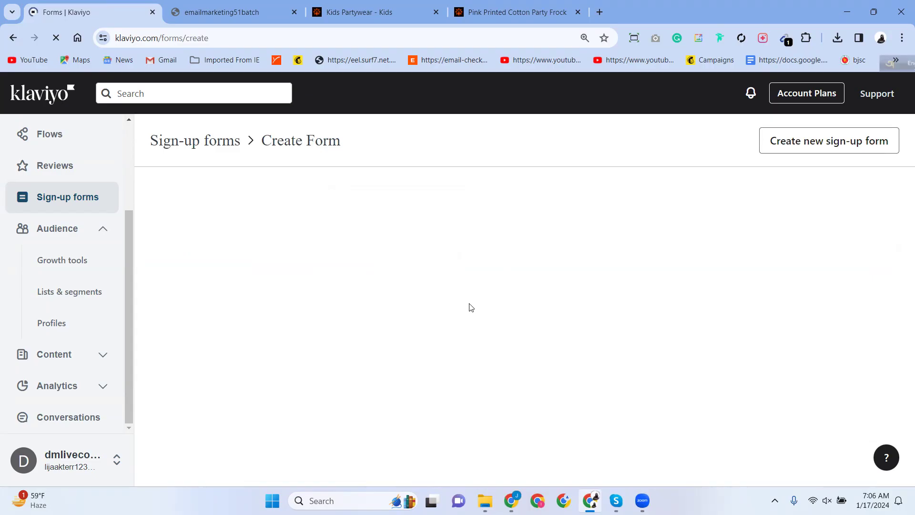
Close the two product tabs and filter templates to those that collect emails.
{"action": "left_click", "coordinate": [578, 12]}
{"action": "left_click", "coordinate": [436, 12]}
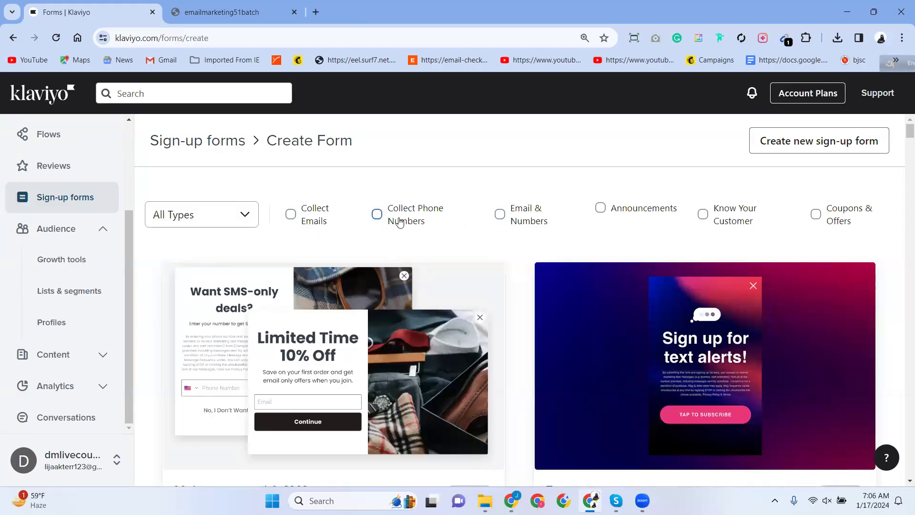
{"action": "left_click", "coordinate": [327, 219]}
{"action": "scroll", "coordinate": [413, 263], "scroll_direction": "down", "scroll_amount": 6}
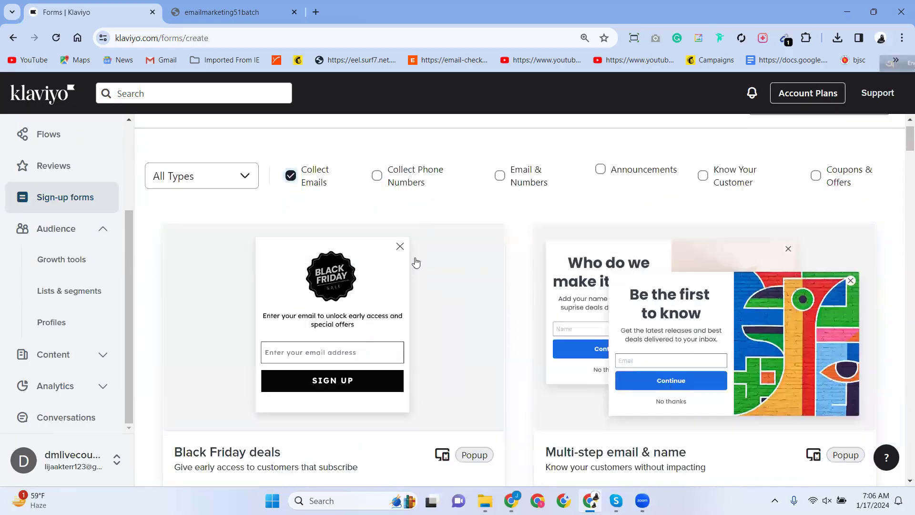
{"action": "scroll", "coordinate": [414, 264], "scroll_direction": "up", "scroll_amount": 4}
{"action": "scroll", "coordinate": [415, 264], "scroll_direction": "up", "scroll_amount": 2}
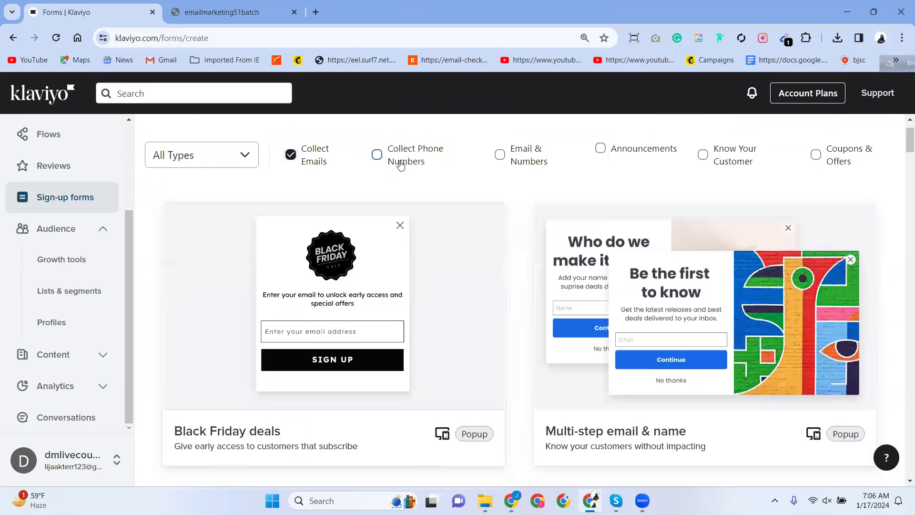
Add the Collect Phone Numbers, Email & Numbers, Announcements and Know Your Customer filters.
{"action": "left_click", "coordinate": [377, 155]}
{"action": "left_click", "coordinate": [506, 160]}
{"action": "left_click", "coordinate": [603, 148]}
{"action": "left_click", "coordinate": [711, 158]}
{"action": "scroll", "coordinate": [726, 244], "scroll_direction": "down", "scroll_amount": 10}
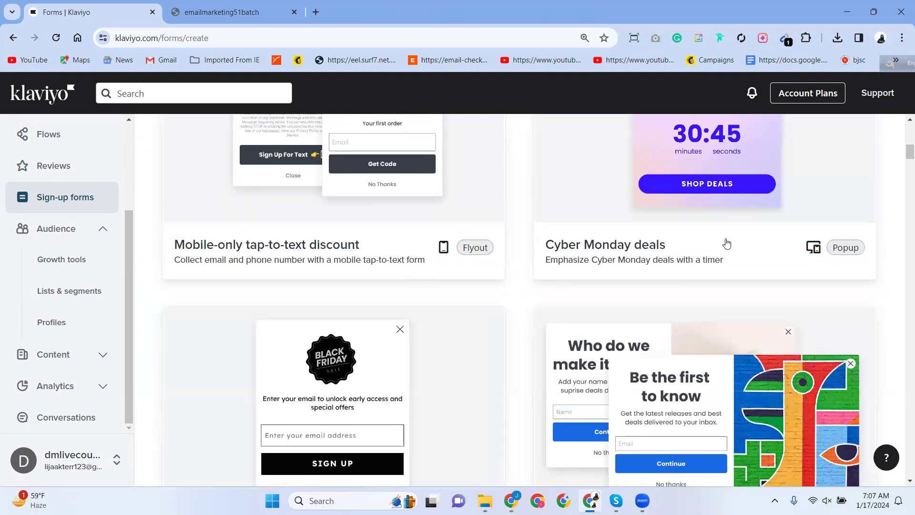
{"action": "scroll", "coordinate": [725, 242], "scroll_direction": "down", "scroll_amount": 5}
{"action": "scroll", "coordinate": [417, 253], "scroll_direction": "down", "scroll_amount": 4}
{"action": "scroll", "coordinate": [418, 253], "scroll_direction": "down", "scroll_amount": 5}
{"action": "scroll", "coordinate": [410, 253], "scroll_direction": "up", "scroll_amount": 20}
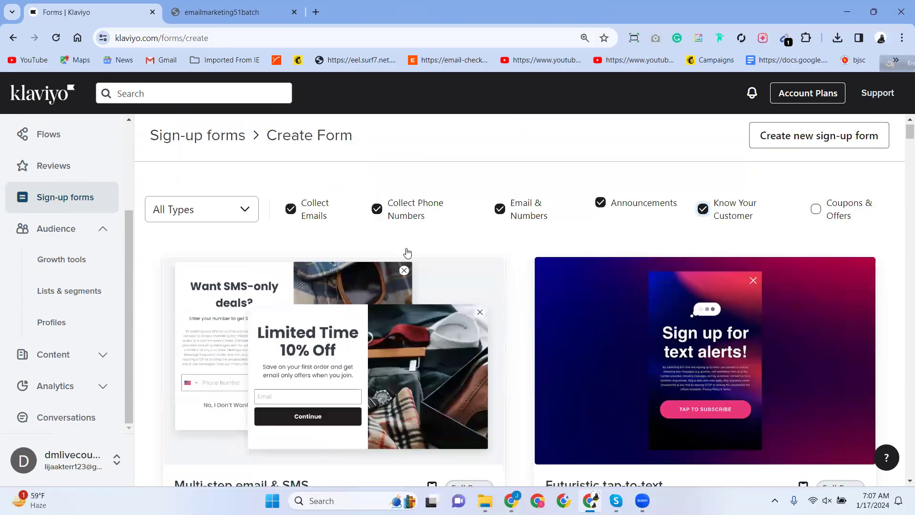
Drop Know Your Customer, Announcements and Phone Numbers filters, adding Coupons & Offers instead.
{"action": "left_click", "coordinate": [703, 214]}
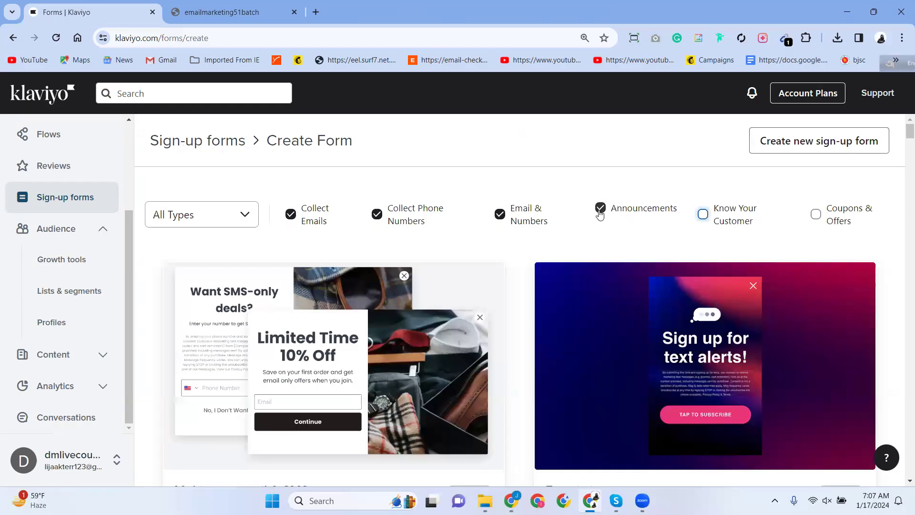
{"action": "left_click", "coordinate": [816, 215]}
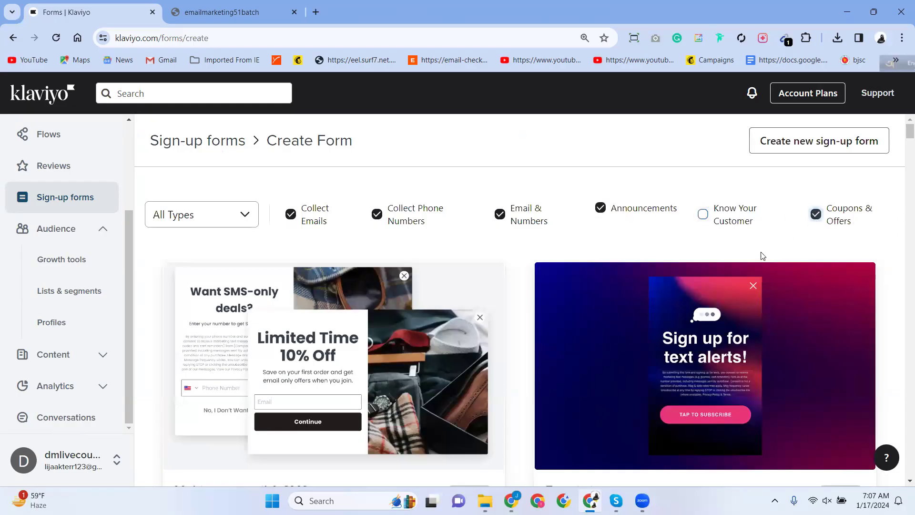
{"action": "left_click", "coordinate": [601, 208]}
{"action": "left_click", "coordinate": [499, 216]}
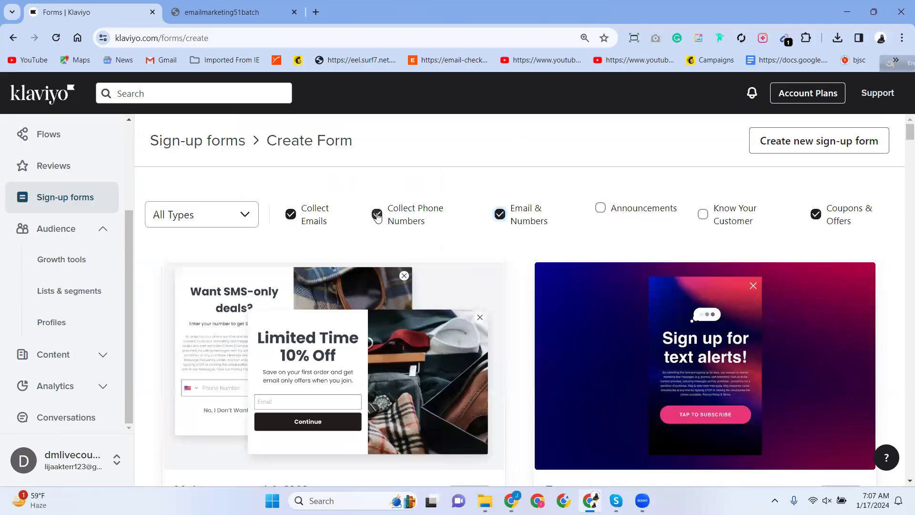
{"action": "left_click", "coordinate": [377, 216]}
Check the All Types options, then start from the Mobile-only tap-to-text discount template.
{"action": "left_click", "coordinate": [225, 213]}
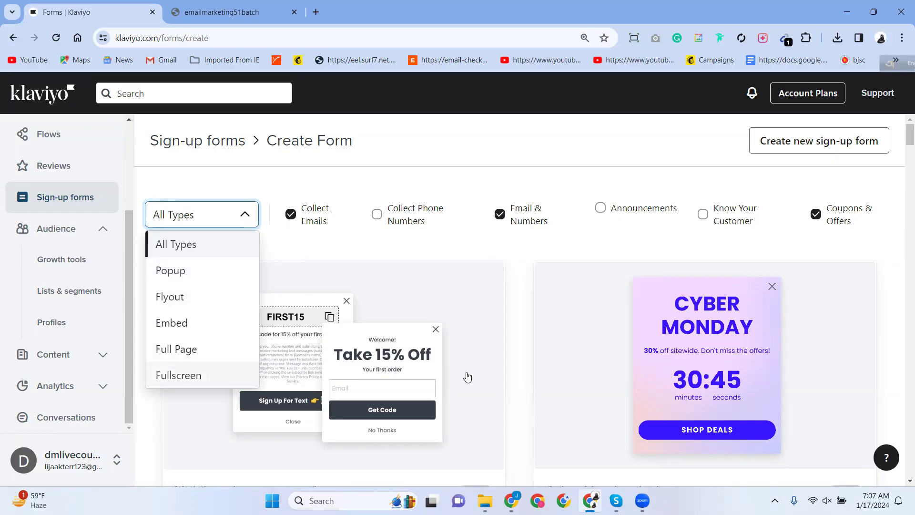
{"action": "scroll", "coordinate": [493, 376], "scroll_direction": "down", "scroll_amount": 3}
{"action": "scroll", "coordinate": [494, 368], "scroll_direction": "up", "scroll_amount": 1}
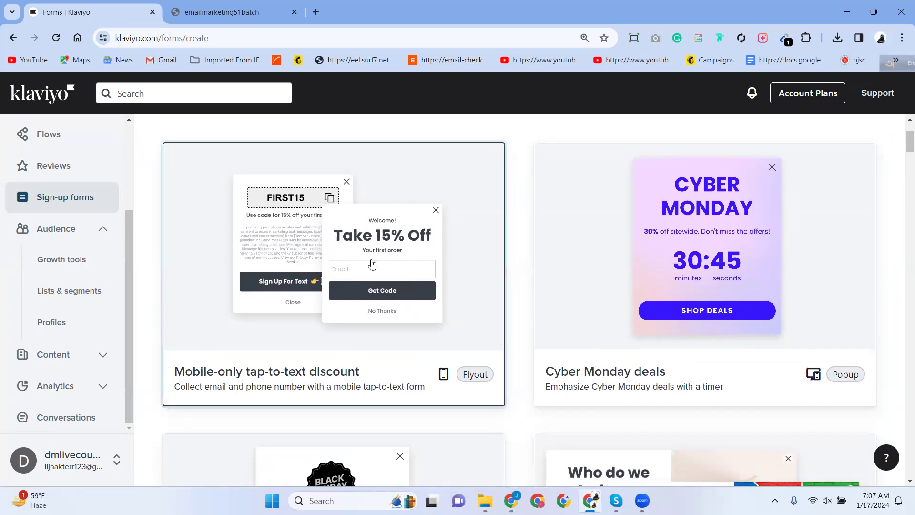
{"action": "left_click", "coordinate": [414, 318]}
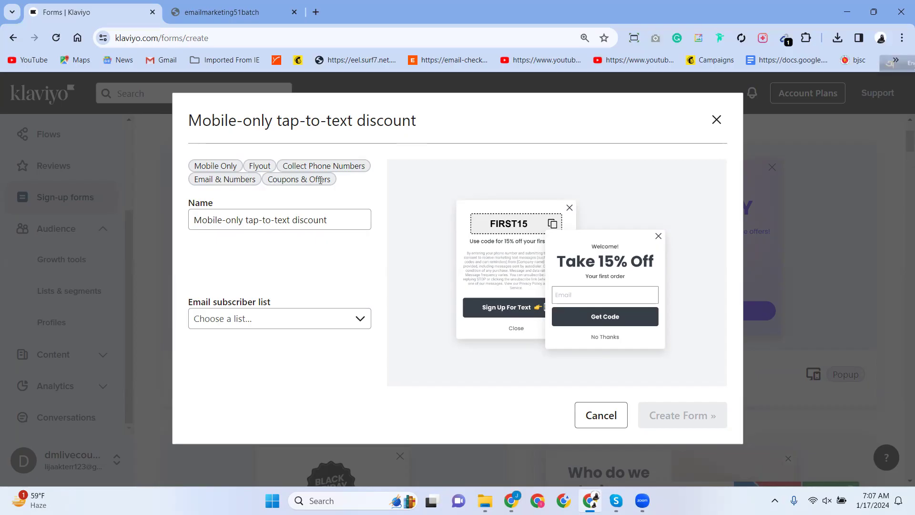
Set the form's subscriber list to Email Marketing 51 batch.
{"action": "left_click", "coordinate": [233, 319]}
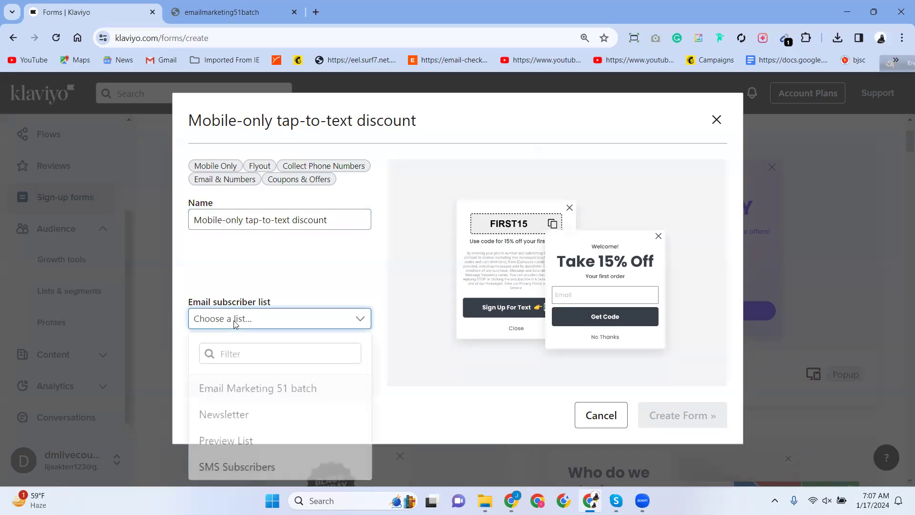
{"action": "left_click", "coordinate": [245, 390]}
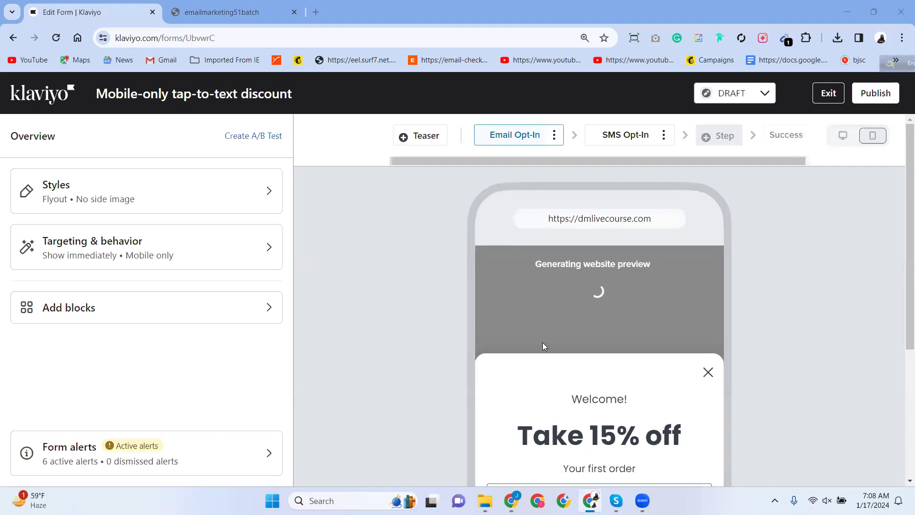
Open the form's Styles settings and try the Embed form type.
{"action": "scroll", "coordinate": [563, 334], "scroll_direction": "down", "scroll_amount": 1}
{"action": "scroll", "coordinate": [564, 335], "scroll_direction": "down", "scroll_amount": 4}
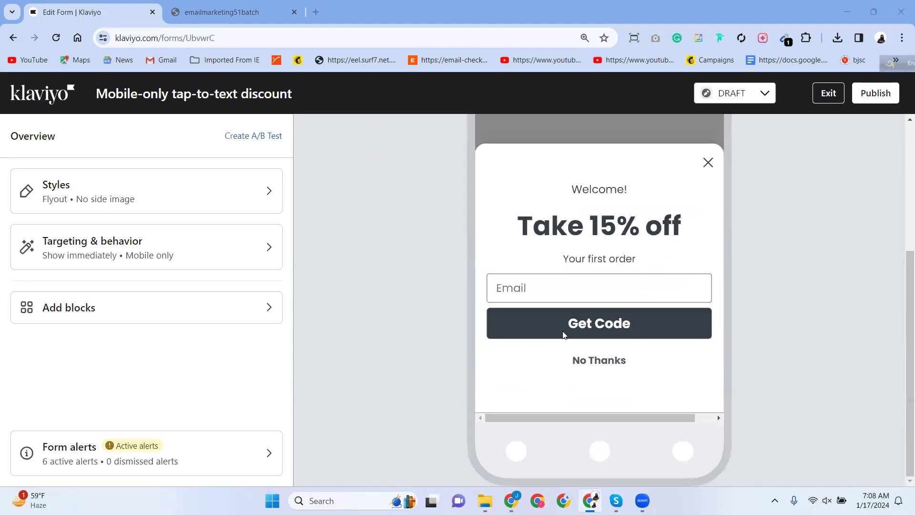
{"action": "scroll", "coordinate": [564, 334], "scroll_direction": "up", "scroll_amount": 5}
{"action": "scroll", "coordinate": [563, 335], "scroll_direction": "down", "scroll_amount": 5}
{"action": "scroll", "coordinate": [542, 312], "scroll_direction": "up", "scroll_amount": 4}
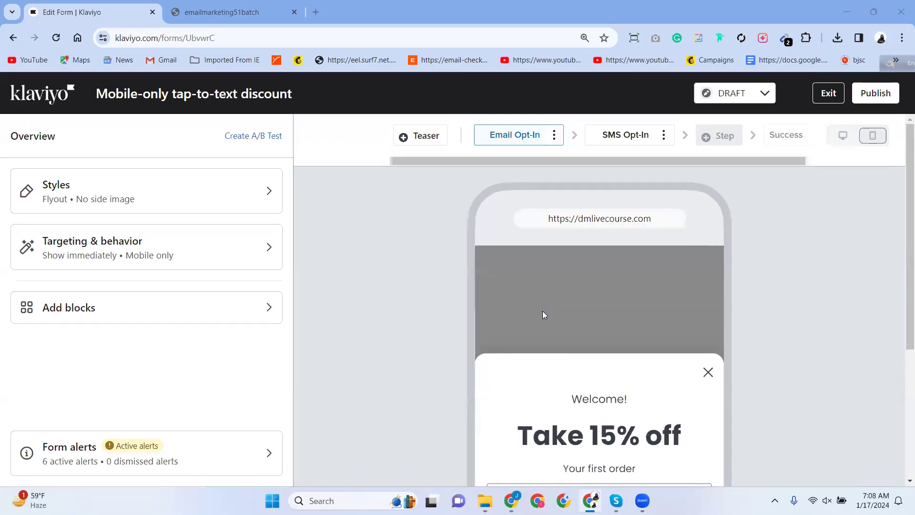
{"action": "scroll", "coordinate": [542, 312], "scroll_direction": "down", "scroll_amount": 4}
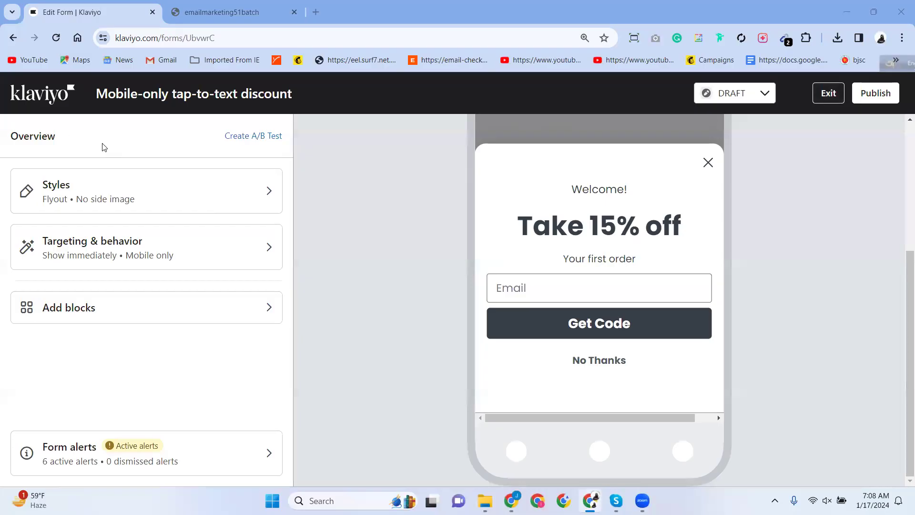
{"action": "left_click", "coordinate": [96, 198]}
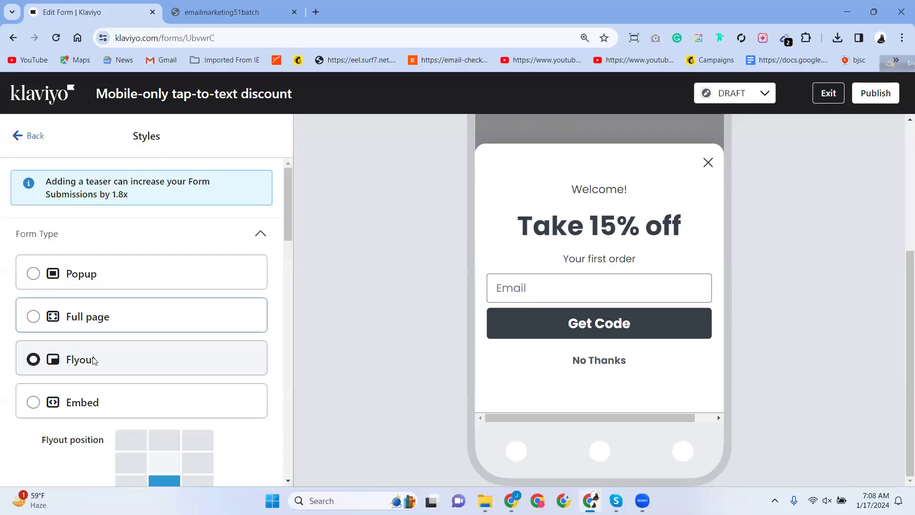
{"action": "scroll", "coordinate": [93, 357], "scroll_direction": "down", "scroll_amount": 6}
{"action": "scroll", "coordinate": [76, 307], "scroll_direction": "up", "scroll_amount": 4}
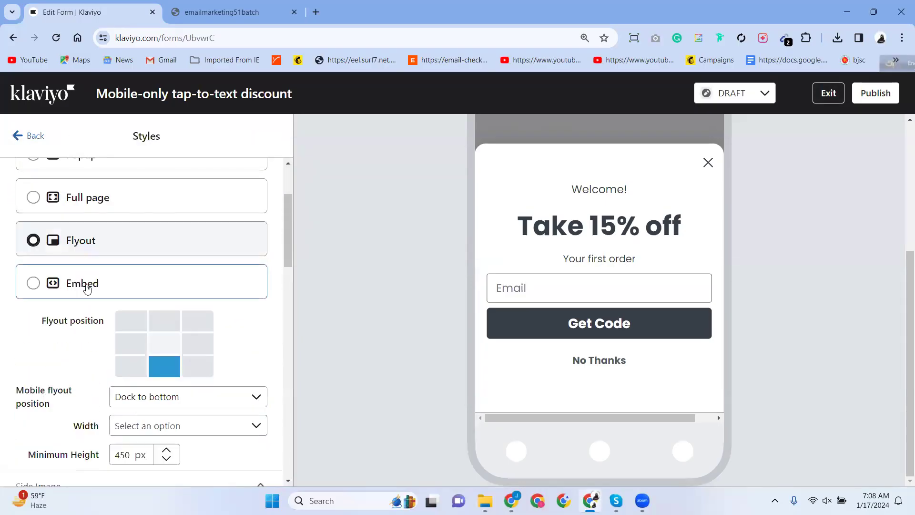
{"action": "scroll", "coordinate": [87, 288], "scroll_direction": "up", "scroll_amount": 3}
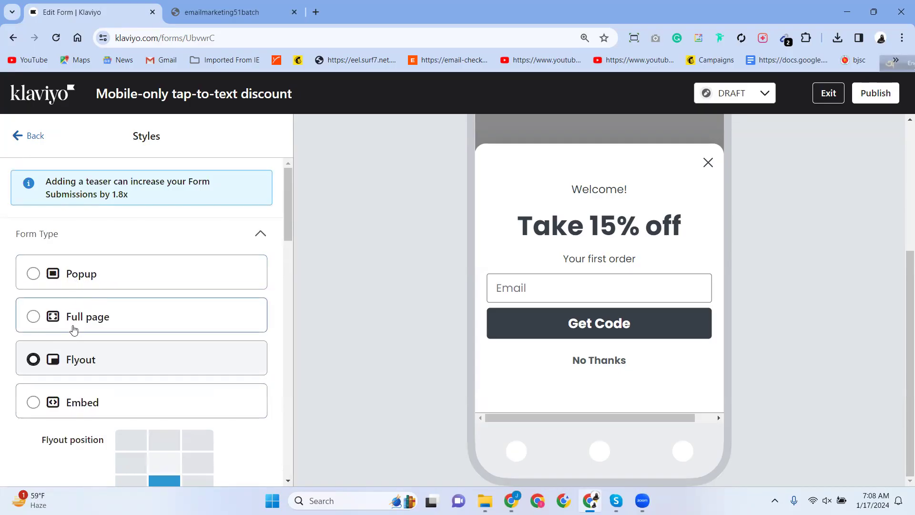
{"action": "scroll", "coordinate": [76, 362], "scroll_direction": "down", "scroll_amount": 3}
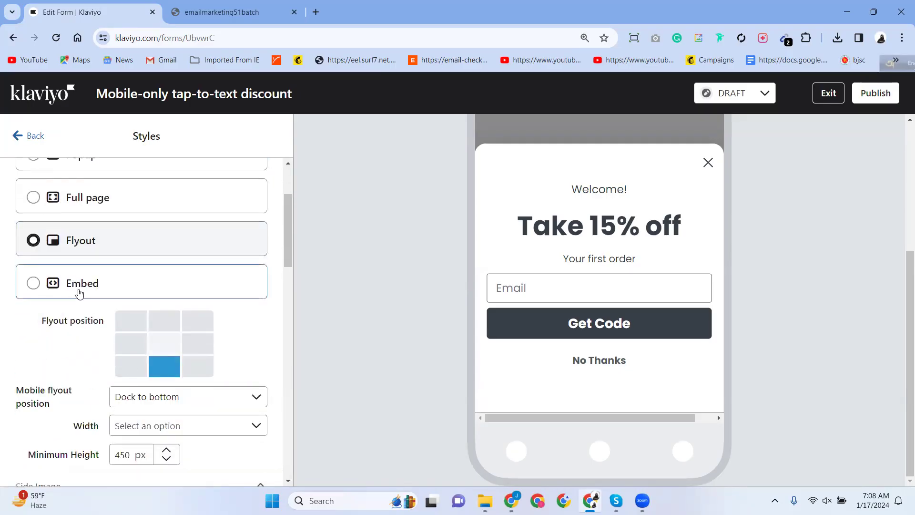
{"action": "left_click", "coordinate": [94, 285]}
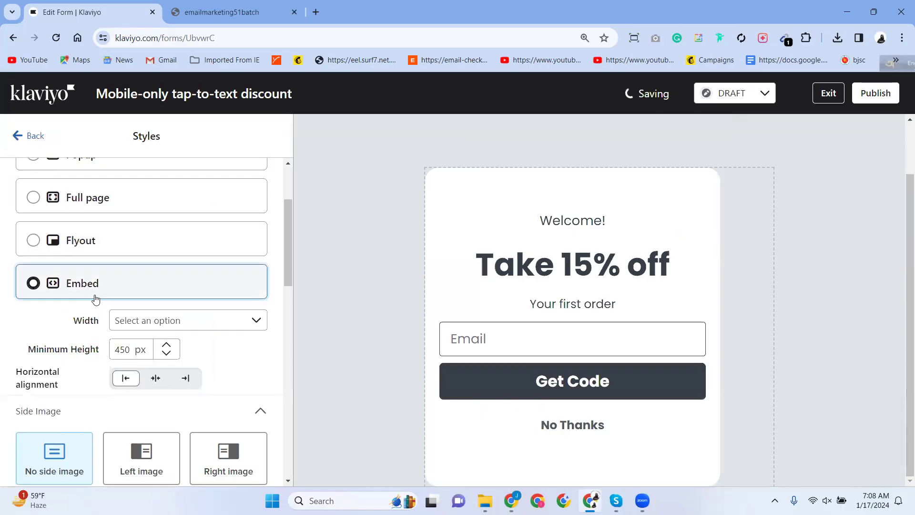
Switch the form type to Popup, then settle on Full page.
{"action": "scroll", "coordinate": [95, 298], "scroll_direction": "down", "scroll_amount": 12}
{"action": "scroll", "coordinate": [95, 299], "scroll_direction": "up", "scroll_amount": 5}
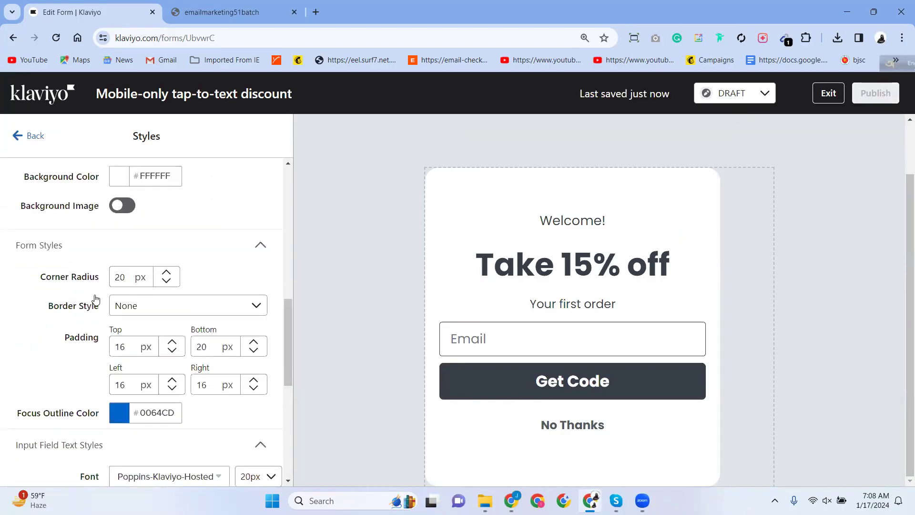
{"action": "scroll", "coordinate": [95, 298], "scroll_direction": "up", "scroll_amount": 8}
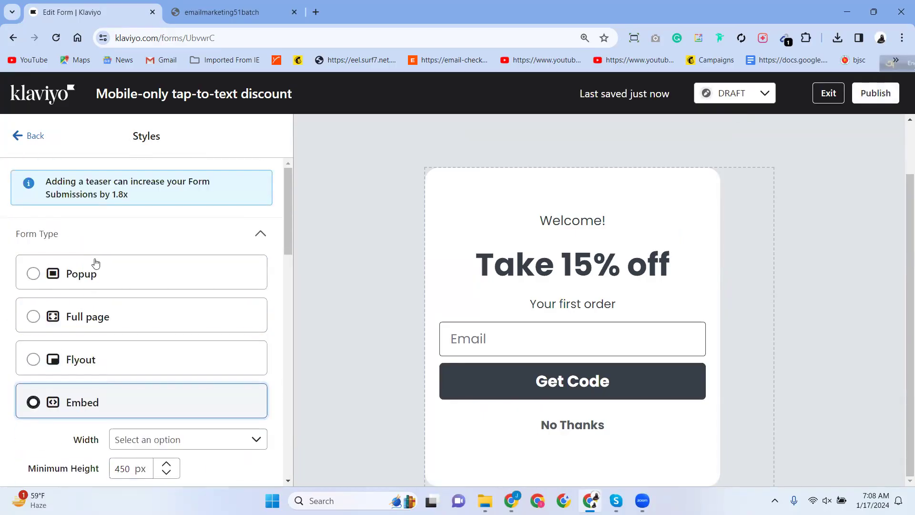
{"action": "left_click", "coordinate": [79, 282]}
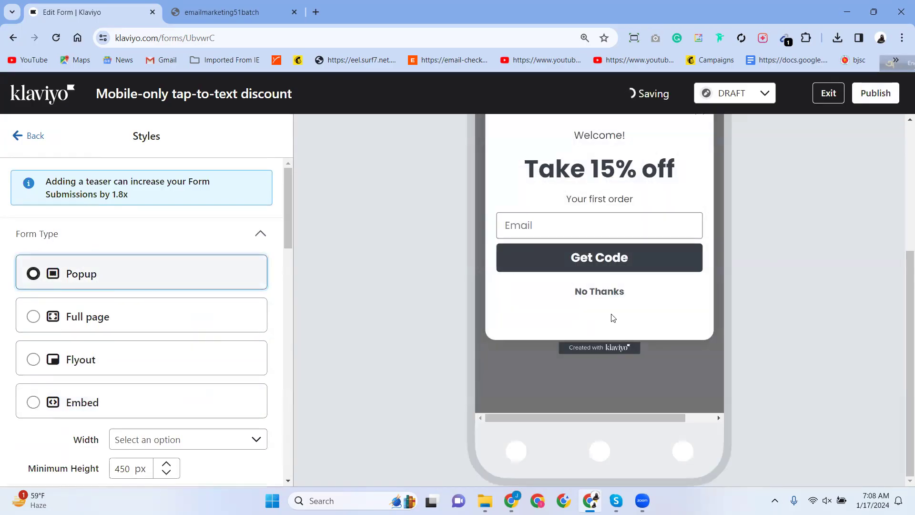
{"action": "left_click", "coordinate": [98, 315]}
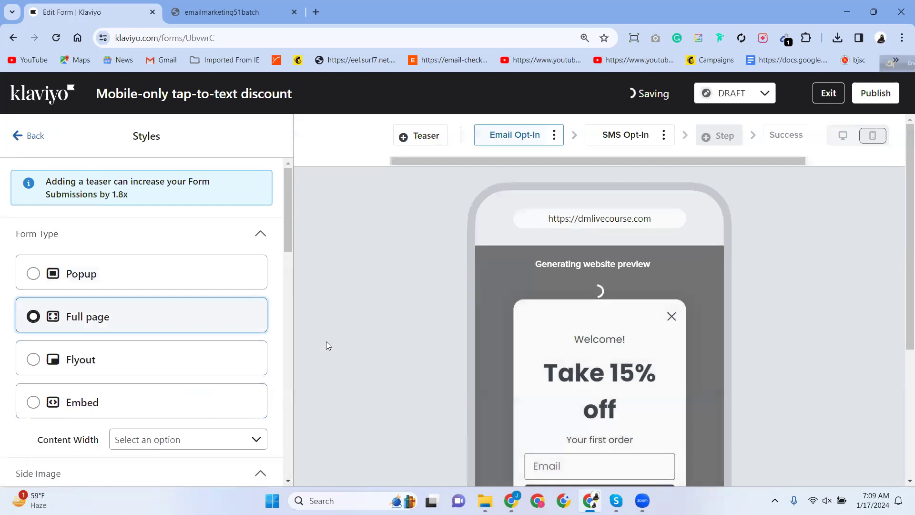
{"action": "scroll", "coordinate": [458, 340], "scroll_direction": "down", "scroll_amount": 3}
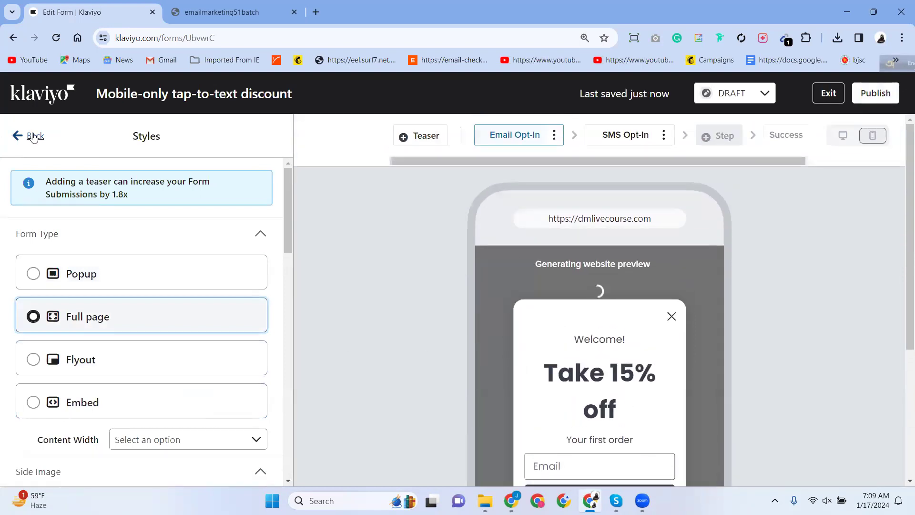
Review the Targeting & behavior timing, frequency and device settings, then return to the overview.
{"action": "left_click", "coordinate": [18, 138]}
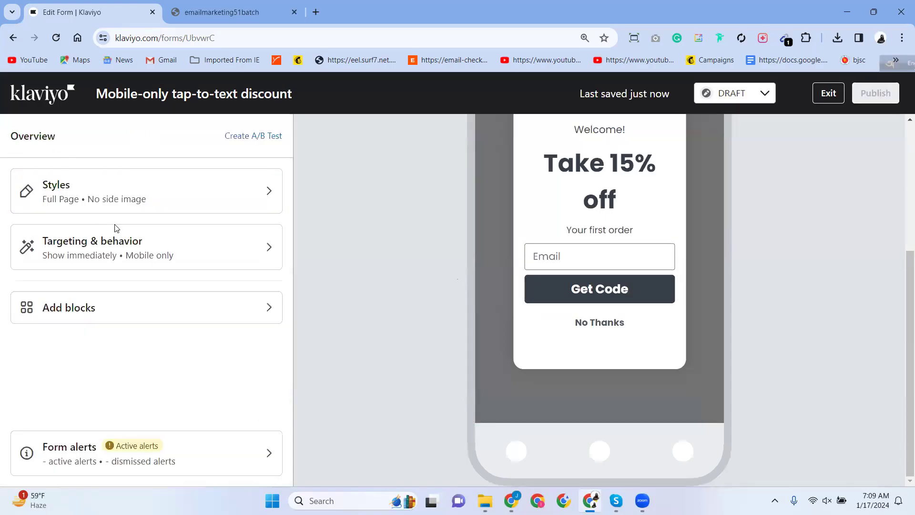
{"action": "left_click", "coordinate": [97, 265]}
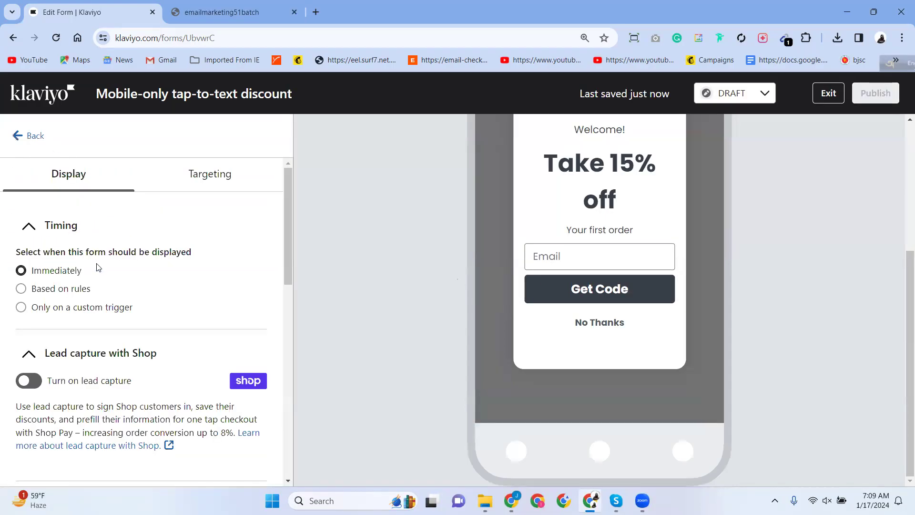
{"action": "scroll", "coordinate": [71, 308], "scroll_direction": "down", "scroll_amount": 4}
{"action": "scroll", "coordinate": [61, 308], "scroll_direction": "down", "scroll_amount": 2}
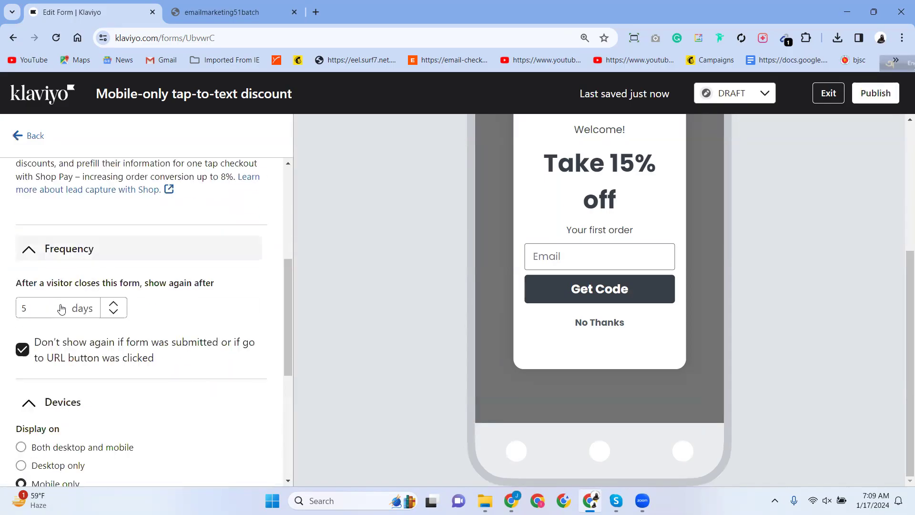
{"action": "scroll", "coordinate": [62, 307], "scroll_direction": "down", "scroll_amount": 5}
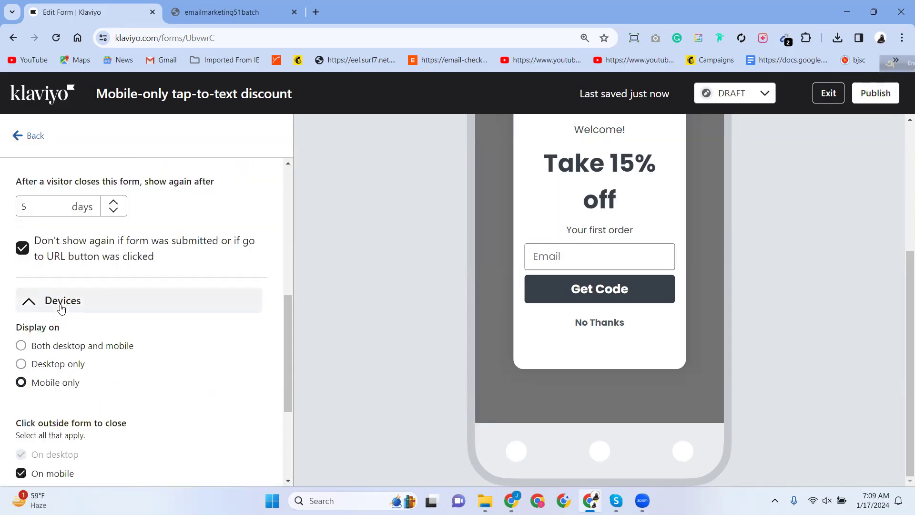
{"action": "left_click", "coordinate": [16, 136]}
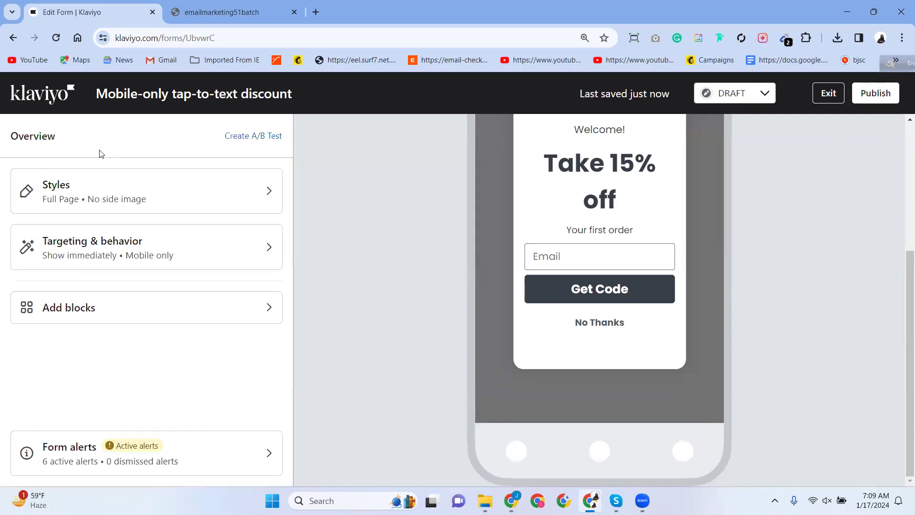
{"action": "scroll", "coordinate": [660, 332], "scroll_direction": "up", "scroll_amount": 5}
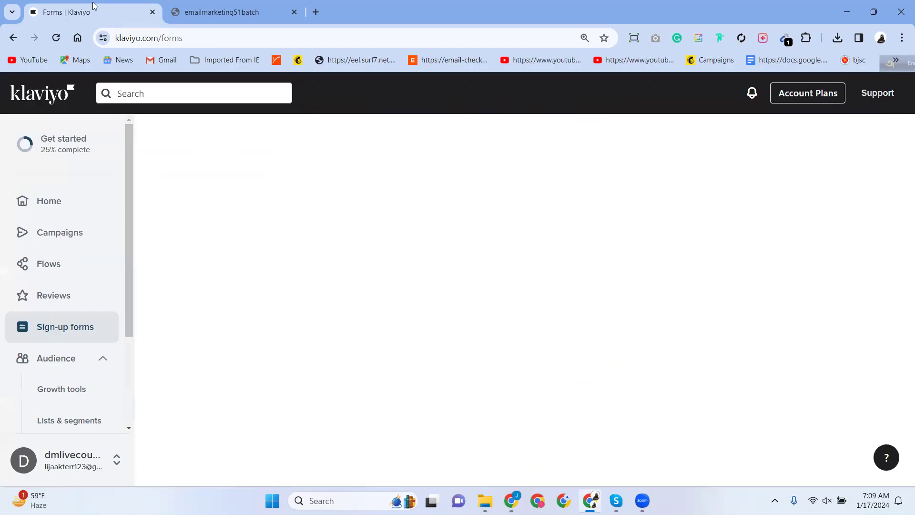
In a new tab, search Google for 'ring women's diamond'.
{"action": "left_click", "coordinate": [316, 11]}
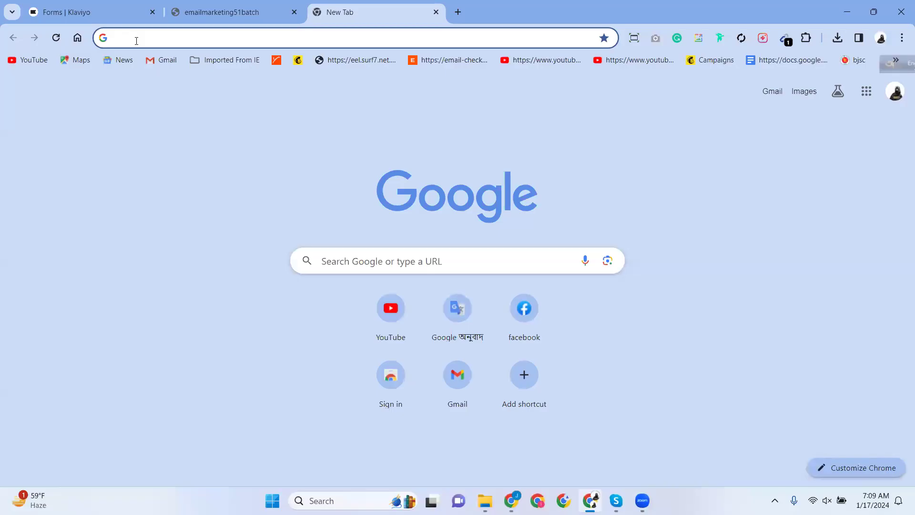
{"action": "type", "text": "ring"}
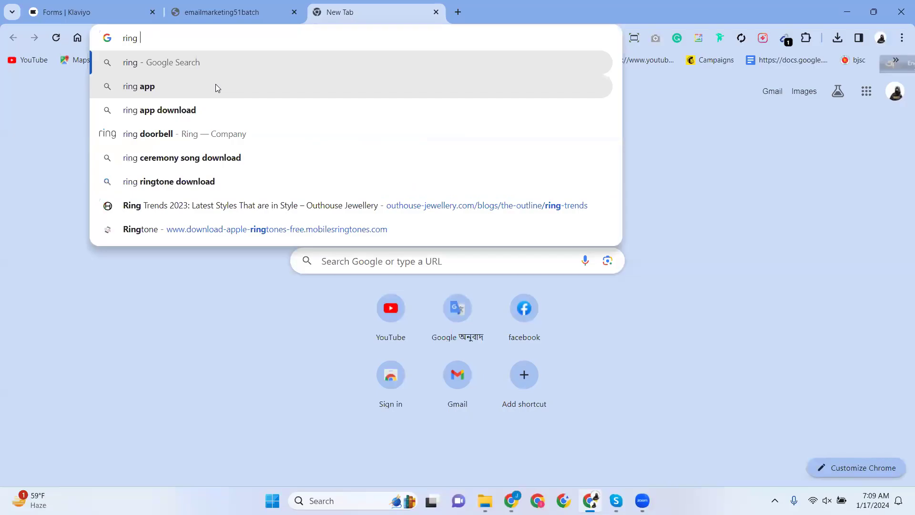
{"action": "type", "text": " women"}
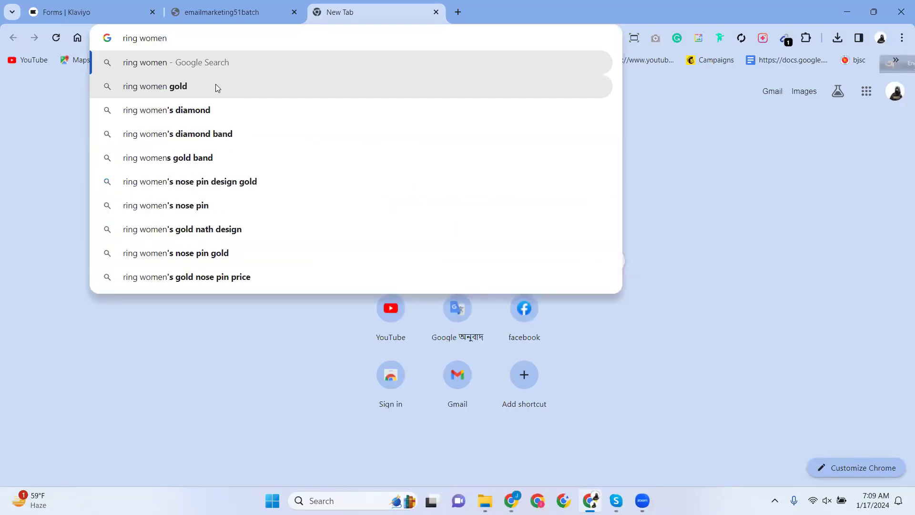
{"action": "left_click", "coordinate": [190, 110]}
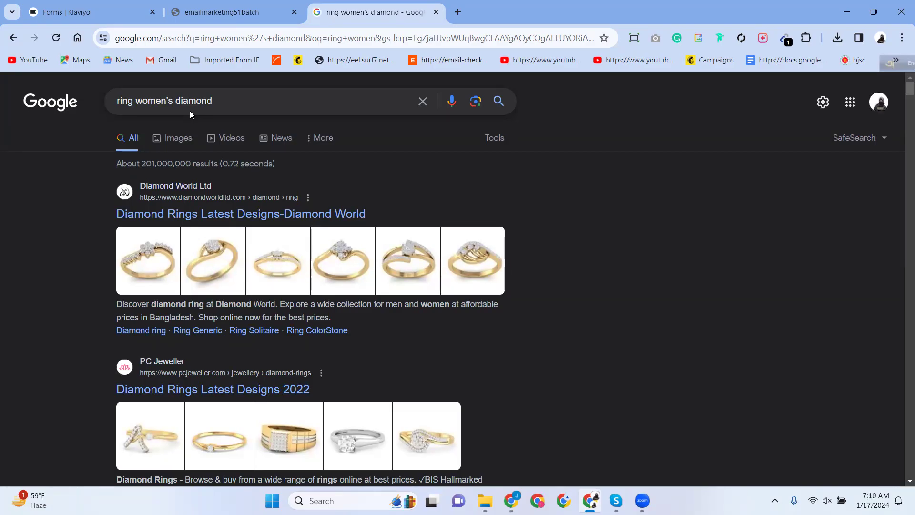
Open the Diamond World result in a new tab and view its diamond rings page.
{"action": "right_click", "coordinate": [199, 187]}
{"action": "left_click", "coordinate": [211, 199]}
{"action": "scroll", "coordinate": [211, 198], "scroll_direction": "down", "scroll_amount": 7}
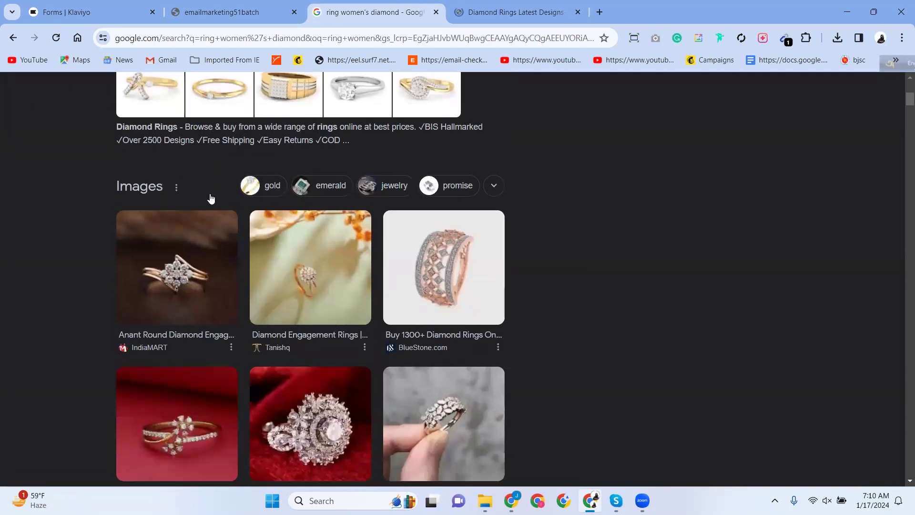
{"action": "scroll", "coordinate": [208, 194], "scroll_direction": "down", "scroll_amount": 7}
{"action": "scroll", "coordinate": [208, 191], "scroll_direction": "down", "scroll_amount": 20}
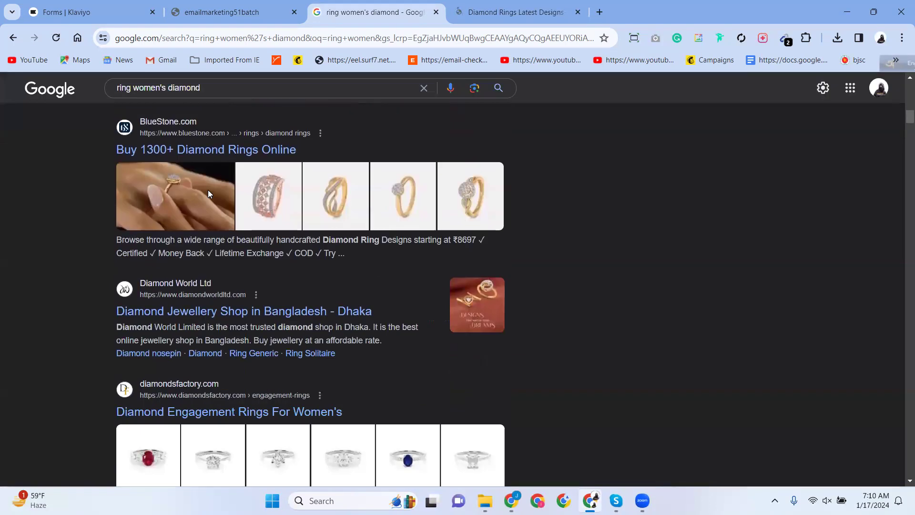
{"action": "scroll", "coordinate": [208, 191], "scroll_direction": "up", "scroll_amount": 6}
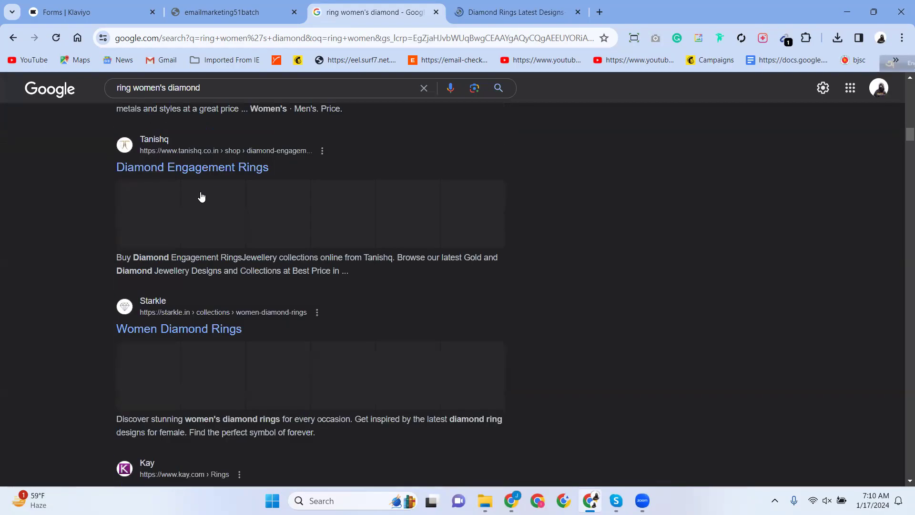
{"action": "left_click", "coordinate": [517, 12]}
{"action": "scroll", "coordinate": [405, 286], "scroll_direction": "down", "scroll_amount": 12}
{"action": "scroll", "coordinate": [400, 281], "scroll_direction": "down", "scroll_amount": 3}
{"action": "scroll", "coordinate": [400, 281], "scroll_direction": "up", "scroll_amount": 15}
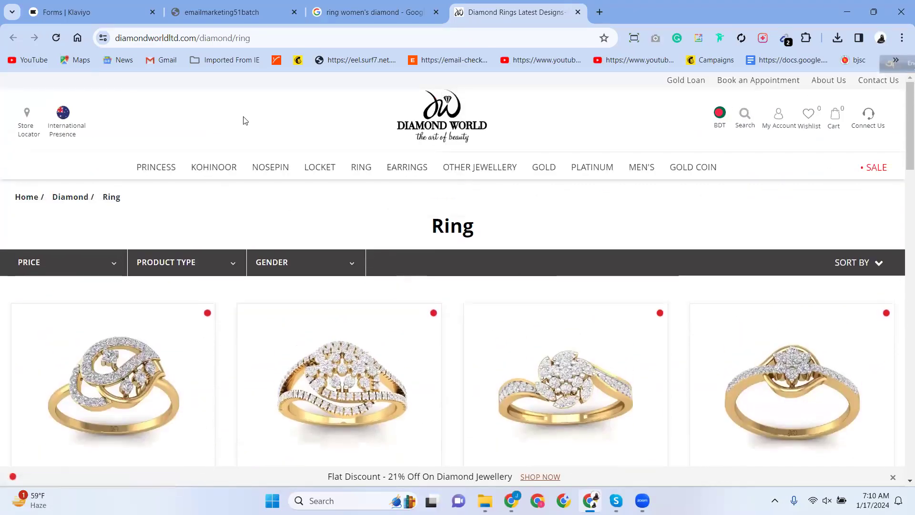
Copy the Diamond World page address and bring up the Zoom meeting windows.
{"action": "left_click", "coordinate": [177, 38]}
{"action": "right_click", "coordinate": [176, 39]}
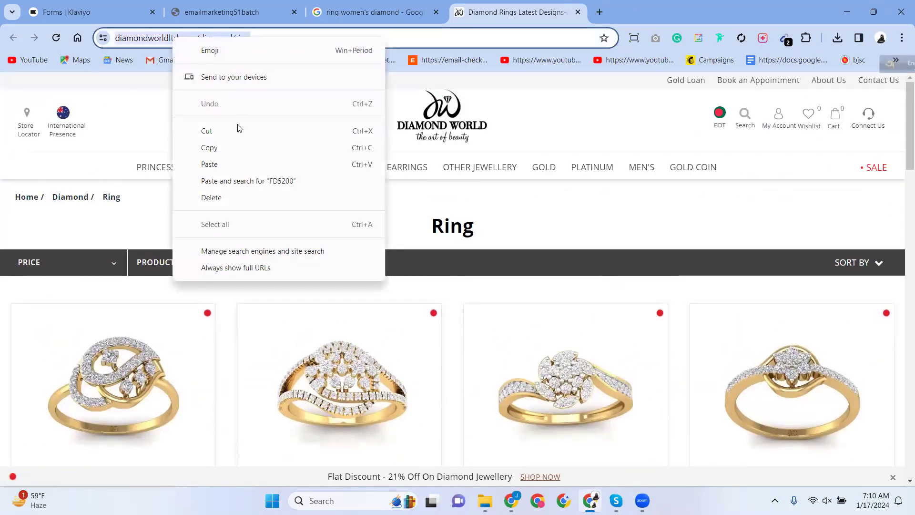
{"action": "left_click", "coordinate": [221, 149]}
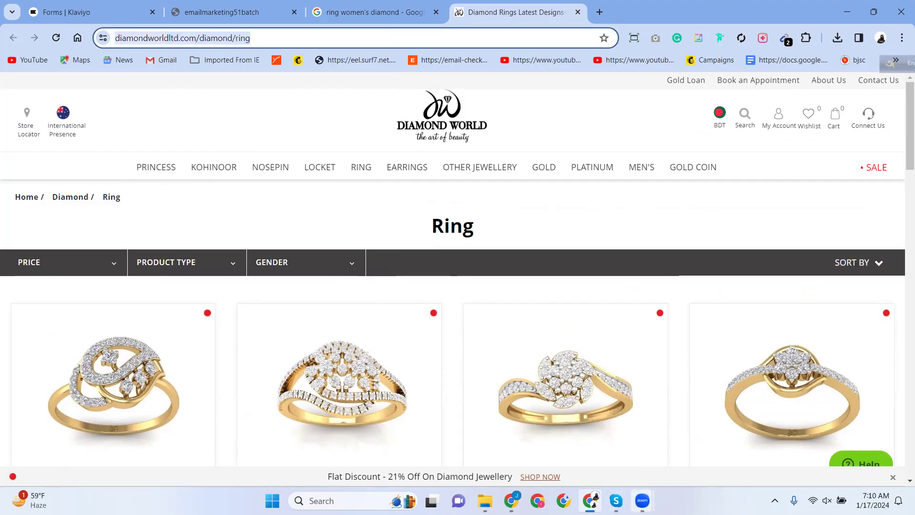
{"action": "left_click", "coordinate": [642, 500]}
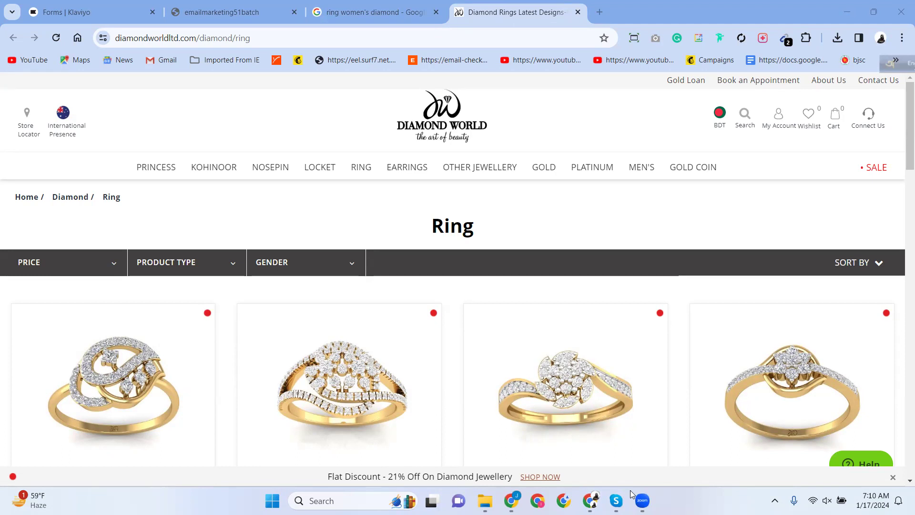
Browse the diamond ring listings, then return to the Klaviyo sign-up forms tab.
{"action": "scroll", "coordinate": [176, 349], "scroll_direction": "down", "scroll_amount": 10}
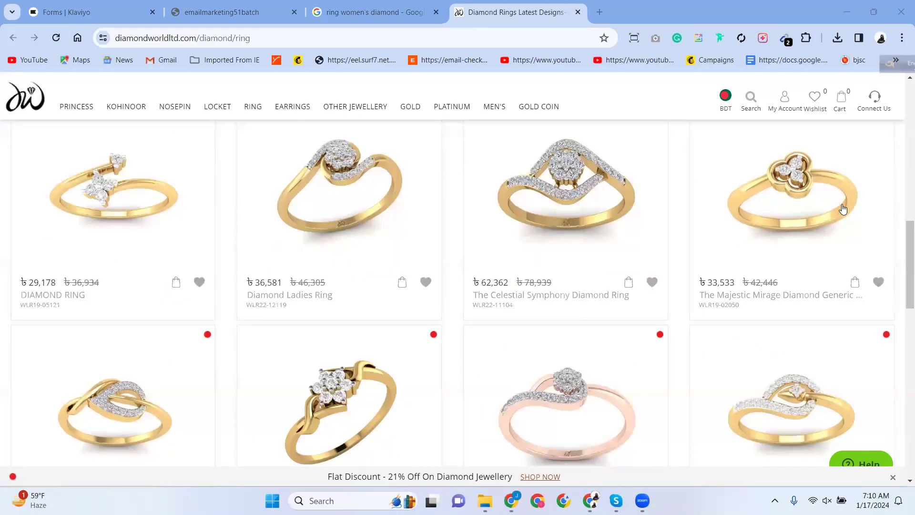
{"action": "scroll", "coordinate": [67, 305], "scroll_direction": "down", "scroll_amount": 5}
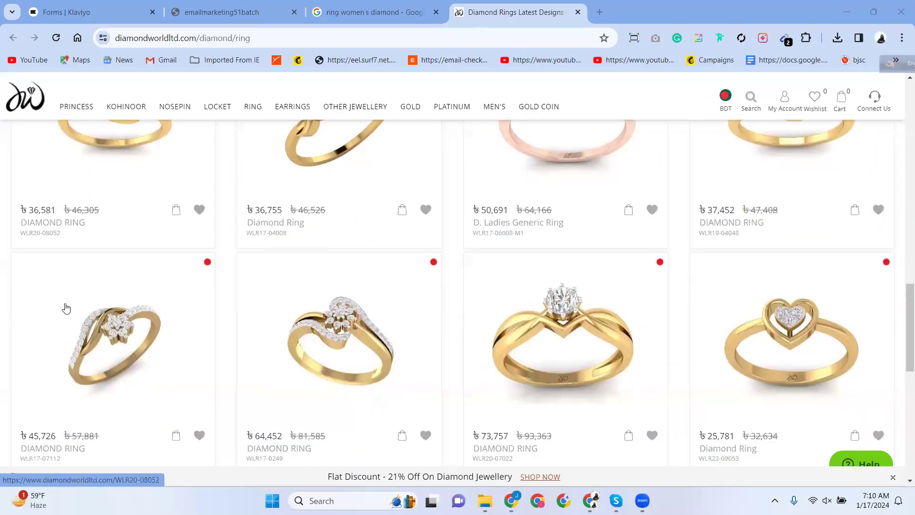
{"action": "scroll", "coordinate": [103, 179], "scroll_direction": "up", "scroll_amount": 1}
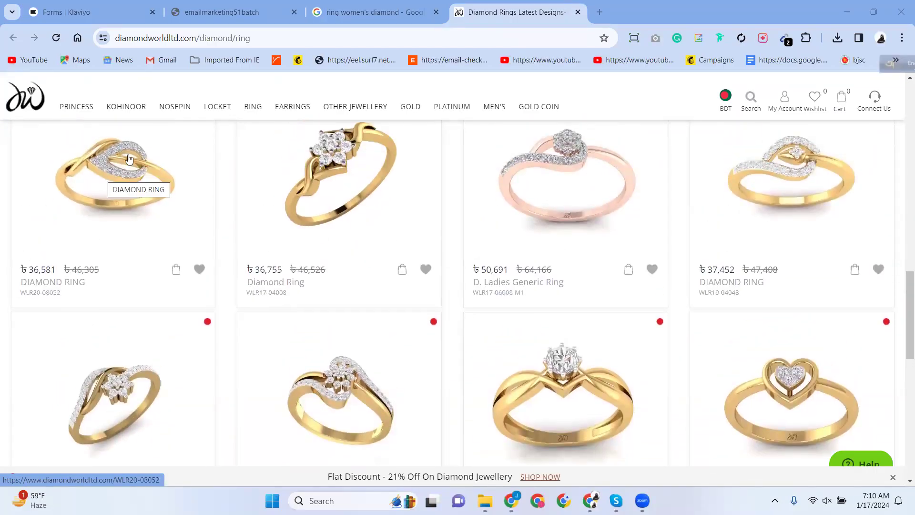
{"action": "left_click", "coordinate": [110, 9]}
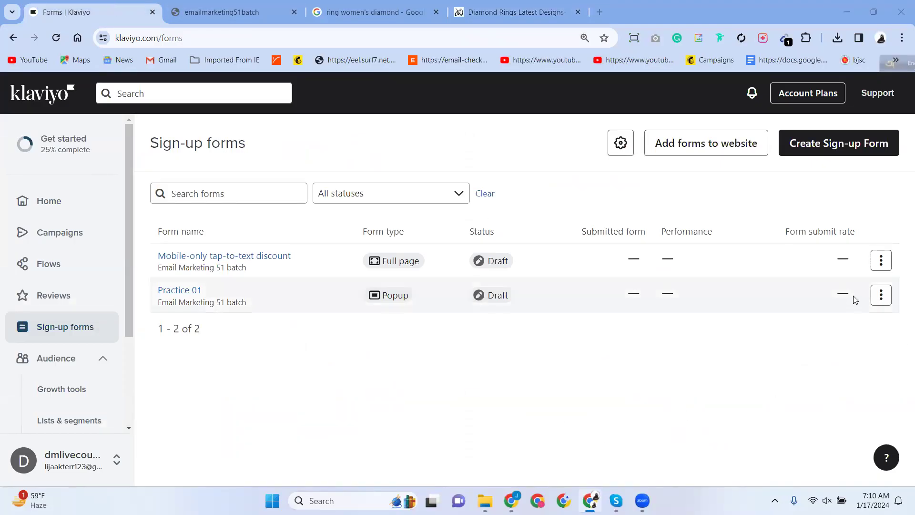
Delete the Mobile-only tap-to-text discount form and confirm.
{"action": "left_click", "coordinate": [881, 261]}
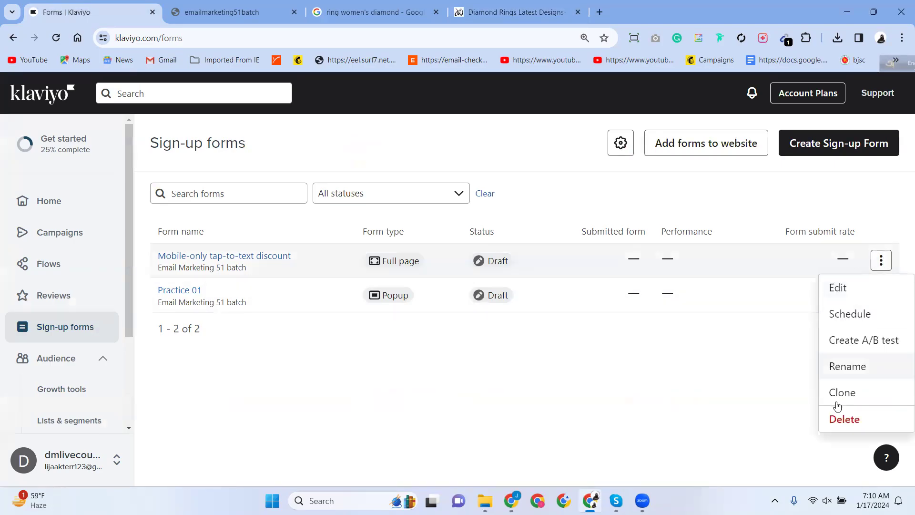
{"action": "left_click", "coordinate": [844, 419]}
{"action": "left_click", "coordinate": [599, 249]}
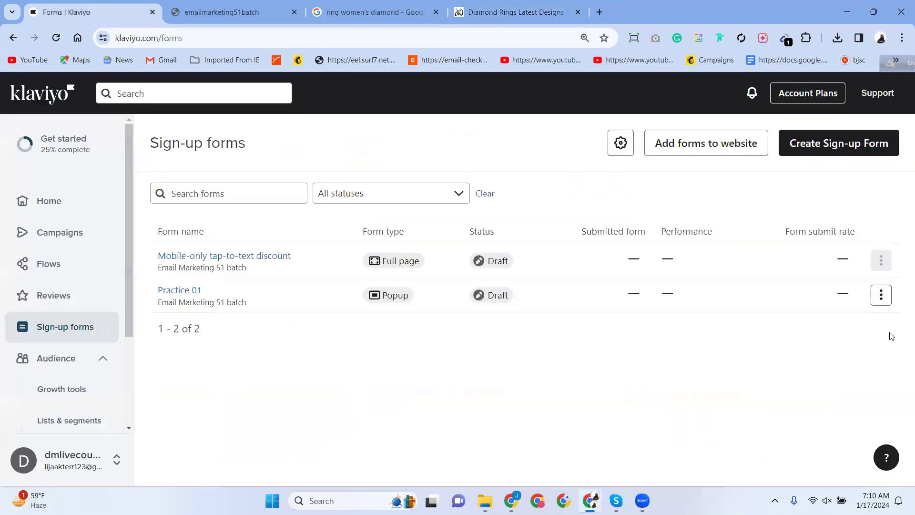
Open the Practice 01 form's actions menu and run through its Delete confirmation.
{"action": "left_click", "coordinate": [881, 295]}
{"action": "left_click", "coordinate": [840, 431]}
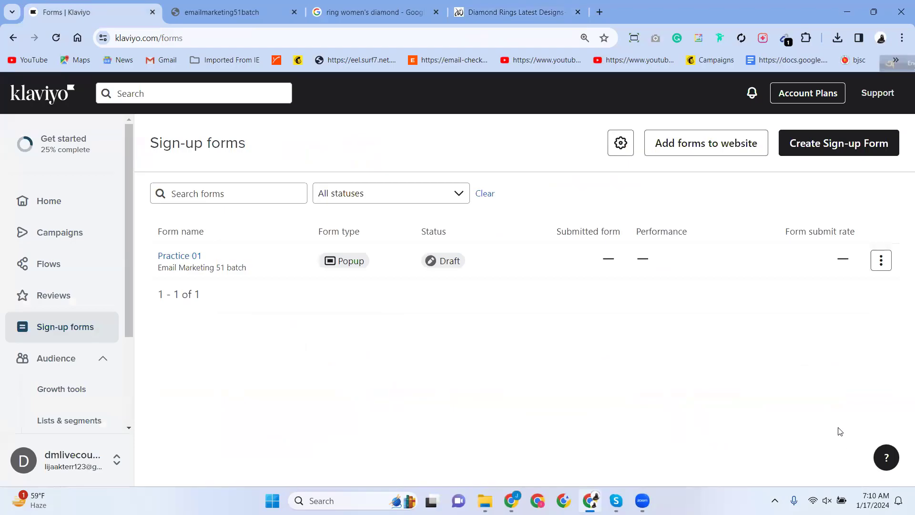
{"action": "left_click", "coordinate": [881, 261]}
{"action": "left_click", "coordinate": [844, 418]}
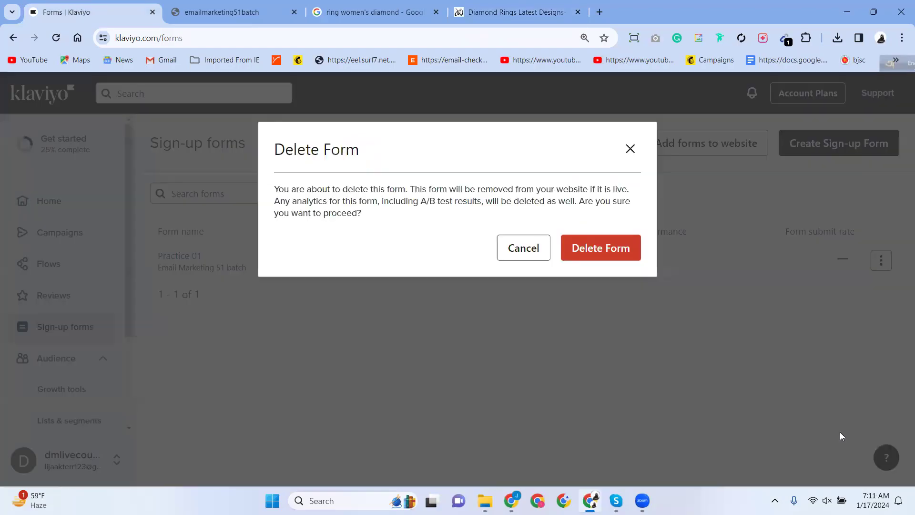
{"action": "left_click", "coordinate": [634, 249]}
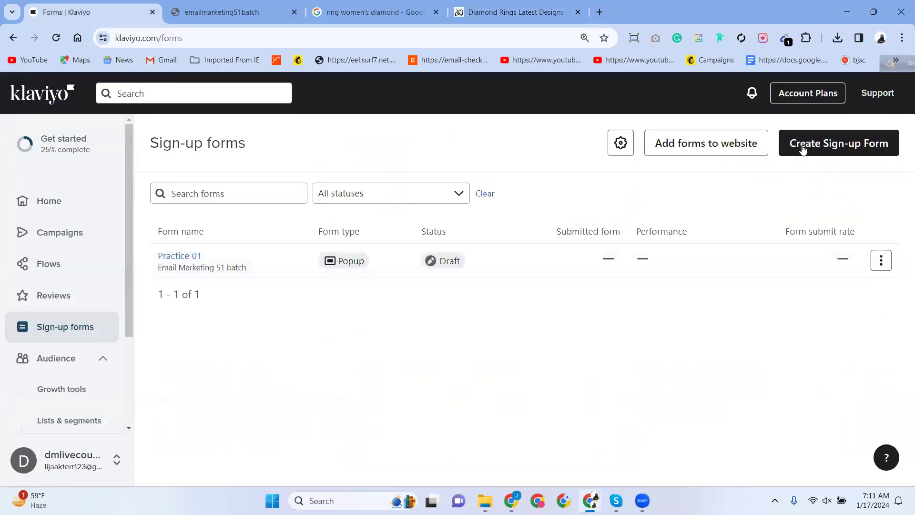
Start a new sign-up form and scroll the templates down to In the club and New product drop.
{"action": "left_click", "coordinate": [853, 147]}
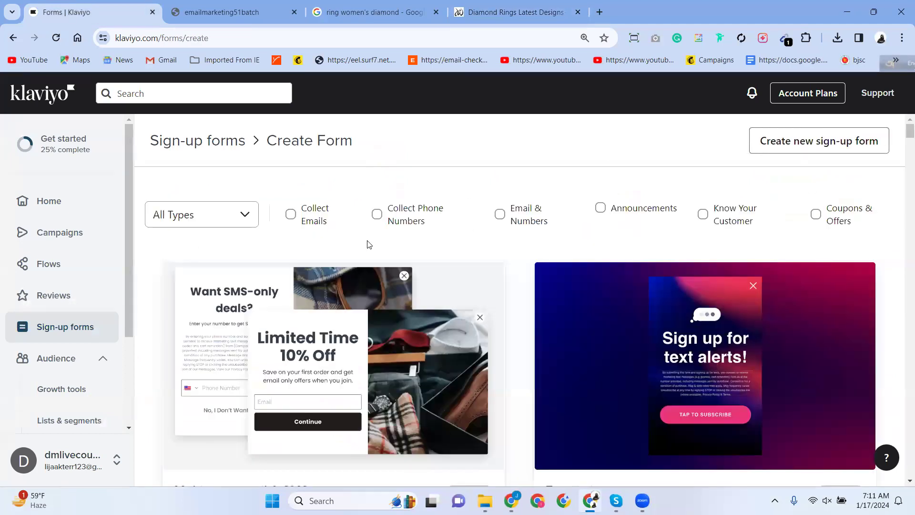
{"action": "scroll", "coordinate": [370, 245], "scroll_direction": "down", "scroll_amount": 5}
{"action": "scroll", "coordinate": [376, 247], "scroll_direction": "up", "scroll_amount": 3}
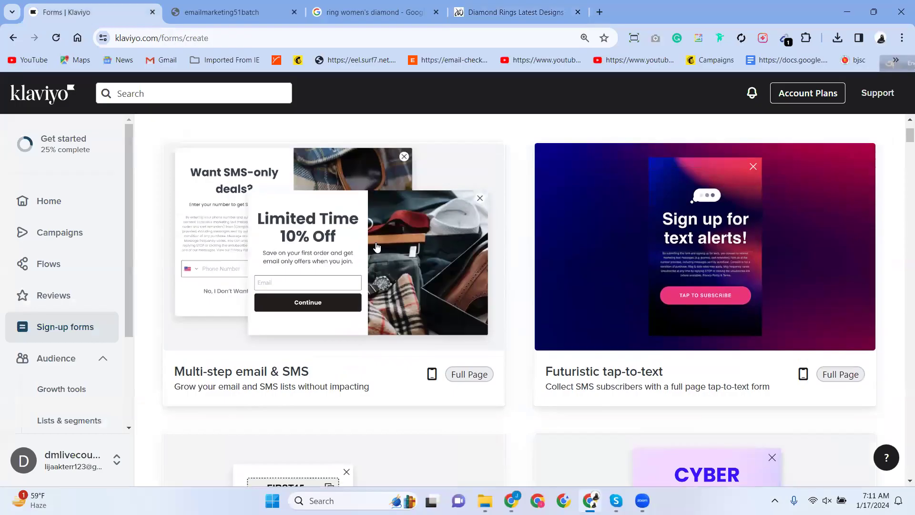
{"action": "scroll", "coordinate": [377, 247], "scroll_direction": "down", "scroll_amount": 15}
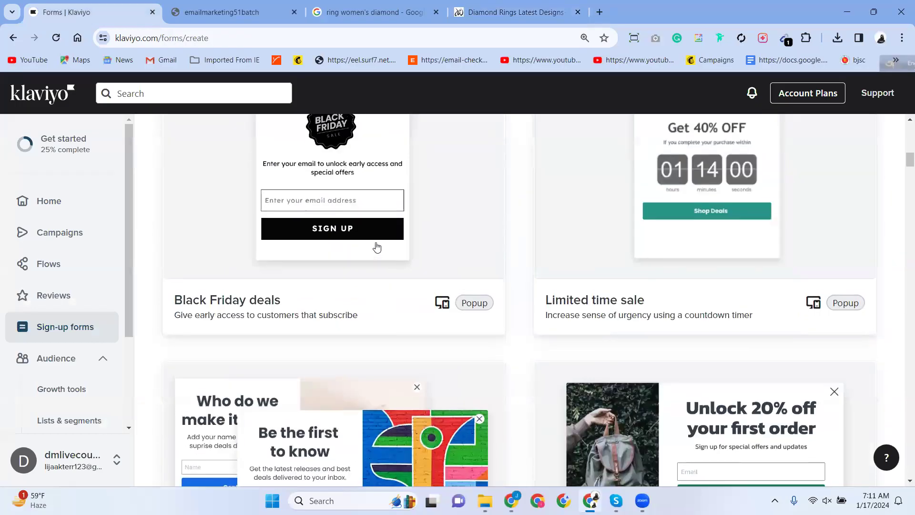
{"action": "scroll", "coordinate": [377, 246], "scroll_direction": "up", "scroll_amount": 6}
{"action": "scroll", "coordinate": [376, 247], "scroll_direction": "down", "scroll_amount": 7}
{"action": "scroll", "coordinate": [376, 247], "scroll_direction": "up", "scroll_amount": 2}
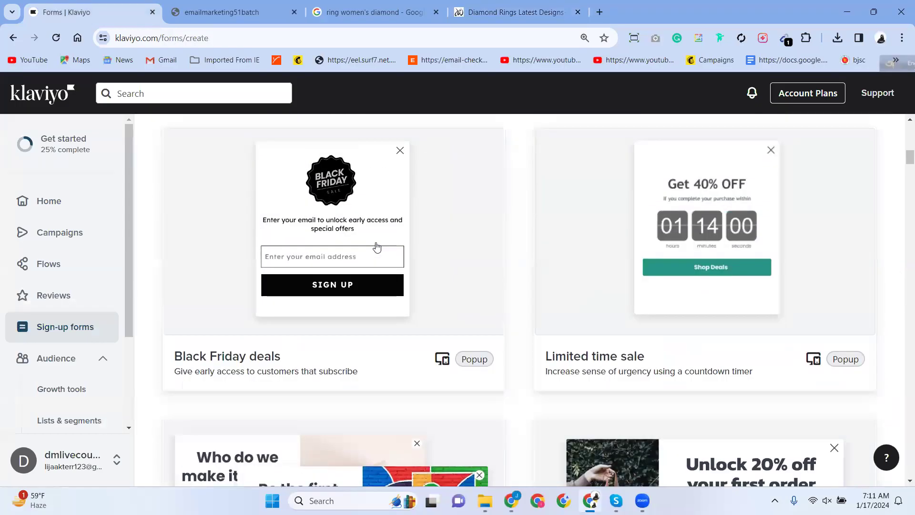
{"action": "scroll", "coordinate": [377, 247], "scroll_direction": "down", "scroll_amount": 20}
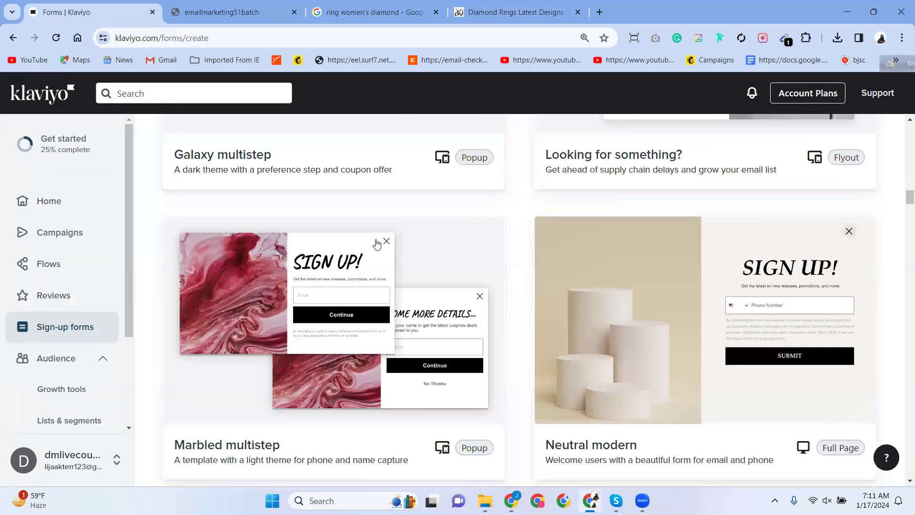
{"action": "scroll", "coordinate": [377, 244], "scroll_direction": "down", "scroll_amount": 5}
{"action": "scroll", "coordinate": [377, 243], "scroll_direction": "up", "scroll_amount": 3}
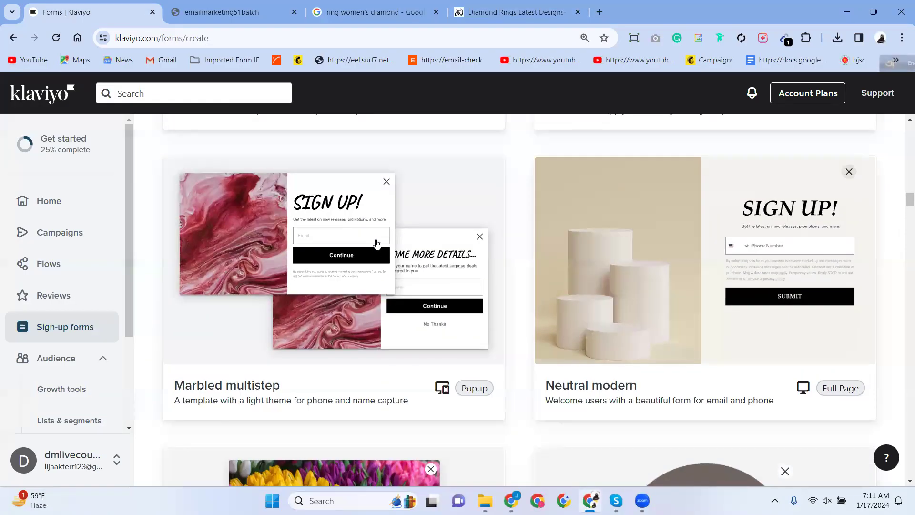
{"action": "scroll", "coordinate": [377, 244], "scroll_direction": "down", "scroll_amount": 5}
{"action": "scroll", "coordinate": [376, 244], "scroll_direction": "up", "scroll_amount": 5}
{"action": "scroll", "coordinate": [377, 244], "scroll_direction": "down", "scroll_amount": 5}
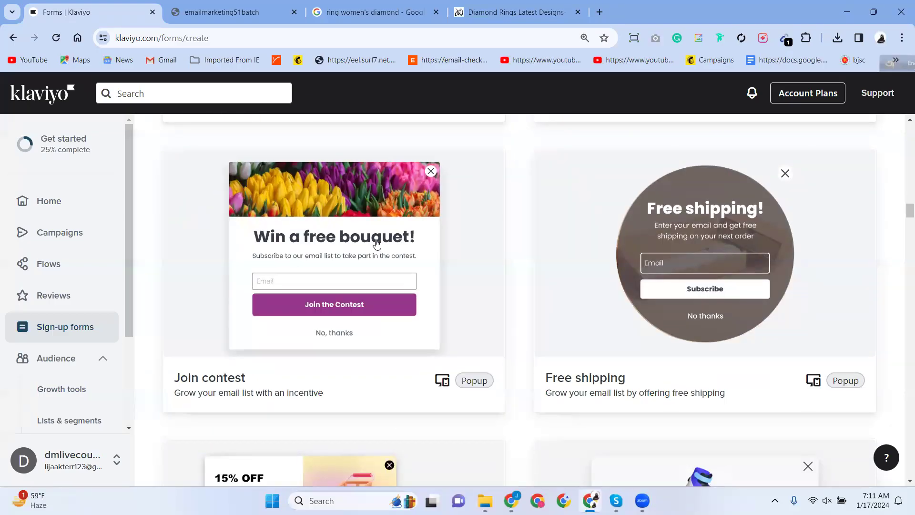
{"action": "scroll", "coordinate": [376, 244], "scroll_direction": "down", "scroll_amount": 5}
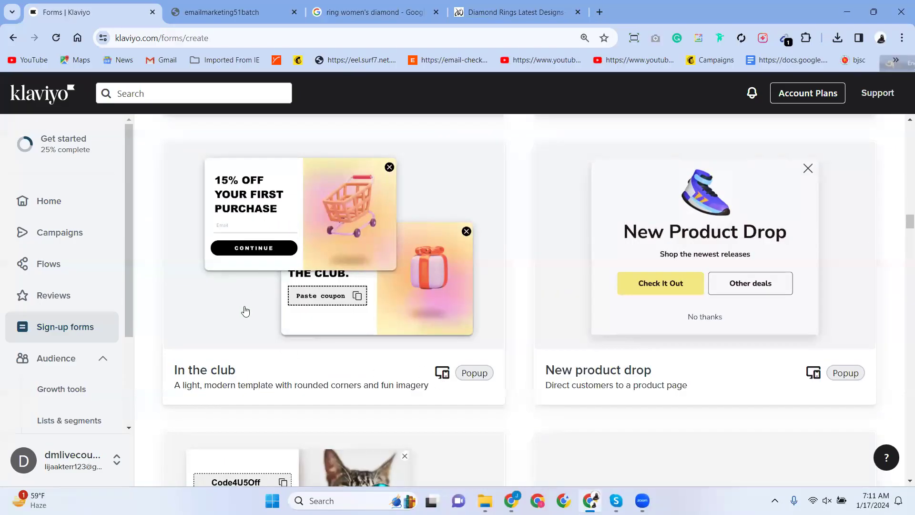
{"action": "scroll", "coordinate": [244, 310], "scroll_direction": "up", "scroll_amount": 3}
{"action": "scroll", "coordinate": [245, 310], "scroll_direction": "down", "scroll_amount": 1}
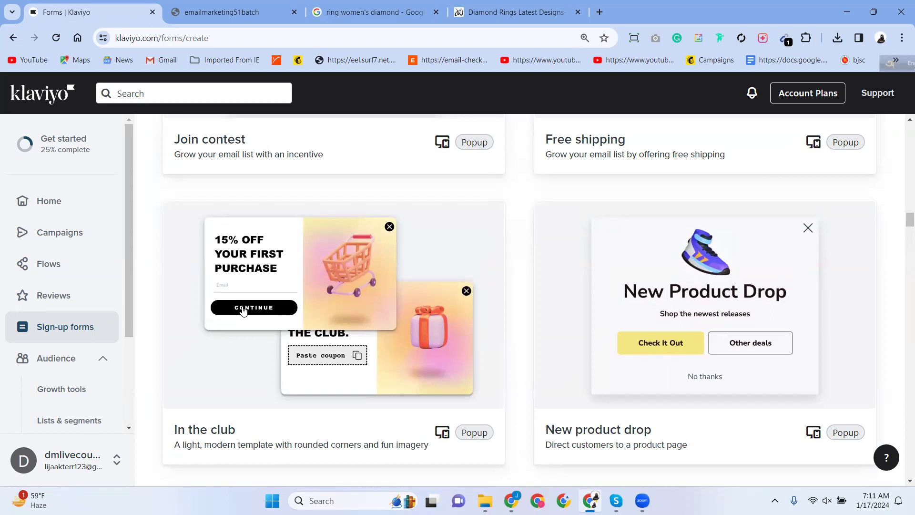
Capture the In the club preview with Lightshot and save it as Screenshot_3 on the Desktop.
{"action": "left_click", "coordinate": [775, 501]}
{"action": "left_click", "coordinate": [752, 463]}
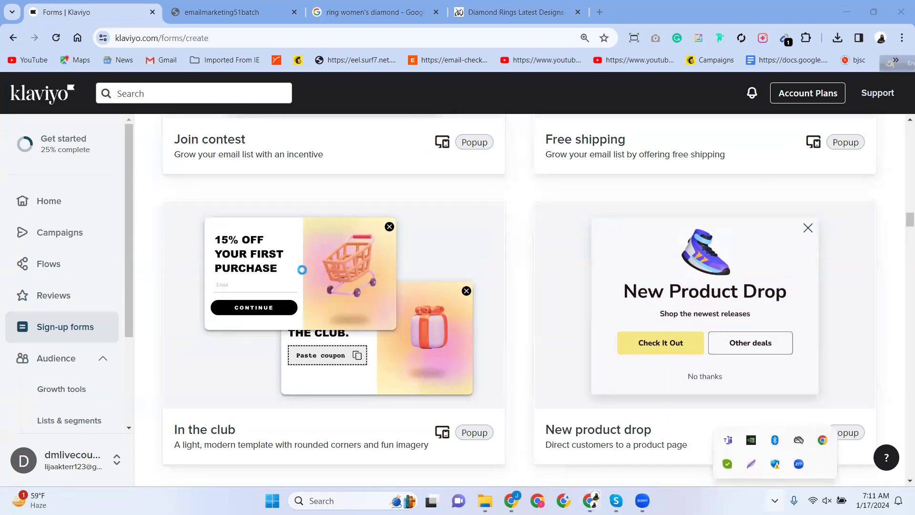
{"action": "left_click_drag", "start_coordinate": [144, 187], "coordinate": [522, 424]}
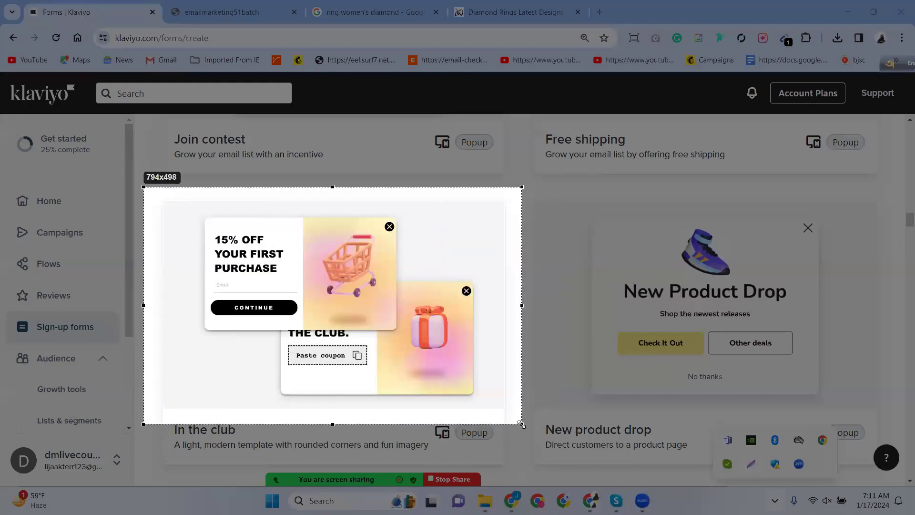
{"action": "key", "text": "ctrl+s"}
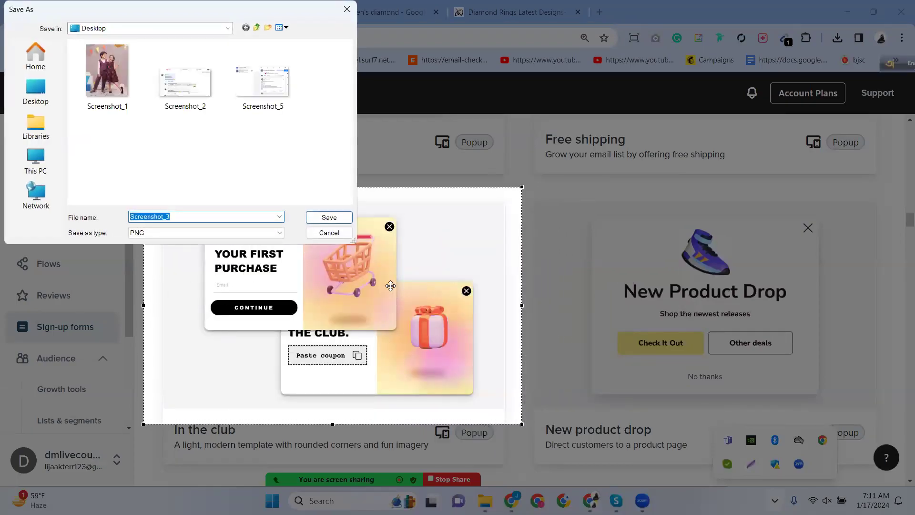
{"action": "left_click", "coordinate": [329, 218]}
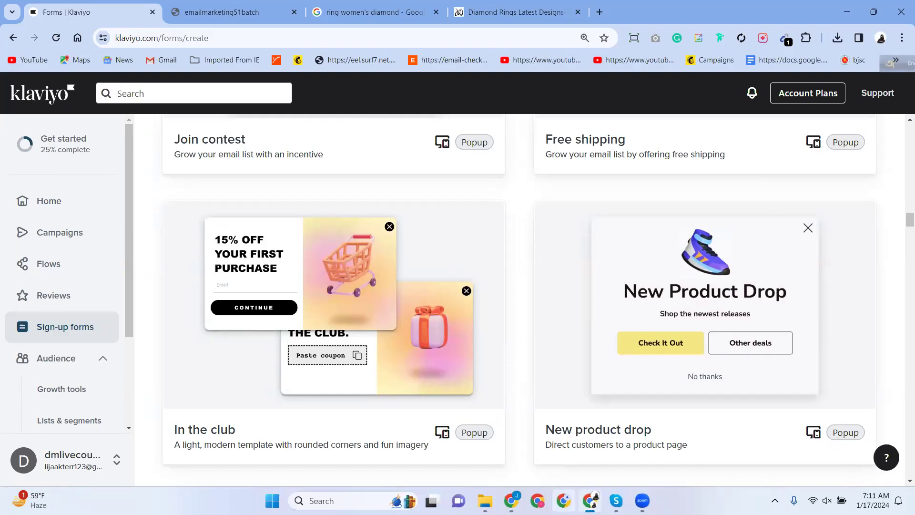
{"action": "mouse_move", "coordinate": [643, 500]}
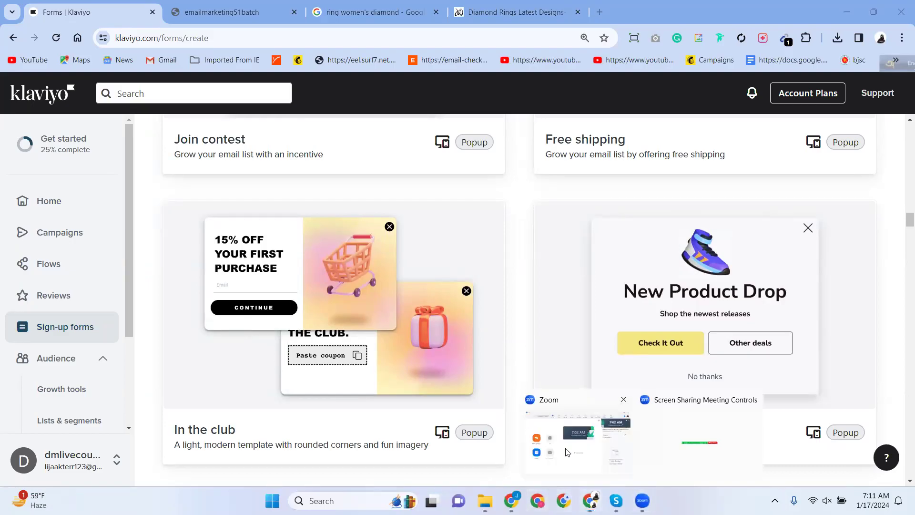
{"action": "left_click", "coordinate": [545, 473]}
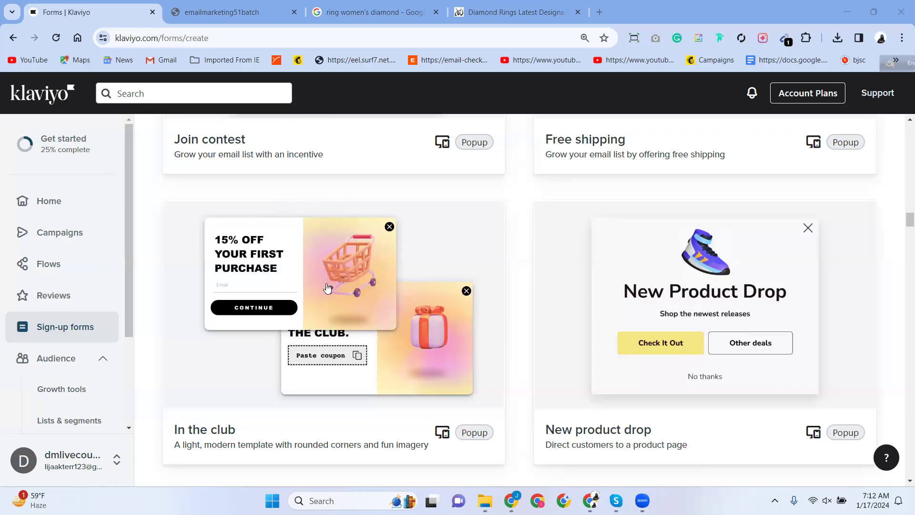
Create a popup from the In the club template using the Email Marketing 51 batch and SMS Subscribers lists.
{"action": "left_click", "coordinate": [317, 259]}
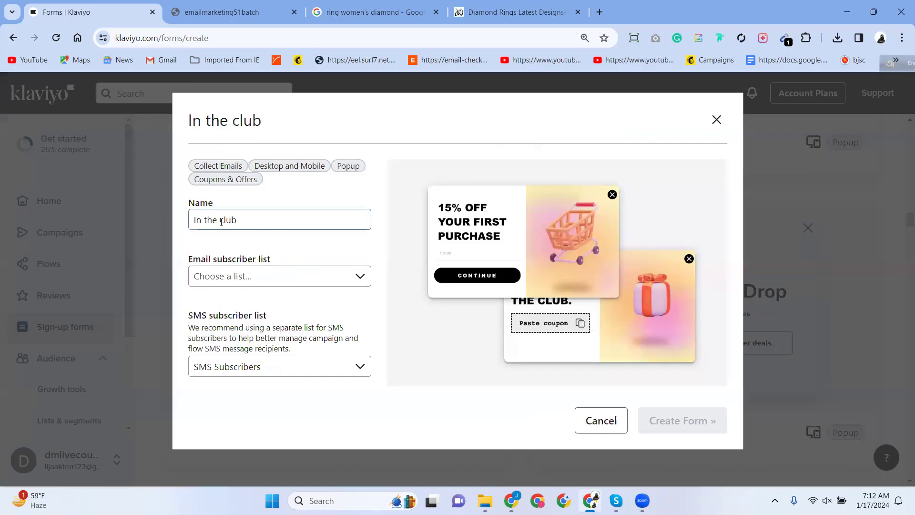
{"action": "left_click", "coordinate": [216, 278]}
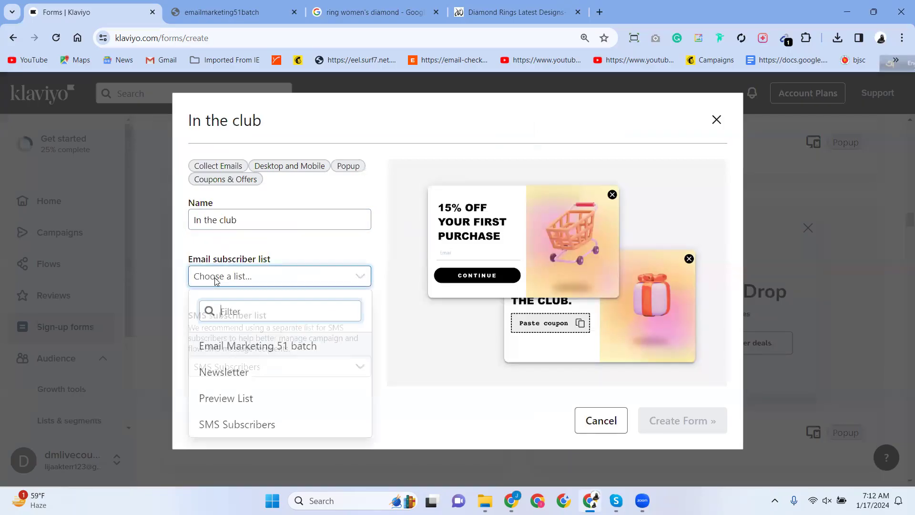
{"action": "left_click", "coordinate": [228, 346]}
{"action": "left_click", "coordinate": [224, 367]}
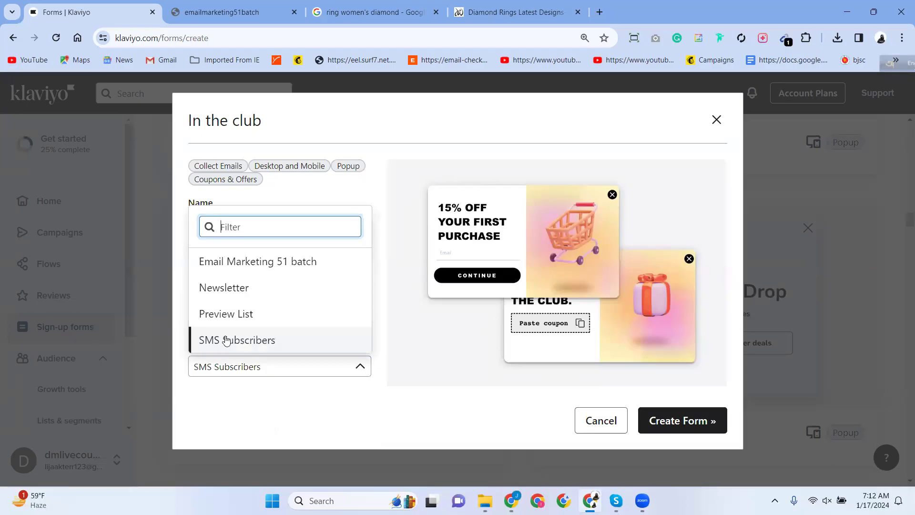
{"action": "left_click", "coordinate": [227, 342]}
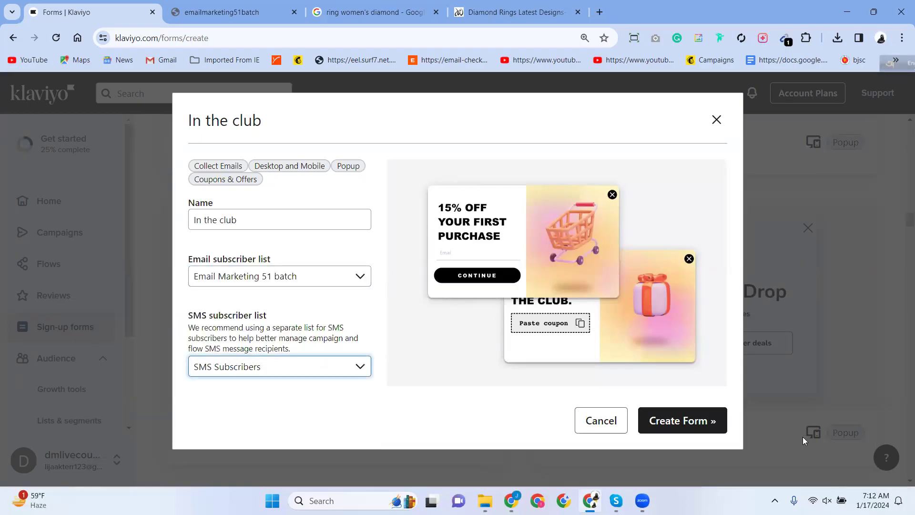
{"action": "left_click", "coordinate": [677, 424]}
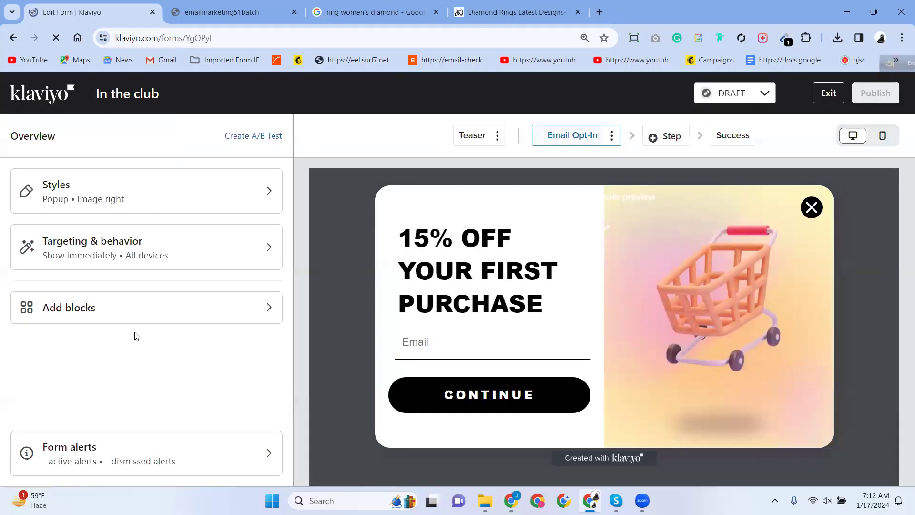
Check the headline and email blocks, then open the shopping-cart side image's settings.
{"action": "left_click", "coordinate": [439, 286]}
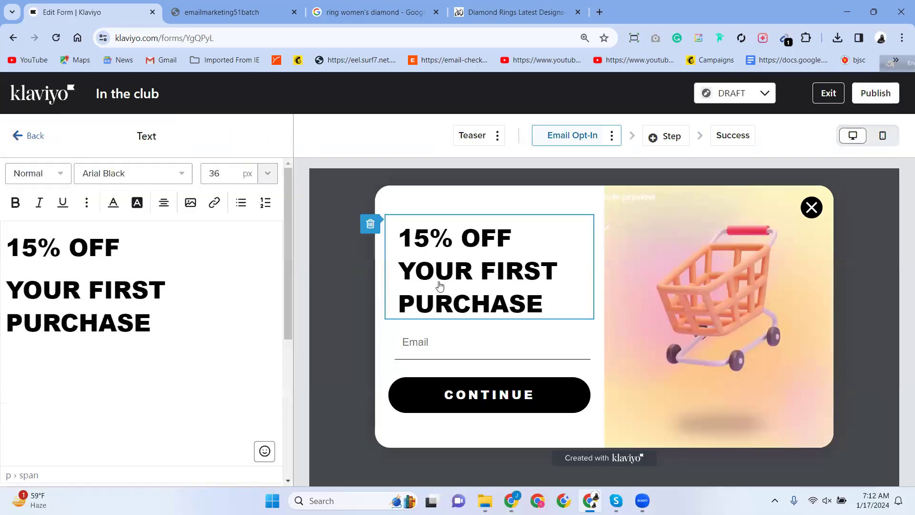
{"action": "scroll", "coordinate": [61, 264], "scroll_direction": "down", "scroll_amount": 5}
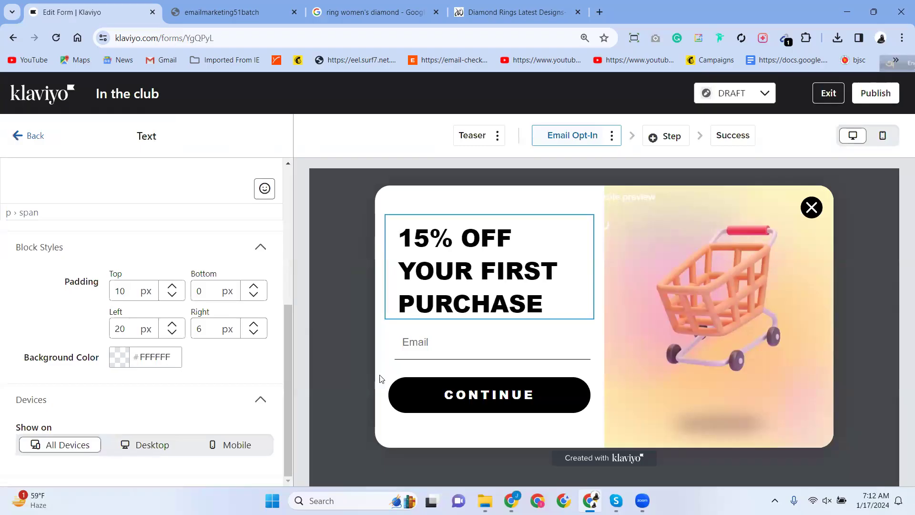
{"action": "left_click", "coordinate": [428, 353]}
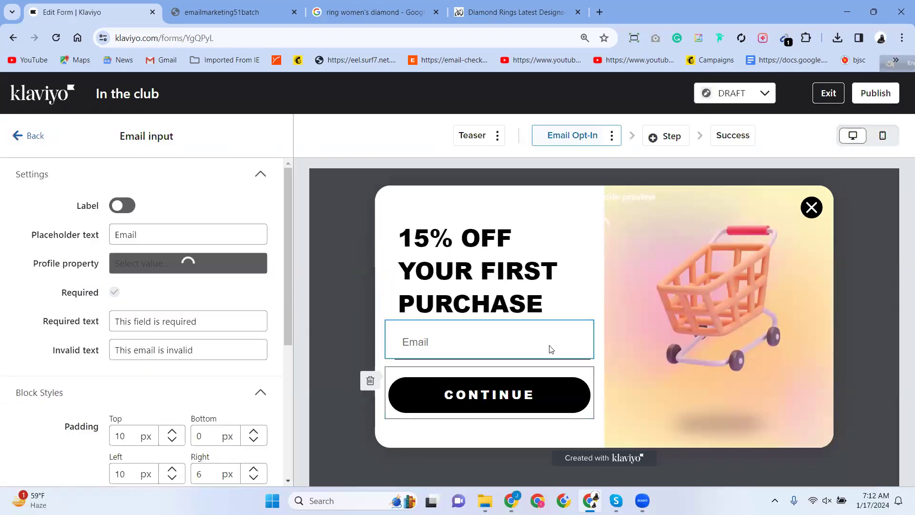
{"action": "left_click", "coordinate": [435, 246]}
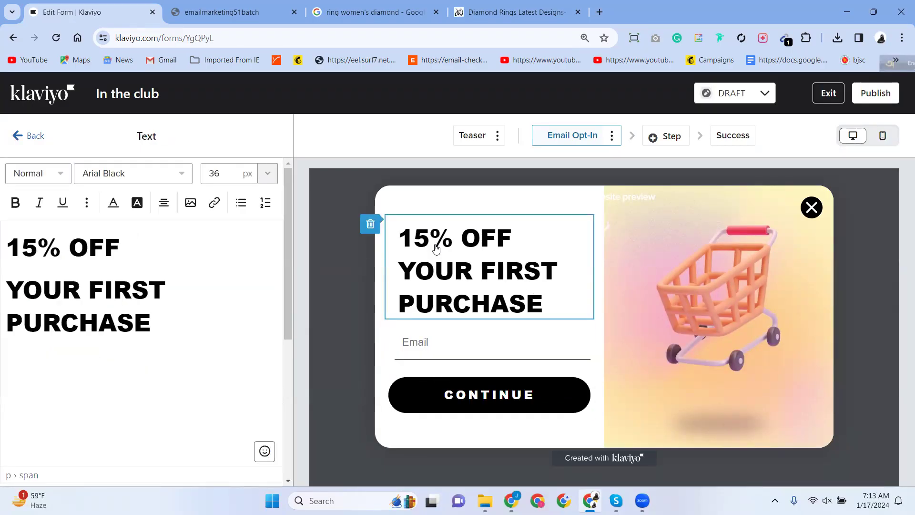
{"action": "left_click", "coordinate": [728, 283]}
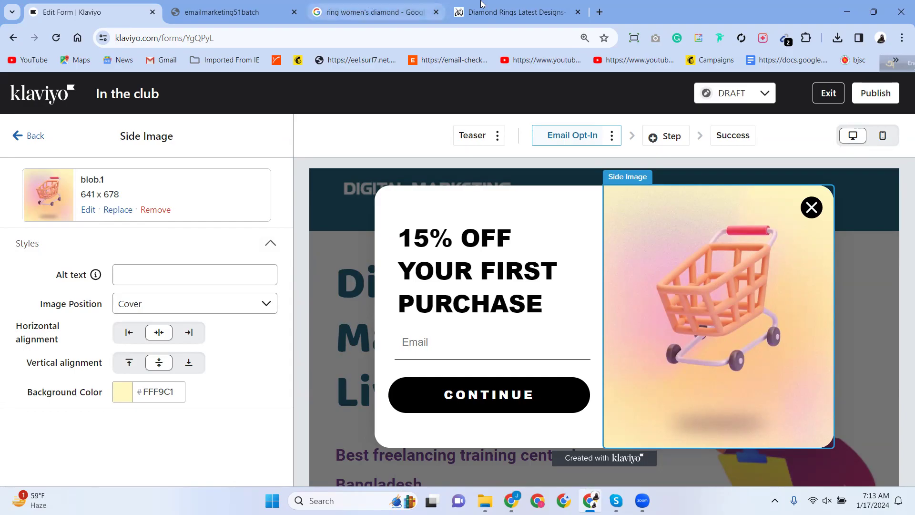
{"action": "left_click", "coordinate": [515, 4]}
Close the Google search results tab for women's diamond rings.
{"action": "scroll", "coordinate": [249, 264], "scroll_direction": "up", "scroll_amount": 10}
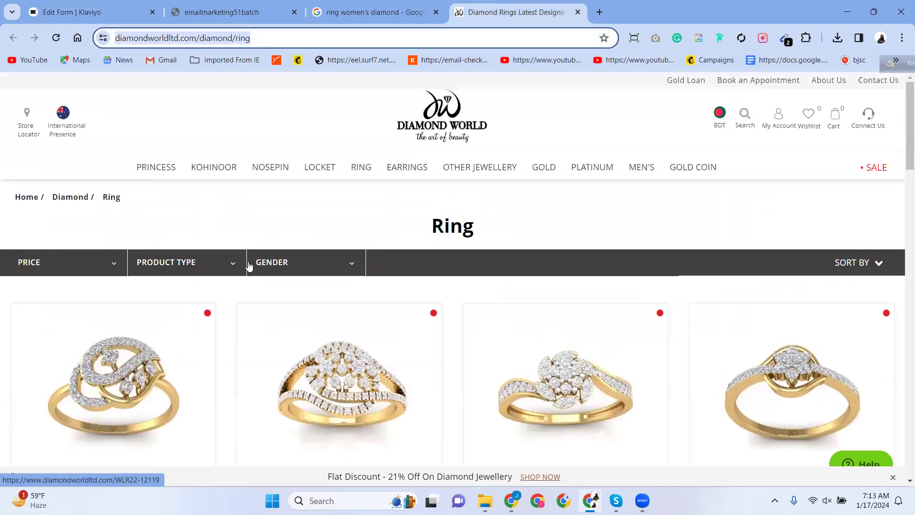
{"action": "scroll", "coordinate": [255, 310], "scroll_direction": "down", "scroll_amount": 15}
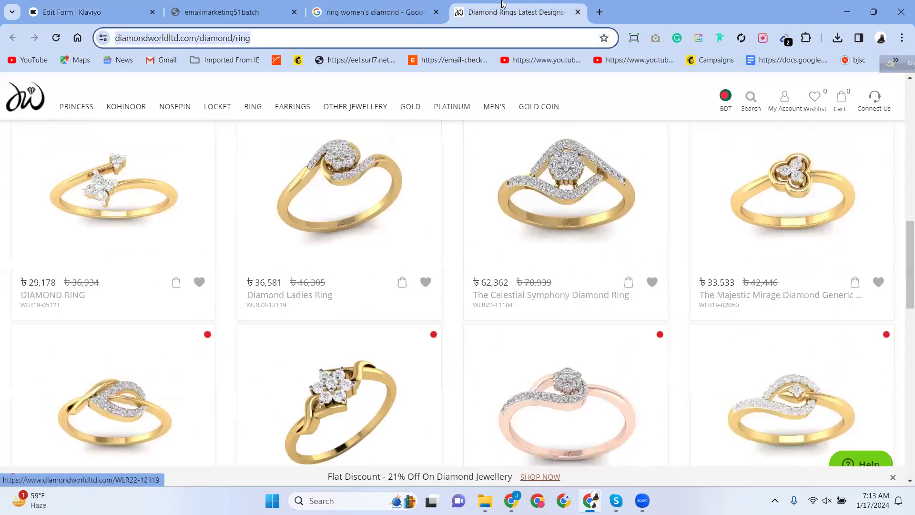
{"action": "mouse_move", "coordinate": [482, 102]}
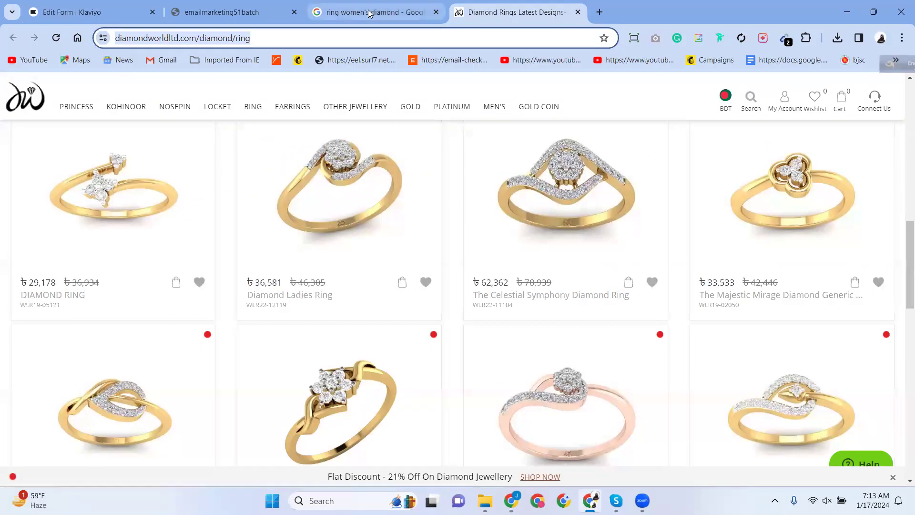
{"action": "left_click", "coordinate": [418, 18]}
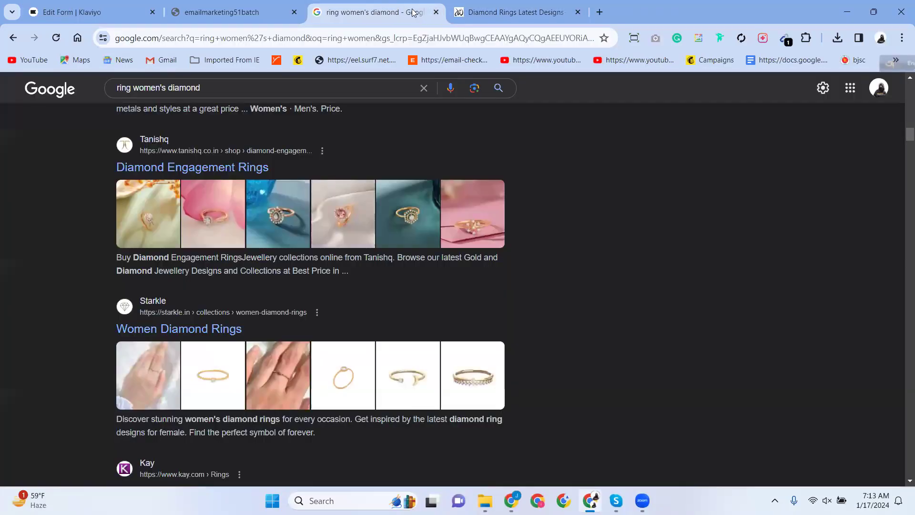
{"action": "left_click", "coordinate": [436, 12]}
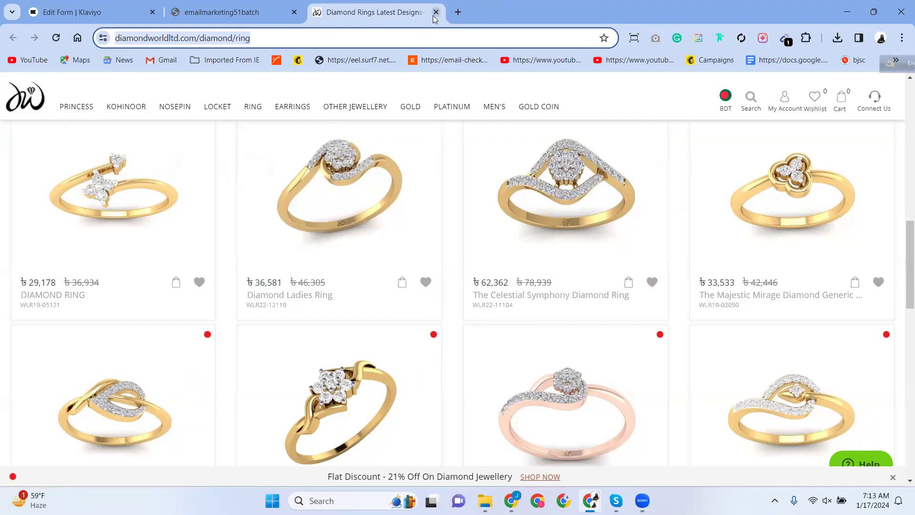
Start saving the Diamond Ladies Ring photo, then cancel that save.
{"action": "right_click", "coordinate": [301, 197]}
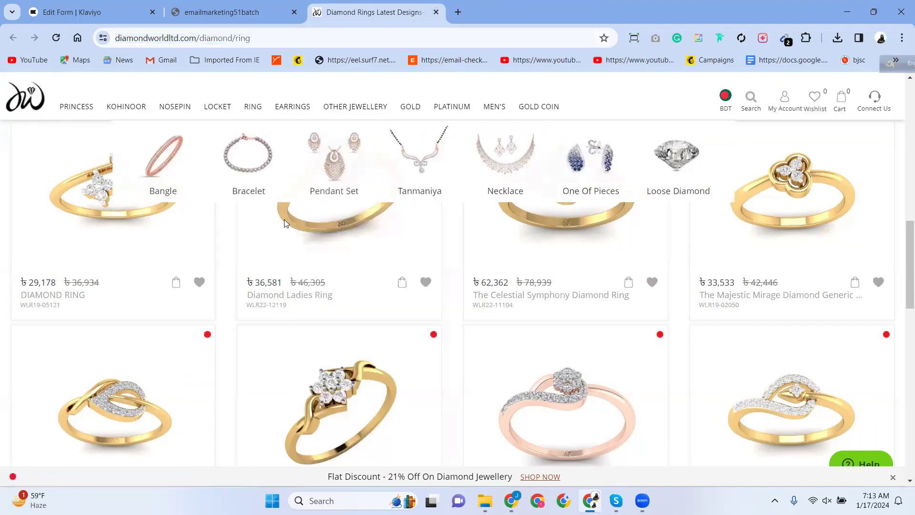
{"action": "right_click", "coordinate": [285, 220]}
{"action": "left_click", "coordinate": [323, 398]}
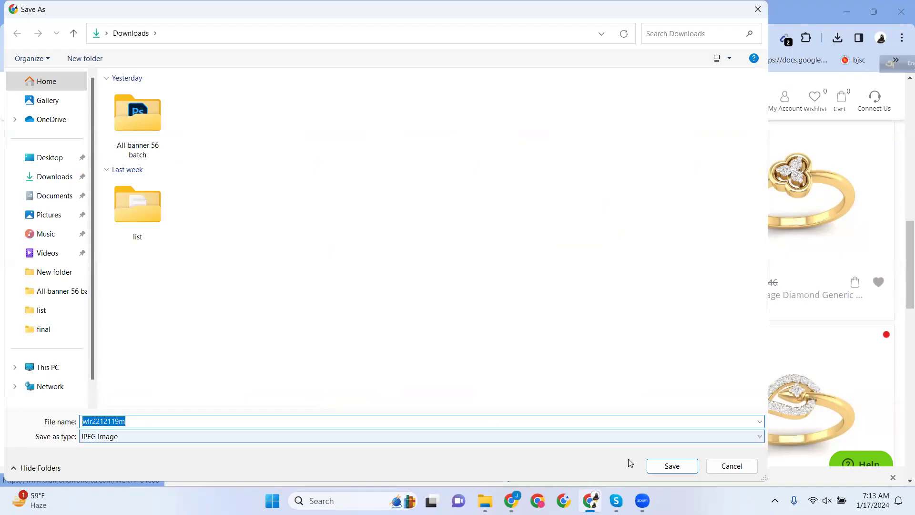
{"action": "left_click", "coordinate": [736, 470]}
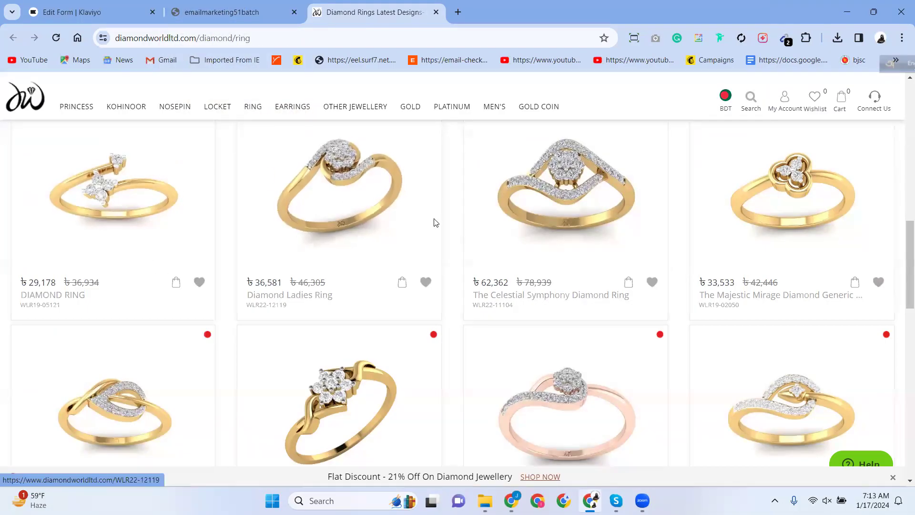
Save the Celestial Symphony ring photo to Downloads as wlr2211104m.jpeg and return to Klaviyo.
{"action": "right_click", "coordinate": [565, 174]}
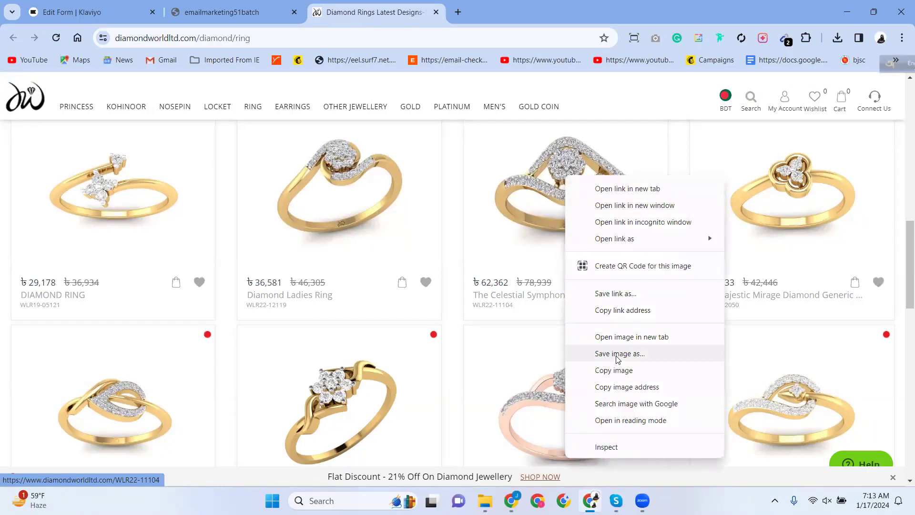
{"action": "left_click", "coordinate": [617, 353]}
{"action": "left_click", "coordinate": [673, 465]}
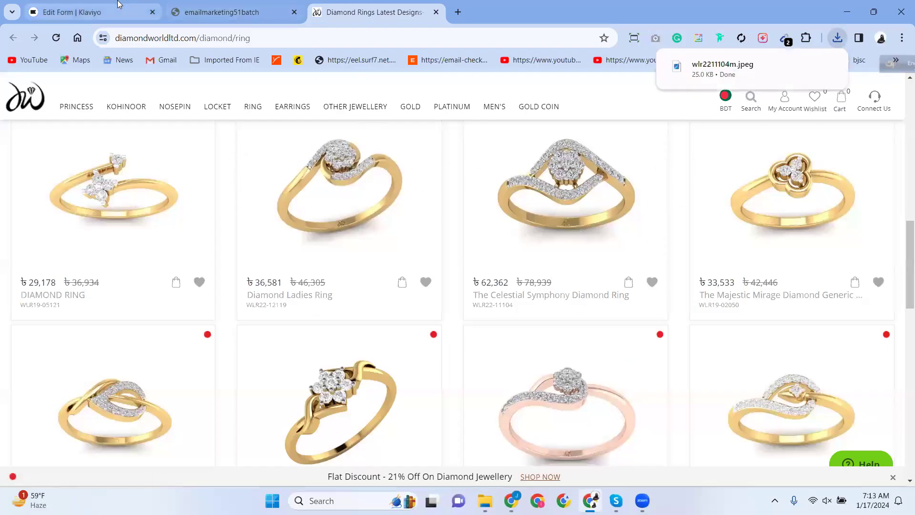
{"action": "left_click", "coordinate": [90, 12]}
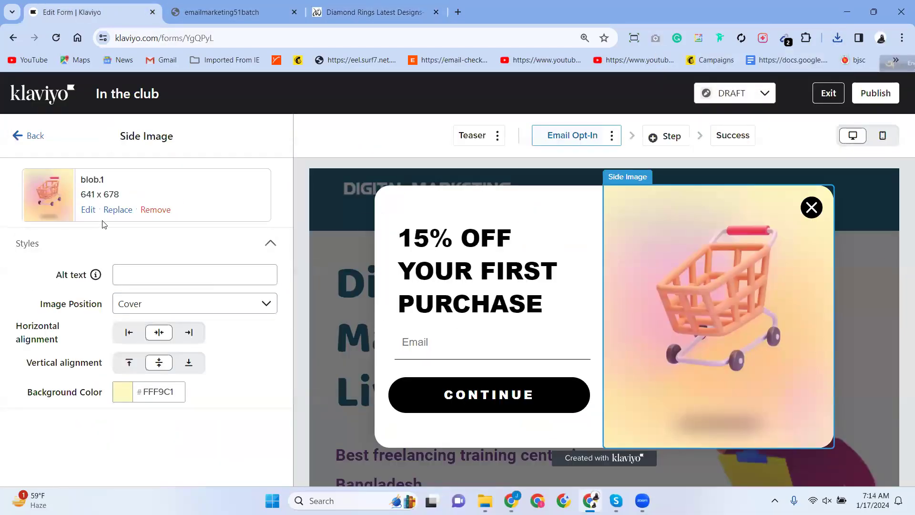
{"action": "left_click", "coordinate": [117, 210]}
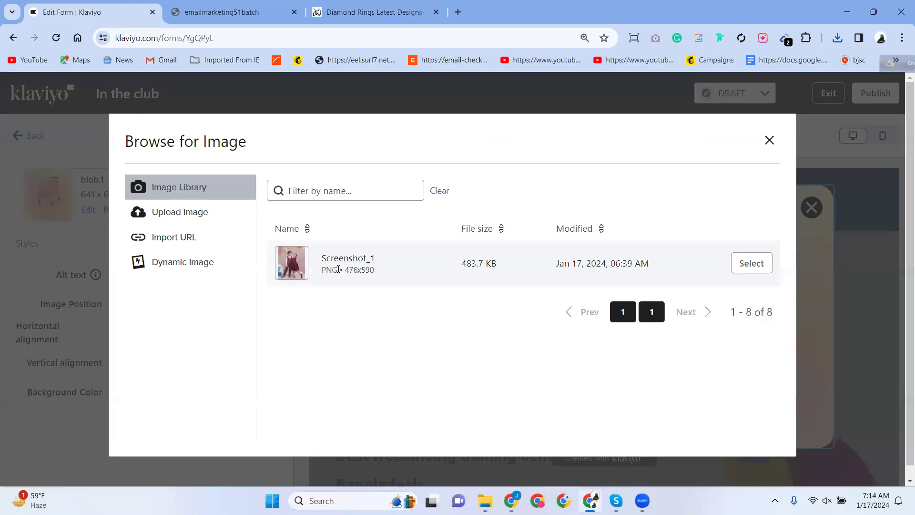
{"action": "left_click", "coordinate": [172, 217]}
{"action": "left_click", "coordinate": [494, 325]}
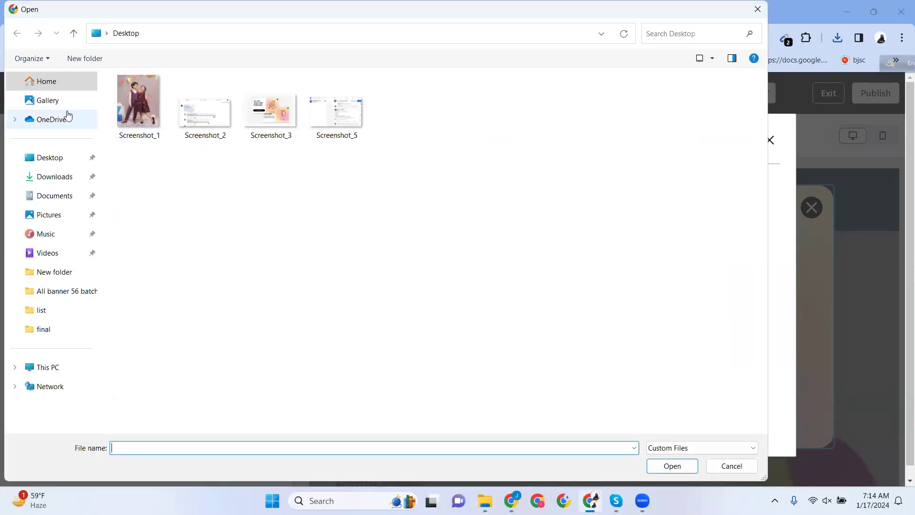
{"action": "left_click", "coordinate": [47, 177]}
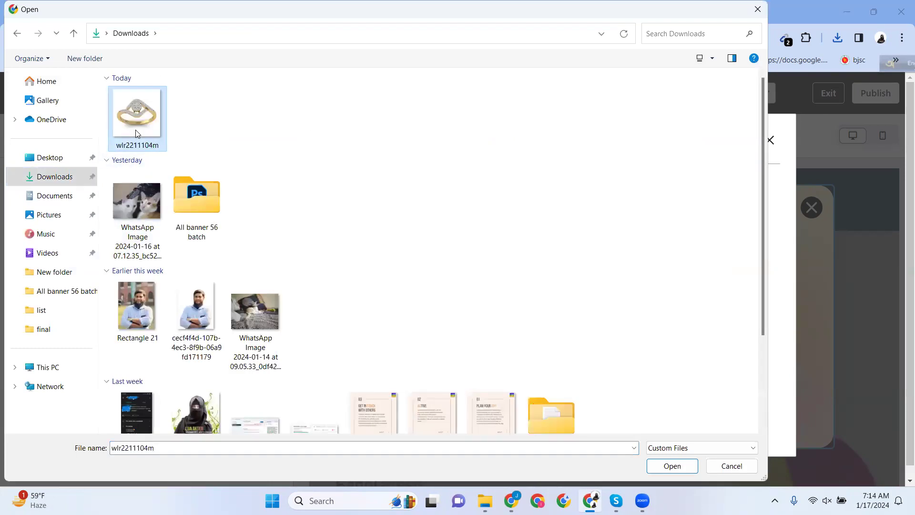
{"action": "double_click", "coordinate": [135, 130]}
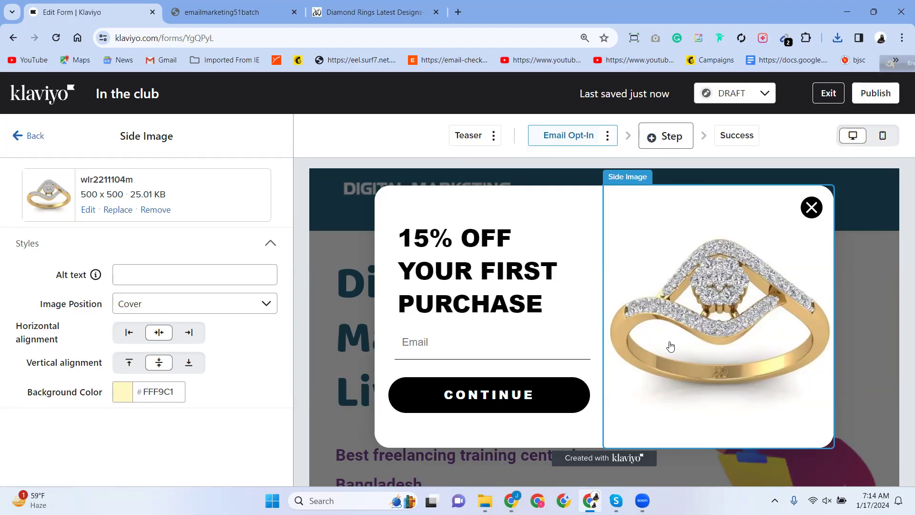
{"action": "left_click", "coordinate": [372, 12]}
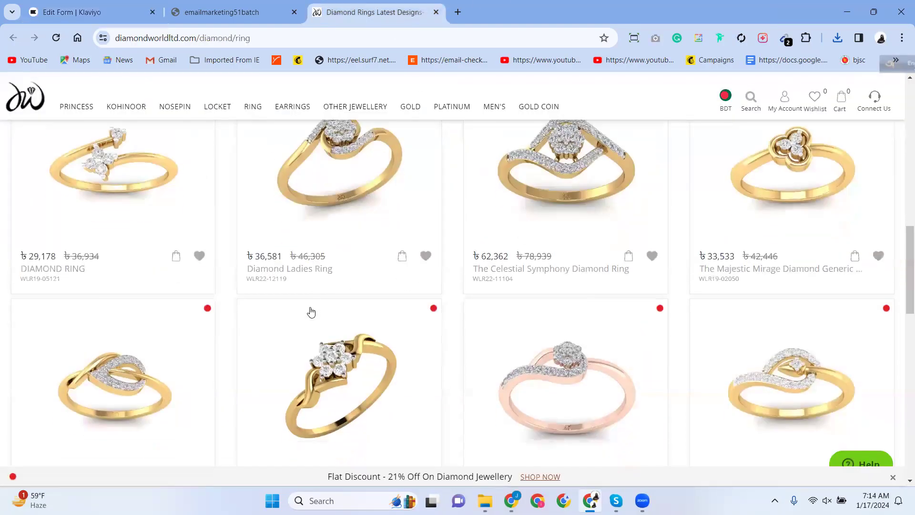
{"action": "scroll", "coordinate": [310, 311], "scroll_direction": "down", "scroll_amount": 3}
{"action": "scroll", "coordinate": [307, 311], "scroll_direction": "down", "scroll_amount": 4}
{"action": "scroll", "coordinate": [308, 310], "scroll_direction": "up", "scroll_amount": 9}
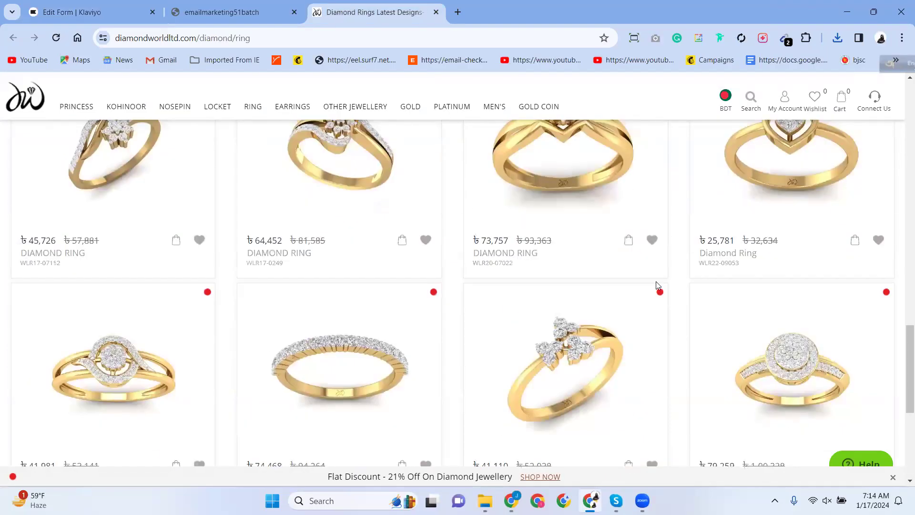
{"action": "left_click", "coordinate": [224, 12]}
{"action": "left_click", "coordinate": [127, 14]}
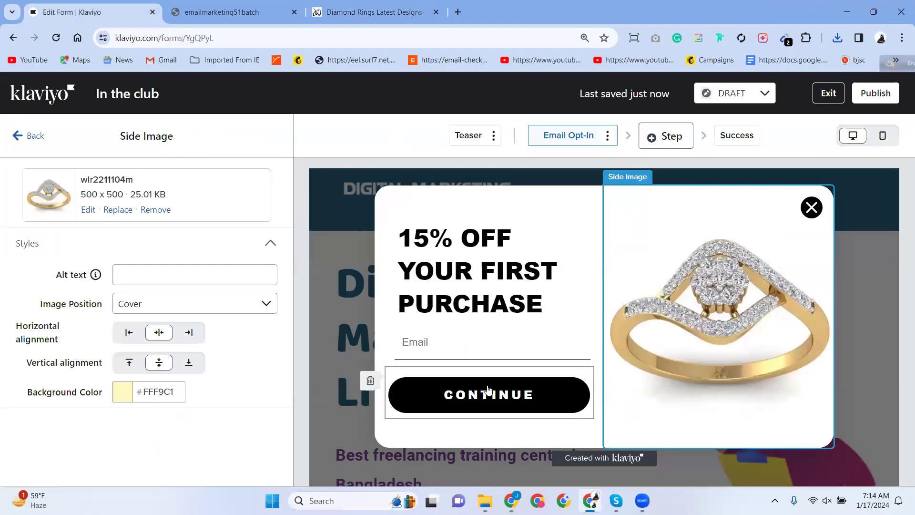
Color all of the 15% OFF YOUR FIRST PURCHASE heading text red (FD0D0D), then exit the editor.
{"action": "left_click", "coordinate": [406, 399]}
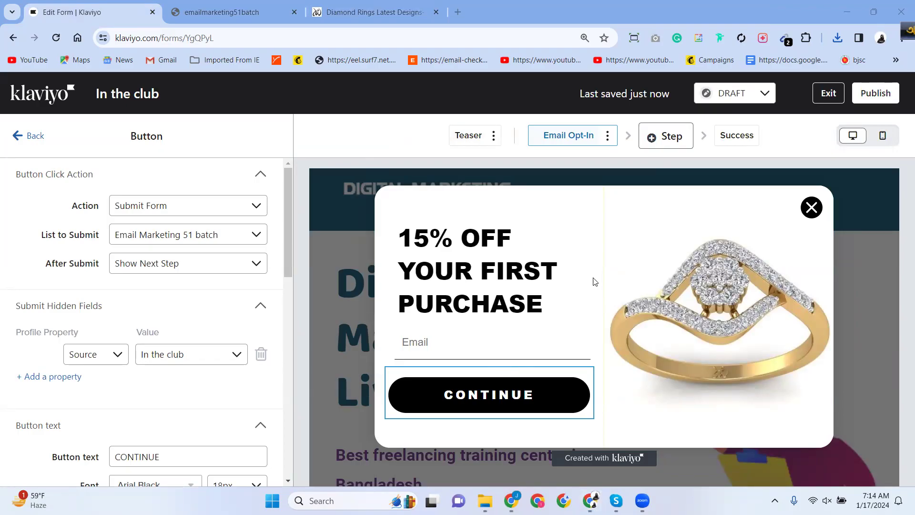
{"action": "left_click", "coordinate": [491, 287]}
{"action": "left_click_drag", "start_coordinate": [172, 322], "coordinate": [2, 238]}
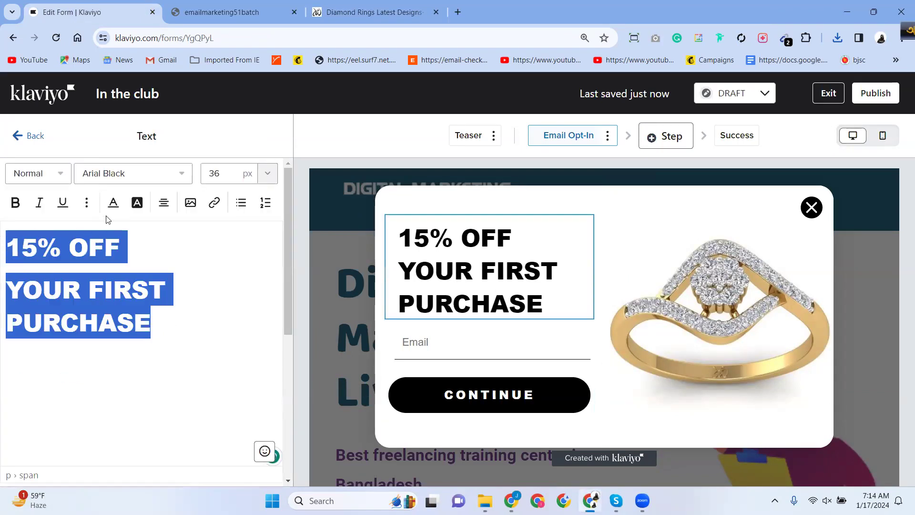
{"action": "left_click", "coordinate": [113, 203]}
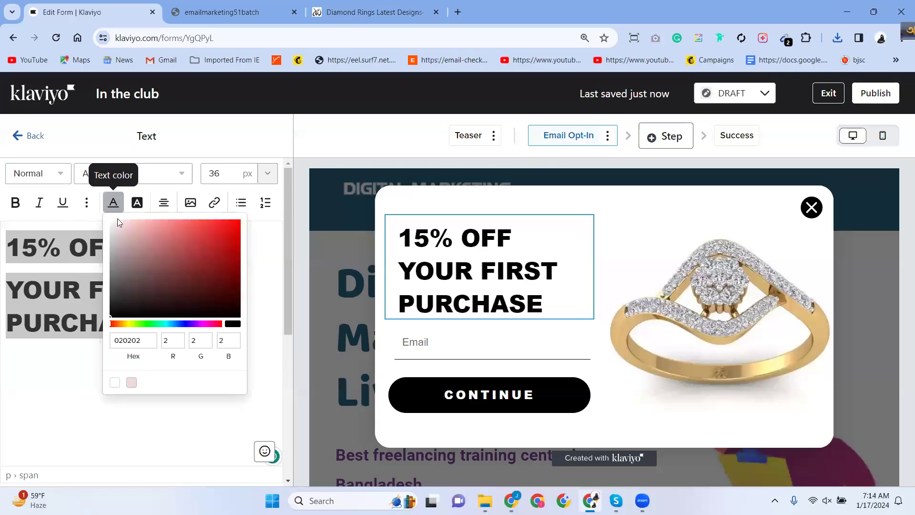
{"action": "left_click", "coordinate": [233, 220]}
{"action": "left_click", "coordinate": [22, 248]}
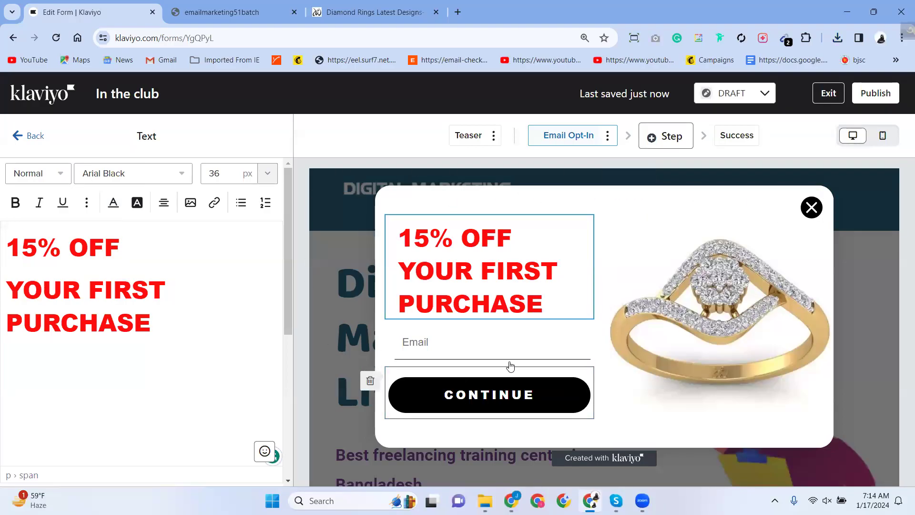
{"action": "left_click", "coordinate": [834, 95]}
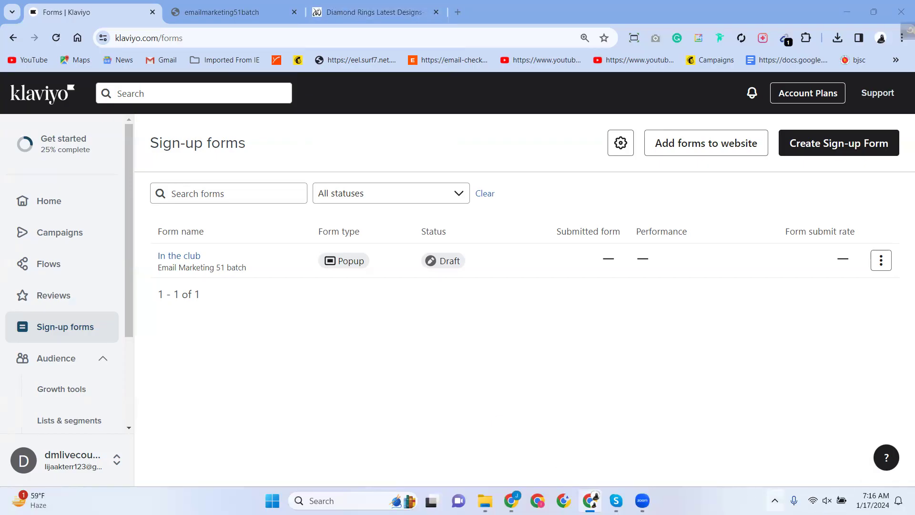
Wait on the Sign-up forms list until In the club shows as a draft Popup.
{"action": "mouse_move", "coordinate": [486, 500]}
Unmute the system volume from Windows Quick Settings and close the panel.
{"action": "left_click", "coordinate": [820, 488]}
{"action": "left_click", "coordinate": [715, 427]}
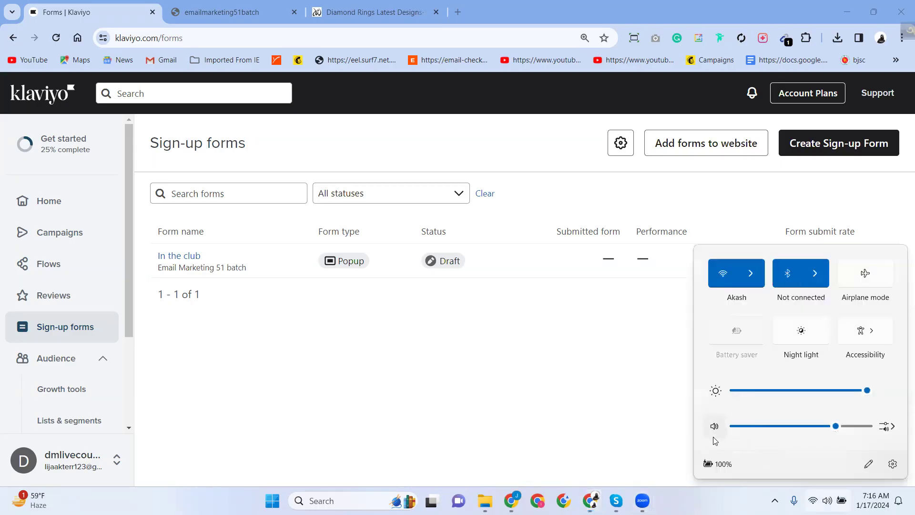
{"action": "left_click", "coordinate": [555, 388]}
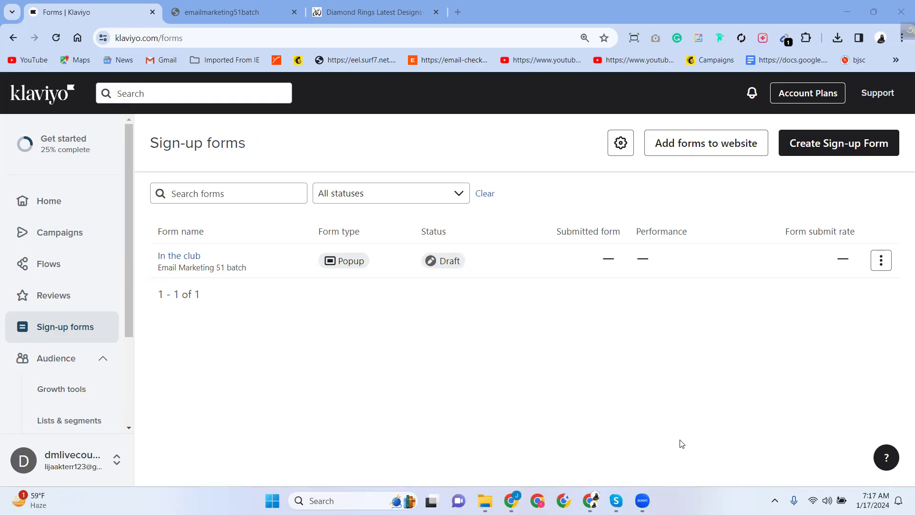
Edit In the club from its row menu and select the discount headline block.
{"action": "left_click", "coordinate": [881, 261]}
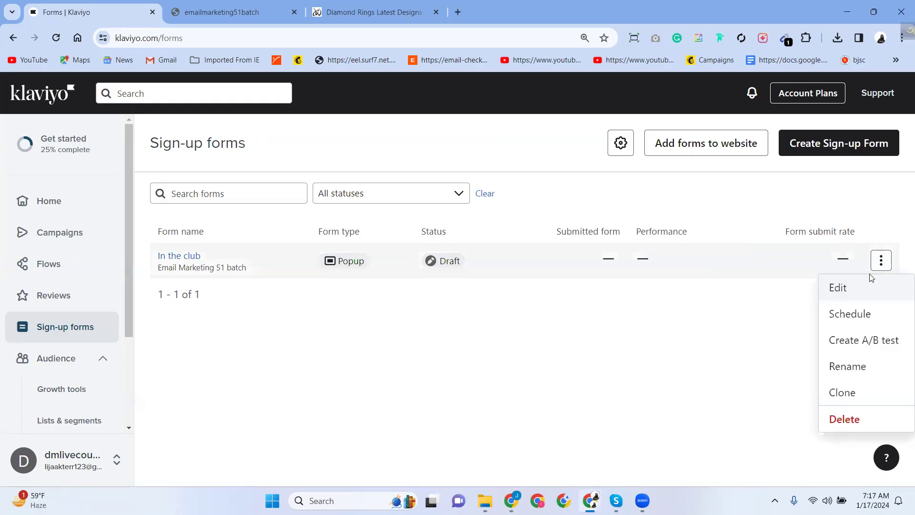
{"action": "left_click", "coordinate": [847, 288]}
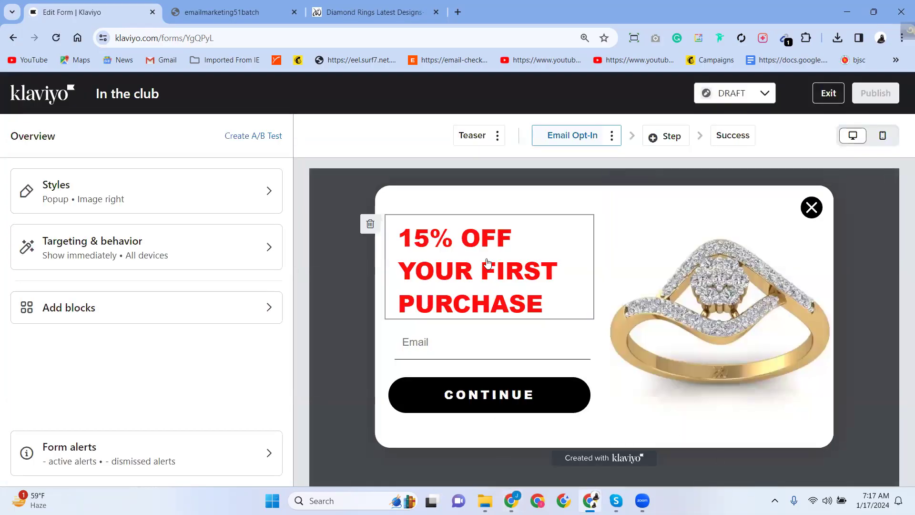
{"action": "left_click", "coordinate": [509, 282]}
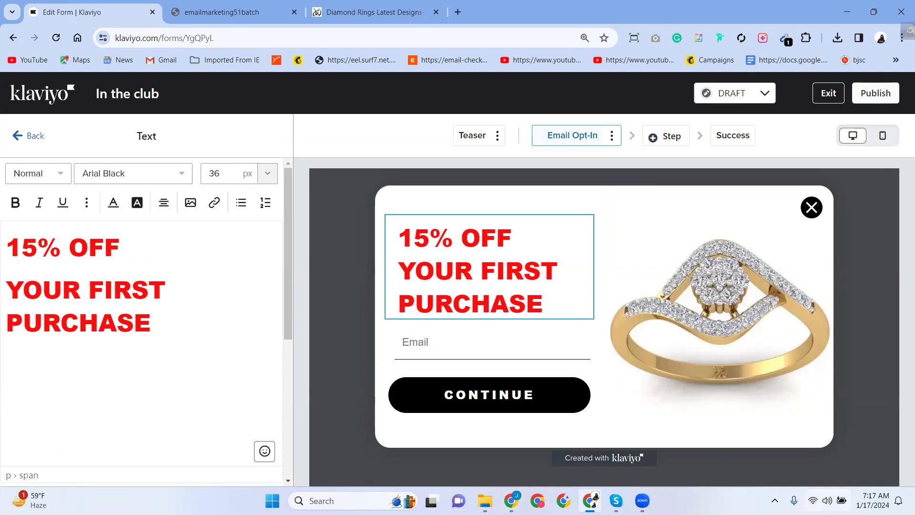
{"action": "left_click", "coordinate": [775, 500]}
{"action": "left_click", "coordinate": [751, 465]}
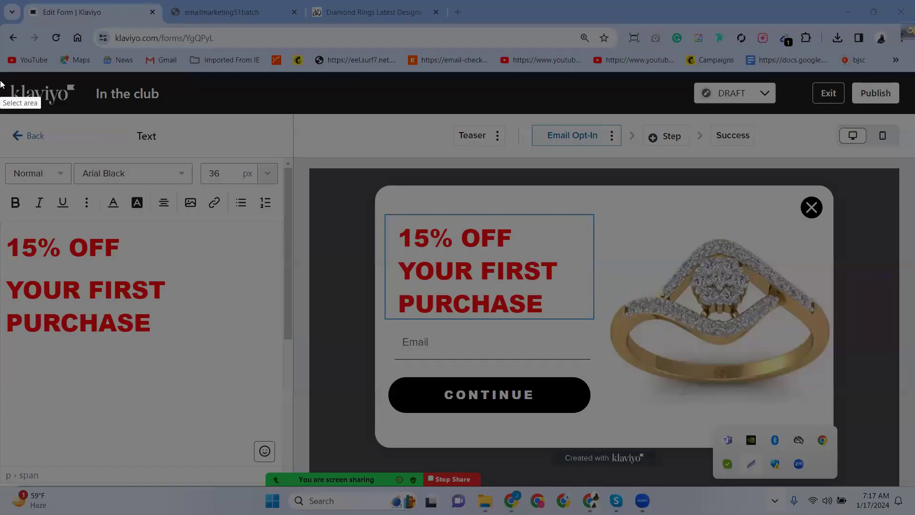
{"action": "left_click_drag", "start_coordinate": [1, 80], "coordinate": [907, 503]}
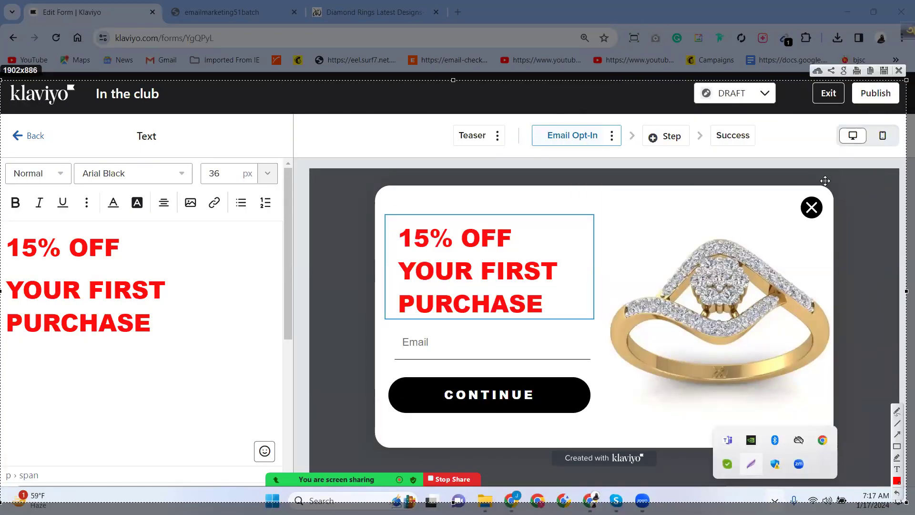
{"action": "left_click", "coordinate": [899, 71]}
{"action": "left_click", "coordinate": [670, 293]}
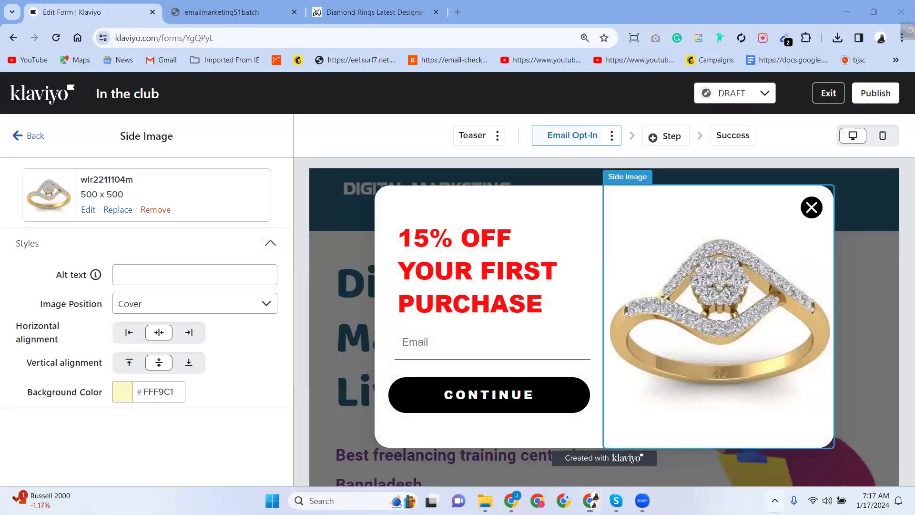
{"action": "left_click", "coordinate": [775, 501]}
{"action": "left_click", "coordinate": [751, 465]}
{"action": "left_click_drag", "start_coordinate": [1, 84], "coordinate": [895, 483]}
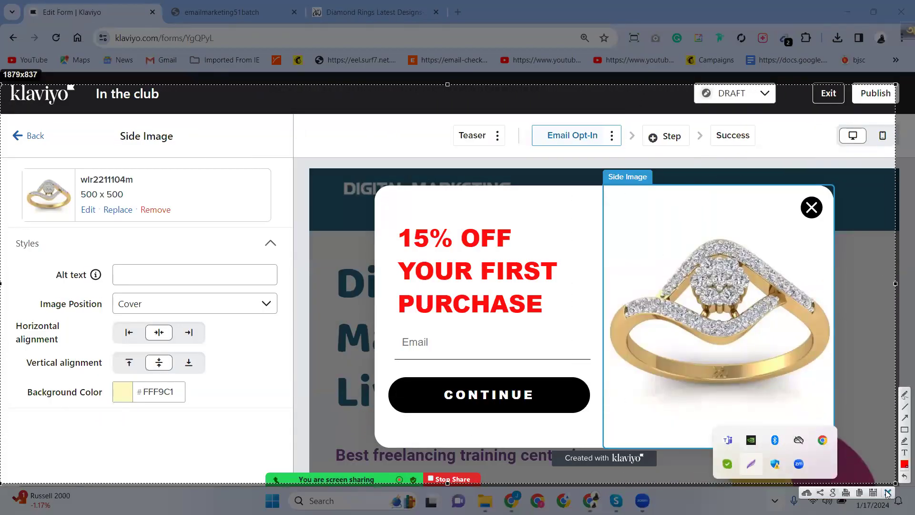
{"action": "left_click", "coordinate": [887, 492]}
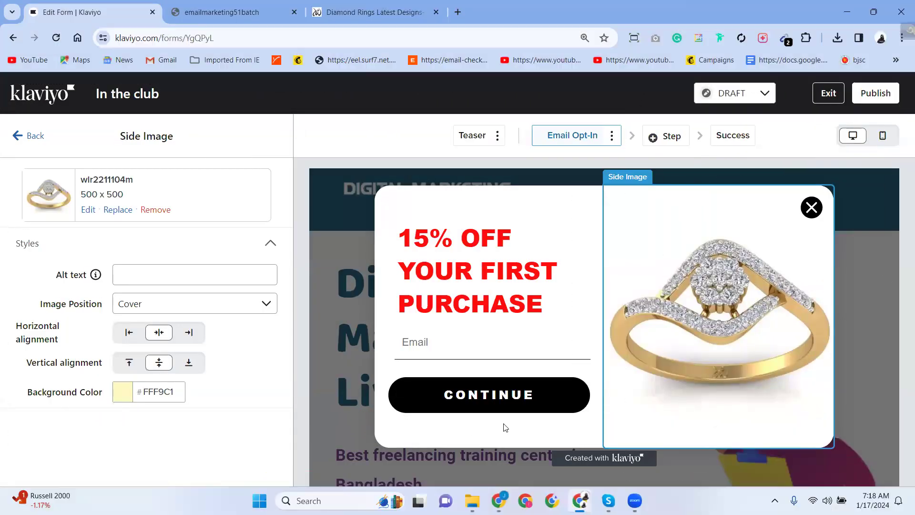
{"action": "left_click", "coordinate": [471, 411]}
{"action": "left_click", "coordinate": [774, 500]}
{"action": "left_click", "coordinate": [751, 464]}
{"action": "left_click_drag", "start_coordinate": [10, 82], "coordinate": [895, 491]}
{"action": "key", "text": "ctrl+c"}
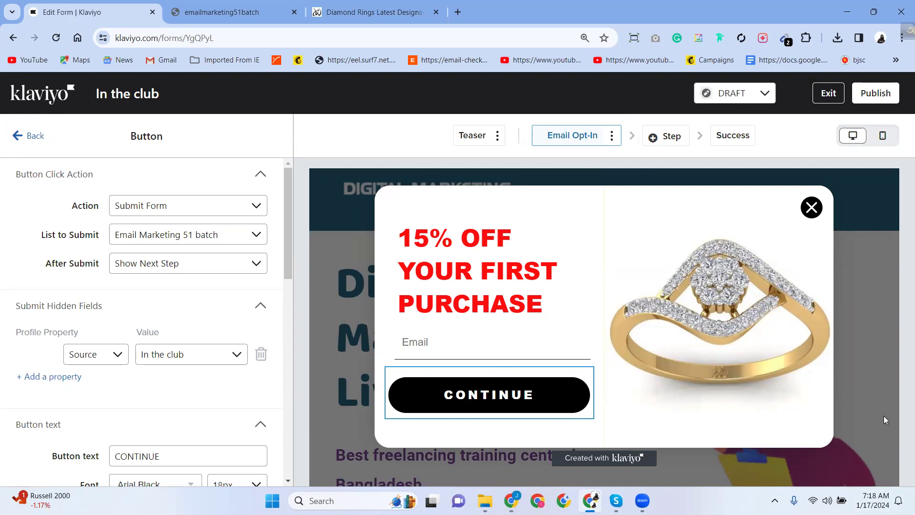
Open and dismiss the screen annotation overlay, then go Back to Overview and Exit the editor.
{"action": "left_click", "coordinate": [774, 501]}
{"action": "left_click", "coordinate": [750, 465]}
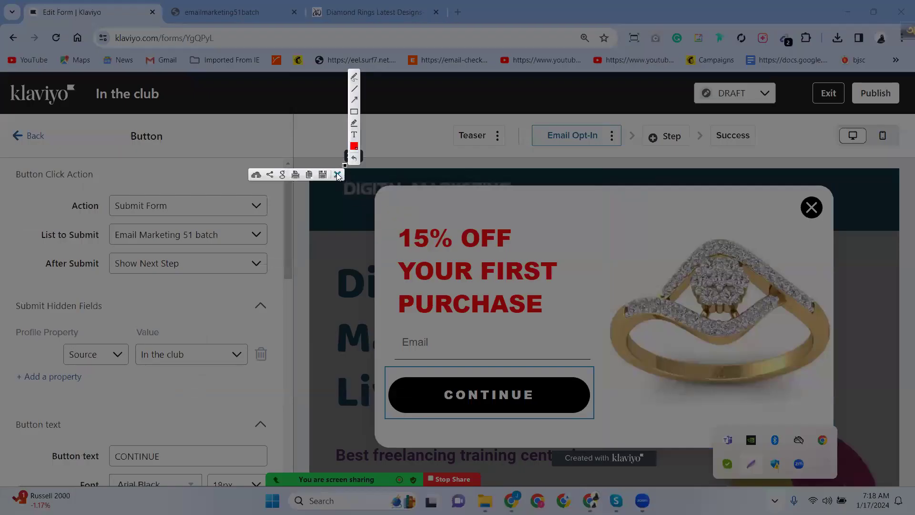
{"action": "left_click_drag", "start_coordinate": [344, 165], "coordinate": [347, 508]}
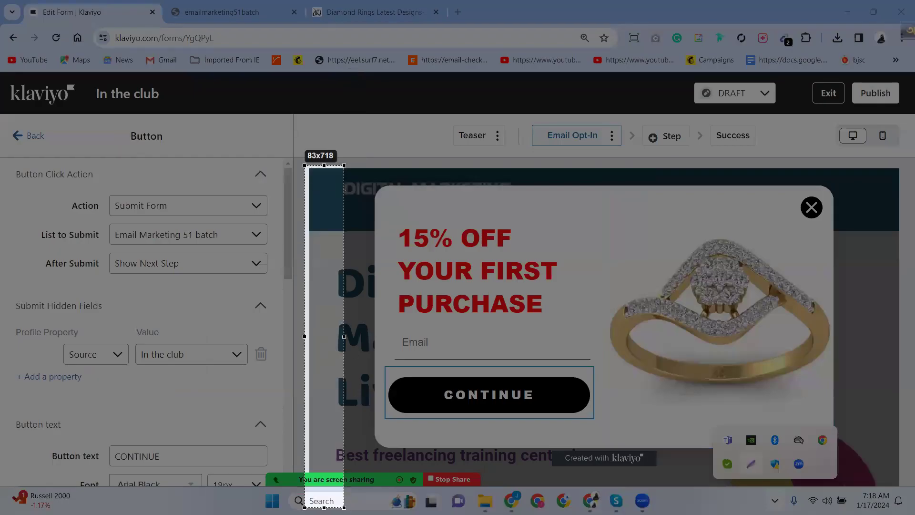
{"action": "left_click_drag", "start_coordinate": [344, 337], "coordinate": [899, 415]}
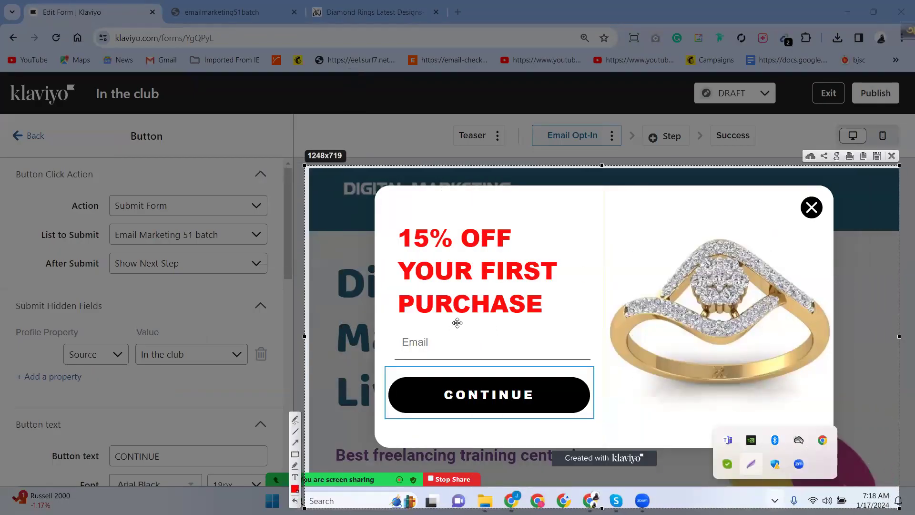
{"action": "left_click", "coordinate": [892, 156]}
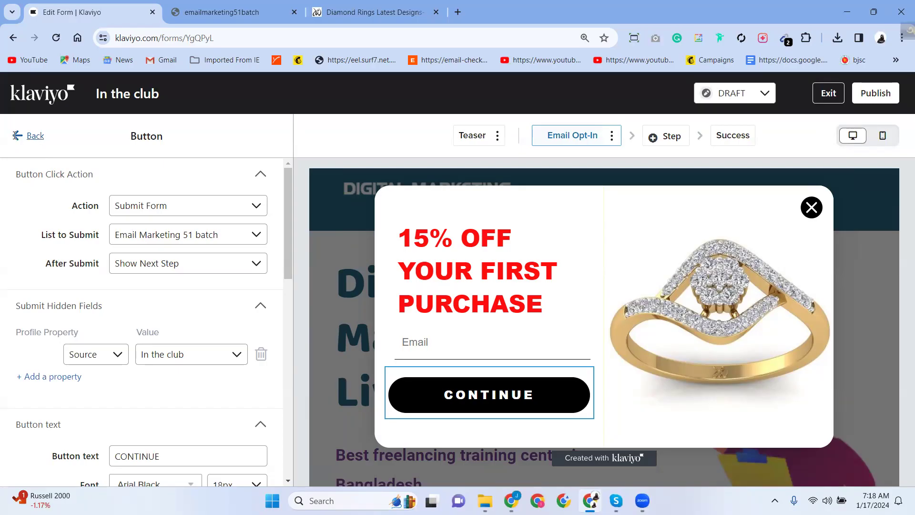
{"action": "left_click", "coordinate": [16, 137]}
{"action": "left_click", "coordinate": [828, 93]}
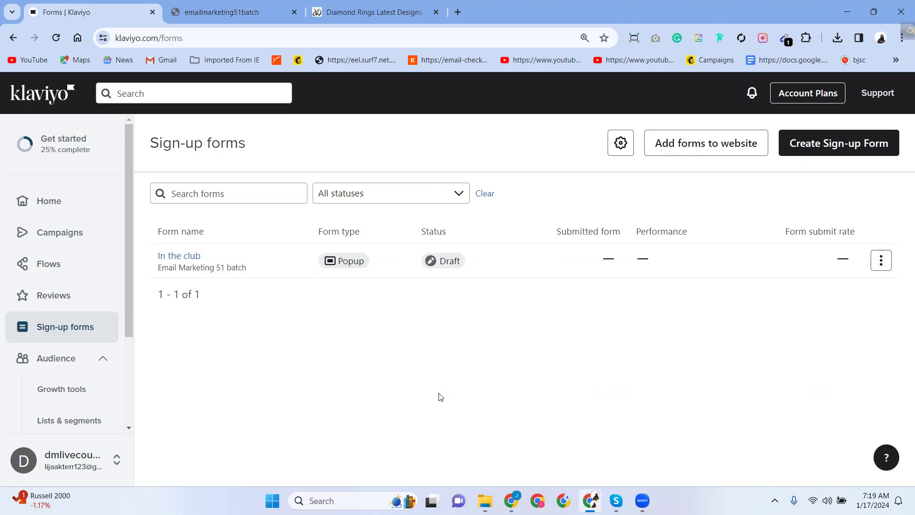
In a new tab, clear the junk text and search Google for 'pixie download'.
{"action": "left_click", "coordinate": [458, 12]}
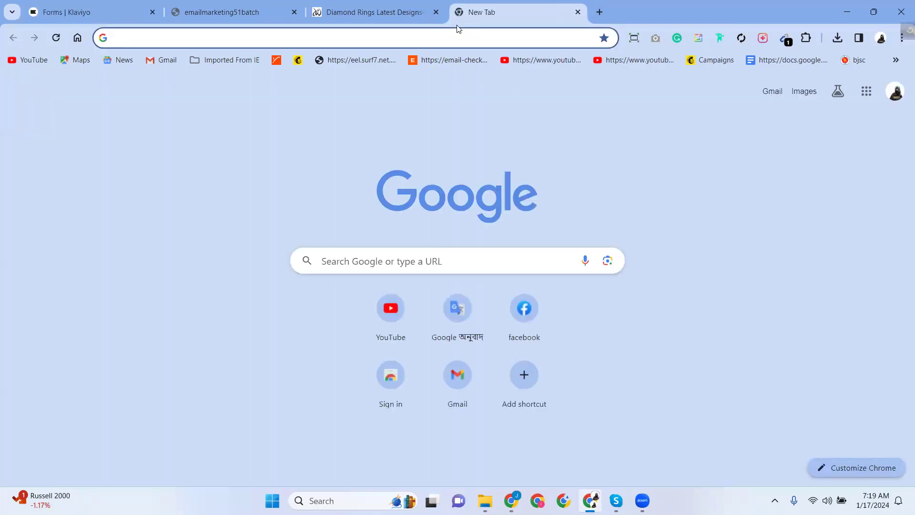
{"action": "type", "text": "7777777777777777777p7777777"}
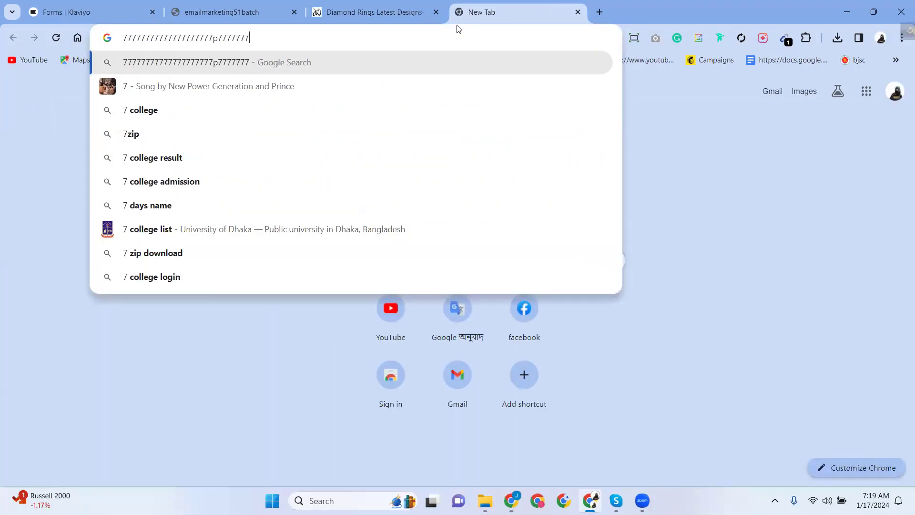
{"action": "type", "text": "7777i77777777777777777777x77777777777i7777777777777e7777777777777"}
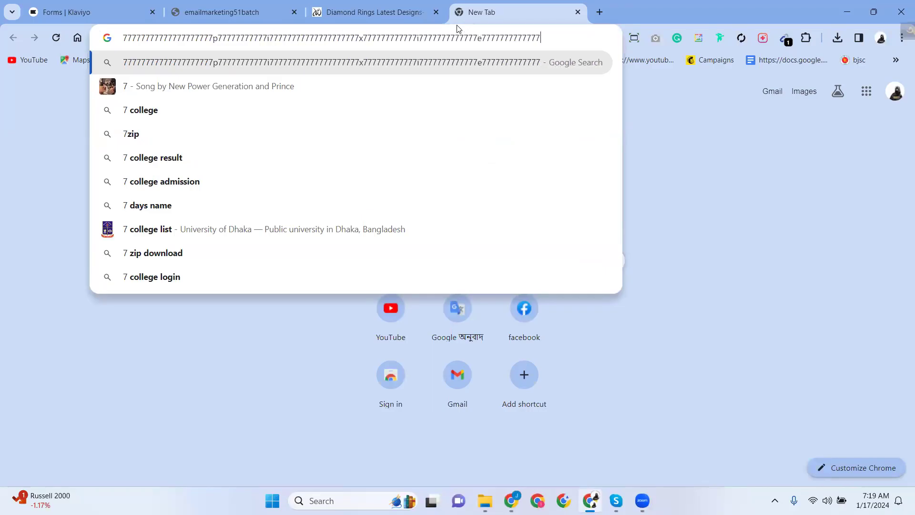
{"action": "type", "text": "7777777777777777777777777777777777777777777777777777777777777777777777"}
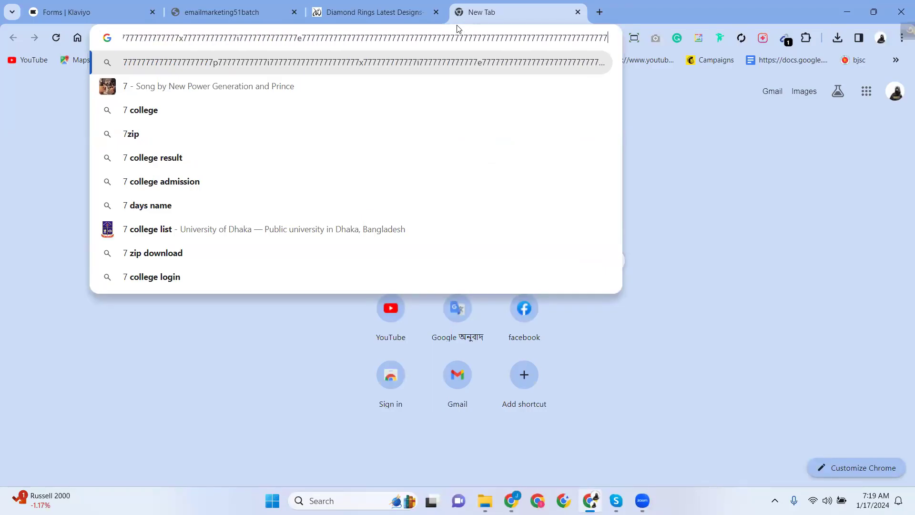
{"action": "key", "text": "BackSpace"}
{"action": "key", "text": "BackSpace"}
{"action": "key", "text": "BackSpace"}
{"action": "key", "text": "BackSpace"}
{"action": "key", "text": "BackSpace"}
{"action": "key", "text": "BackSpace"}
{"action": "key", "text": "BackSpace"}
{"action": "key", "text": "BackSpace"}
{"action": "key", "text": "BackSpace"}
{"action": "key", "text": "BackSpace"}
{"action": "key", "text": "BackSpace"}
{"action": "key", "text": "BackSpace"}
{"action": "key", "text": "BackSpace"}
{"action": "key", "text": "BackSpace"}
{"action": "key", "text": "BackSpace"}
{"action": "key", "text": "BackSpace"}
{"action": "key", "text": "BackSpace"}
{"action": "key", "text": "BackSpace"}
{"action": "key", "text": "BackSpace"}
{"action": "key", "text": "BackSpace"}
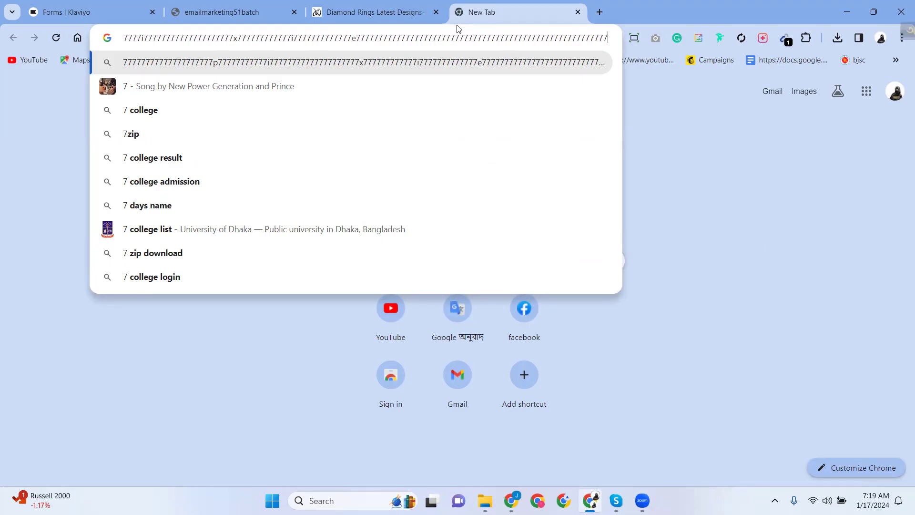
{"action": "key", "text": "BackSpace"}
{"action": "key", "text": "BackSpace"}
{"action": "key", "text": "BackSpace"}
{"action": "key", "text": "BackSpace"}
{"action": "key", "text": "BackSpace"}
{"action": "key", "text": "BackSpace"}
{"action": "key", "text": "BackSpace"}
{"action": "key", "text": "BackSpace"}
{"action": "key", "text": "BackSpace"}
{"action": "key", "text": "BackSpace"}
{"action": "key", "text": "BackSpace"}
{"action": "key", "text": "BackSpace"}
{"action": "key", "text": "BackSpace"}
{"action": "key", "text": "BackSpace"}
{"action": "key", "text": "BackSpace"}
{"action": "key", "text": "BackSpace"}
{"action": "key", "text": "BackSpace"}
{"action": "key", "text": "BackSpace"}
{"action": "key", "text": "BackSpace"}
{"action": "key", "text": "BackSpace"}
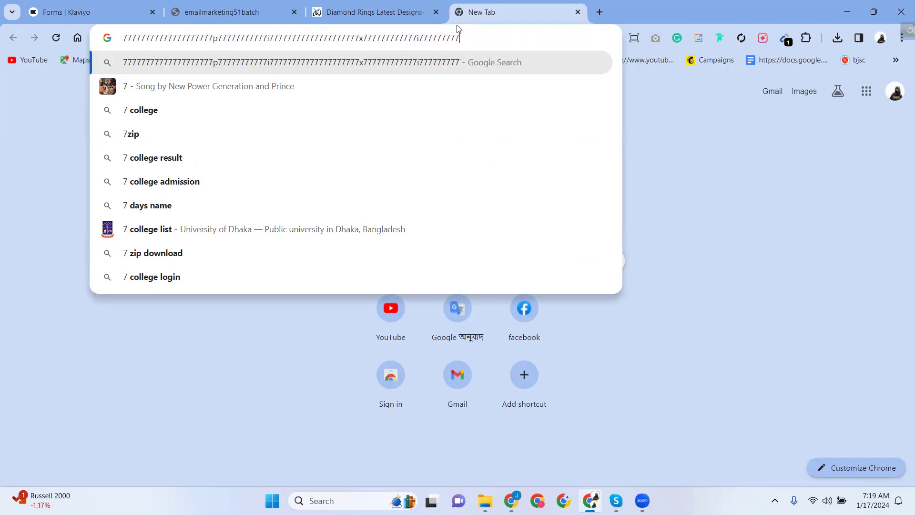
{"action": "key", "text": "BackSpace"}
{"action": "key", "text": "BackSpace"}
{"action": "key", "text": "BackSpace"}
{"action": "key", "text": "BackSpace"}
{"action": "key", "text": "BackSpace"}
{"action": "key", "text": "BackSpace"}
{"action": "key", "text": "BackSpace"}
{"action": "key", "text": "BackSpace"}
{"action": "key", "text": "BackSpace"}
{"action": "key", "text": "BackSpace"}
{"action": "key", "text": "BackSpace"}
{"action": "key", "text": "BackSpace"}
{"action": "key", "text": "BackSpace"}
{"action": "key", "text": "BackSpace"}
{"action": "key", "text": "BackSpace"}
{"action": "key", "text": "BackSpace"}
{"action": "key", "text": "BackSpace"}
{"action": "key", "text": "BackSpace"}
{"action": "key", "text": "BackSpace"}
{"action": "key", "text": "BackSpace"}
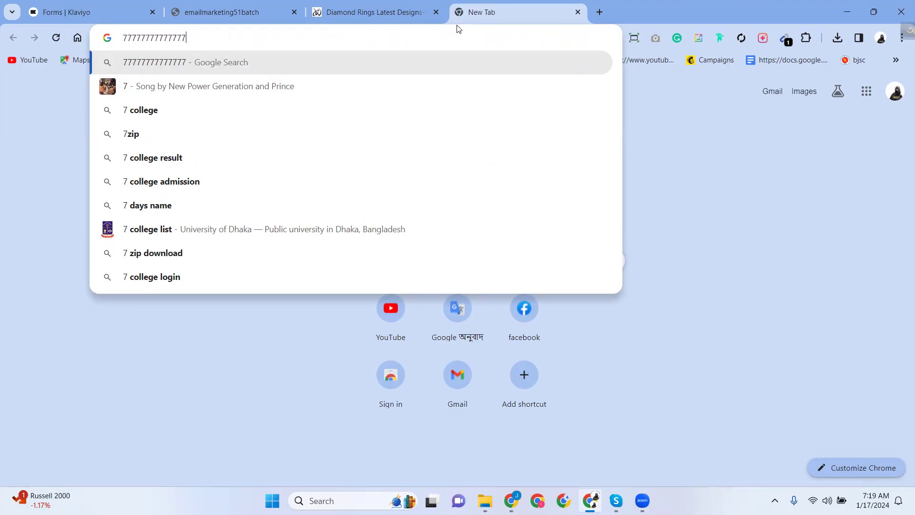
{"action": "type", "text": "pixi"}
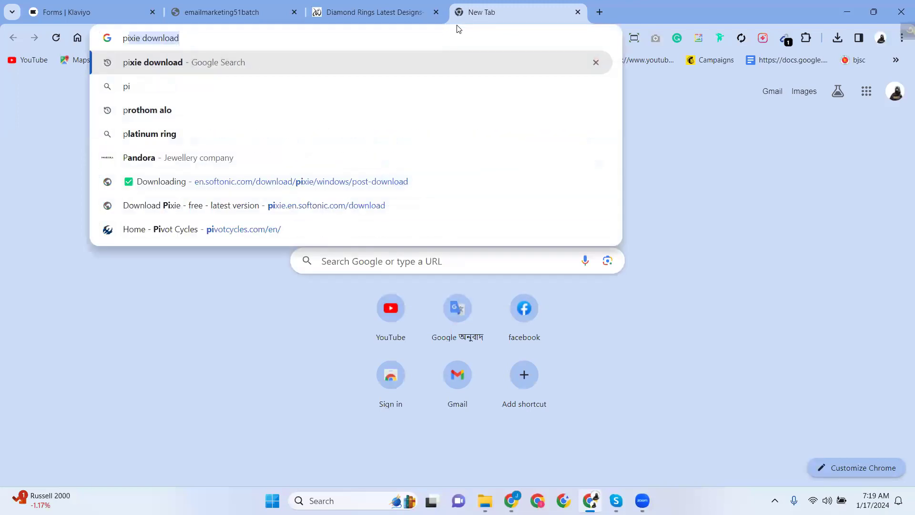
{"action": "type", "text": "e"}
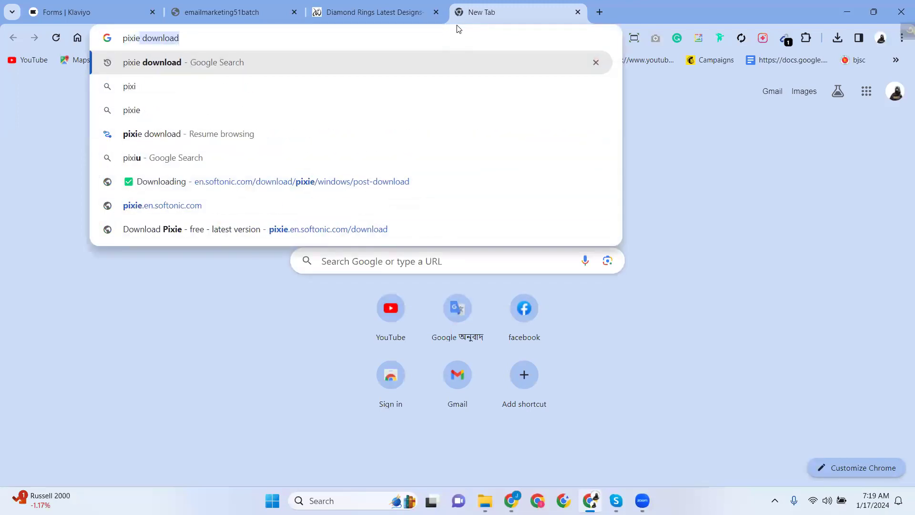
{"action": "left_click", "coordinate": [194, 62]}
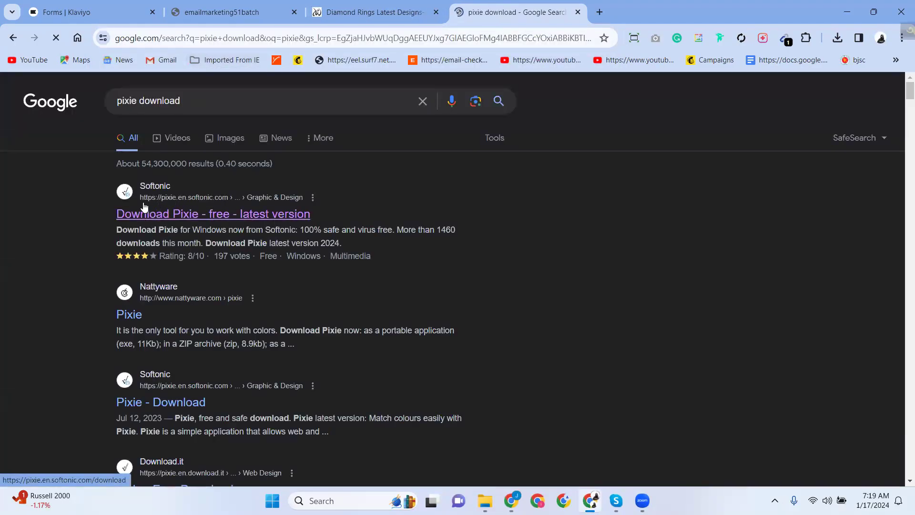
Open Softonic's Download Pixie page and copy its web address.
{"action": "left_click", "coordinate": [162, 216]}
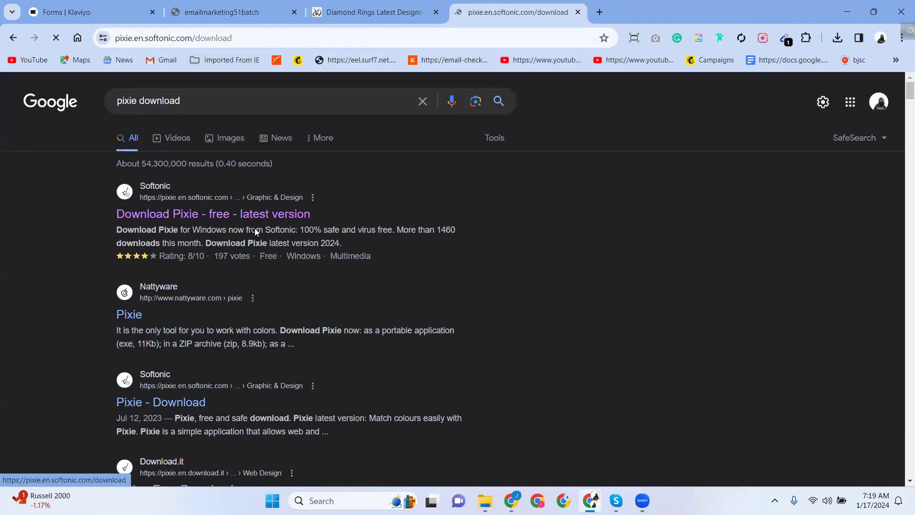
{"action": "left_click", "coordinate": [168, 38]}
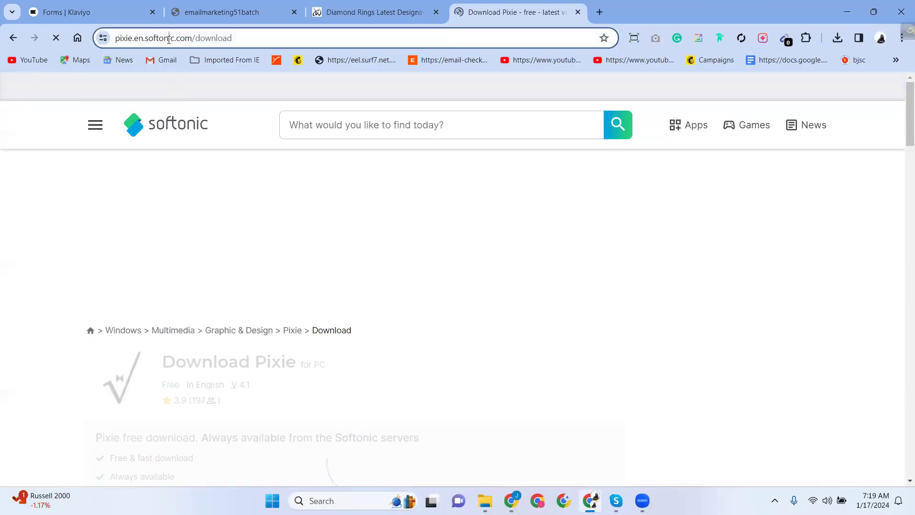
{"action": "right_click", "coordinate": [168, 42]}
{"action": "left_click", "coordinate": [205, 151]}
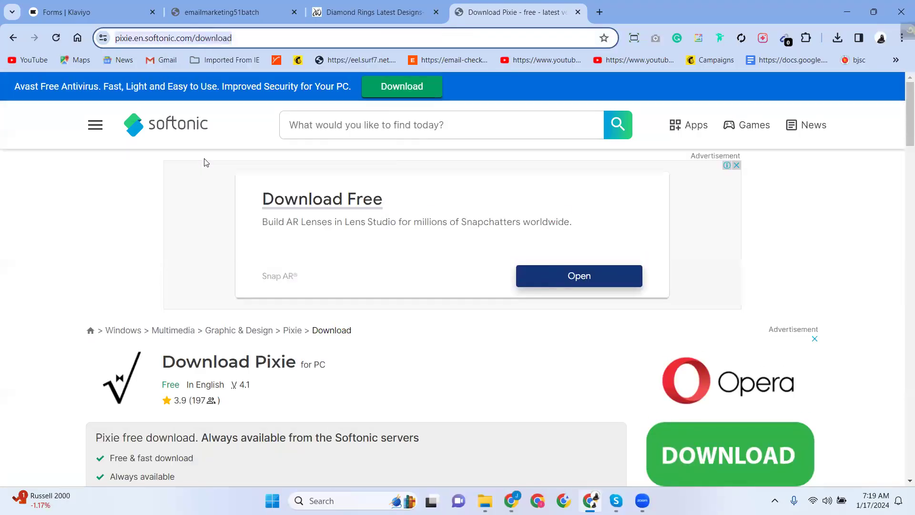
{"action": "left_click", "coordinate": [511, 501]}
{"action": "left_click", "coordinate": [512, 501]}
Start the Free Download of Pixie for PC and bring up File Explorer.
{"action": "scroll", "coordinate": [134, 305], "scroll_direction": "down", "scroll_amount": 5}
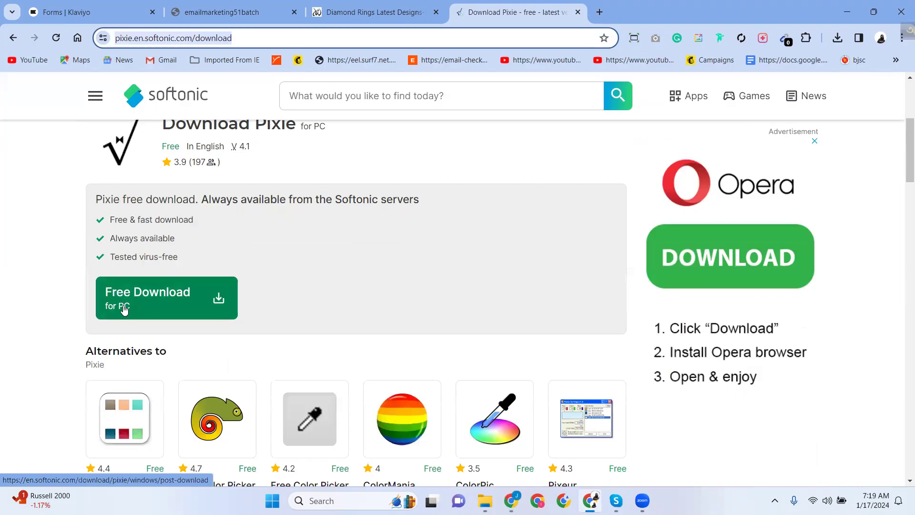
{"action": "left_click", "coordinate": [124, 309]}
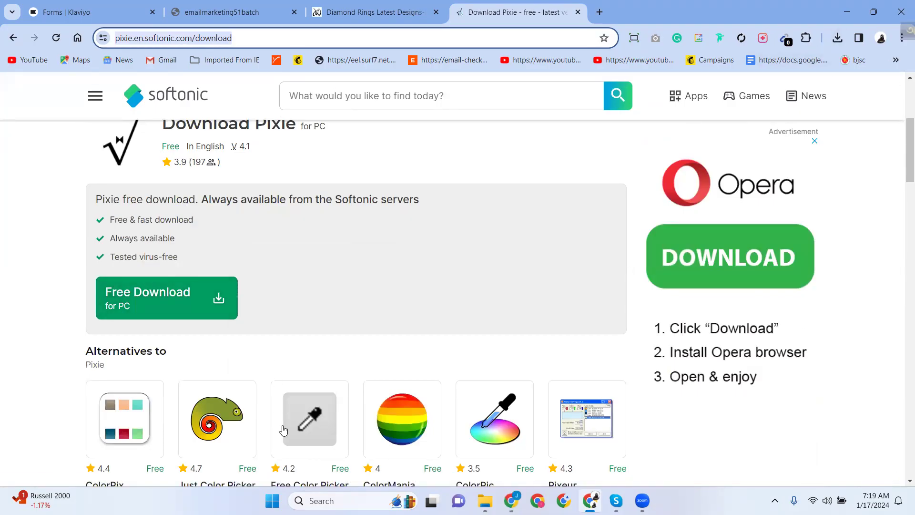
{"action": "left_click", "coordinate": [485, 501]}
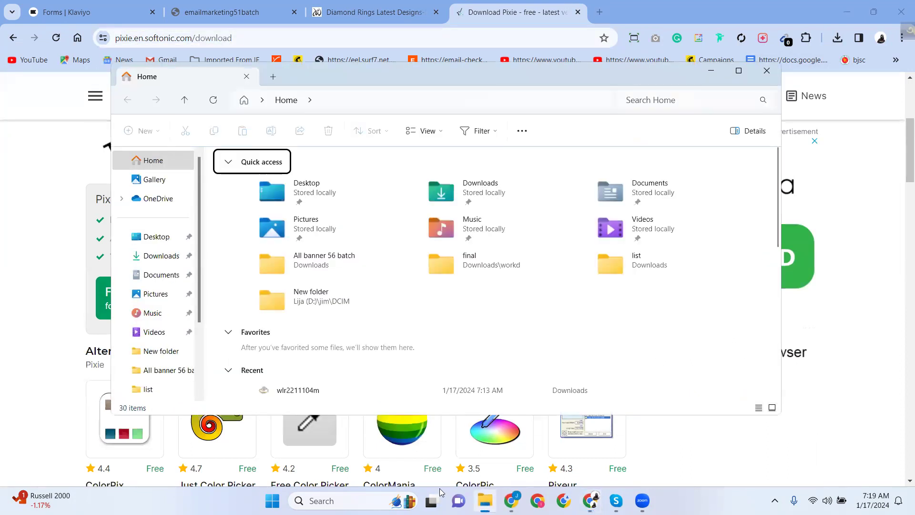
Launch the downloaded pixie colour picker from Downloads, dismiss its hotkeys tip, and minimize File Explorer.
{"action": "left_click", "coordinate": [167, 255]}
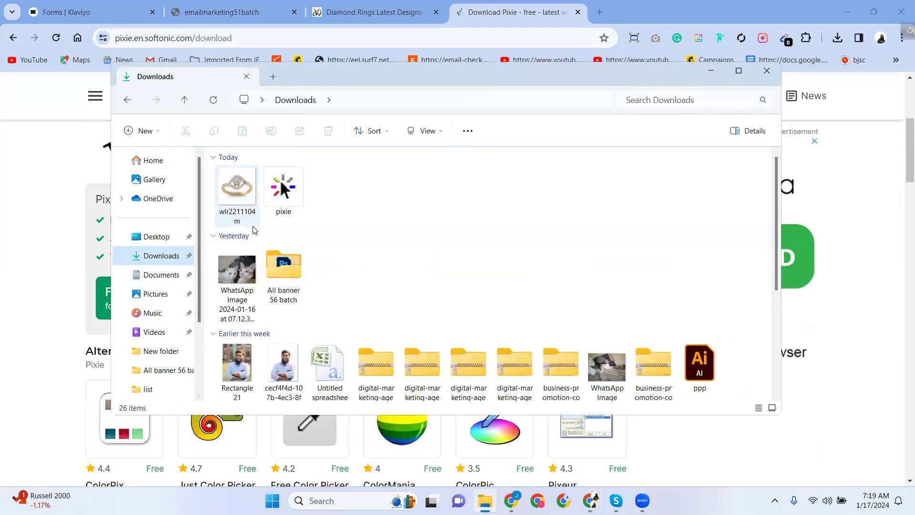
{"action": "left_click", "coordinate": [282, 191]}
{"action": "double_click", "coordinate": [283, 199]}
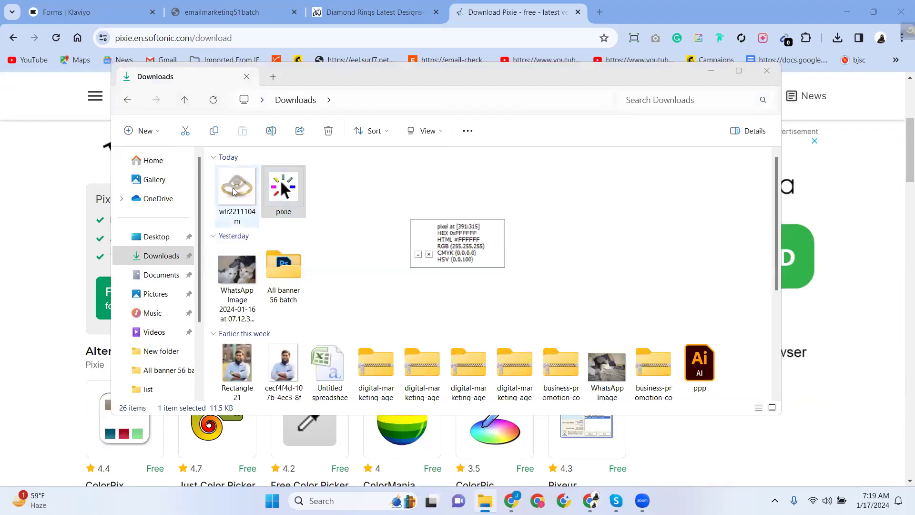
{"action": "left_click", "coordinate": [430, 256]}
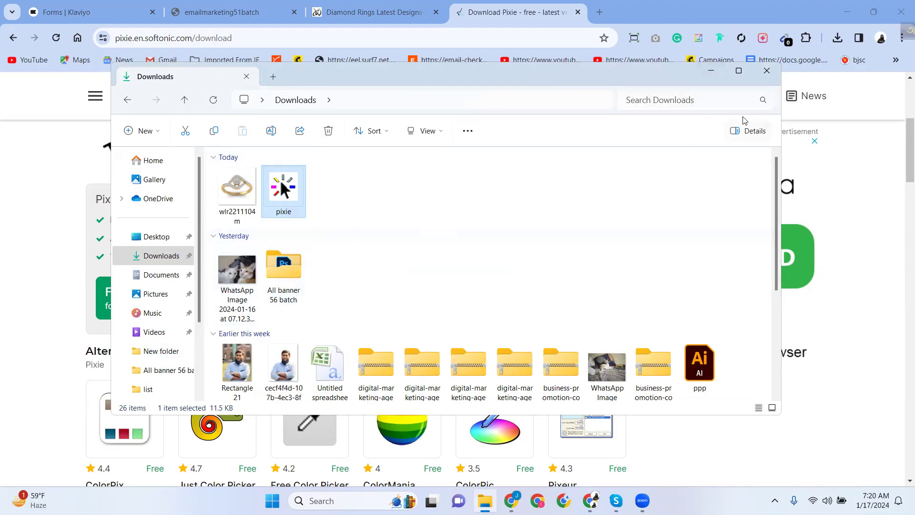
{"action": "left_click", "coordinate": [714, 75]}
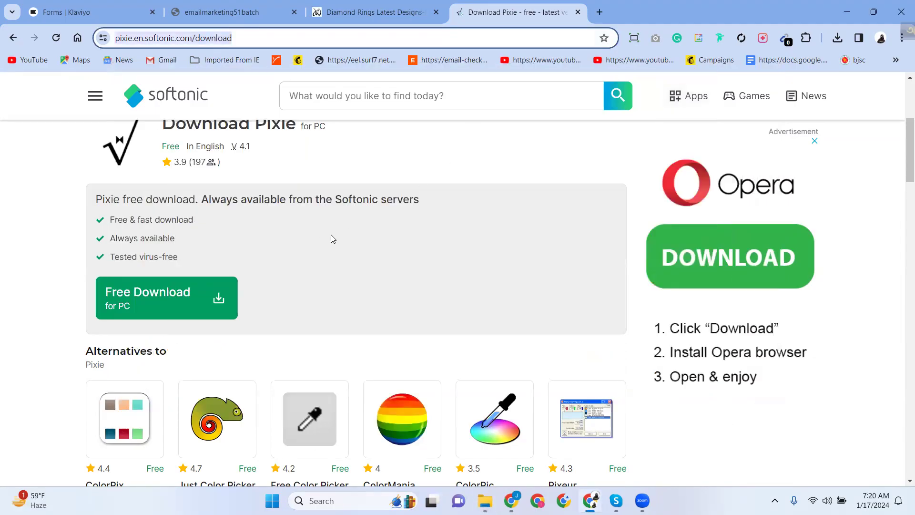
Copy the Softonic Pixie page address from Chrome's address bar.
{"action": "right_click", "coordinate": [177, 38]}
{"action": "left_click", "coordinate": [221, 144]}
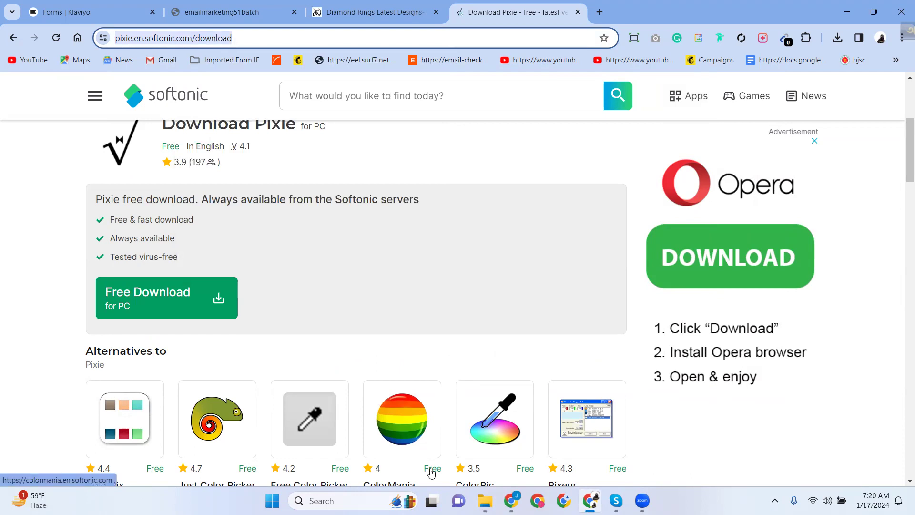
{"action": "mouse_move", "coordinate": [512, 501]}
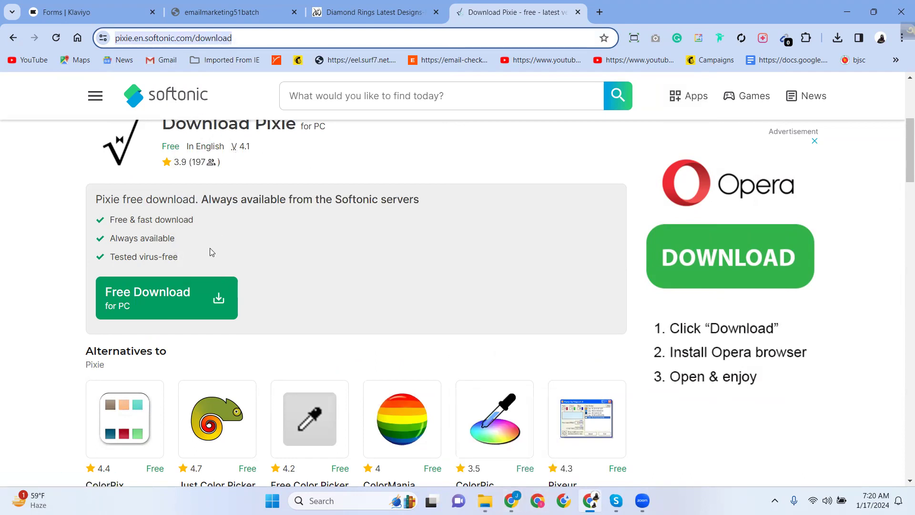
{"action": "scroll", "coordinate": [203, 282], "scroll_direction": "up", "scroll_amount": 5}
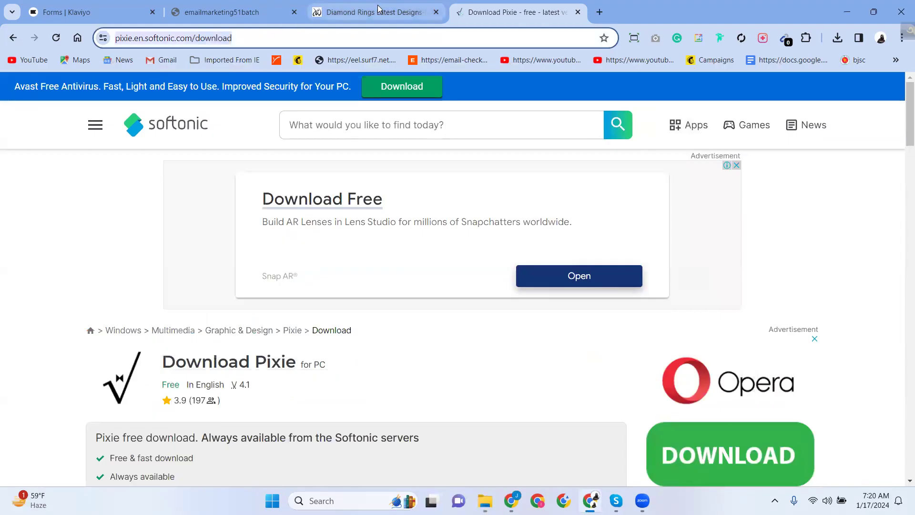
Close the Diamond Rings and emailmarketing51batch tabs and go back to the Forms | Klaviyo tab.
{"action": "left_click", "coordinate": [378, 8]}
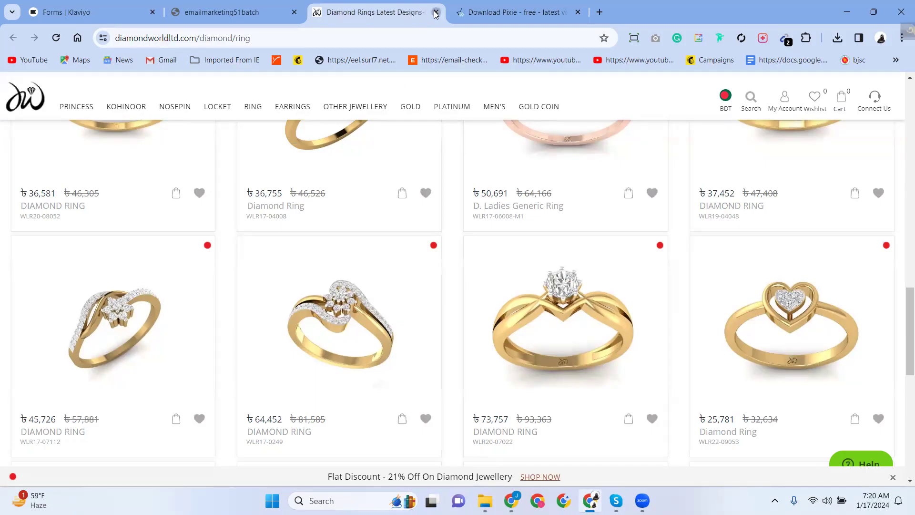
{"action": "left_click", "coordinate": [436, 14]}
{"action": "left_click", "coordinate": [284, 13]}
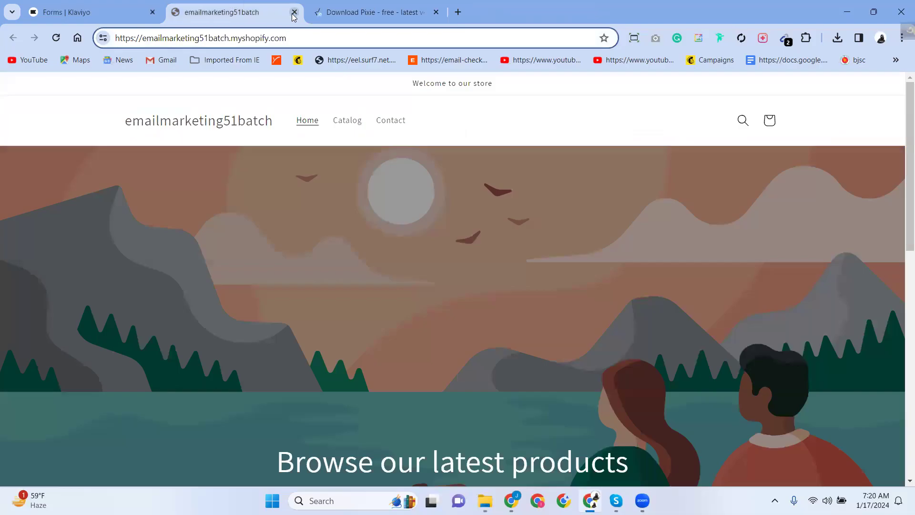
{"action": "left_click", "coordinate": [294, 12]}
{"action": "left_click", "coordinate": [91, 12]}
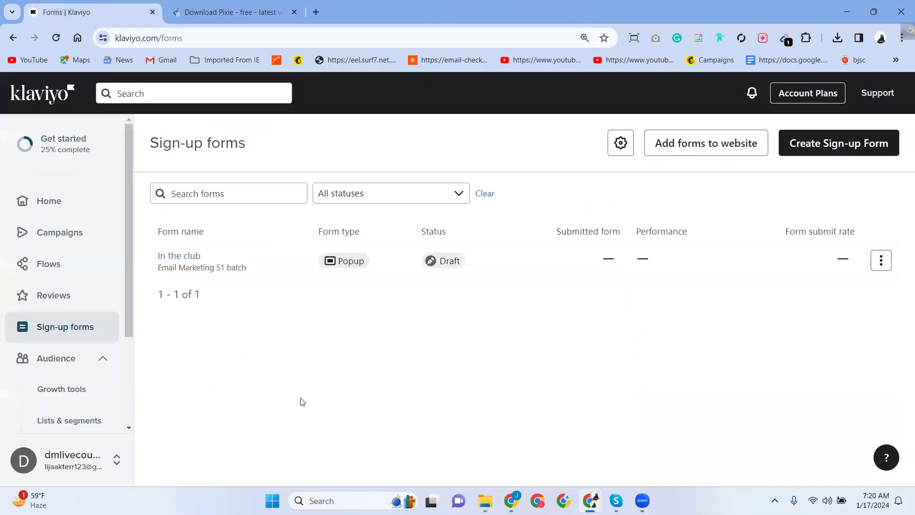